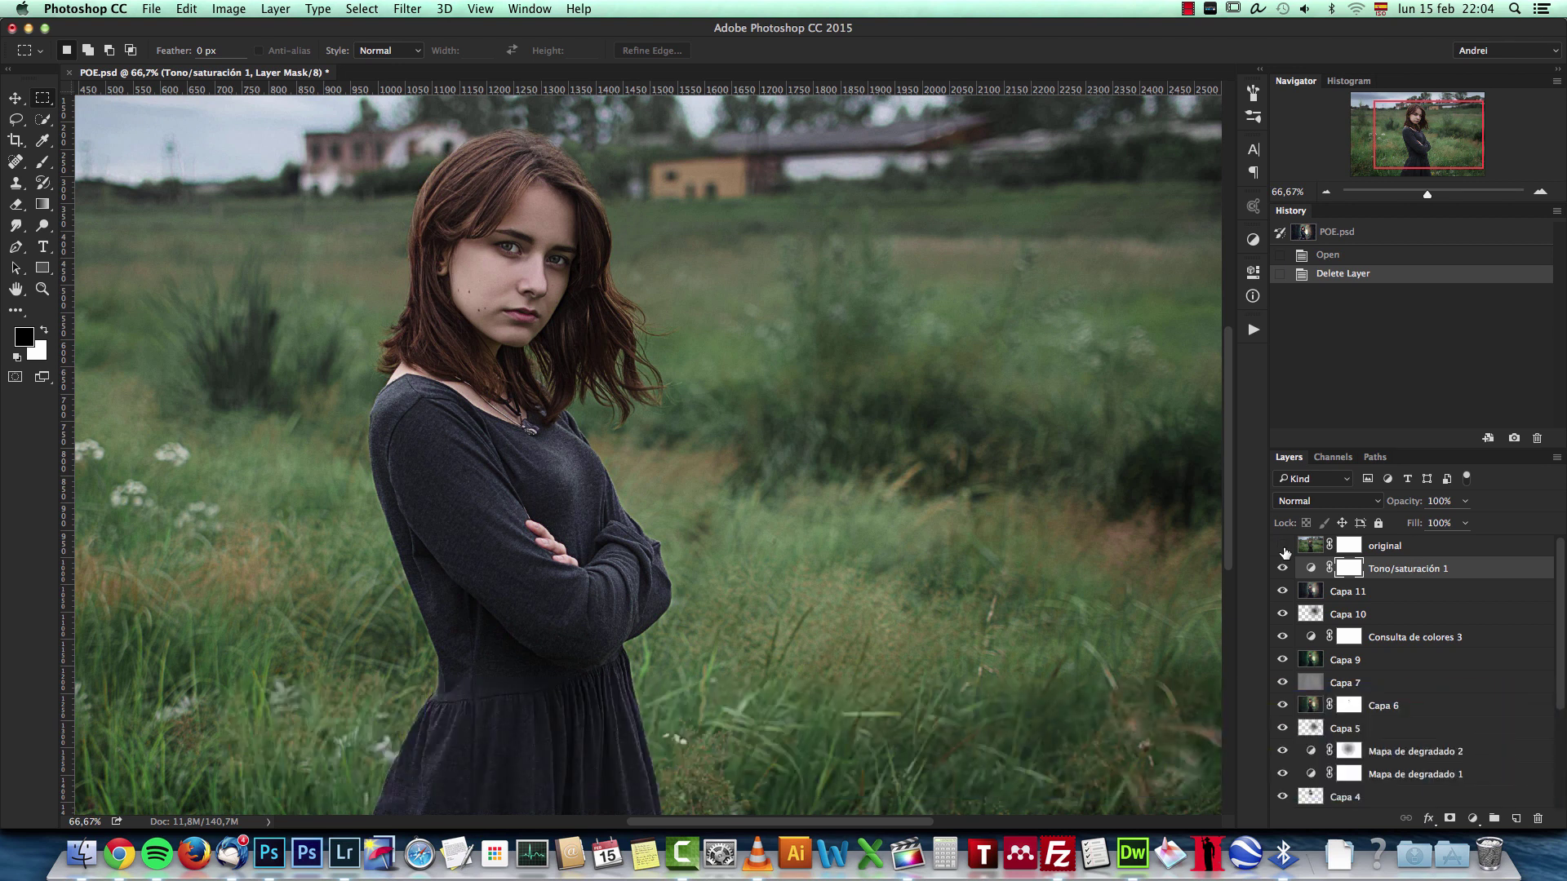
Compare the original photo with the finished composite and review the layer stack in POE.psd
left_click(1283, 548)
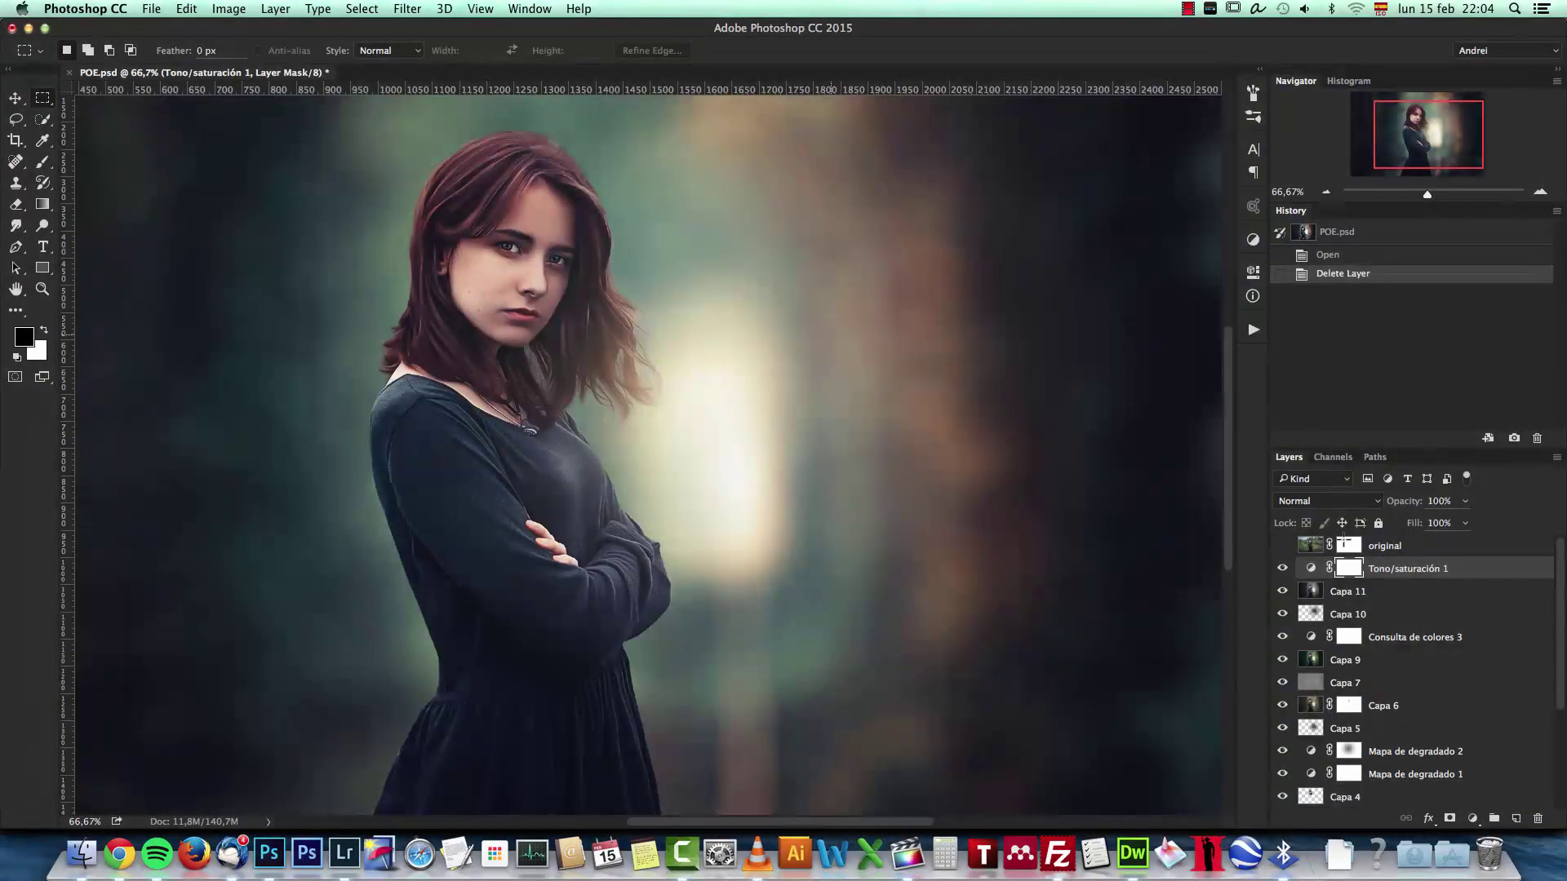
scroll(1436, 608, "down", 5)
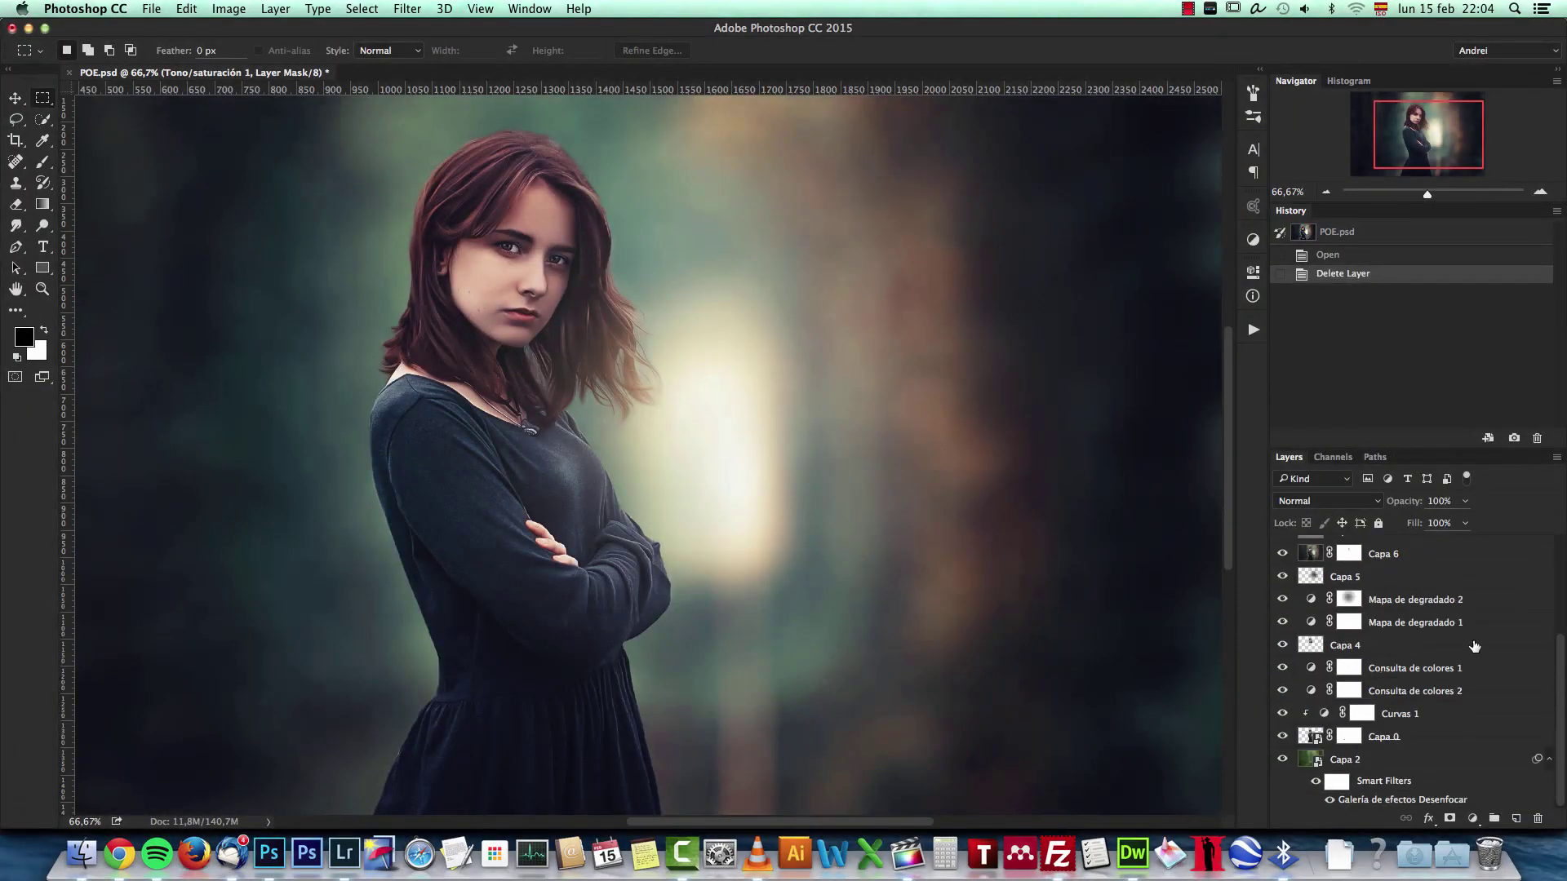
scroll(1457, 767, "up", 3)
scroll(1451, 760, "down", 3)
left_click_drag(1429, 450, 1429, 336)
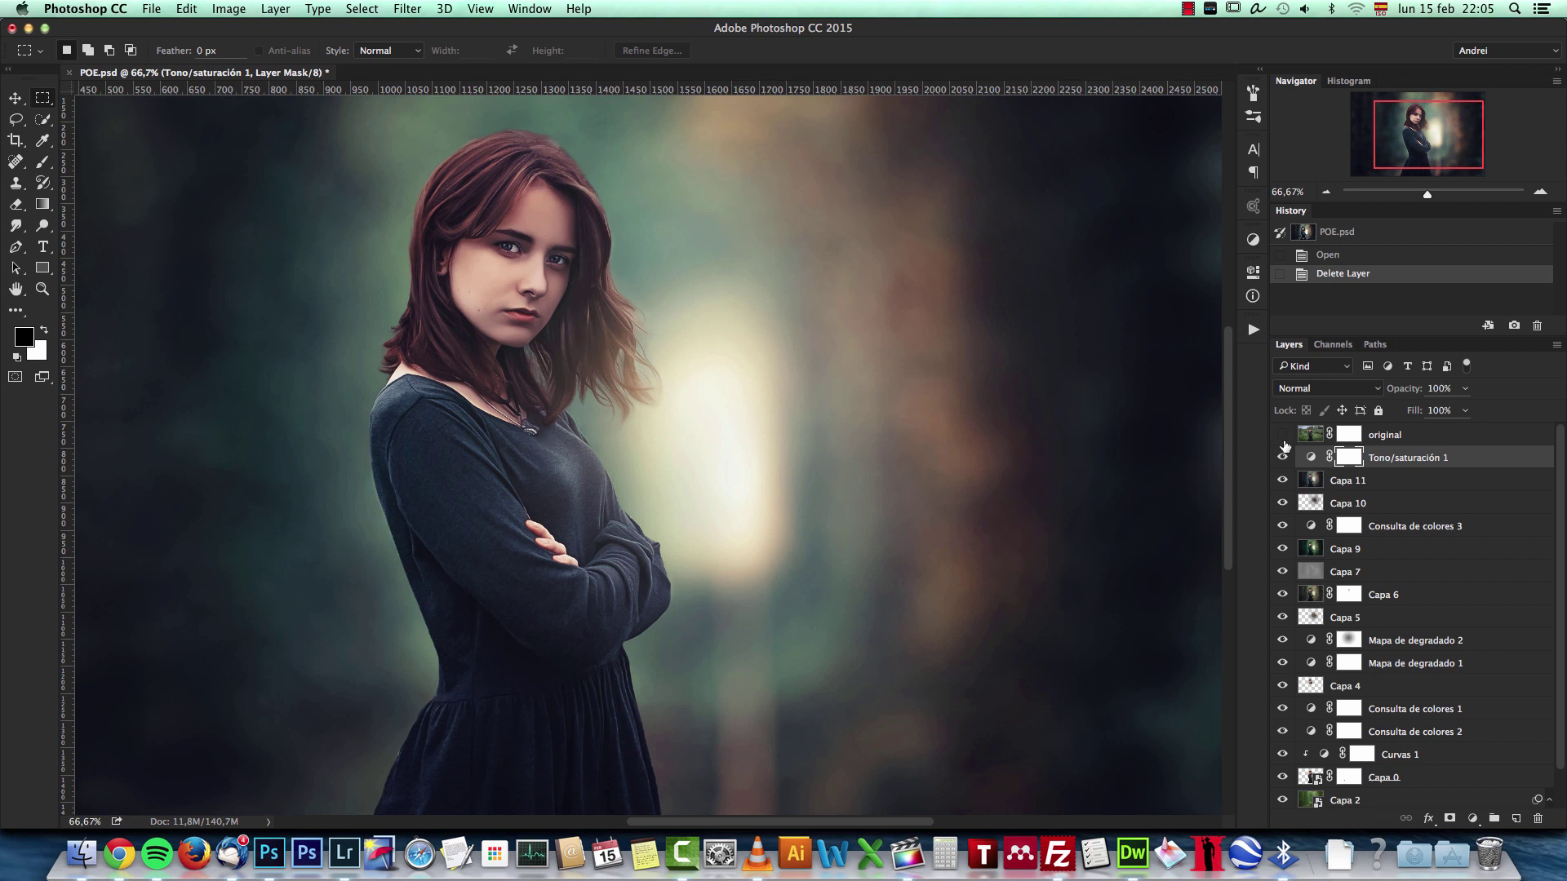
left_click(1409, 441)
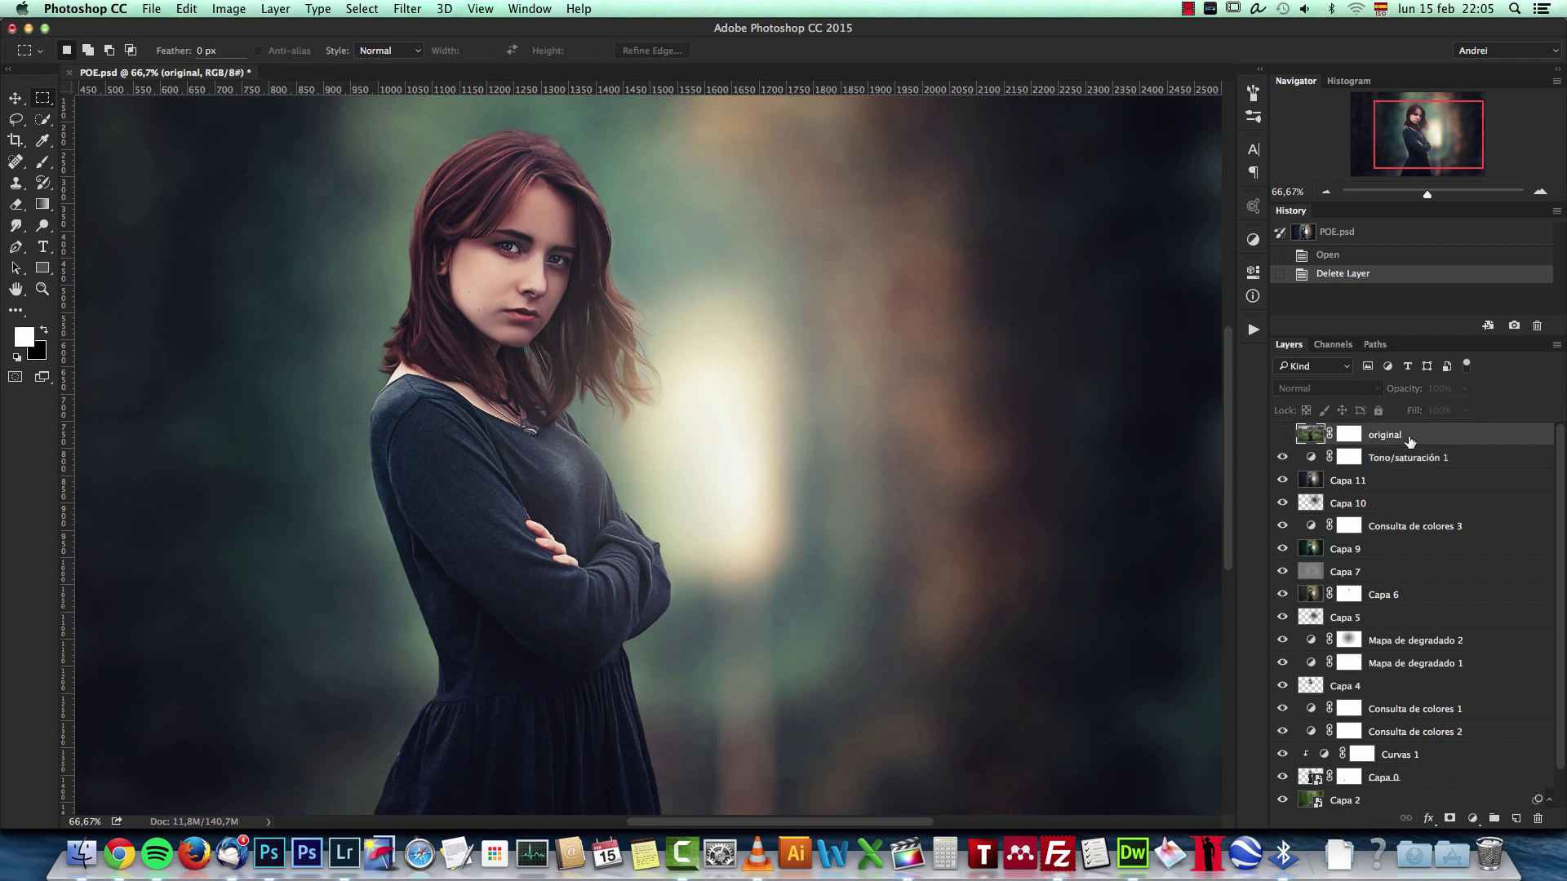
left_click(1414, 462)
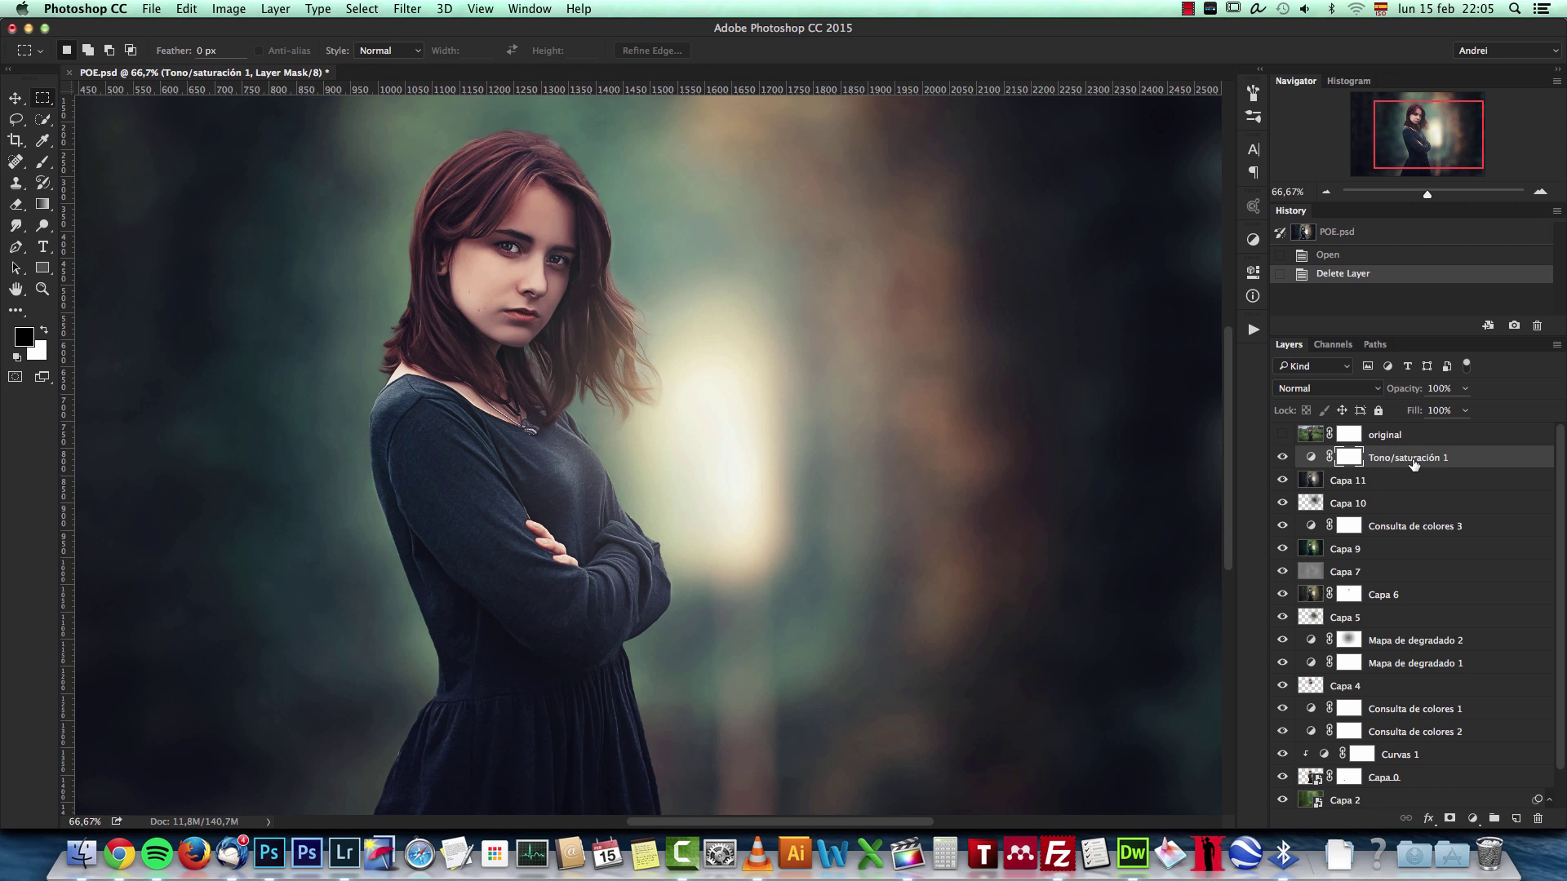
Preview the two stock photos in the Stock-PSD folder and open grass_by_sunnysanki.jpg
key("super+o")
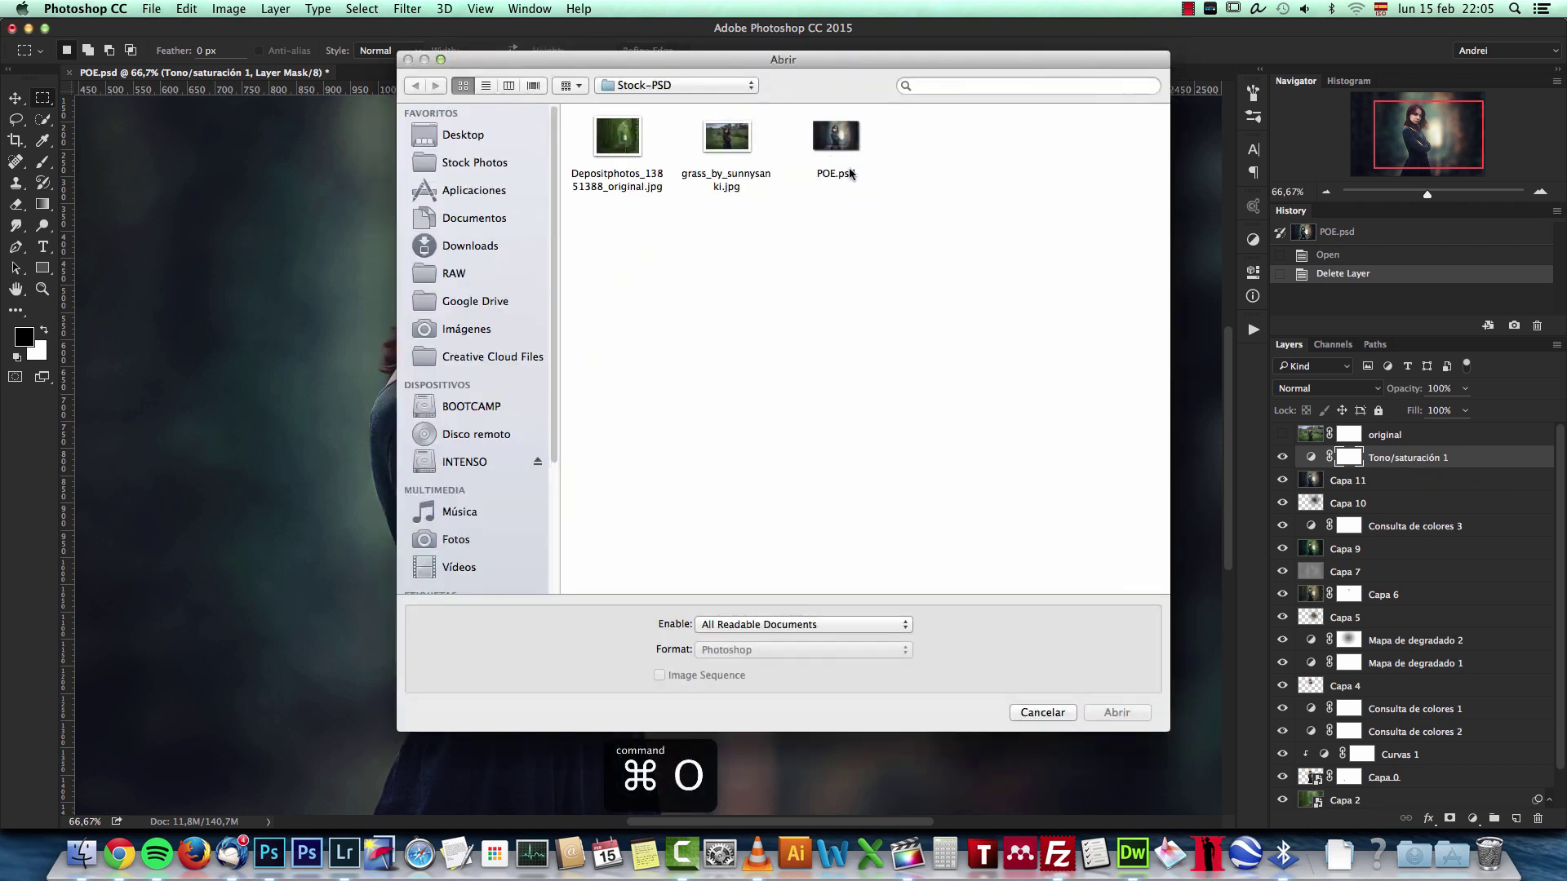
left_click(727, 137)
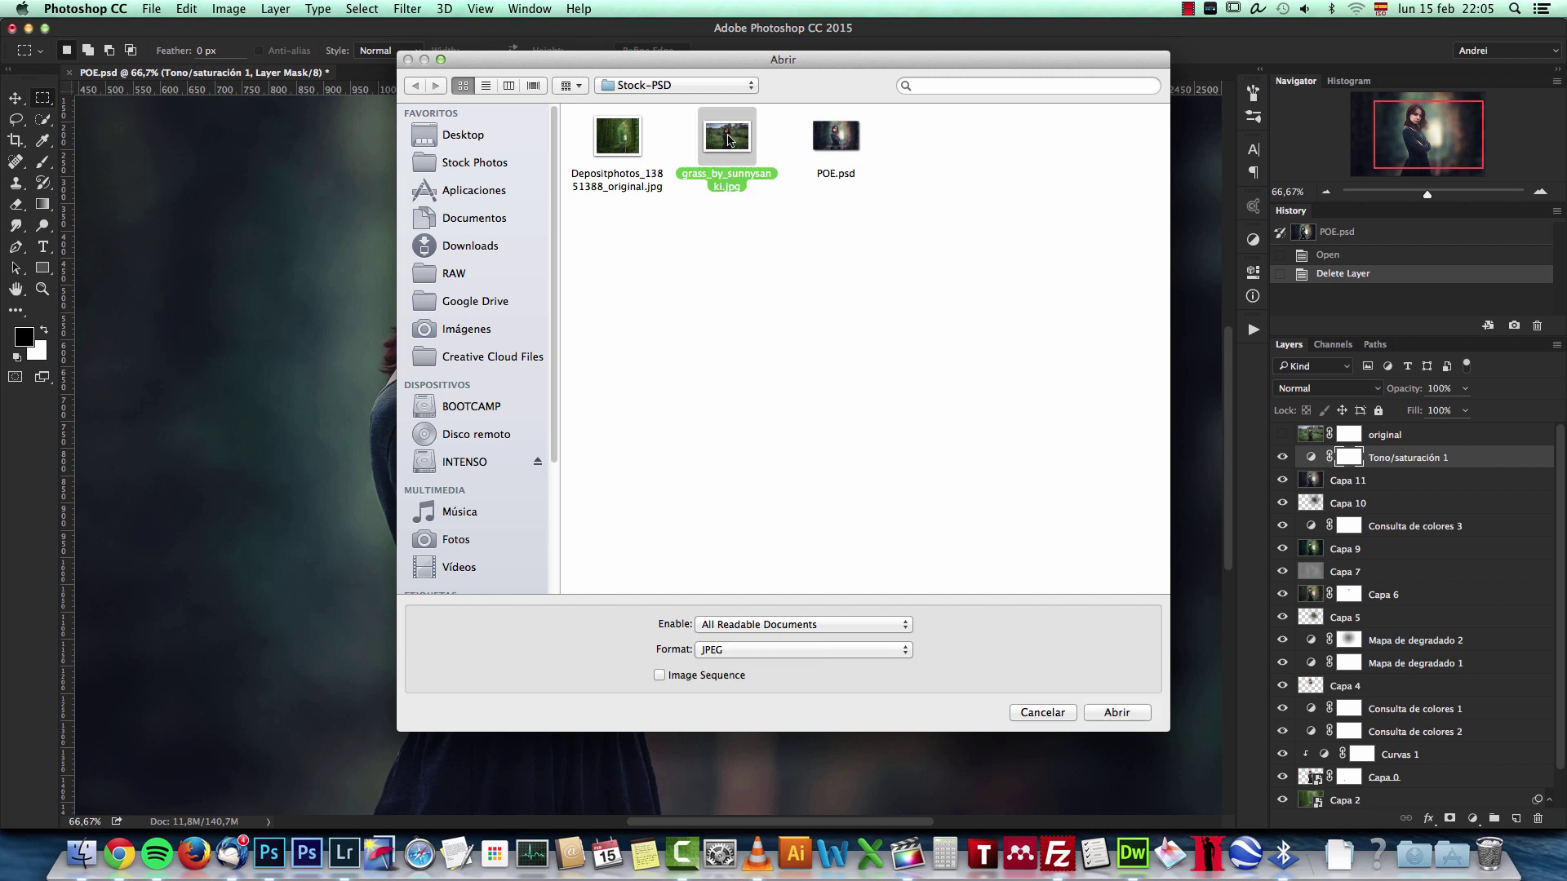
key("space")
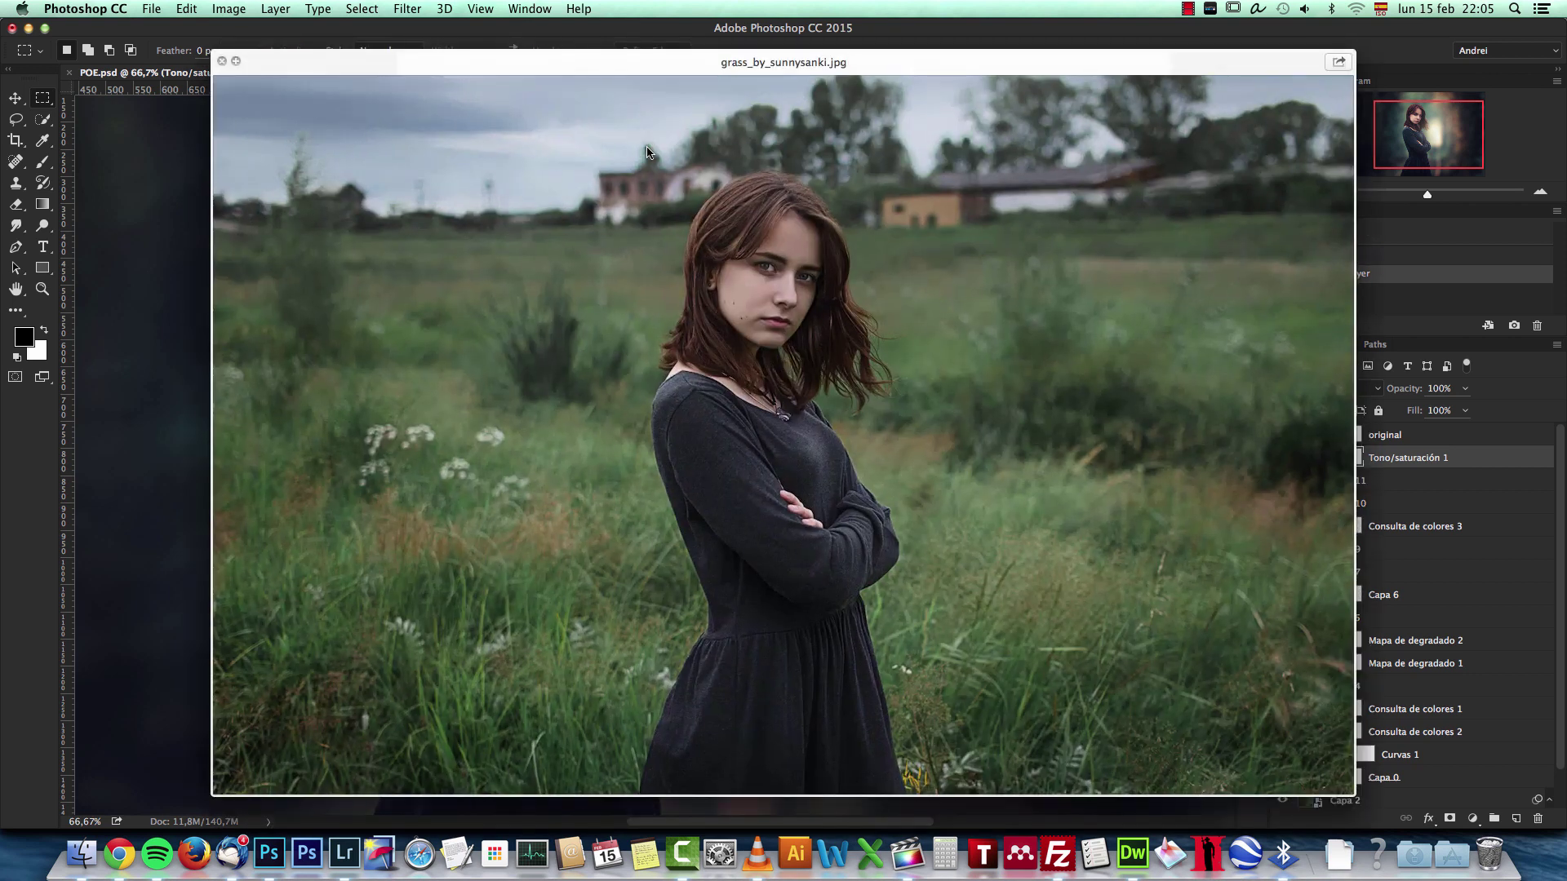
key("Left")
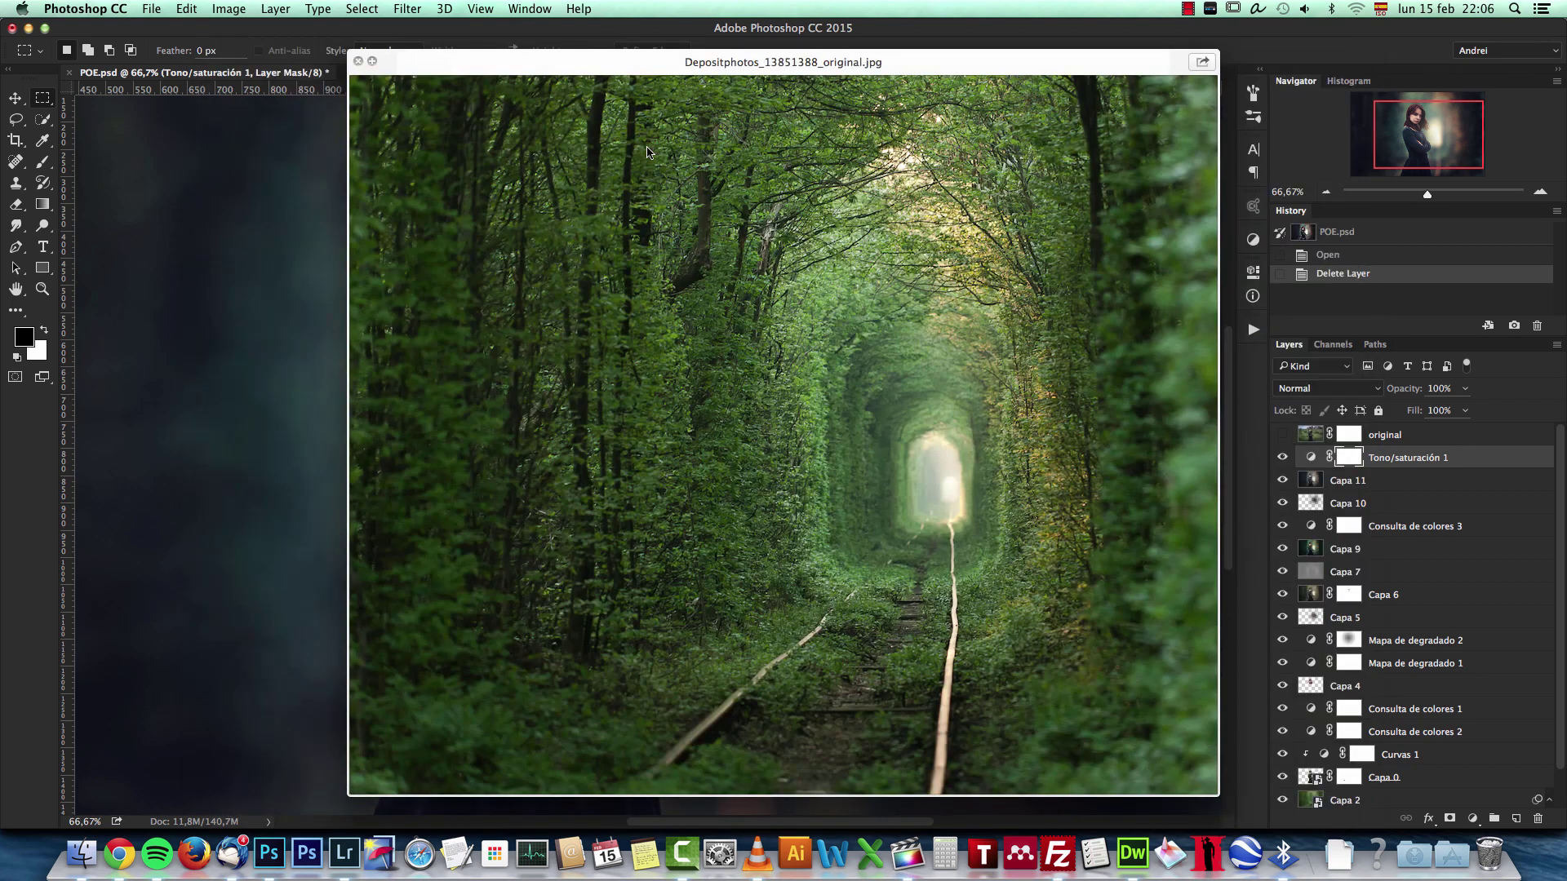
key("Right")
key("Escape")
right_click(735, 137)
left_click(686, 222)
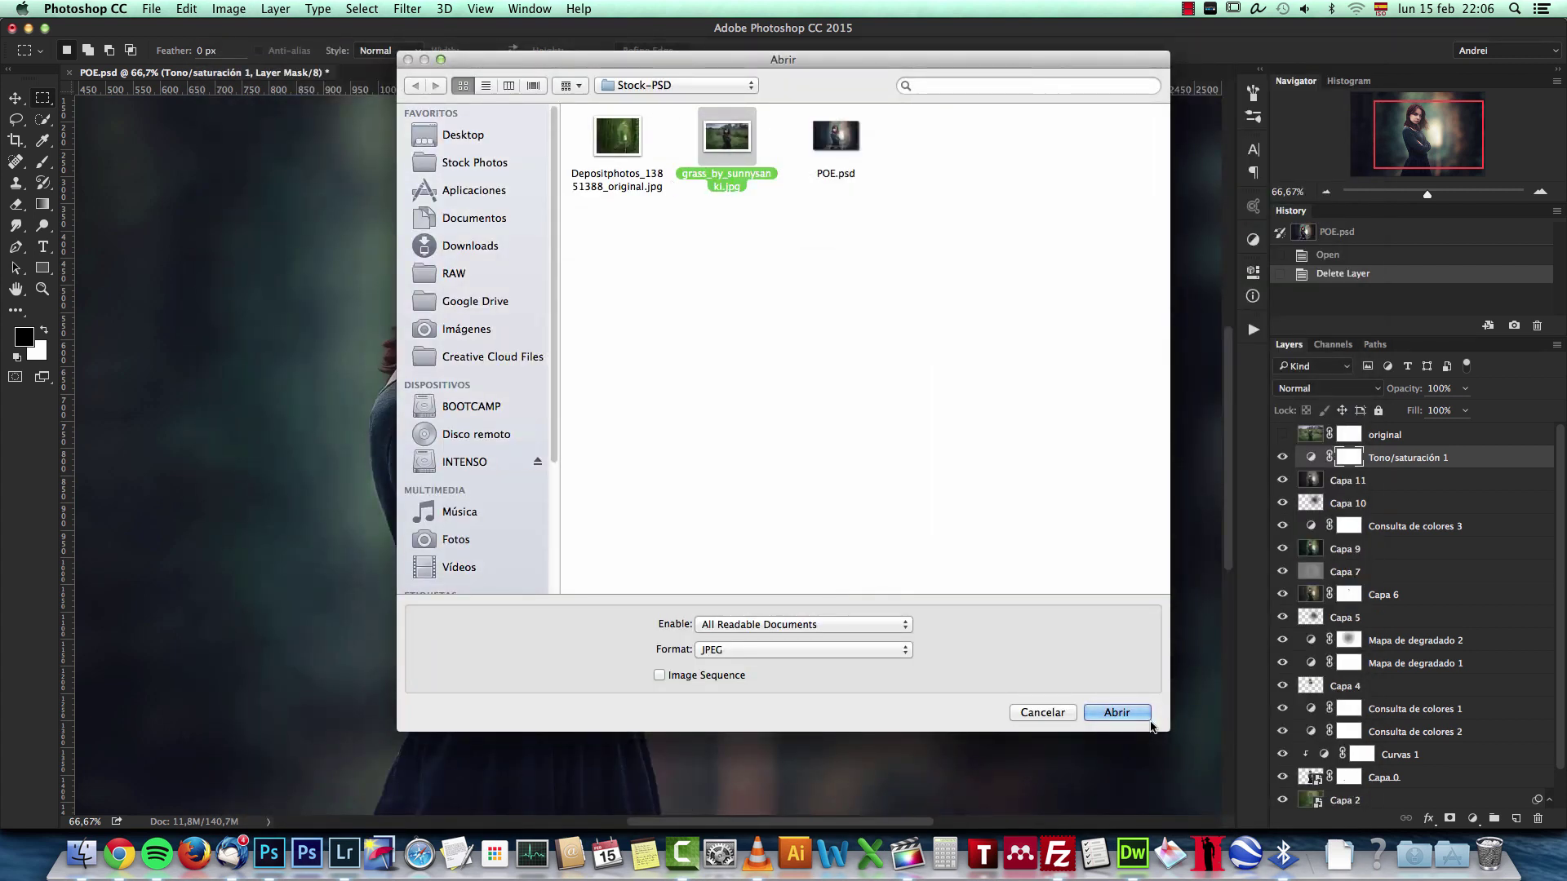
left_click(1117, 713)
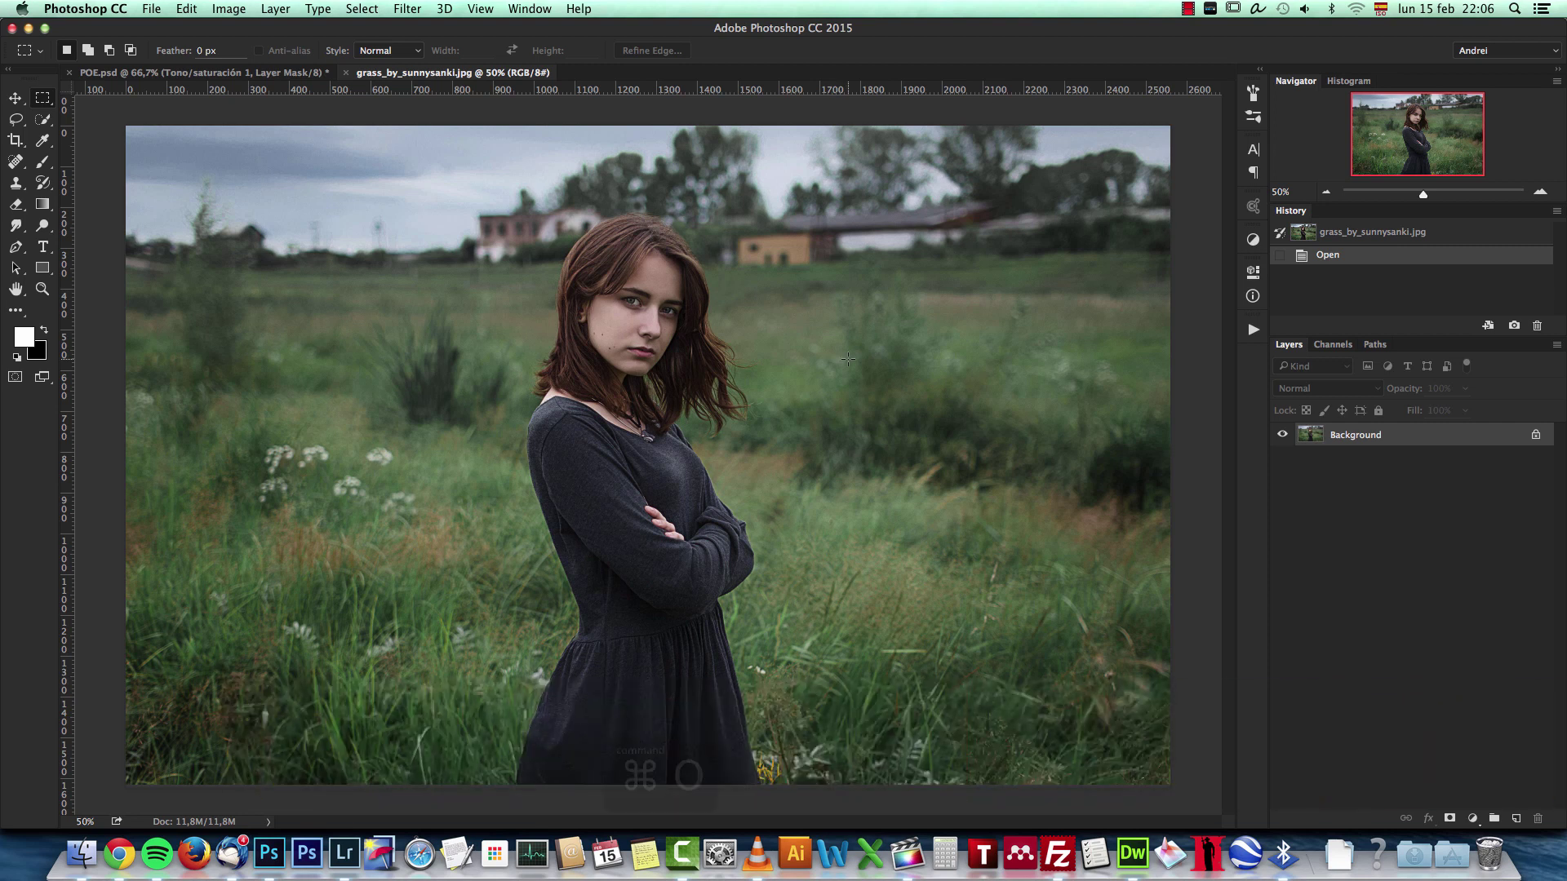
Cut the entire image from Depositphotos_13851388_original.jpg to the clipboard and close that file without saving
key("cmd+o")
left_click(1130, 715)
key("super+a")
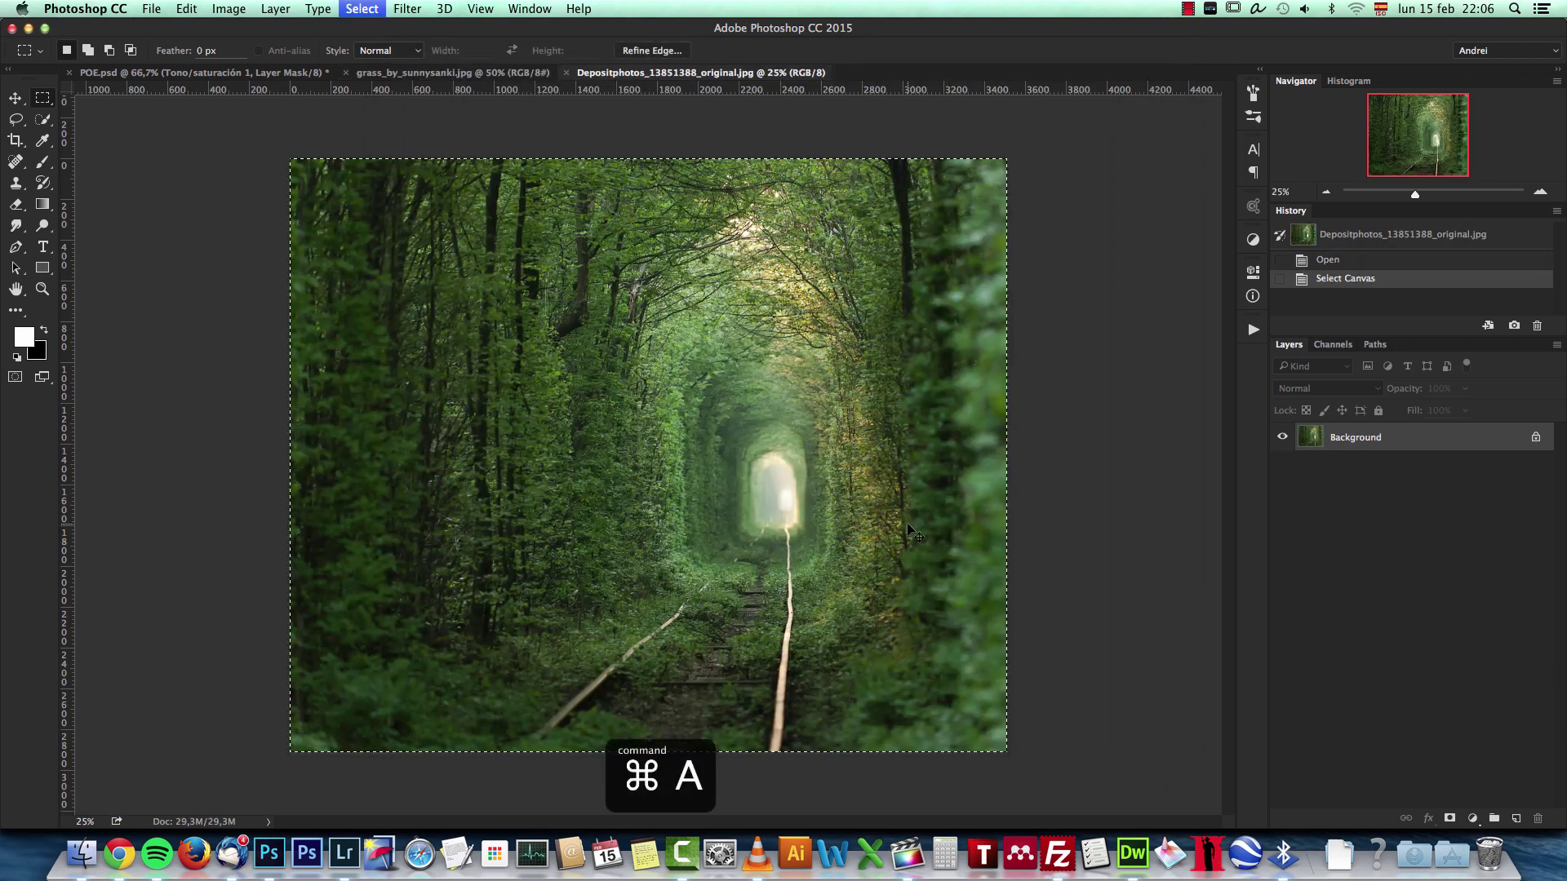
key("super+x")
key("super+w")
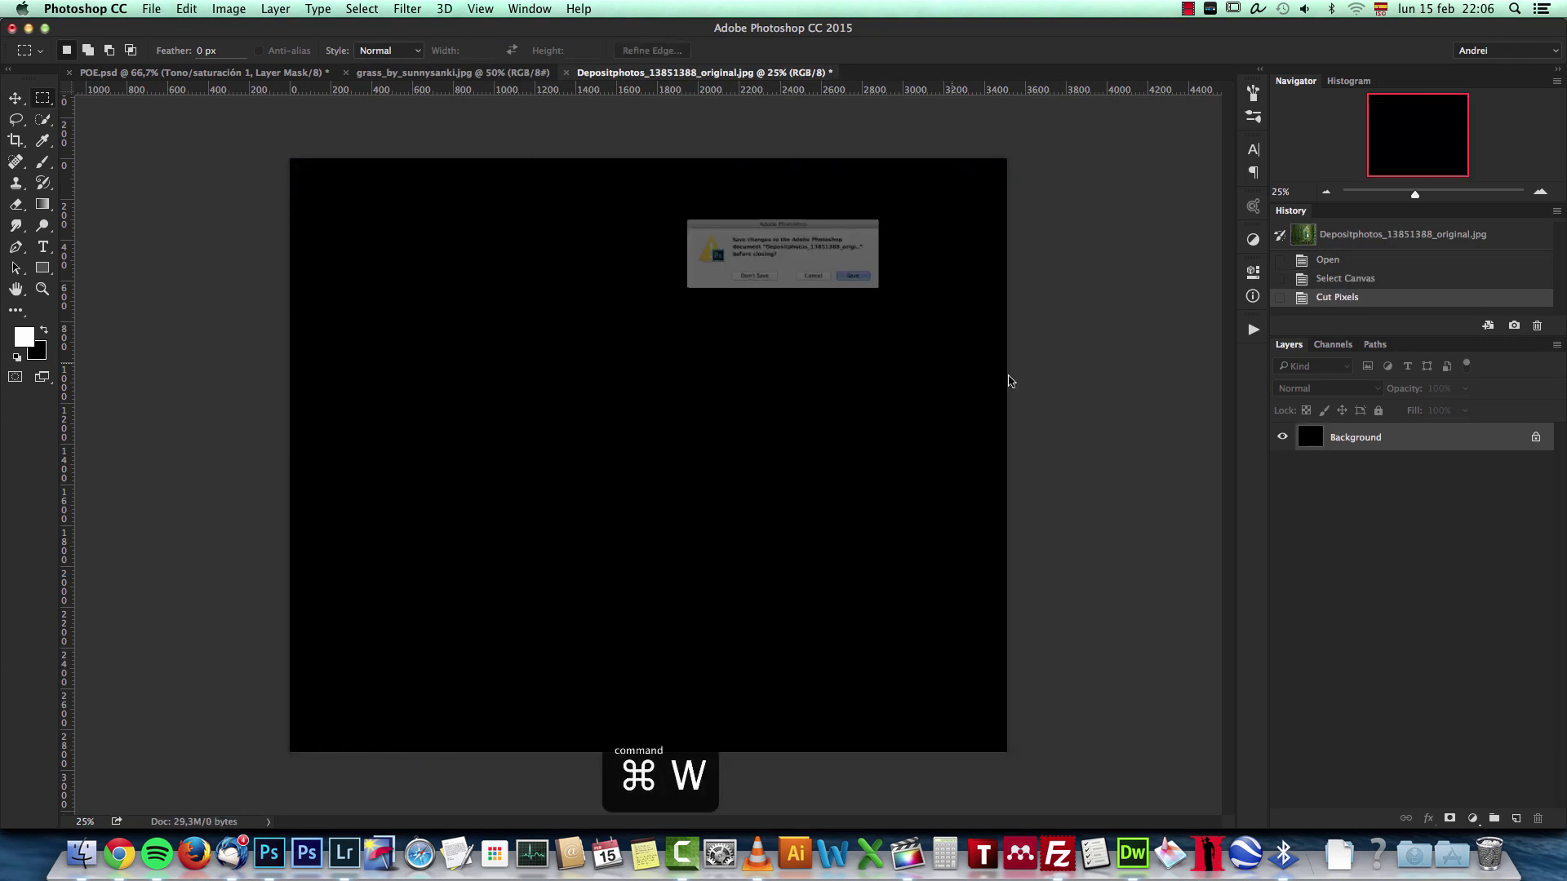
left_click(699, 293)
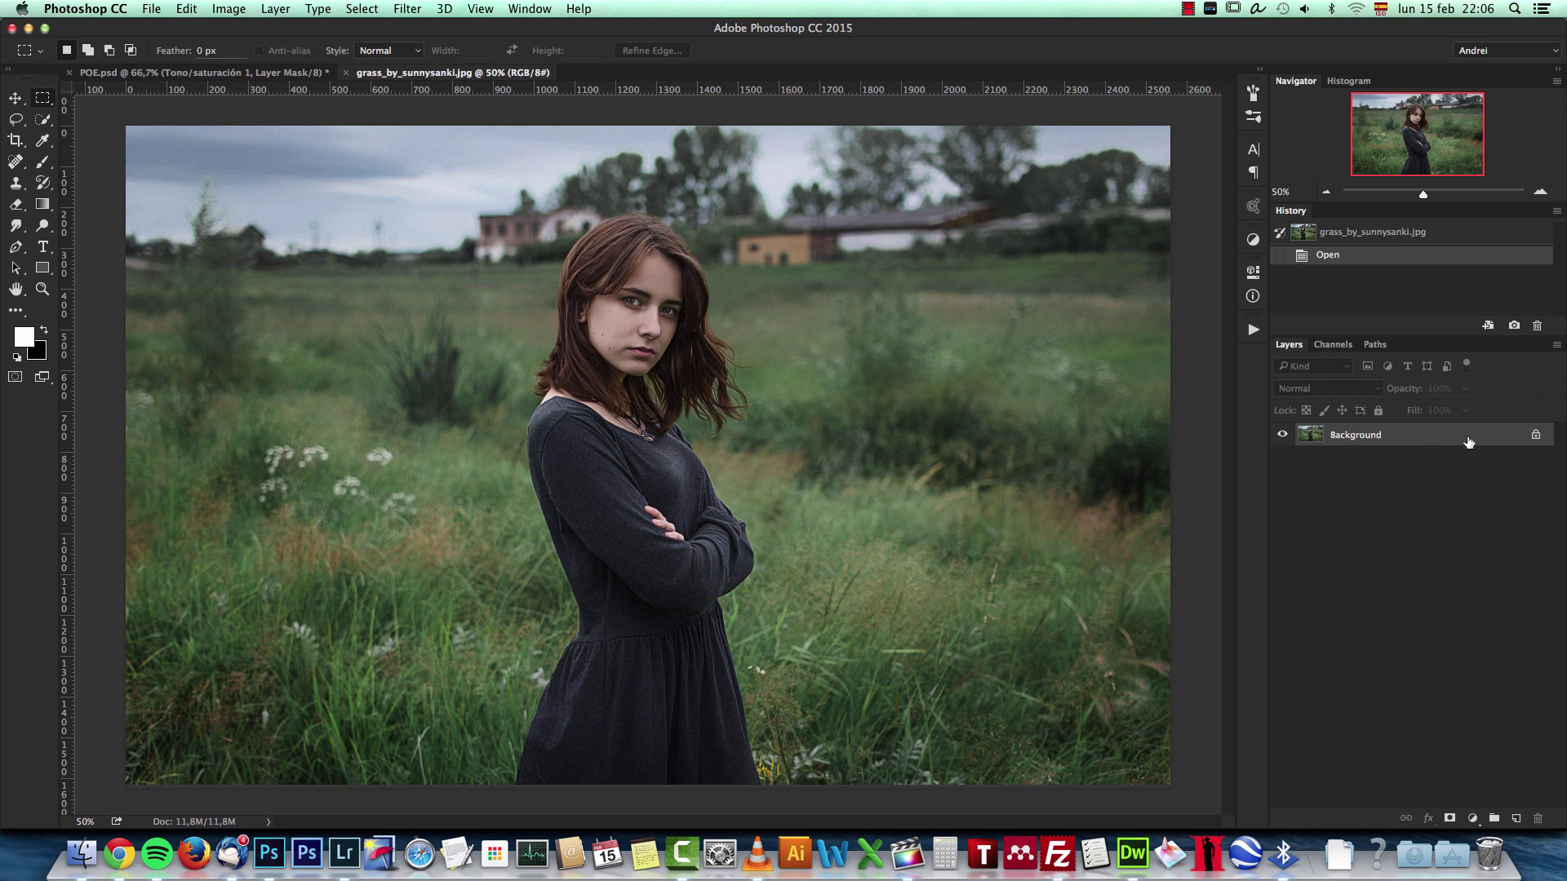
Convert the portrait's Background into a regular layer and paste the forest tunnel image onto a new layer beneath it
double_click(1465, 440, "alt")
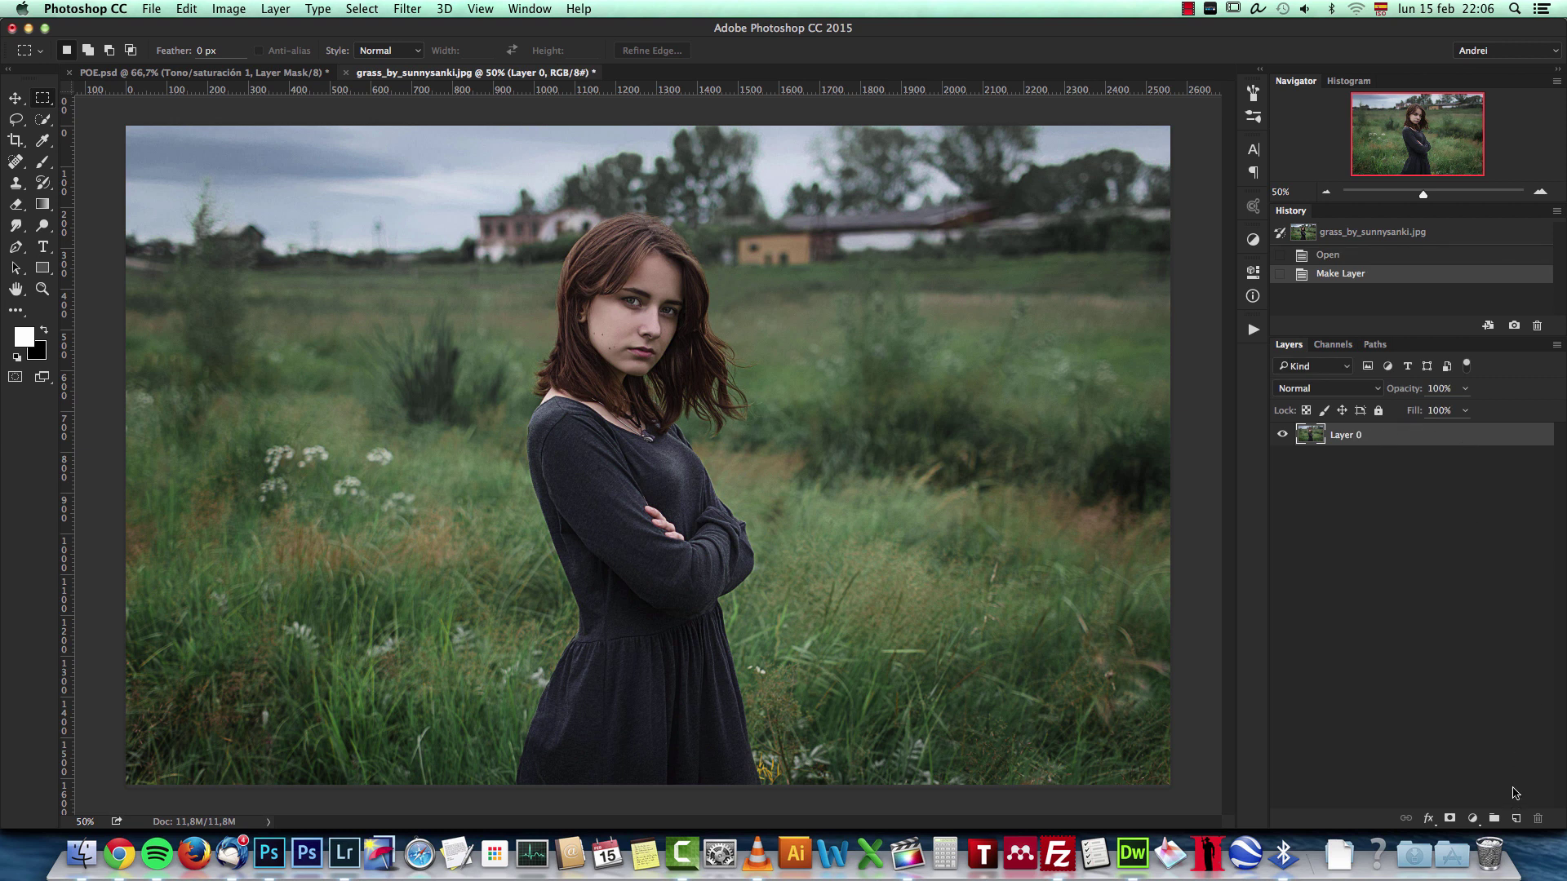
left_click(1517, 818, "super")
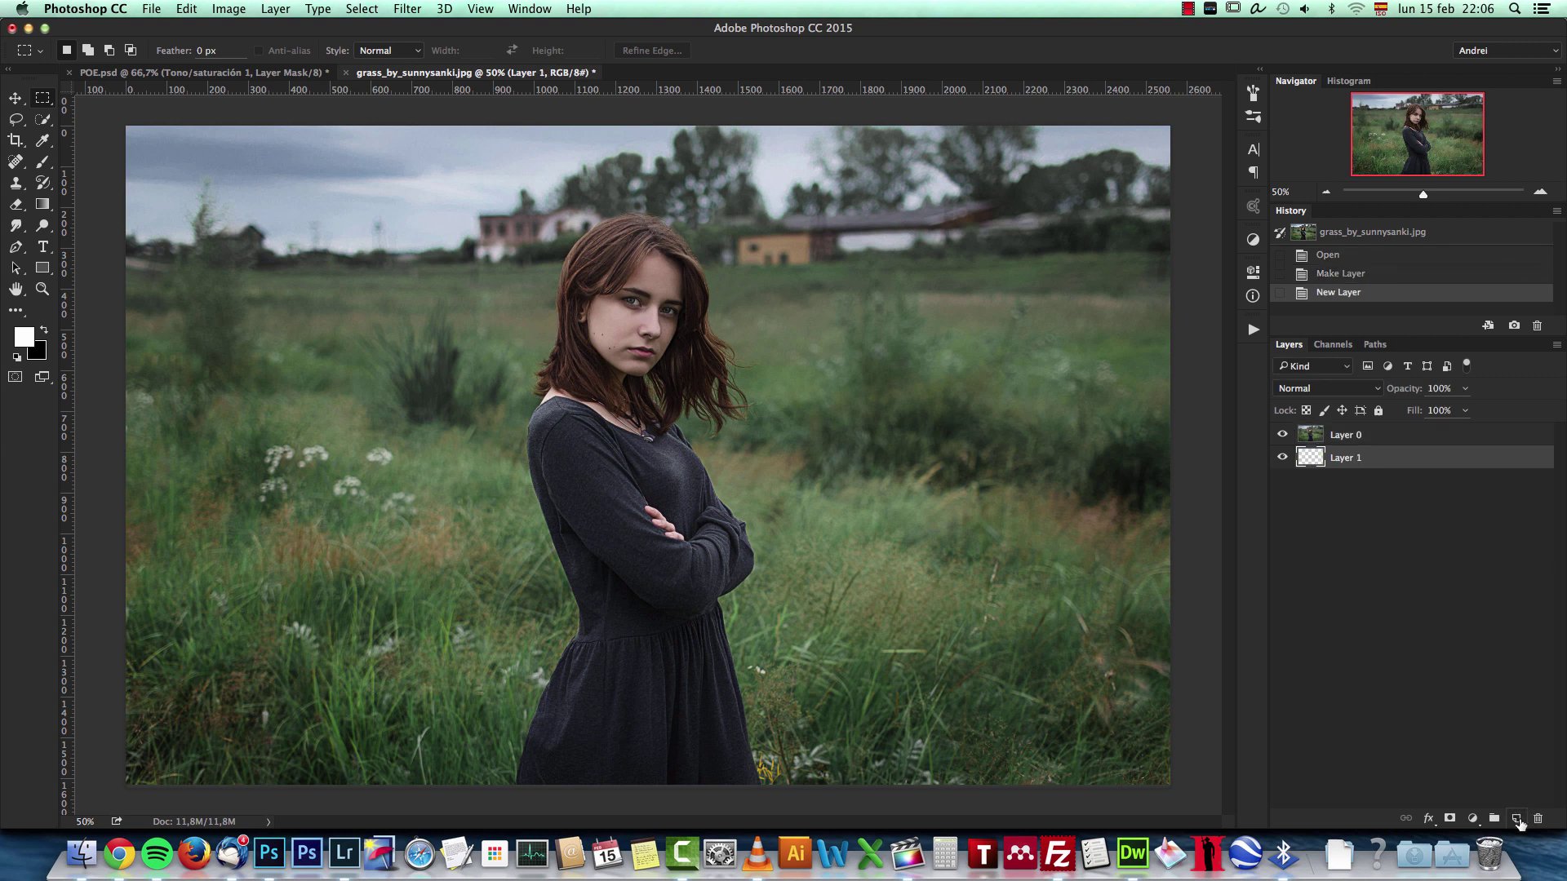
key("super+v")
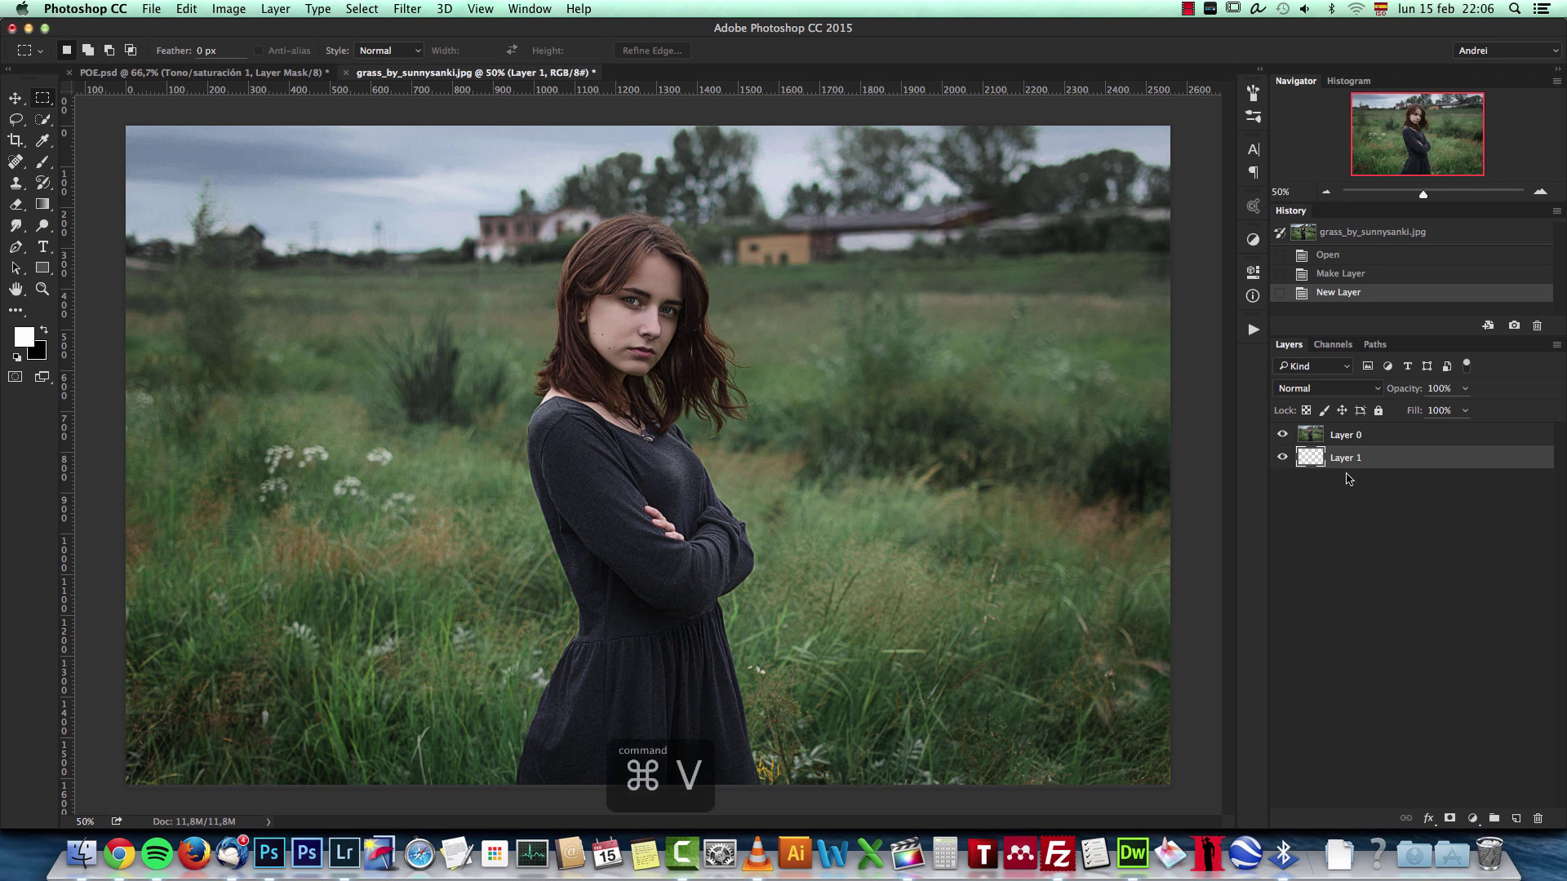
With the portrait layer temporarily hidden, shift the forest tunnel image up and left to bring the tunnel opening into the canvas
left_click(1280, 435)
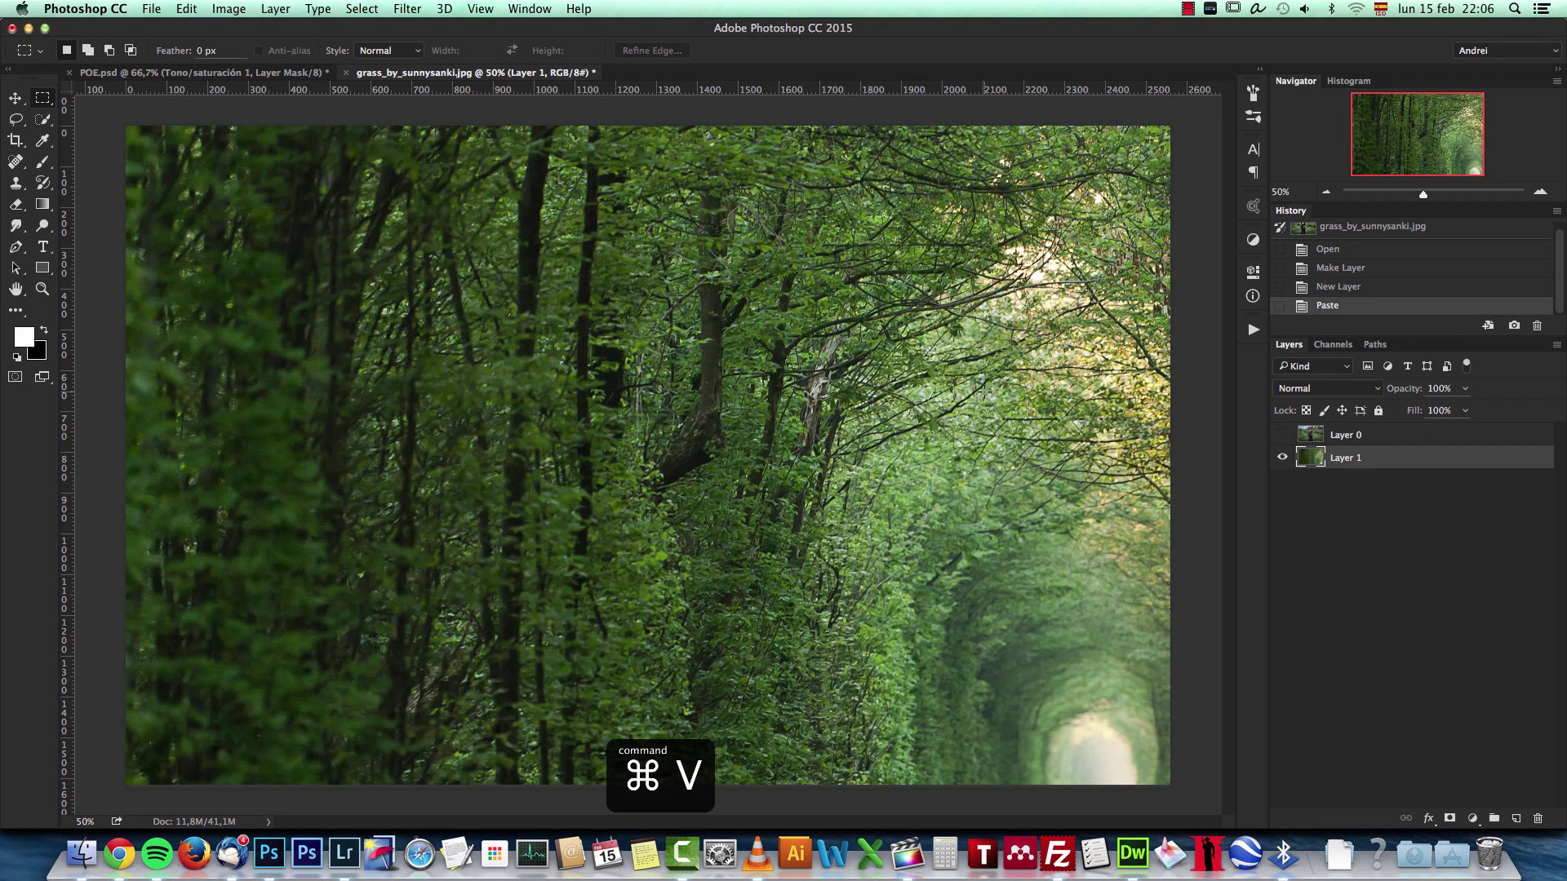
scroll(951, 408, "down", 3)
key("v")
left_click_drag(890, 472, 645, 315)
left_click(1283, 435)
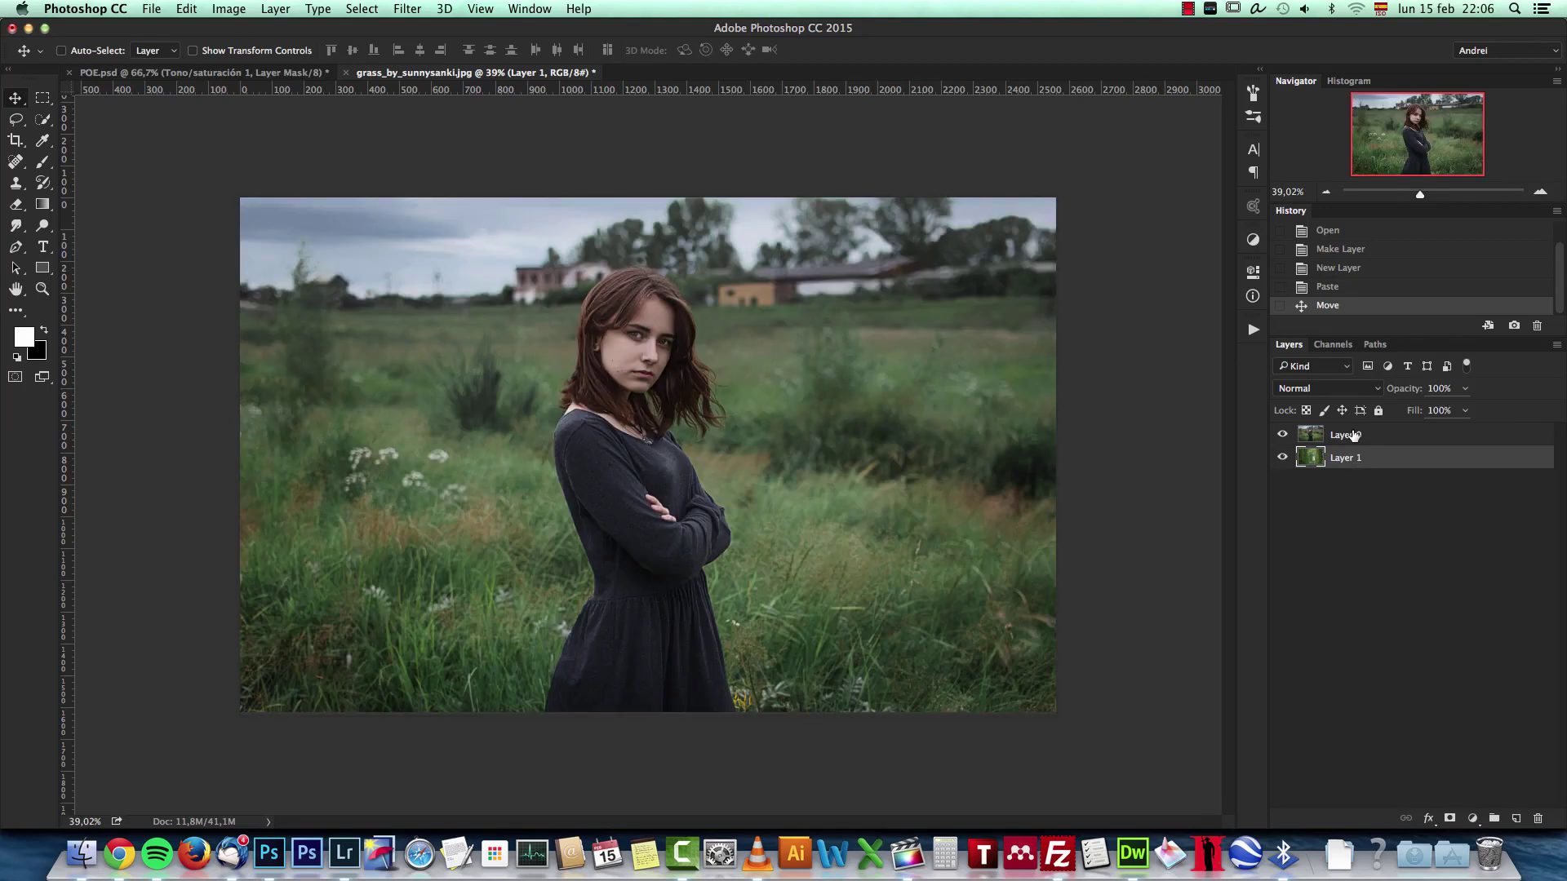
Rename the portrait layer "woman" and the forest tunnel layer "BG"
left_click(1348, 435)
key("super+1")
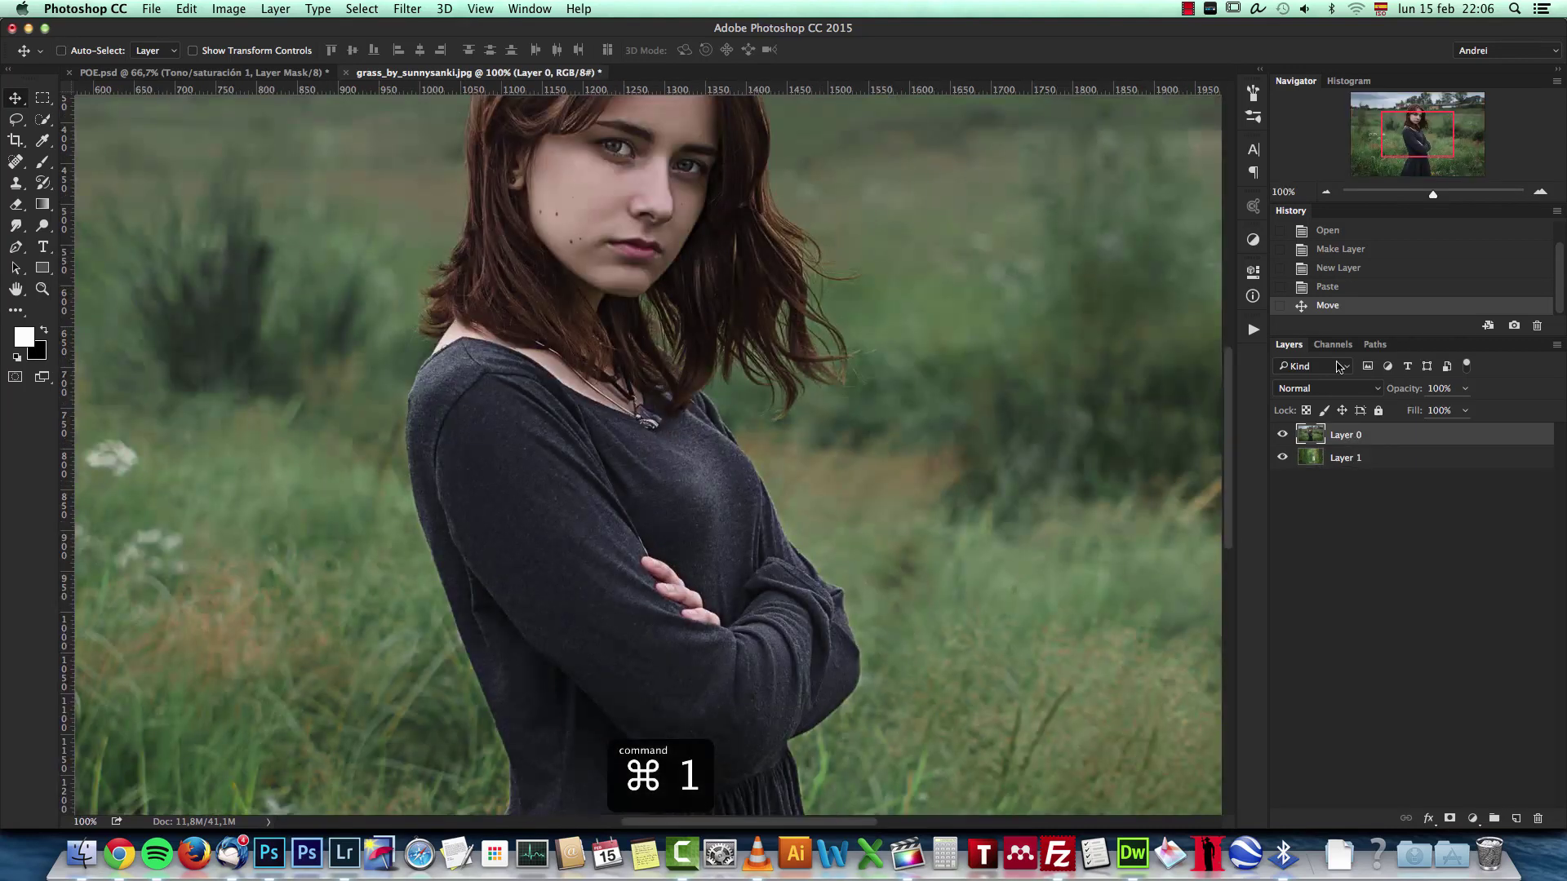
double_click(1343, 436)
type("wo")
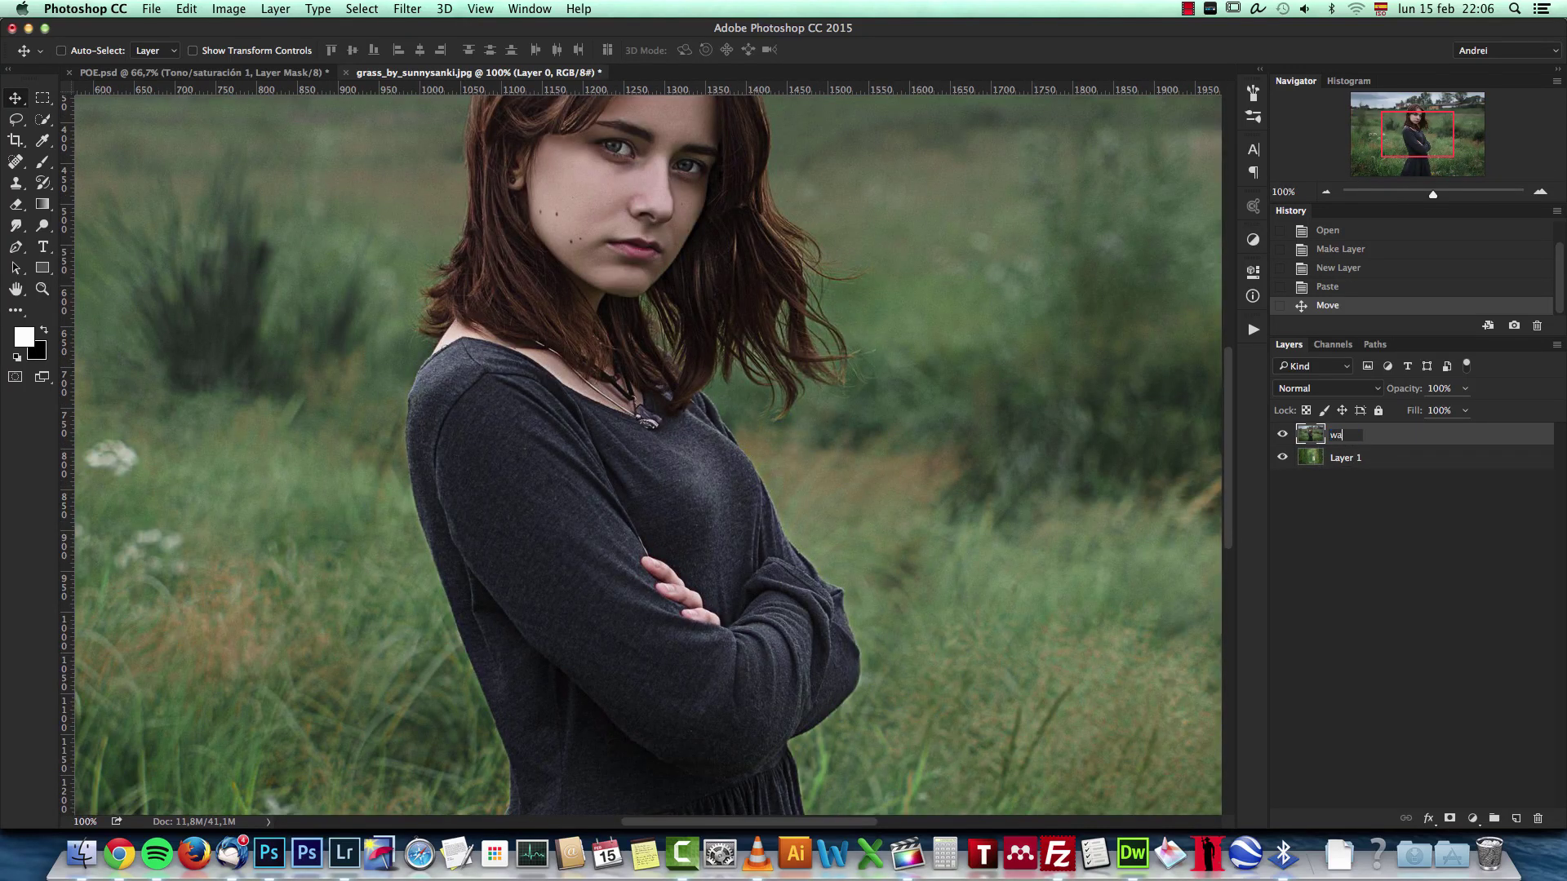
type("man")
key("Return")
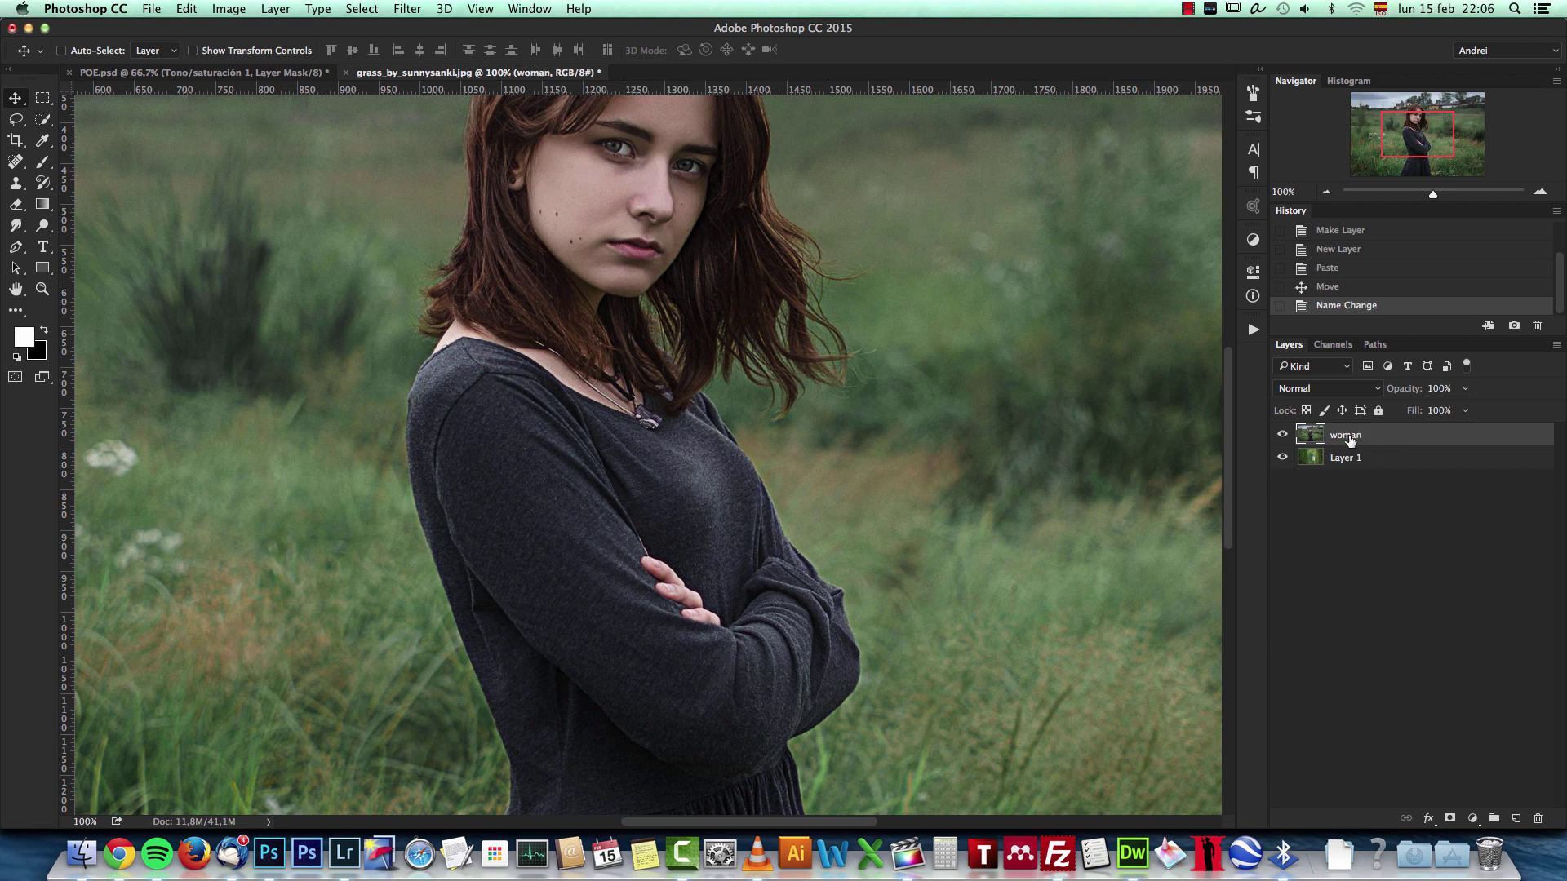
double_click(1347, 458)
type("BG")
key("Return")
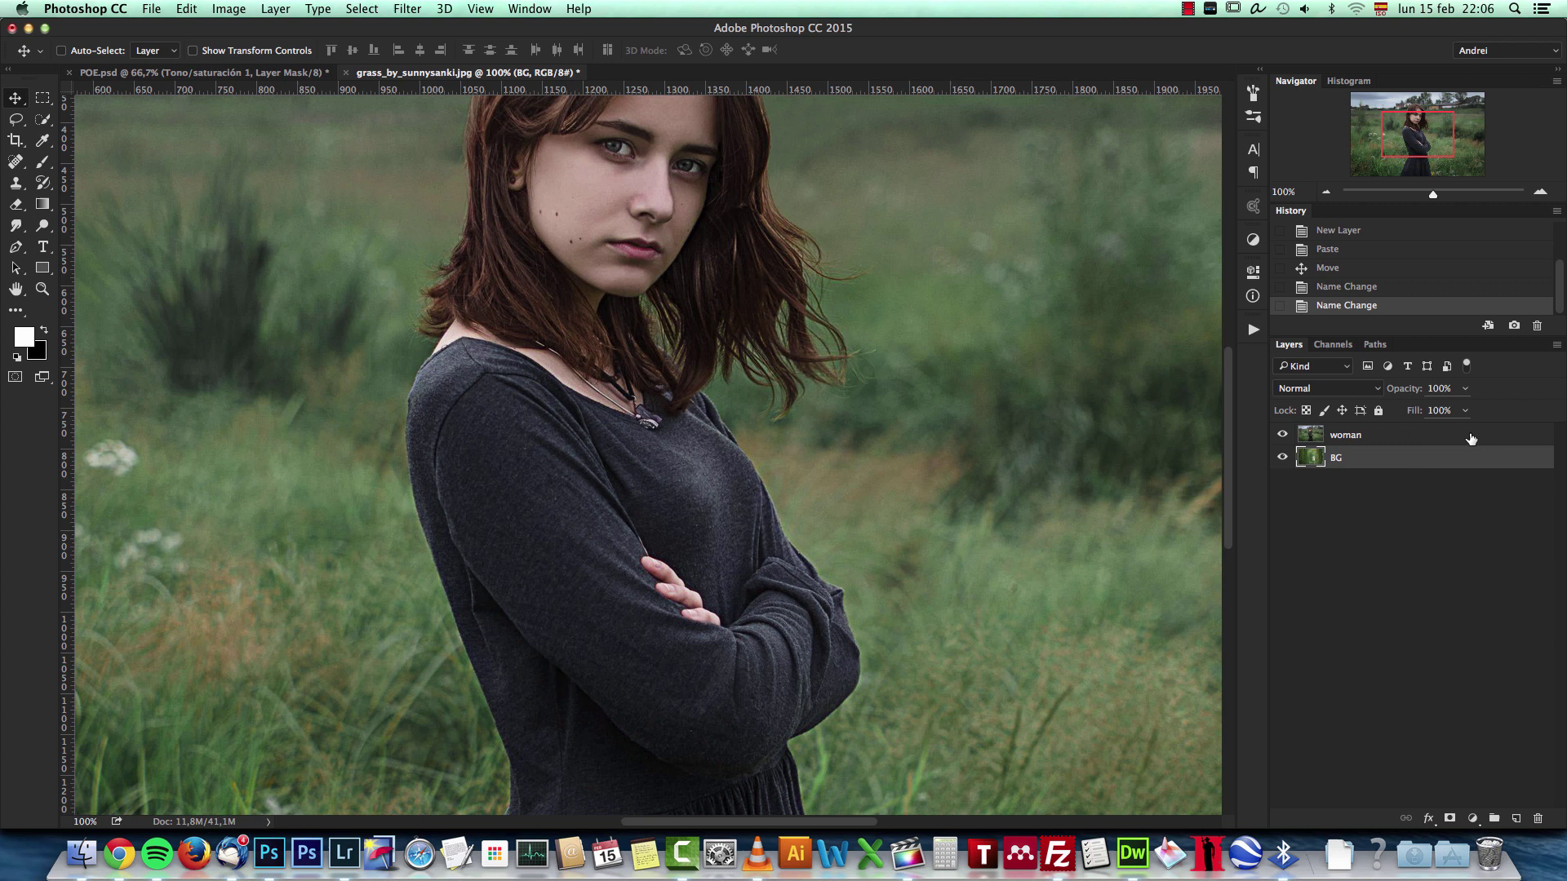
Select the woman's hair, face and dress on the woman layer with the Quick Selection tool
left_click(1343, 439)
left_click(43, 119)
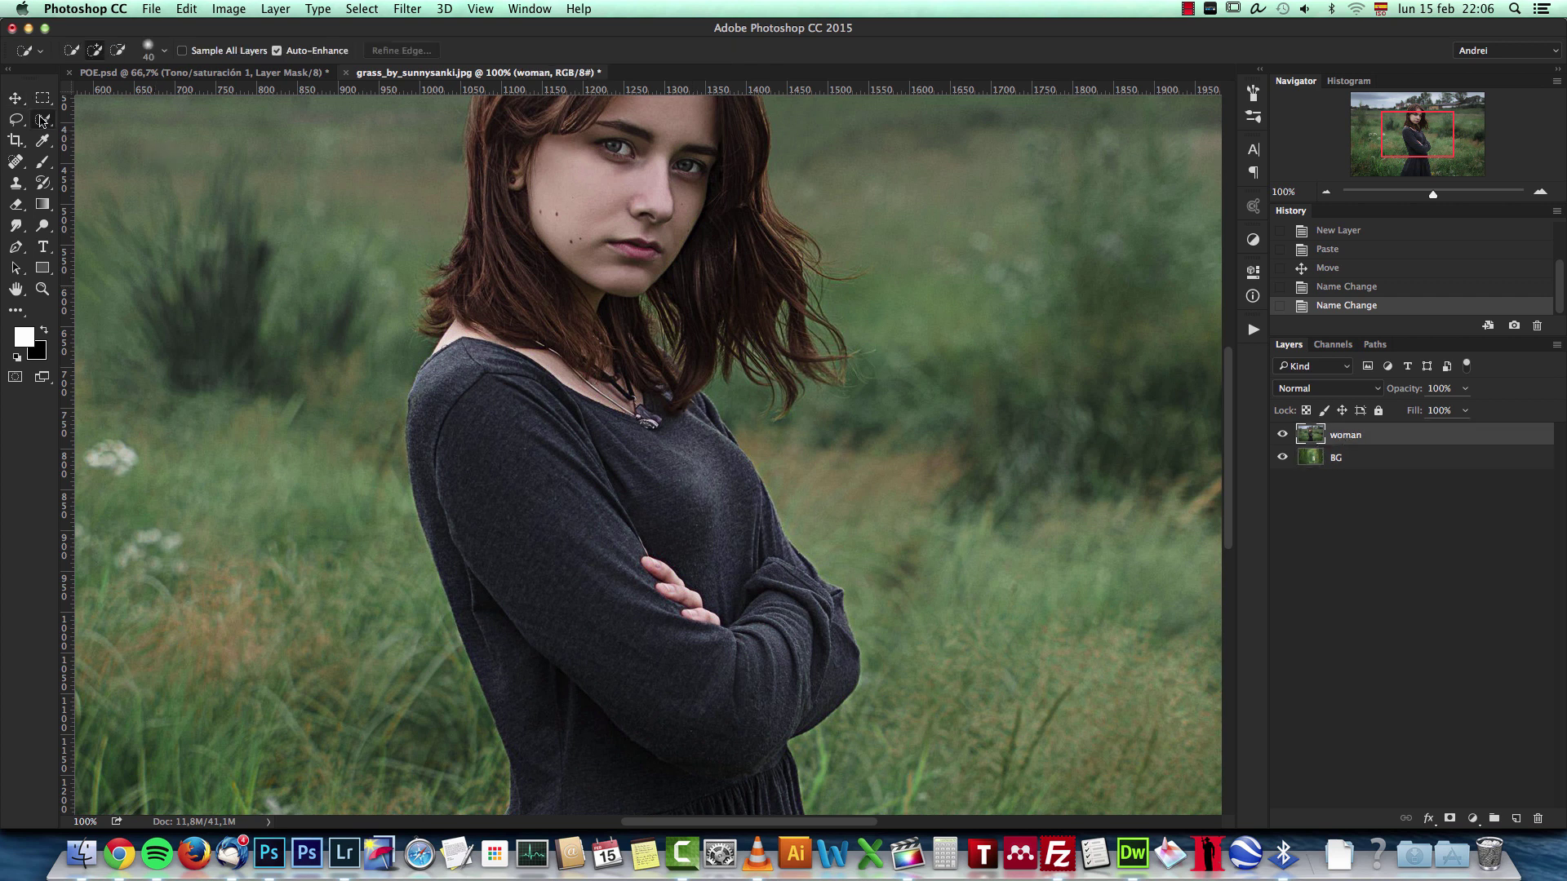
scroll(377, 189, "down", 5)
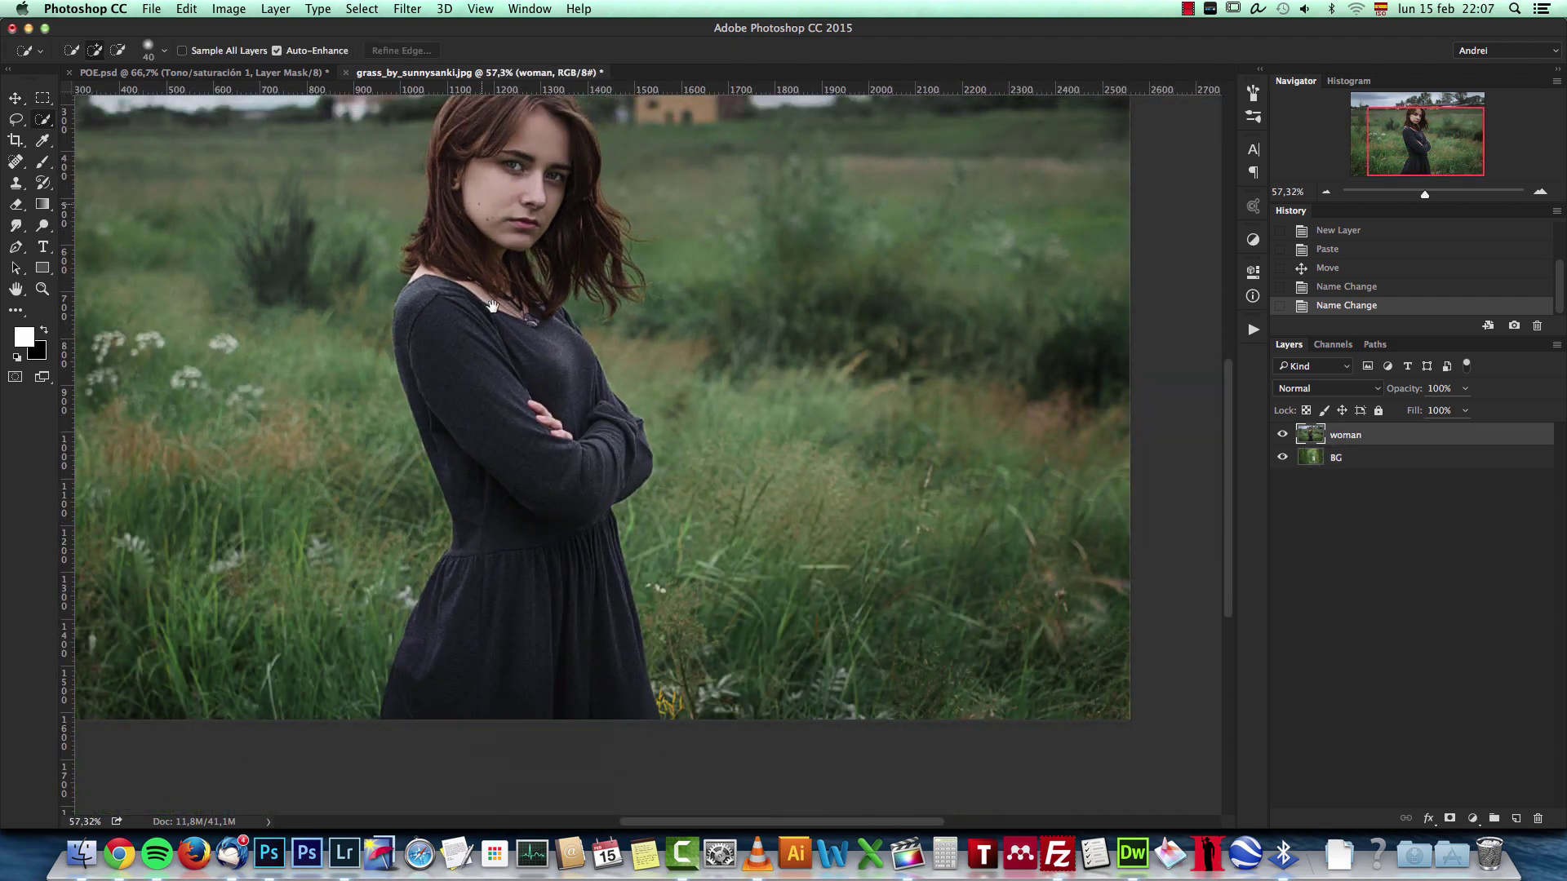
left_click_drag(482, 247, 495, 314)
mouse_move(559, 445)
left_mouse_down()
mouse_move(578, 461)
mouse_move(579, 446)
left_mouse_up()
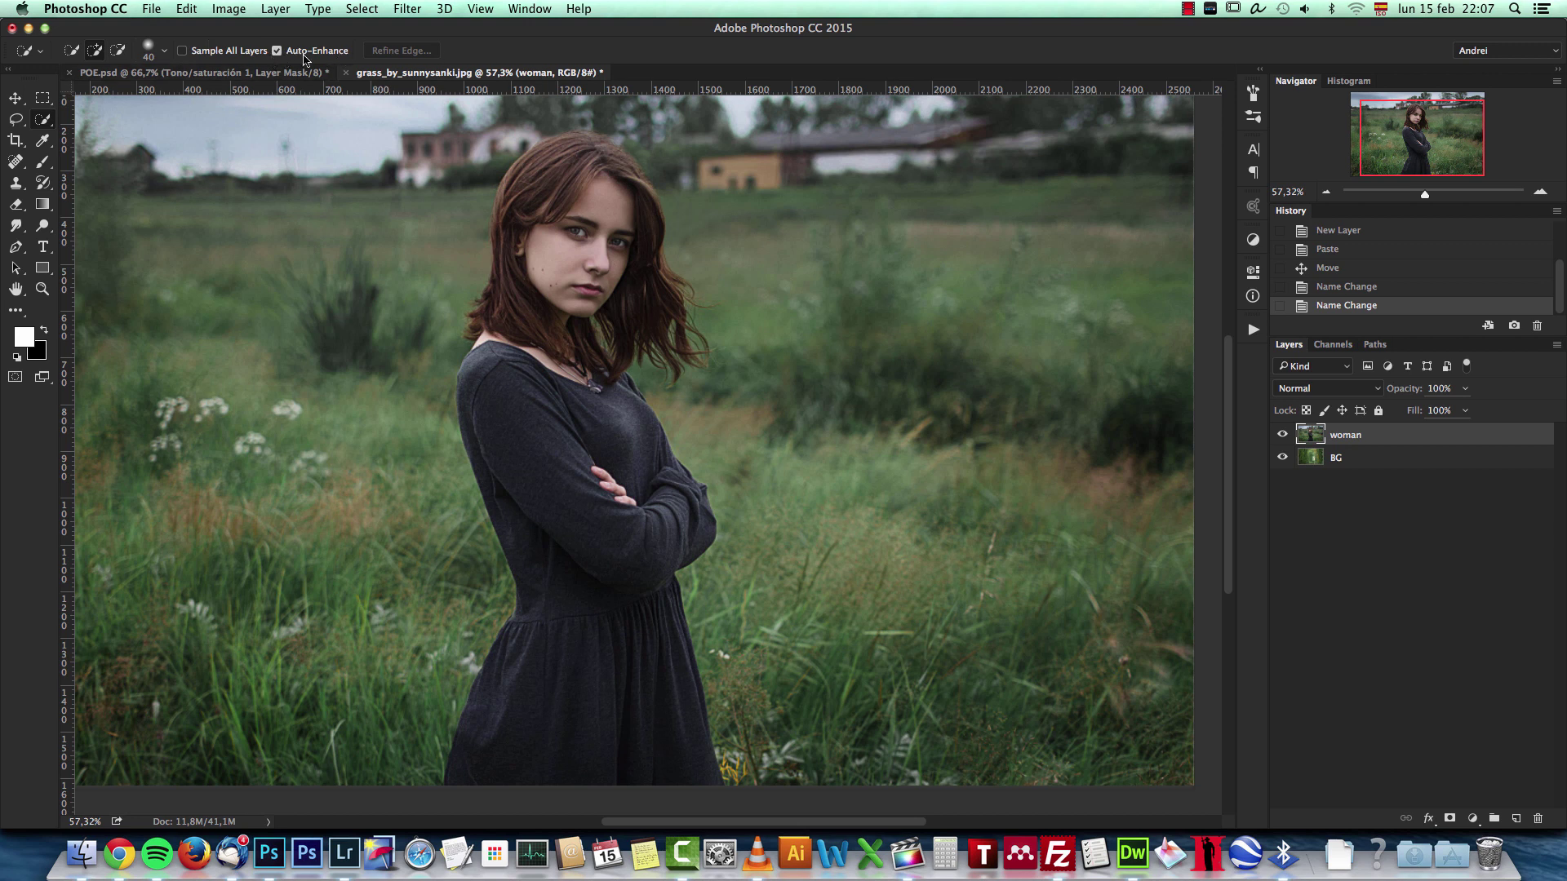
mouse_move(578, 163)
left_mouse_down()
mouse_move(537, 234)
mouse_move(616, 538)
mouse_move(624, 660)
mouse_move(609, 727)
mouse_move(588, 487)
left_mouse_up()
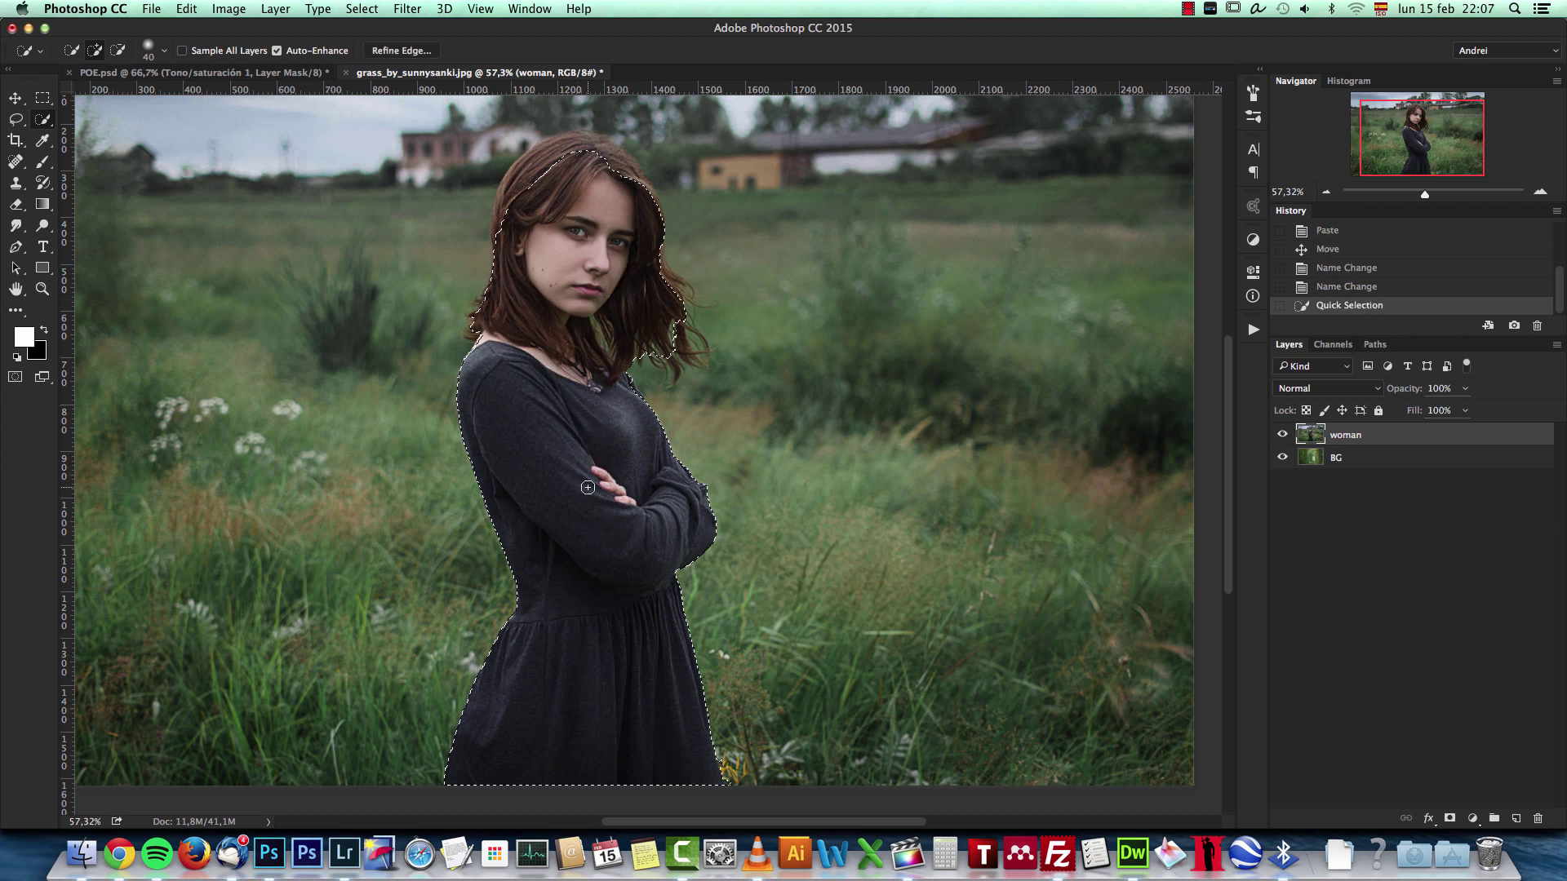
mouse_move(691, 488)
left_mouse_down()
mouse_move(616, 443)
mouse_move(620, 374)
left_mouse_up()
mouse_move(634, 196)
left_mouse_down()
mouse_move(573, 149)
mouse_move(501, 218)
mouse_move(538, 160)
mouse_move(575, 150)
mouse_move(637, 193)
mouse_move(667, 303)
mouse_move(677, 285)
mouse_move(663, 259)
mouse_move(558, 354)
left_mouse_up()
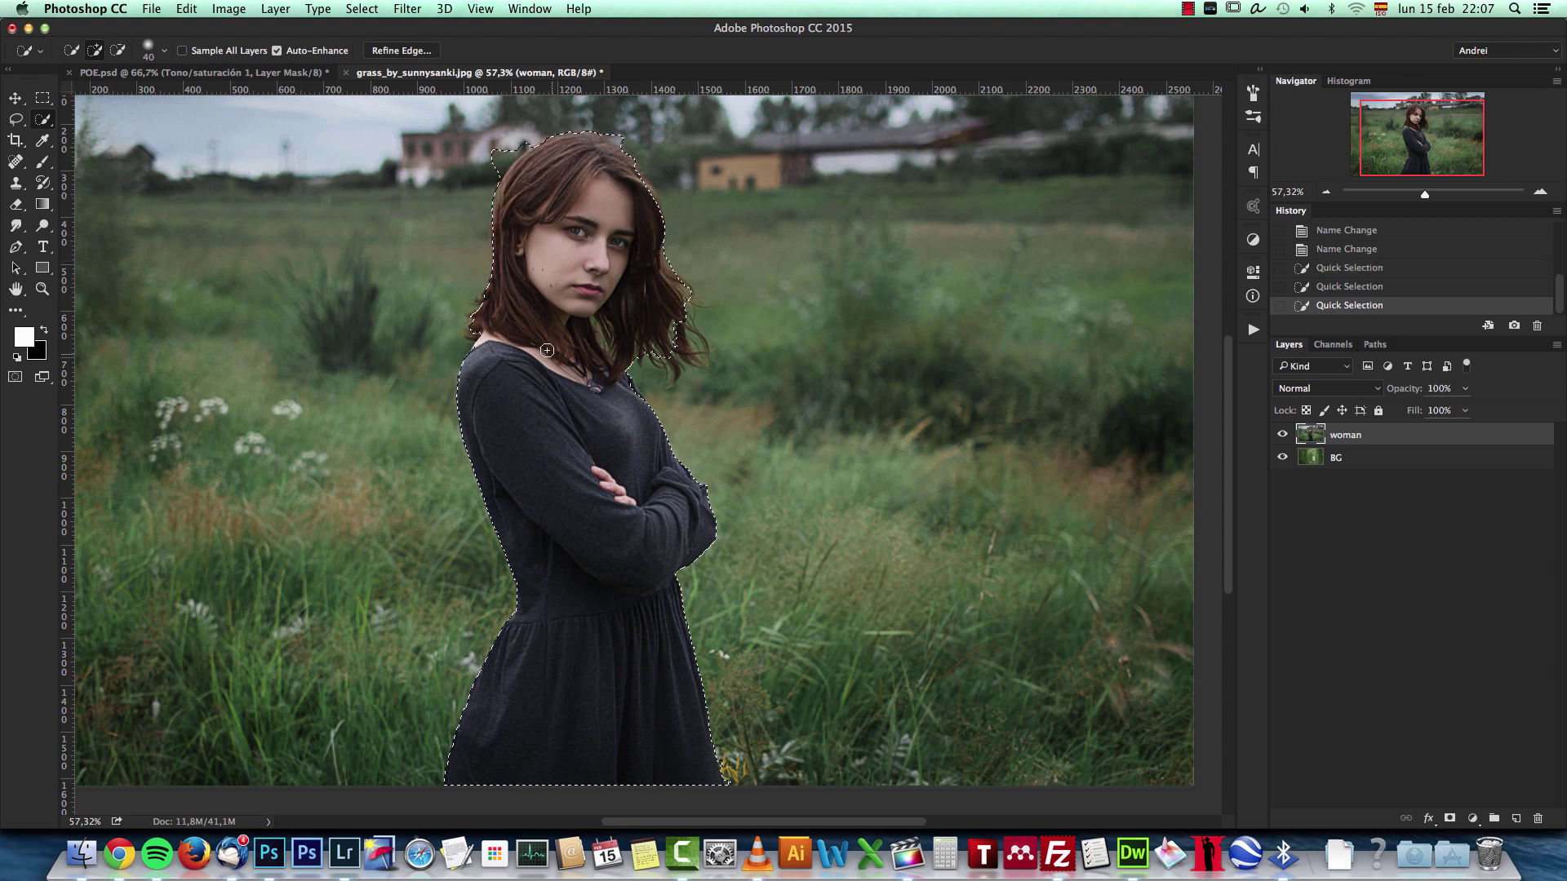
Add the loose hair ends to the selection and subtract the background patches around the top of her head
scroll(477, 332, "up", 4)
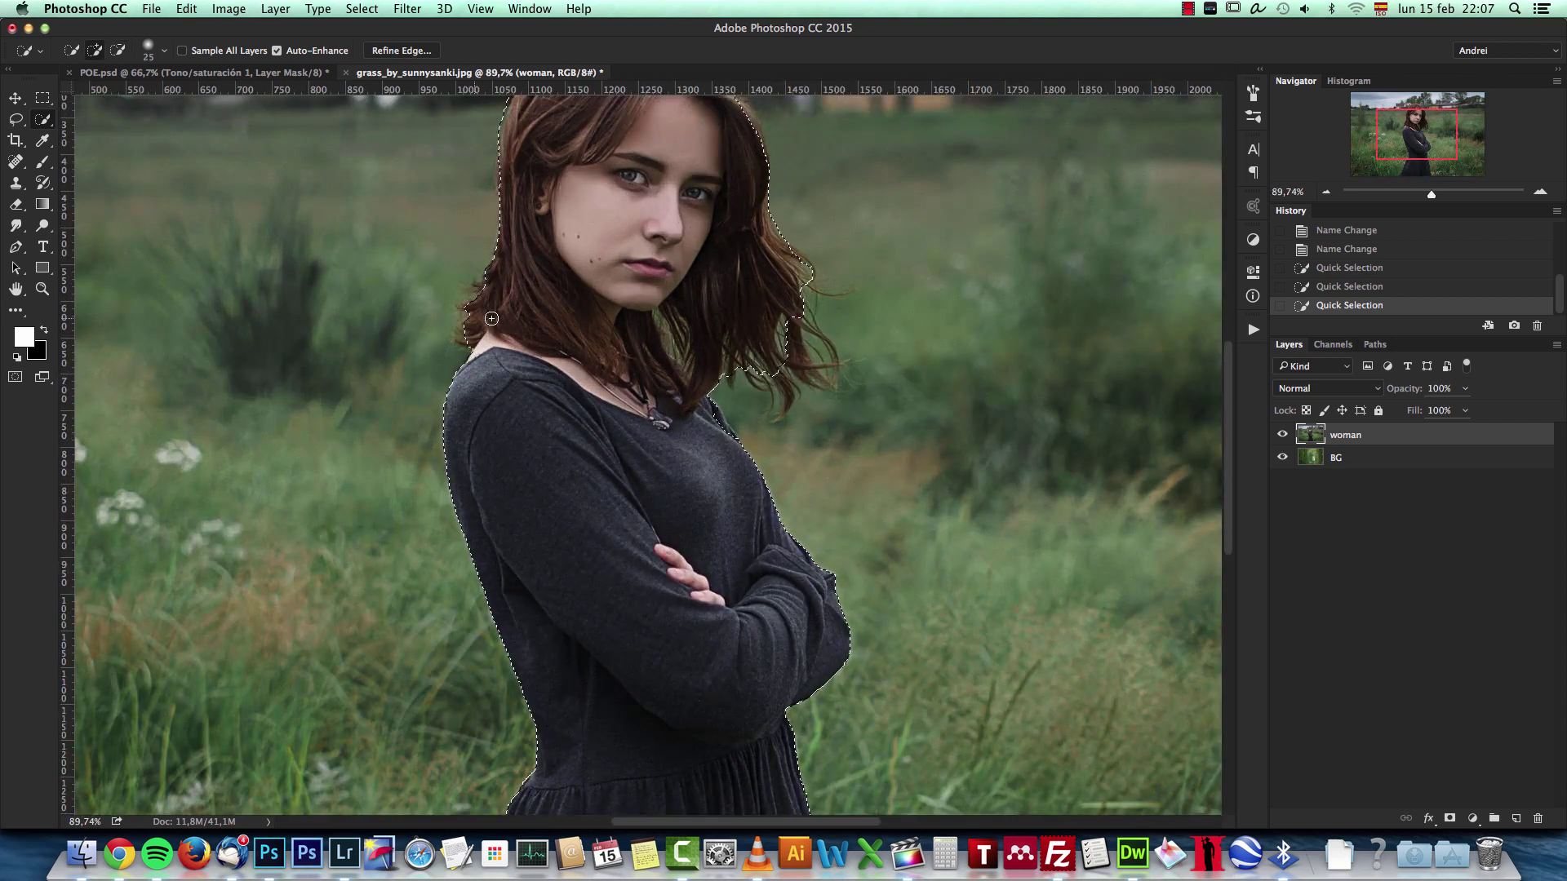
mouse_move(699, 355)
left_mouse_down()
mouse_move(748, 561)
mouse_move(851, 551)
left_mouse_up()
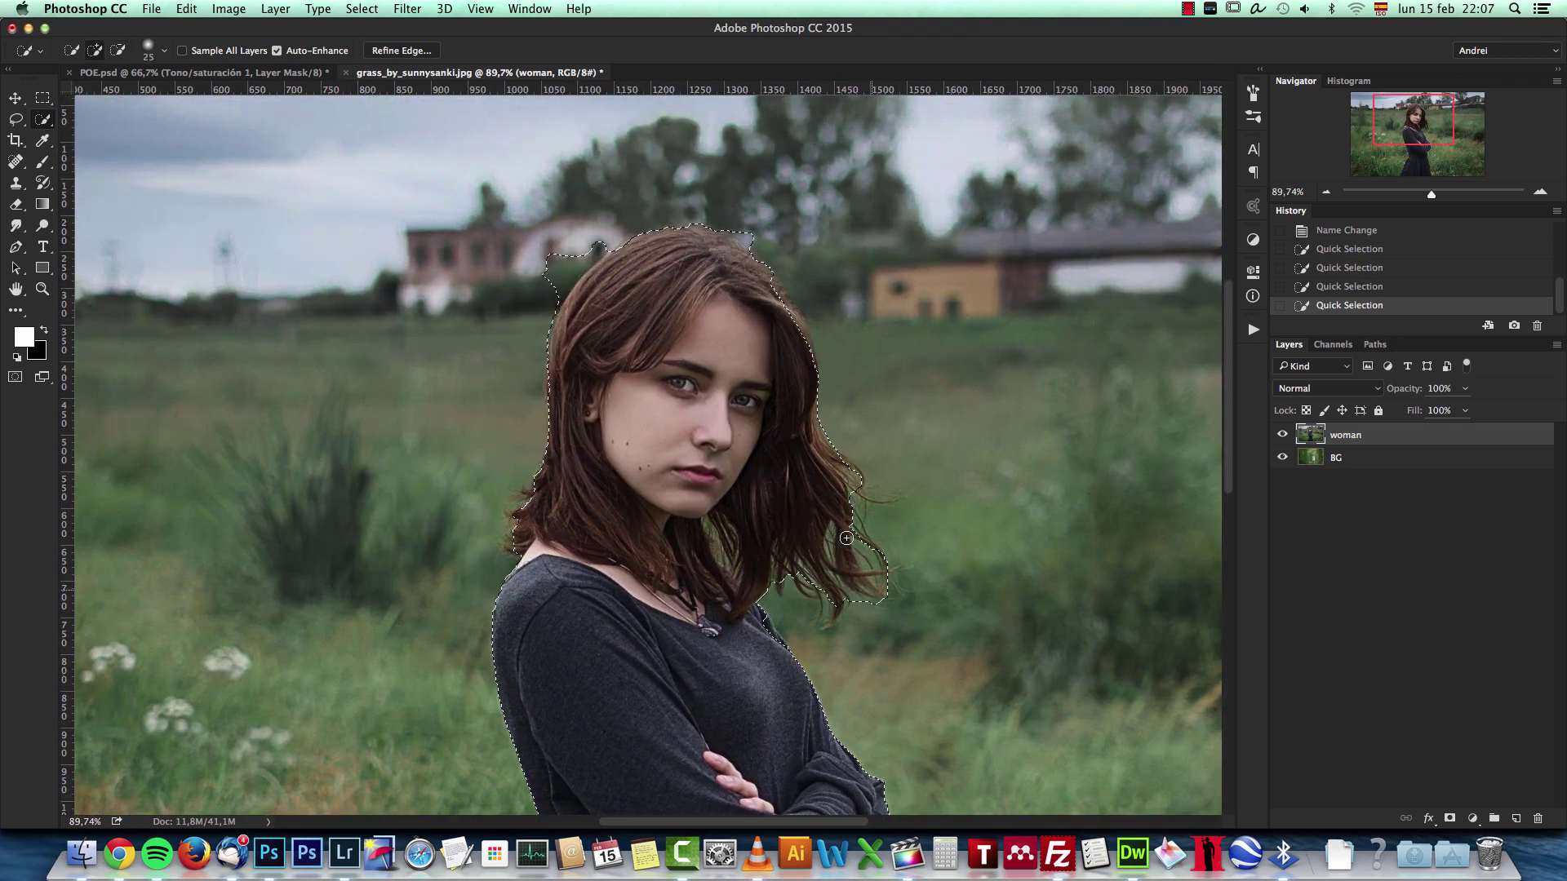
left_click_drag(589, 251, 545, 283)
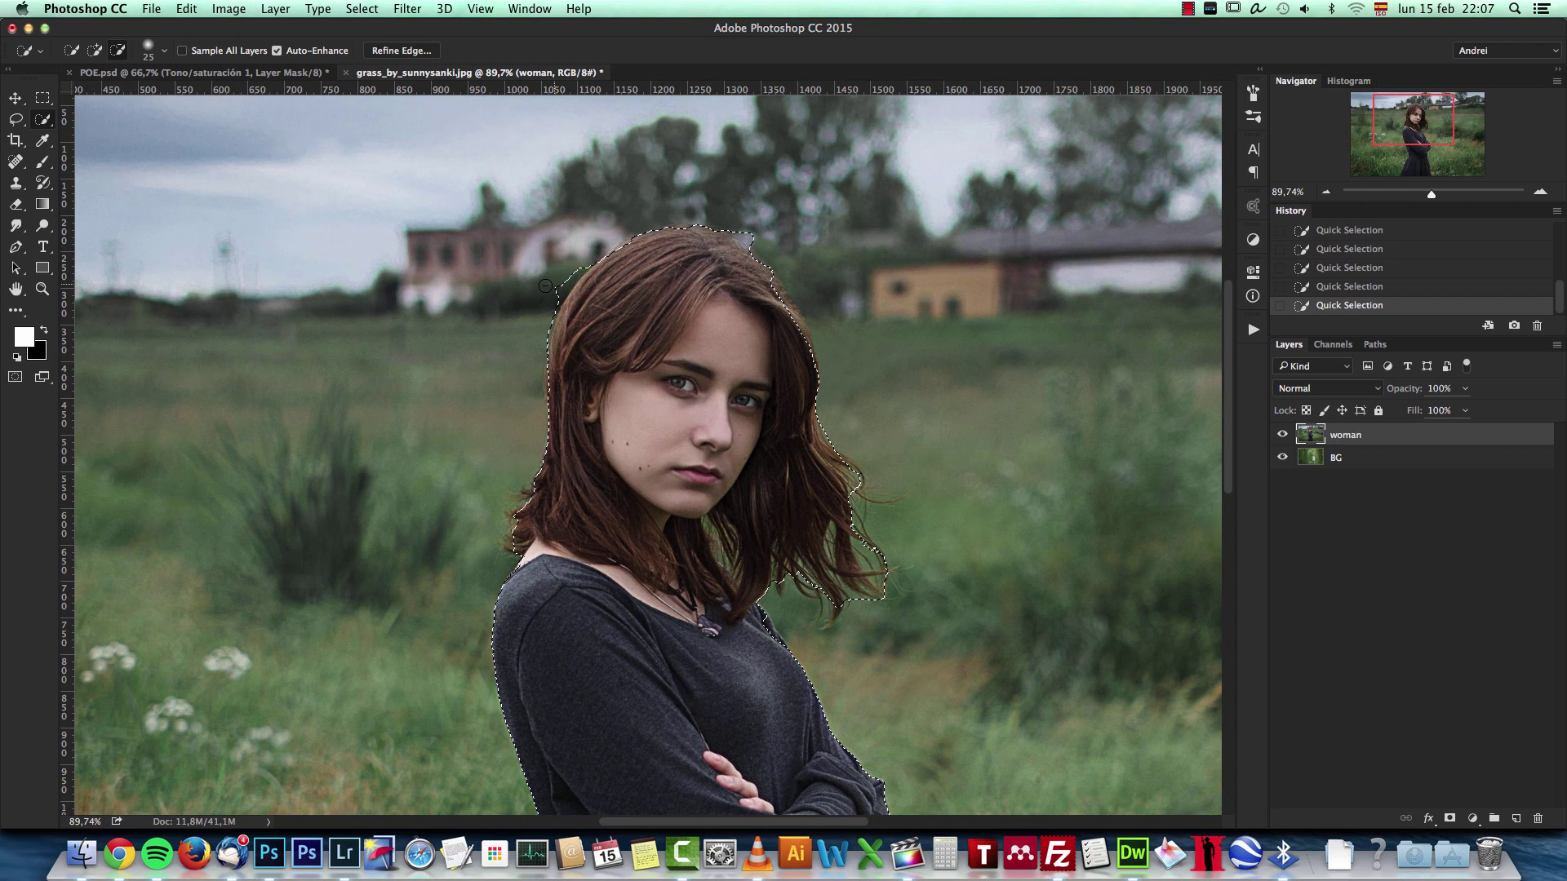
left_click(752, 242)
Subtract the small background patch beside the yellow twigs at the dress hem from the woman's selection
left_click_drag(650, 573, 613, 222)
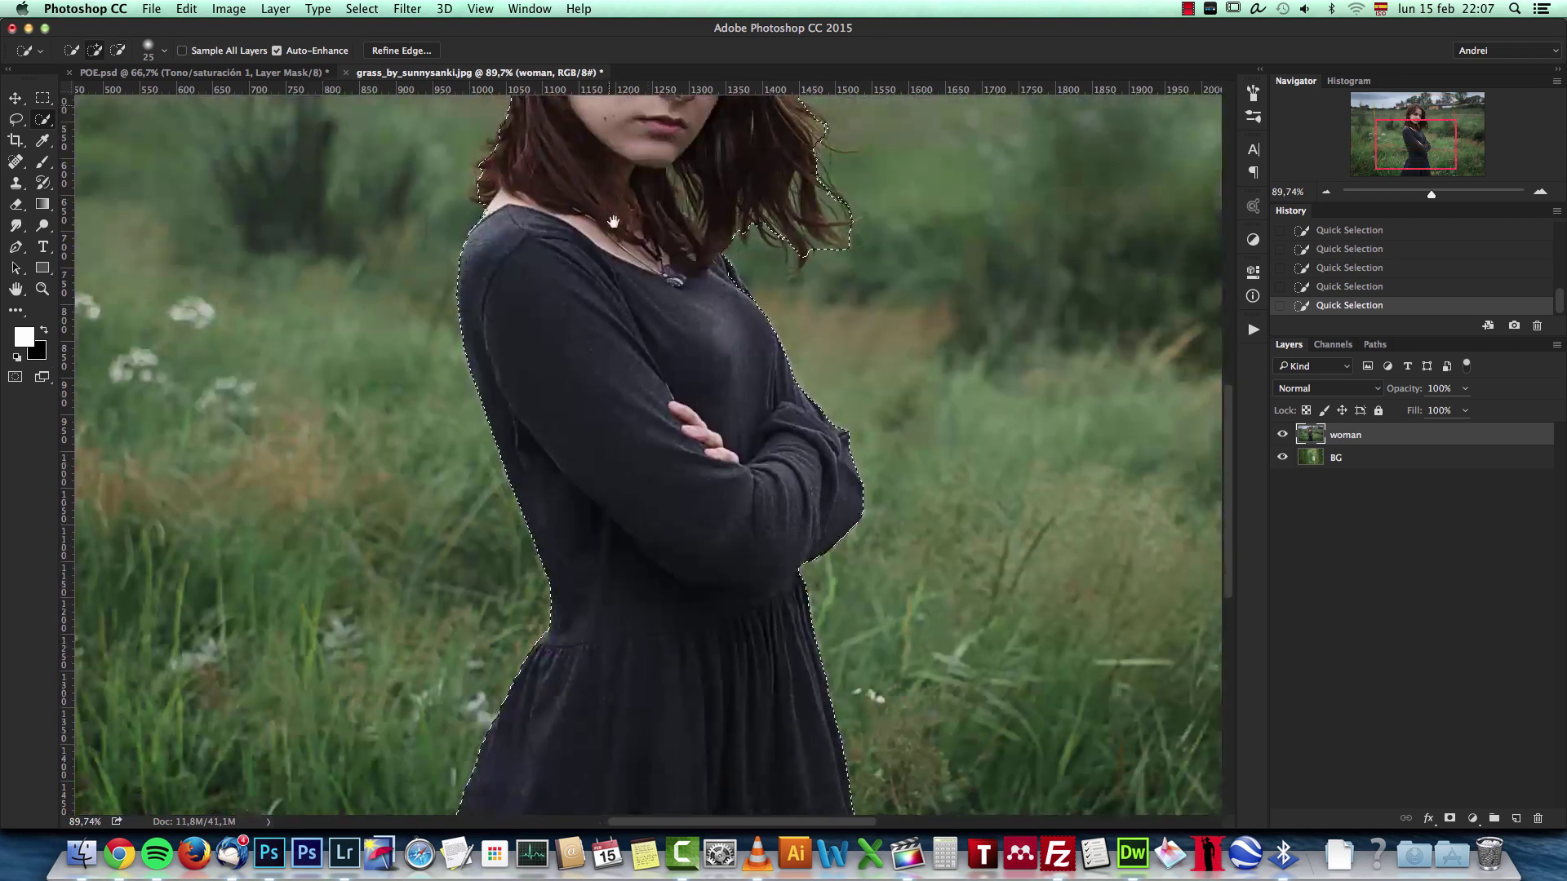
scroll(755, 261, "up", 2)
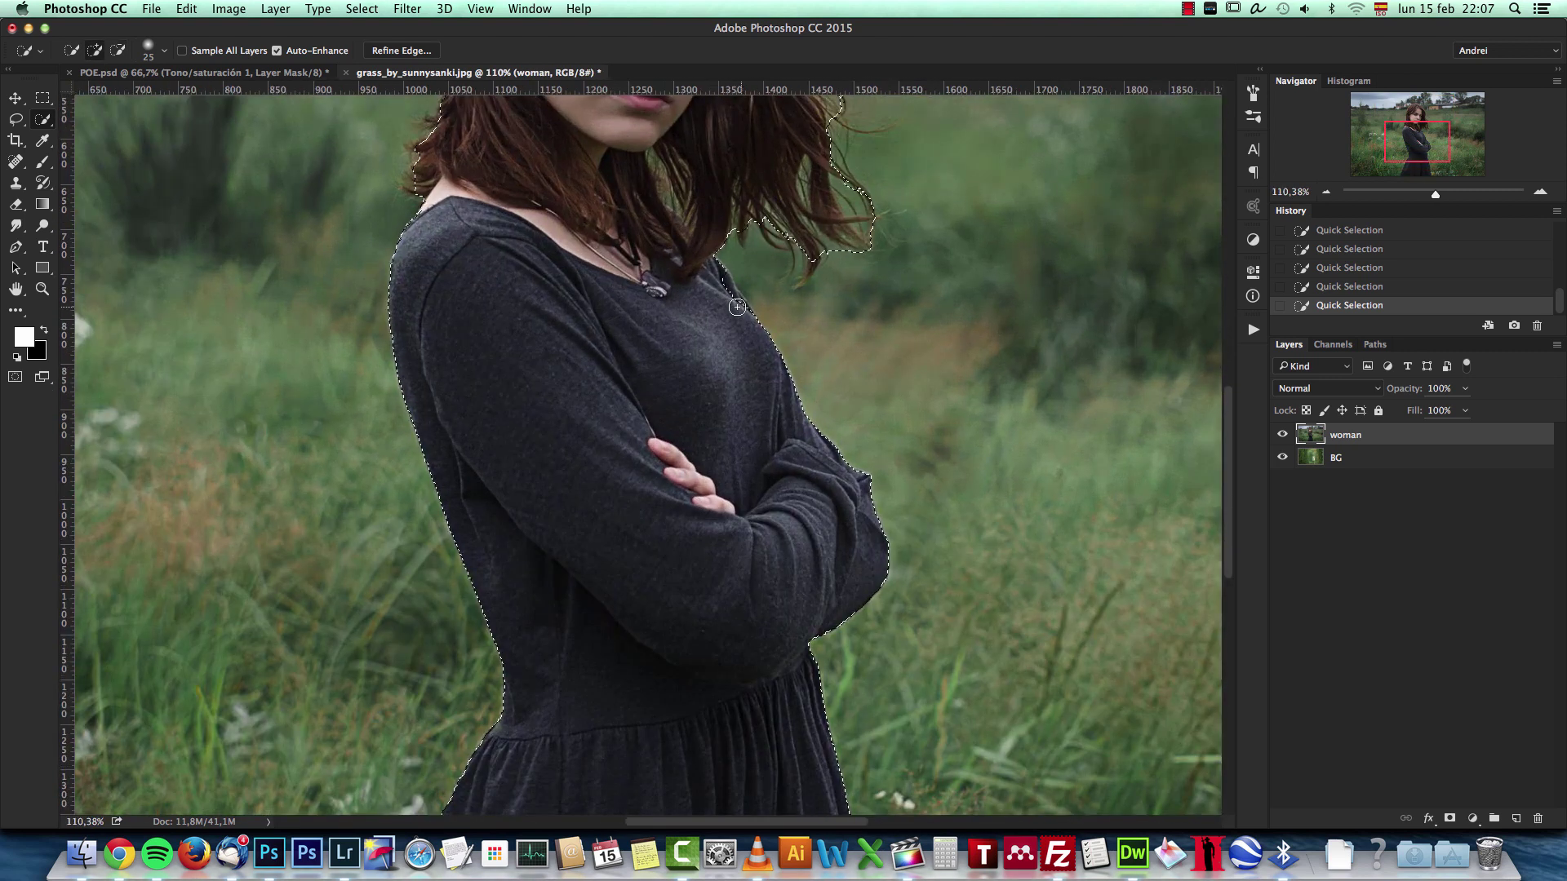
key("alt")
scroll(735, 359, "down", 5)
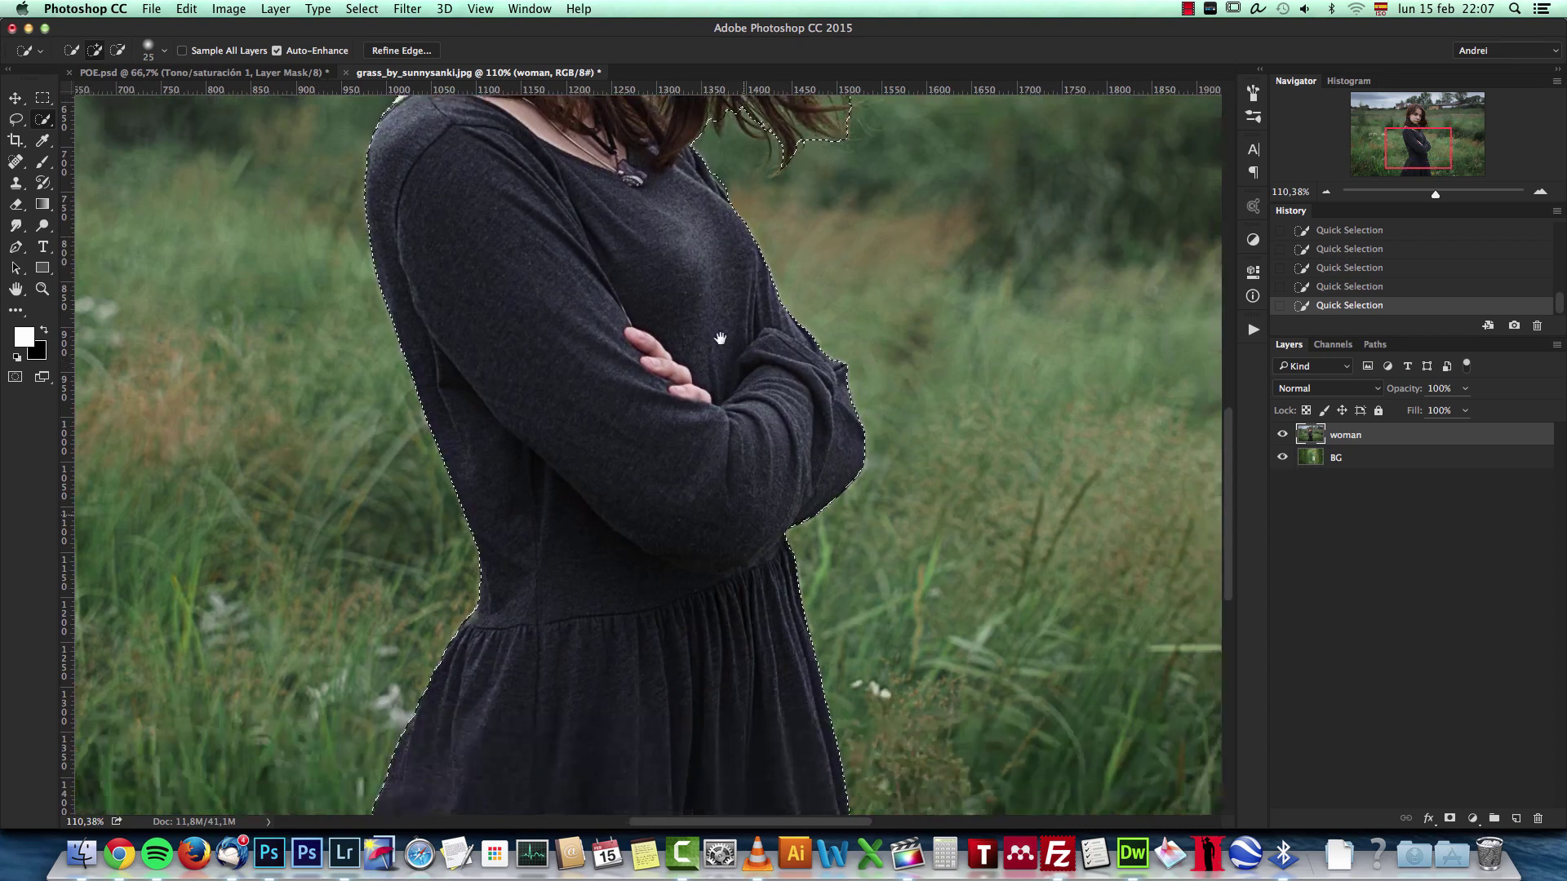
scroll(906, 564, "up", 5)
scroll(906, 563, "left", 4)
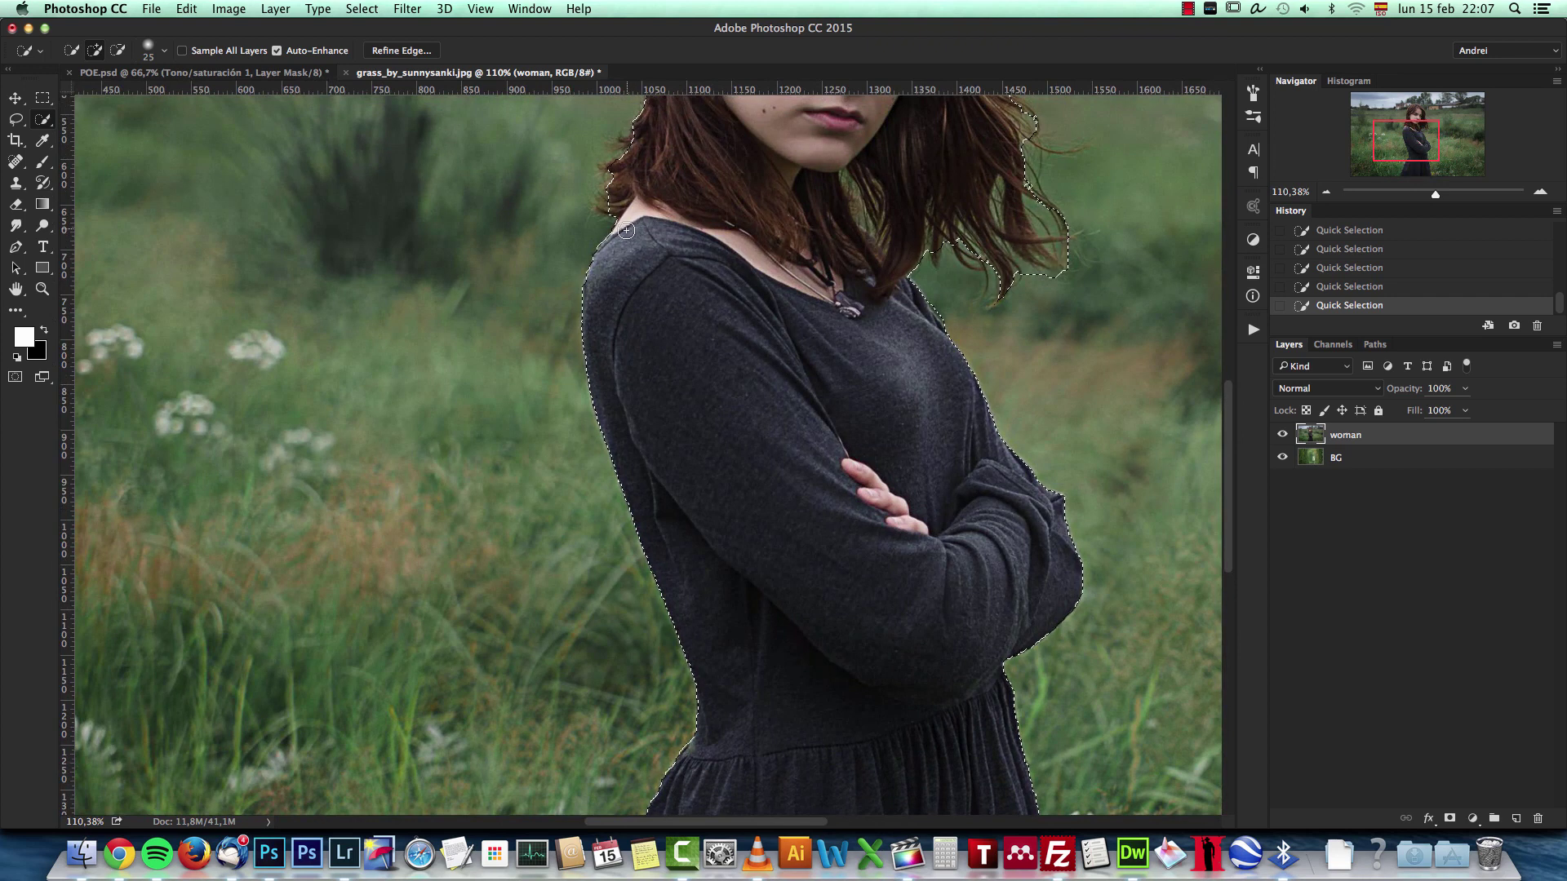
scroll(718, 322, "down", 7)
scroll(718, 322, "right", 2)
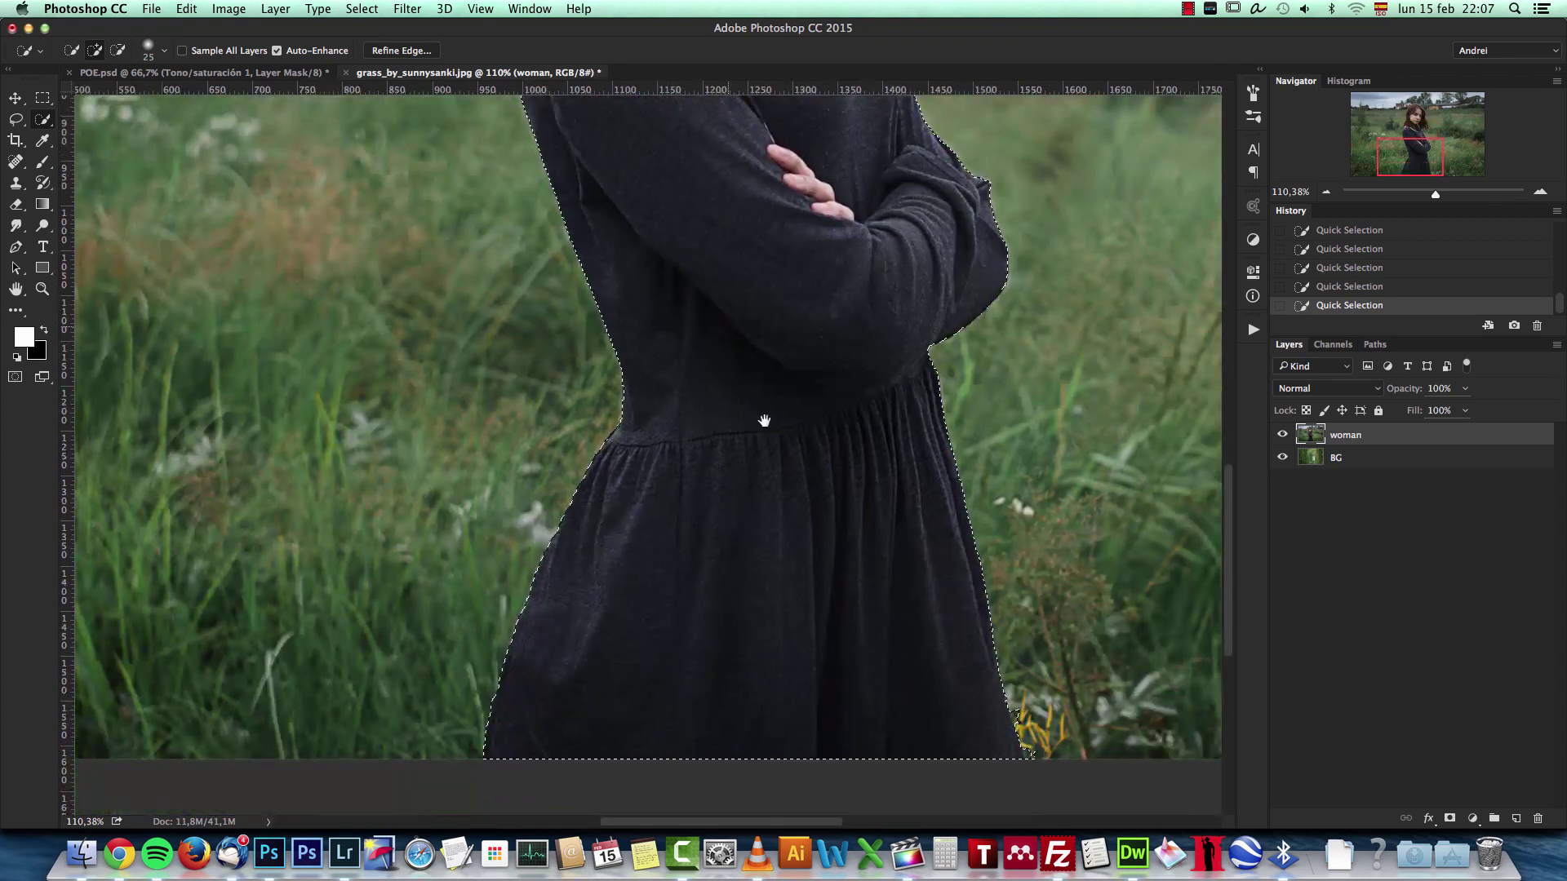
left_click_drag(723, 454, 526, 347)
scroll(781, 617, "up", 5)
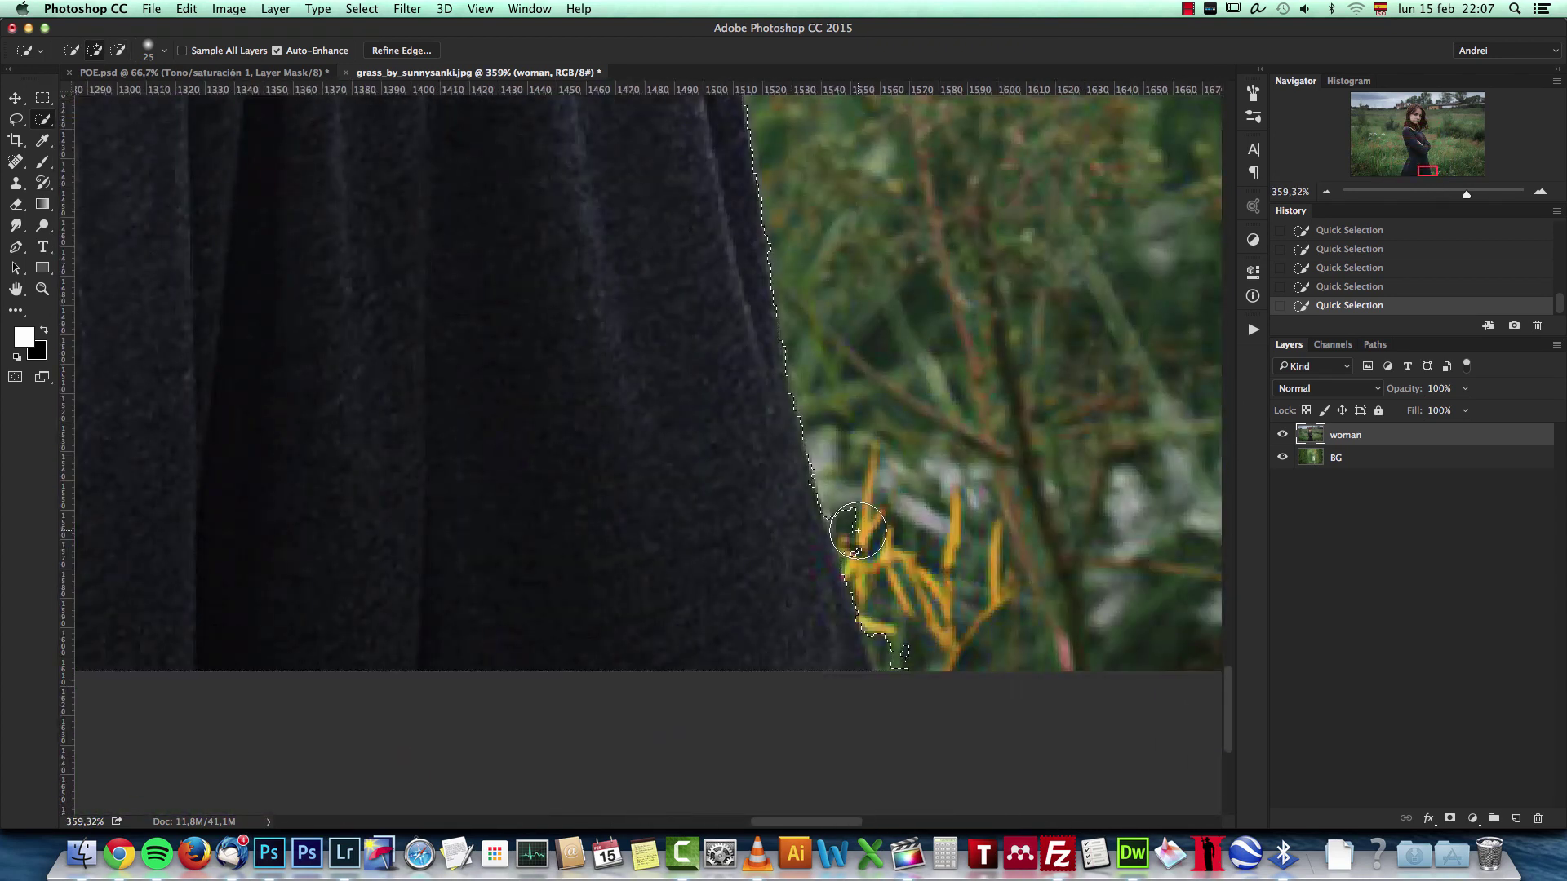
key("super+z")
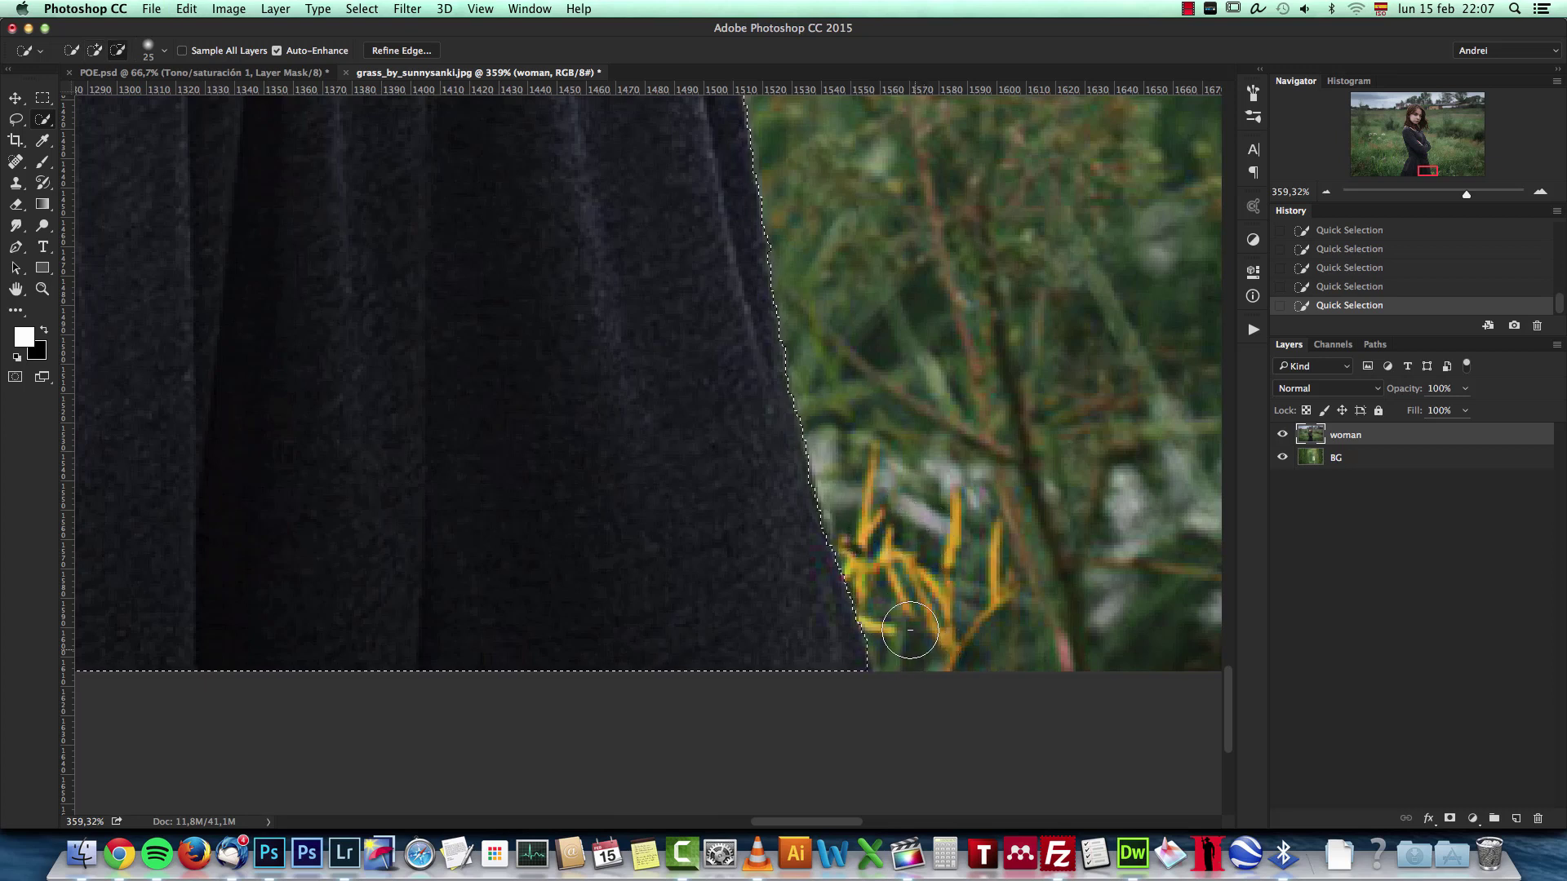
left_click(846, 643)
scroll(901, 602, "down", 5)
scroll(861, 514, "down", 6)
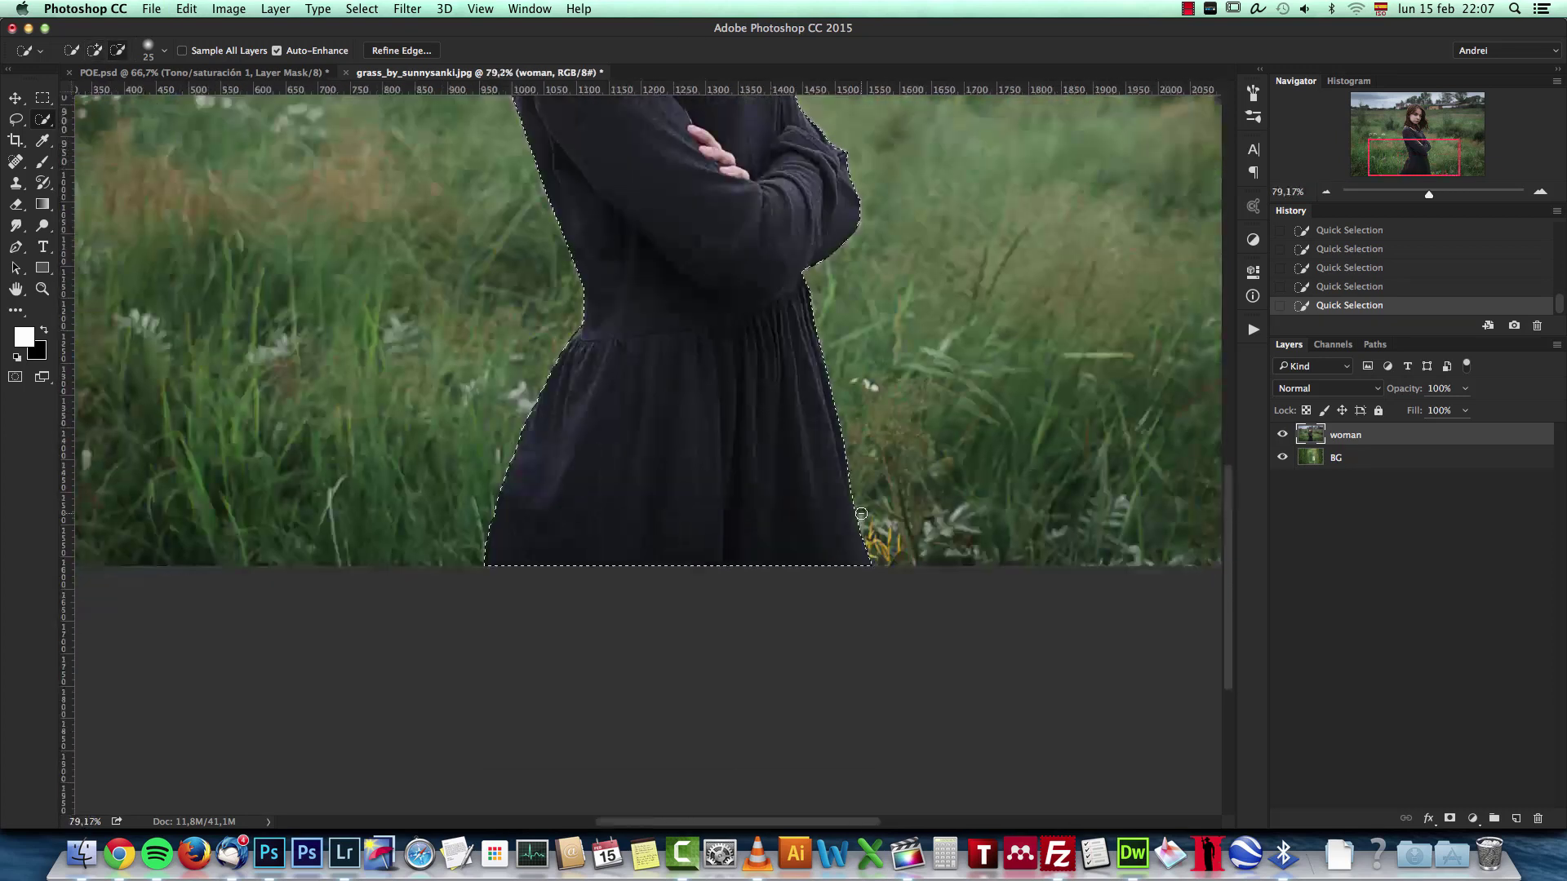
Add a layer mask to the woman layer from the selection so the grass background is hidden
left_click_drag(783, 462, 807, 765)
left_click_drag(809, 339, 783, 535)
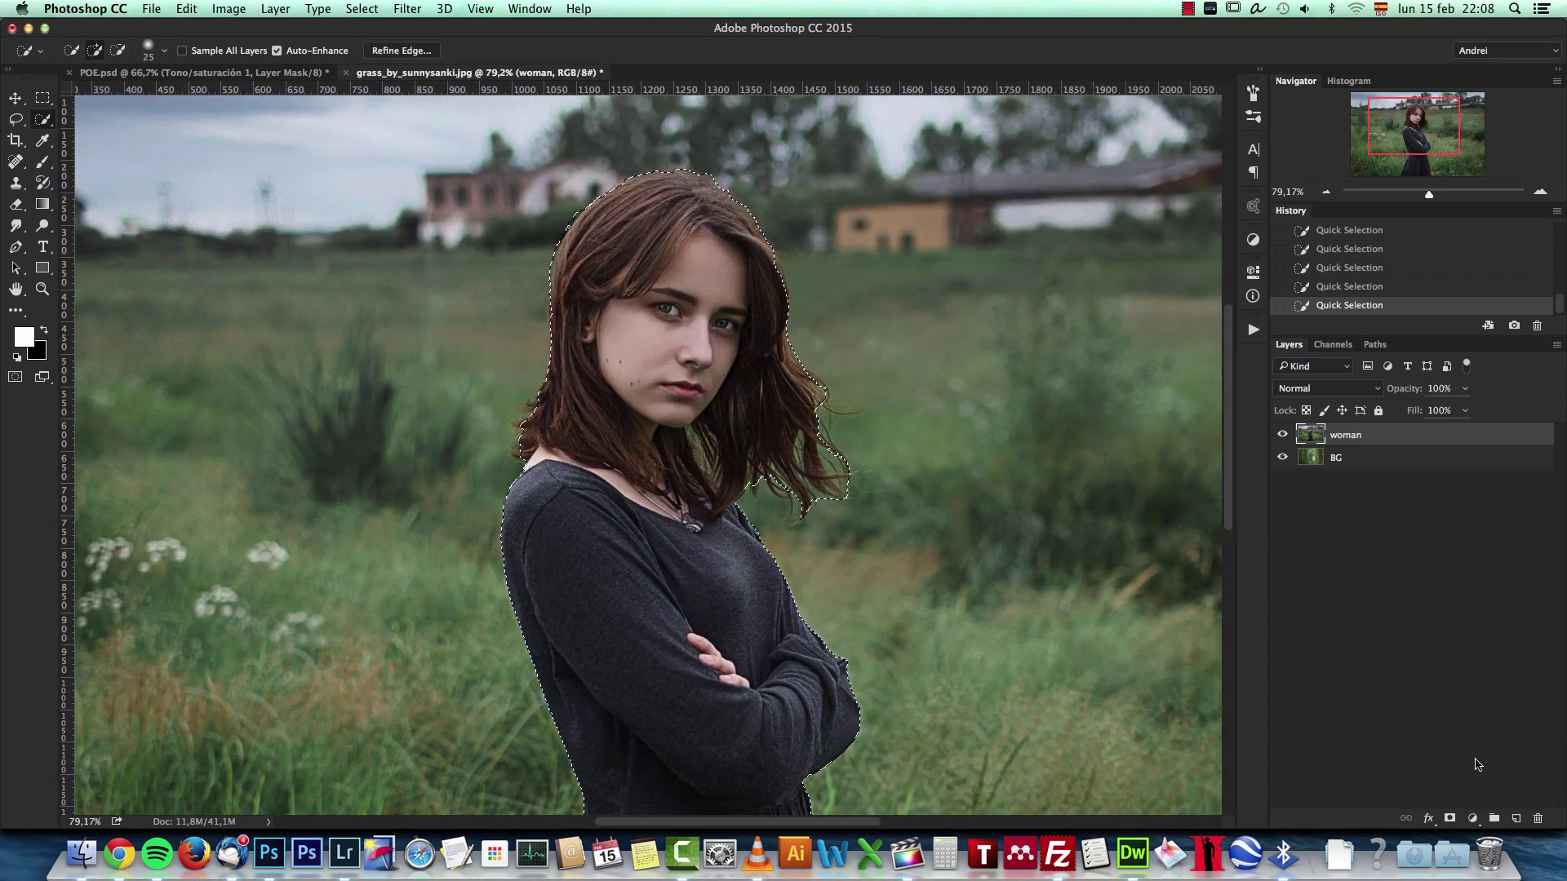
left_click(1451, 820)
scroll(768, 497, "down", 5)
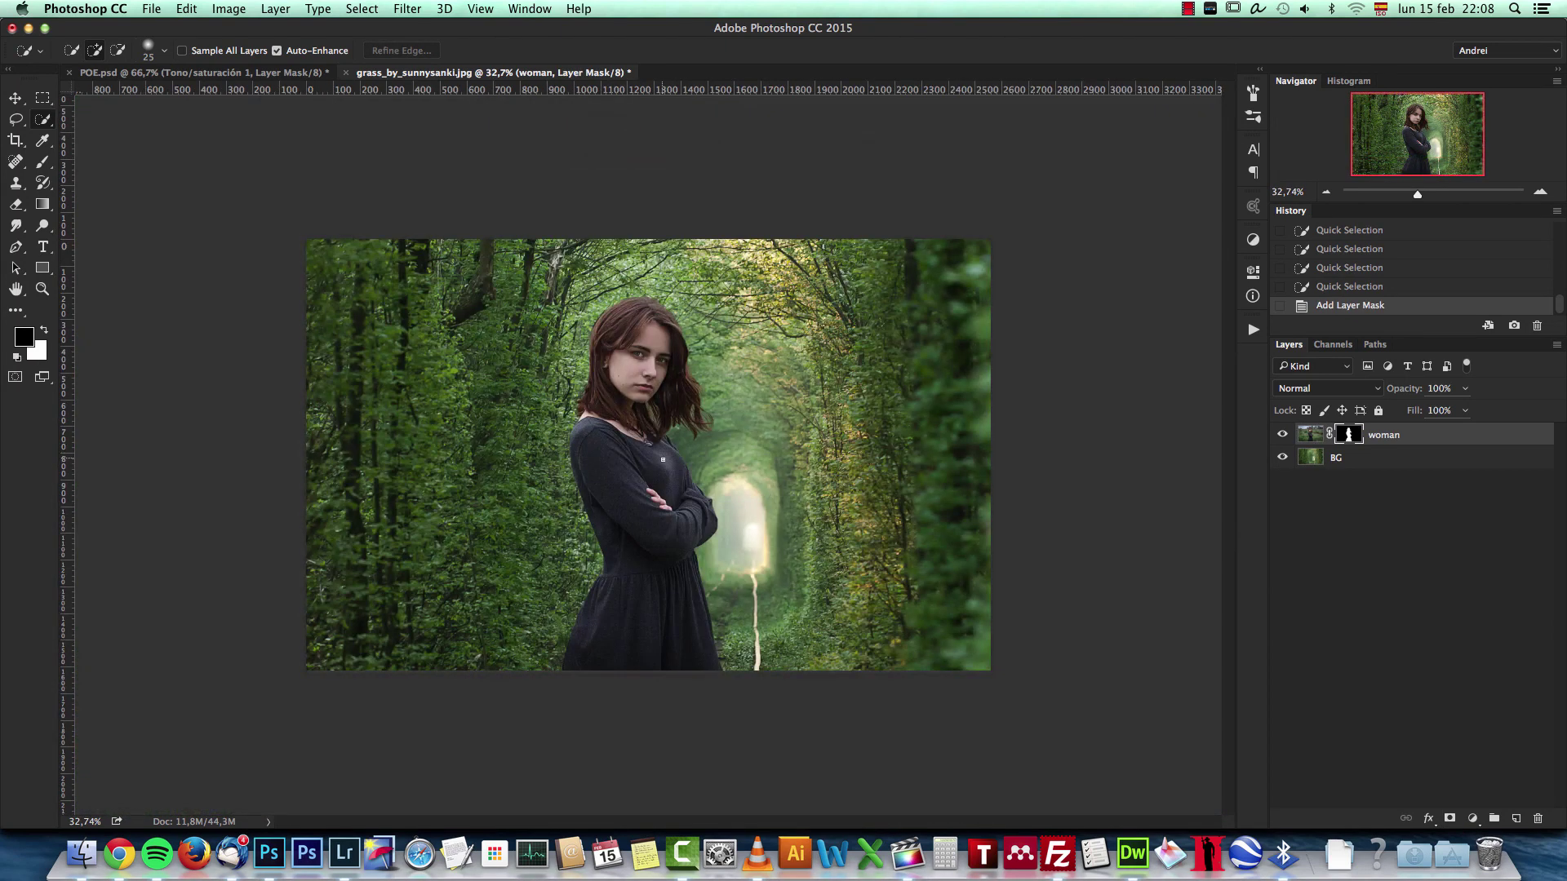
Move the BG layer's forest tunnel image upward and slightly right to place the bright opening just beside the woman's hair
left_click(1367, 462)
key("super+1")
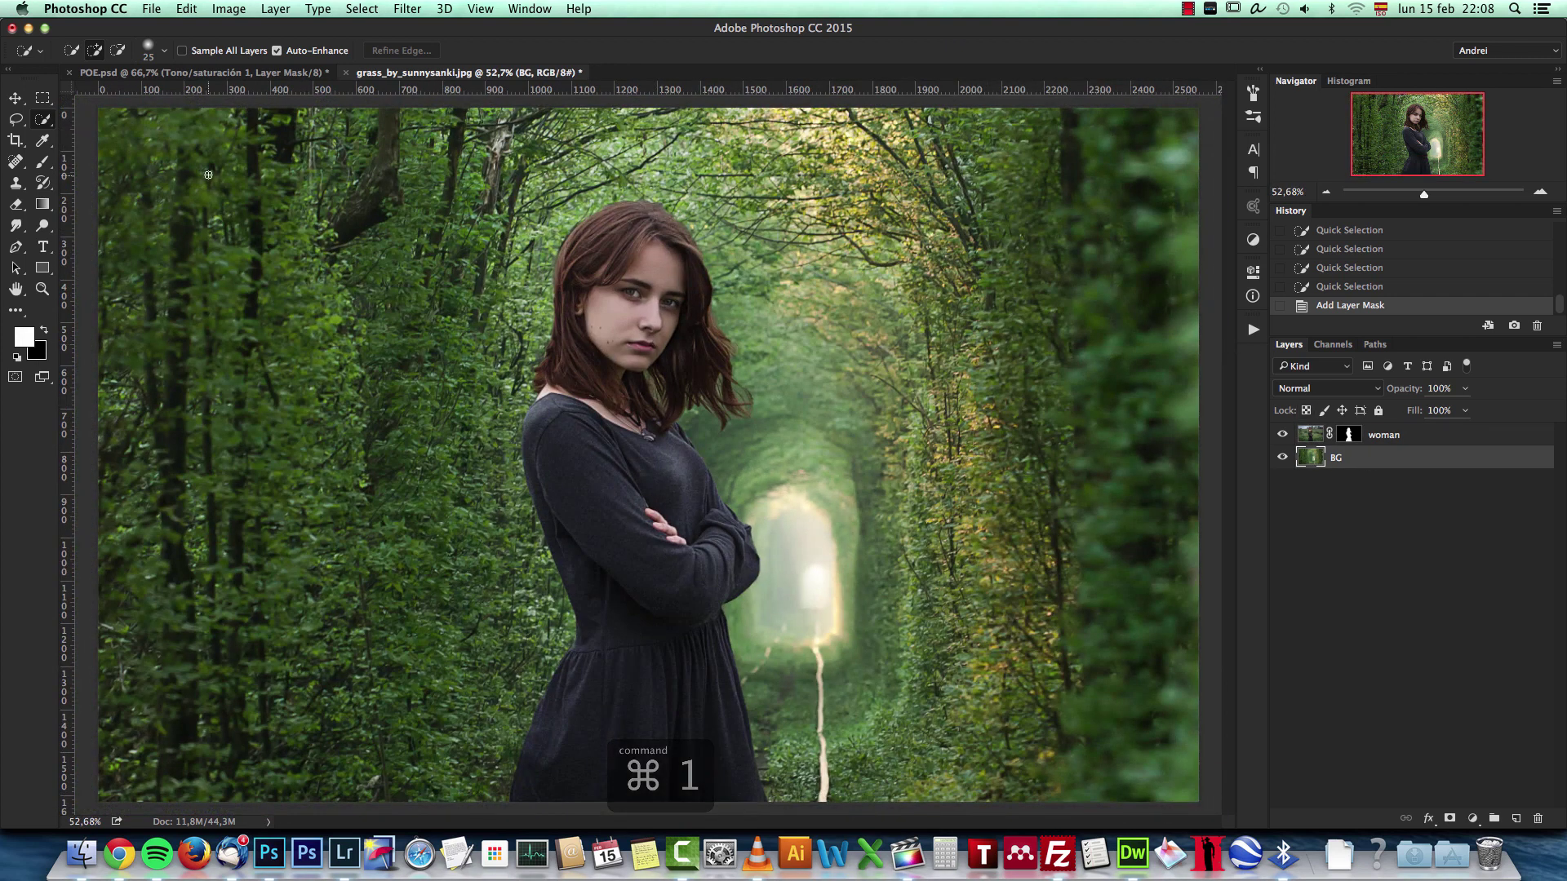
left_click(15, 99)
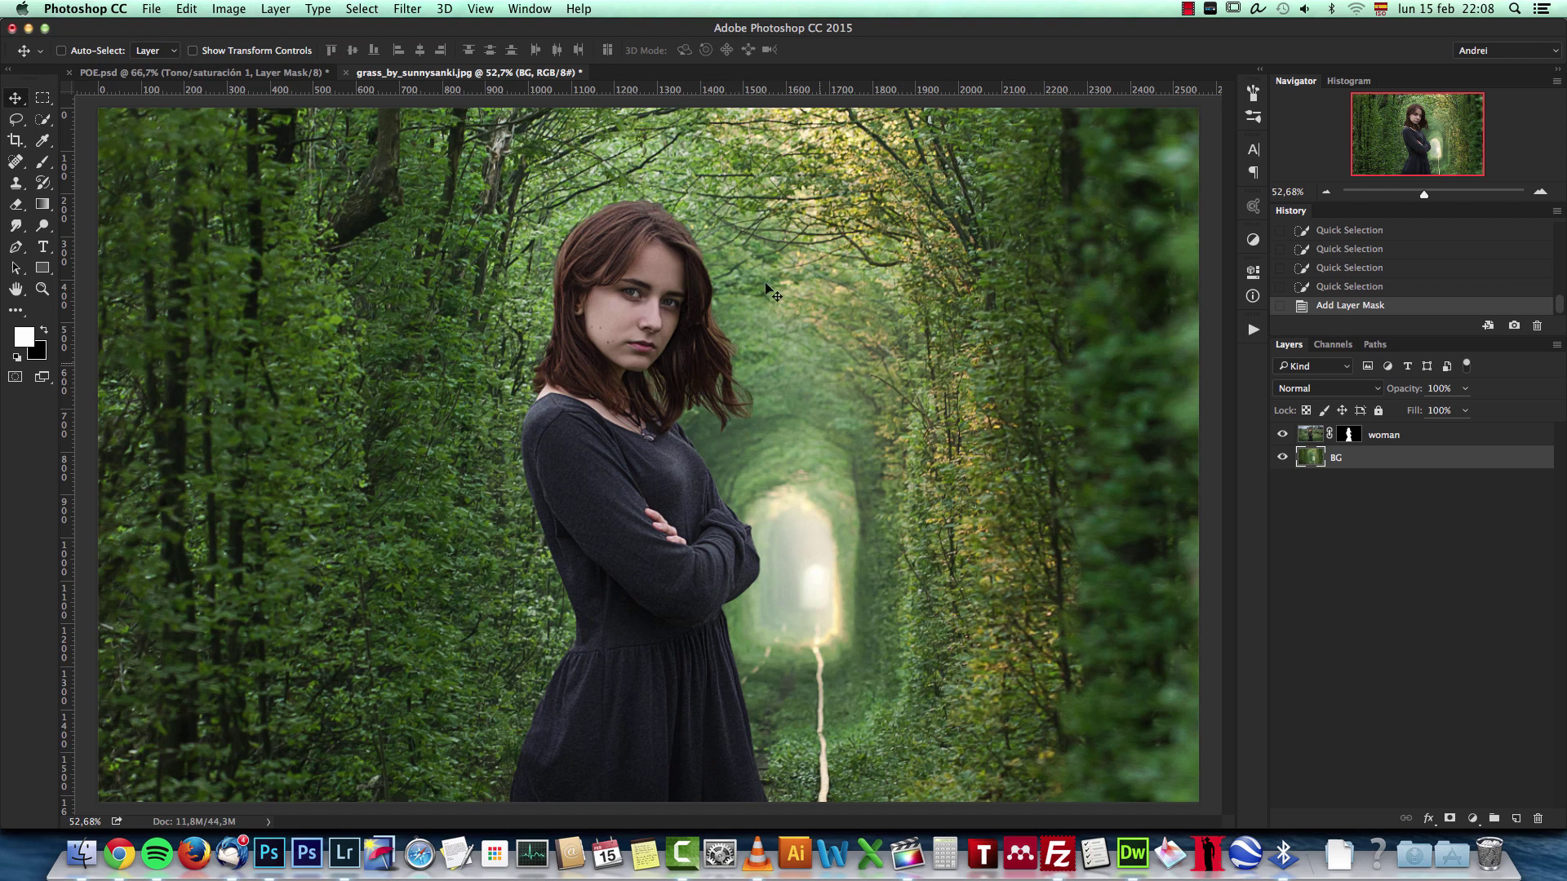
left_click_drag(857, 515, 821, 390)
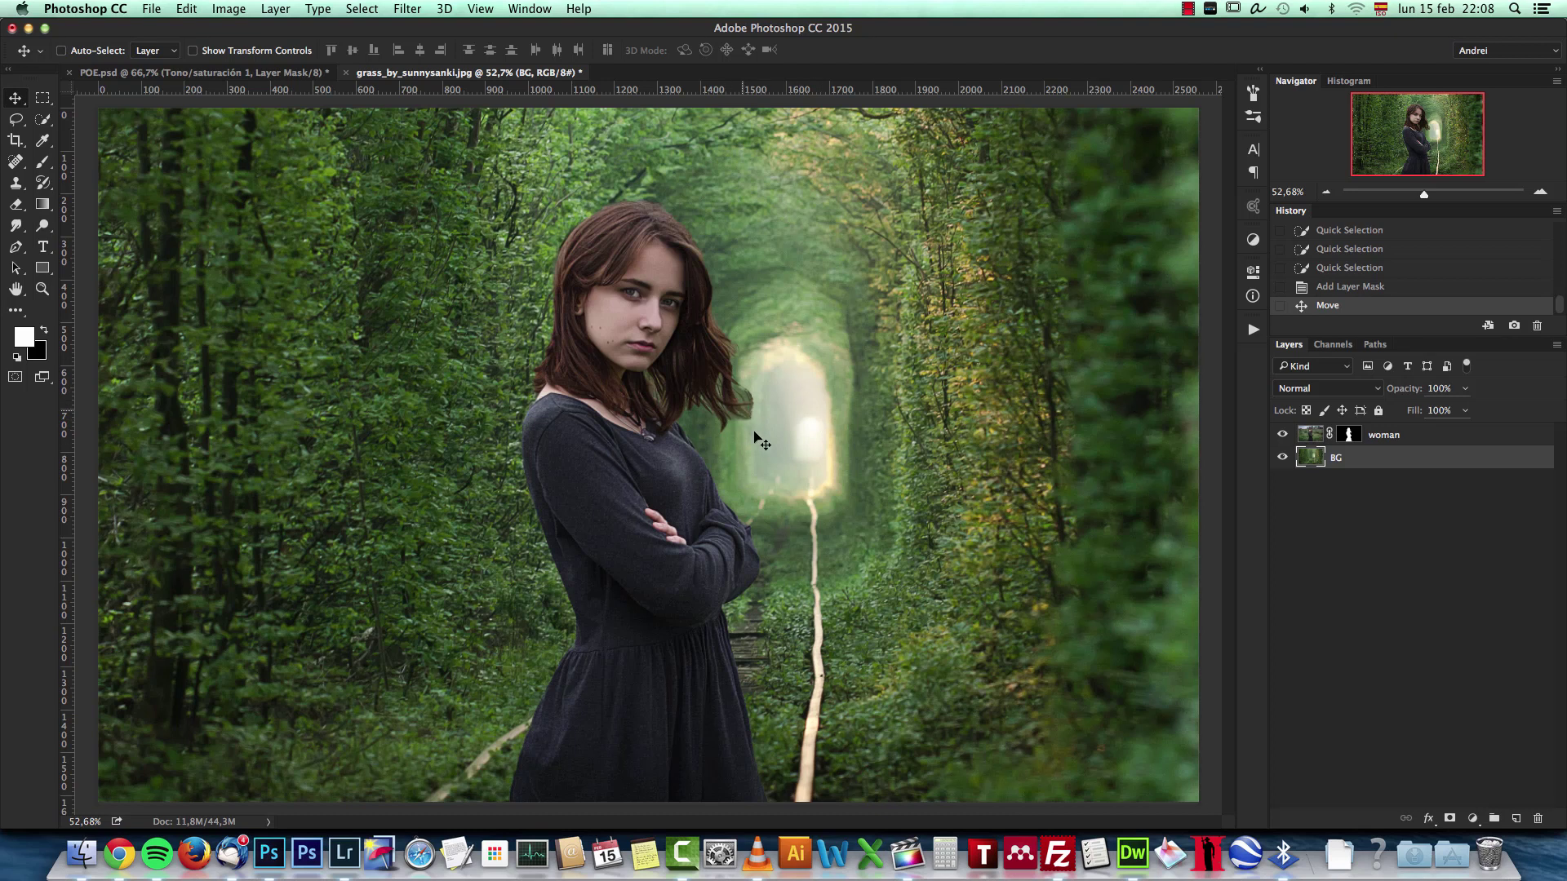
left_click_drag(767, 421, 813, 434)
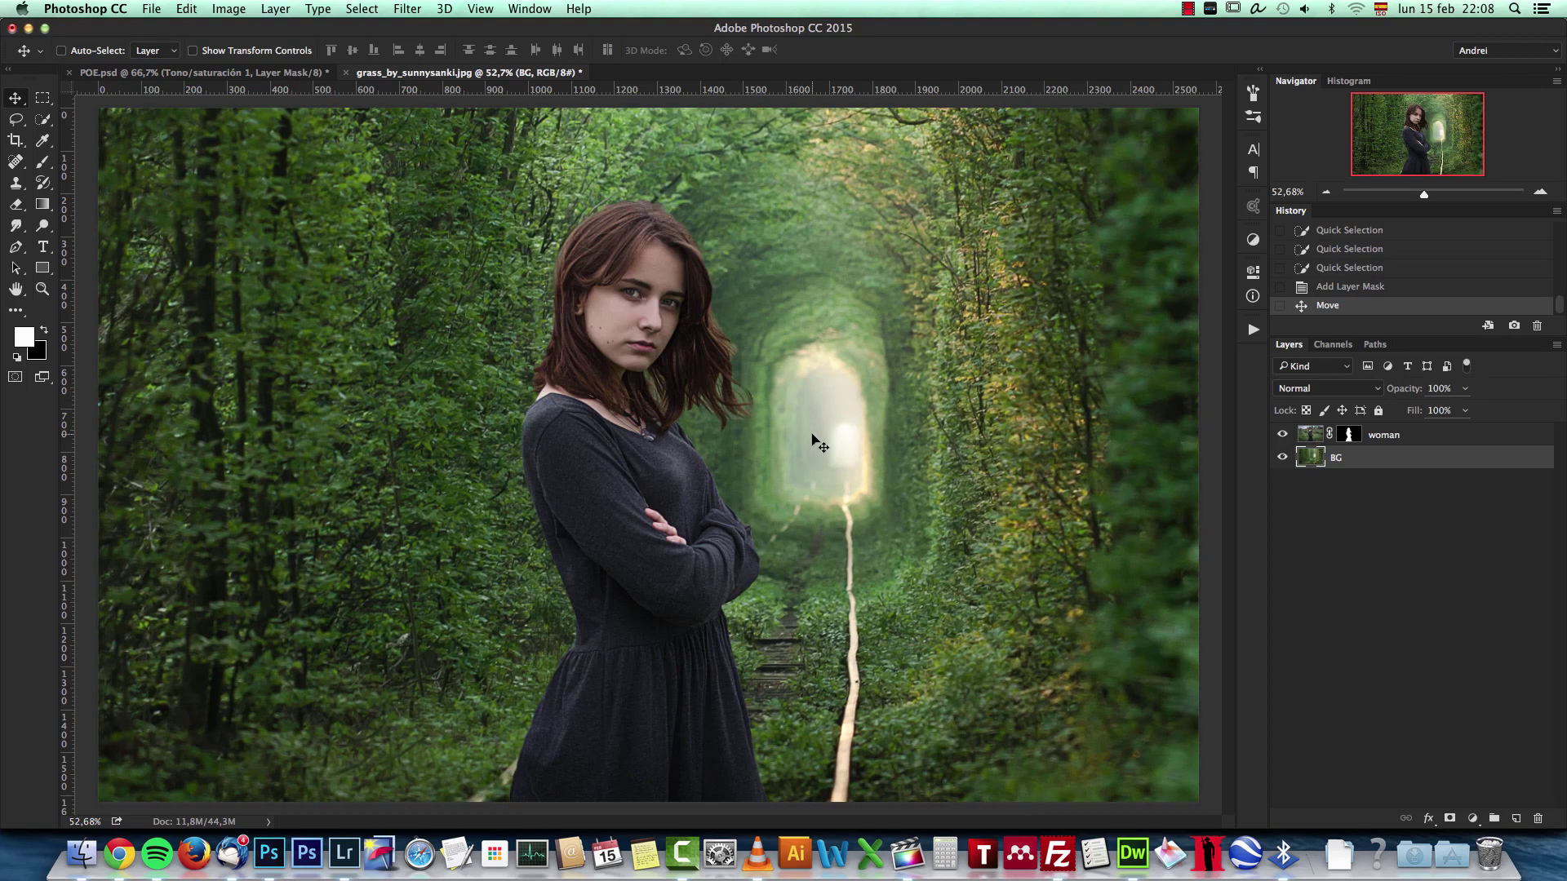
Compare the woman with her layer mask disabled and enabled, and examine the hair edges against the forest background
left_click(1347, 435, "shift")
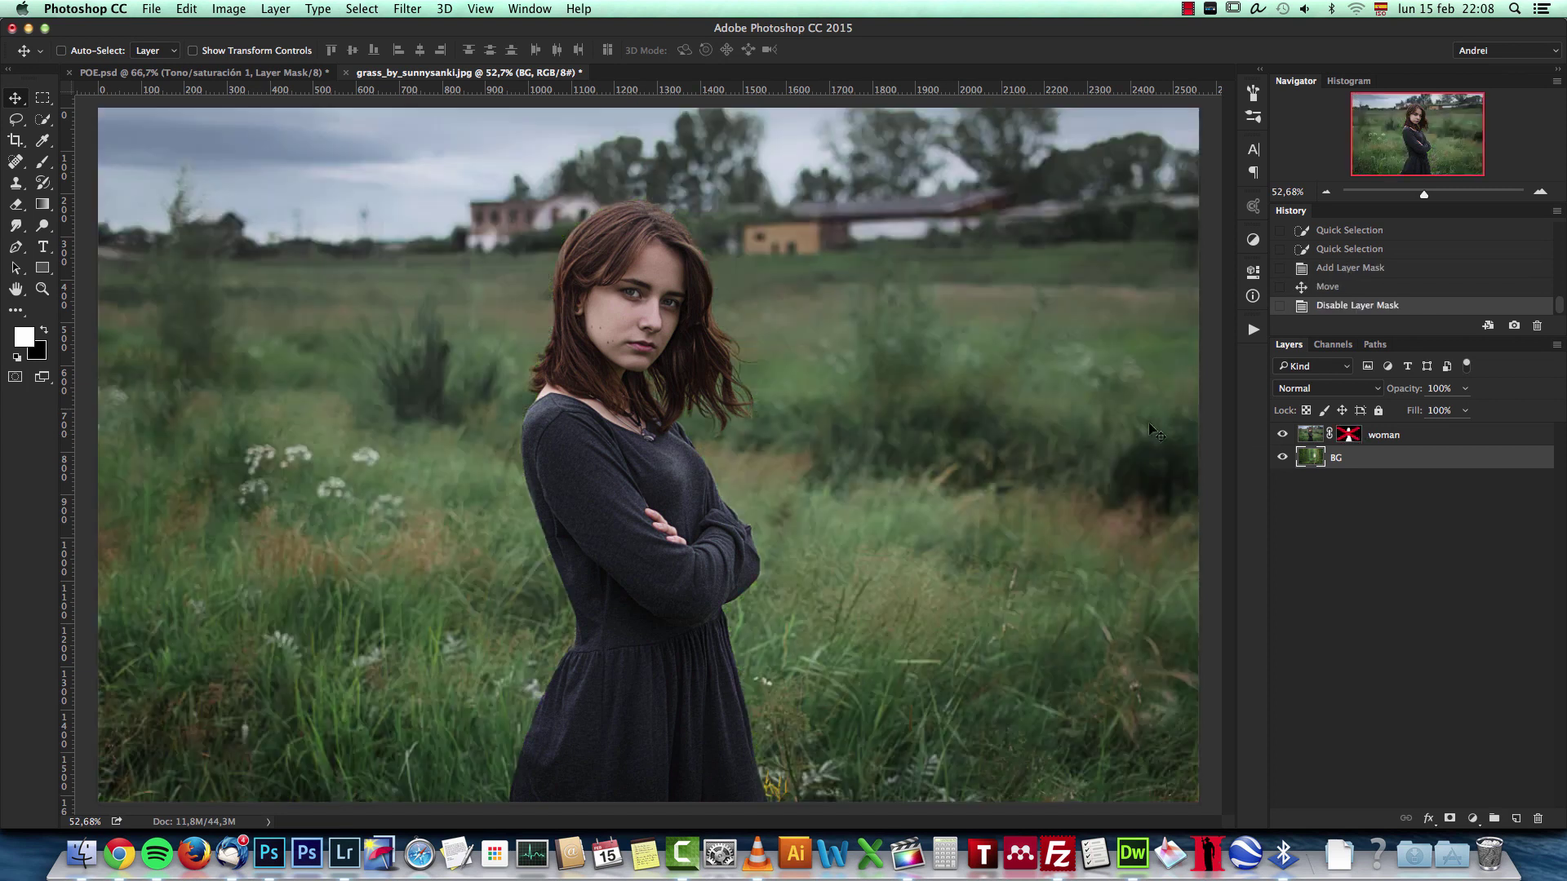
left_click(1348, 435, "shift")
key("super+1")
left_click_drag(943, 269, 952, 367)
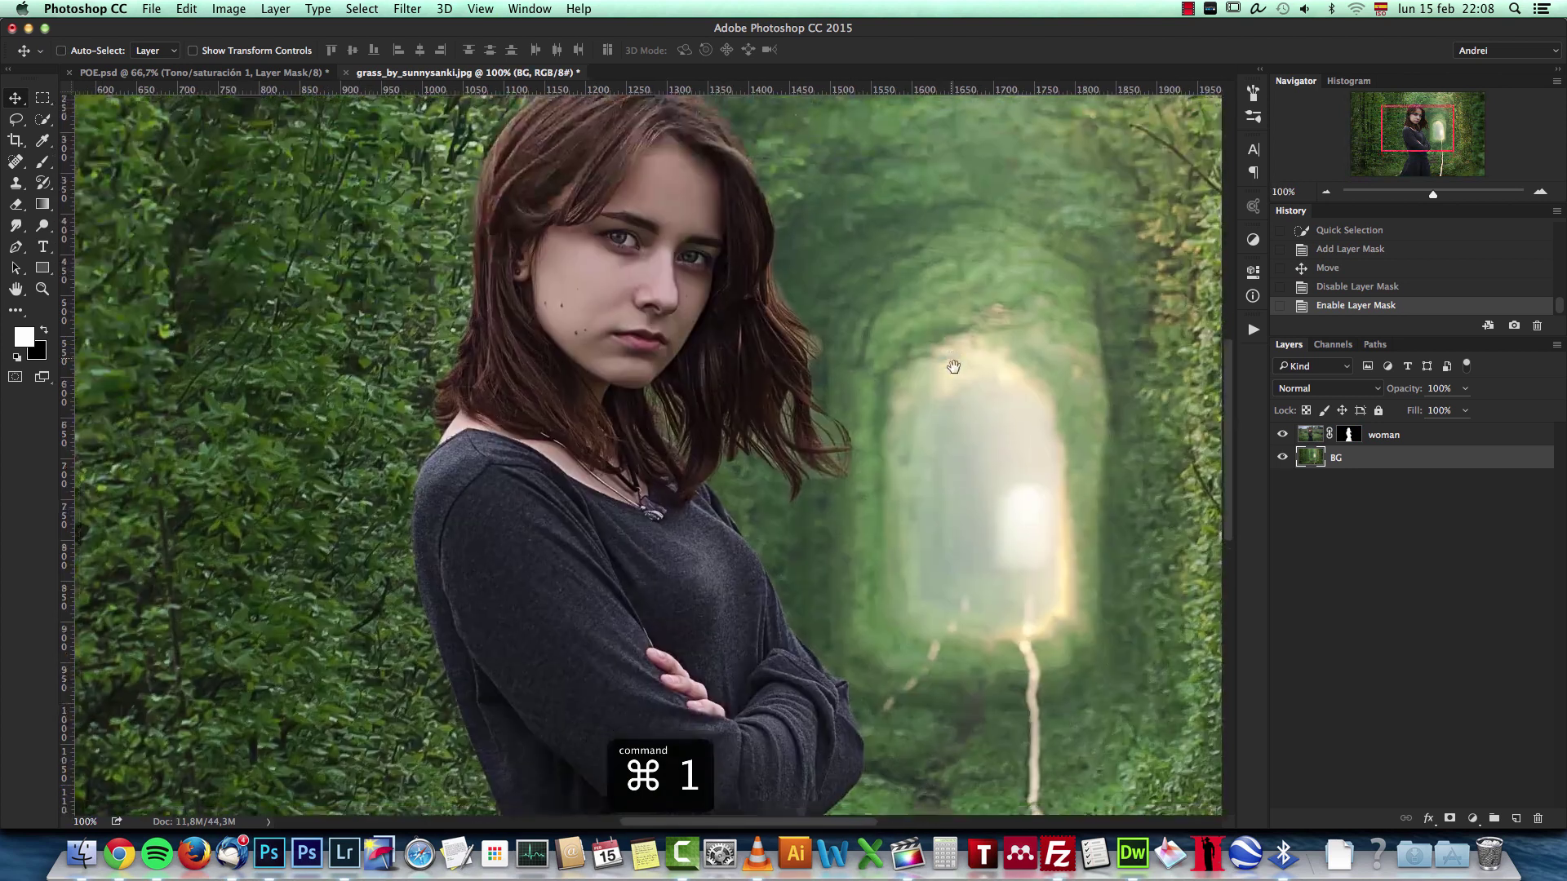
scroll(841, 389, "up", 2)
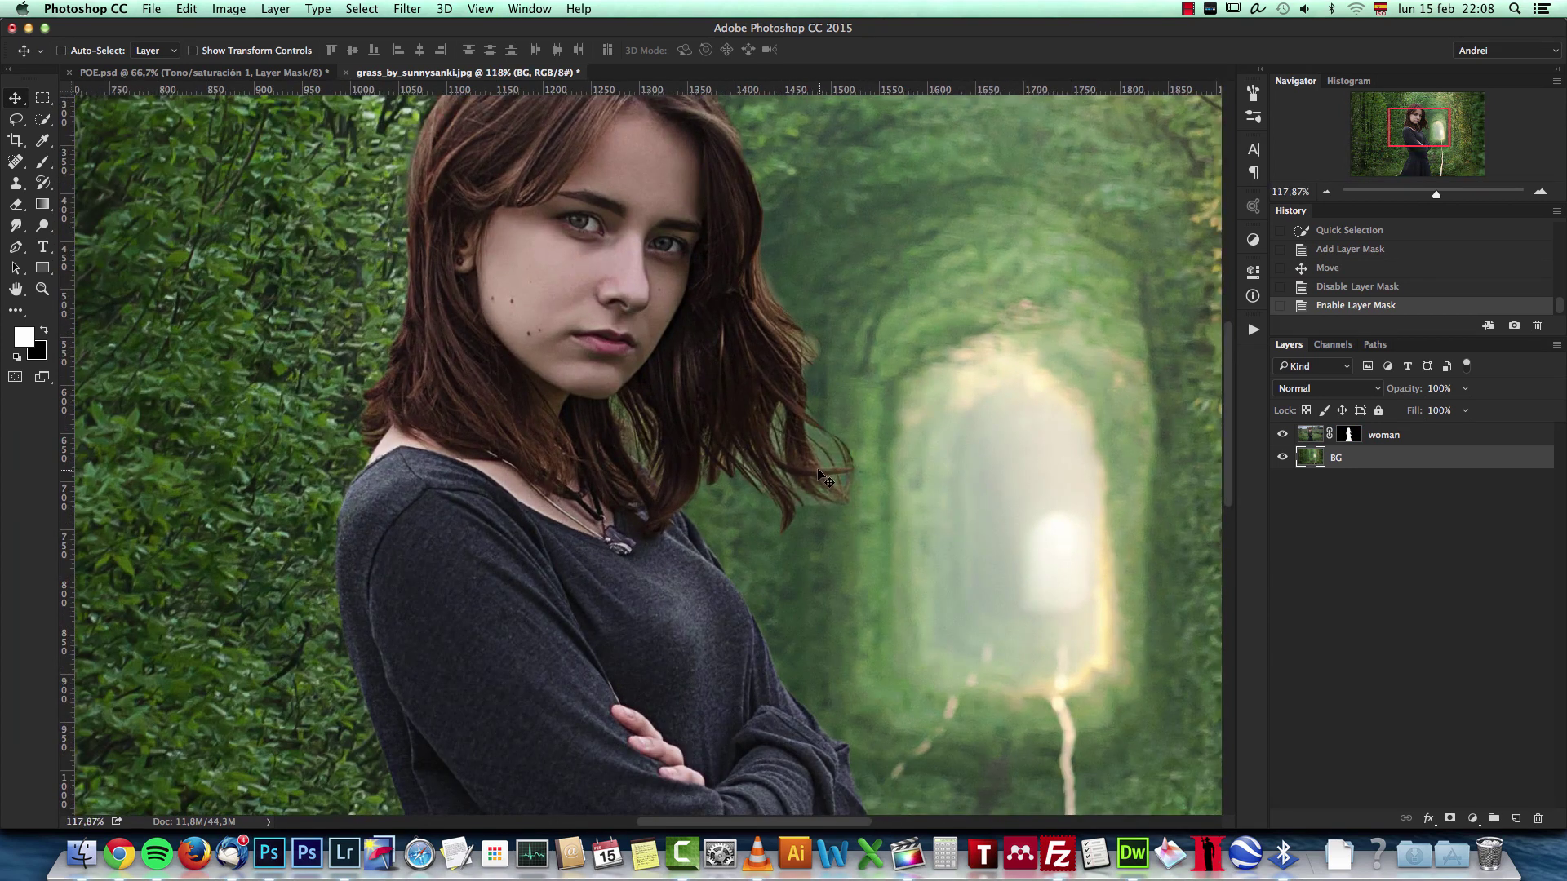
scroll(798, 463, "down", 3)
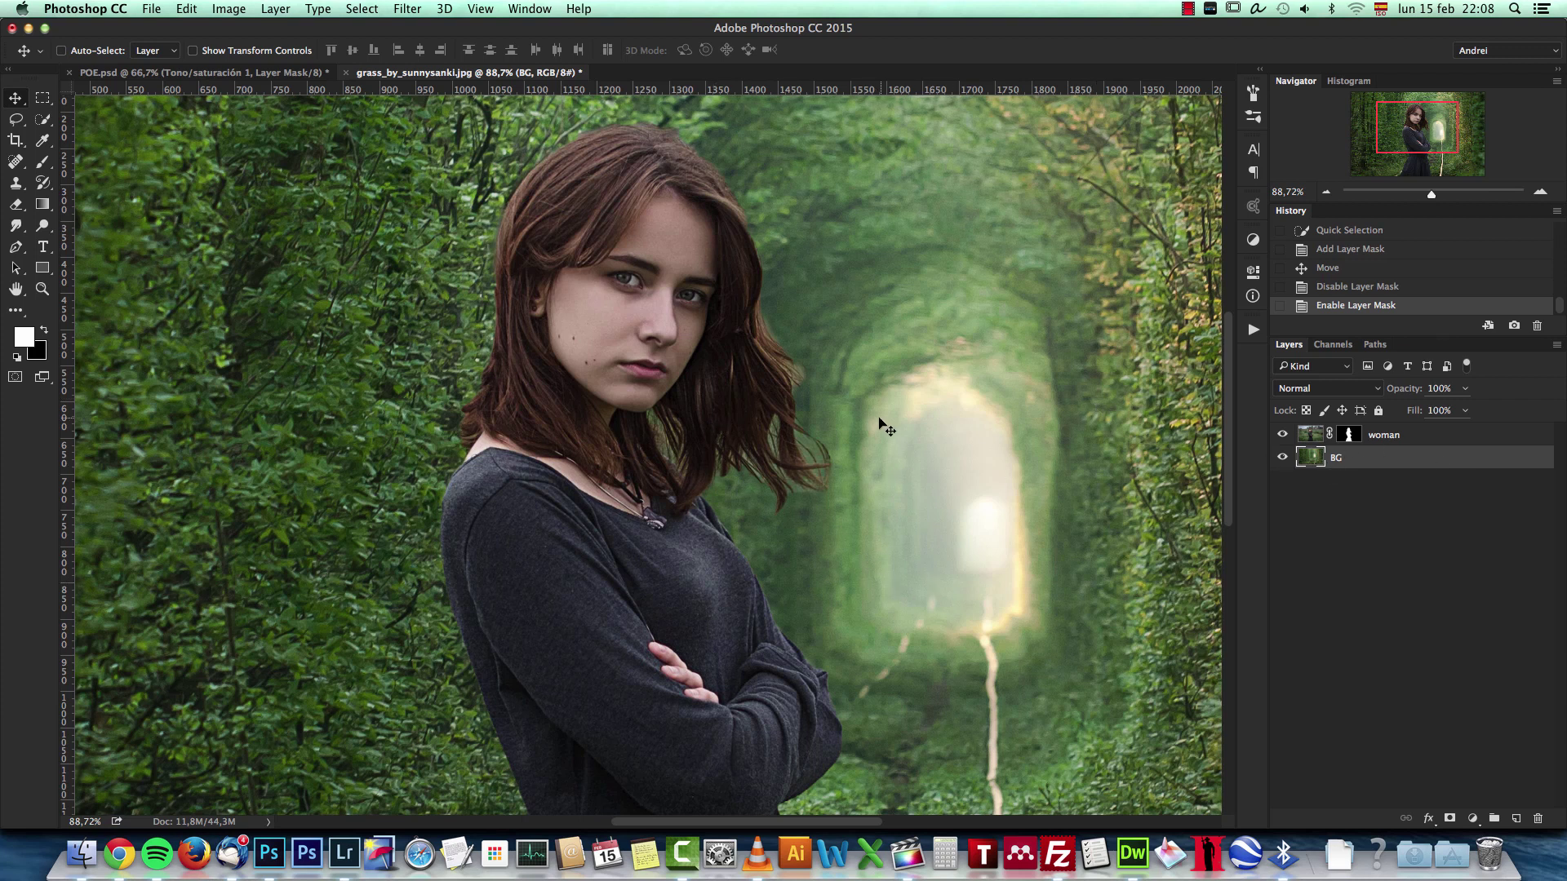
scroll(803, 418, "up", 5)
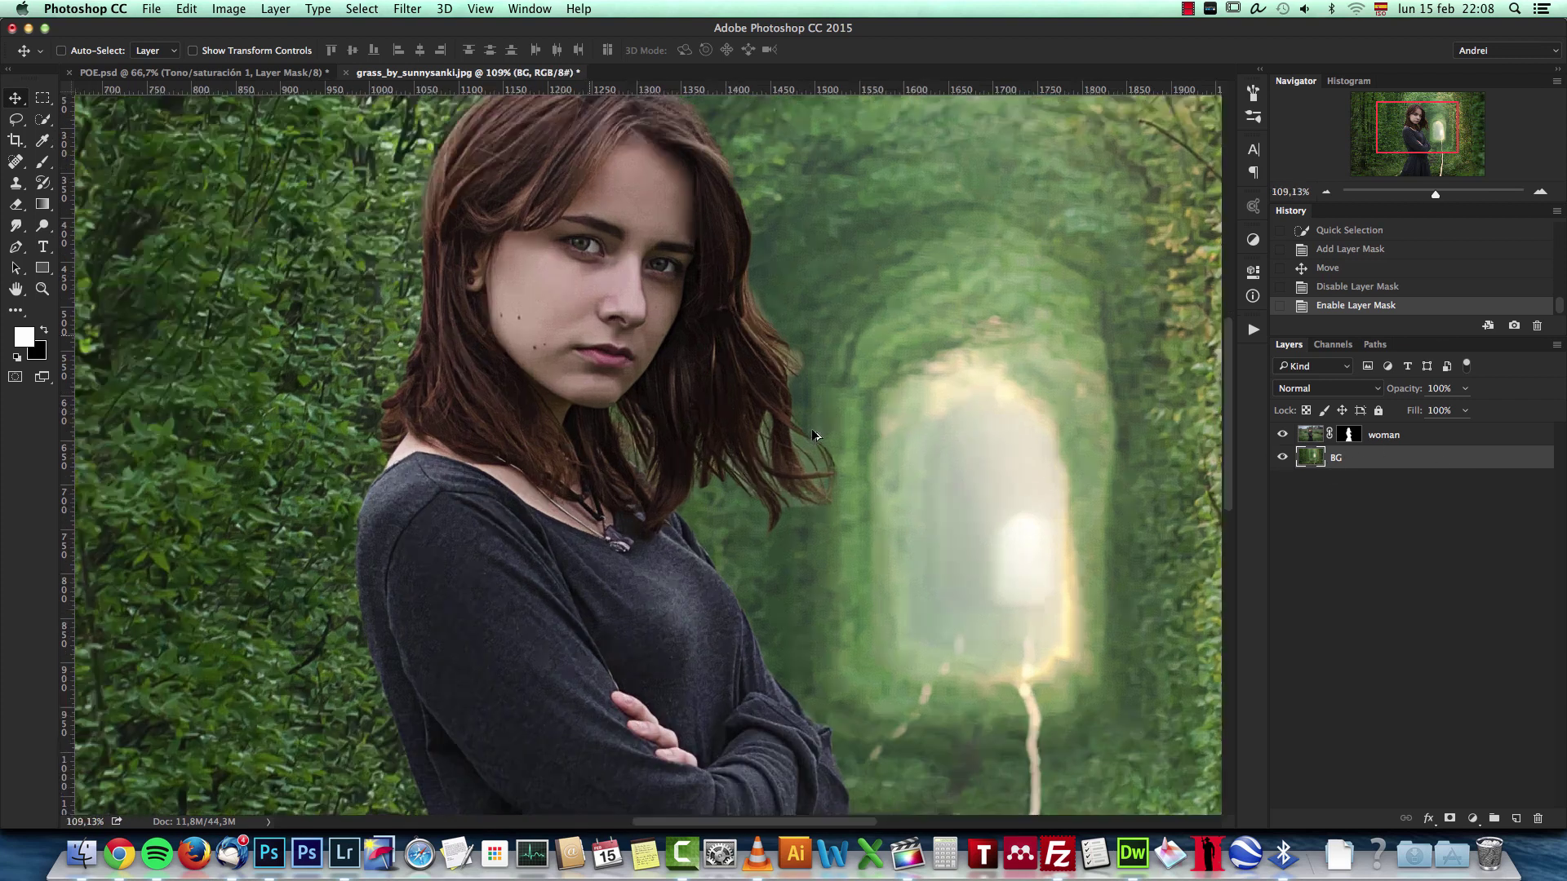
scroll(863, 566, "down", 3)
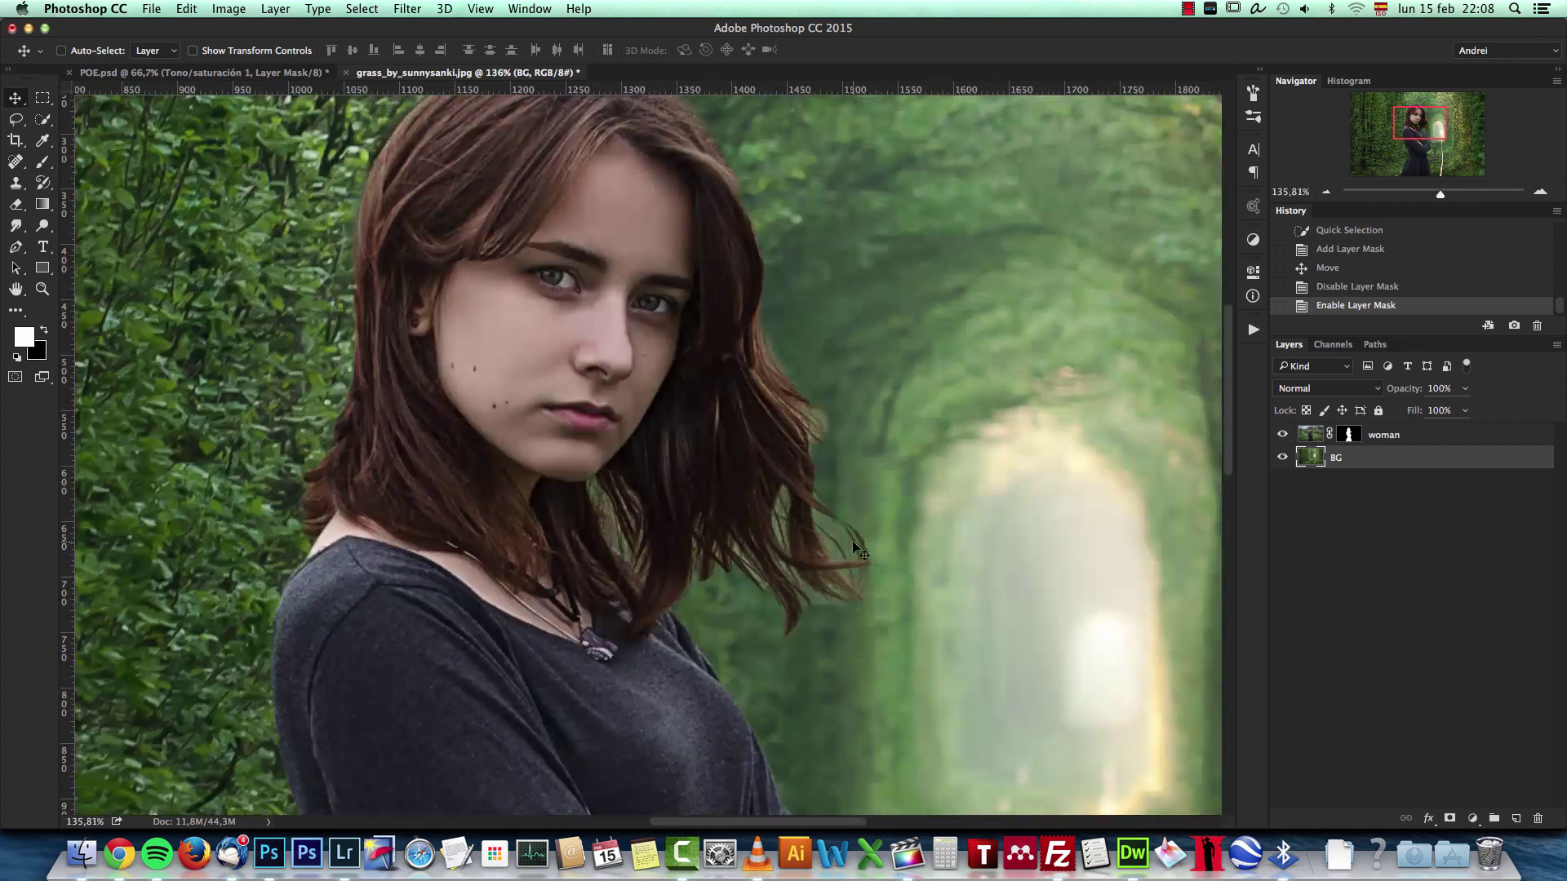
left_click(1347, 435)
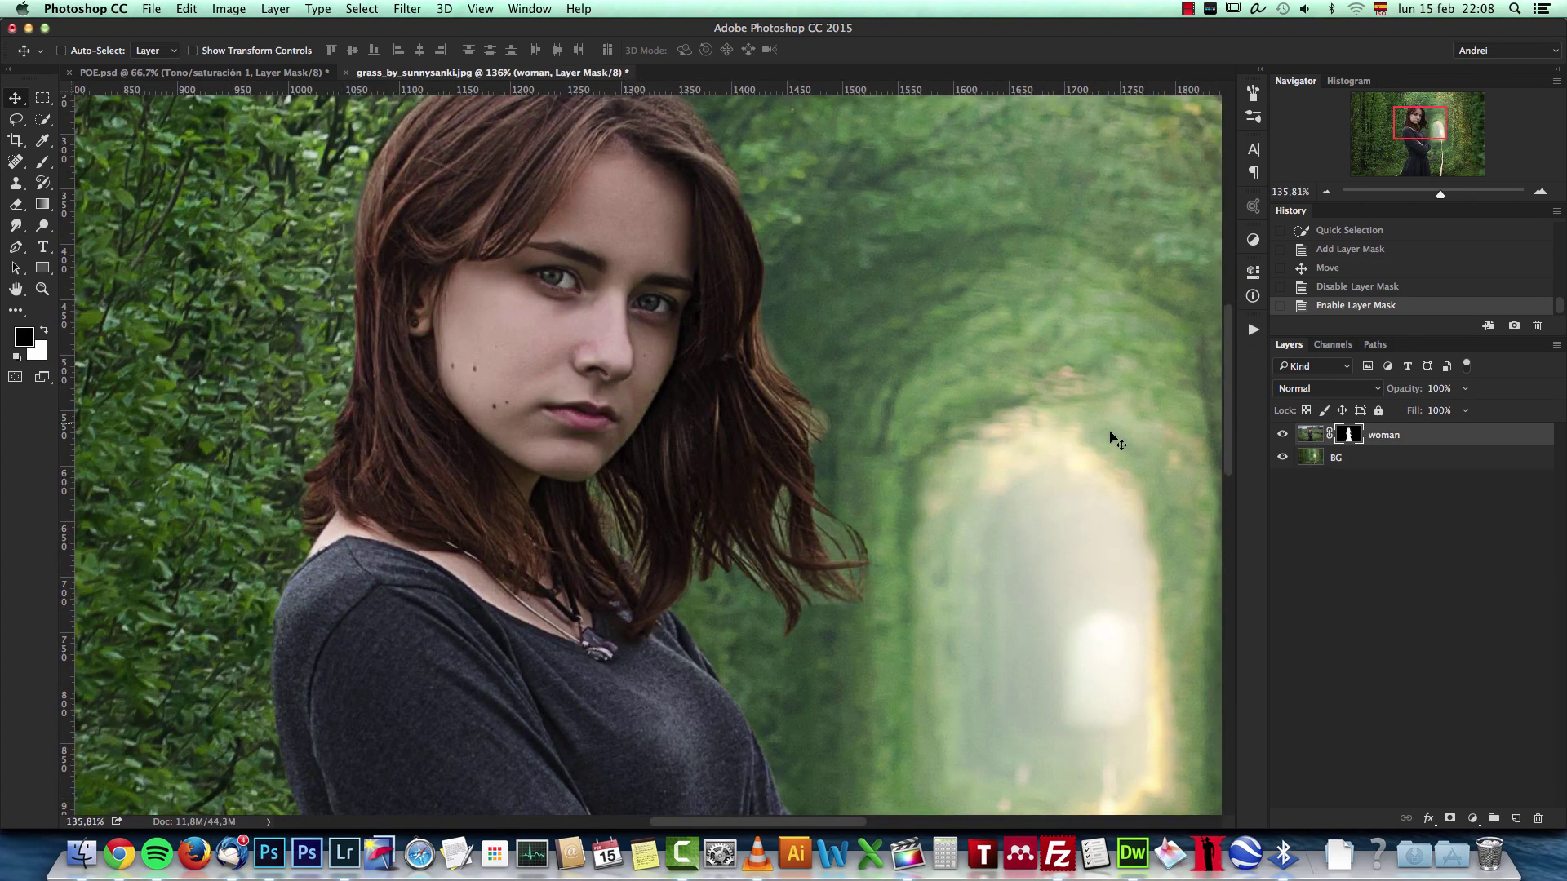
right_click(1350, 435)
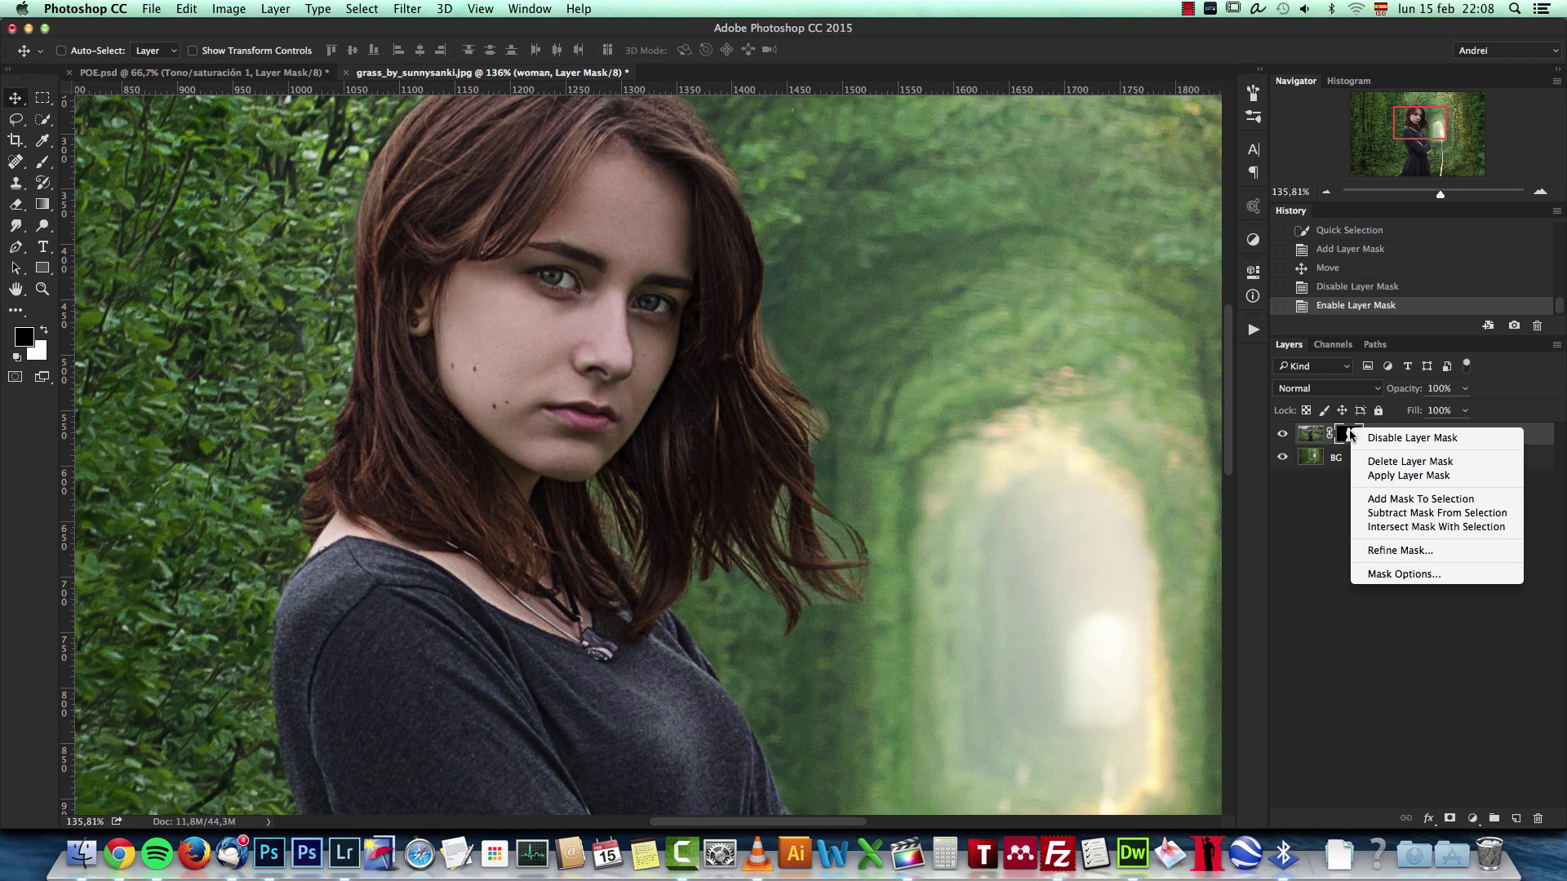
left_click(1415, 552)
left_click_drag(931, 129, 1118, 135)
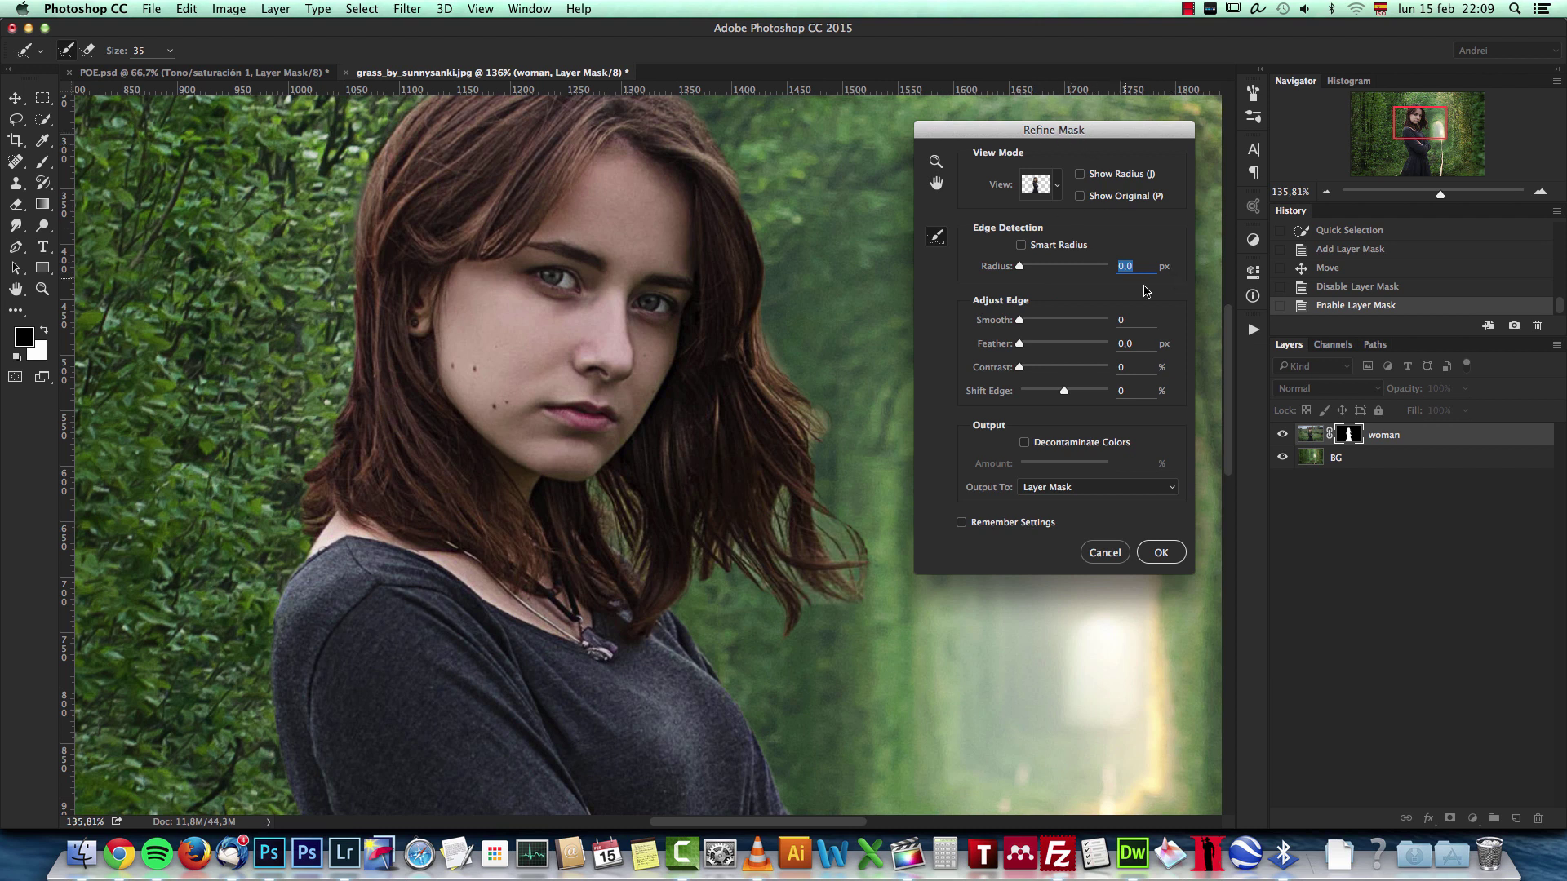
key("Escape")
left_click(1348, 436, "super")
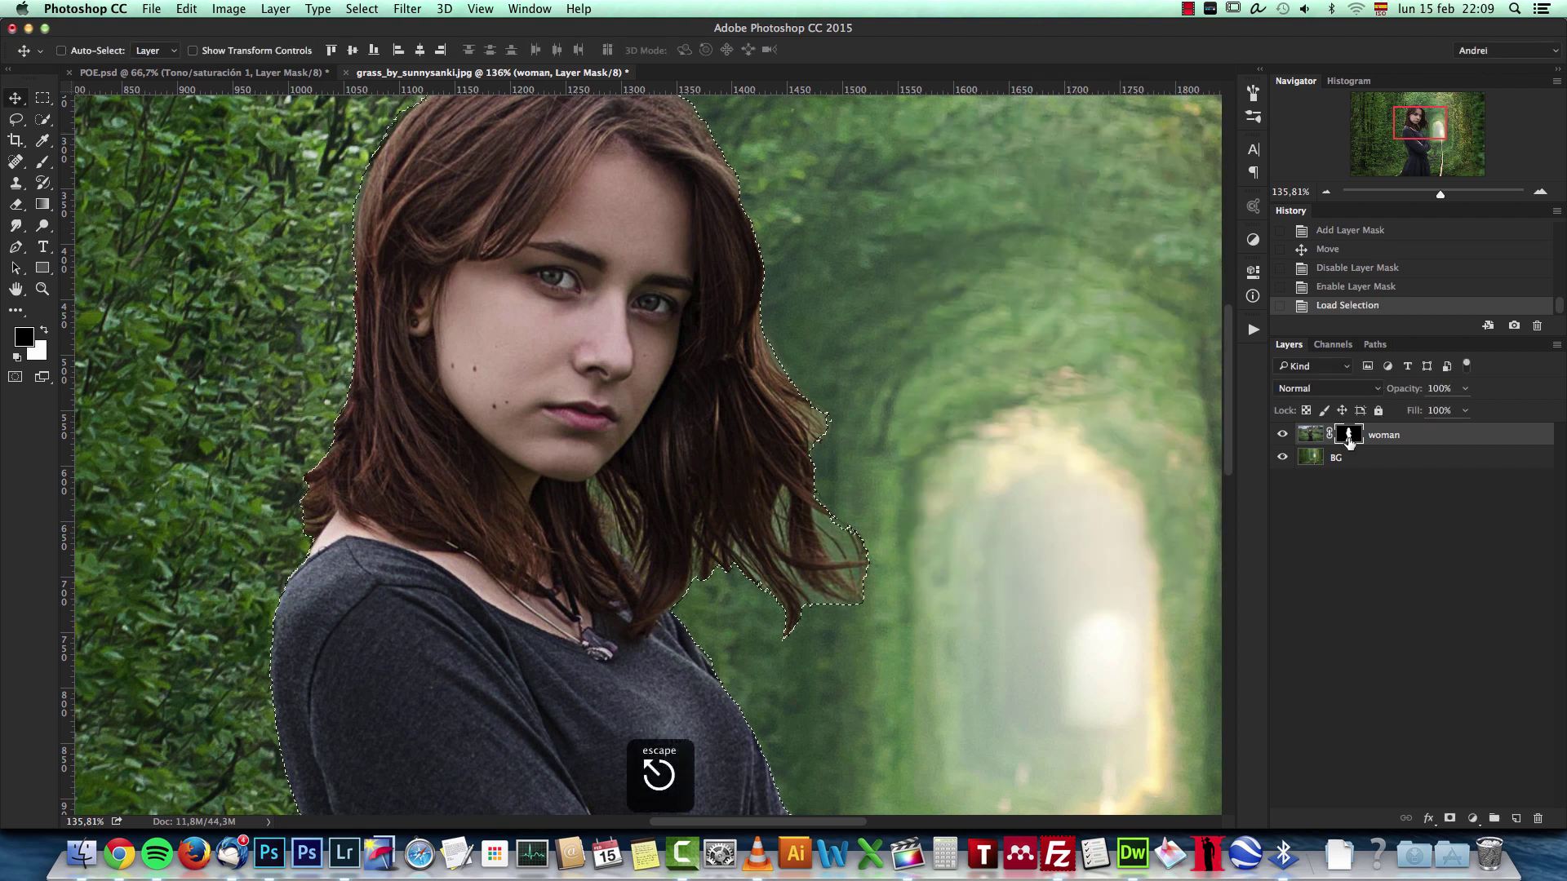
key("m")
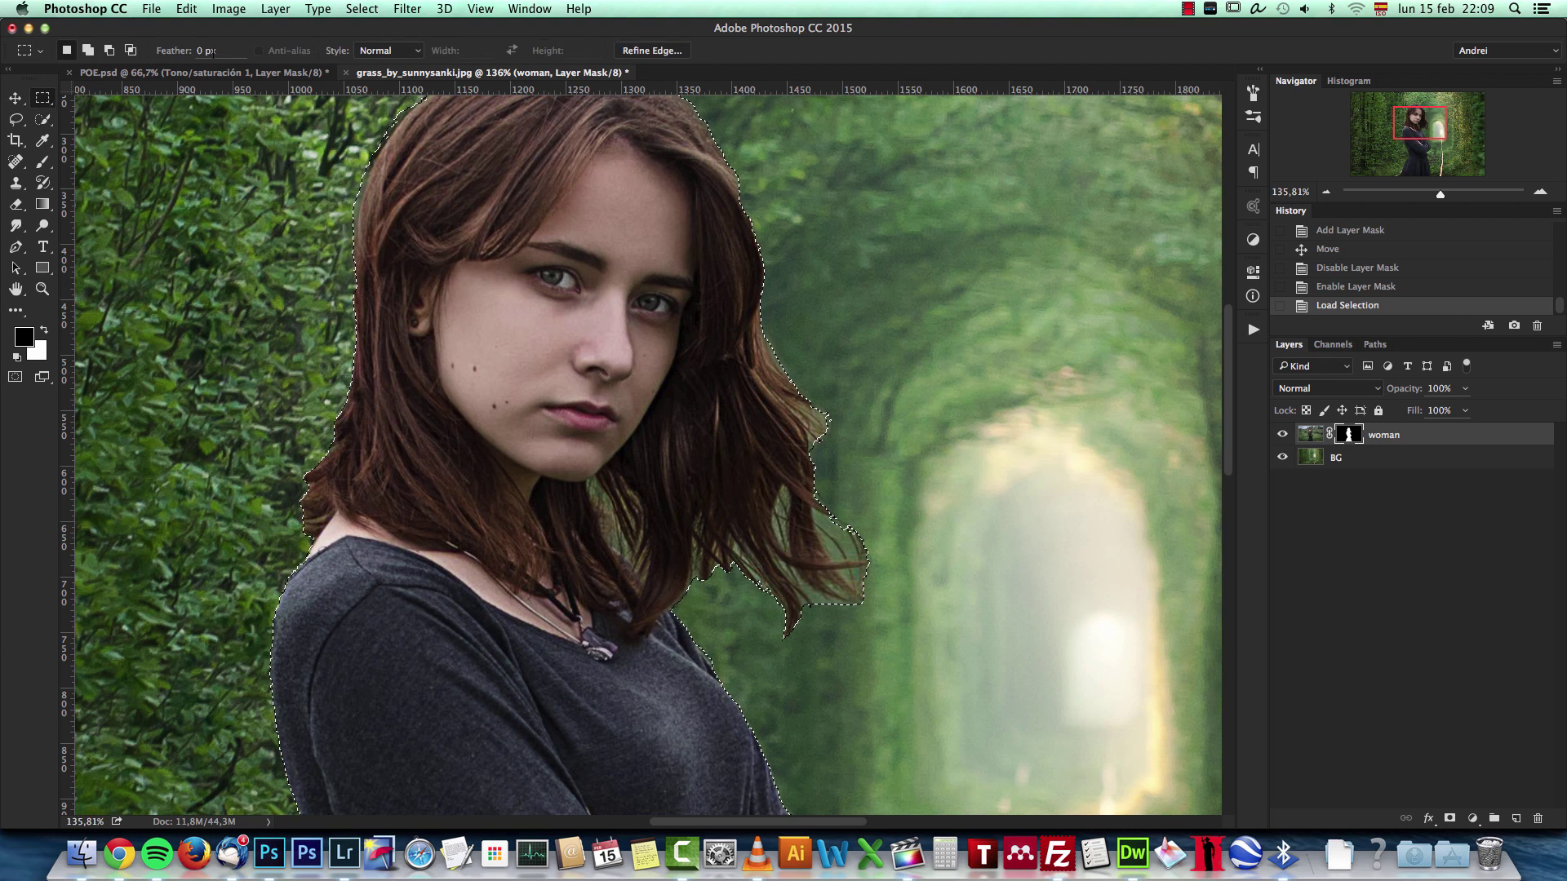
left_click(638, 51)
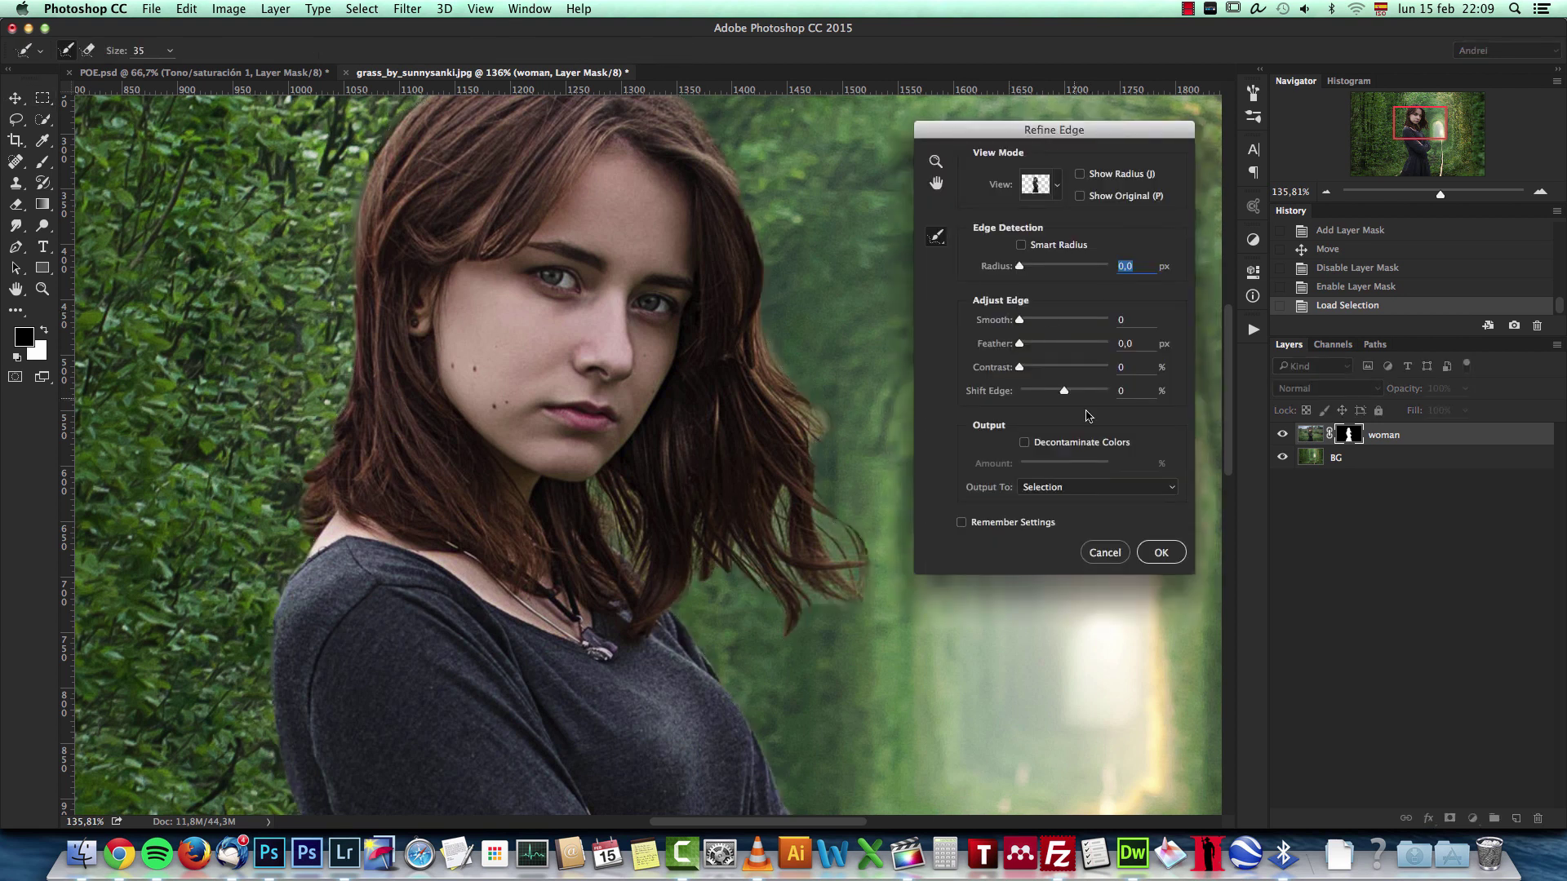
key("Escape")
key("super+d")
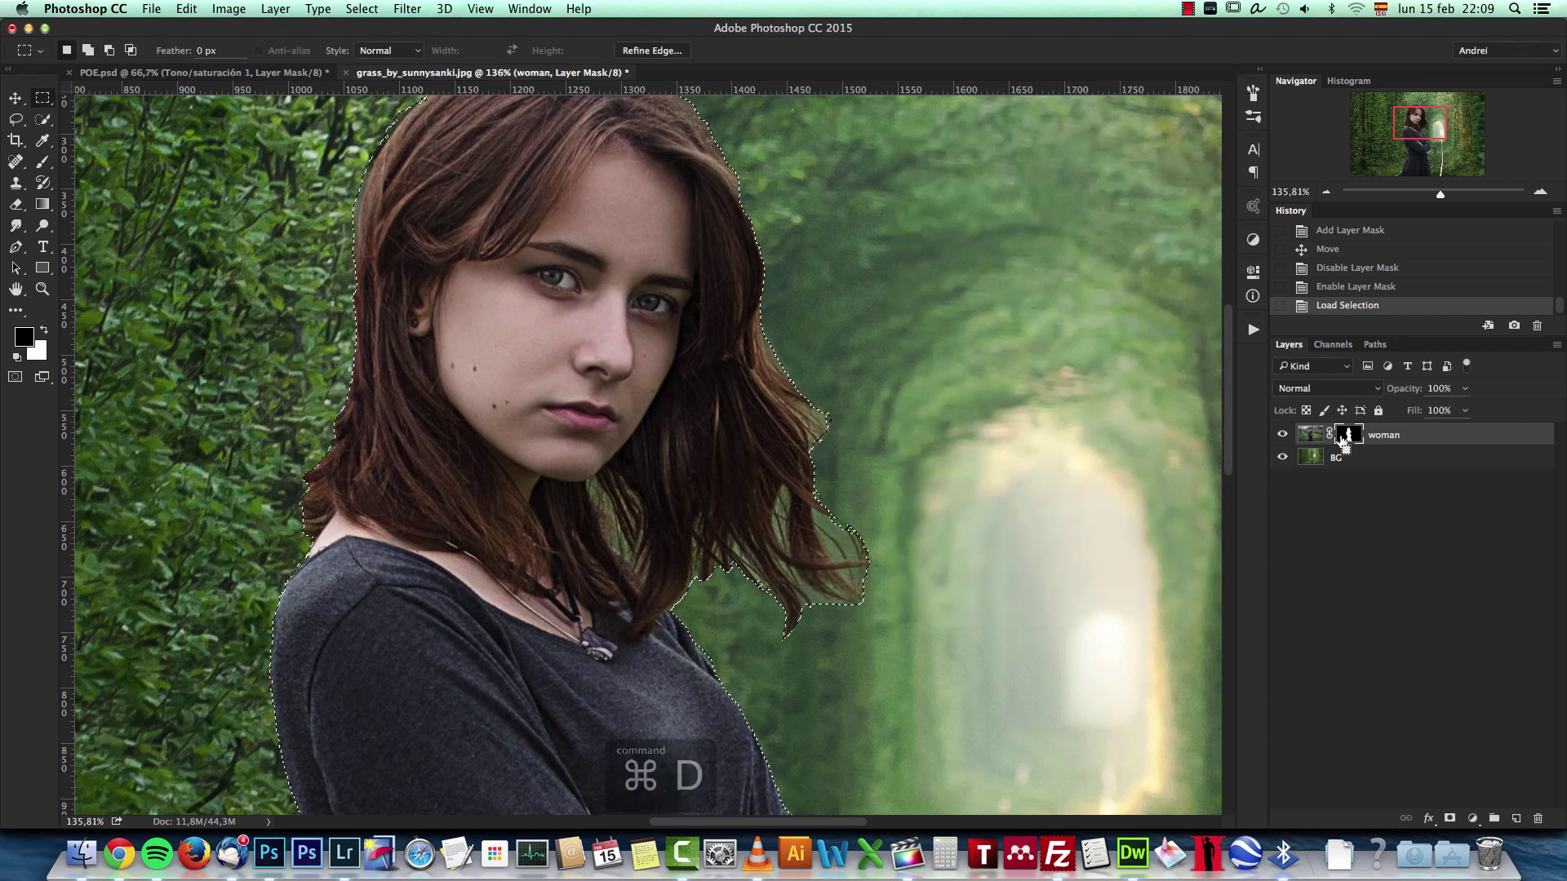
Refine the woman's layer mask with Smooth 5, Feather 1.2 px, Contrast 23% and Shift Edge -11%, output to the layer mask
right_click(1342, 441)
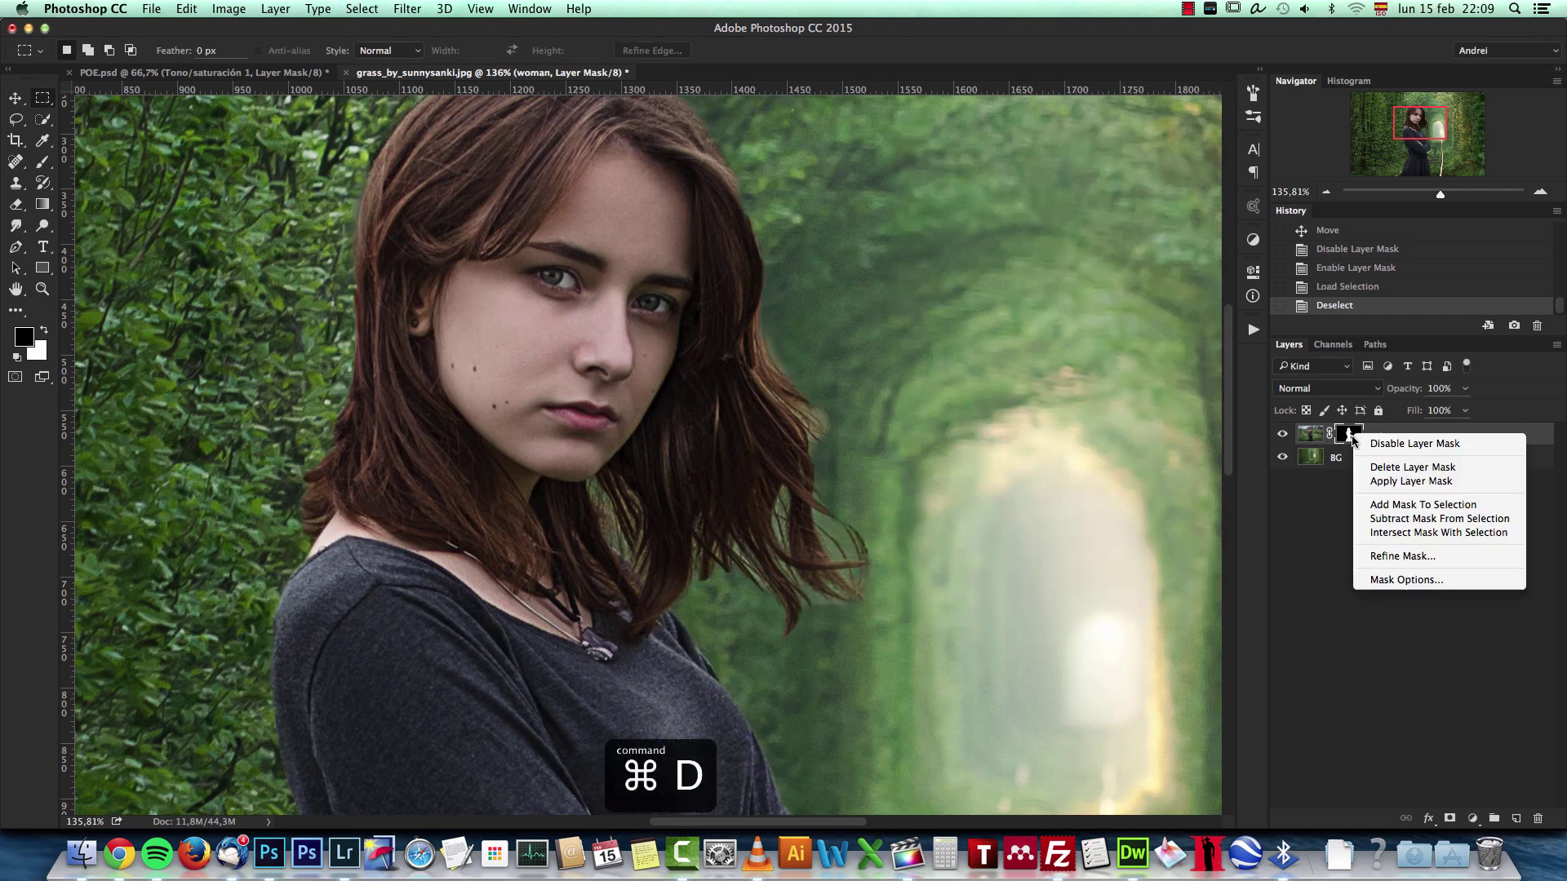
left_click(1404, 558)
scroll(816, 489, "down", 5)
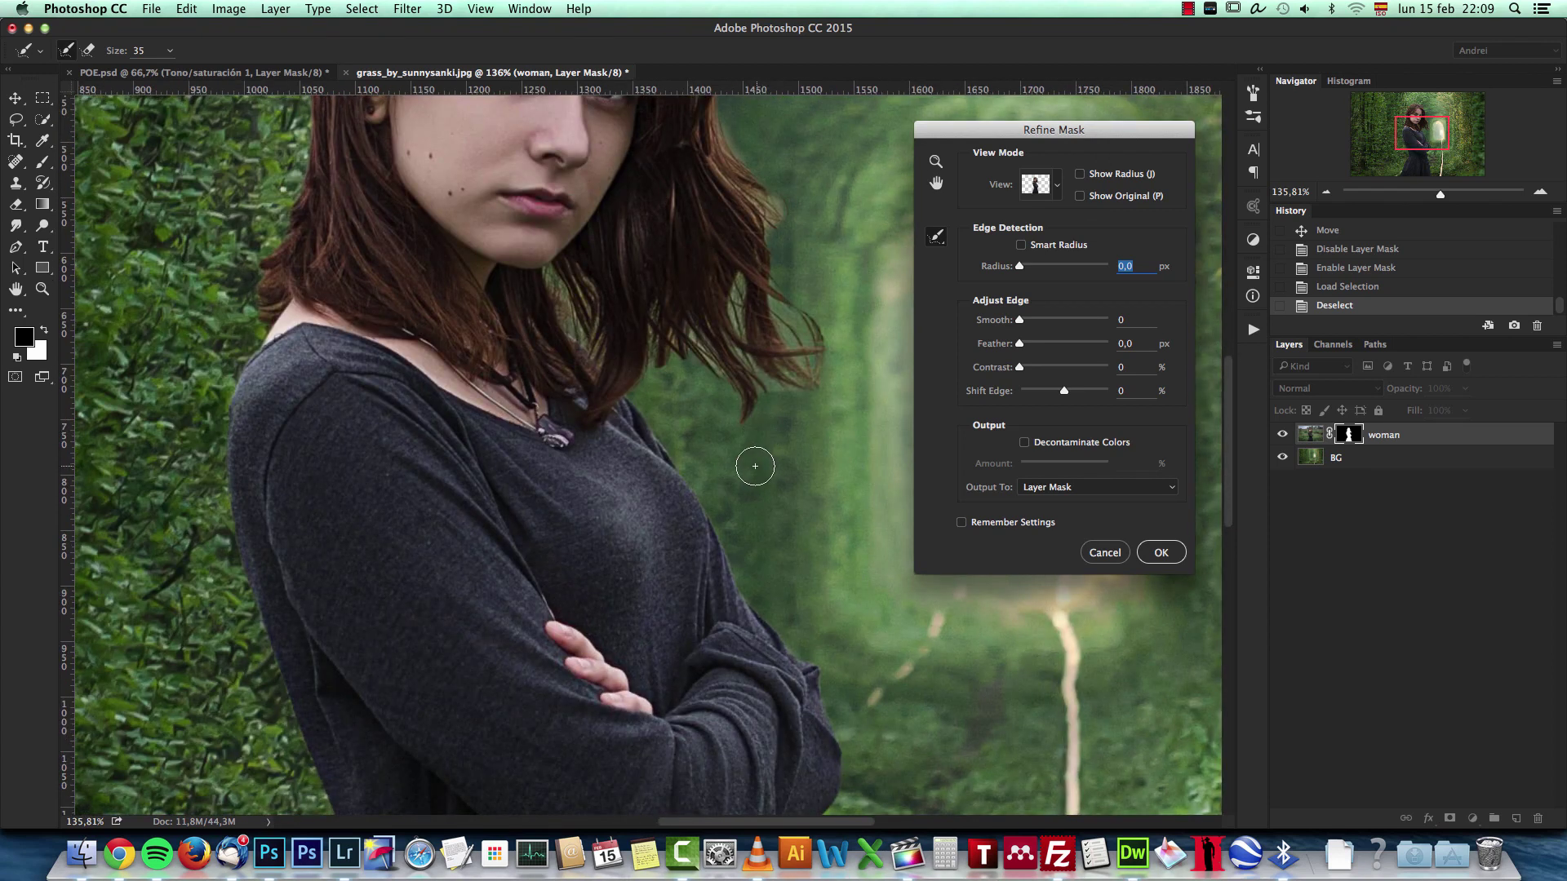
scroll(759, 440, "down", 4)
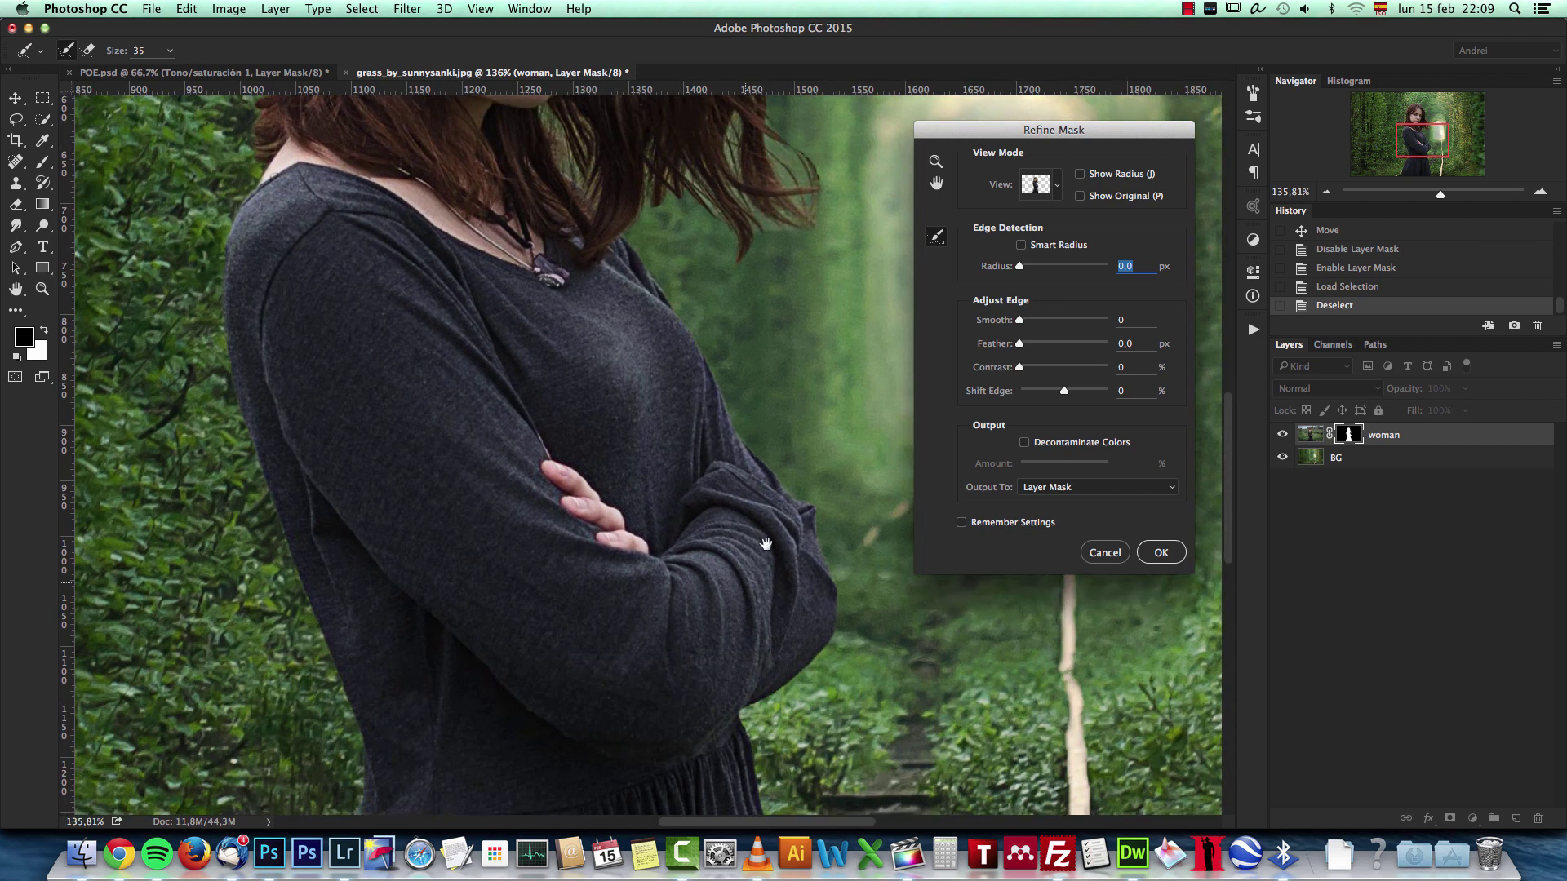
scroll(767, 465, "down", 3)
scroll(800, 505, "down", 3)
scroll(816, 506, "down", 4)
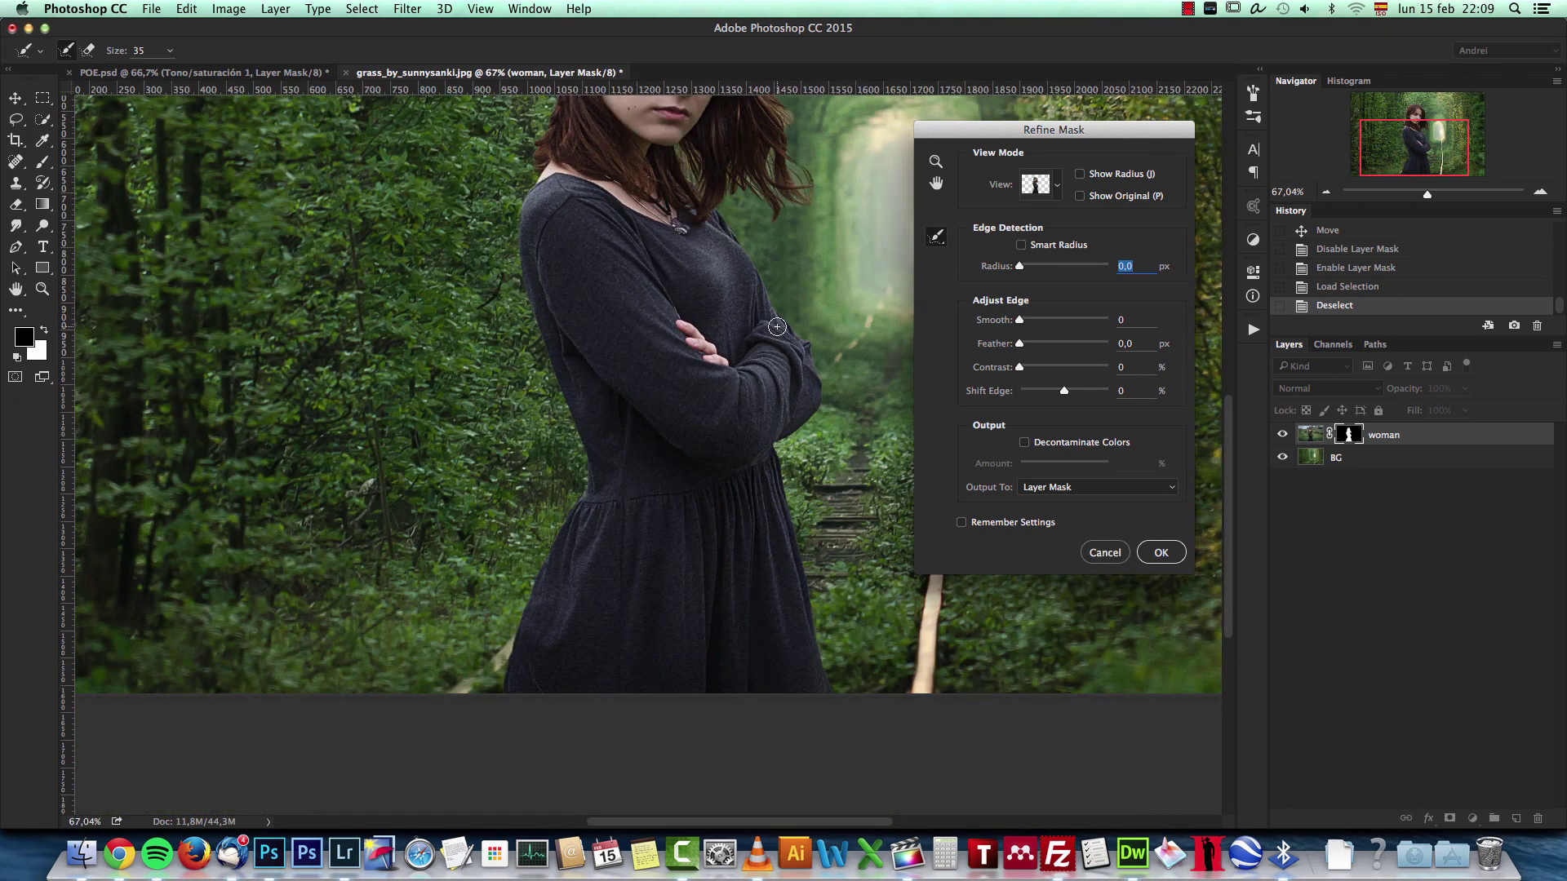
scroll(795, 375, "up", 3)
left_click_drag(768, 253, 761, 313)
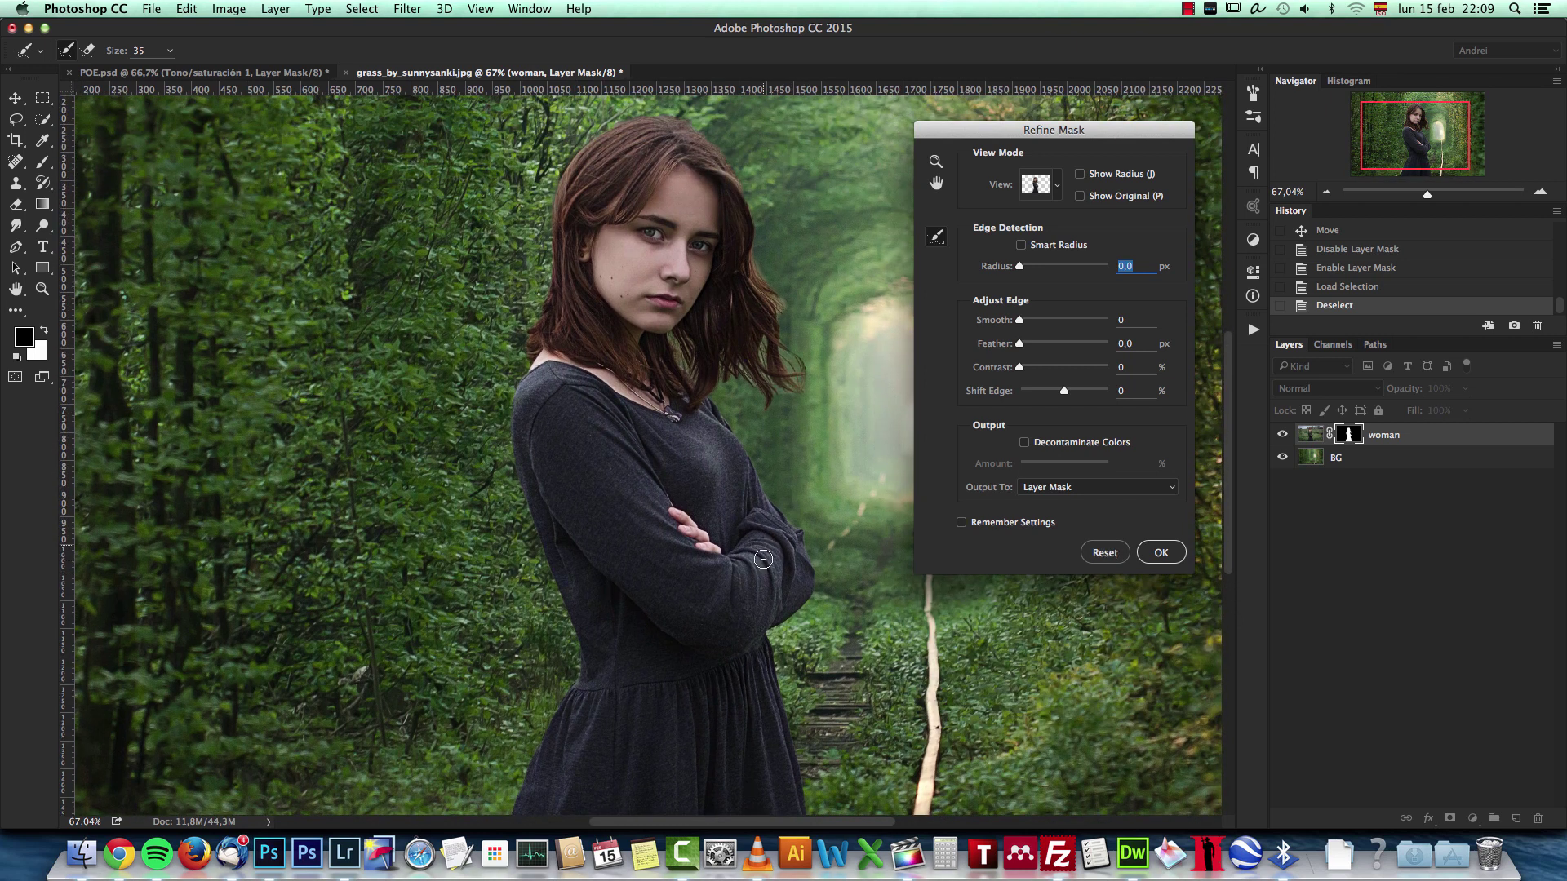
scroll(770, 574, "up", 8)
scroll(840, 428, "up", 2)
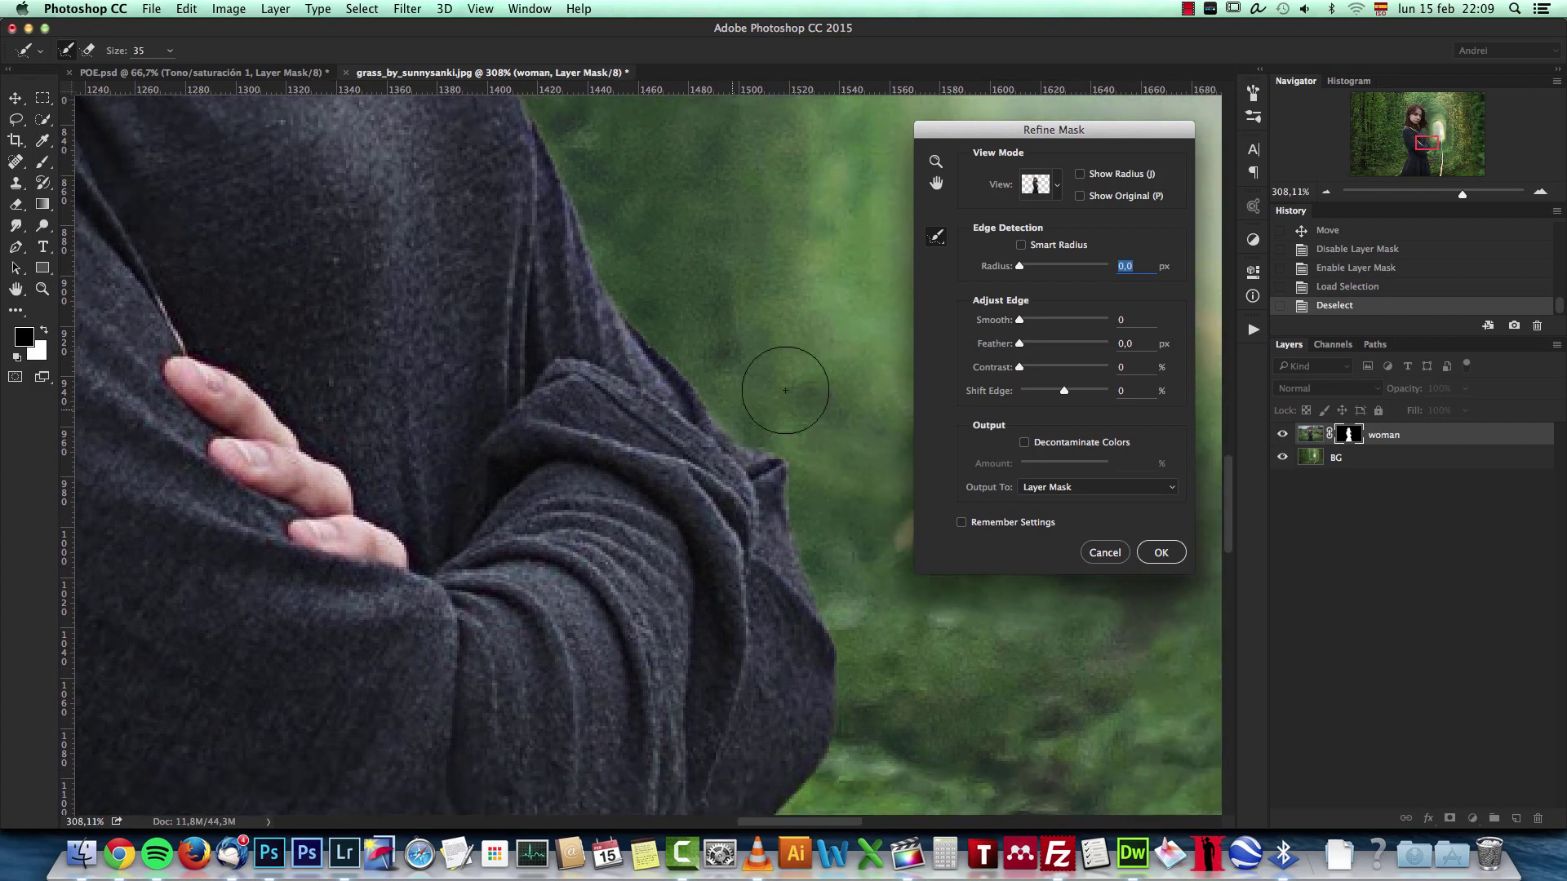
left_click_drag(1065, 392, 1062, 395)
left_click_drag(1026, 345, 1060, 395)
left_click_drag(1021, 320, 1024, 324)
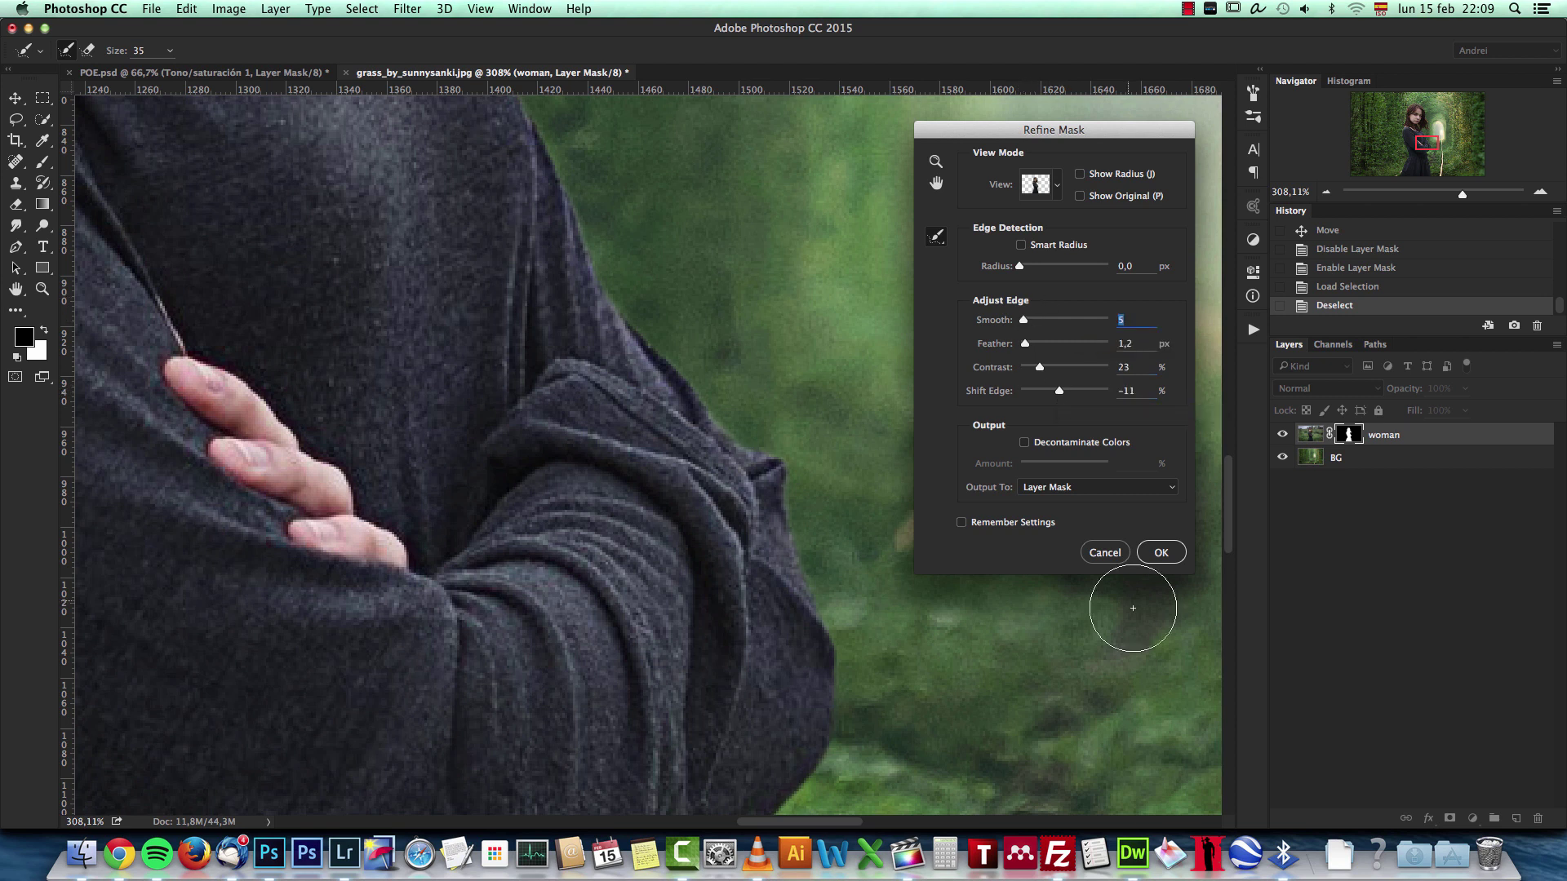
left_click(1163, 552)
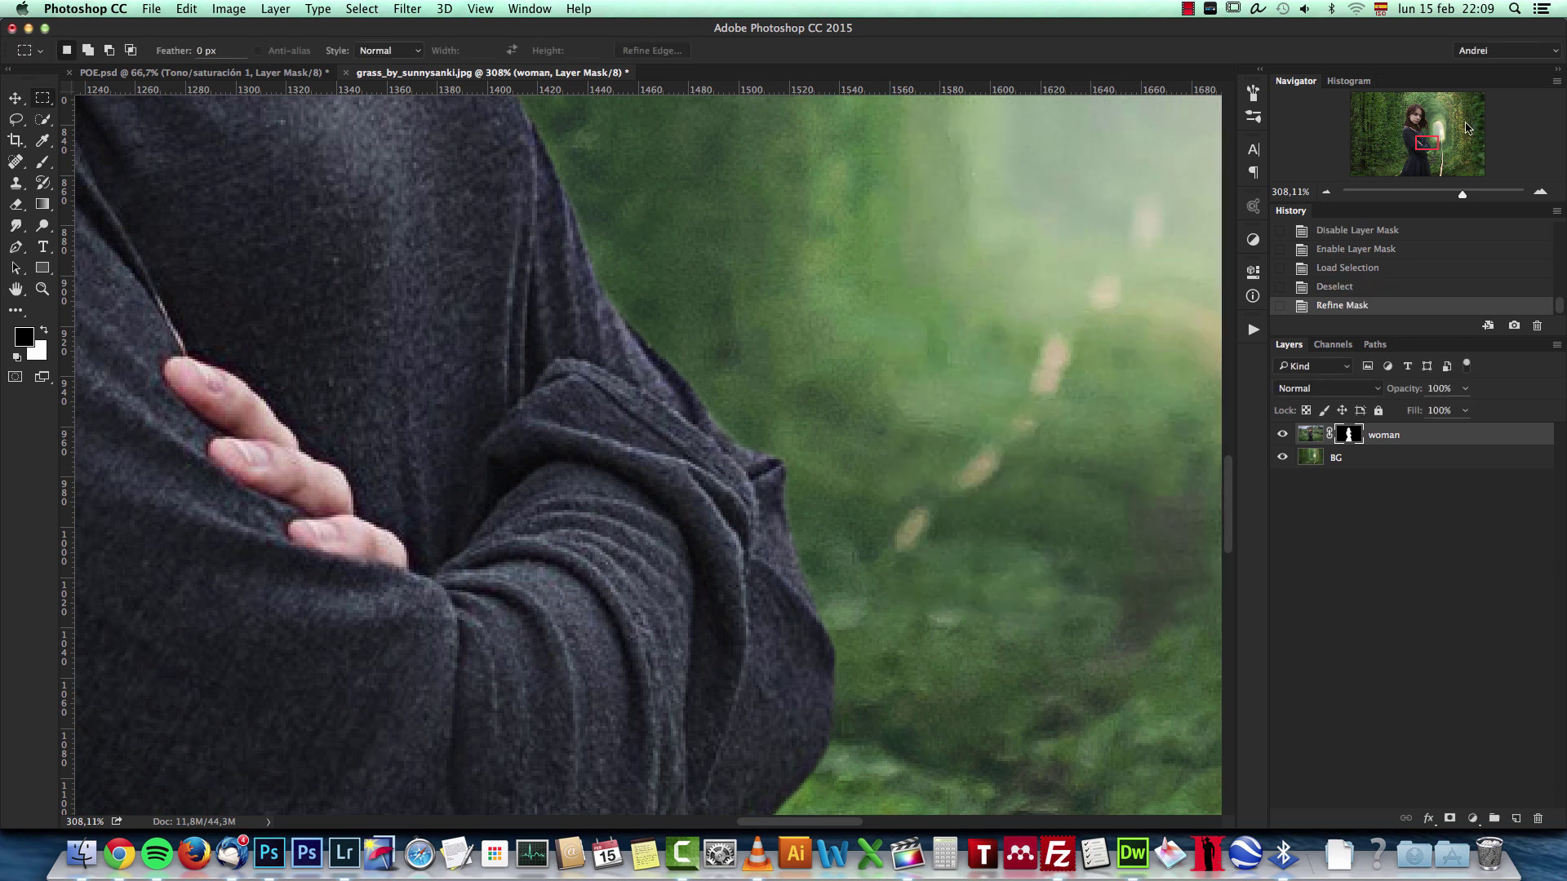
Examine the refined mask edges along the woman's dress, arms and hair, and review the whole composite against the forest background
left_click_drag(1430, 143, 1408, 169)
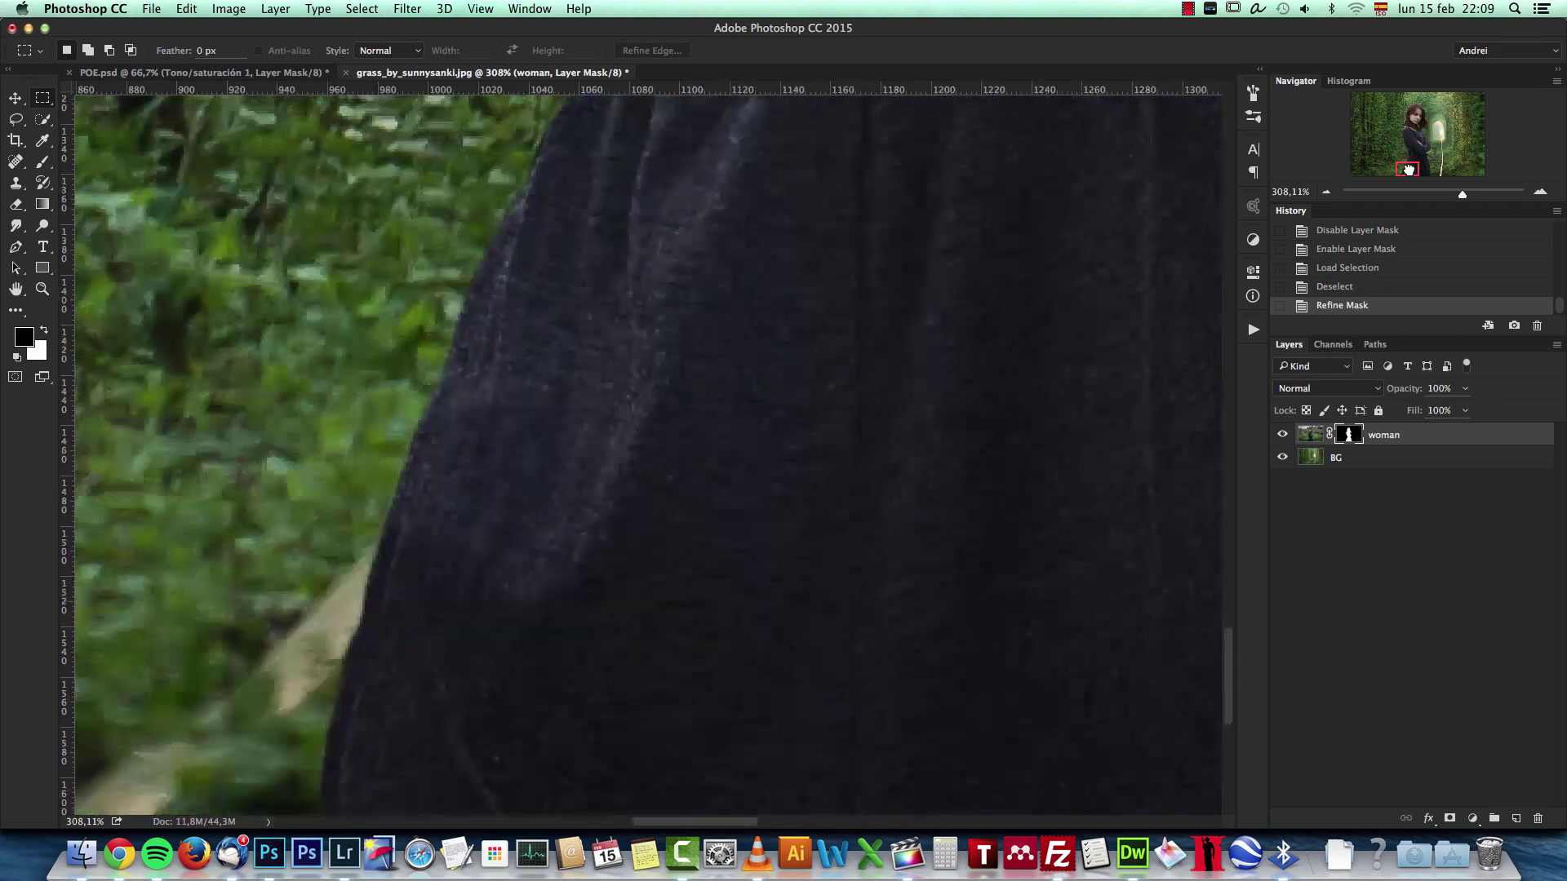
scroll(746, 219, "down", 5)
left_click_drag(803, 196, 781, 468)
left_click_drag(976, 291, 811, 483)
left_click_drag(827, 306, 863, 501)
left_click_drag(441, 298, 486, 497)
left_click_drag(475, 356, 517, 479)
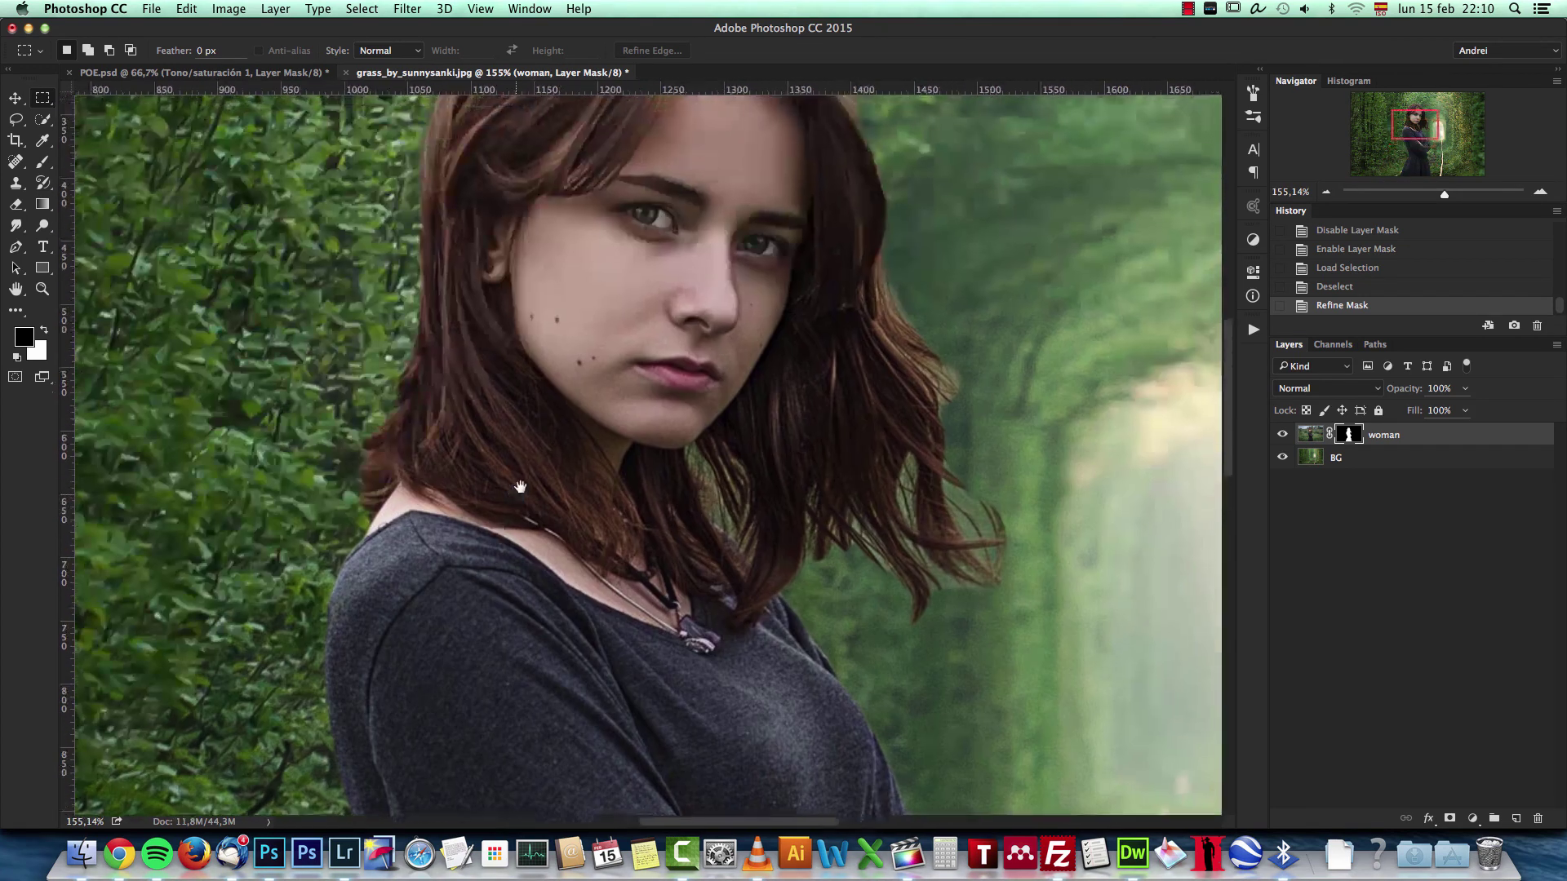
scroll(521, 478, "down", 5)
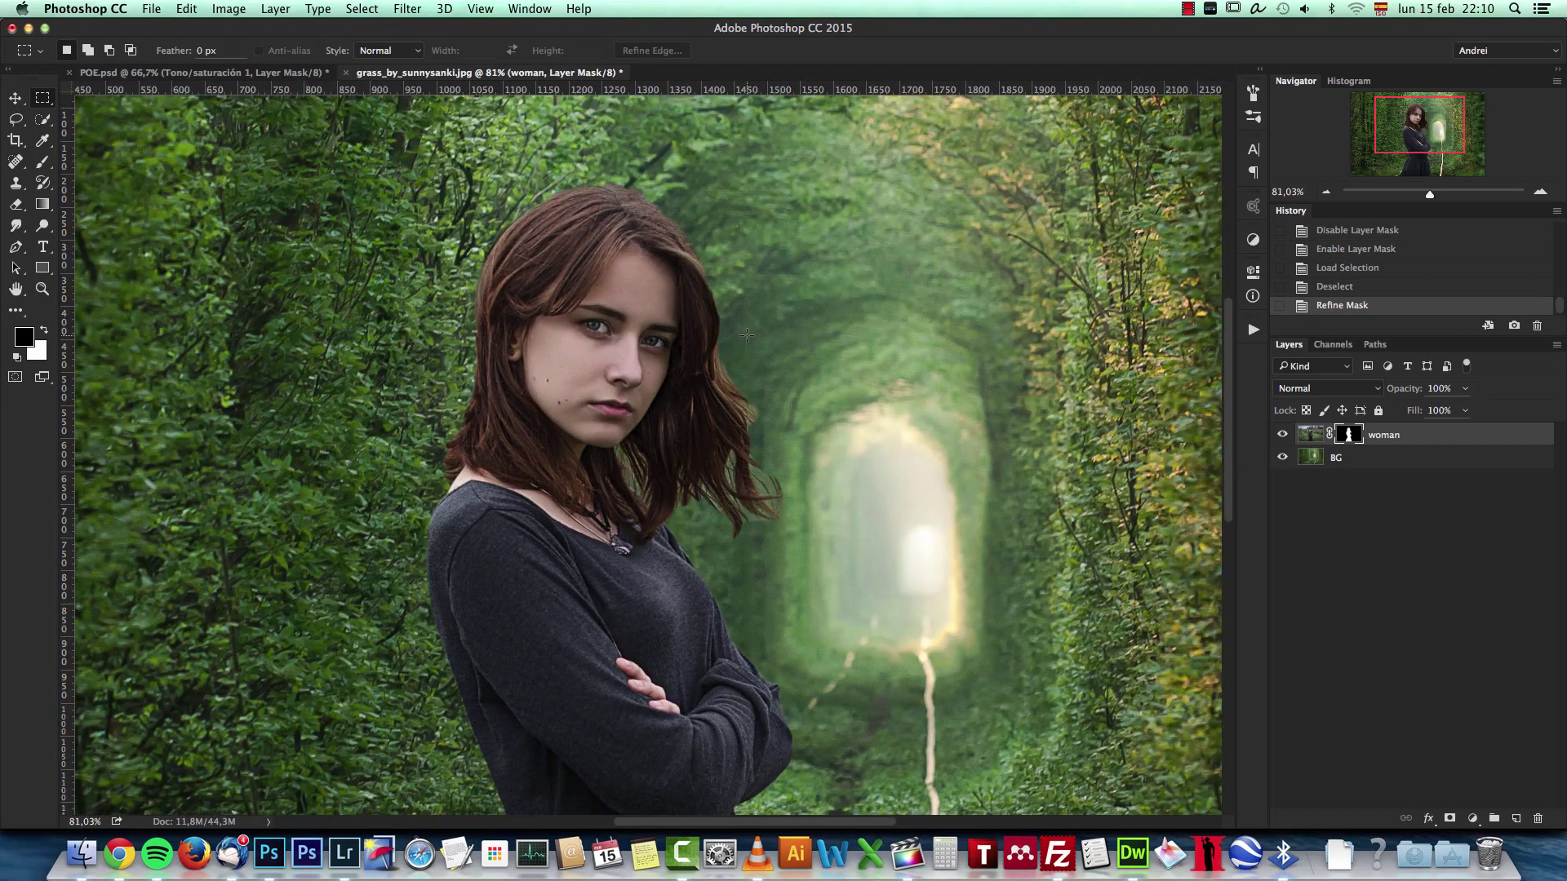
scroll(760, 324, "down", 3)
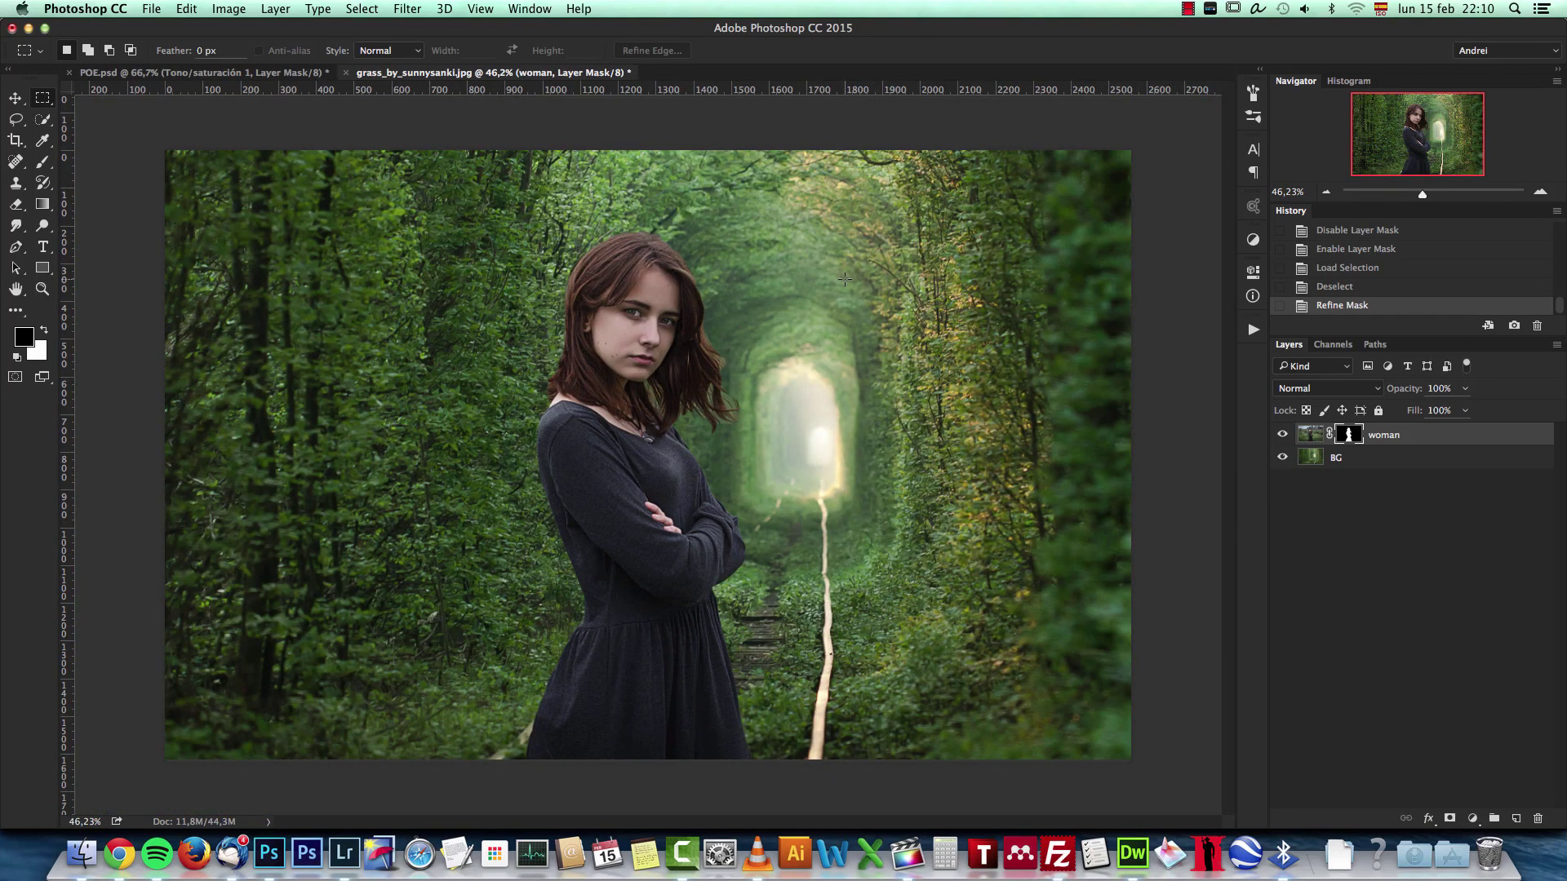
Convert the BG layer with the forest tunnel to a smart object
left_click(1363, 463)
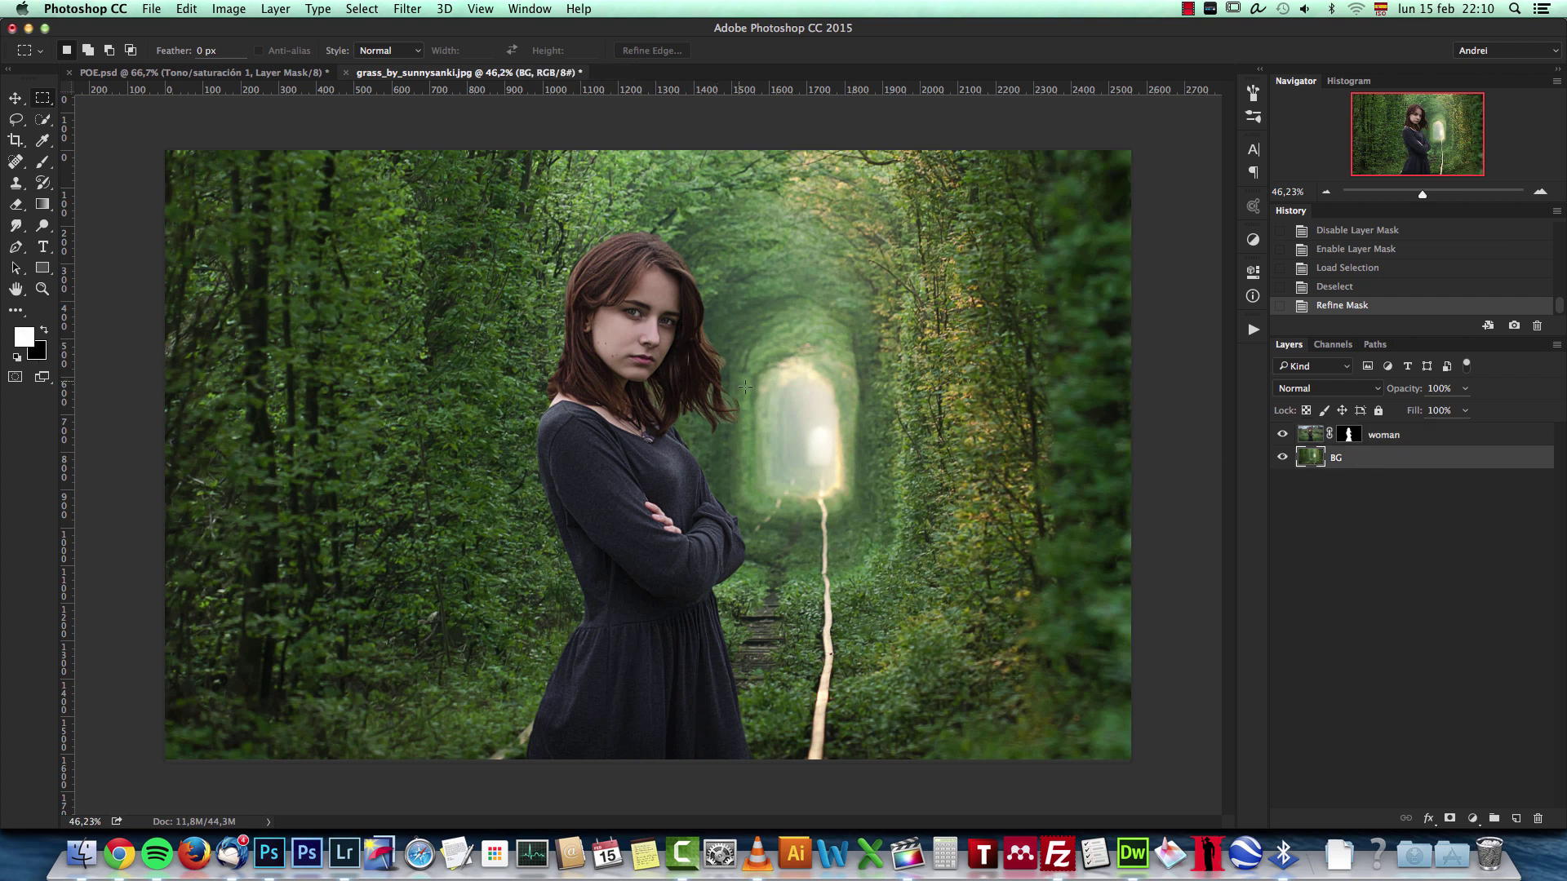
scroll(724, 359, "up", 2)
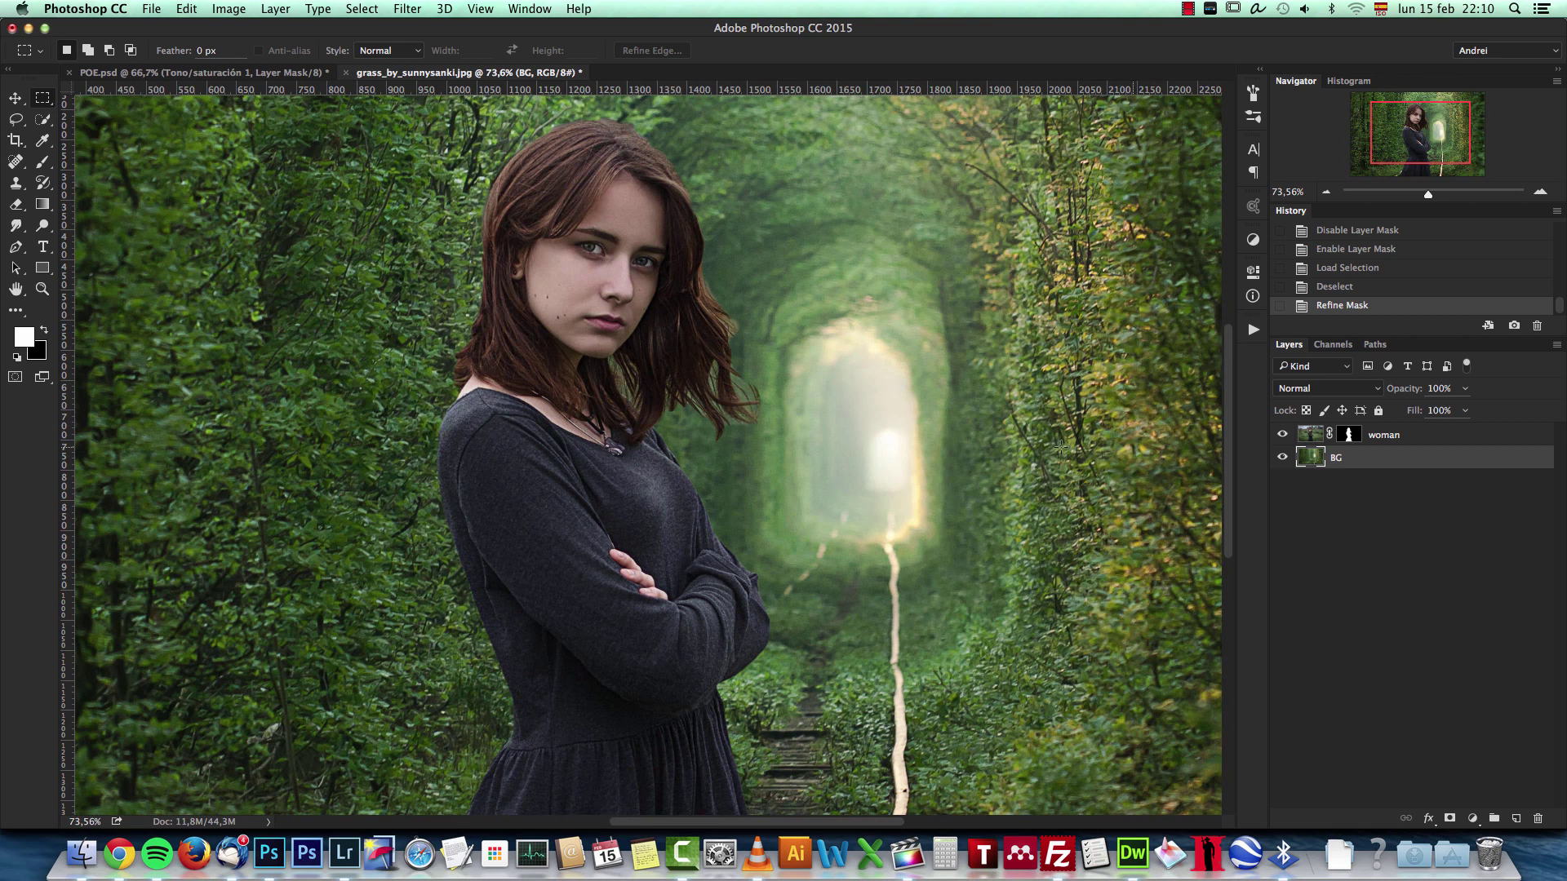
scroll(877, 421, "down", 3)
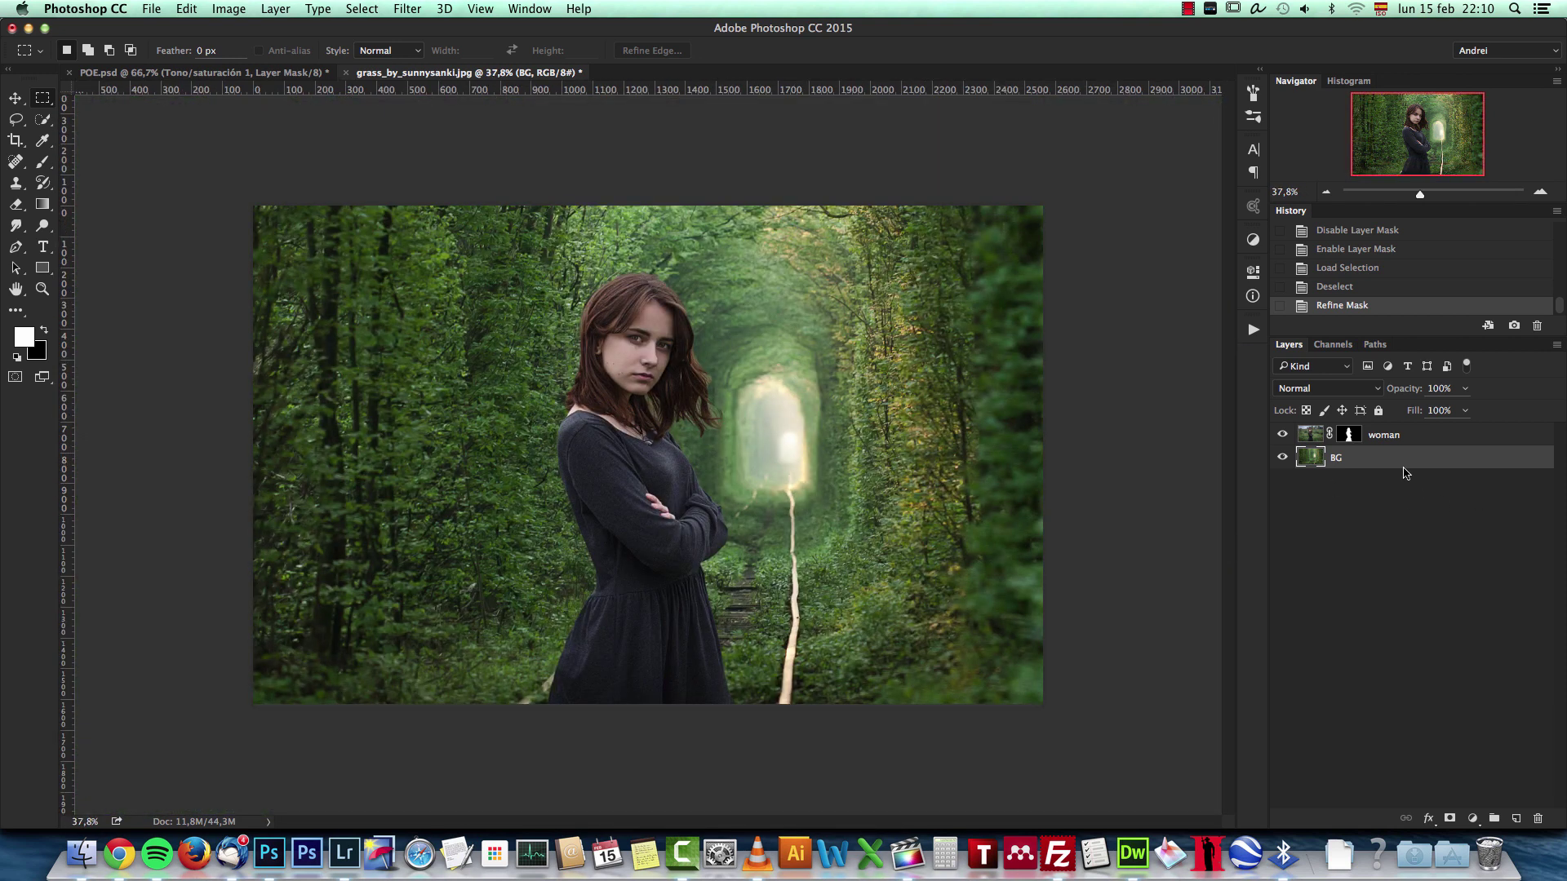
scroll(603, 258, "up", 2)
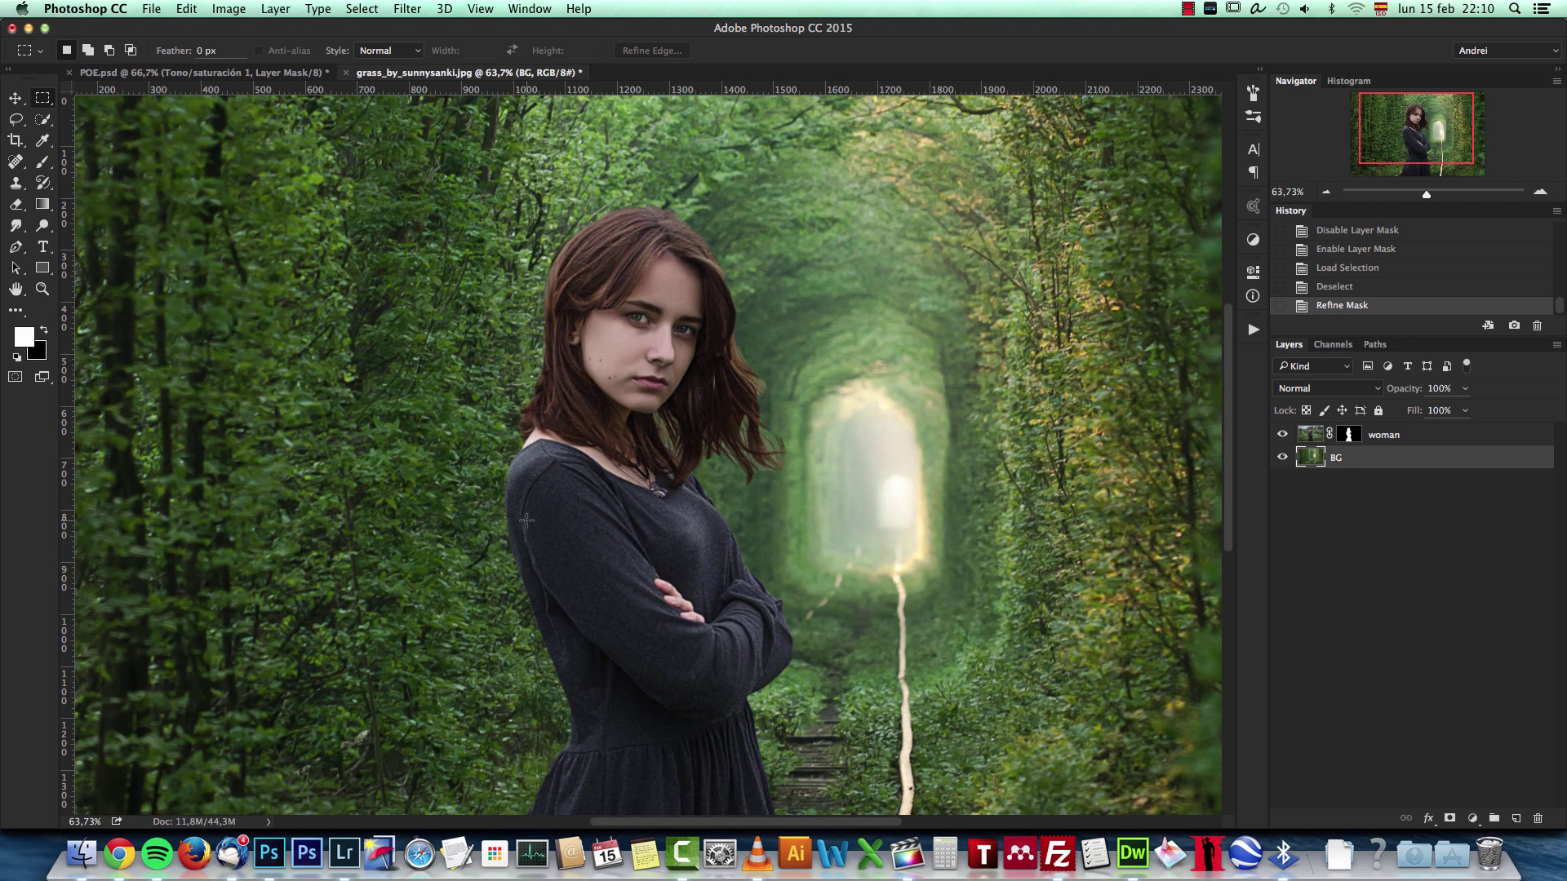
scroll(577, 562, "up", 3)
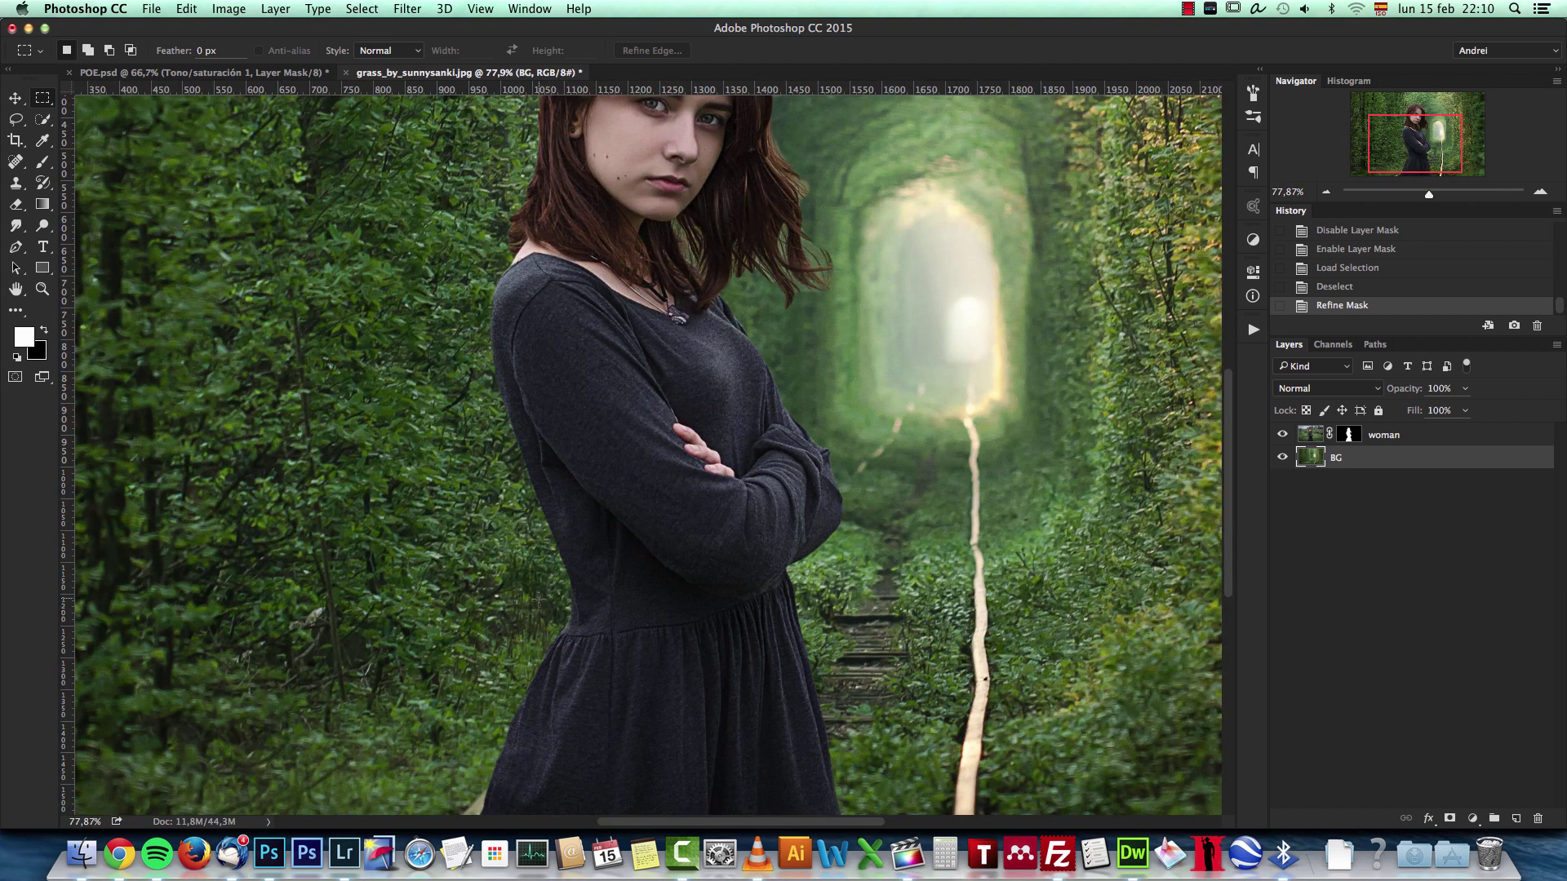
key("super+1")
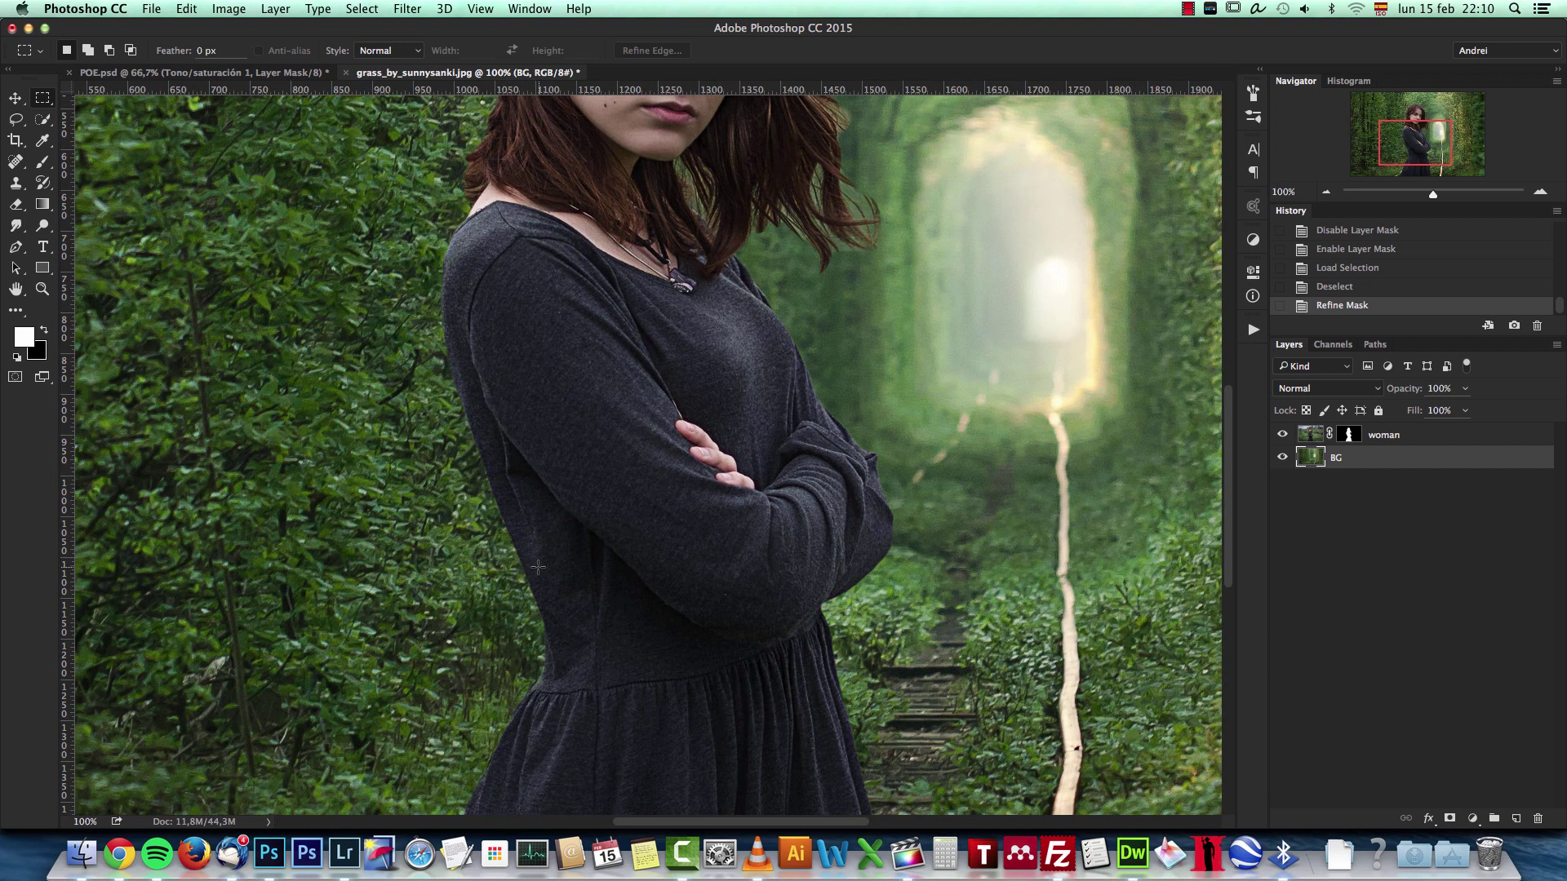
scroll(533, 567, "down", 3)
right_click(1377, 457)
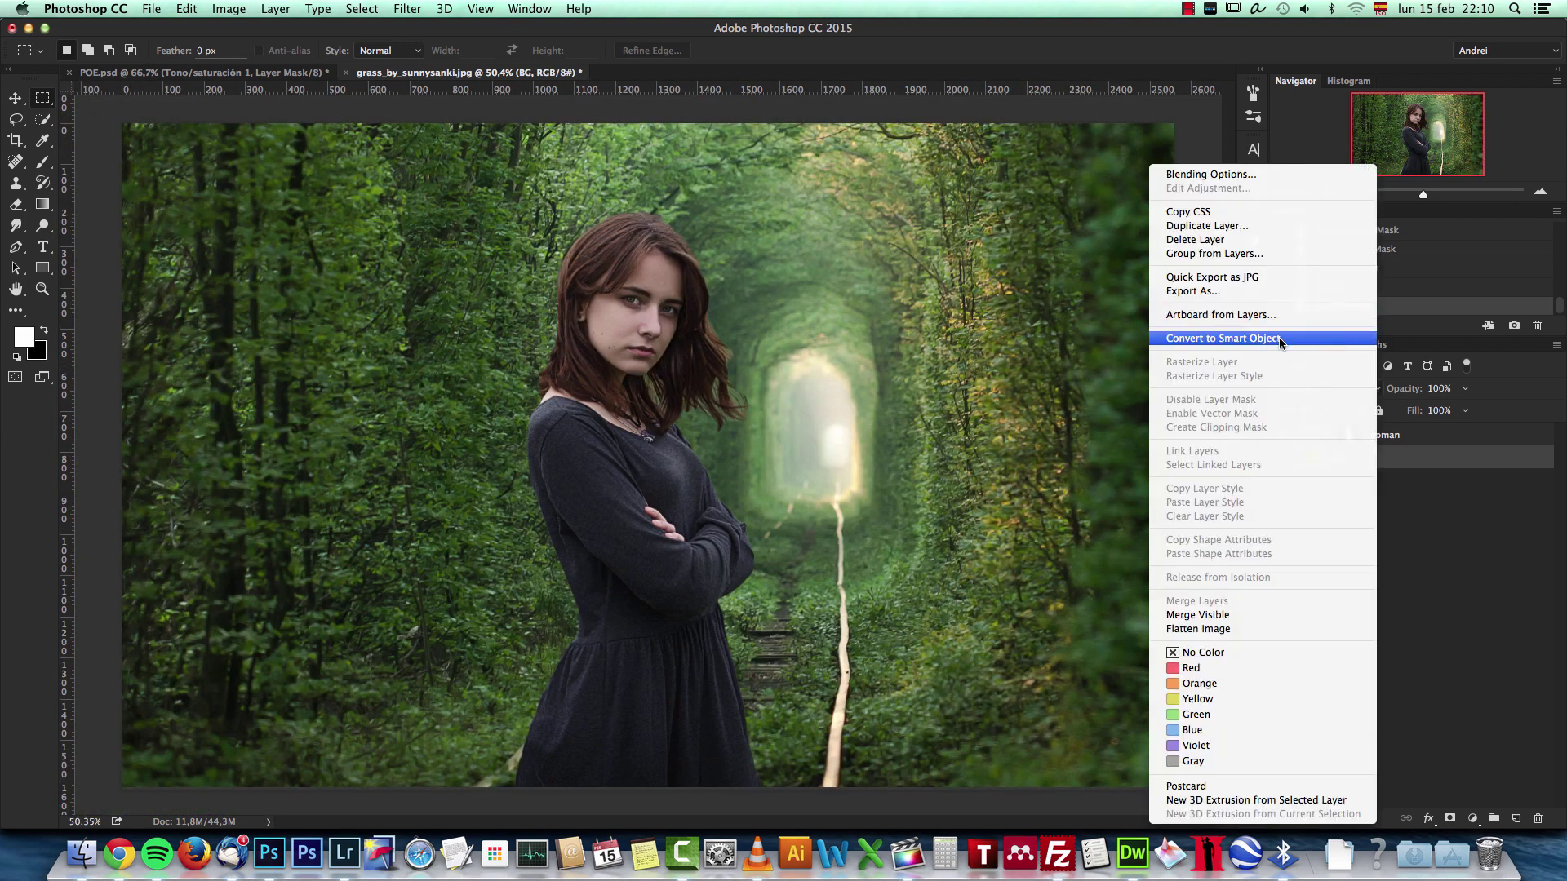
left_click(1242, 339)
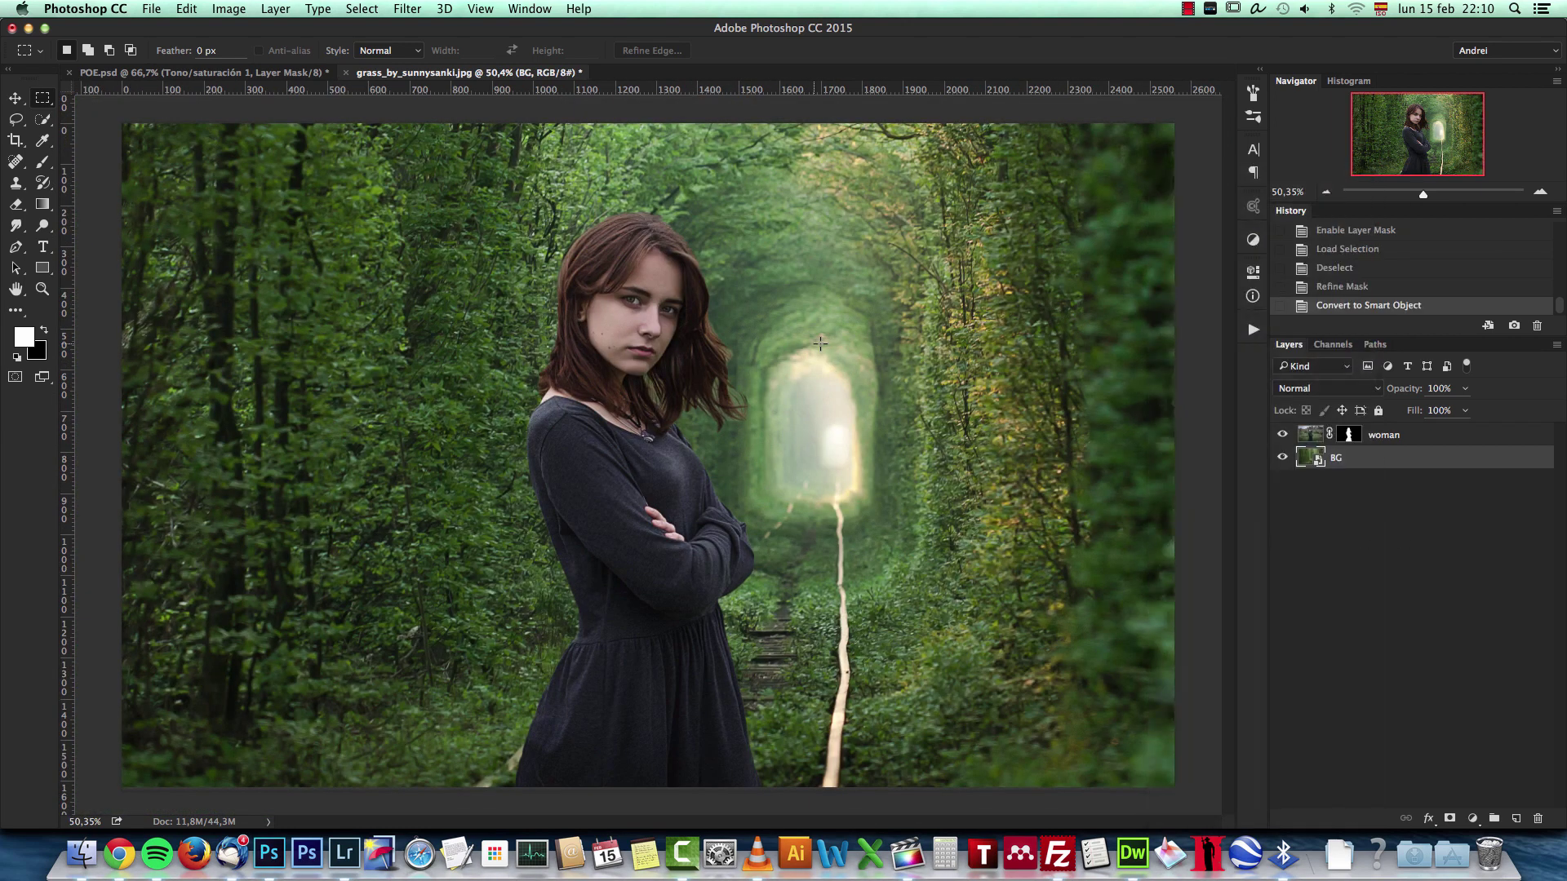
Apply a strong Field Blur from the Blur Gallery to the BG smart object, throwing the forest tunnel heavily out of focus
left_click(476, 8)
mouse_move(455, 8)
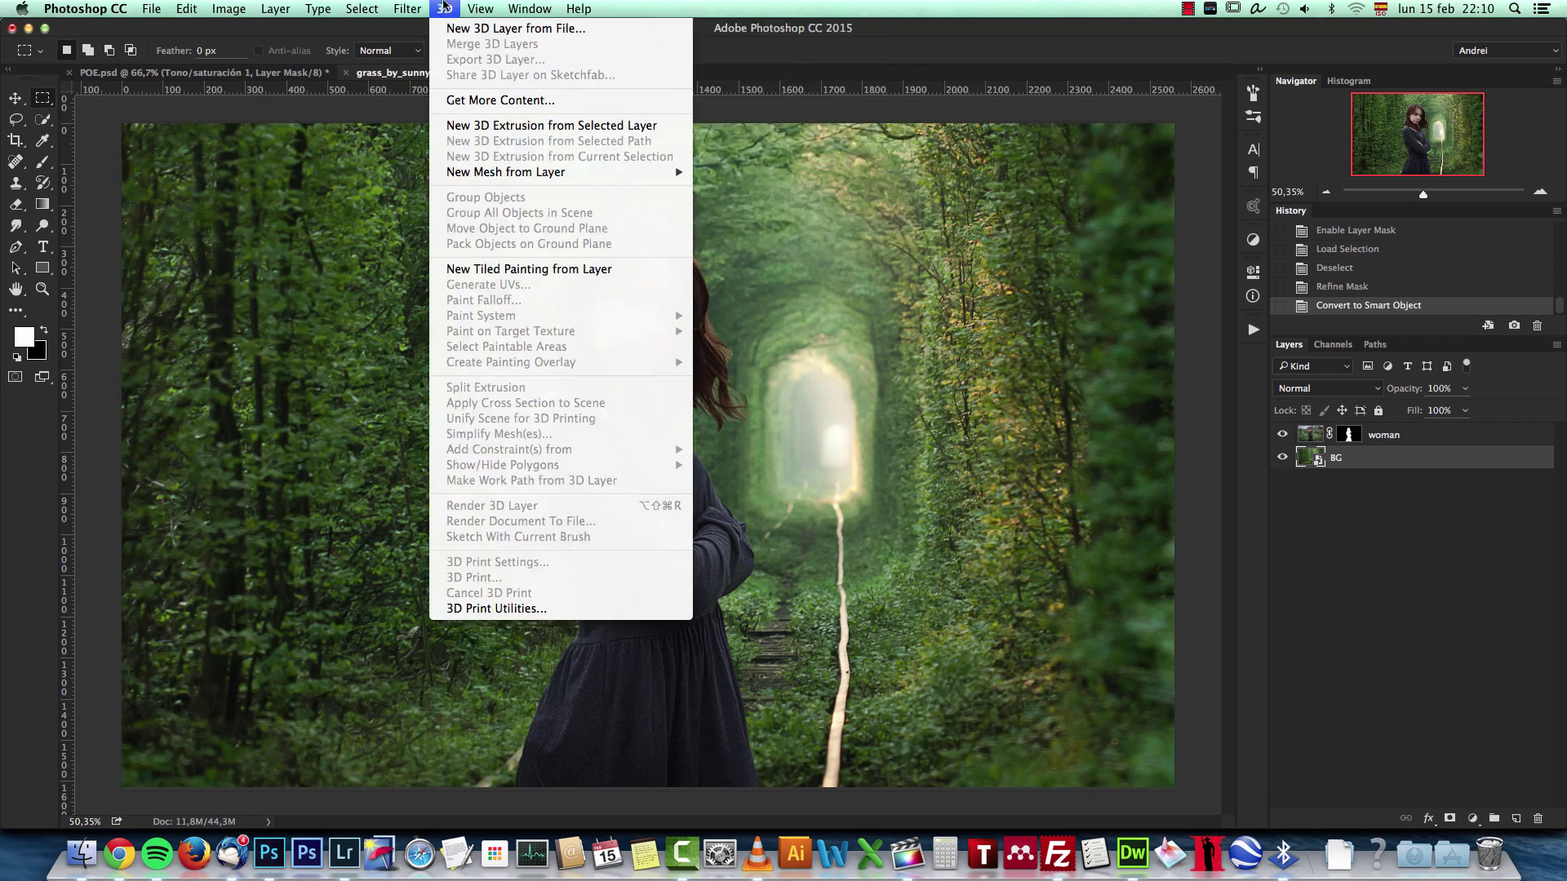
mouse_move(576, 178)
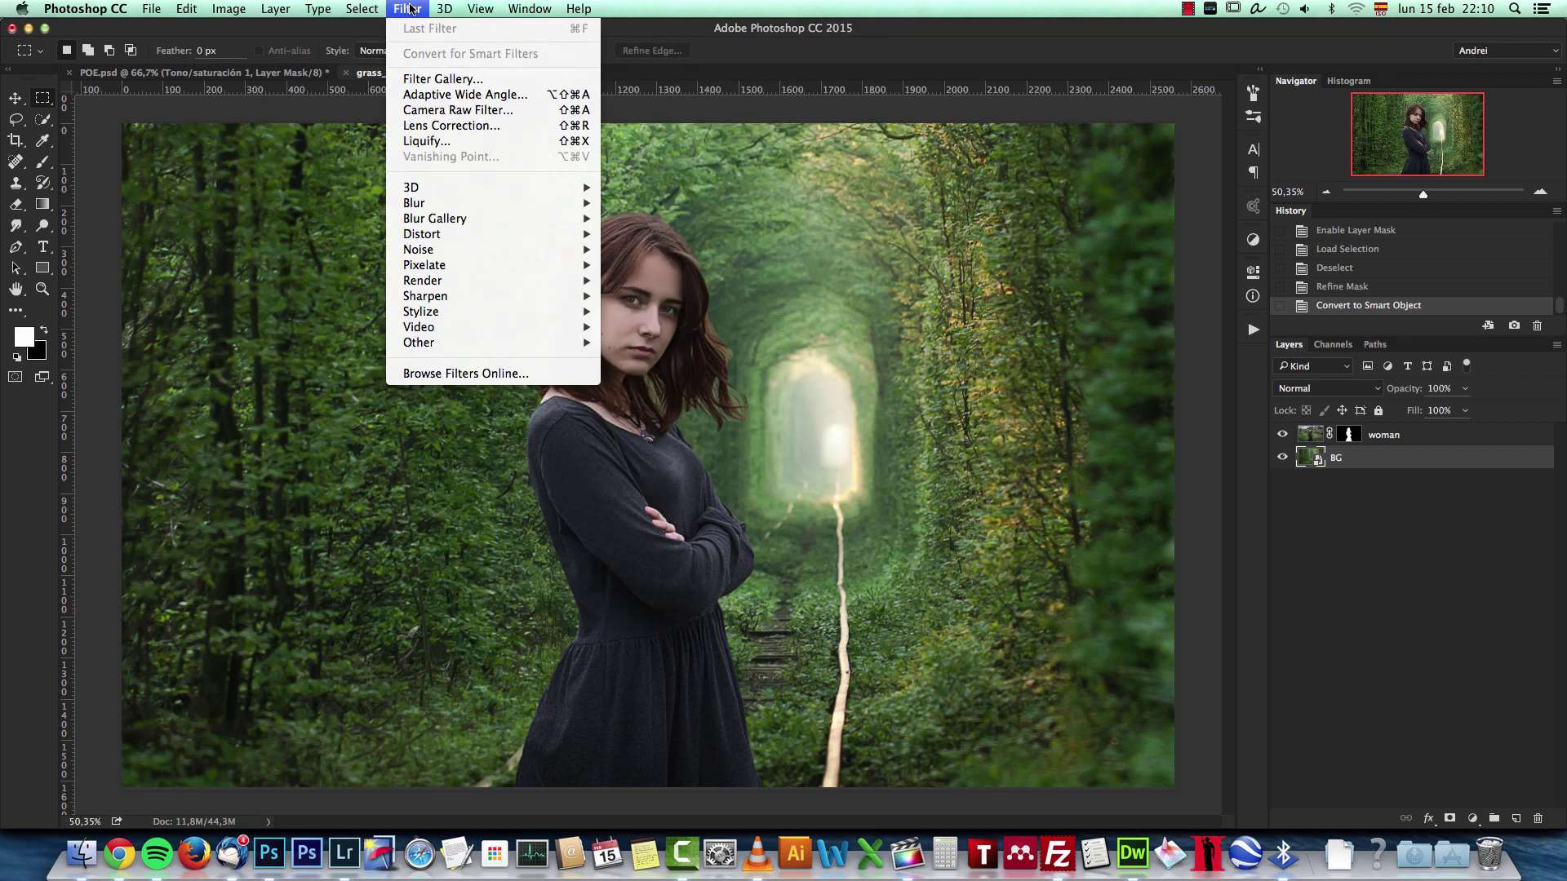
mouse_move(462, 208)
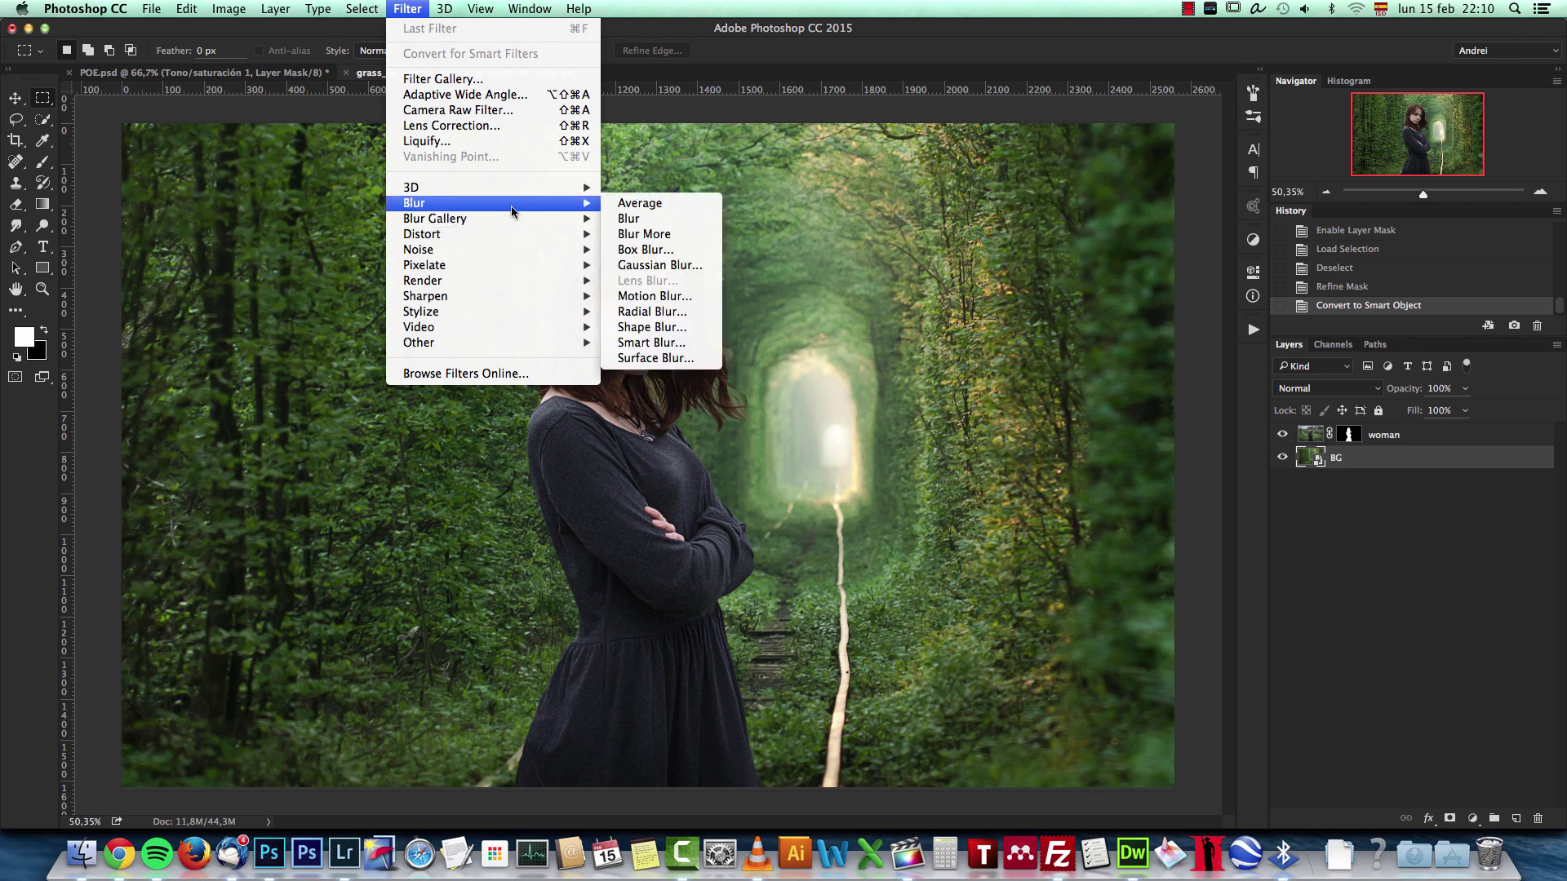
mouse_move(571, 218)
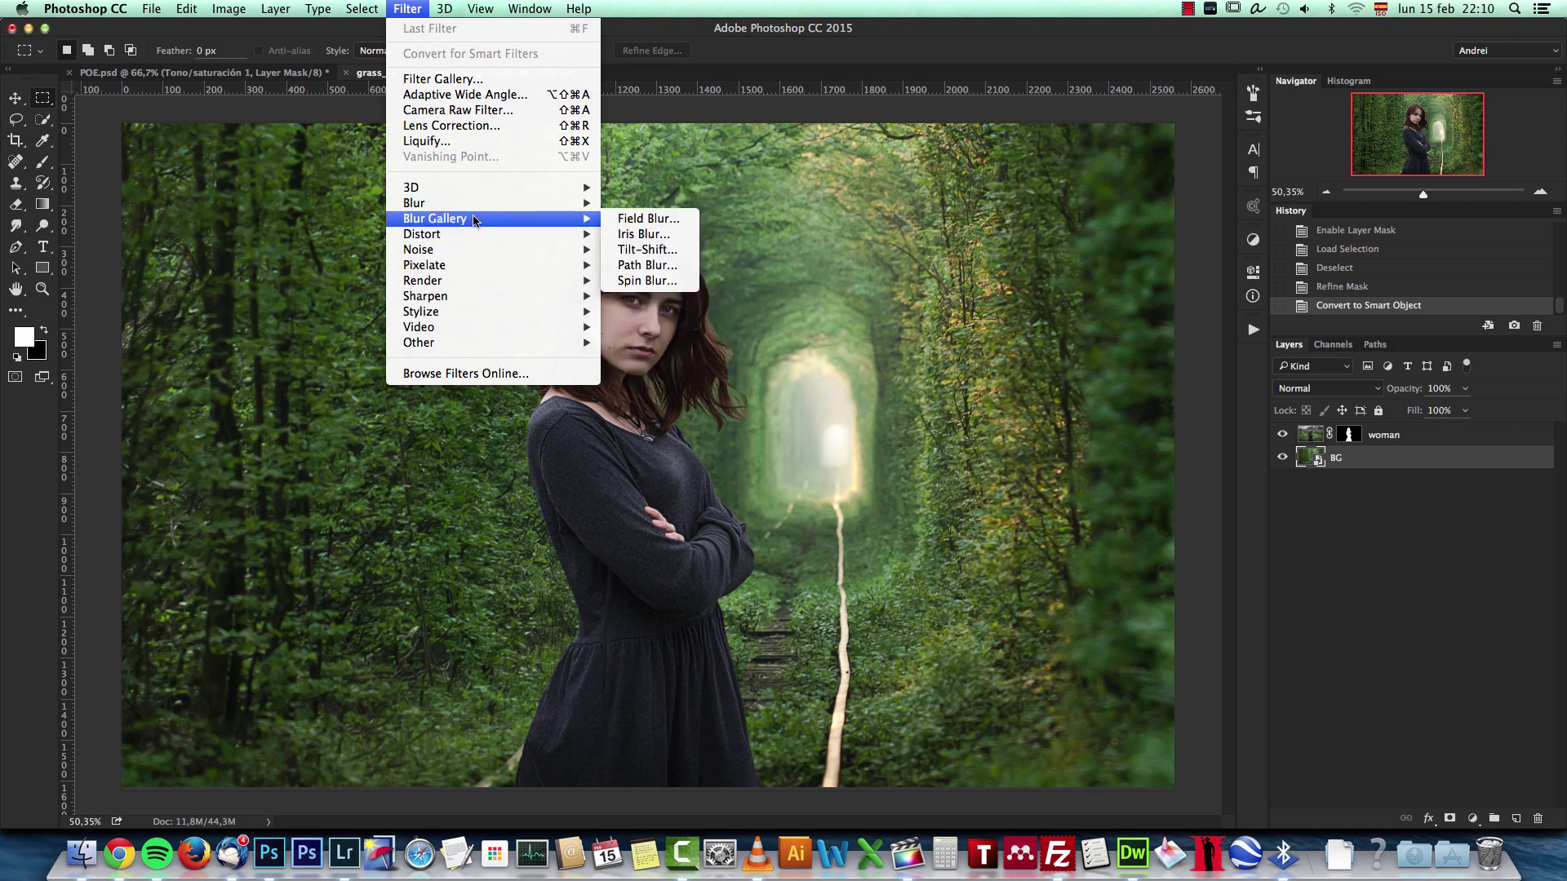
left_click(661, 218)
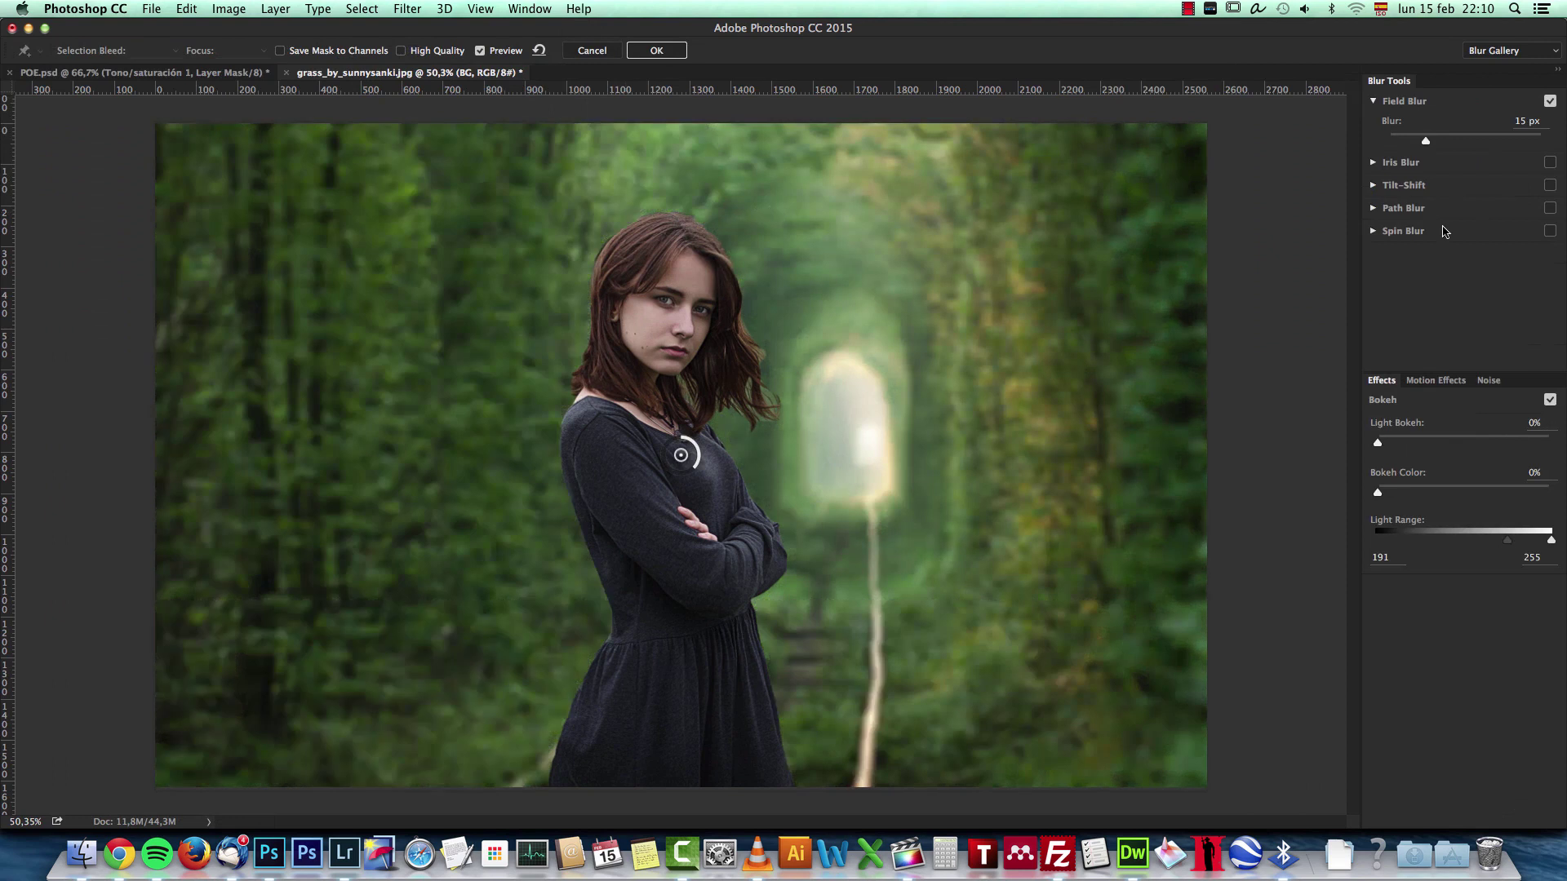
left_click_drag(1430, 145, 1464, 147)
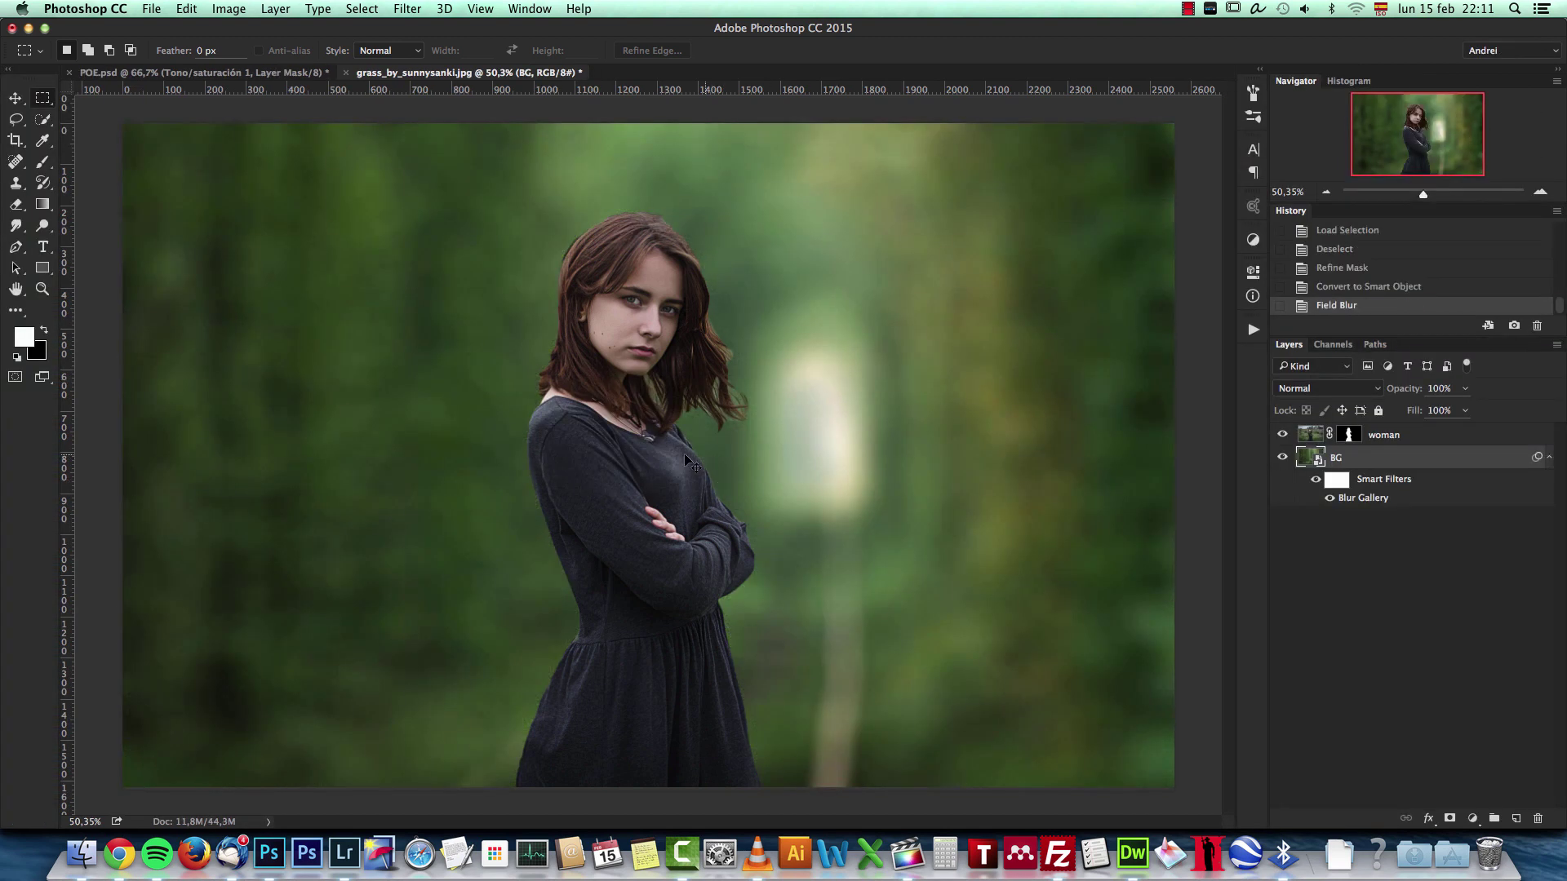
Examine the woman's dress, arm and hair edges against the blurred background
key("super+1")
mouse_move(793, 489)
left_mouse_down()
mouse_move(713, 357)
mouse_move(810, 497)
left_mouse_up()
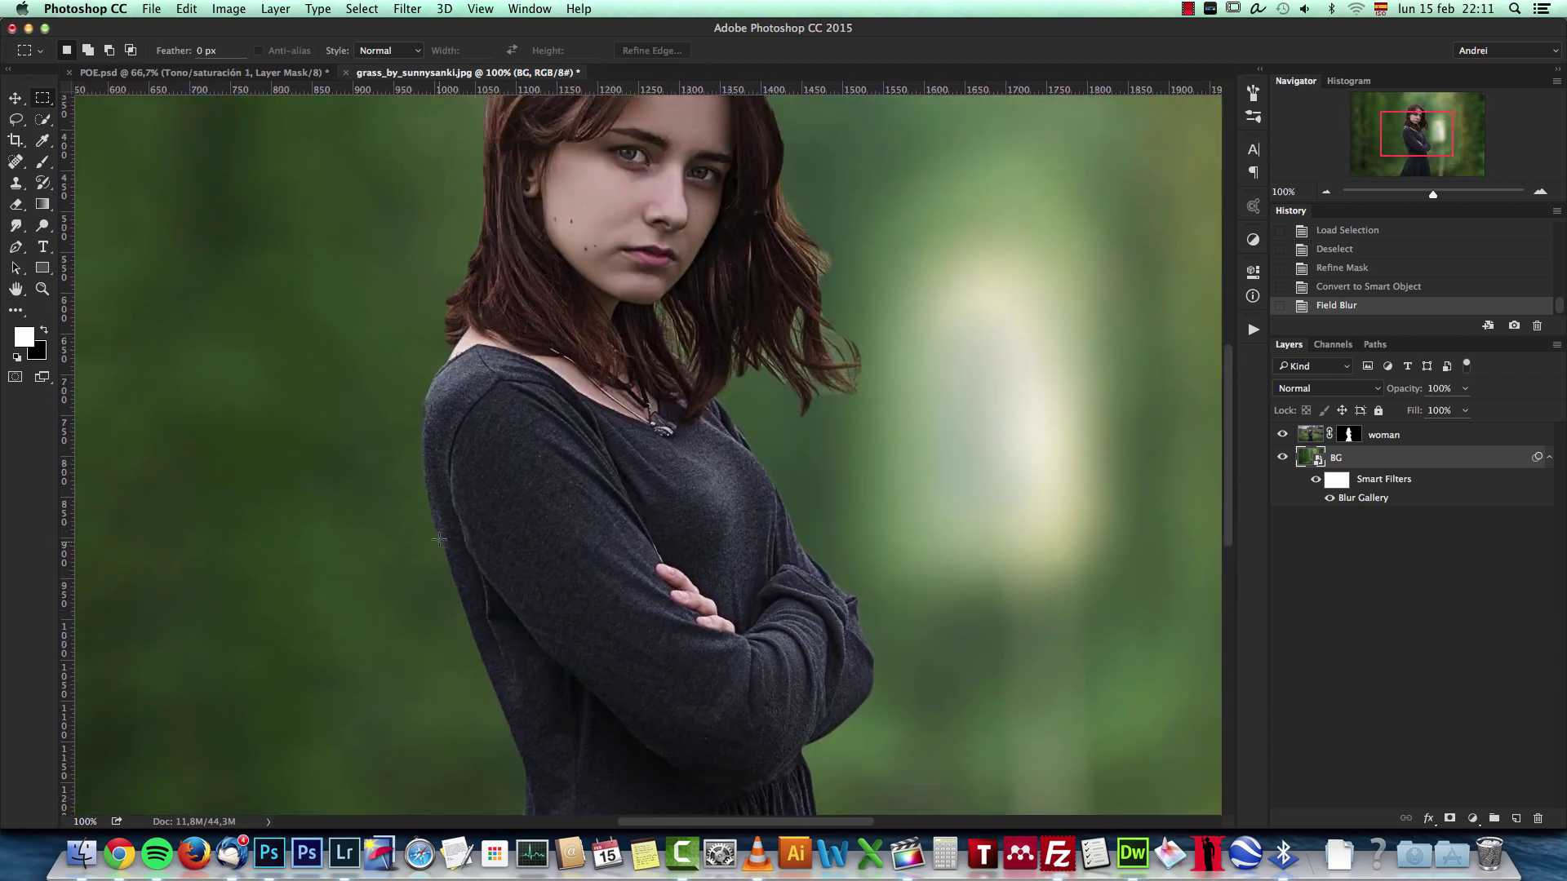
scroll(442, 519, "up", 2)
left_click_drag(531, 678, 482, 395)
left_click_drag(497, 635, 599, 357)
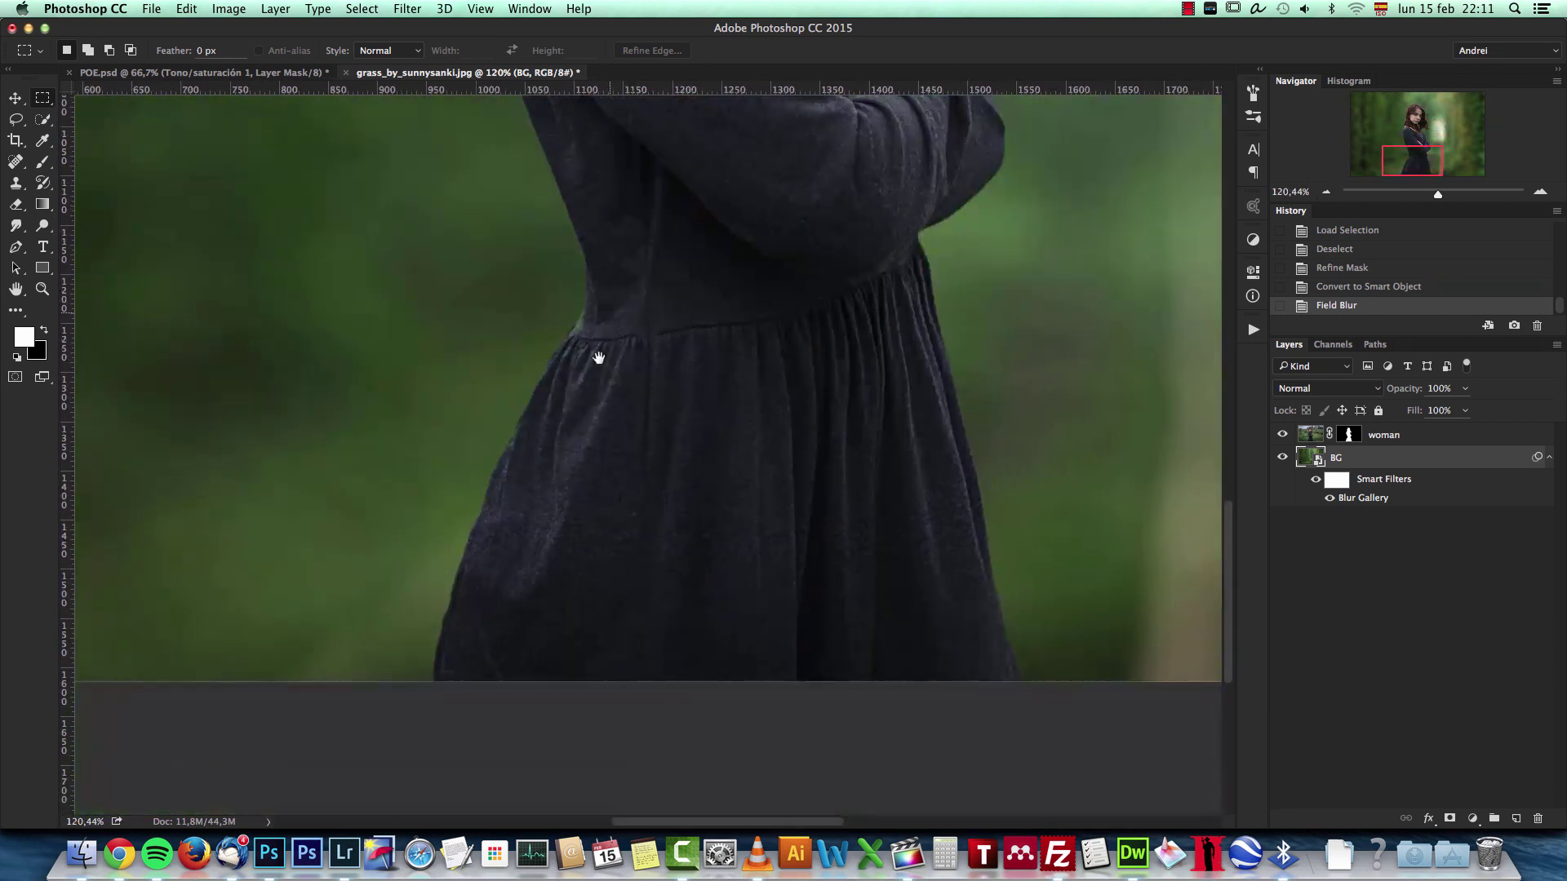
left_click_drag(816, 431, 791, 562)
left_click_drag(861, 267, 750, 529)
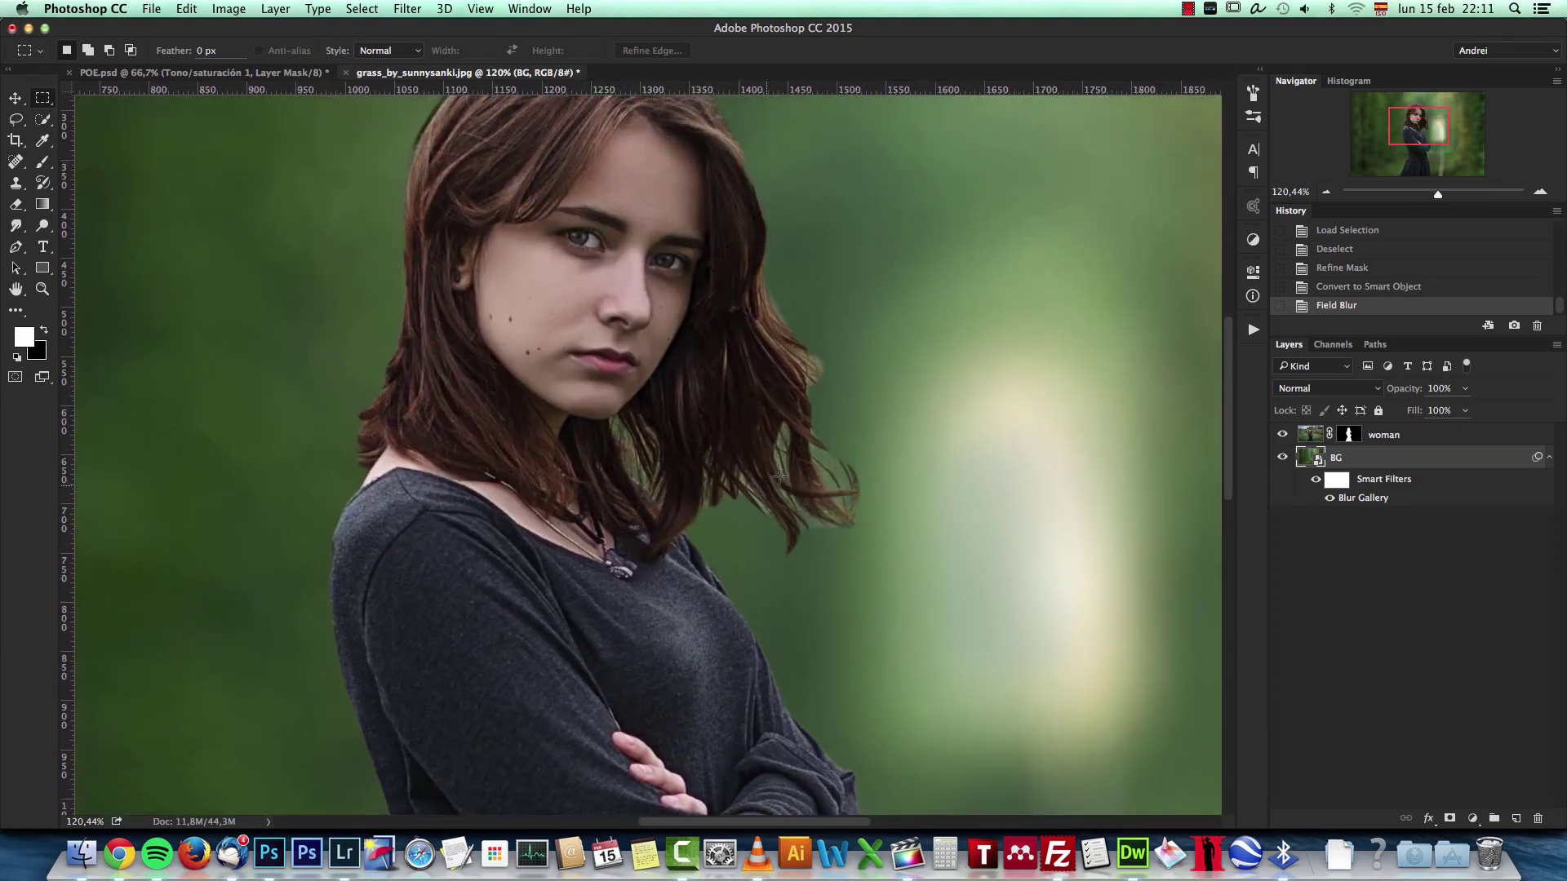
scroll(754, 410, "down", 2)
left_click_drag(881, 385, 876, 448)
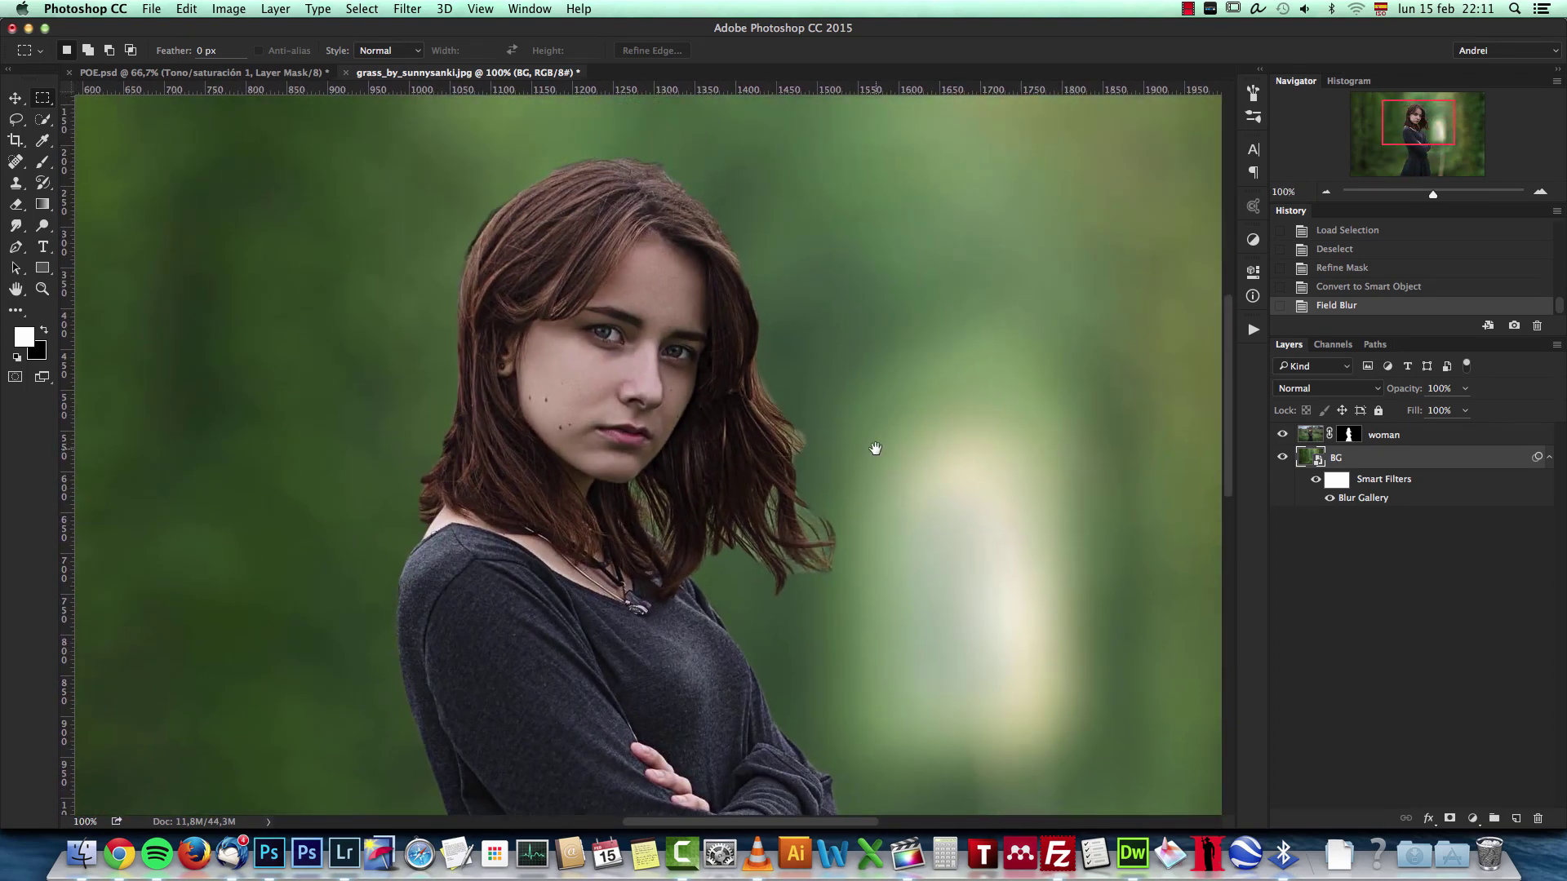
Start refining the woman's layer mask and paint the size 35 refine-radius brush along the hair edge facing the bright opening
right_click(1348, 435)
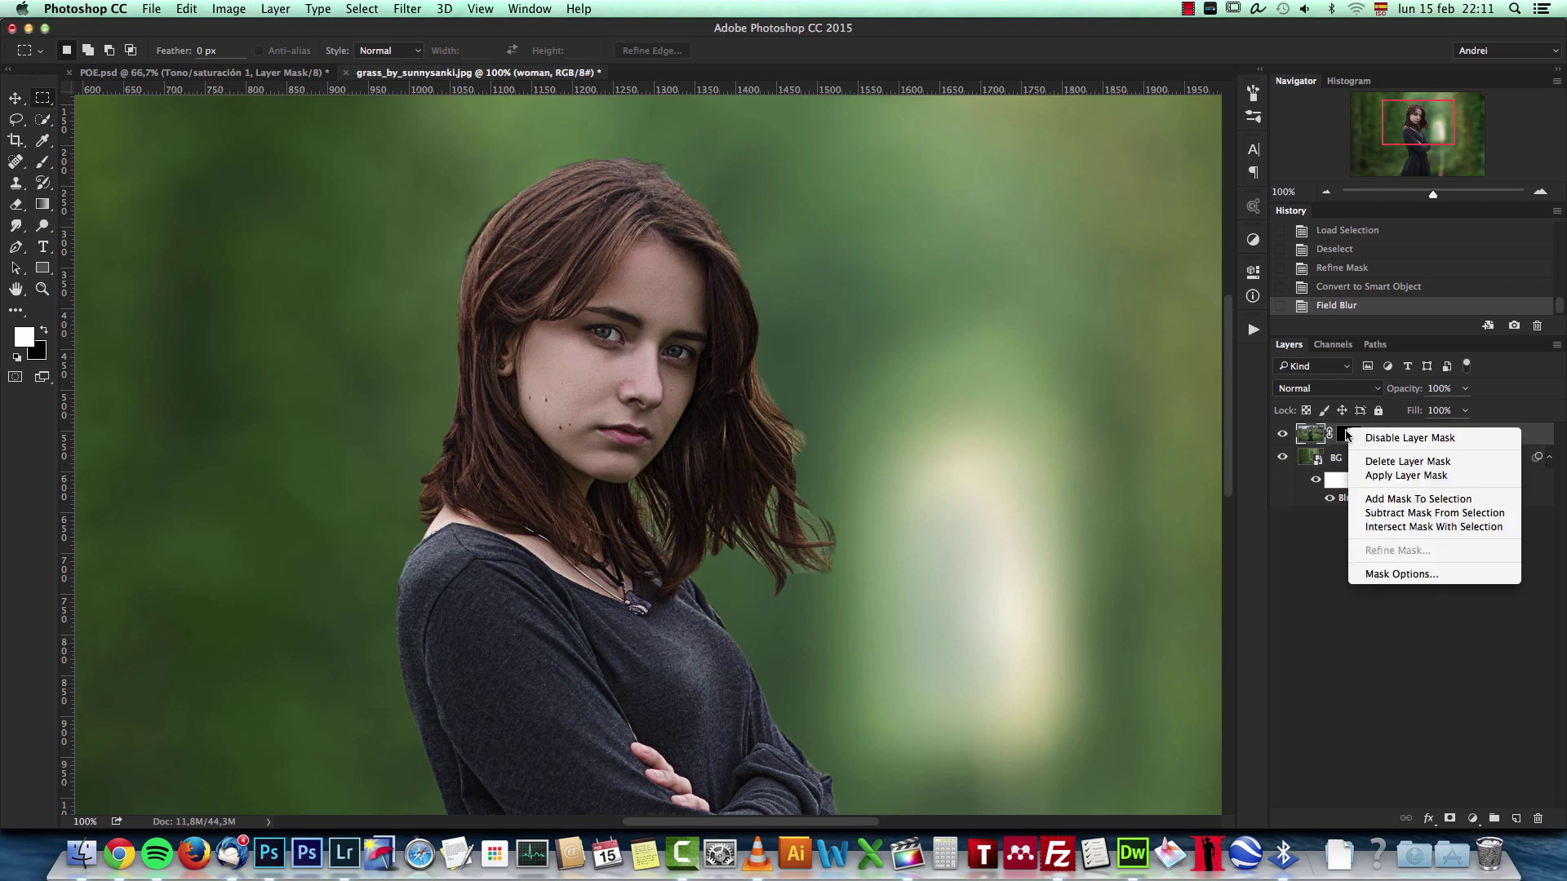
left_click(1314, 511)
double_click(1350, 436)
left_click(1350, 438)
right_click(1350, 438)
left_click(1298, 420)
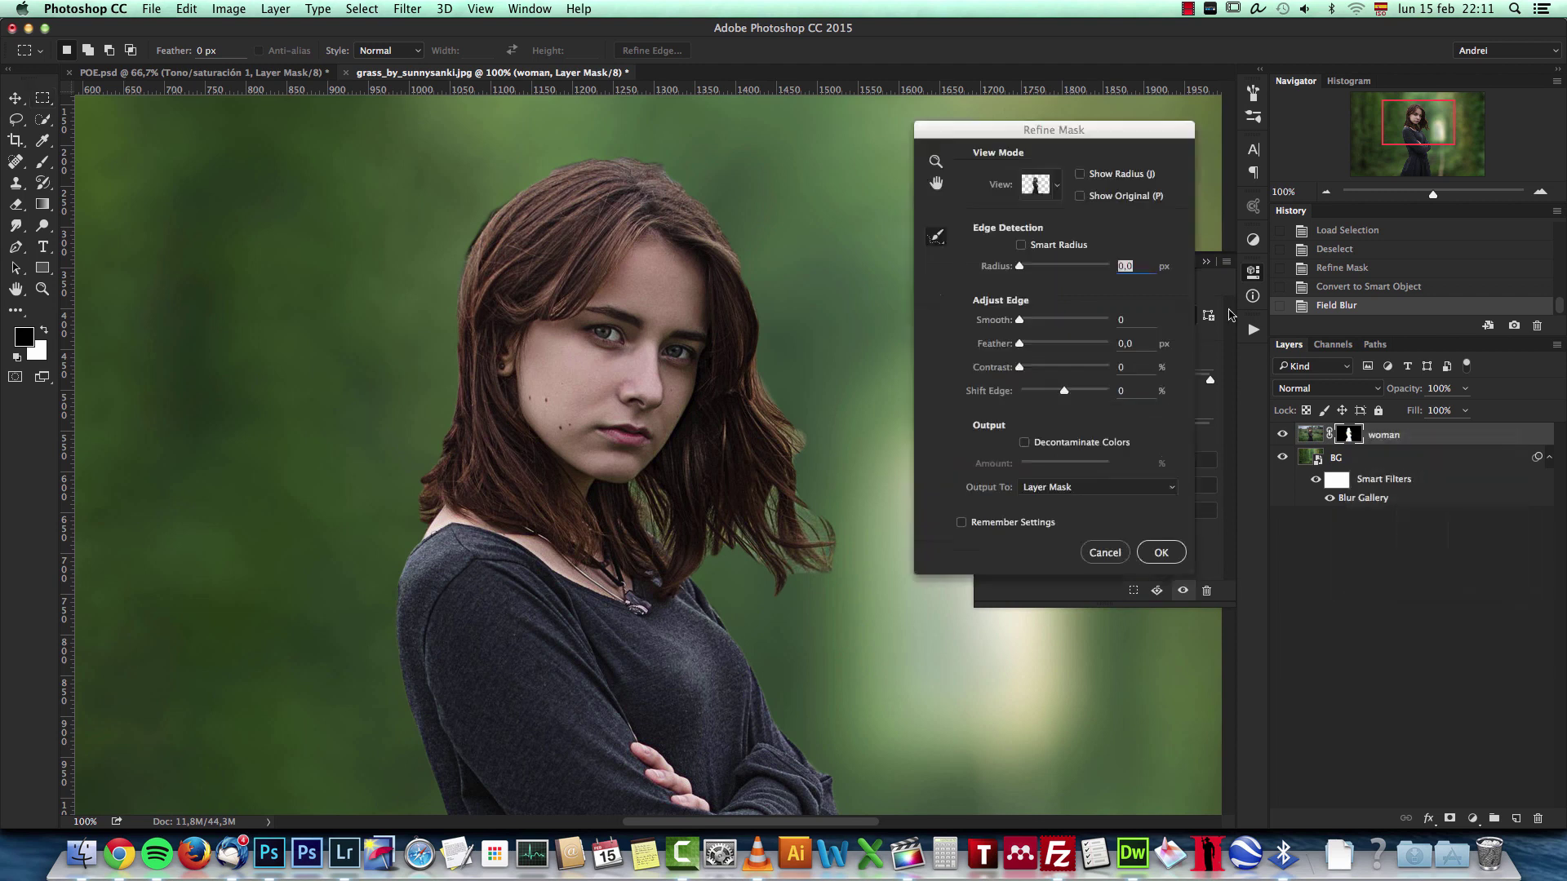
left_click_drag(836, 488, 724, 393)
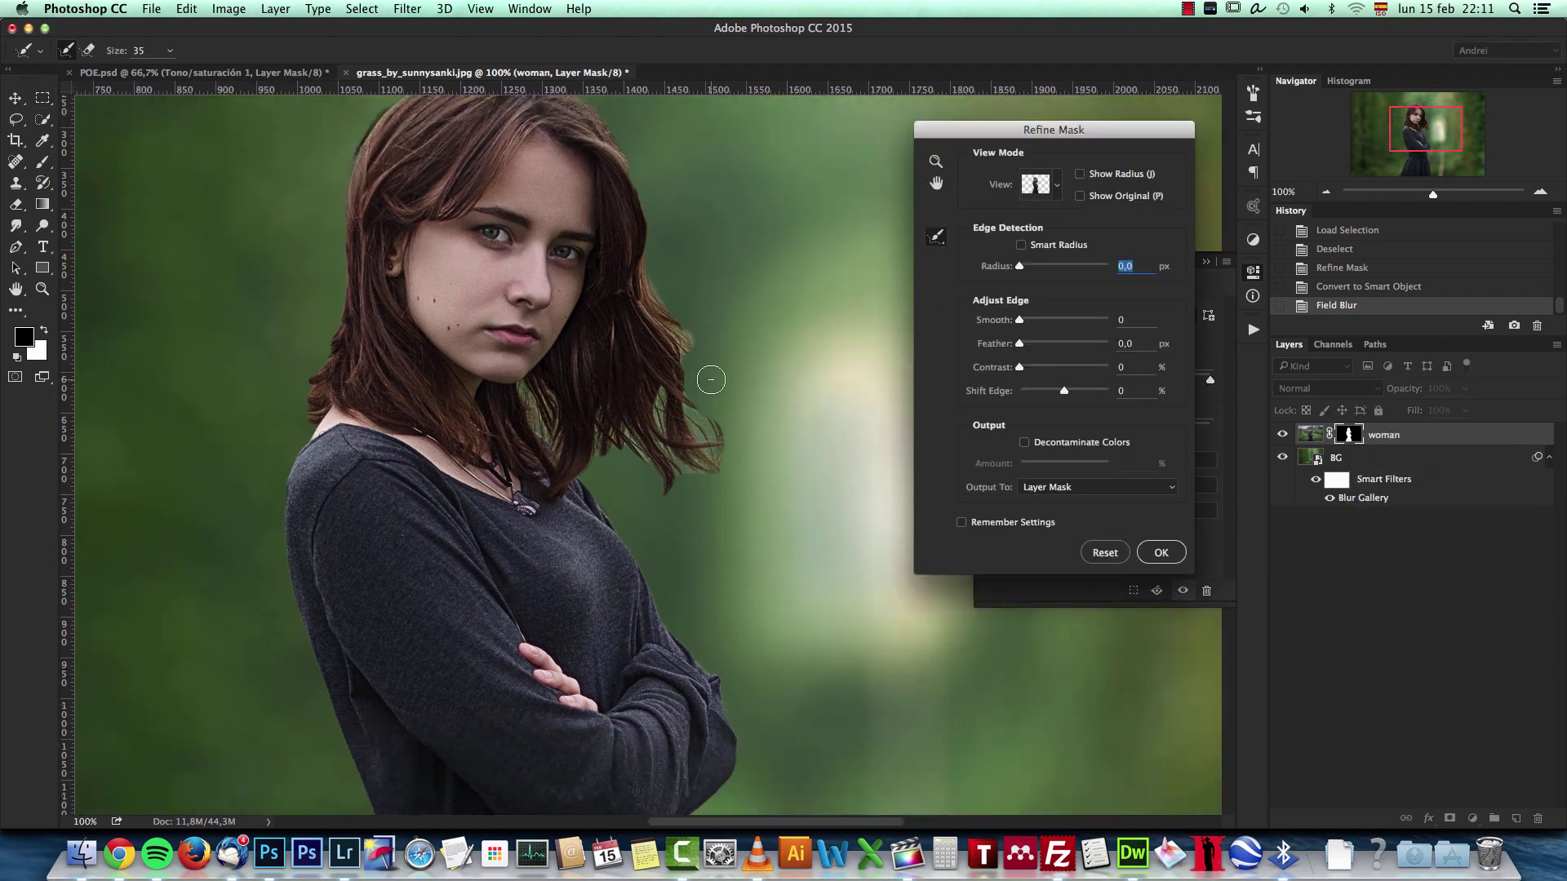
scroll(709, 382, "up", 2)
mouse_move(637, 259)
left_mouse_down()
mouse_move(676, 326)
mouse_move(678, 365)
mouse_move(684, 351)
mouse_move(709, 369)
mouse_move(686, 330)
mouse_move(729, 362)
mouse_move(742, 347)
mouse_move(685, 357)
mouse_move(729, 364)
mouse_move(679, 377)
mouse_move(730, 451)
left_mouse_up()
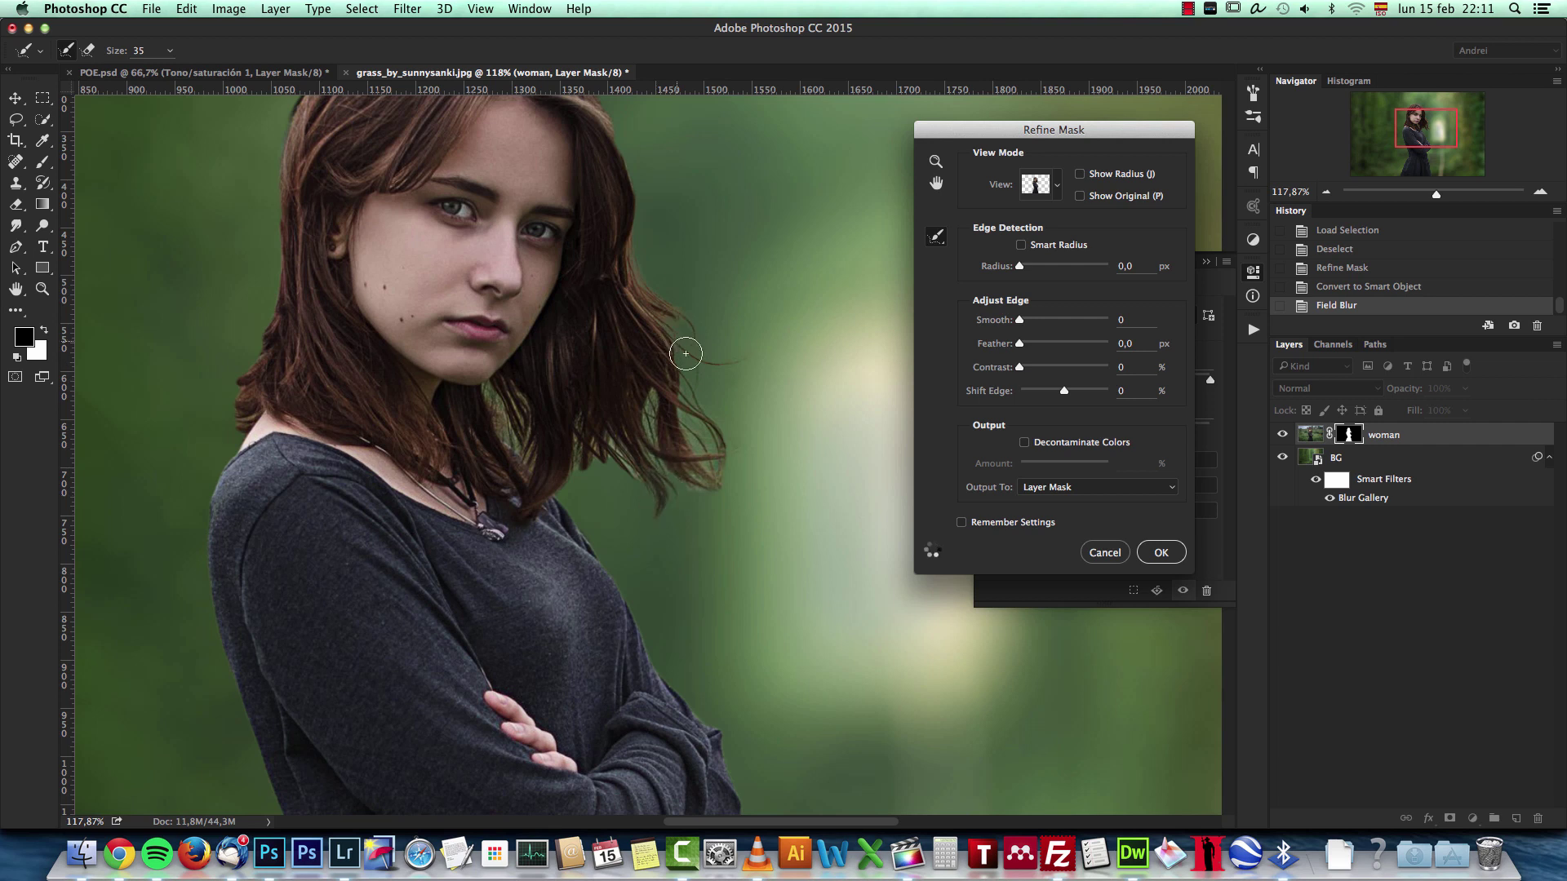
mouse_move(728, 503)
left_mouse_down()
mouse_move(698, 486)
mouse_move(739, 426)
mouse_move(718, 517)
mouse_move(672, 475)
mouse_move(670, 489)
left_mouse_up()
left_click_drag(623, 468, 618, 463)
mouse_move(665, 324)
left_mouse_down()
mouse_move(663, 447)
mouse_move(683, 371)
mouse_move(657, 324)
mouse_move(673, 382)
left_mouse_up()
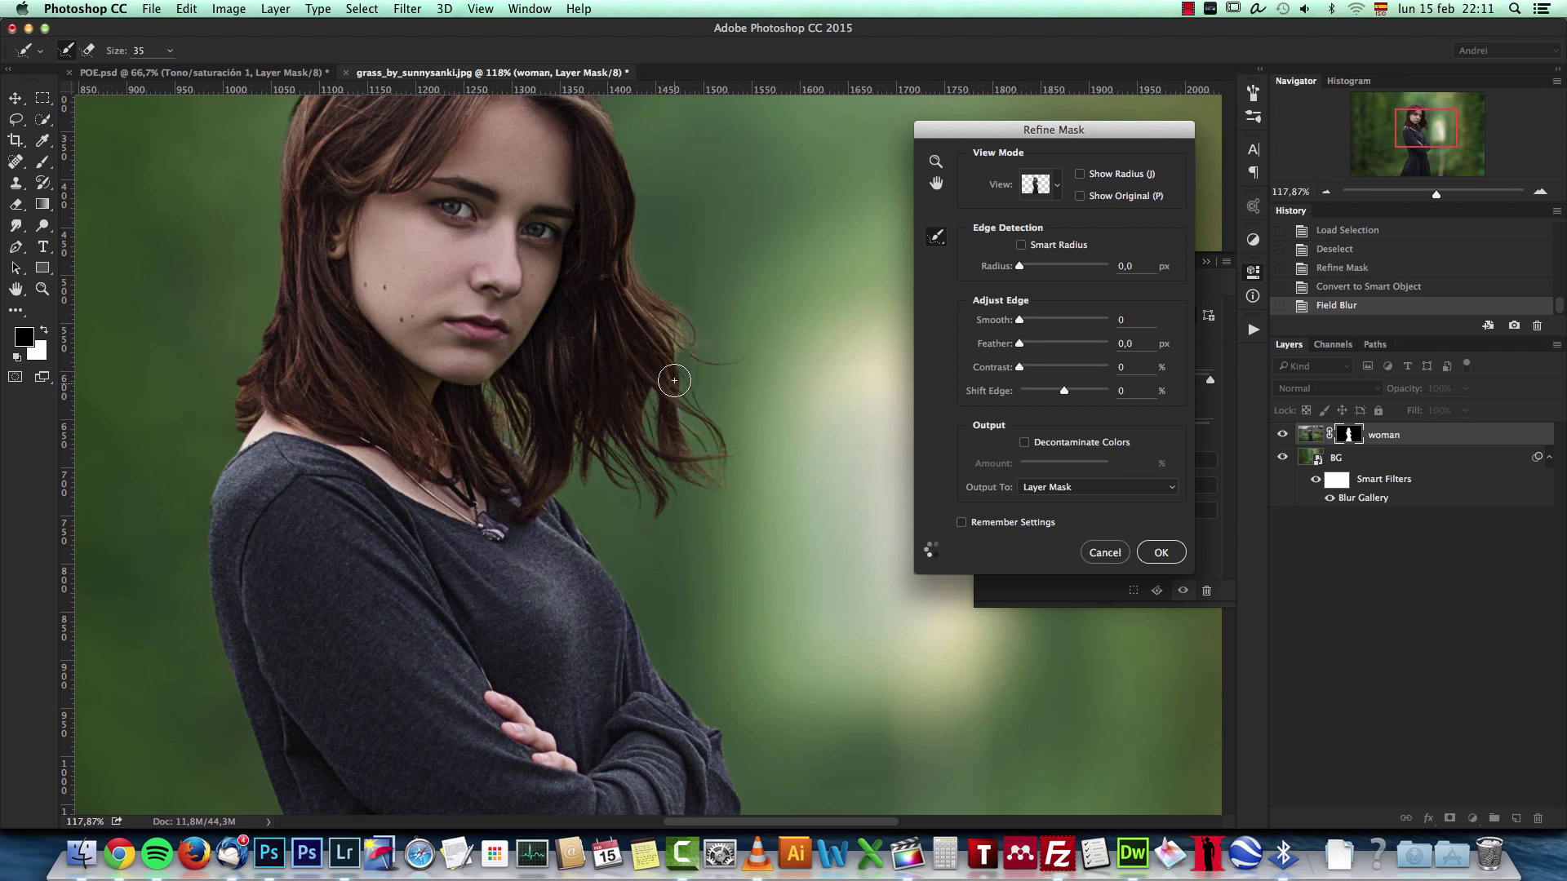
Brush the refine radius over the loose outer strands at the woman's hair tips to recover the fine hairs
scroll(687, 360, "up", 3)
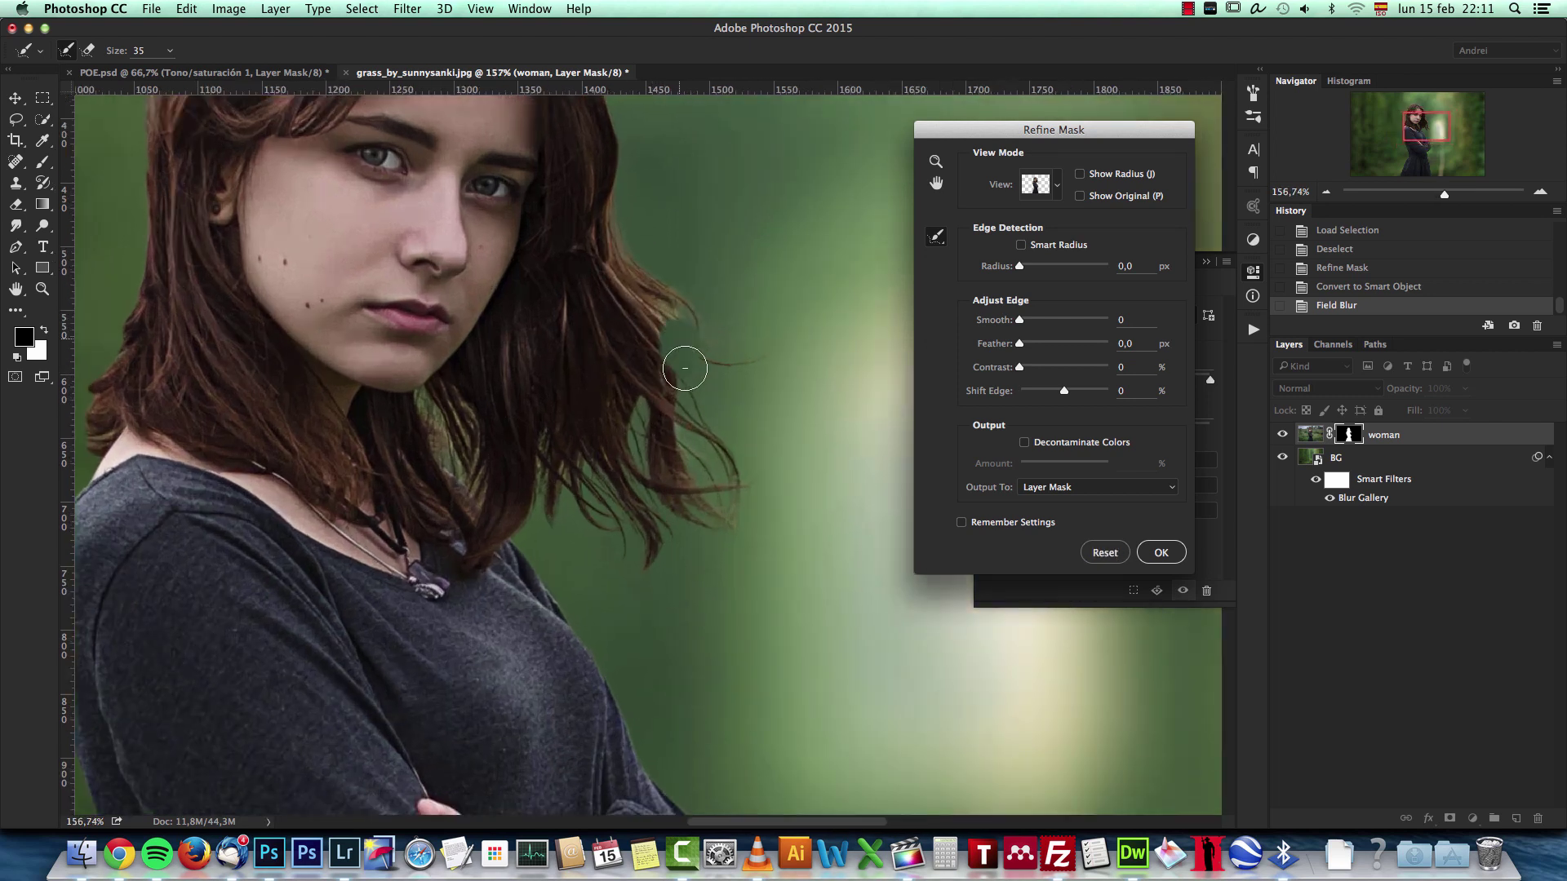
mouse_move(668, 326)
left_mouse_down()
mouse_move(704, 421)
mouse_move(679, 369)
mouse_move(693, 444)
left_mouse_up()
left_click_drag(691, 357, 710, 443)
mouse_move(752, 366)
left_mouse_down()
mouse_move(671, 377)
mouse_move(736, 466)
left_mouse_up()
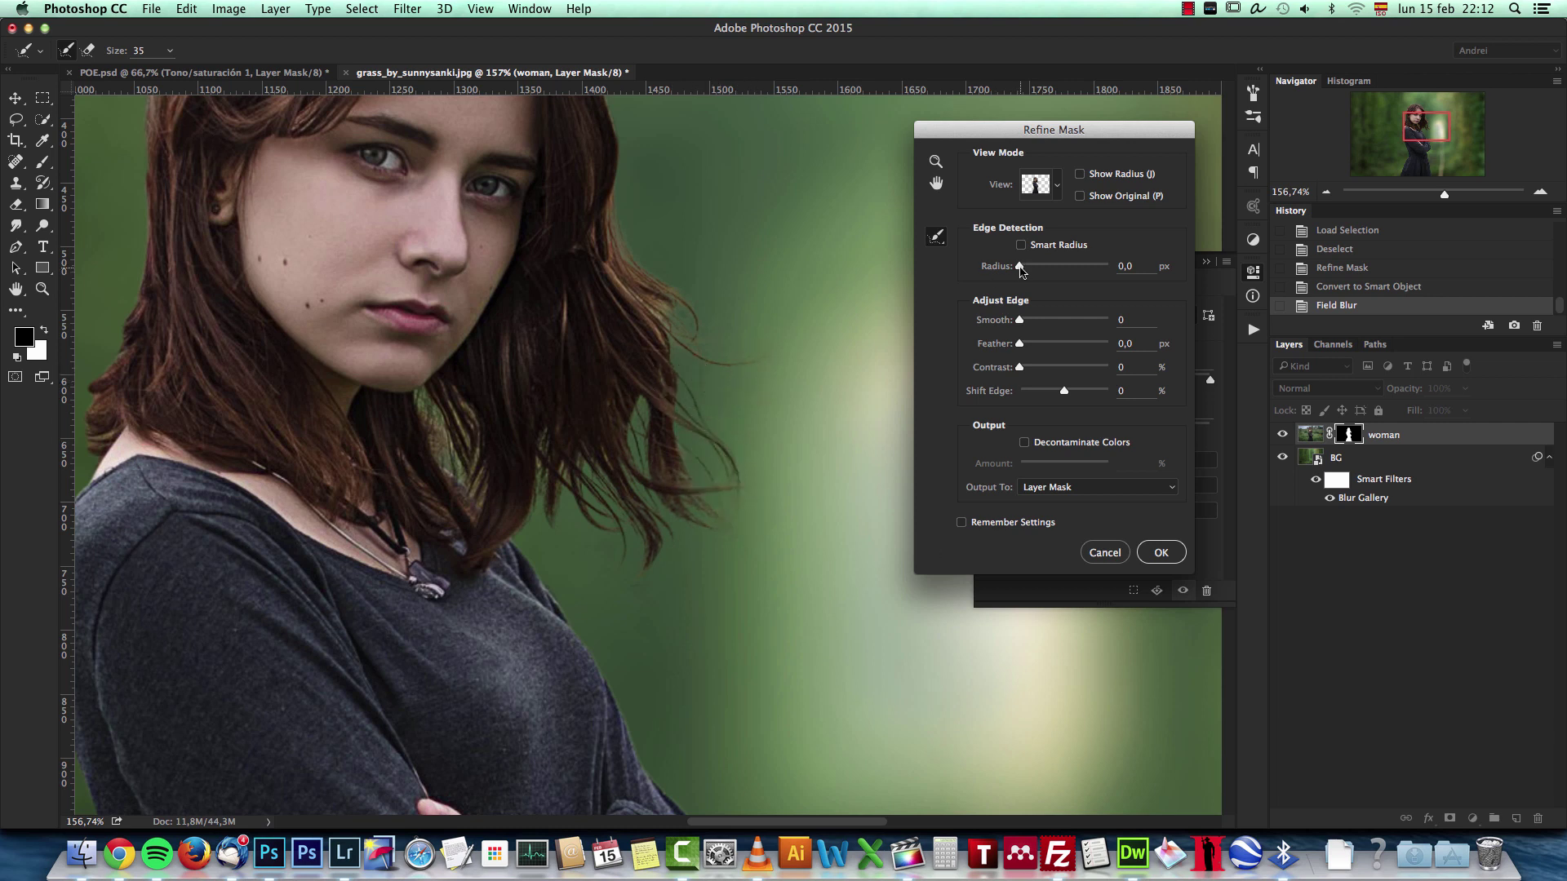
Enable Smart Radius with a 2.2 px radius, check the body edges, and apply the refinement to the woman's layer mask
left_click_drag(1019, 266, 1025, 266)
scroll(735, 482, "left", 4)
scroll(735, 481, "down", 2)
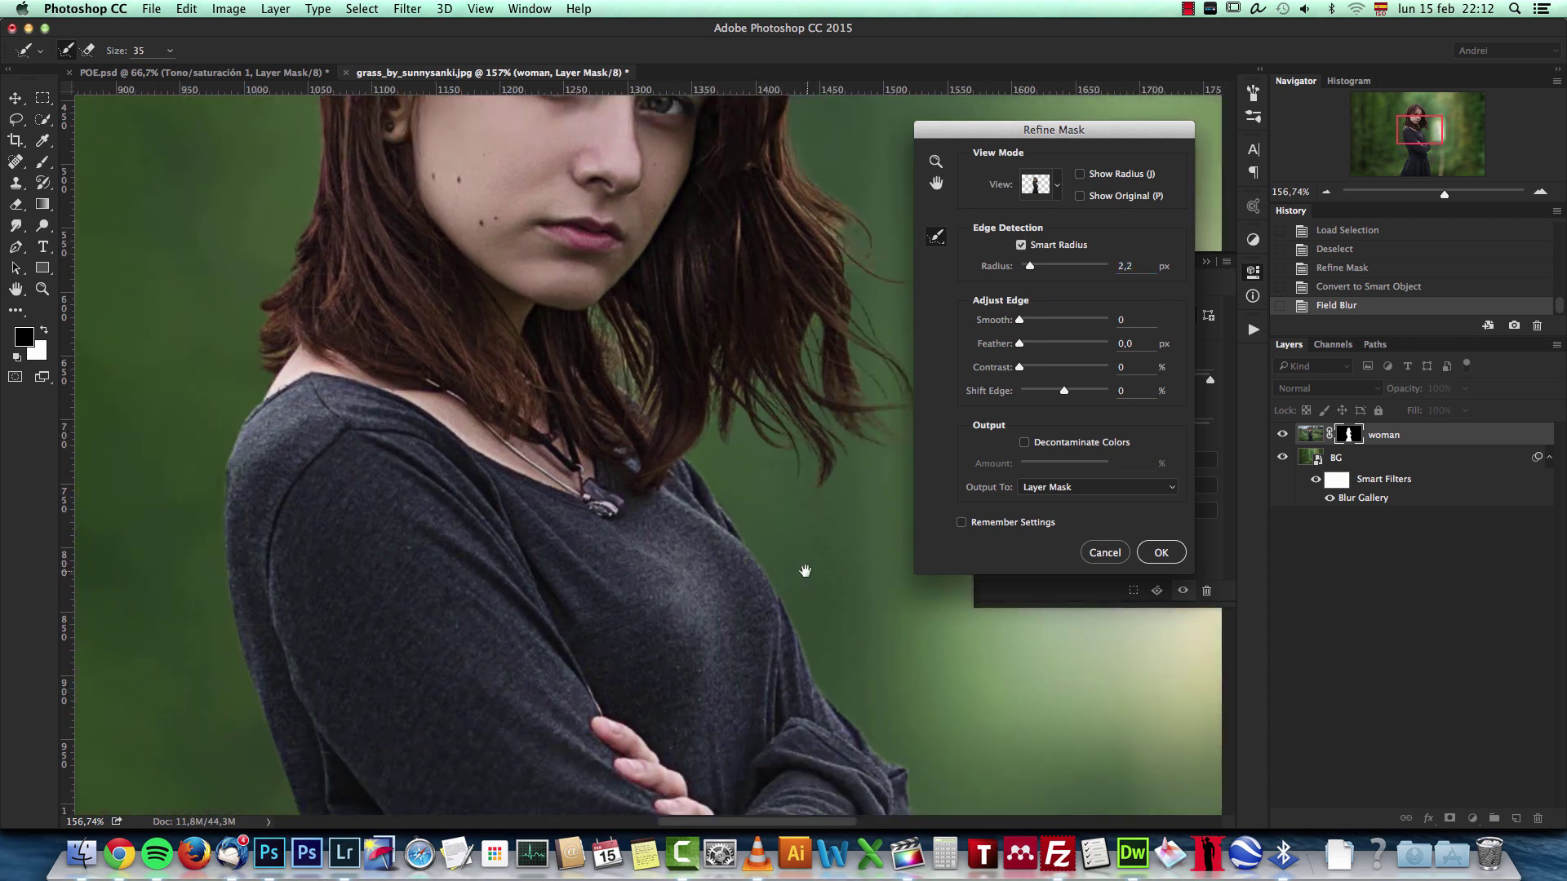
left_click_drag(804, 558, 683, 357)
left_click_drag(608, 636, 700, 375)
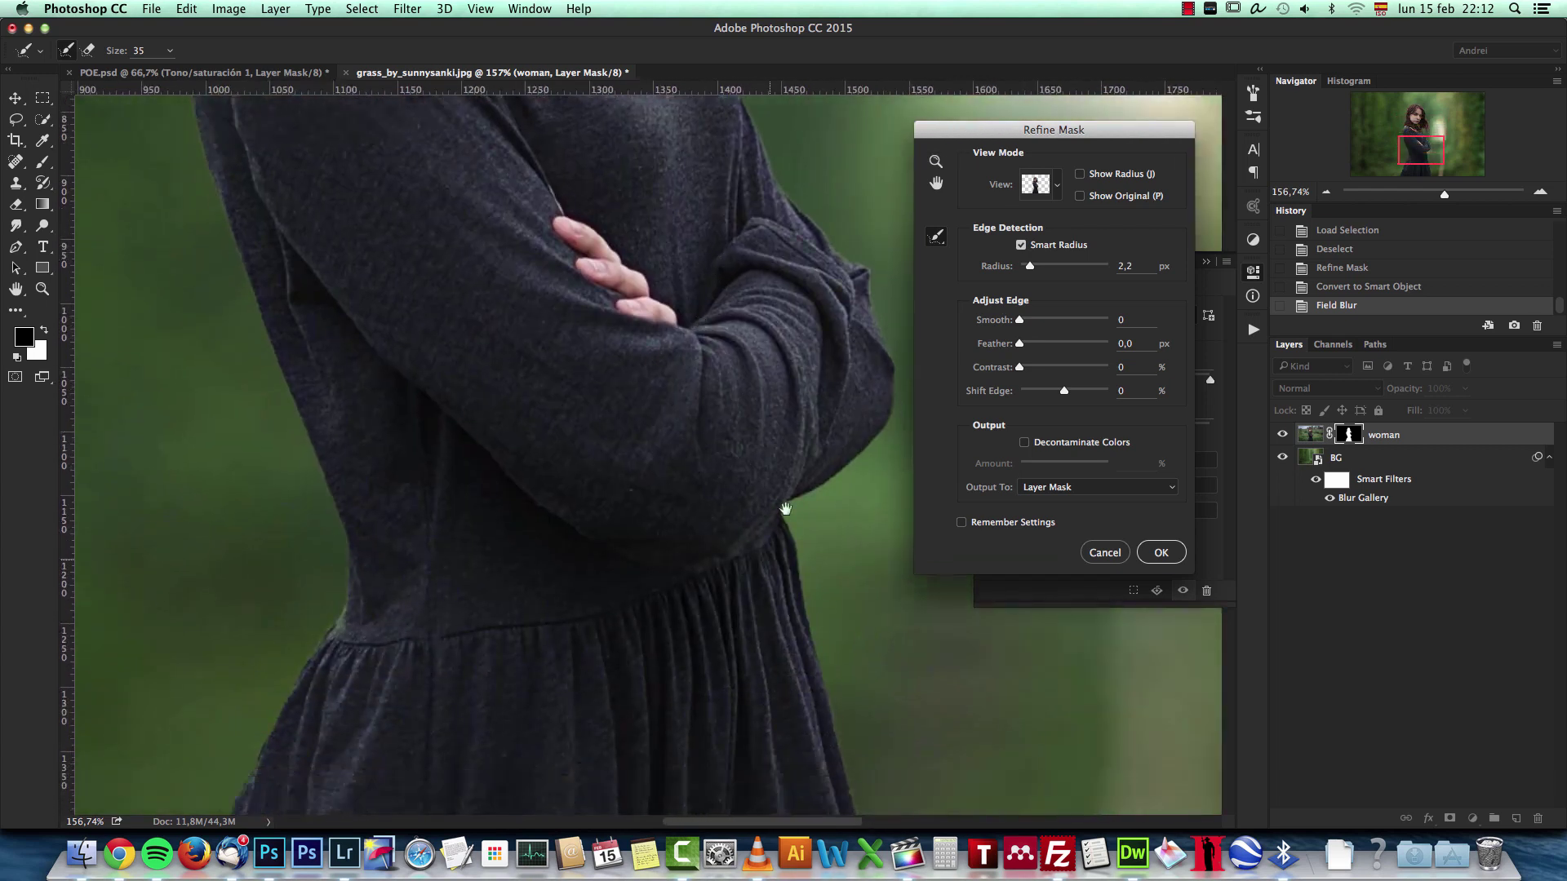
left_click_drag(768, 557, 829, 470)
mouse_move(781, 601)
left_mouse_down()
mouse_move(609, 500)
mouse_move(600, 427)
left_mouse_up()
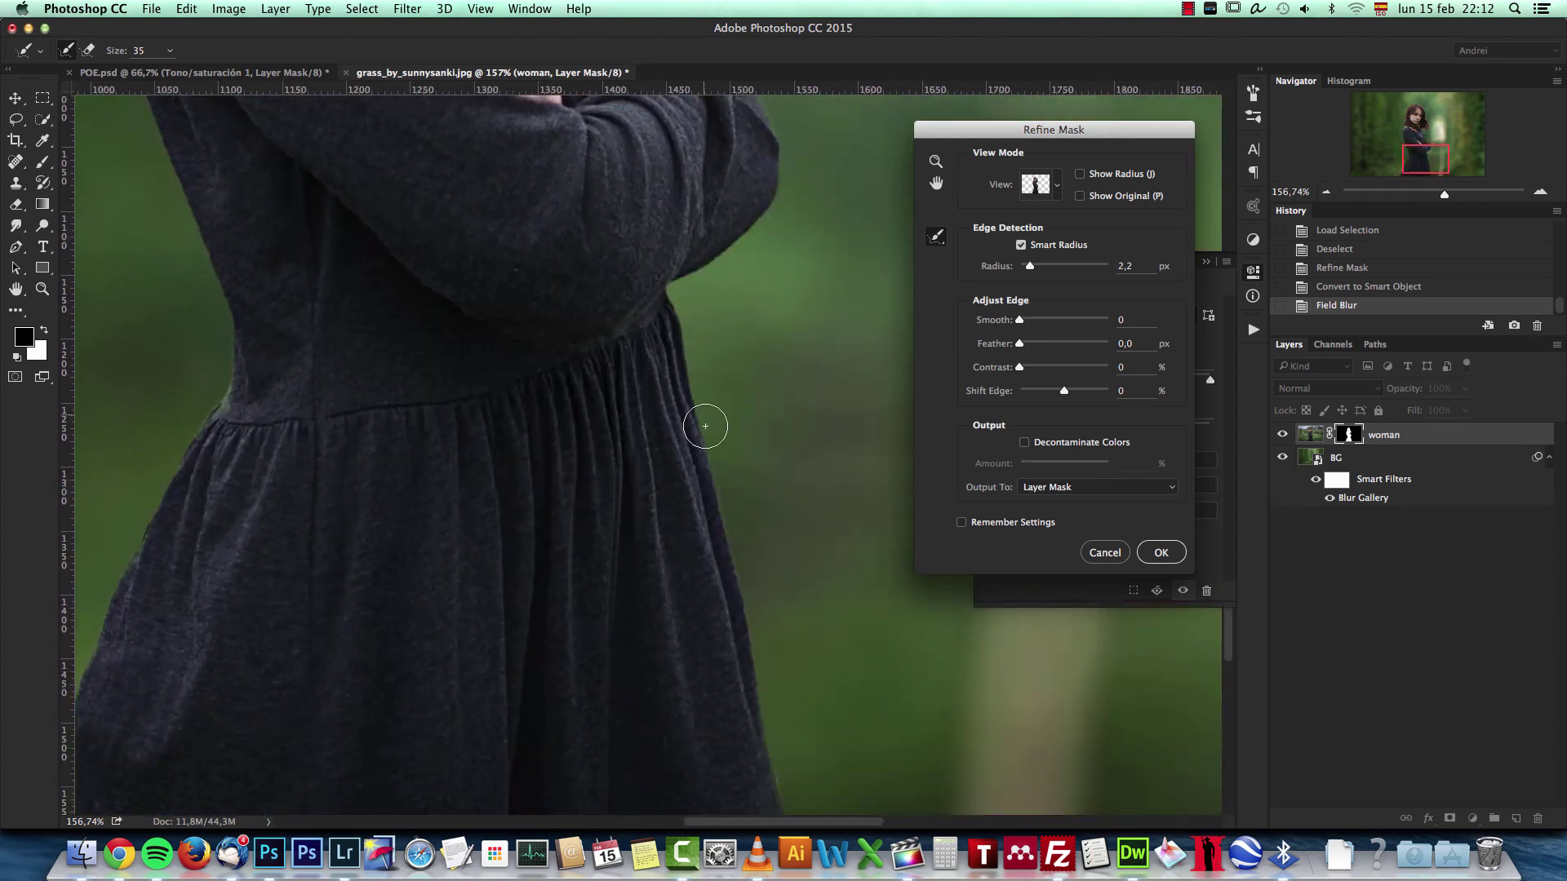
left_click_drag(767, 468, 790, 644)
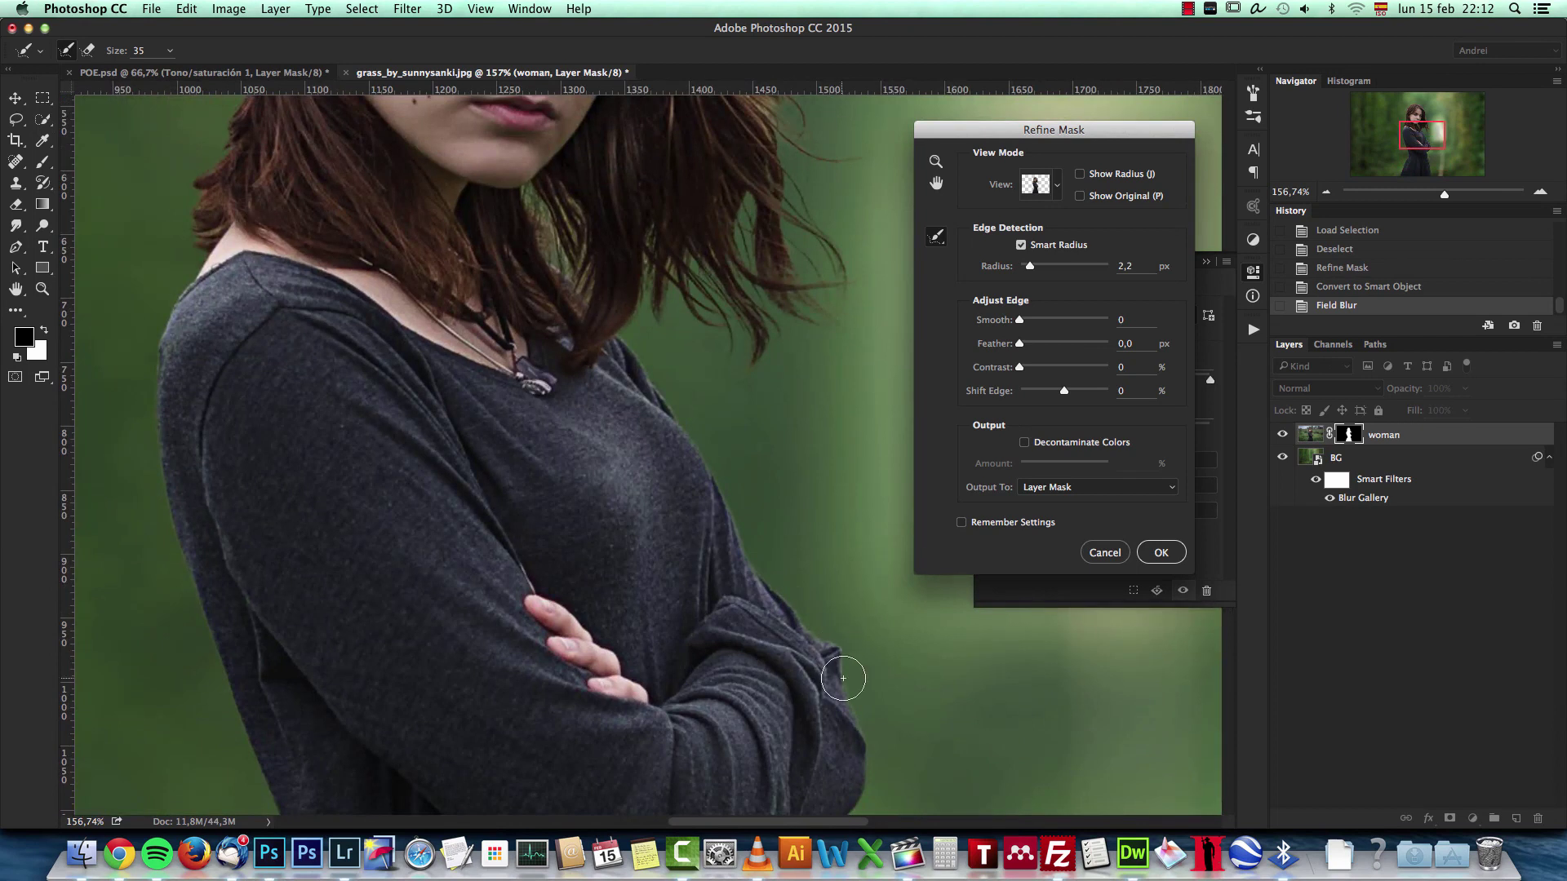
left_click_drag(738, 450, 734, 602)
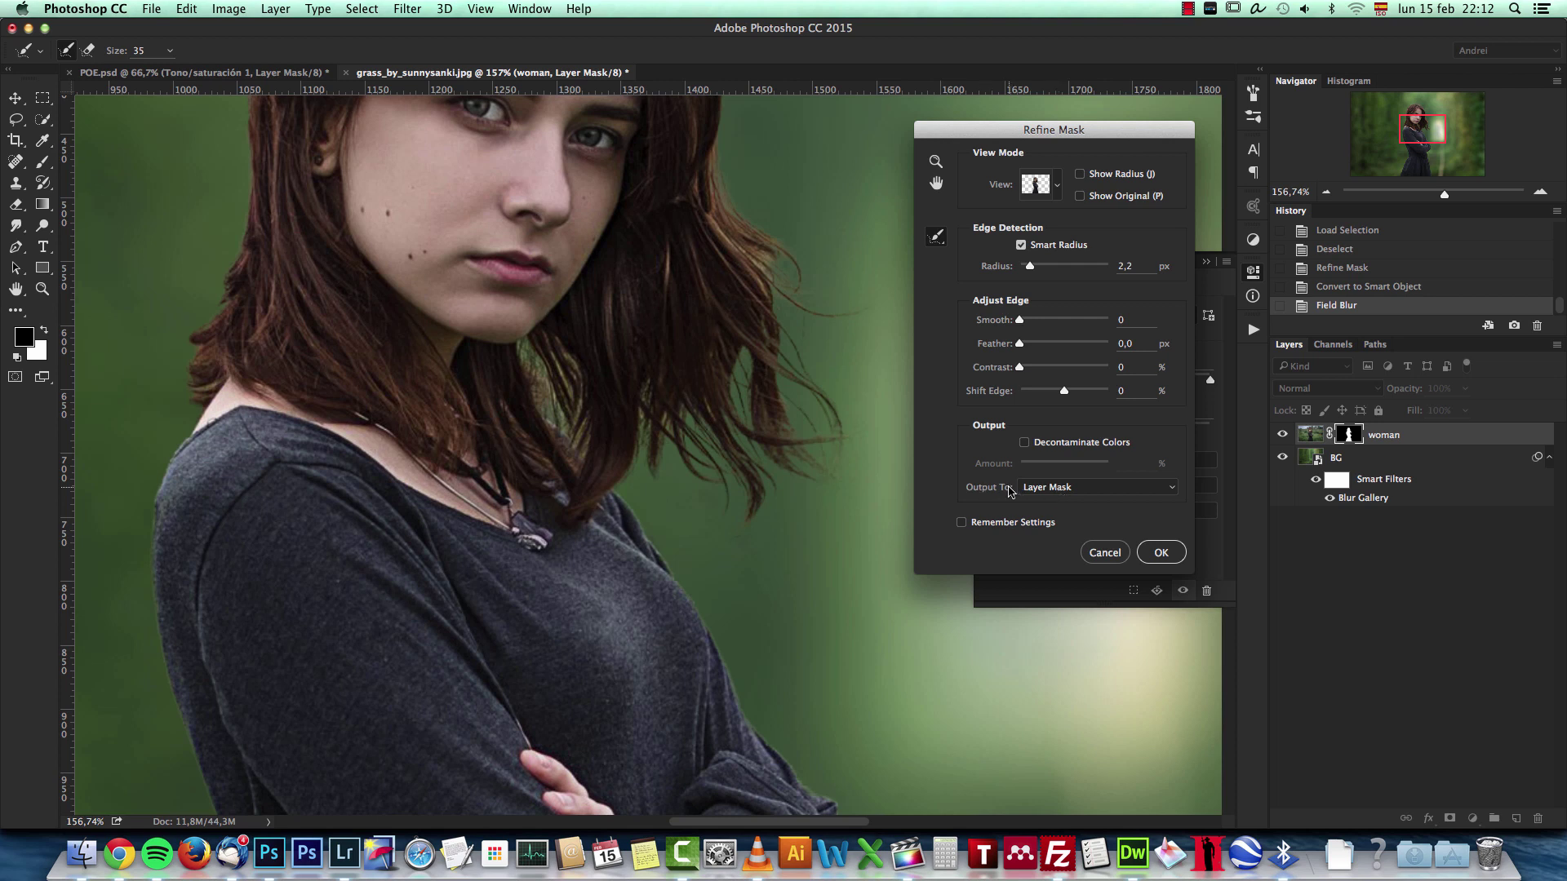
left_click(1162, 553)
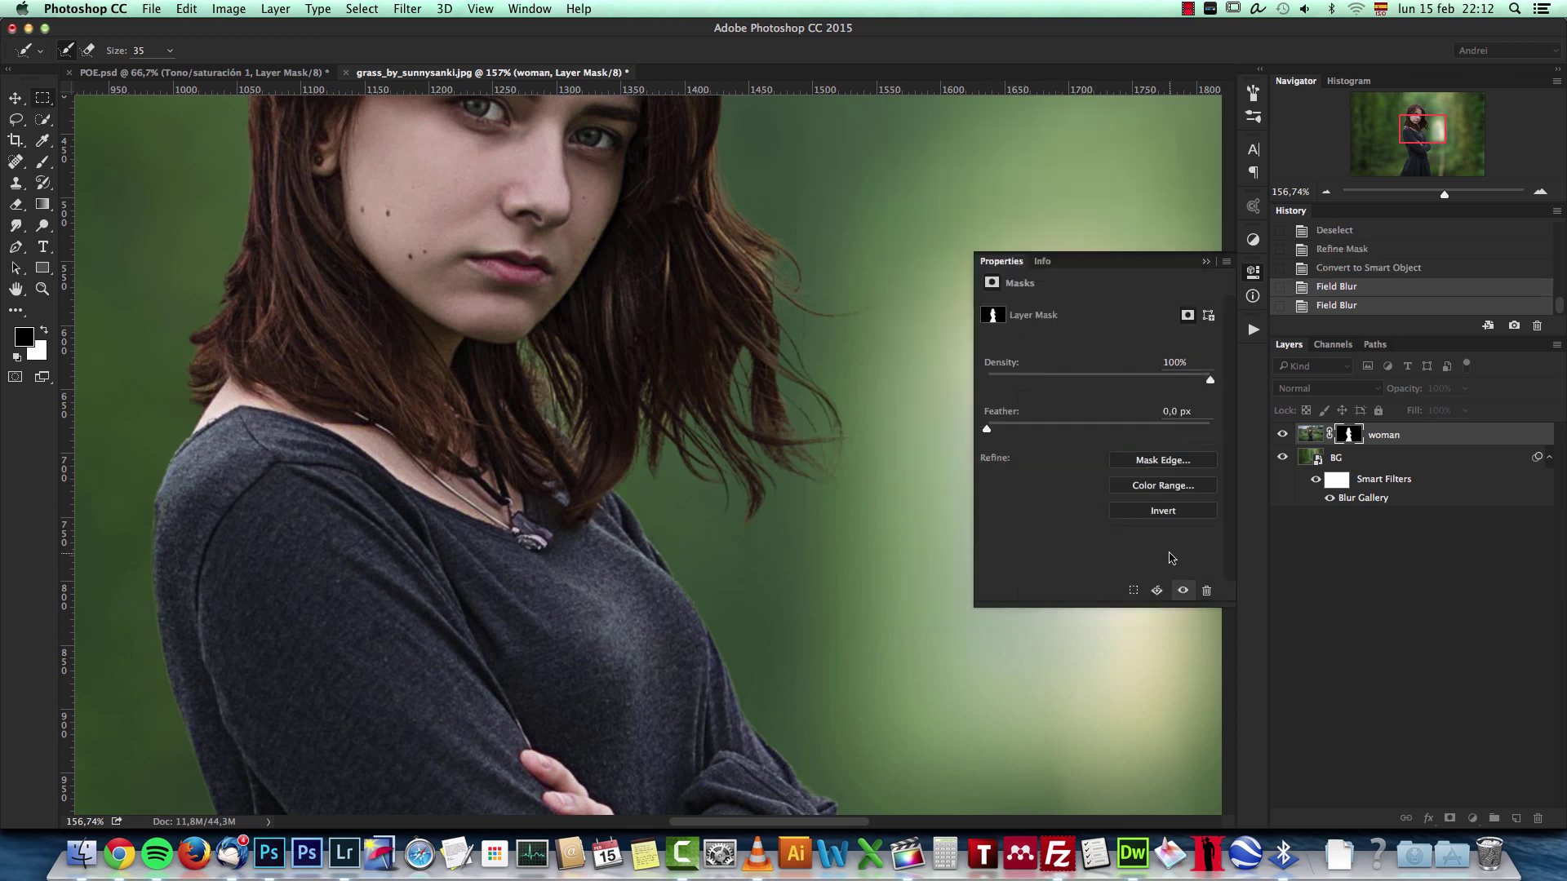
Collapse the mask properties and paint white on the woman's mask with a size 30 brush at 30% opacity over the loose outer strand
left_click(1205, 265)
key("super+1")
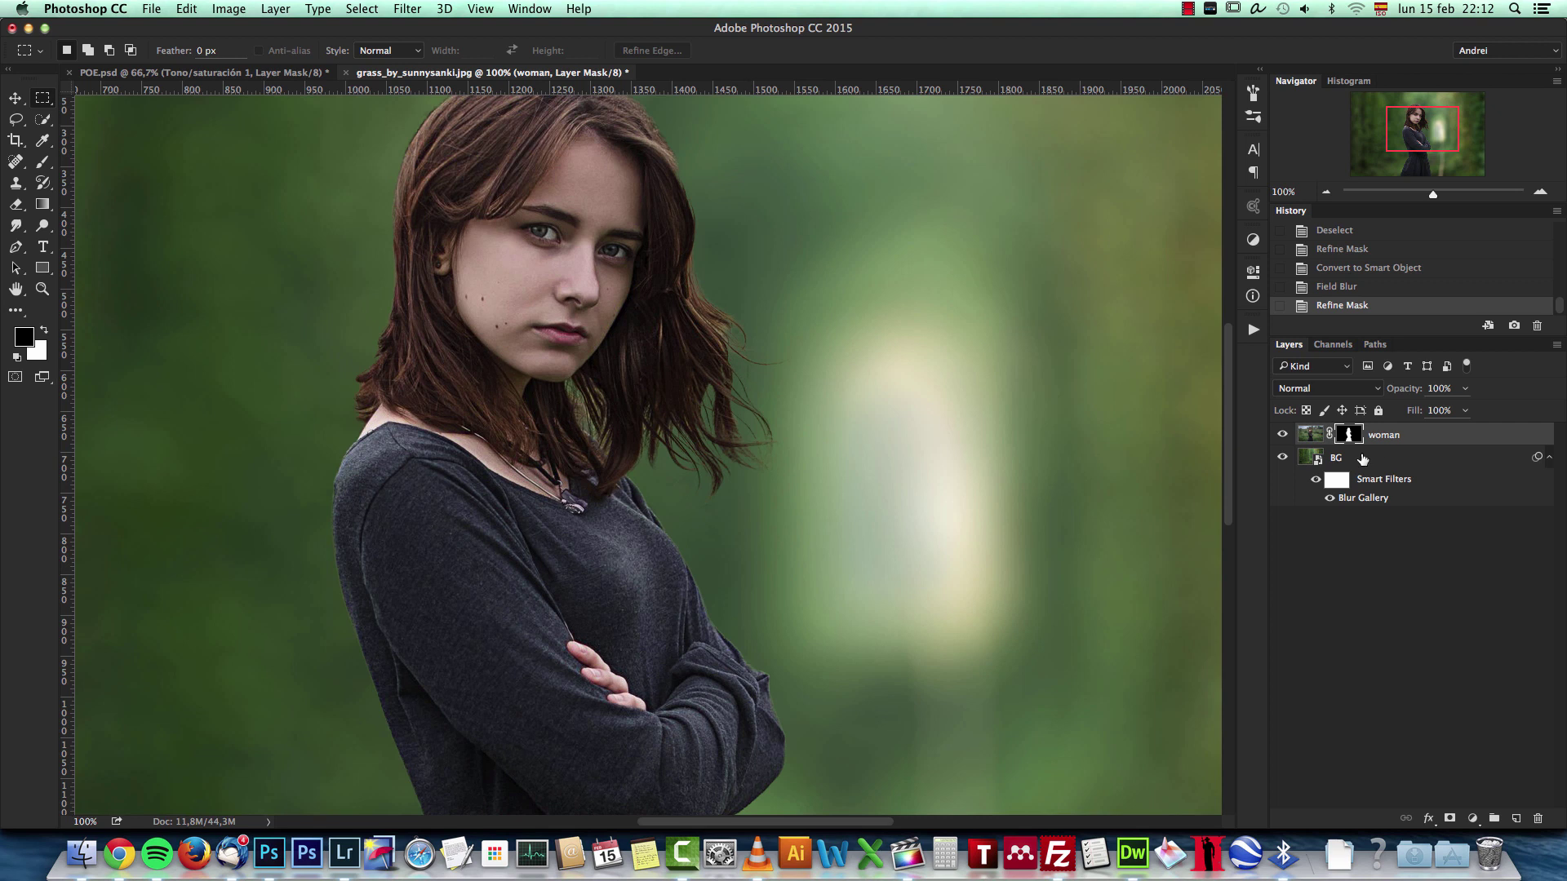
key("b")
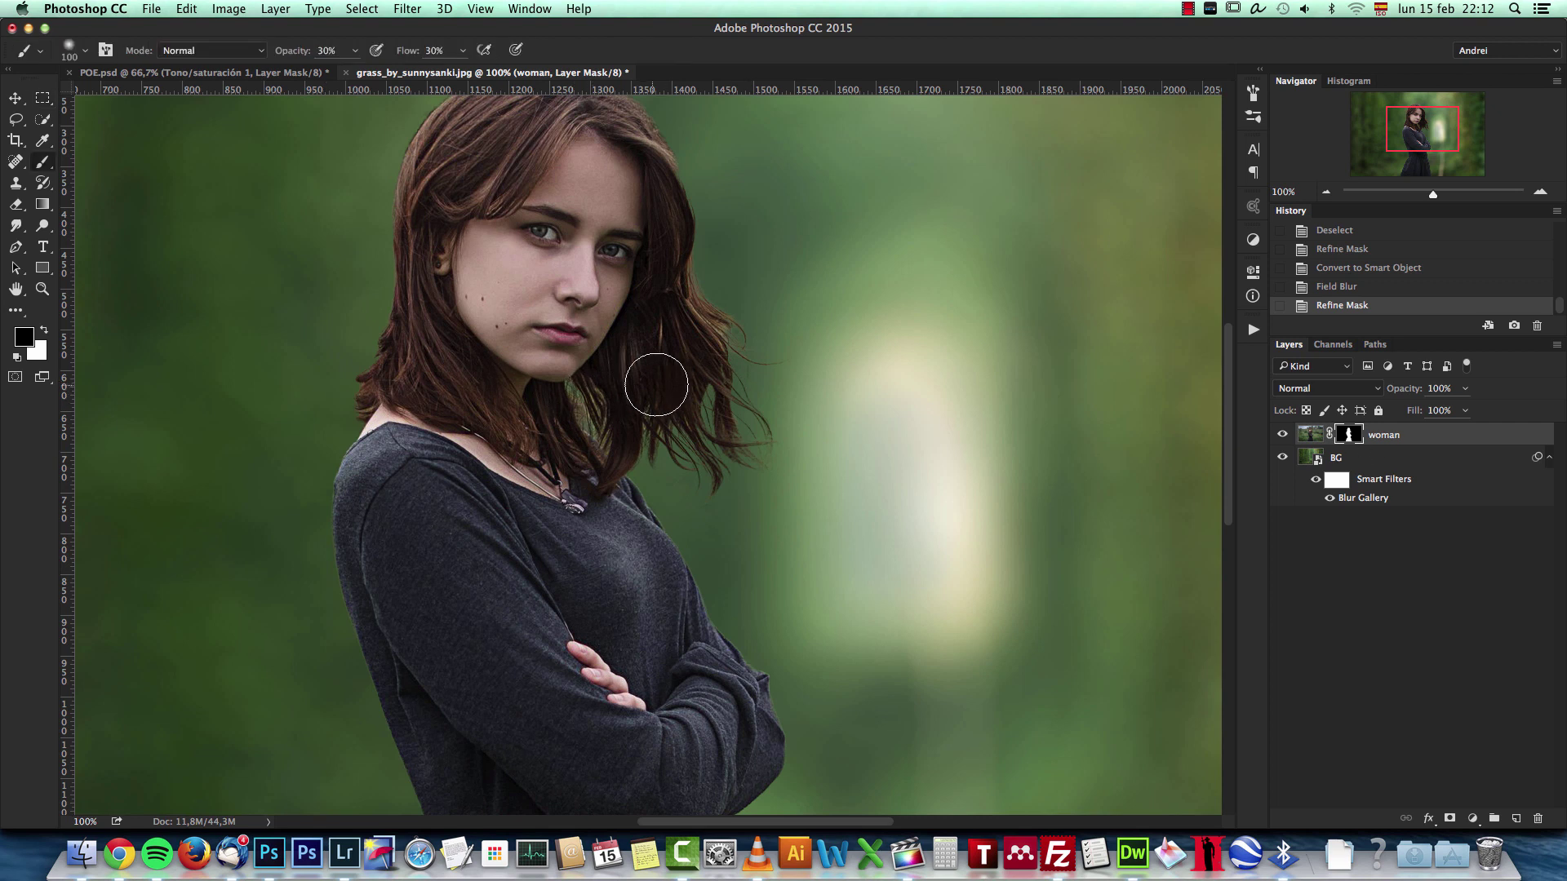
scroll(685, 368, "up", 1)
key("bracketleft")
key("bracketleft")
key("bracketleft")
key("bracketleft")
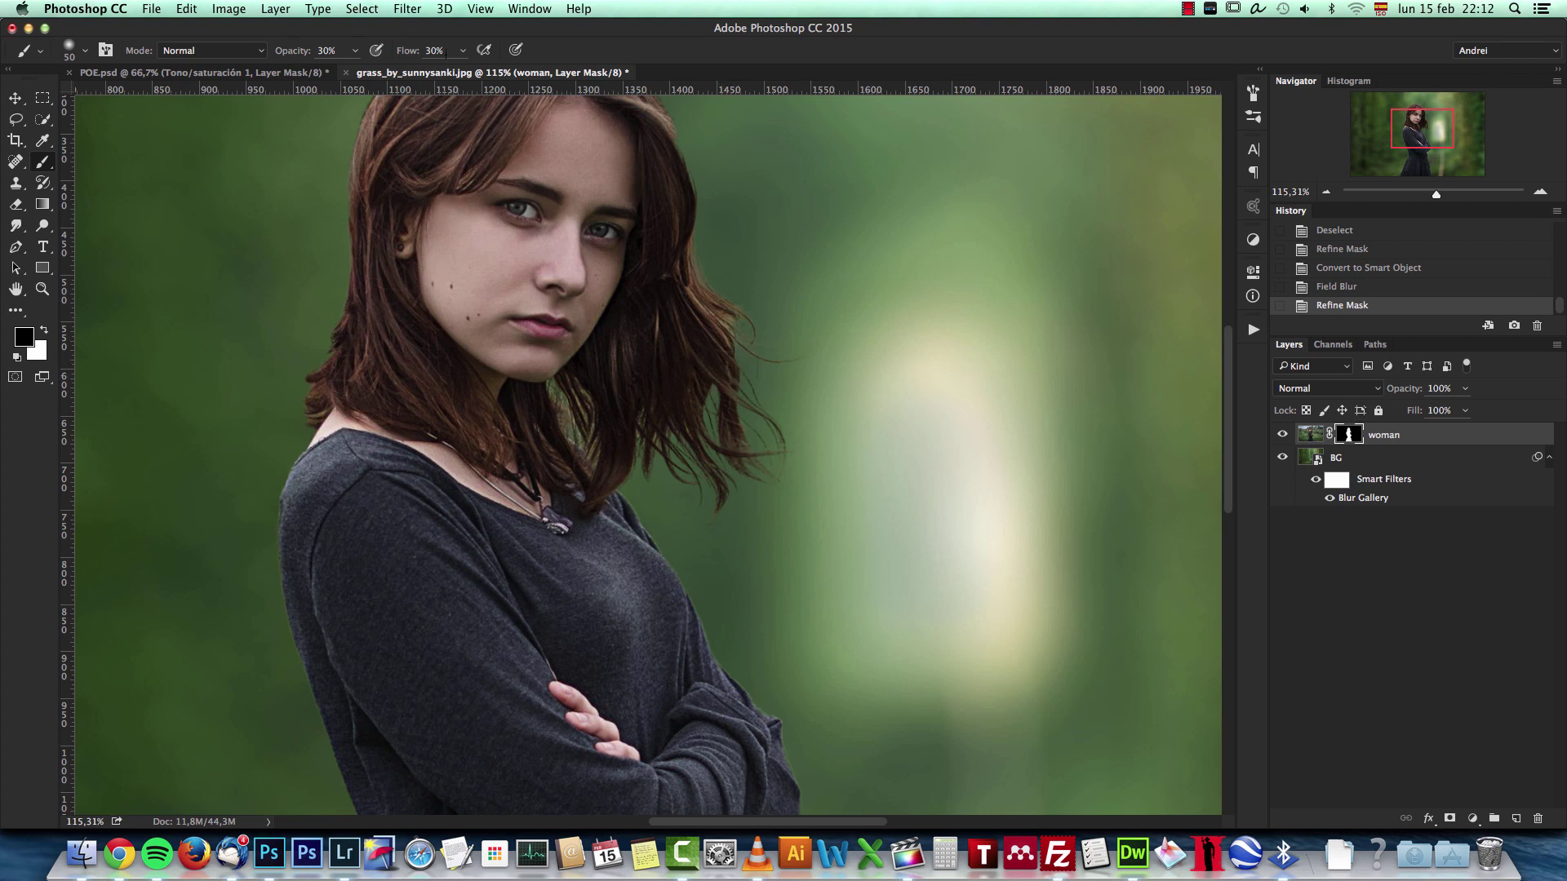
key("x")
scroll(756, 374, "up", 5)
key("bracketleft")
key("bracketleft")
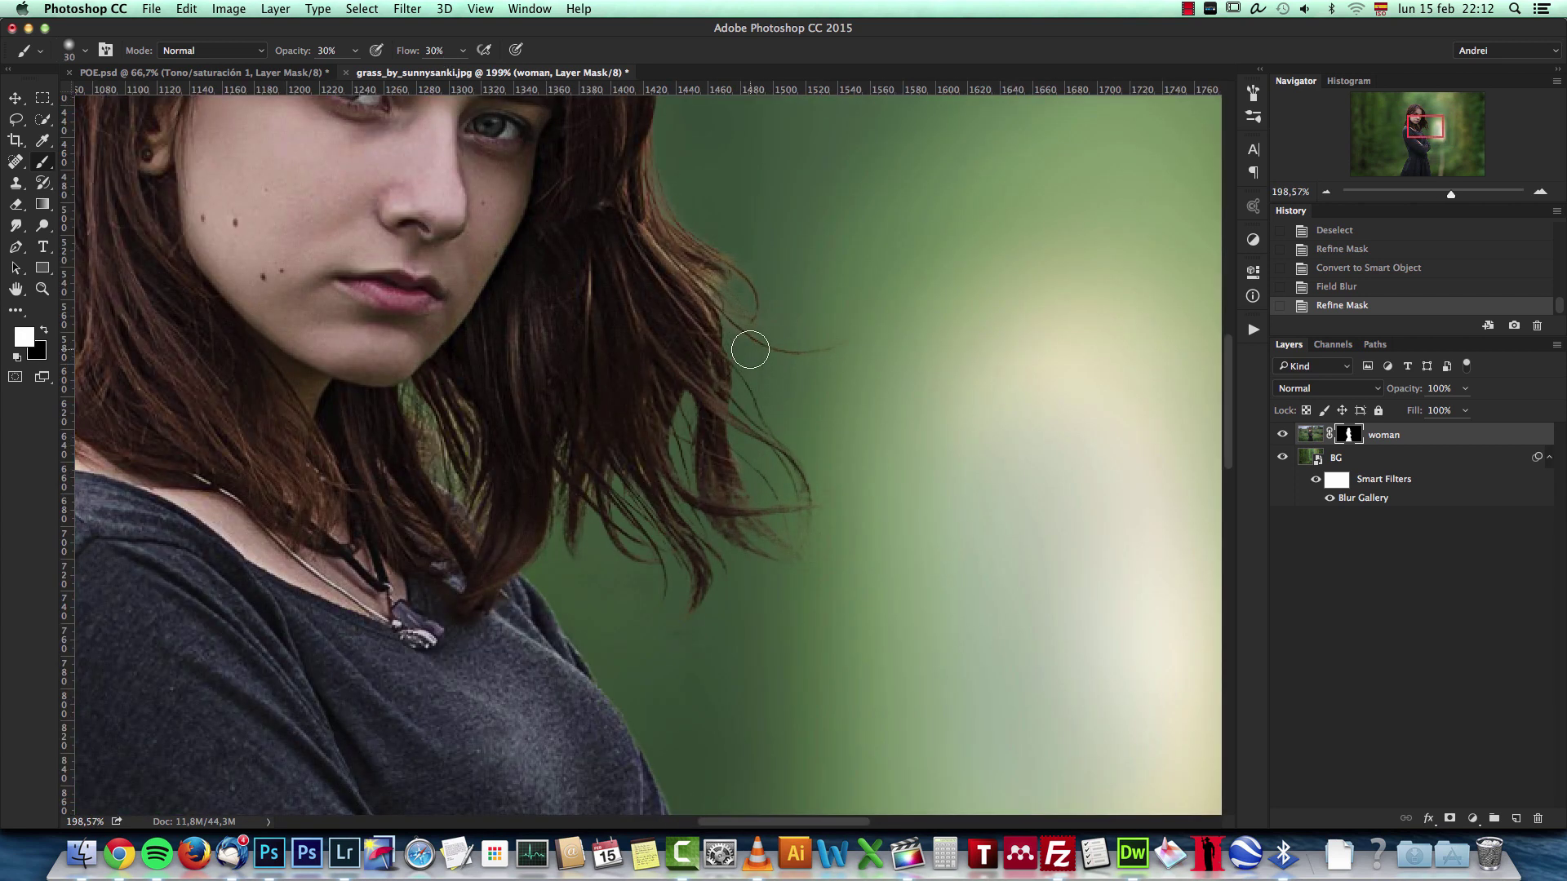
mouse_move(737, 299)
left_mouse_down()
mouse_move(722, 286)
mouse_move(756, 338)
mouse_move(857, 353)
left_mouse_up()
left_click_drag(701, 328, 720, 347)
Paint white with the brush at sizes 35 and 40 over the outer strand base and the lower hair tips
key("bracketright")
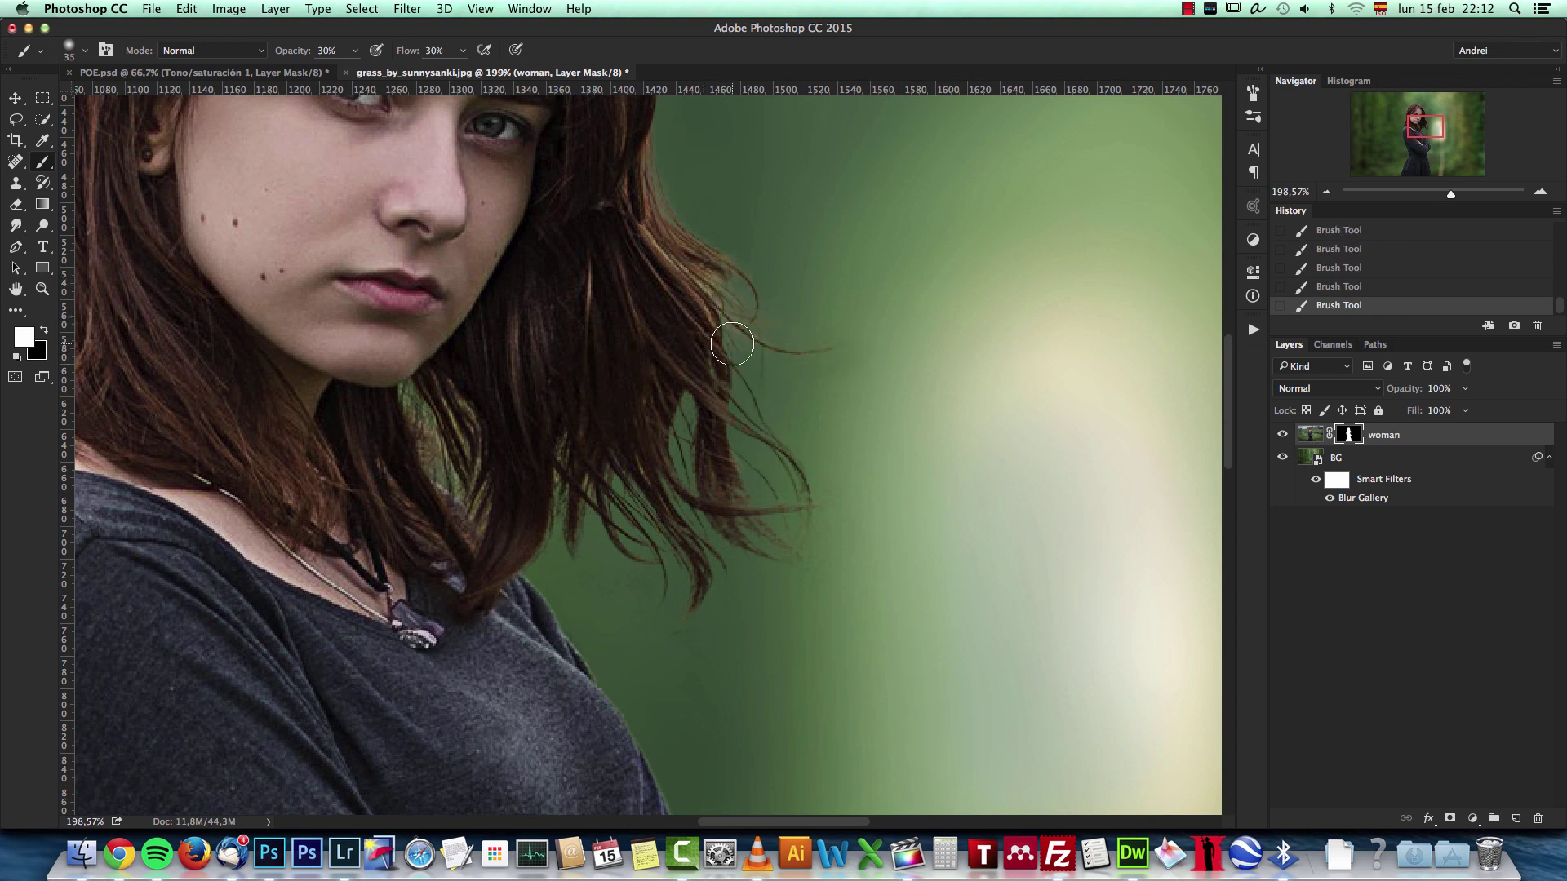
right_click(818, 357)
left_click(721, 343)
key("bracketright")
mouse_move(798, 540)
left_mouse_down()
mouse_move(812, 482)
mouse_move(809, 501)
left_mouse_up()
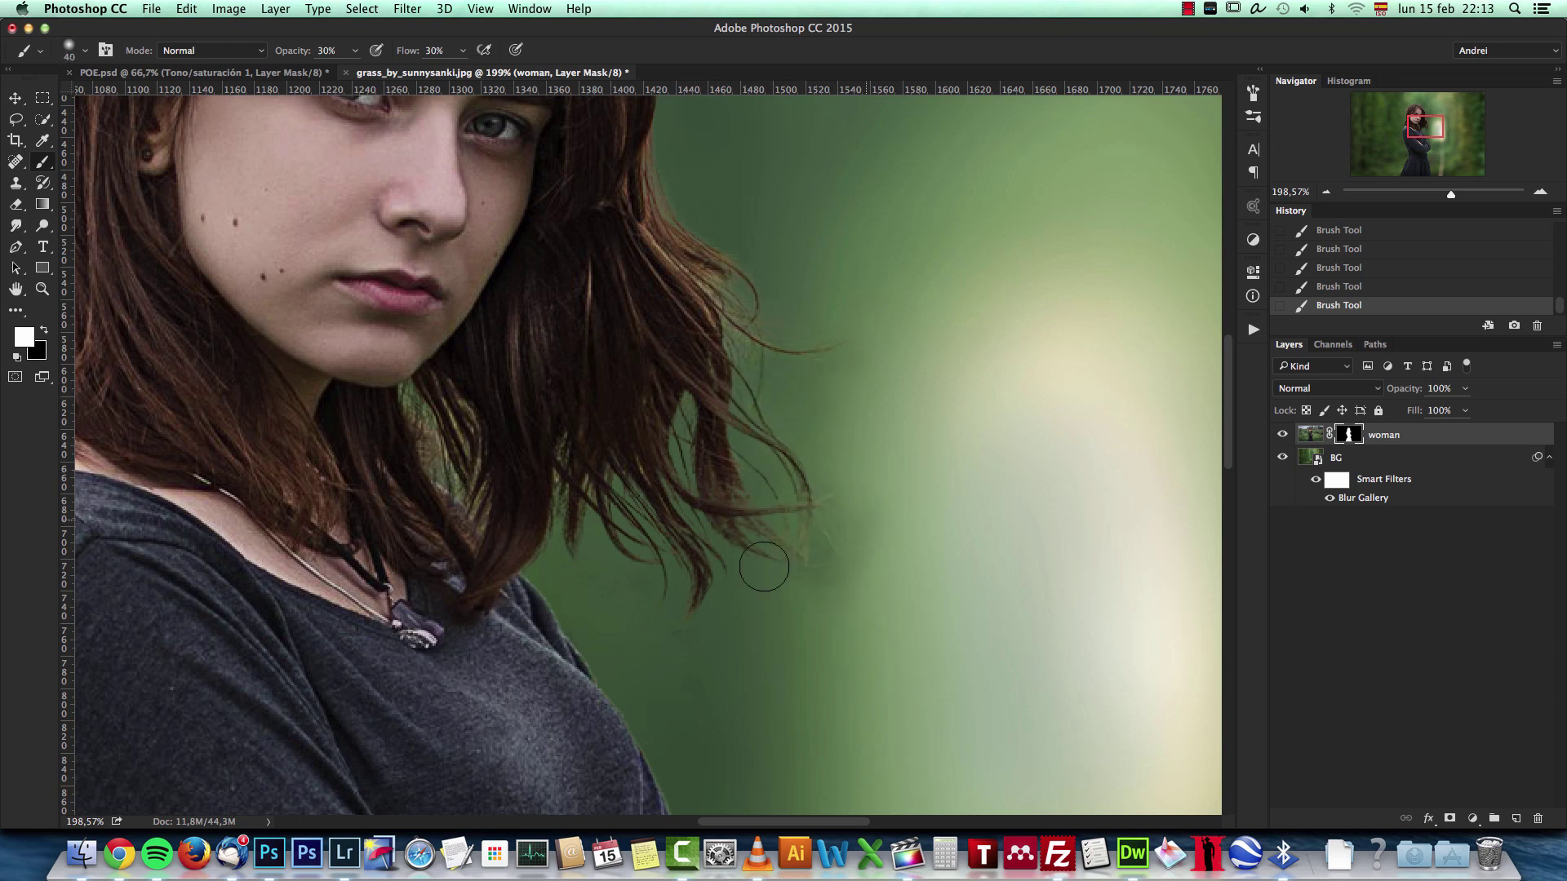
Undo the last mask stroke and paint black at size 35 around the hair tips to clear the leftover original background
key("super+z")
key("x")
key("bracketleft")
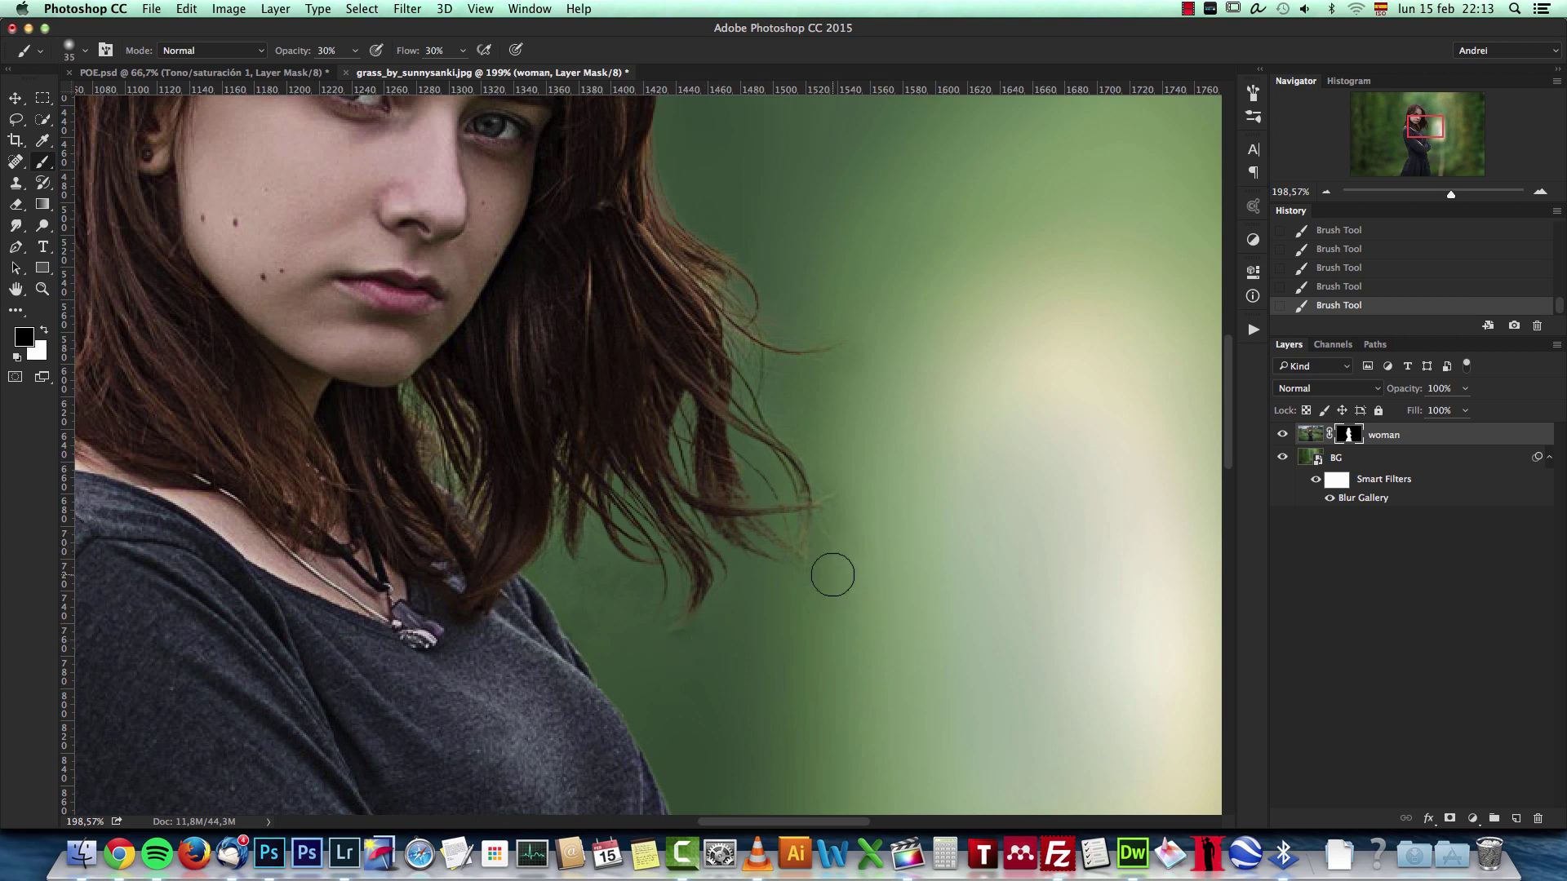
key("x")
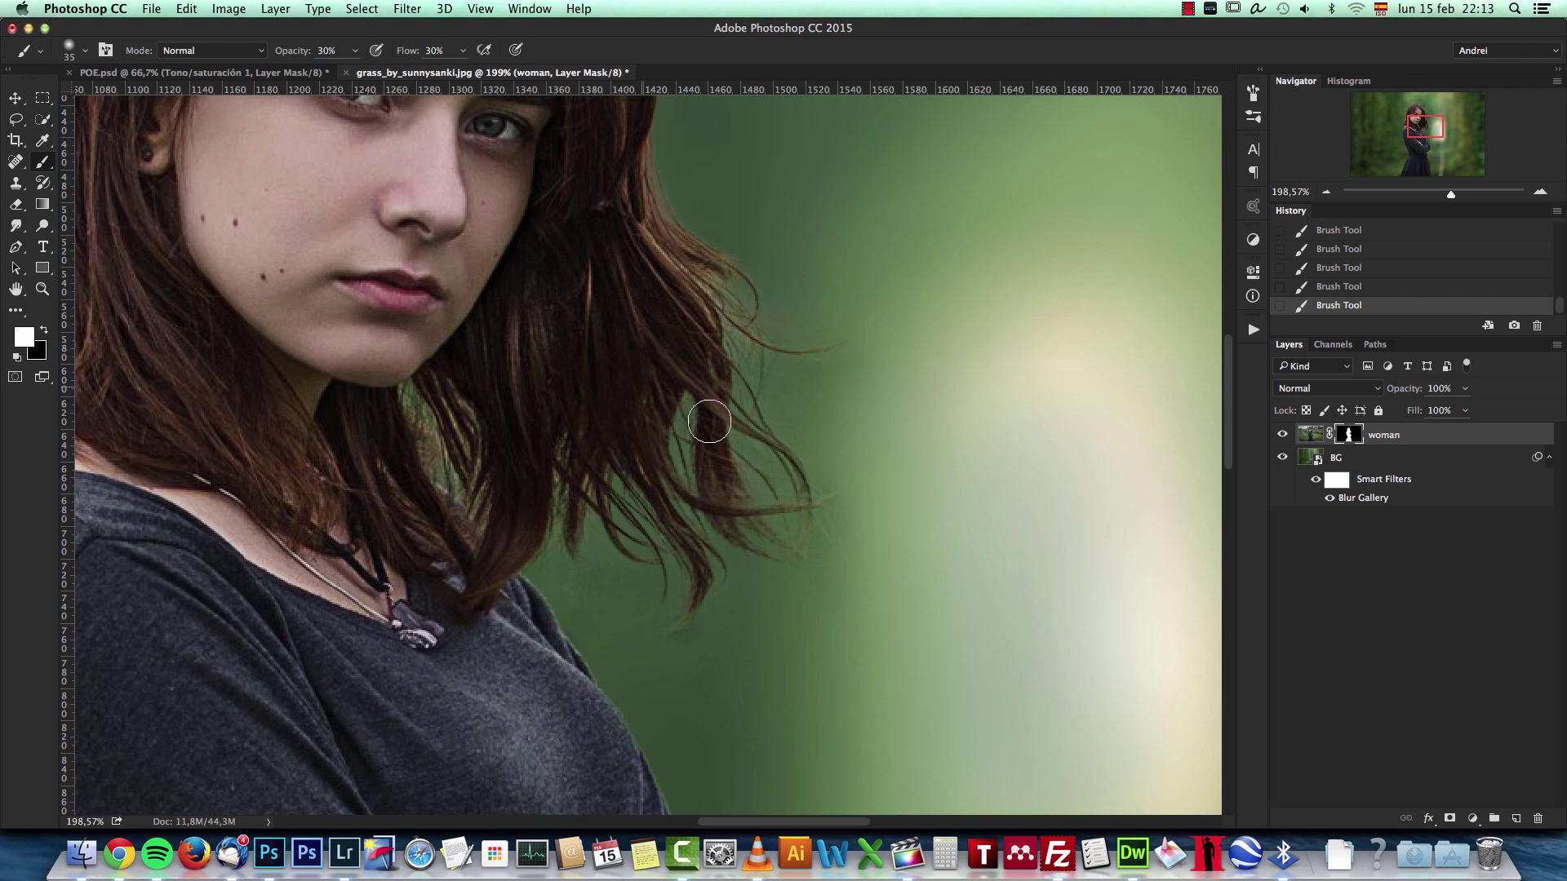
Switch to the Move tool and examine the hair edges against the bright opening at several magnifications
key("super+1")
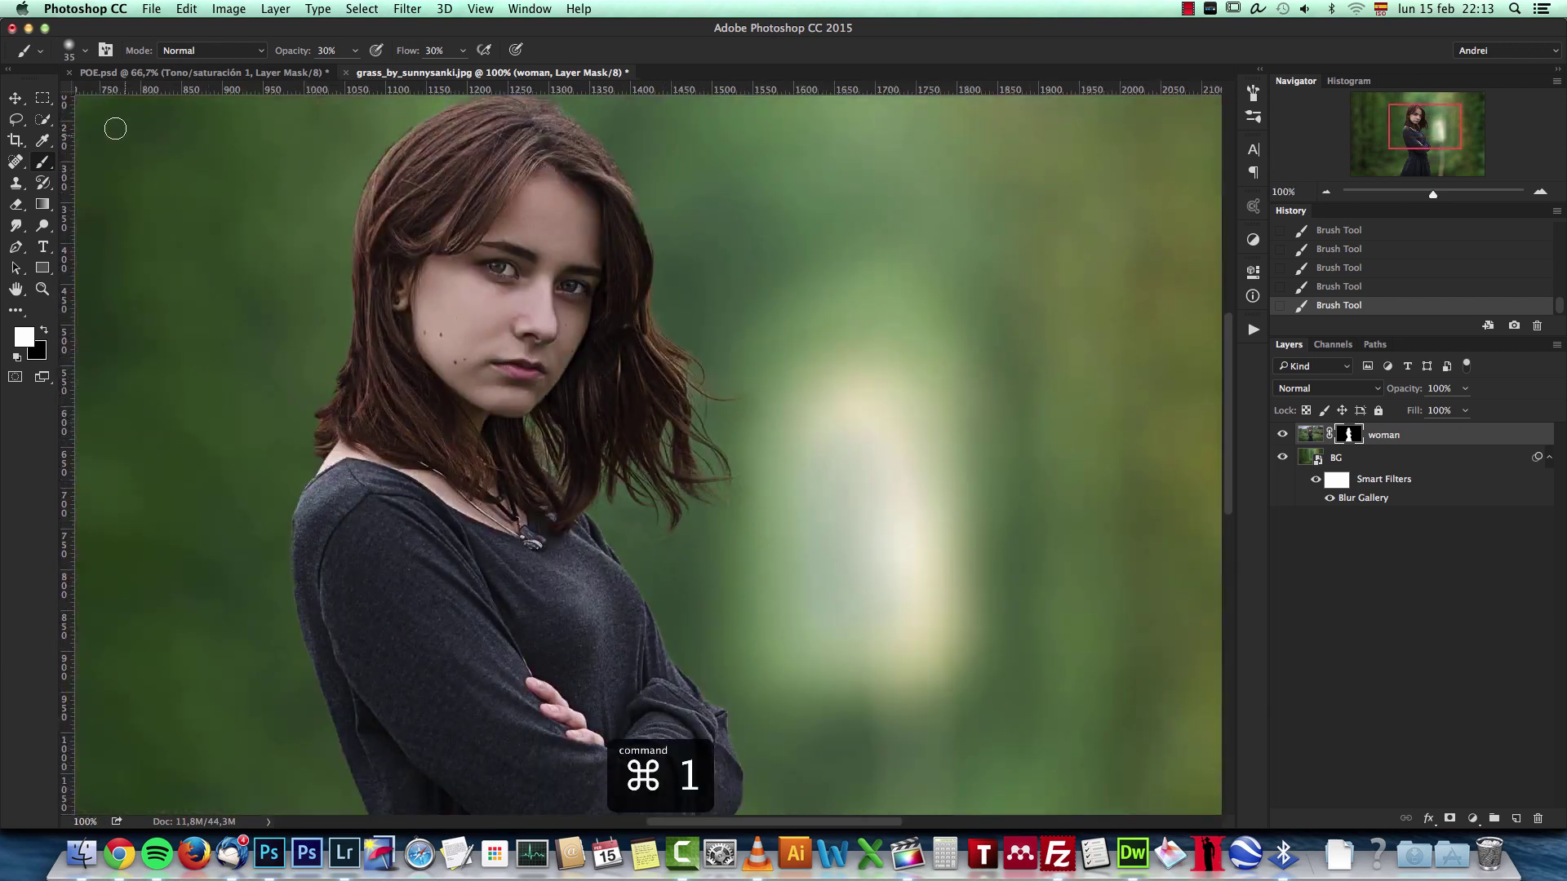
left_click(18, 98)
scroll(318, 228, "down", 3)
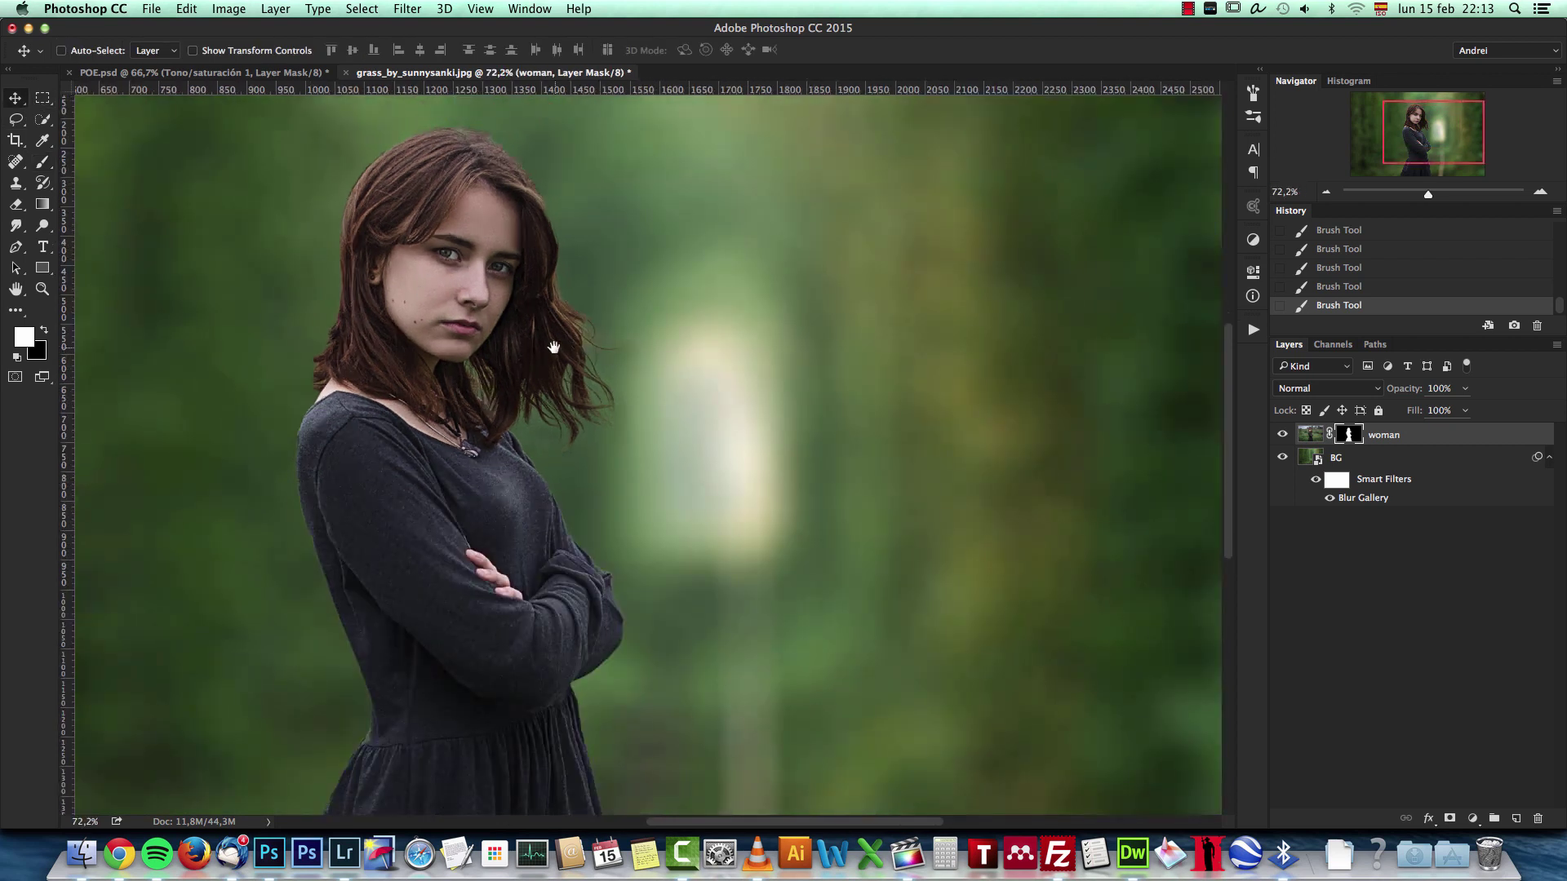
left_click_drag(571, 346, 601, 365)
scroll(601, 365, "down", 2)
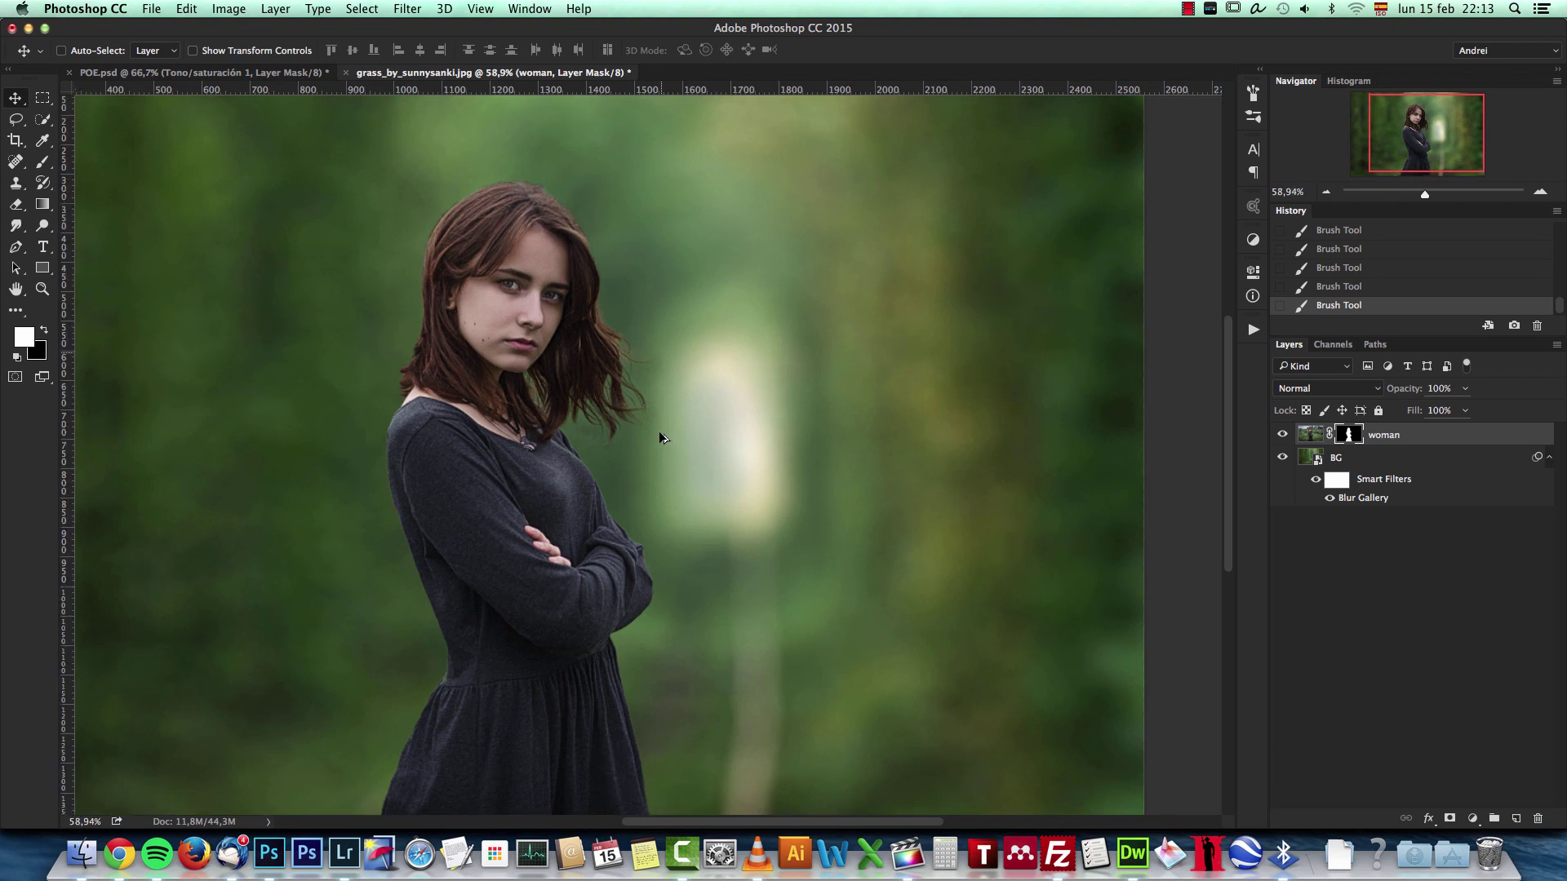
scroll(659, 433, "up", 5)
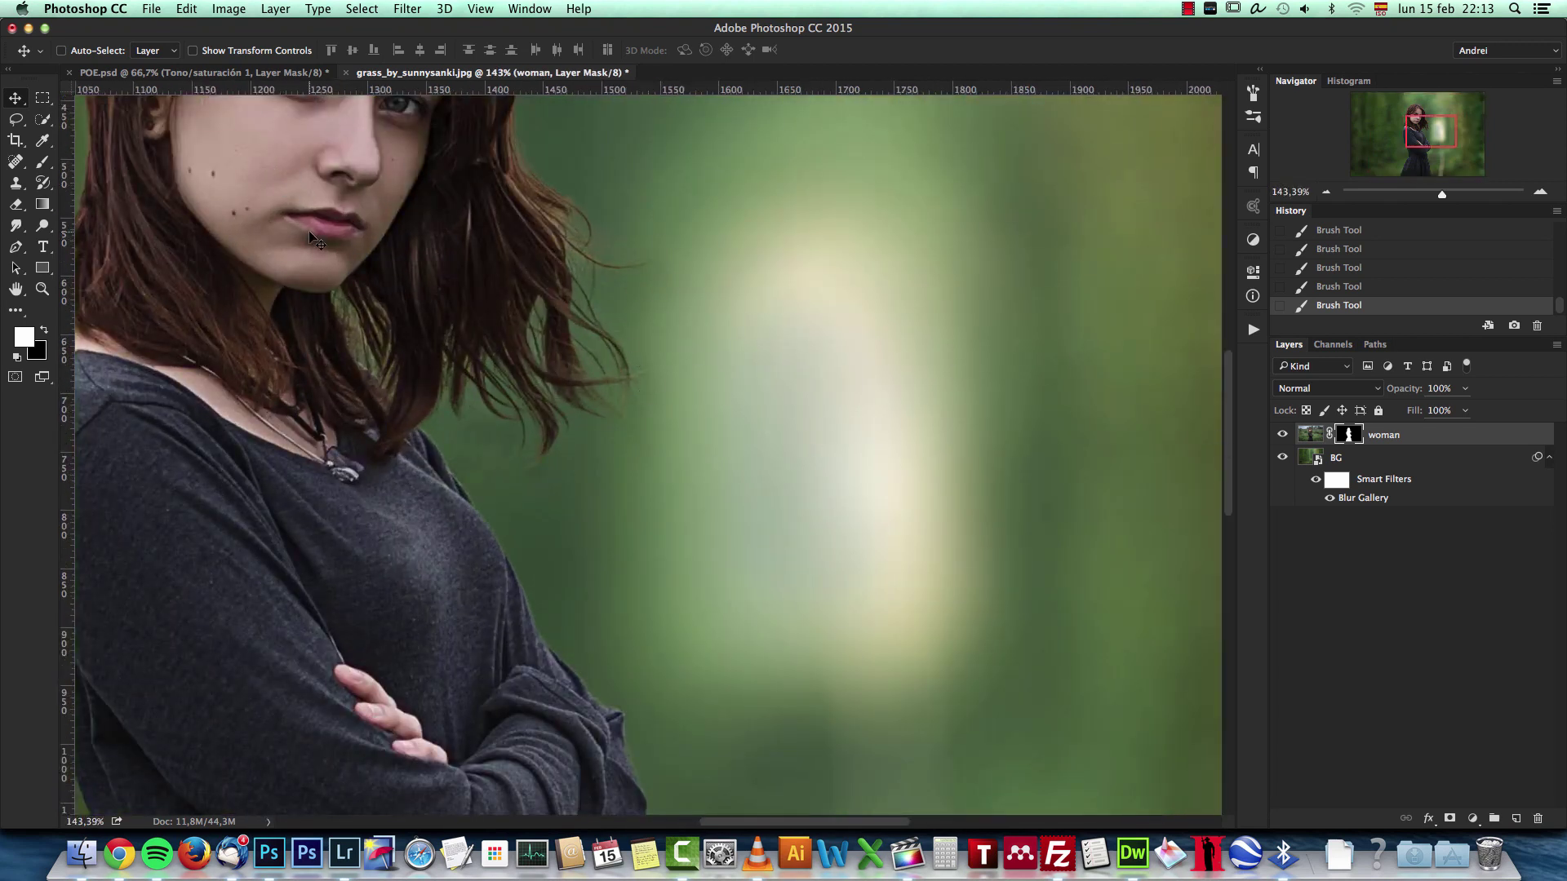
scroll(310, 232, "down", 5)
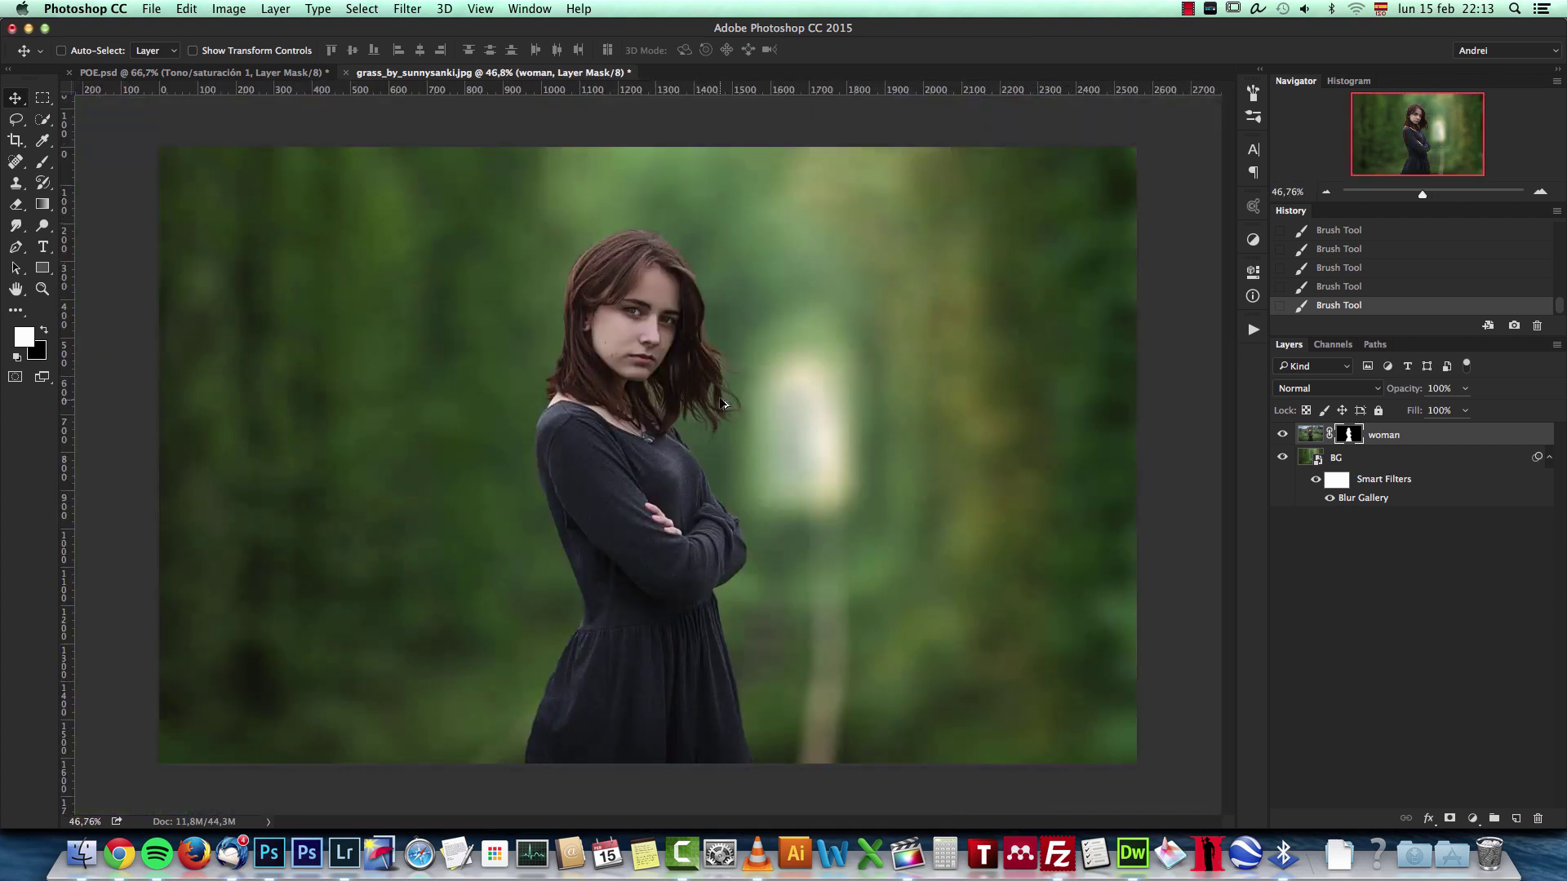
scroll(614, 374, "up", 3)
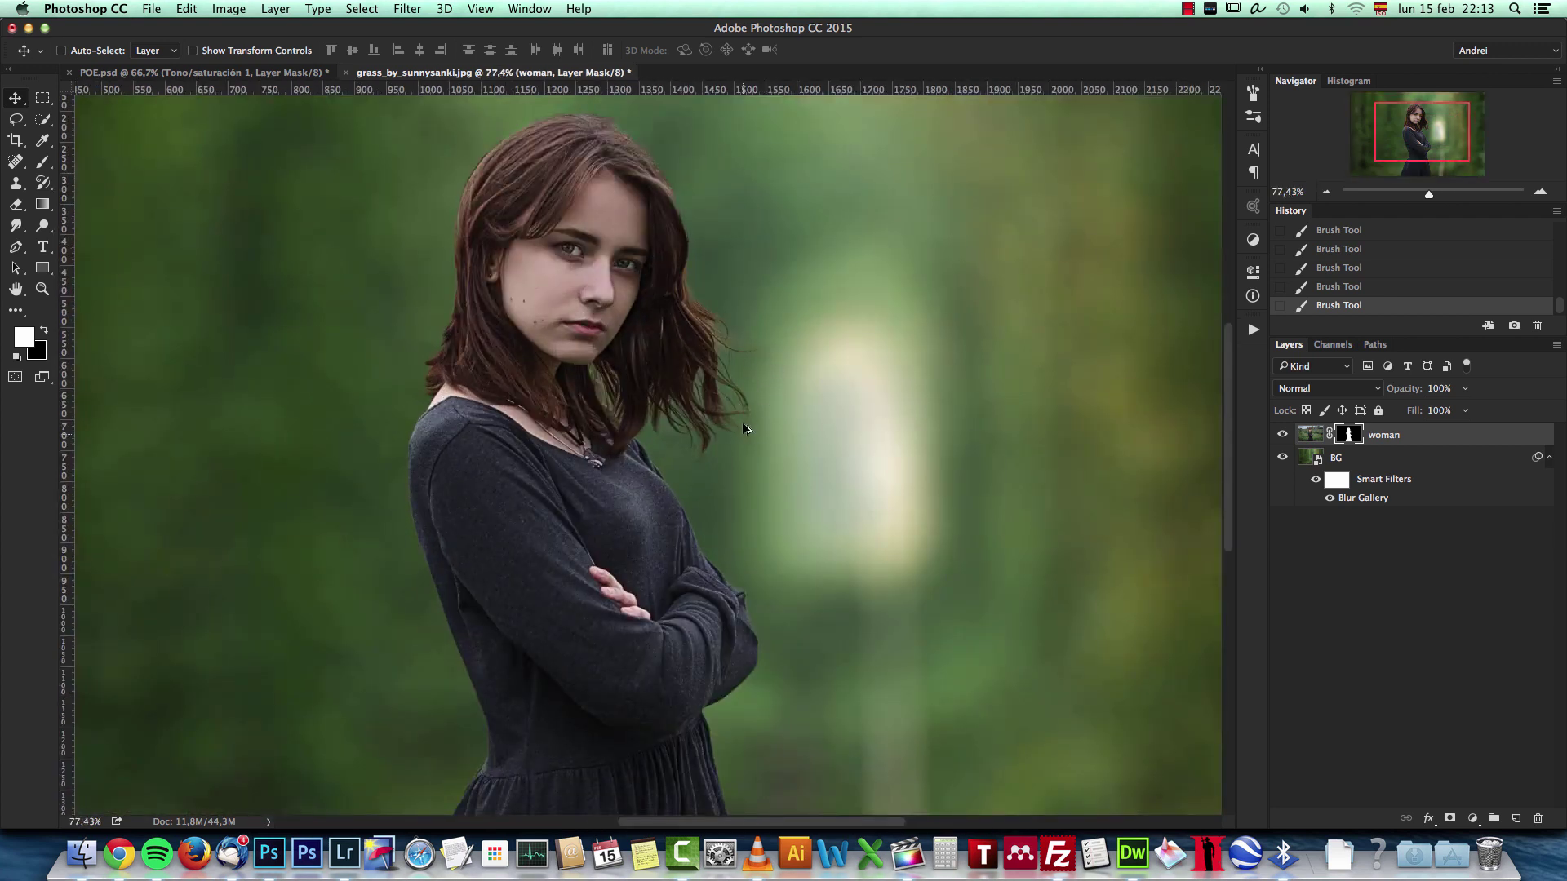
scroll(939, 453, "down", 2)
Select the BG layer and move the blurred background to reposition the bright opening relative to the woman's hair
left_click(1372, 464)
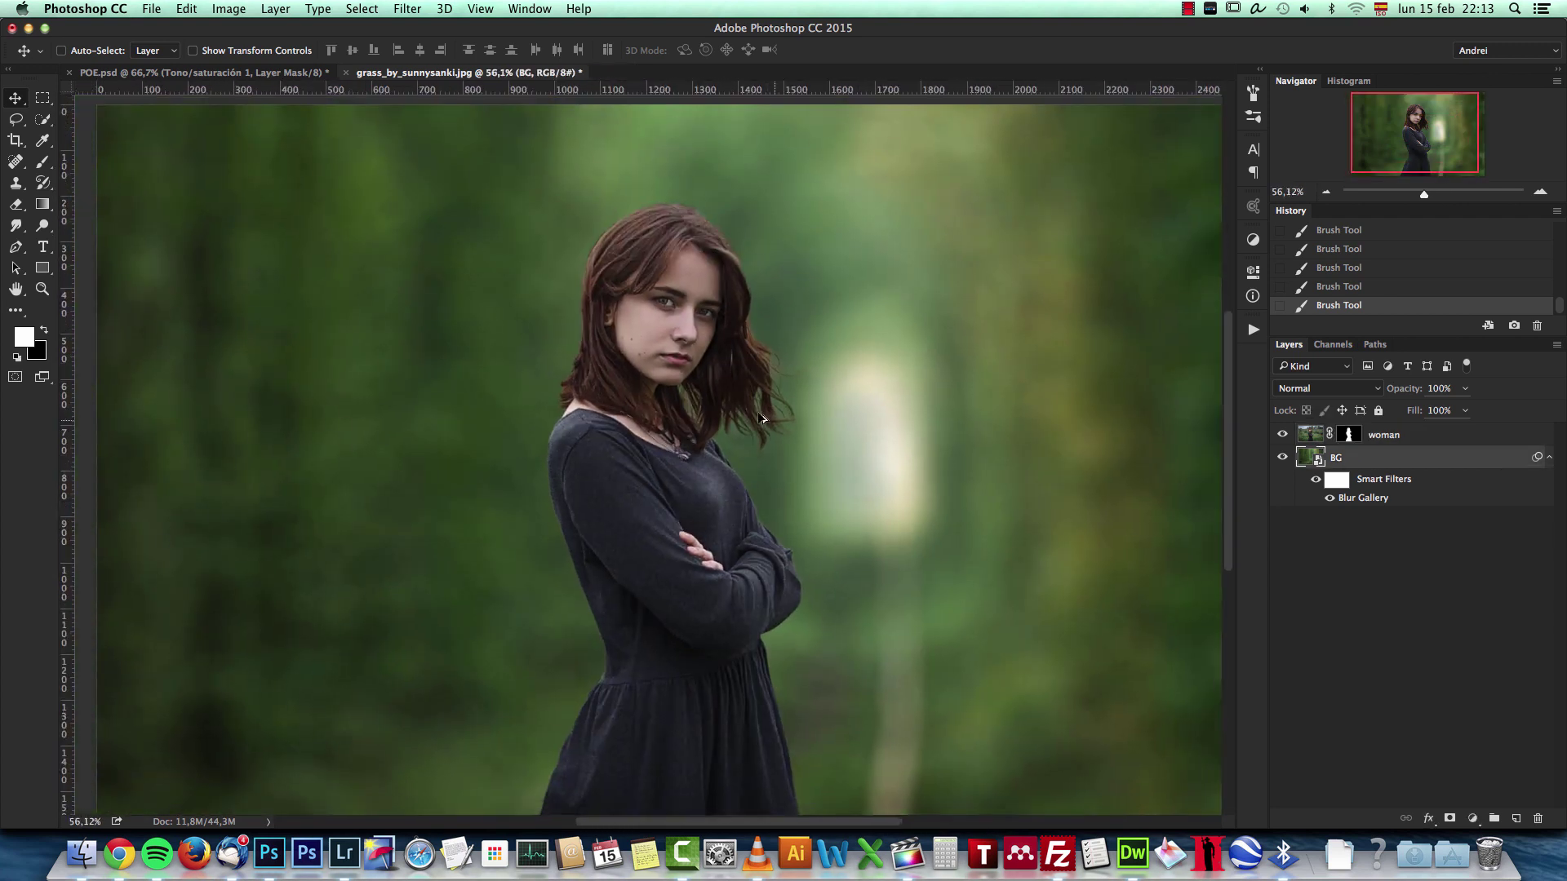
scroll(760, 418, "down", 1)
left_click_drag(670, 435, 708, 435)
scroll(781, 420, "up", 3)
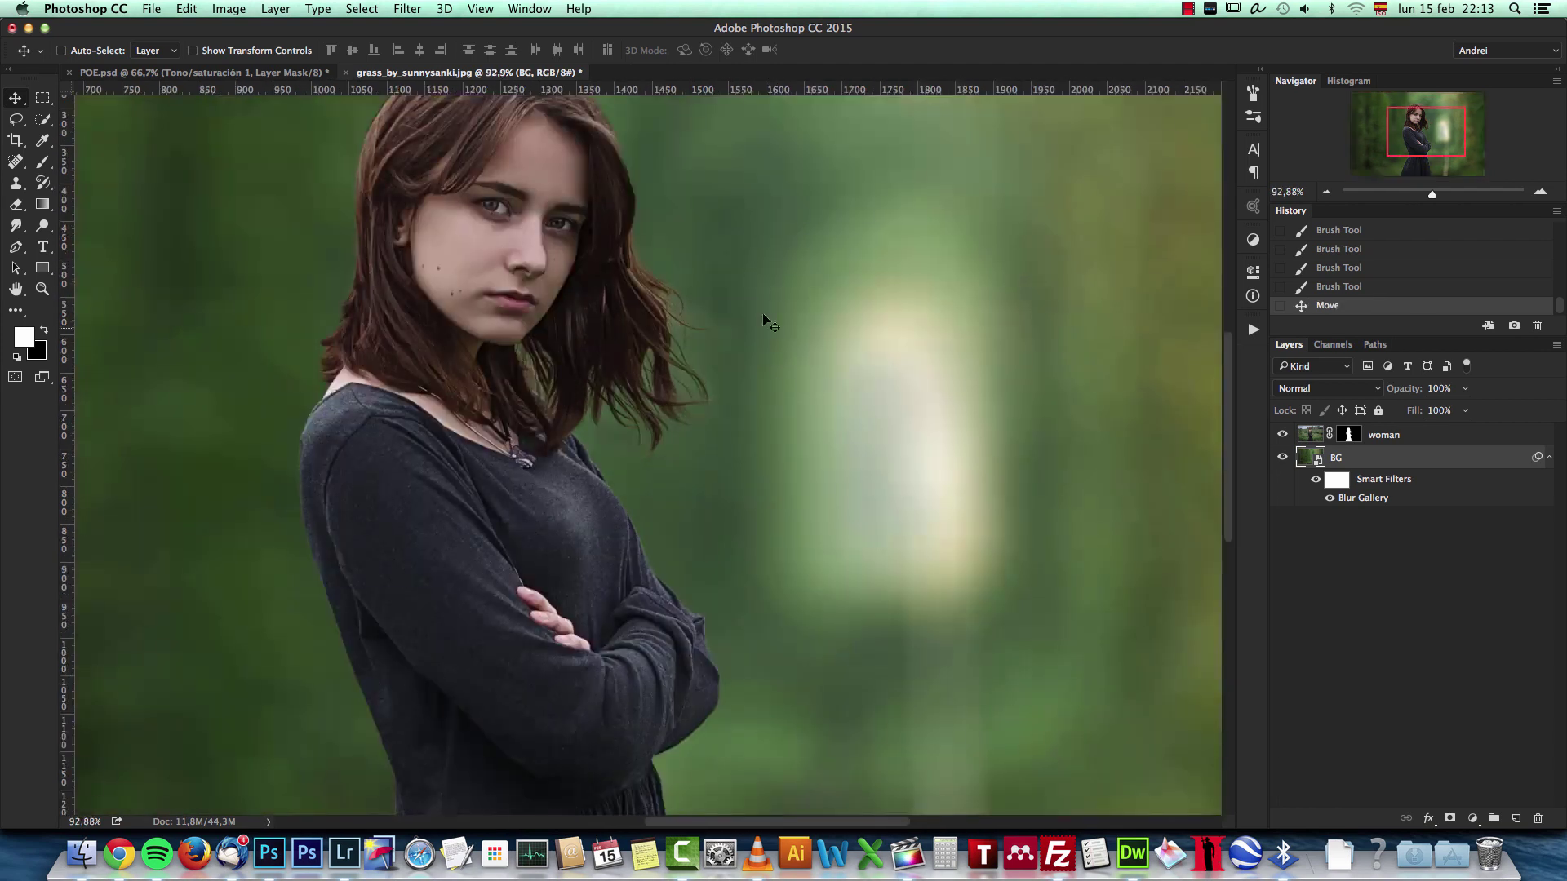
left_click_drag(723, 423, 653, 449)
scroll(627, 425, "down", 2)
scroll(656, 439, "down", 3)
Try to reposition the woman layer against the background and undo the move
key("super+1")
left_click(1474, 434)
scroll(935, 404, "up", 3)
left_click_drag(935, 400, 924, 434)
scroll(983, 392, "down", 8)
key("super+z")
Move the BG layer down and to the left so the bright opening sits lower beside the woman
left_click(1336, 455)
key("super+1")
left_click_drag(957, 306, 848, 355)
Paint black on the woman's mask with the brush at sizes 35 and 50 around the hair tips facing the opening
left_click(1348, 435)
scroll(736, 389, "up", 3)
key("b")
key("x")
mouse_move(641, 503)
left_mouse_down()
mouse_move(699, 482)
mouse_move(699, 262)
mouse_move(666, 327)
left_mouse_up()
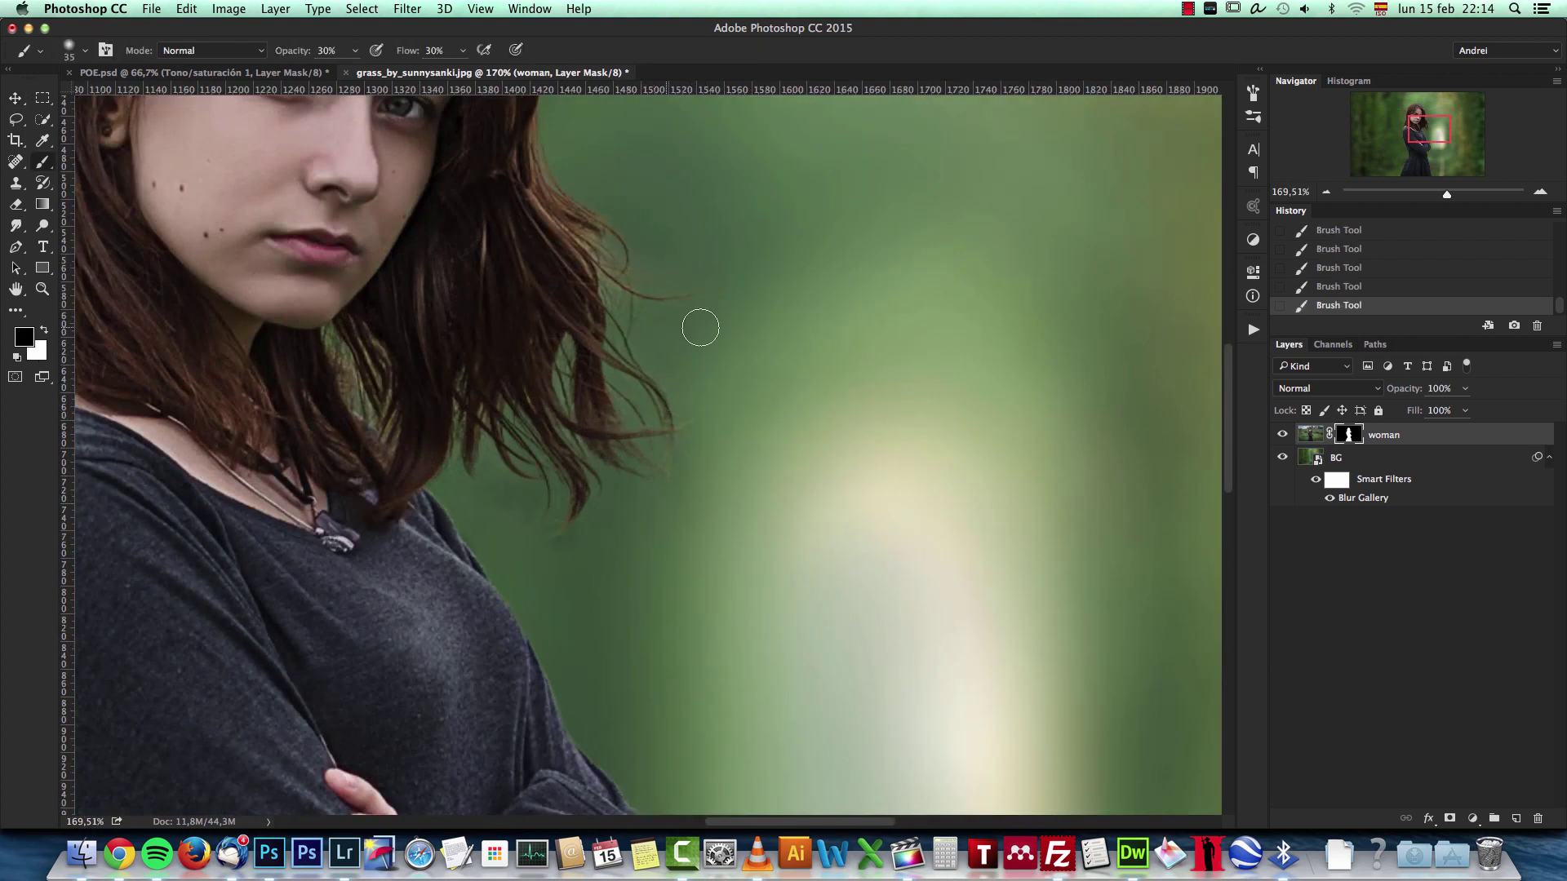
key("bracketright")
key("bracketright")
key("bracketright")
left_click_drag(491, 451, 470, 504)
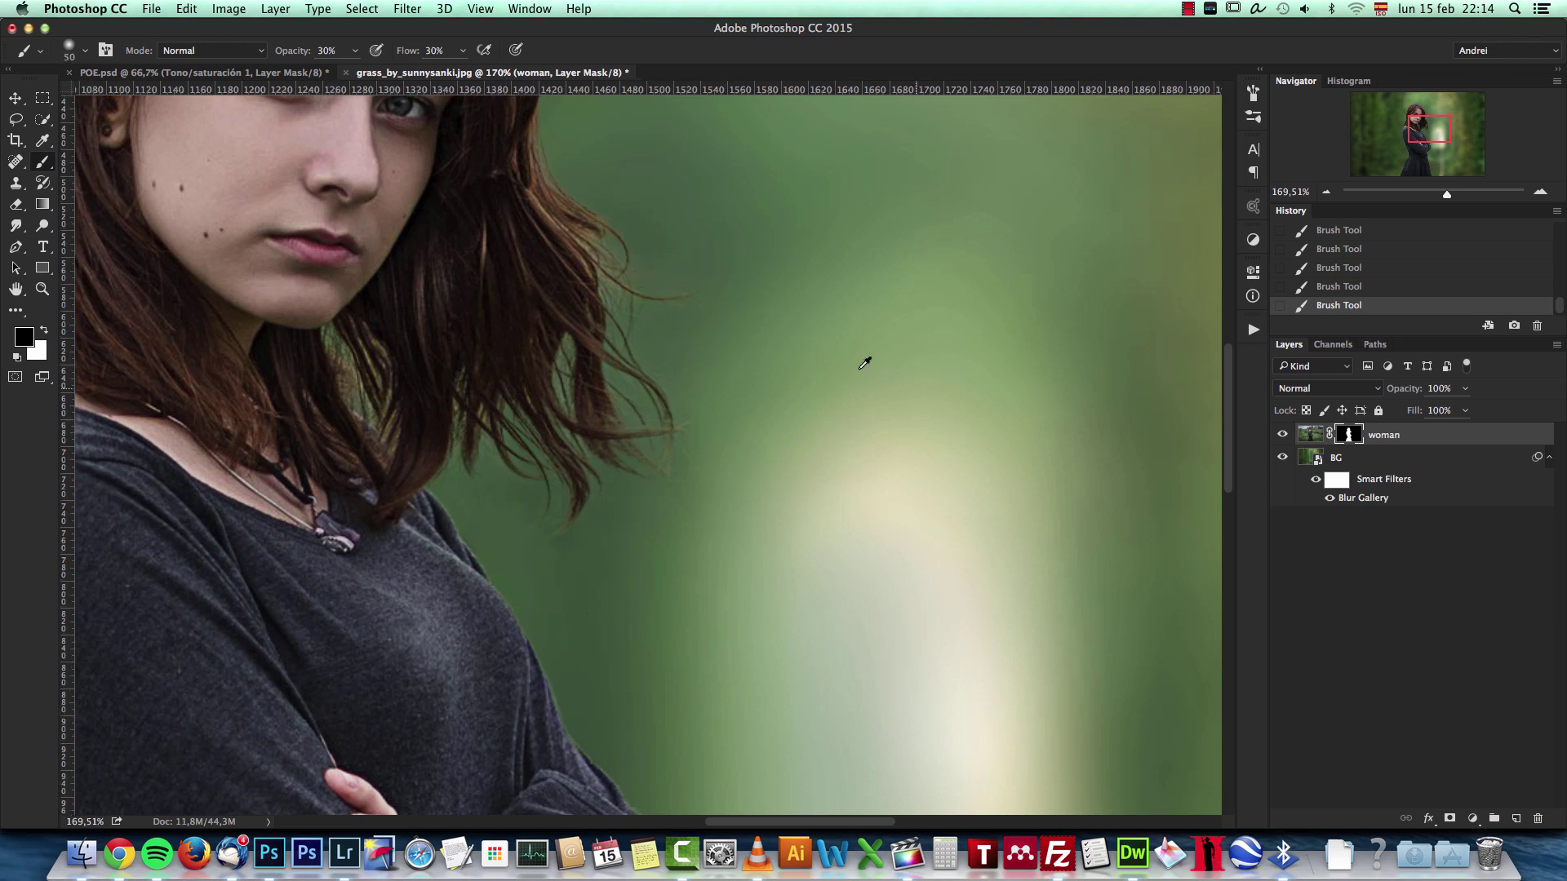
Paint white with a size 20 brush over the hair tips above the woman's shoulder on the side away from the opening
scroll(855, 383, "down", 5)
scroll(855, 383, "down", 1)
scroll(649, 388, "up", 8)
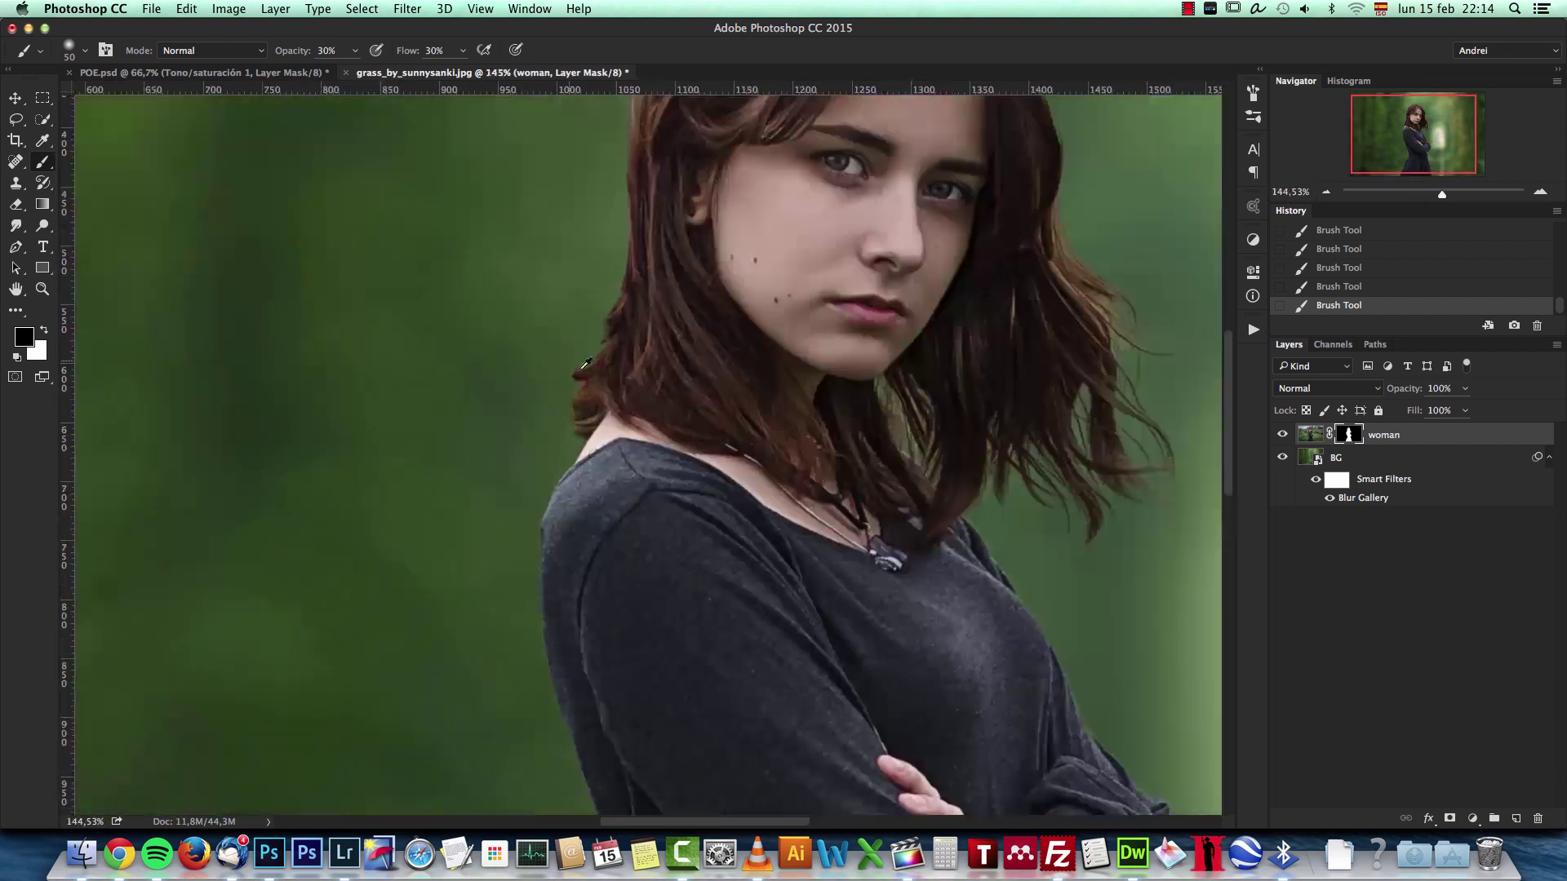
key("bracketleft")
key("bracketleft")
key("bracketleft")
key("bracketleft")
key("bracketleft")
key("x")
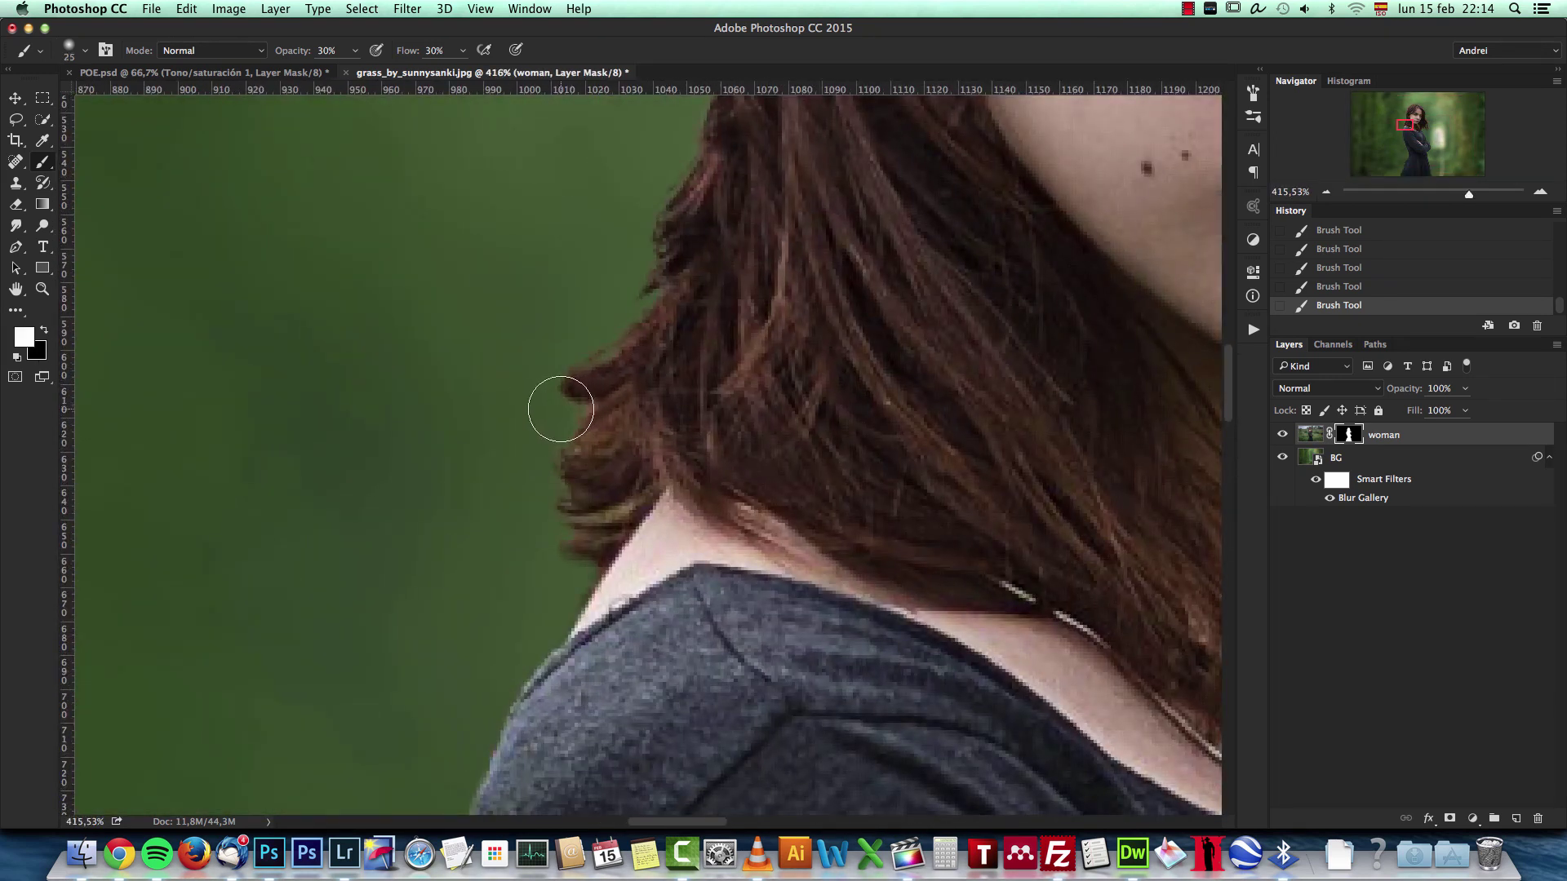
key("bracketleft")
mouse_move(561, 416)
left_mouse_down()
mouse_move(627, 320)
mouse_move(605, 368)
left_mouse_up()
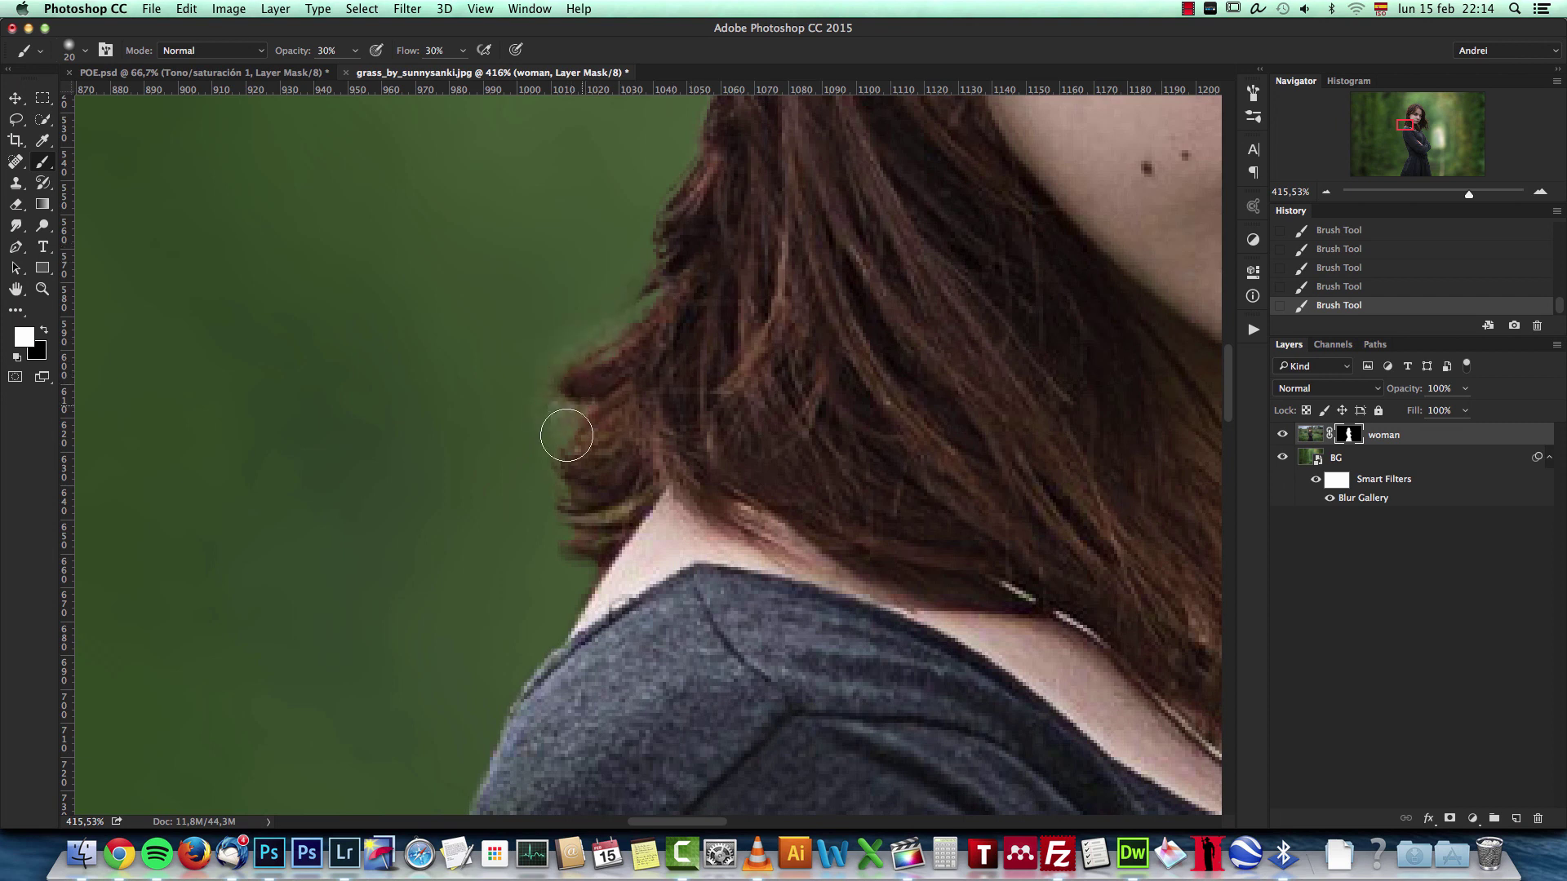
Undo the recent brush strokes on the woman's mask
key("alt+super+z")
key("alt+super+z")
key("alt+super+z")
key("alt+super+z")
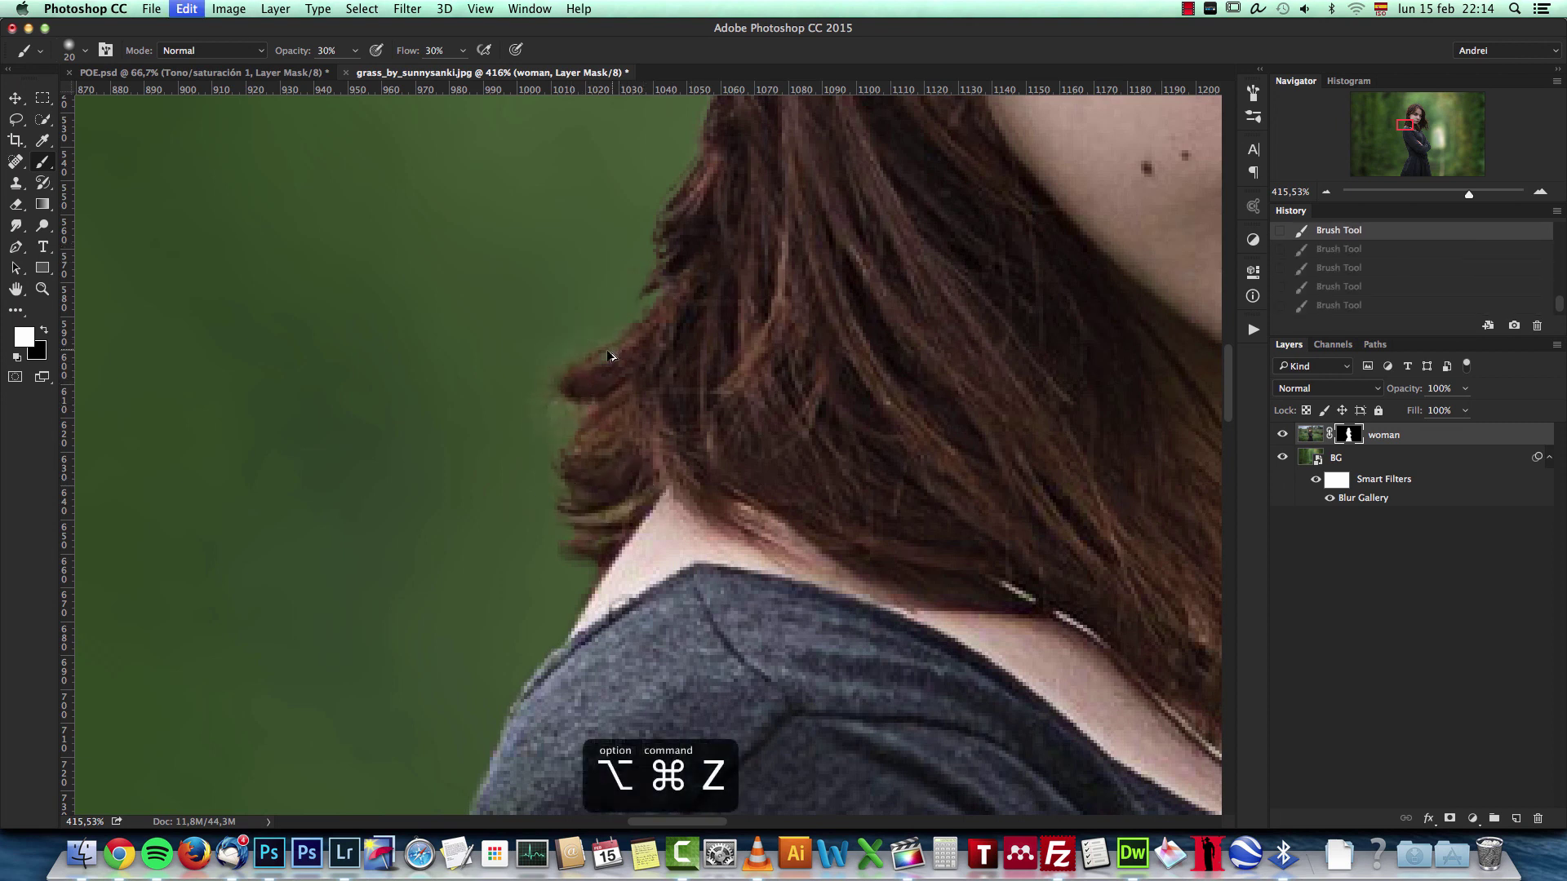
scroll(591, 392, "down", 5)
key("alt+super+z")
key("alt+super+z")
scroll(669, 439, "down", 1)
scroll(673, 434, "down", 3)
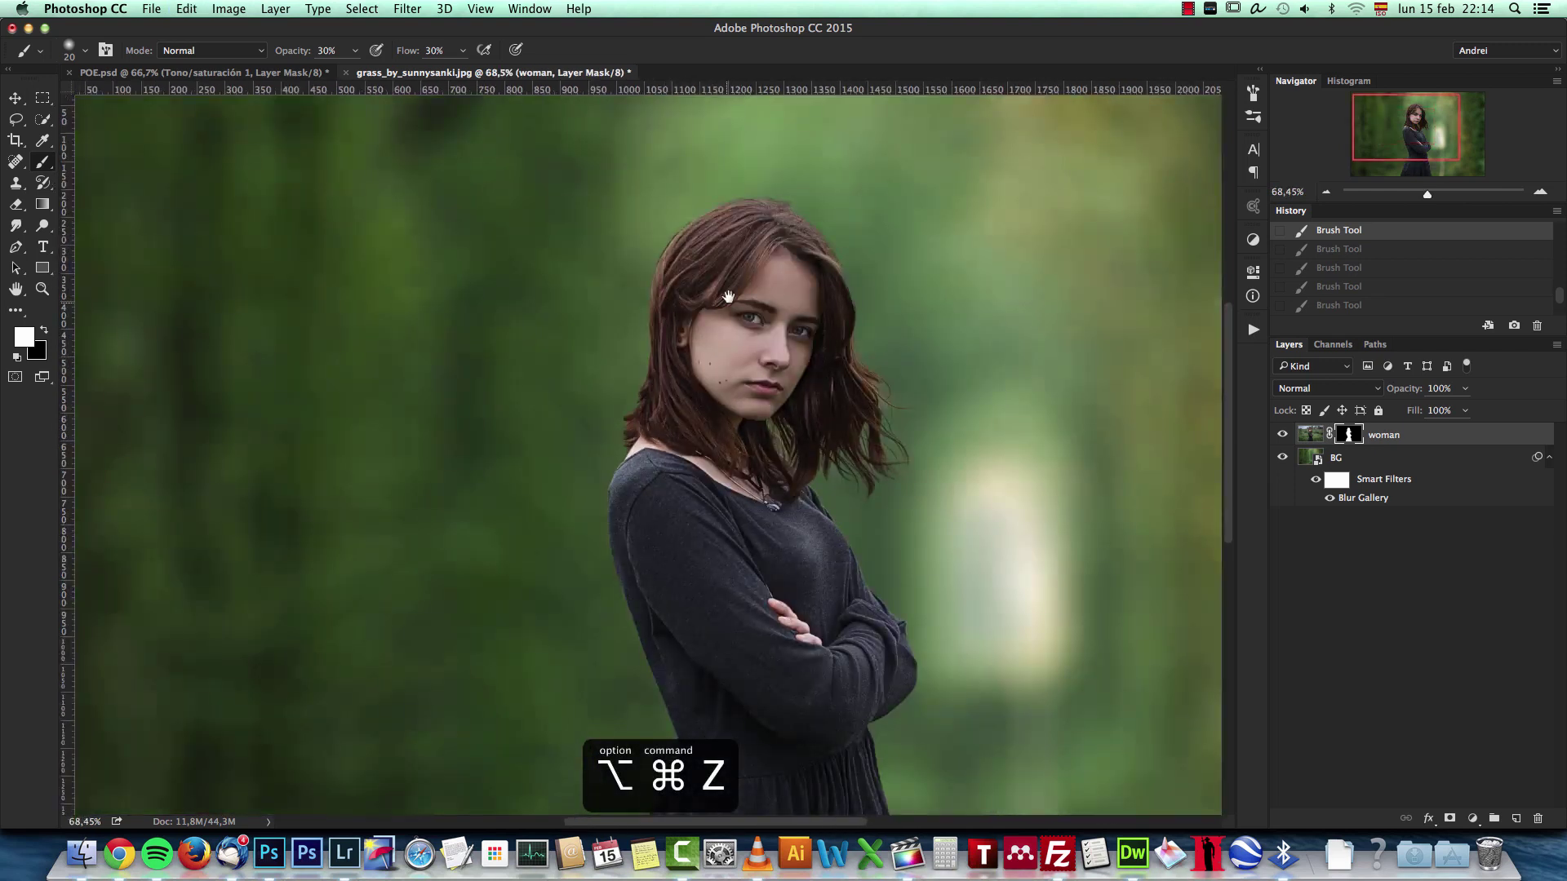
Set the brush to 82% hardness with 100% opacity and 100% flow
scroll(652, 324, "up", 5)
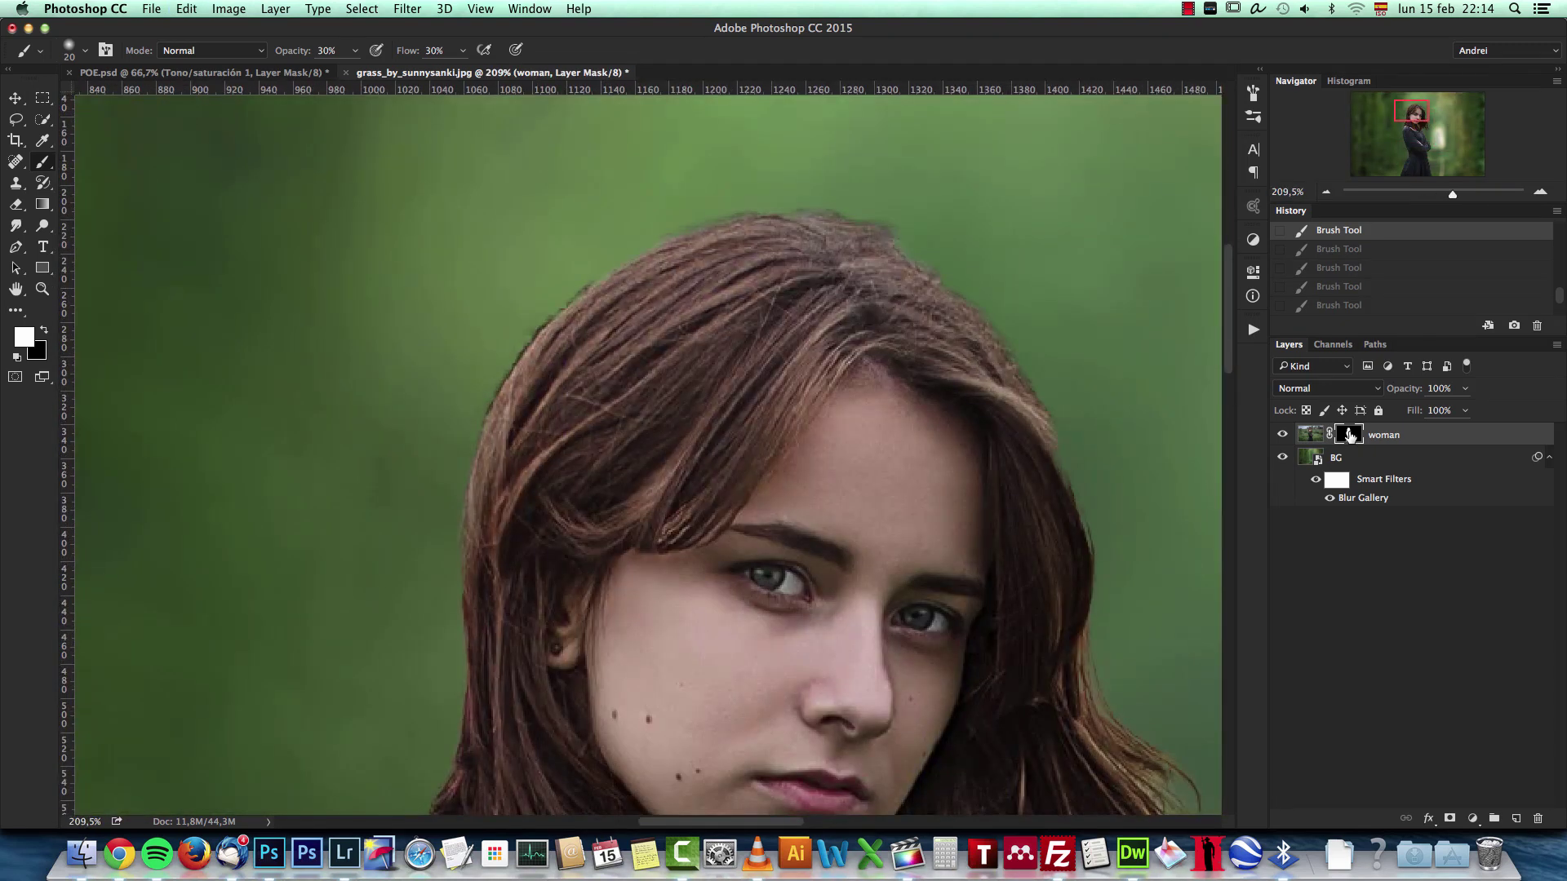
right_click(776, 219)
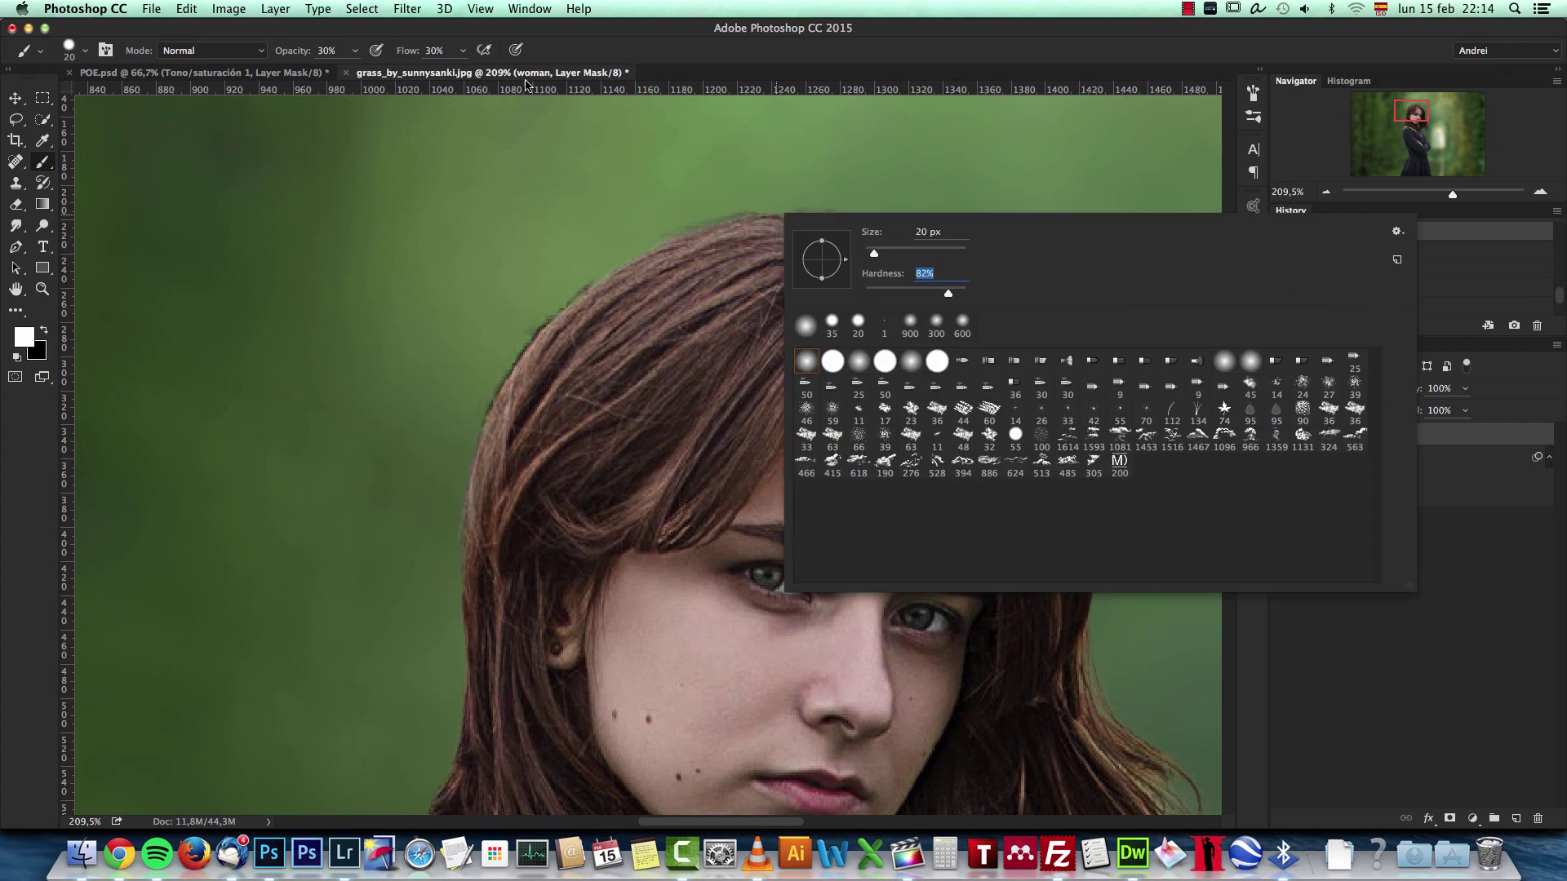
left_click(447, 51)
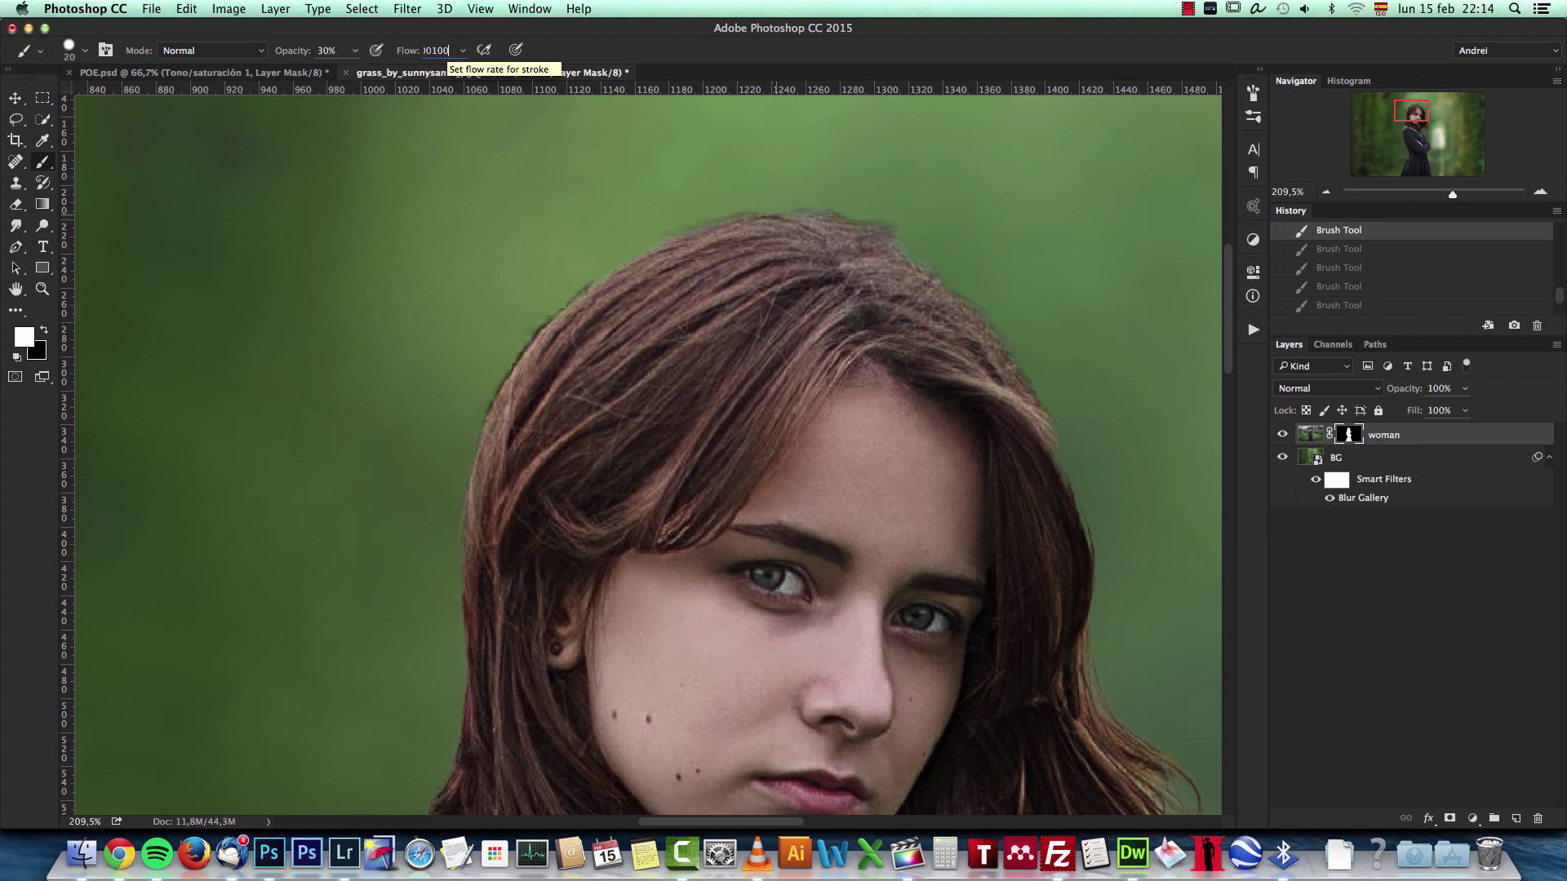
key("0")
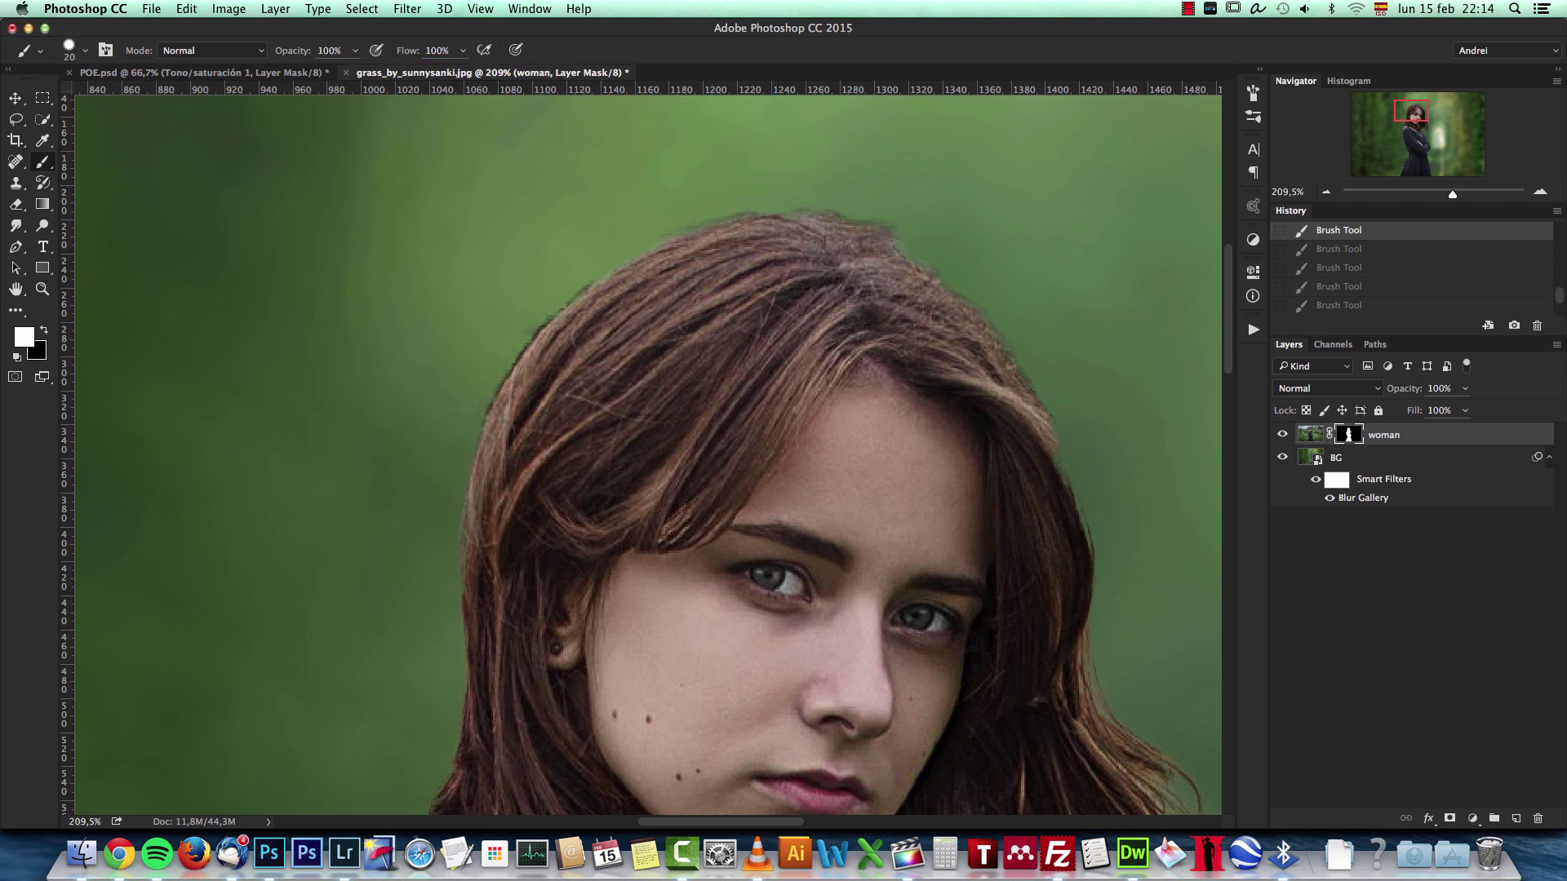
Paint white with a size 10 brush along the crown's edge on the side facing the opening to restore missing hair
scroll(971, 222, "up", 5)
key("[")
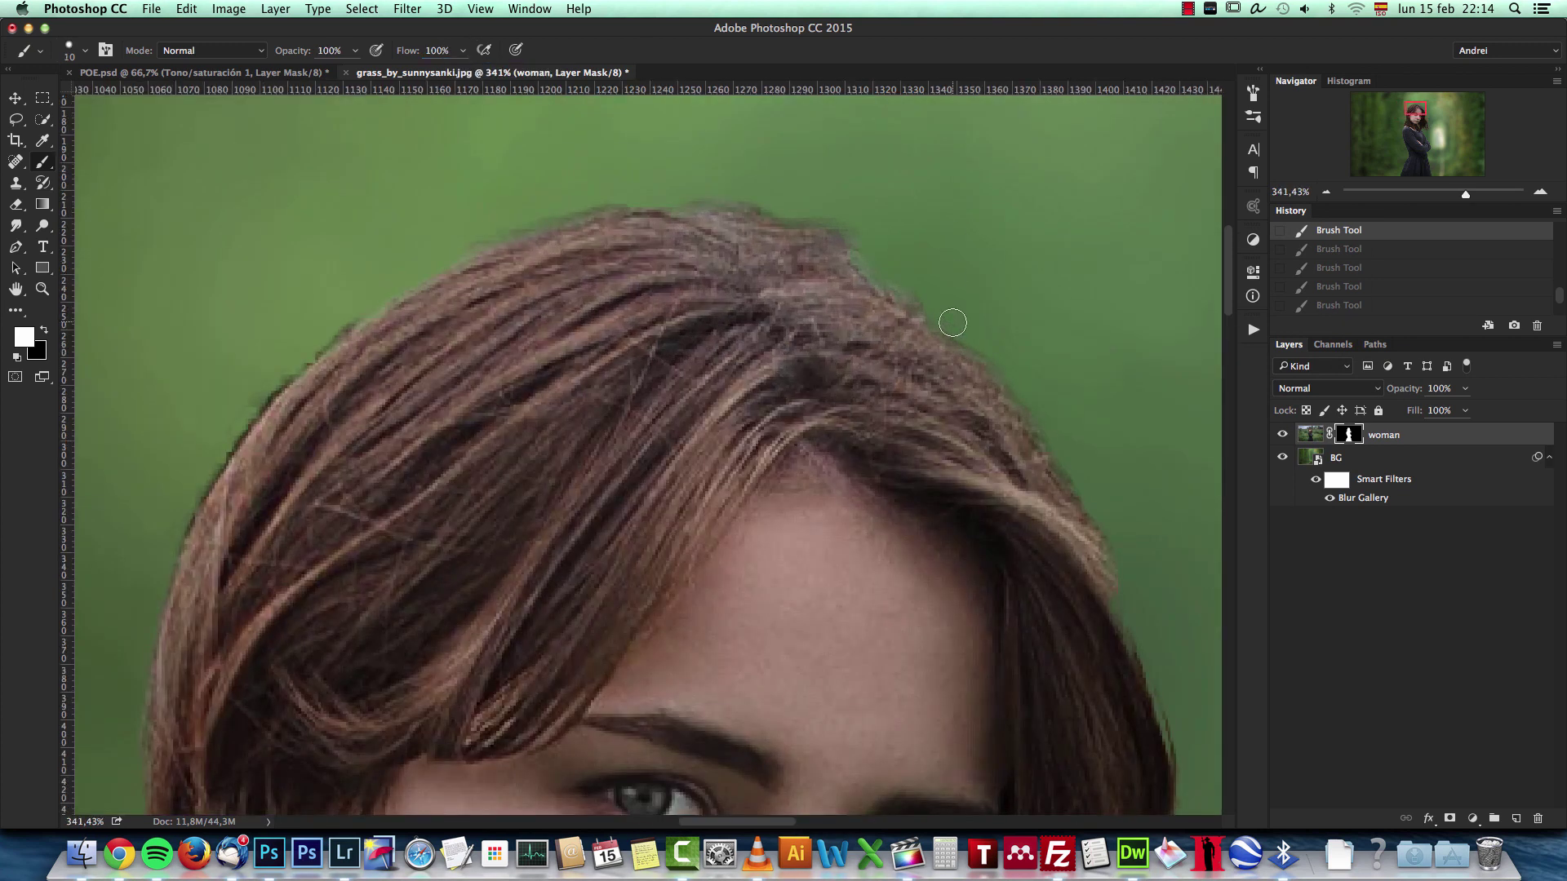
mouse_move(870, 278)
left_mouse_down()
mouse_move(947, 335)
mouse_move(1008, 419)
left_mouse_up()
Lower the brush hardness and paint black at size 20 along the top and back outline of the hair to remove the fringe
key("x")
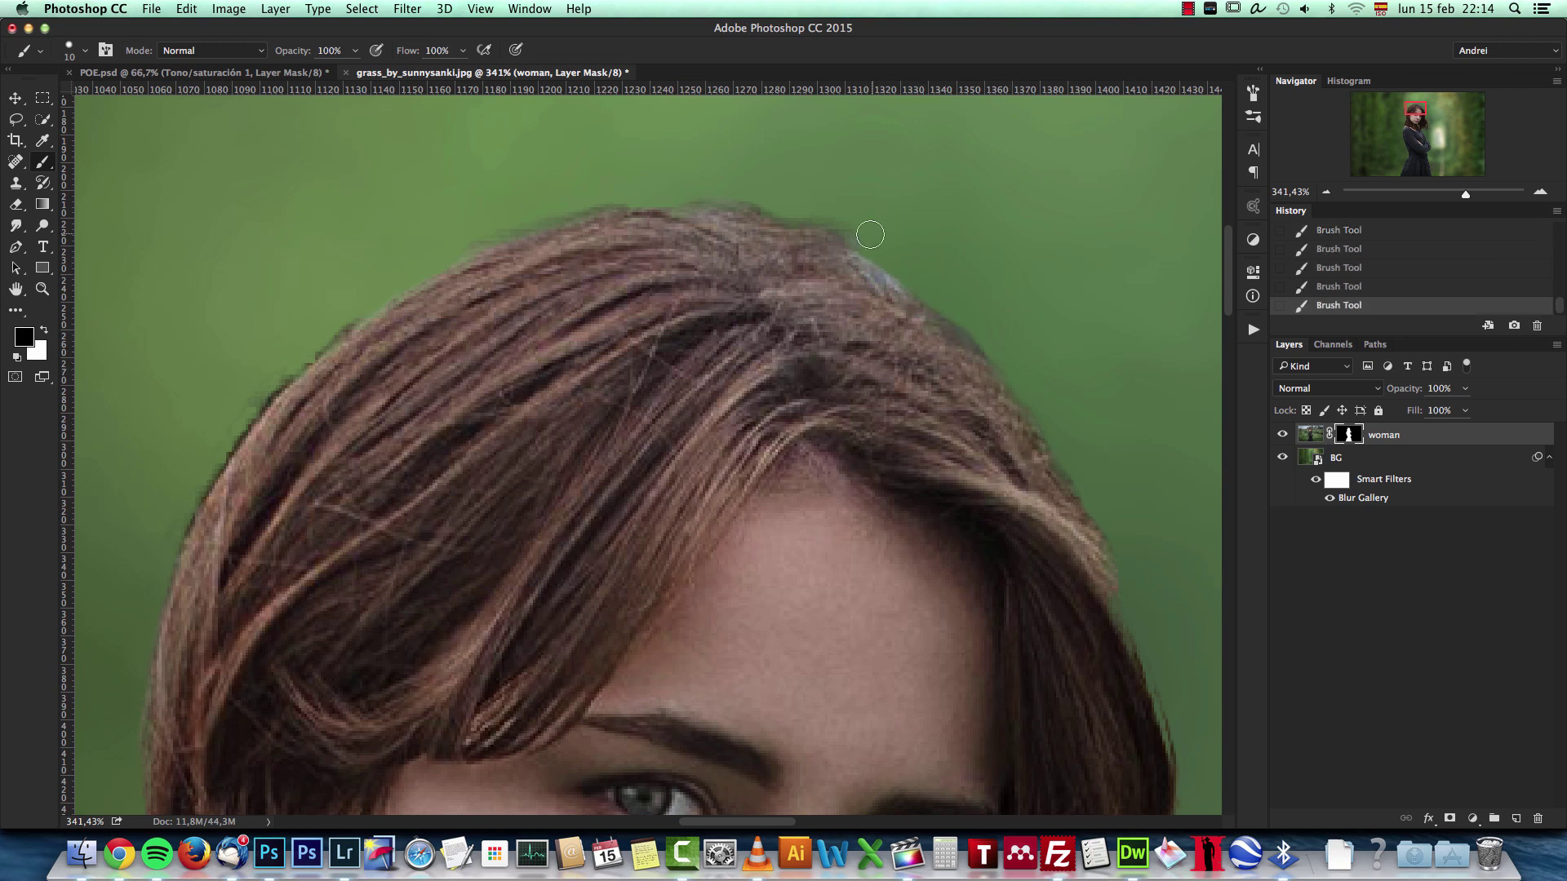
right_click(825, 157)
left_click_drag(985, 235, 961, 234)
key("Return")
key("bracketright")
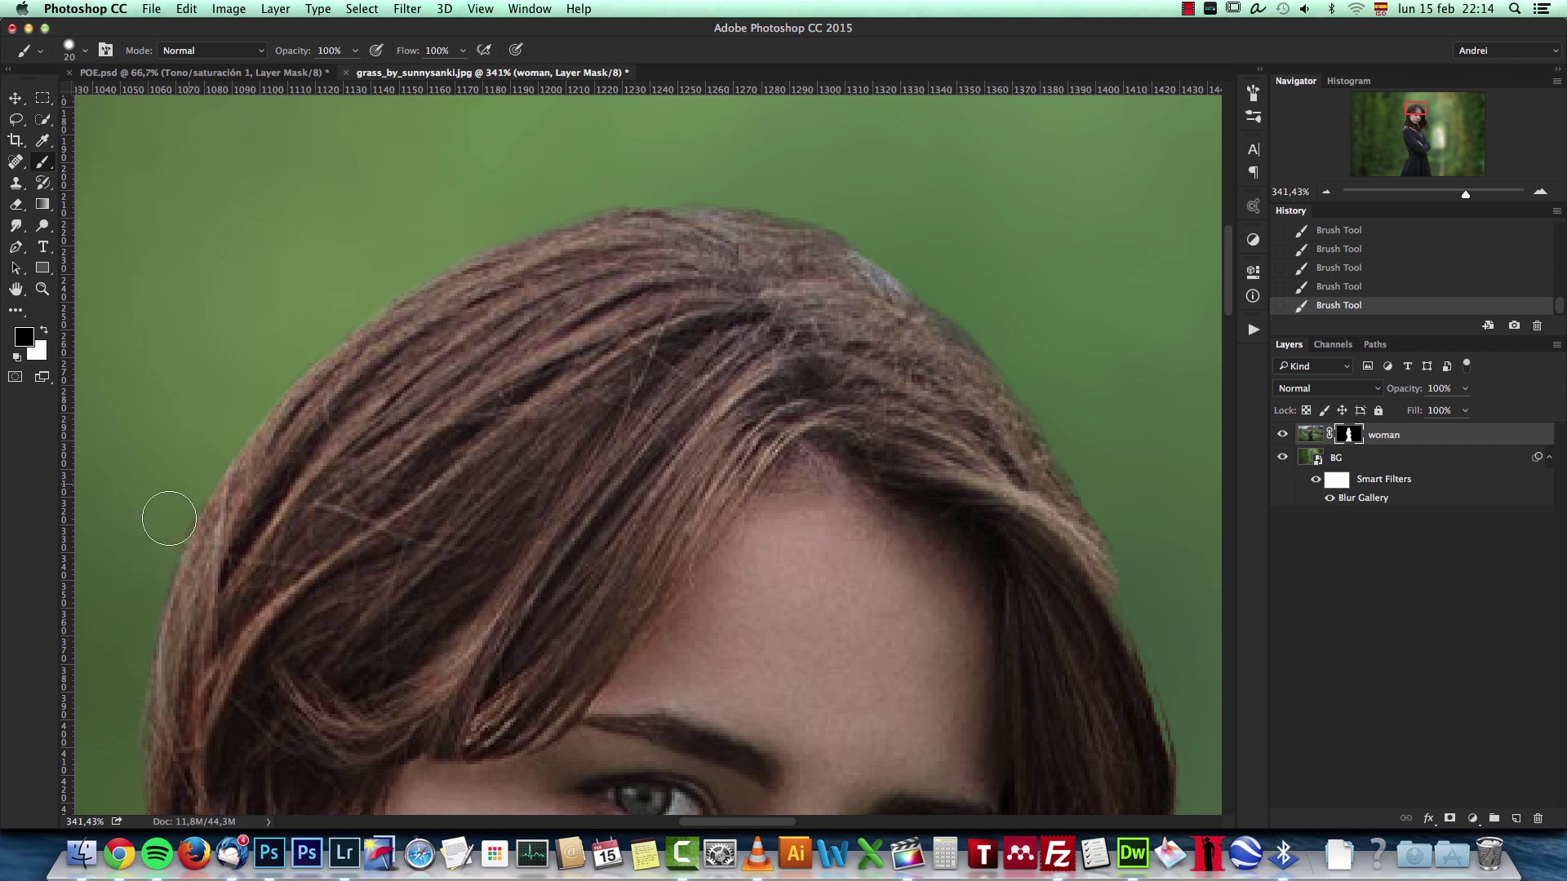
Examine the woman's hair, arm and dress edges against the background at several magnifications
scroll(187, 522, "down", 5)
scroll(326, 520, "up", 6)
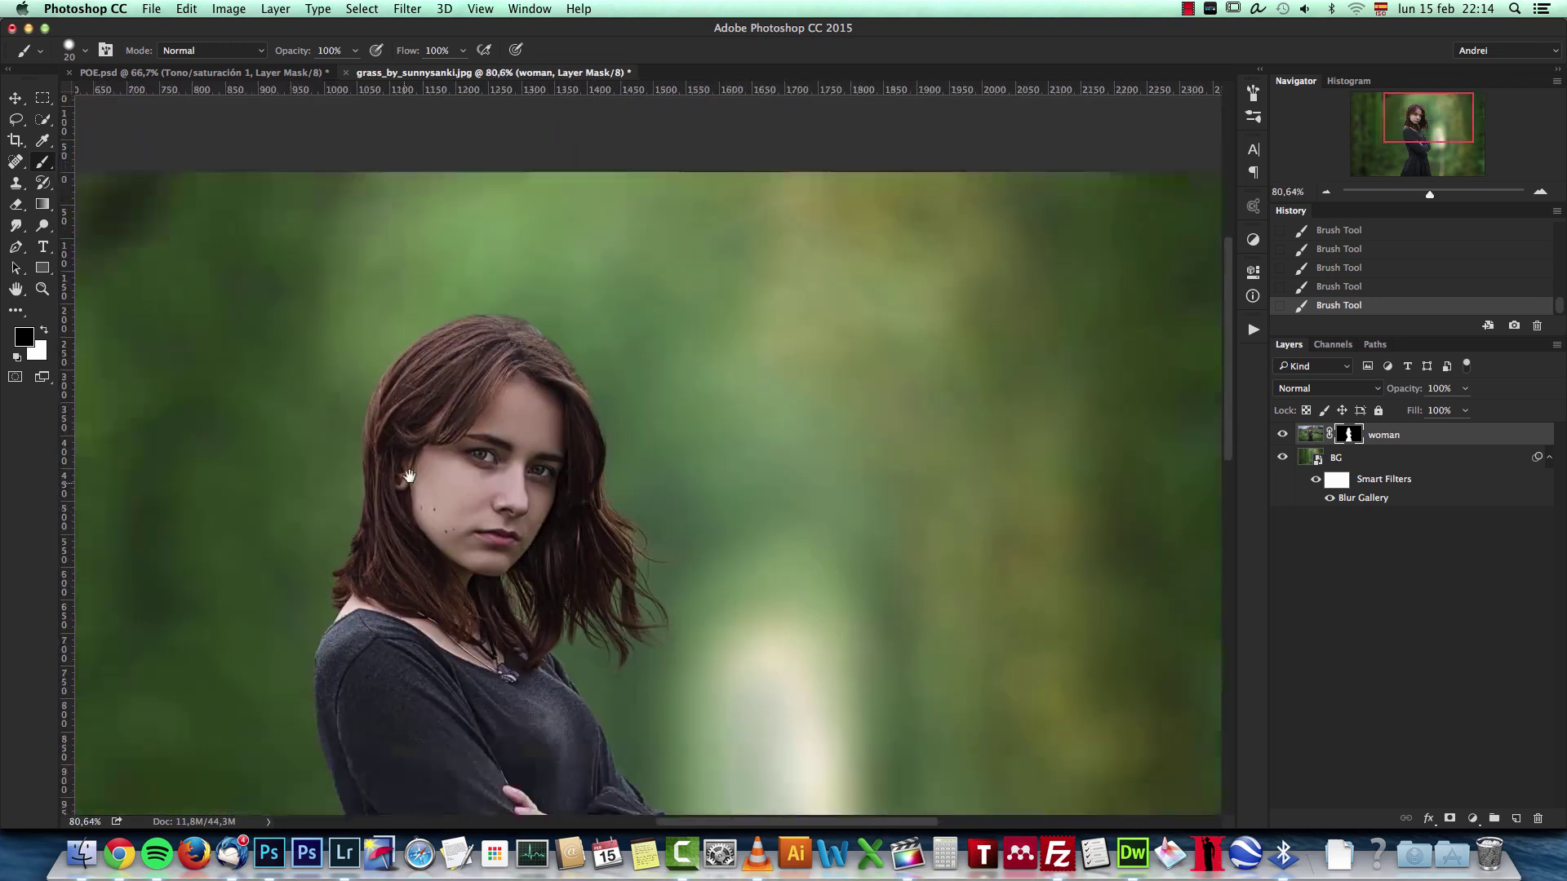
scroll(497, 396, "down", 3)
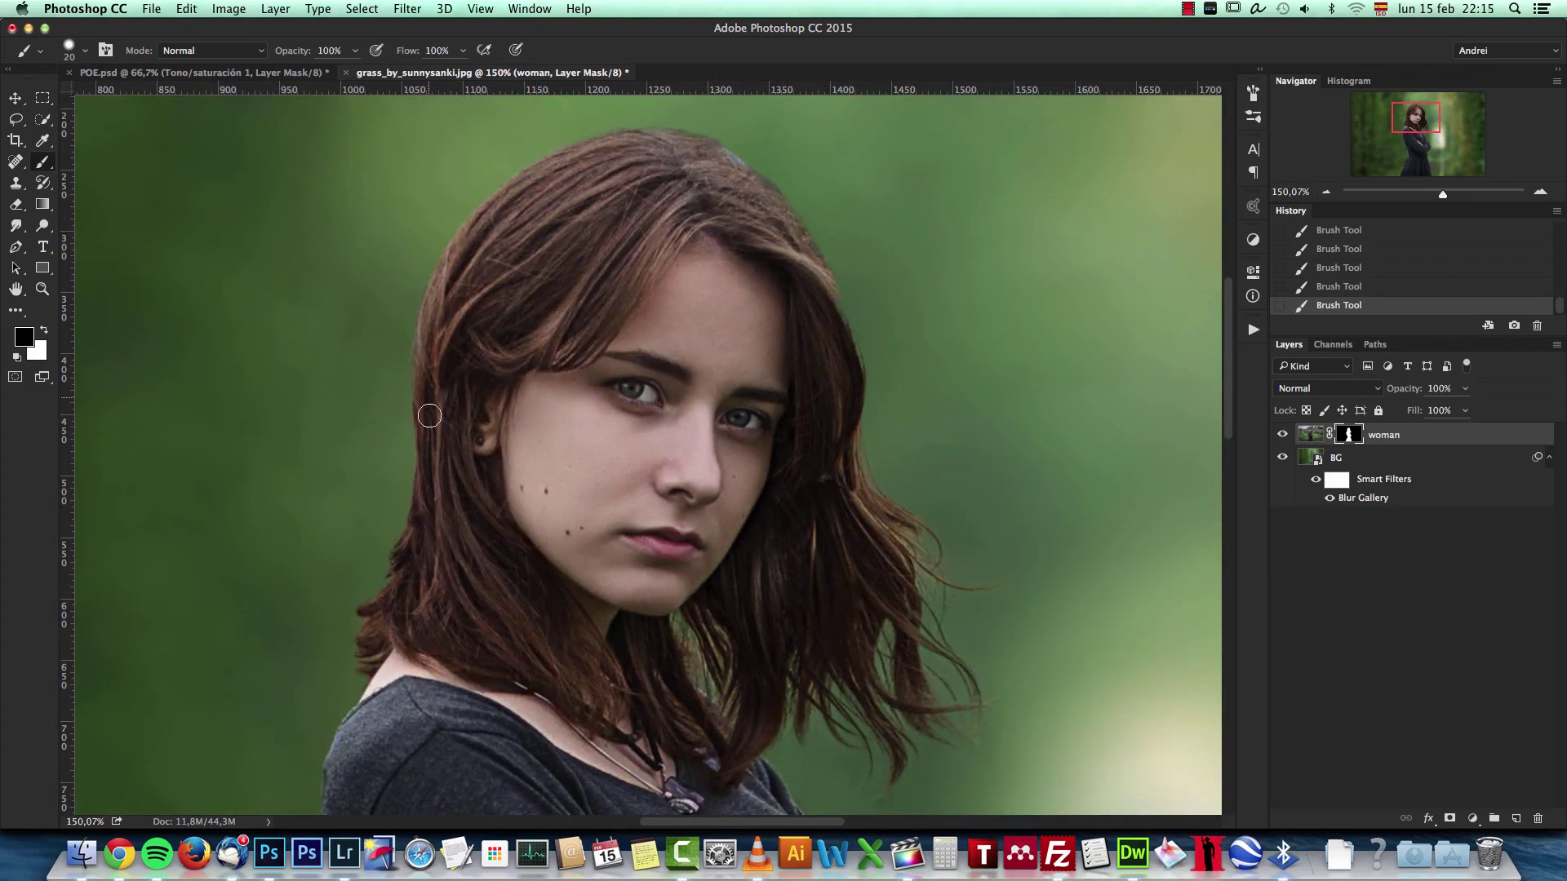
scroll(617, 470, "down", 3)
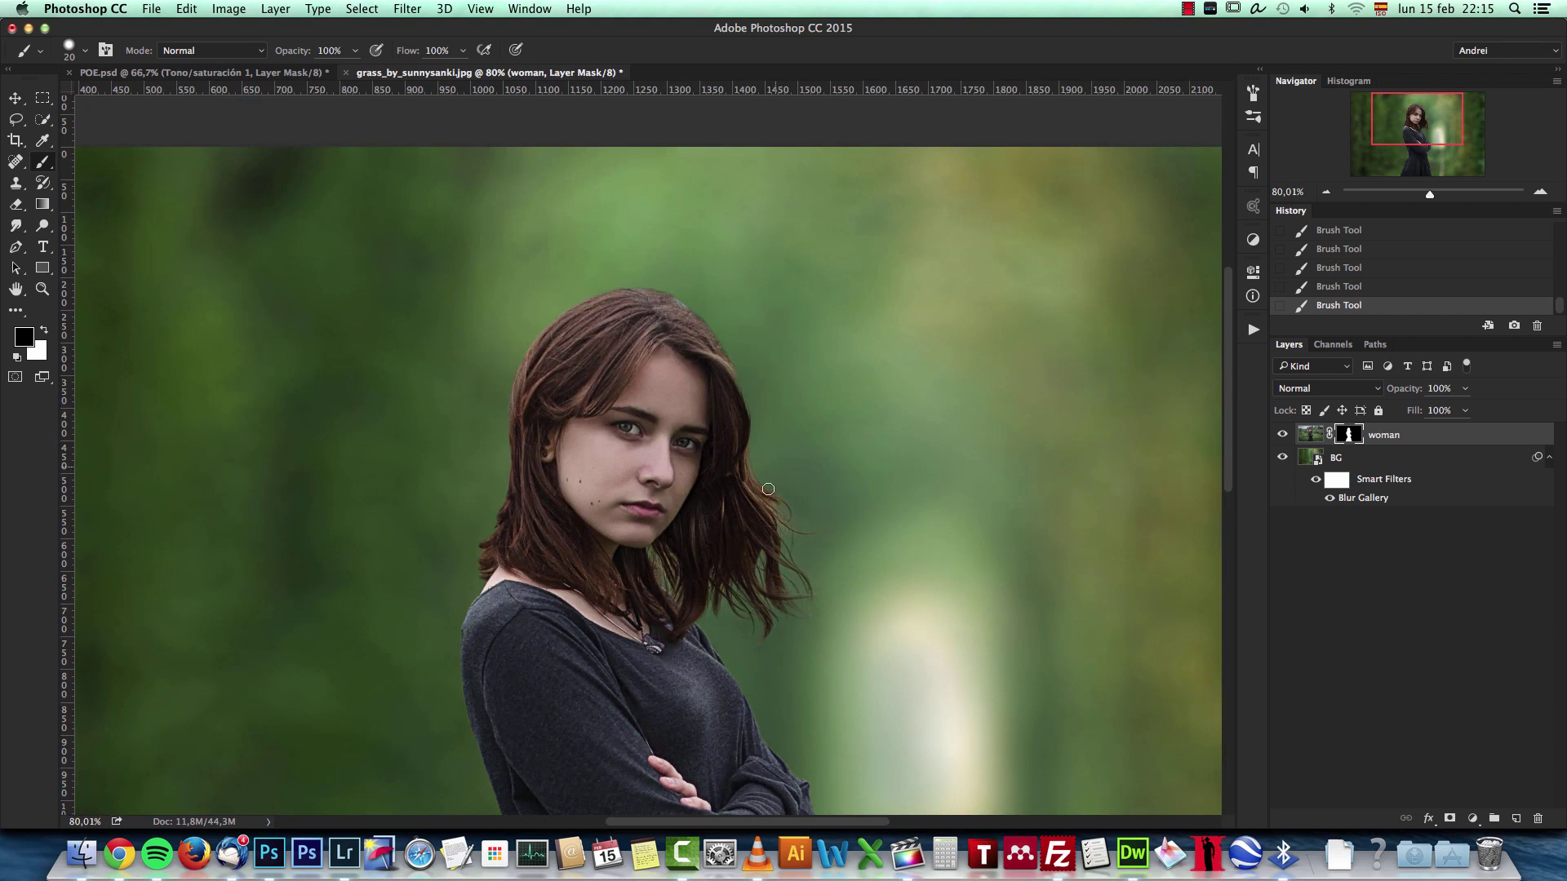
left_click_drag(777, 515, 763, 490)
left_click_drag(722, 563, 702, 493)
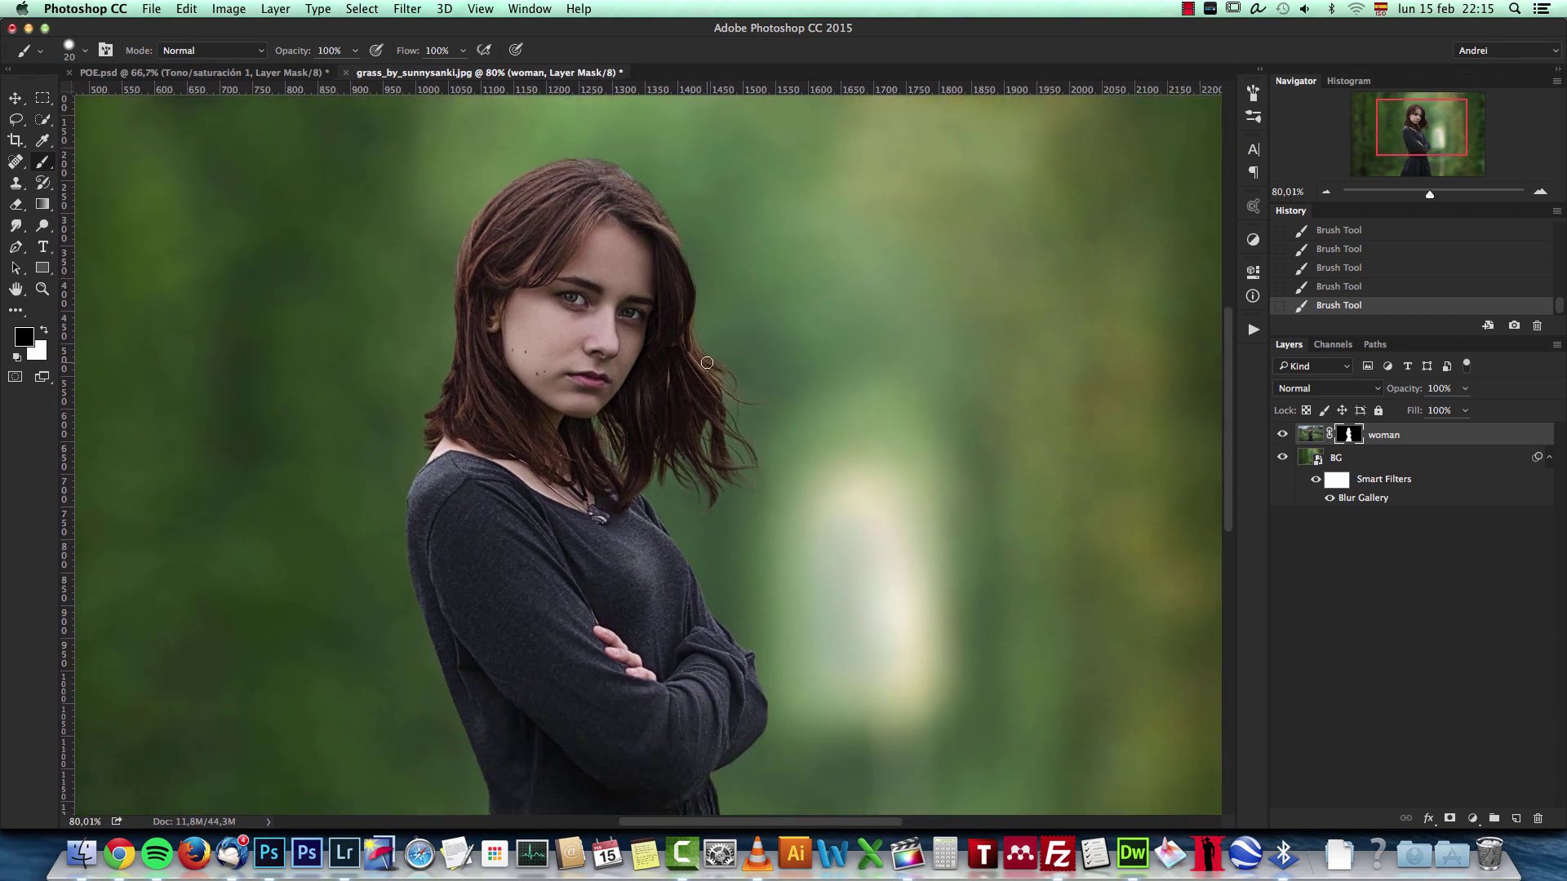
left_click_drag(773, 534, 765, 404)
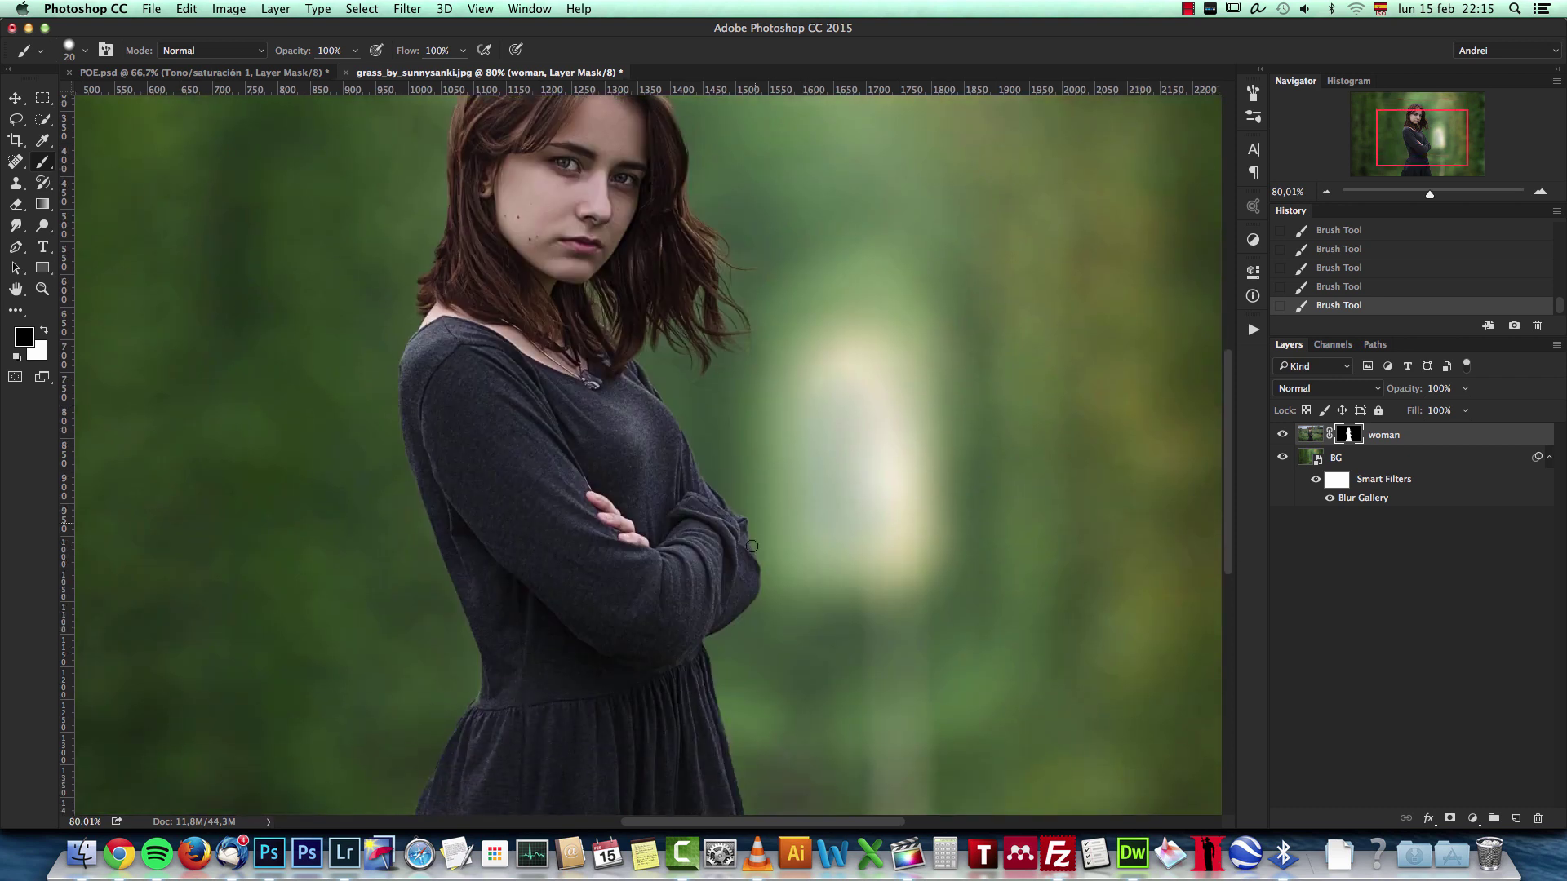
Add a Curves adjustment layer above the woman layer and clip it to her layer
scroll(739, 547, "down", 1)
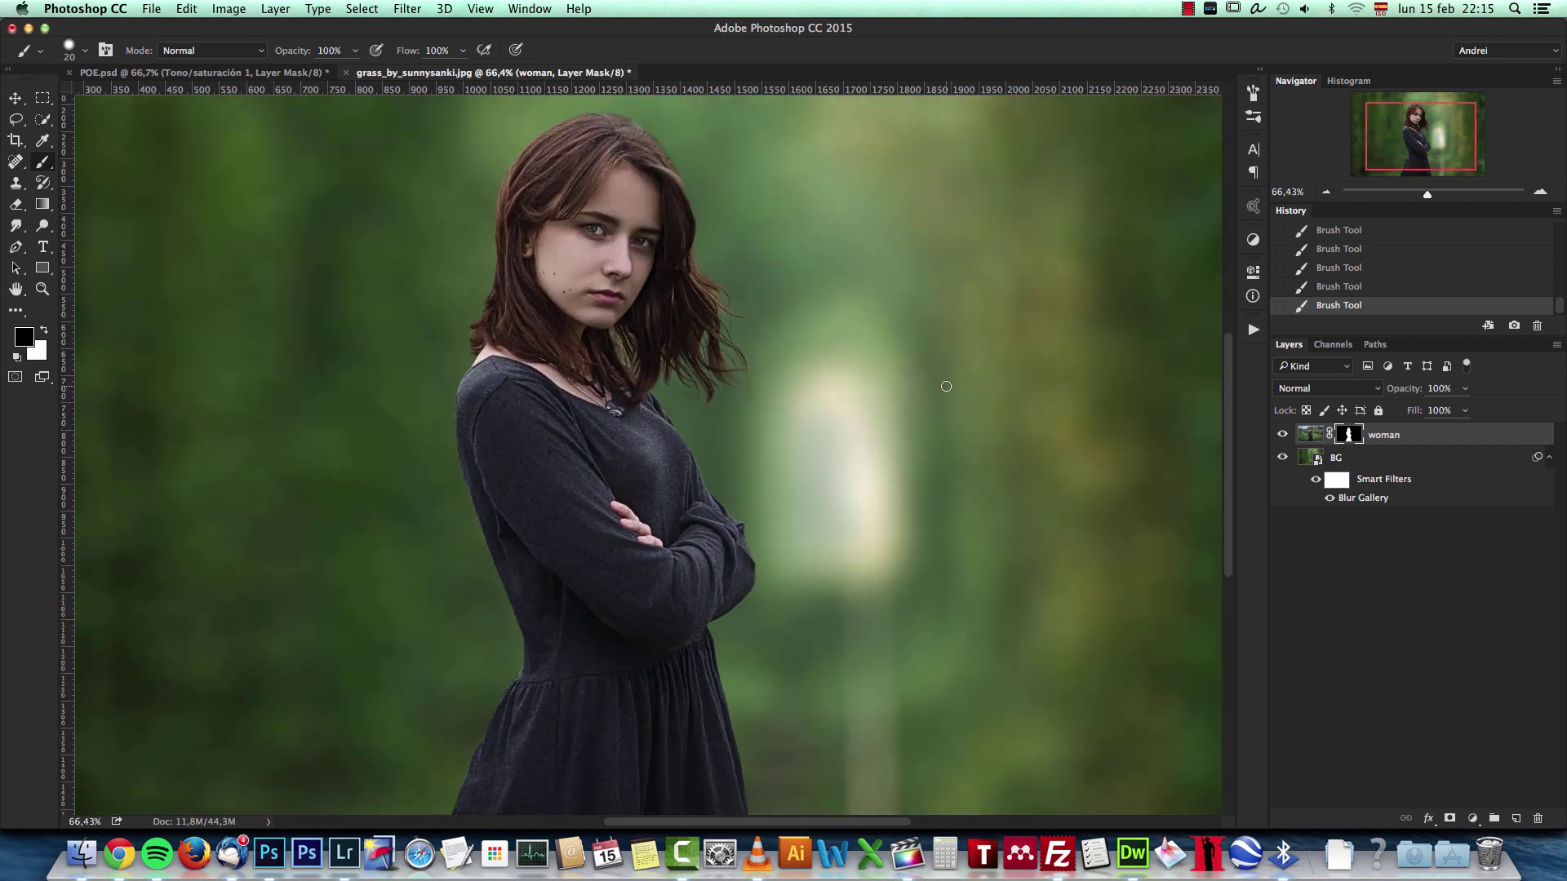
scroll(946, 386, "down", 3)
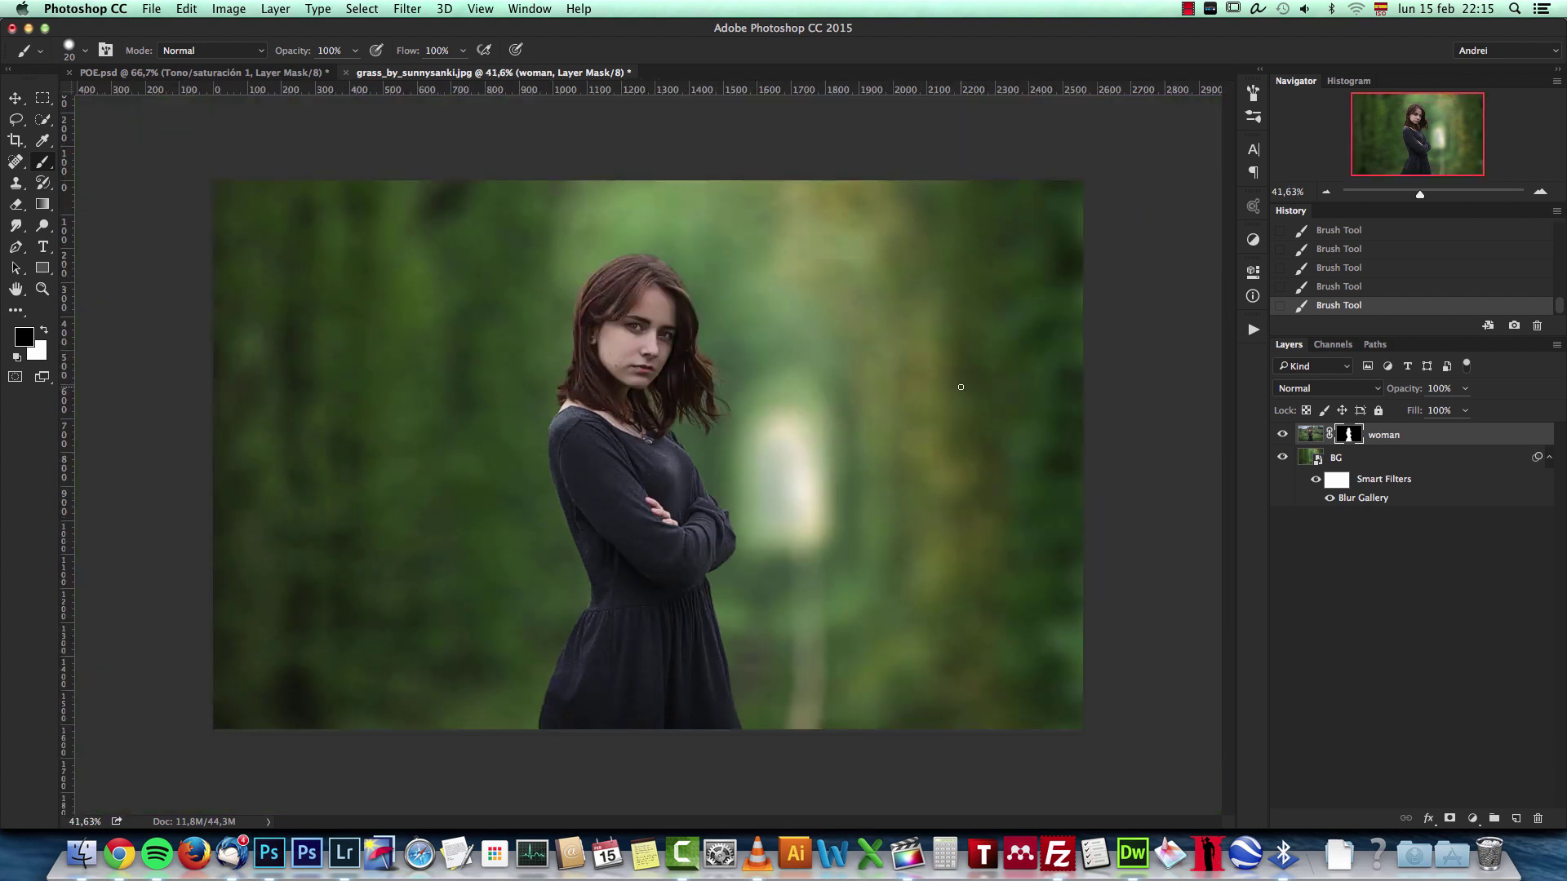
left_click(1548, 459)
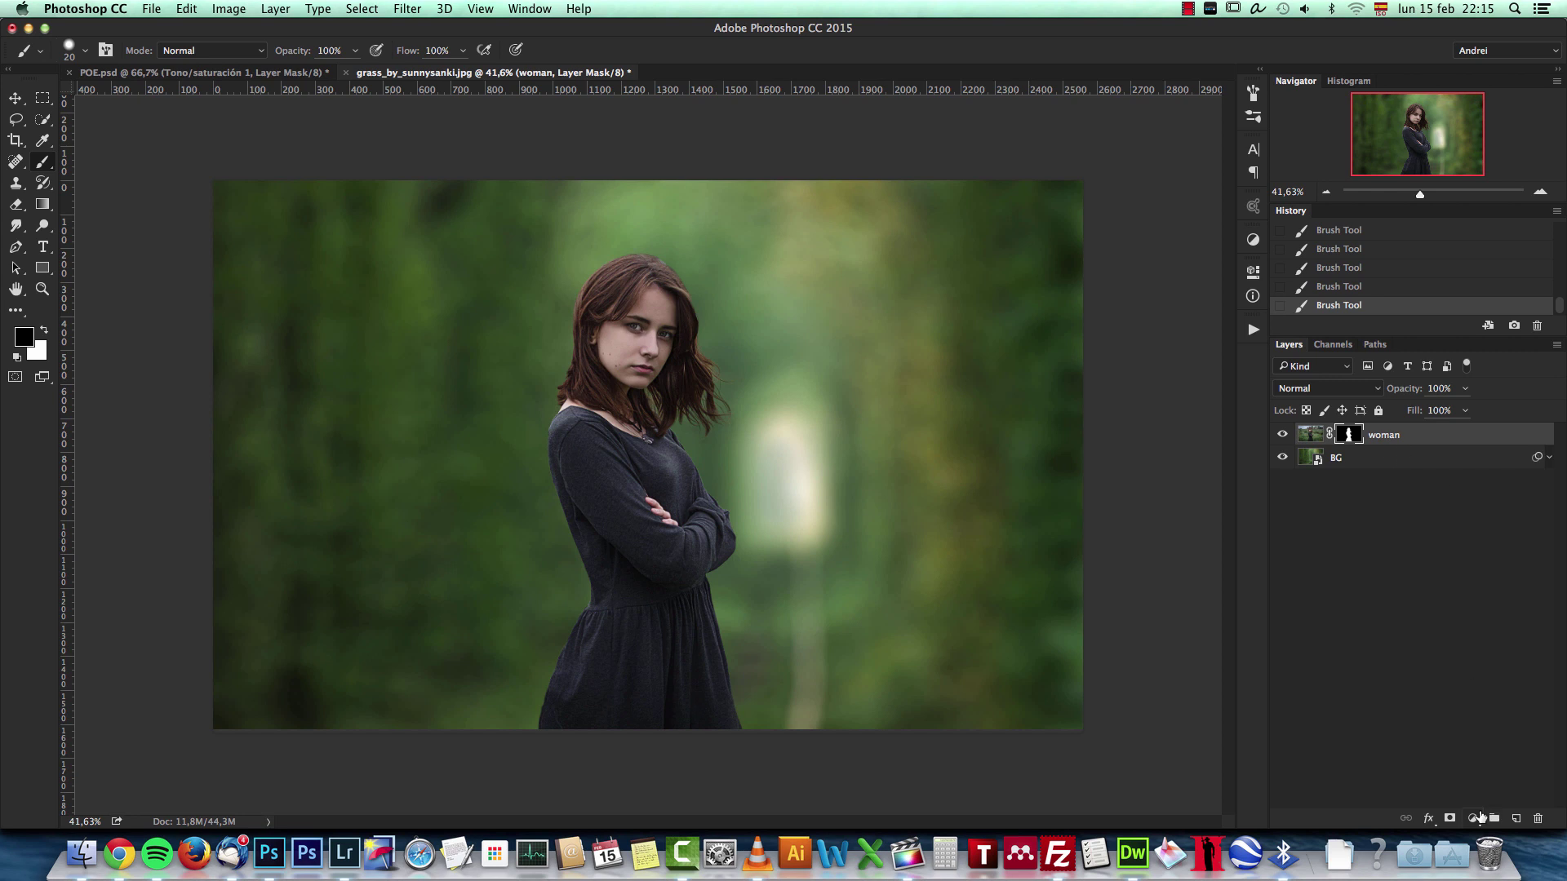
left_click(1474, 819)
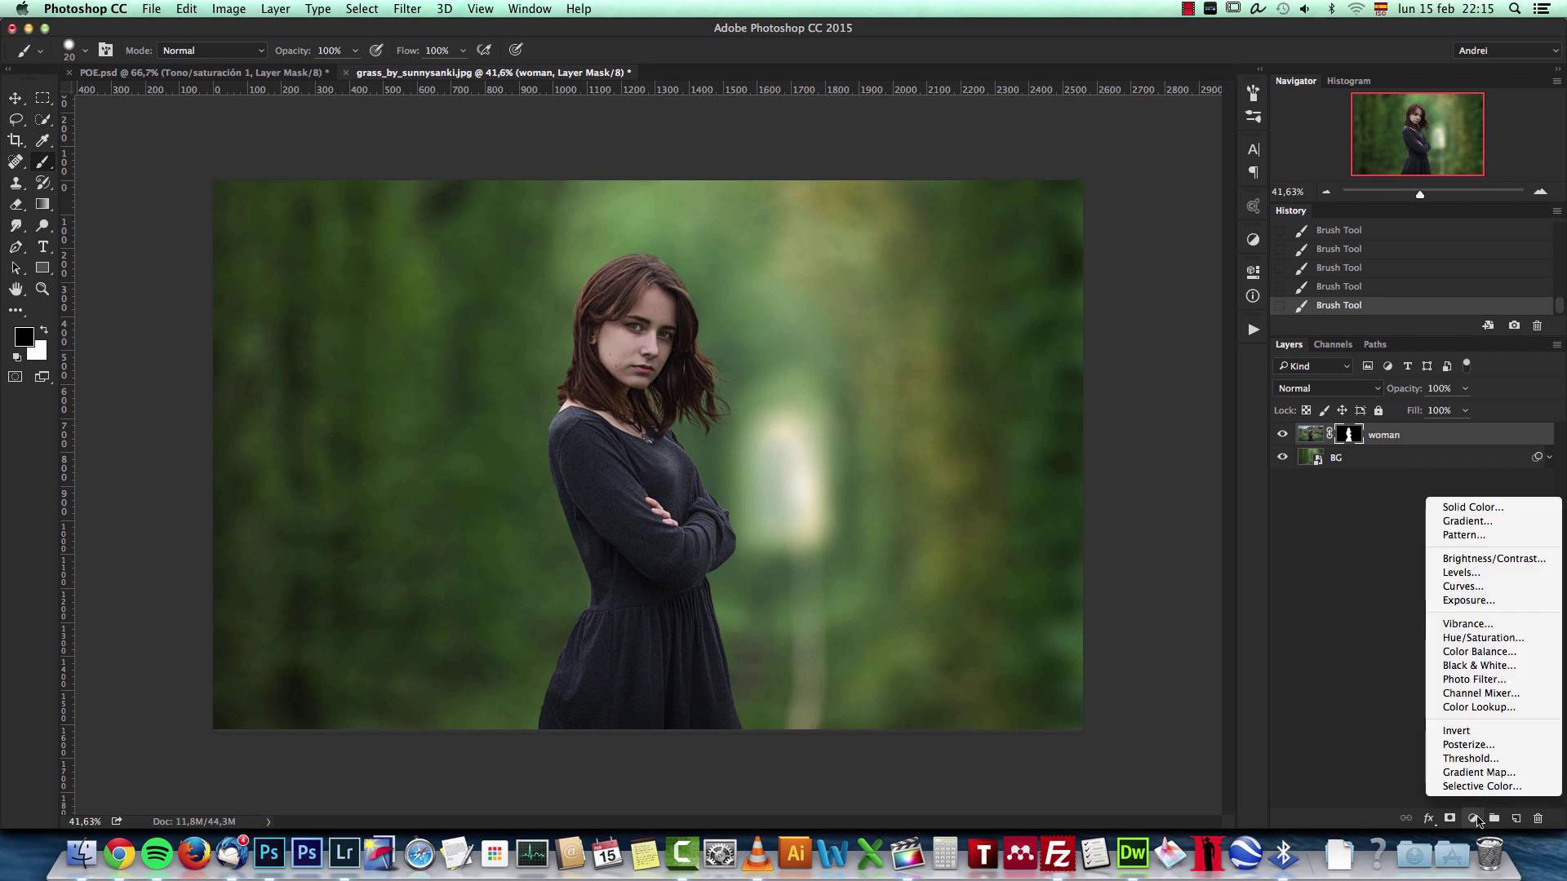
left_click(1483, 586)
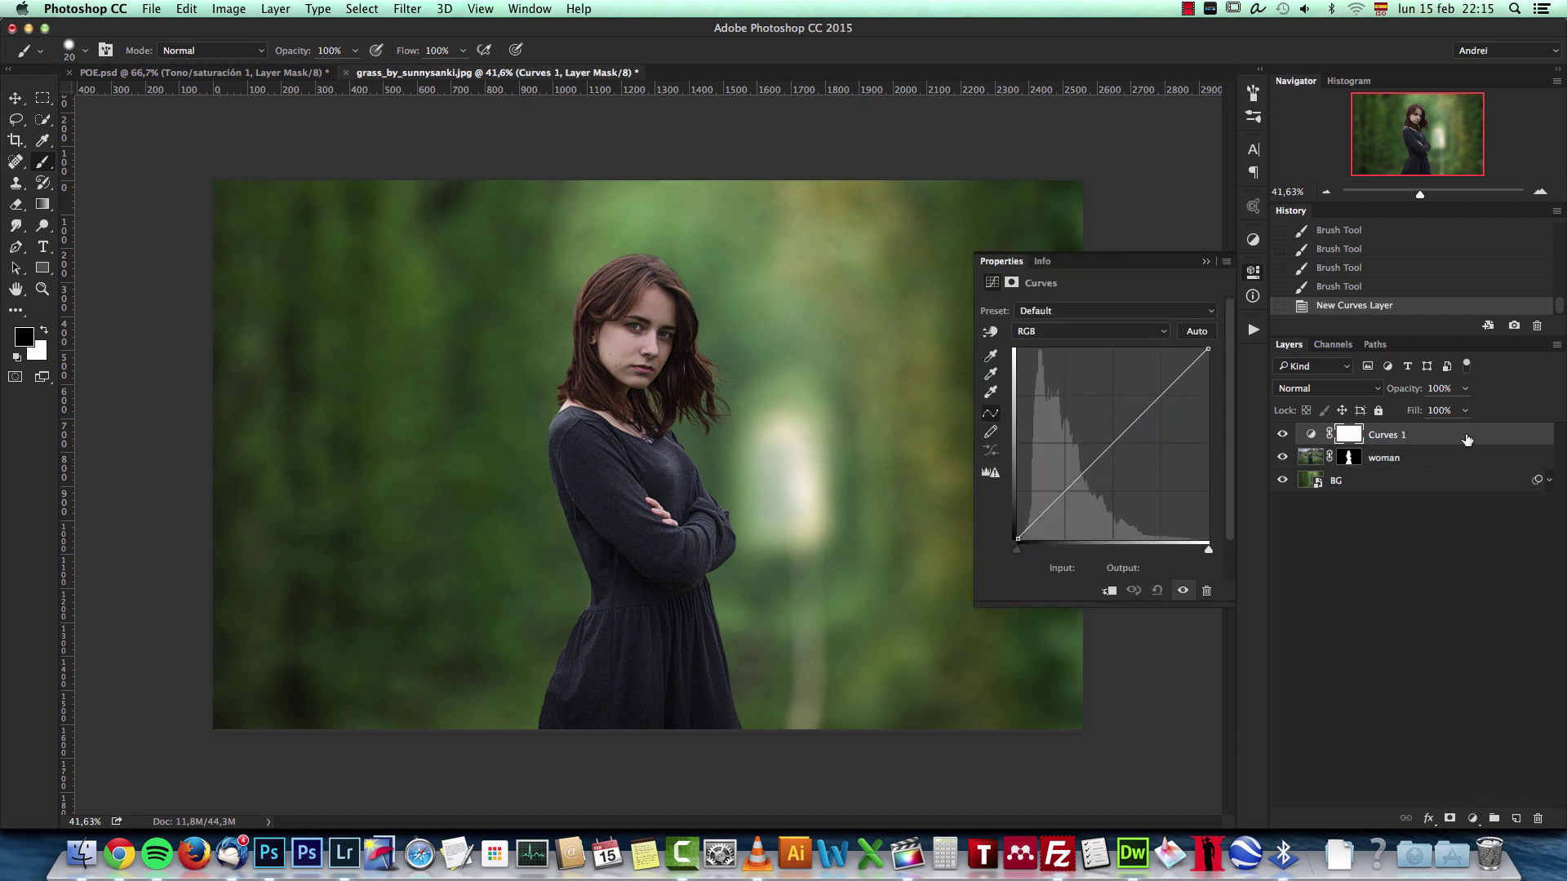
left_click_drag(1468, 444, 1435, 442)
left_click(1435, 441, "alt")
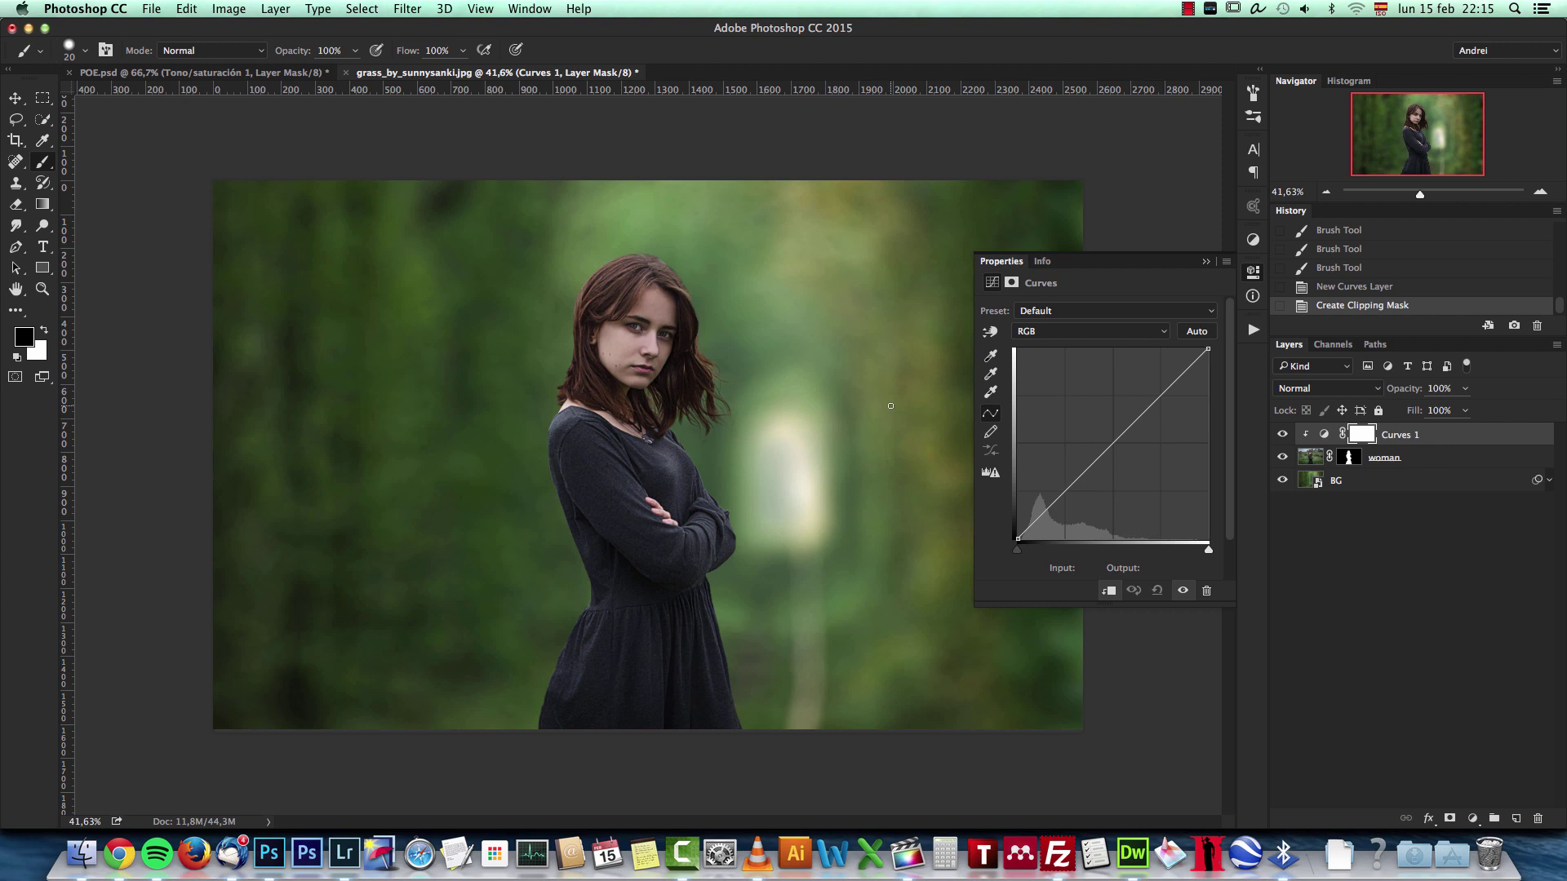
Release and reapply the Curves layer's clipping mask twice to compare both states
left_click(1108, 591)
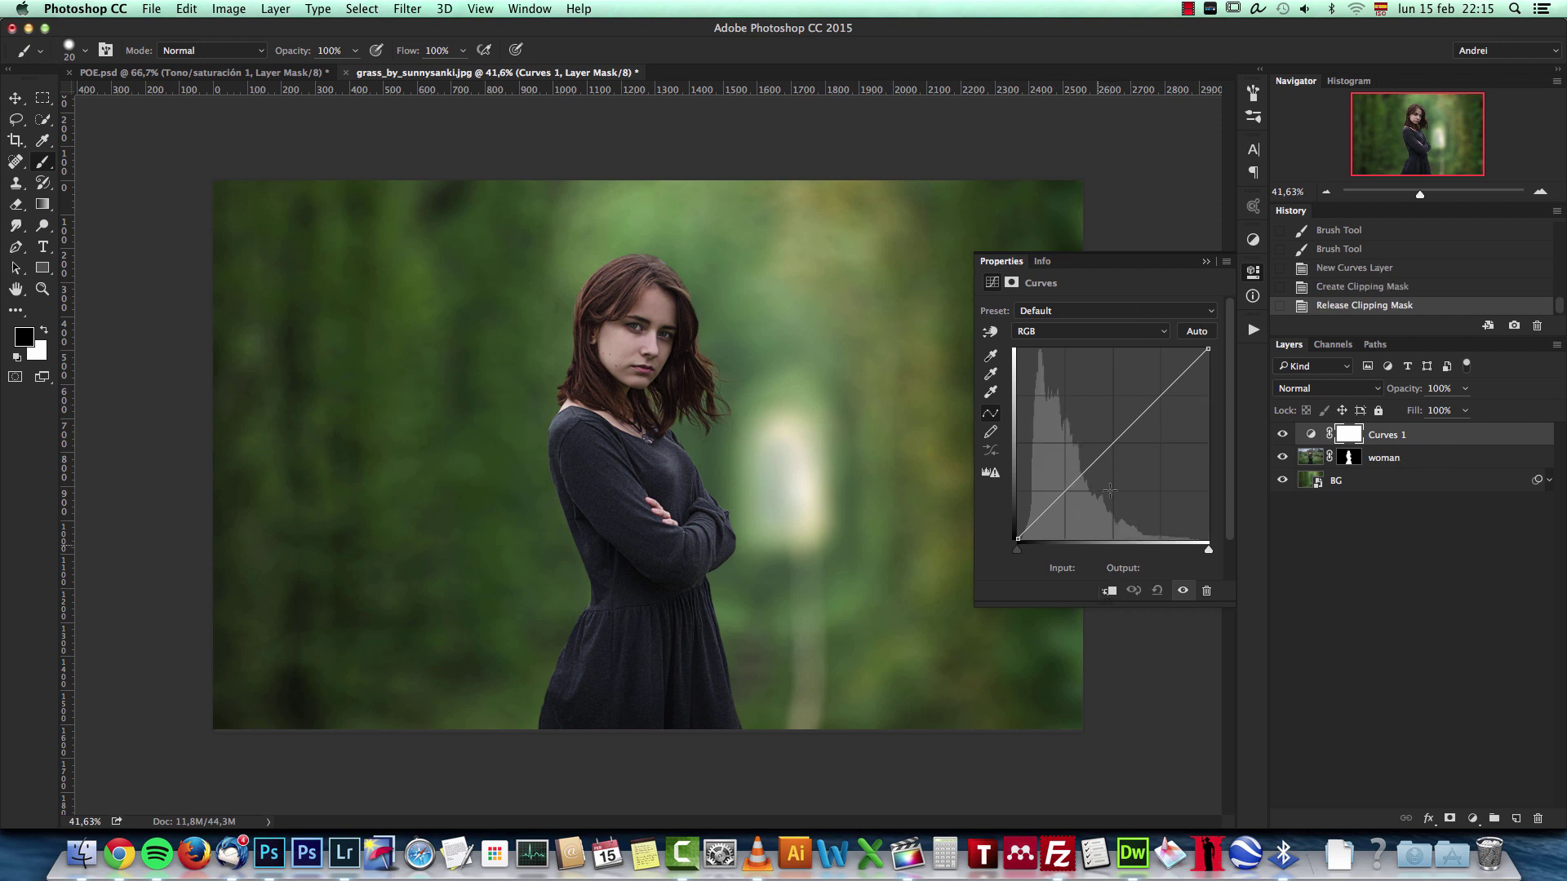
left_click(1109, 592)
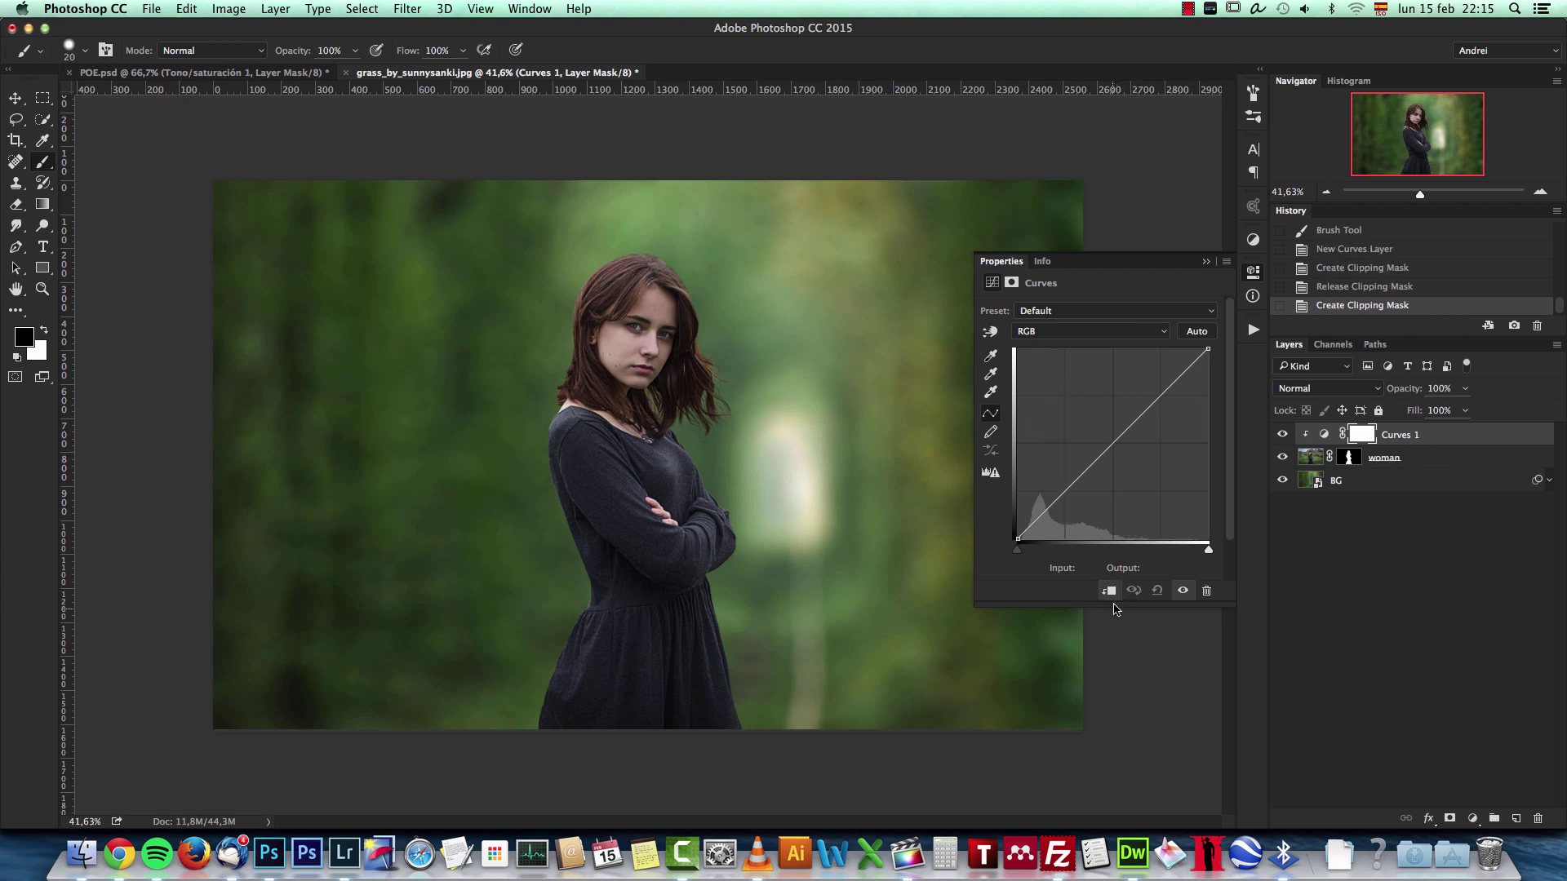
left_click(1109, 592)
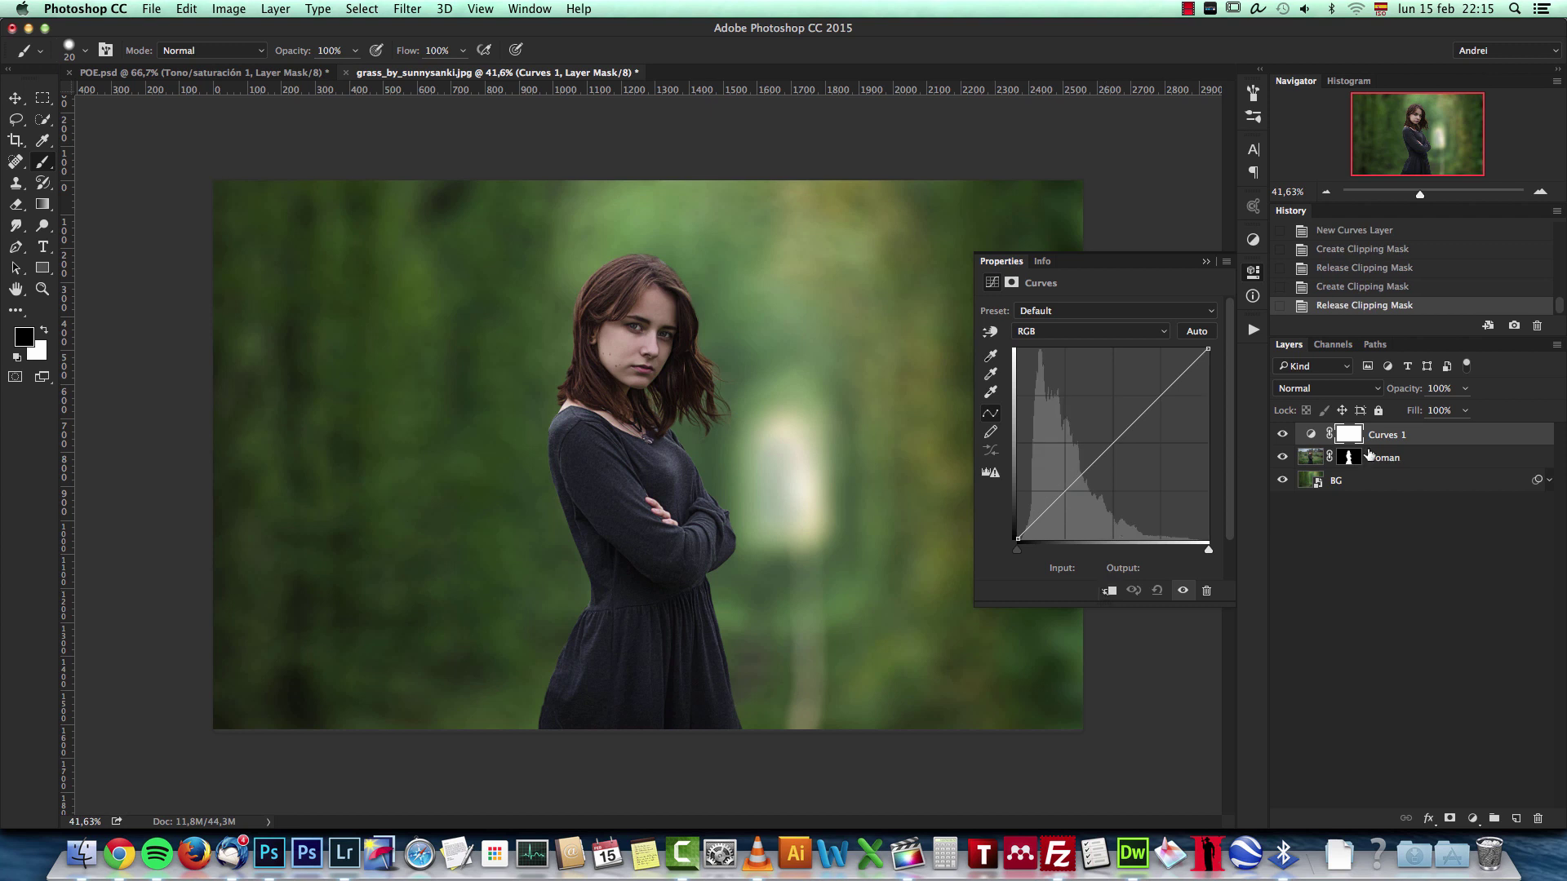
left_click(1109, 591)
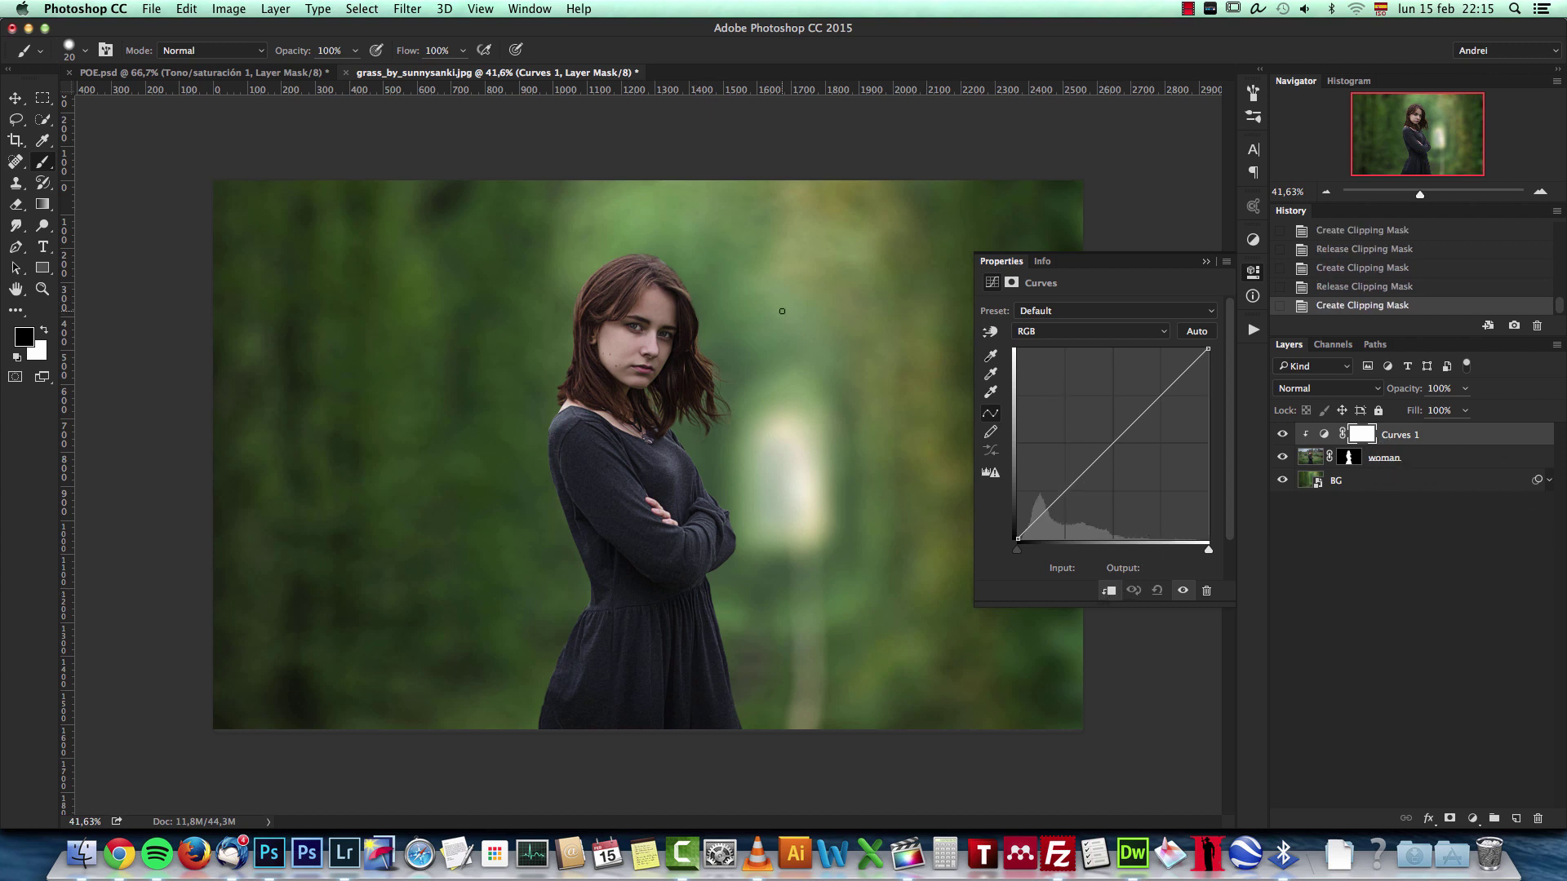
Add a shadow point to the Blue channel curve with input 43 and output 46
left_click(1065, 335)
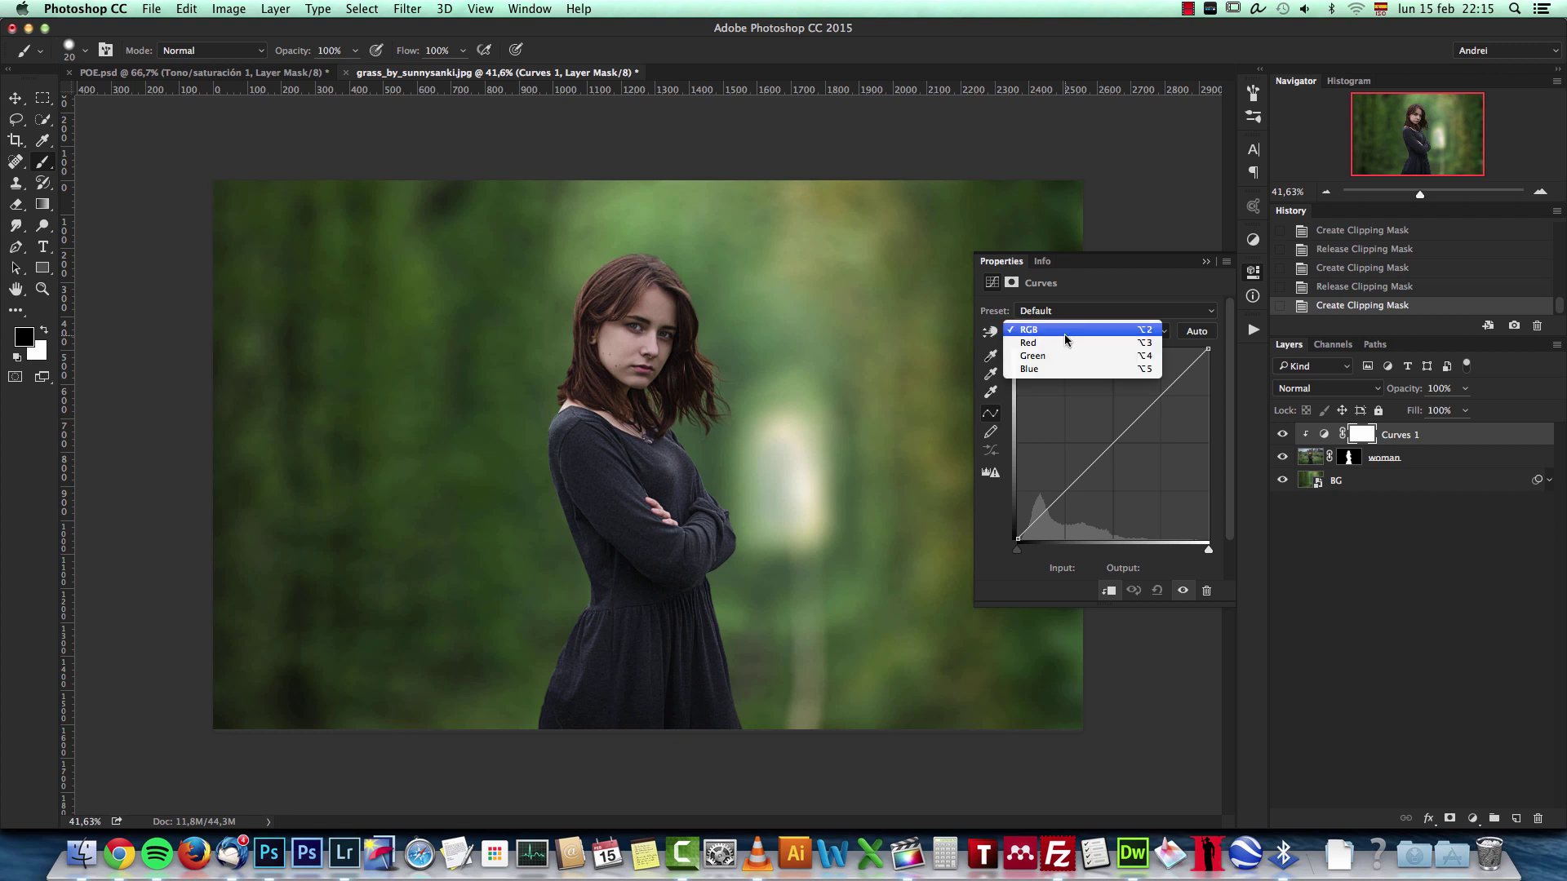
left_click(1050, 371)
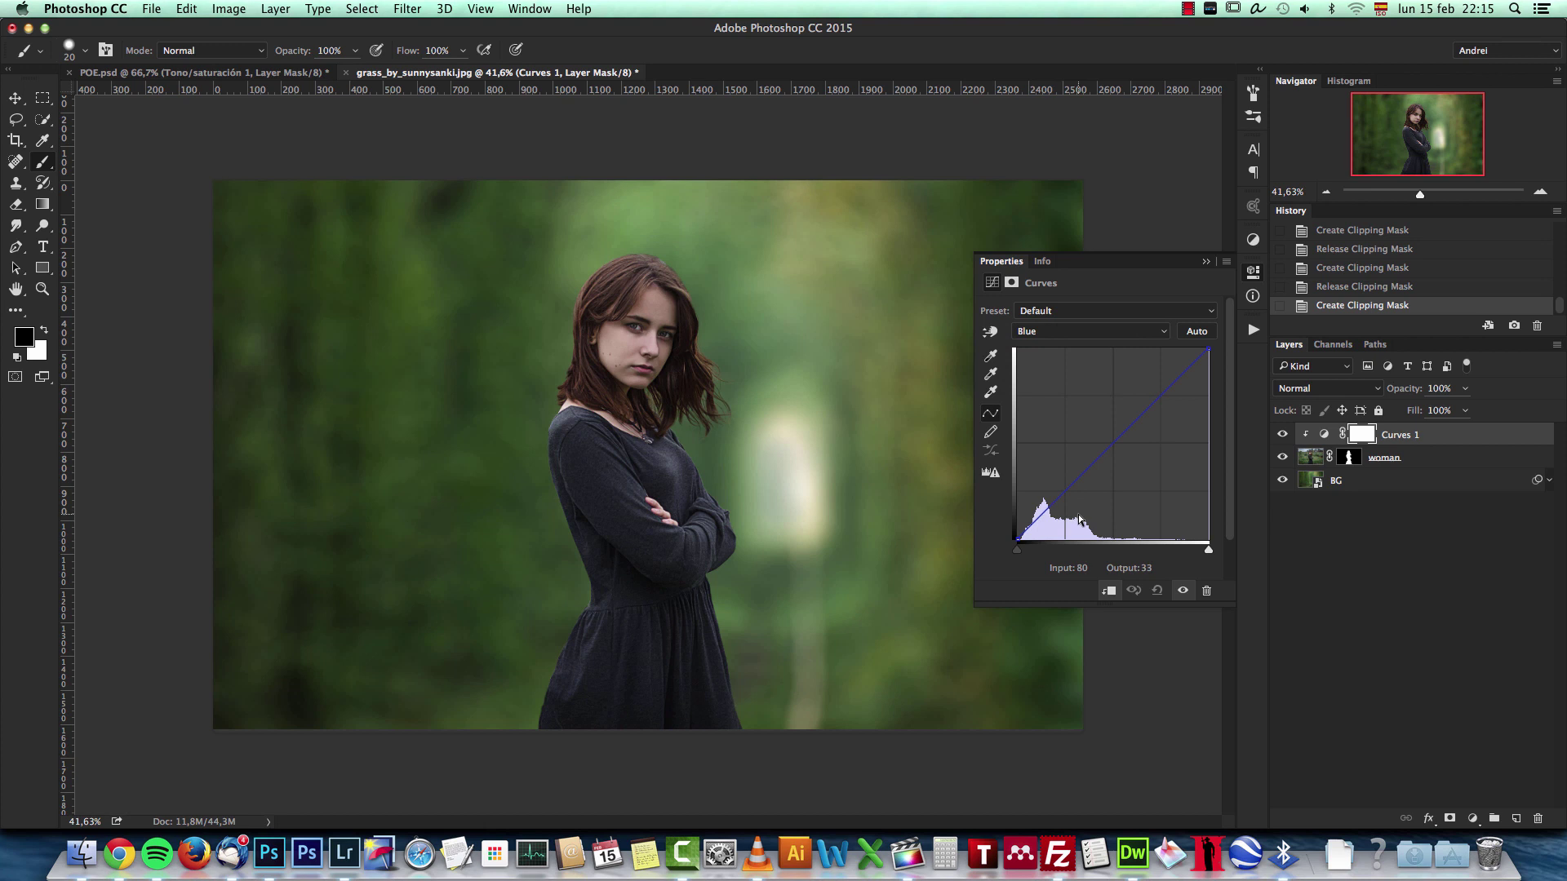
left_click(1064, 492)
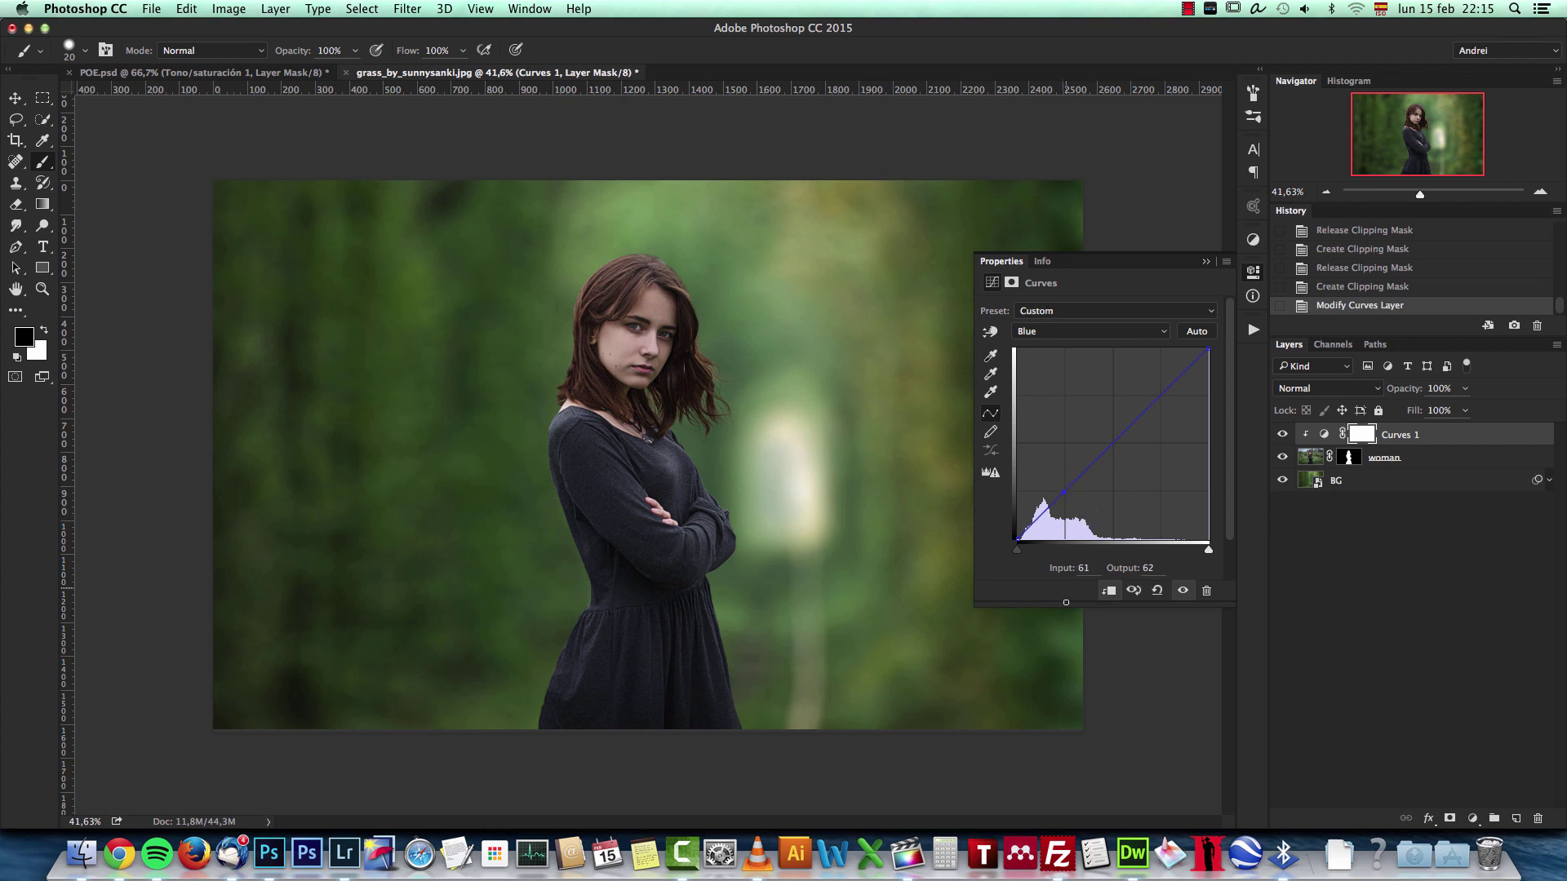
left_click(1067, 570)
type("43")
left_click(1146, 568)
type("46")
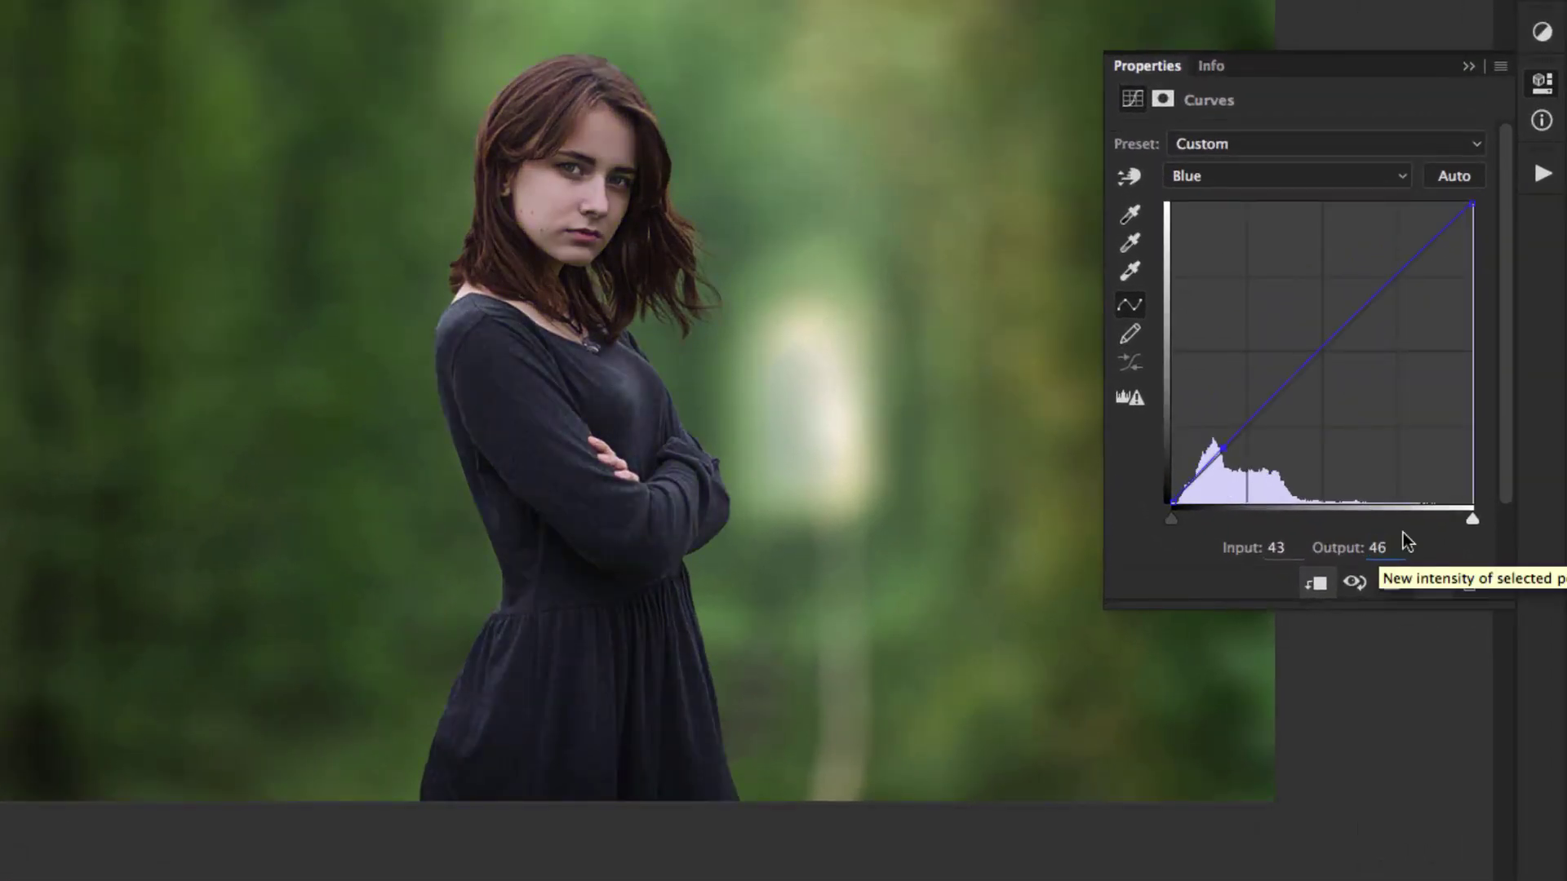
Add a highlight point to the Blue channel curve with input 179 and output 173, and compare the image without the adjustment
left_click(1379, 293)
left_click(1282, 545)
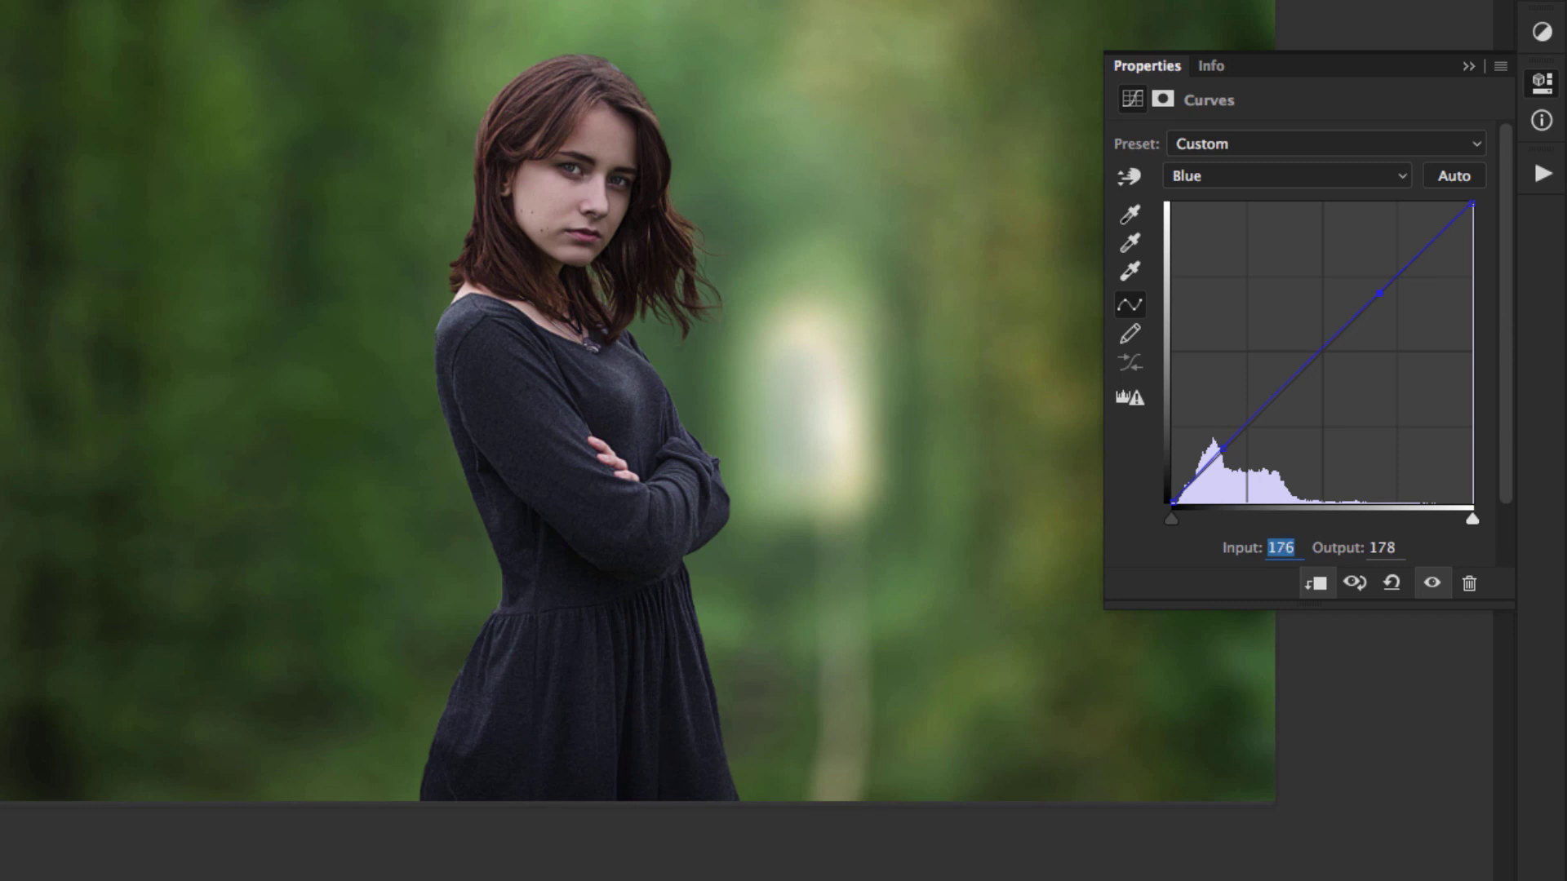
type("179")
left_click(1387, 547)
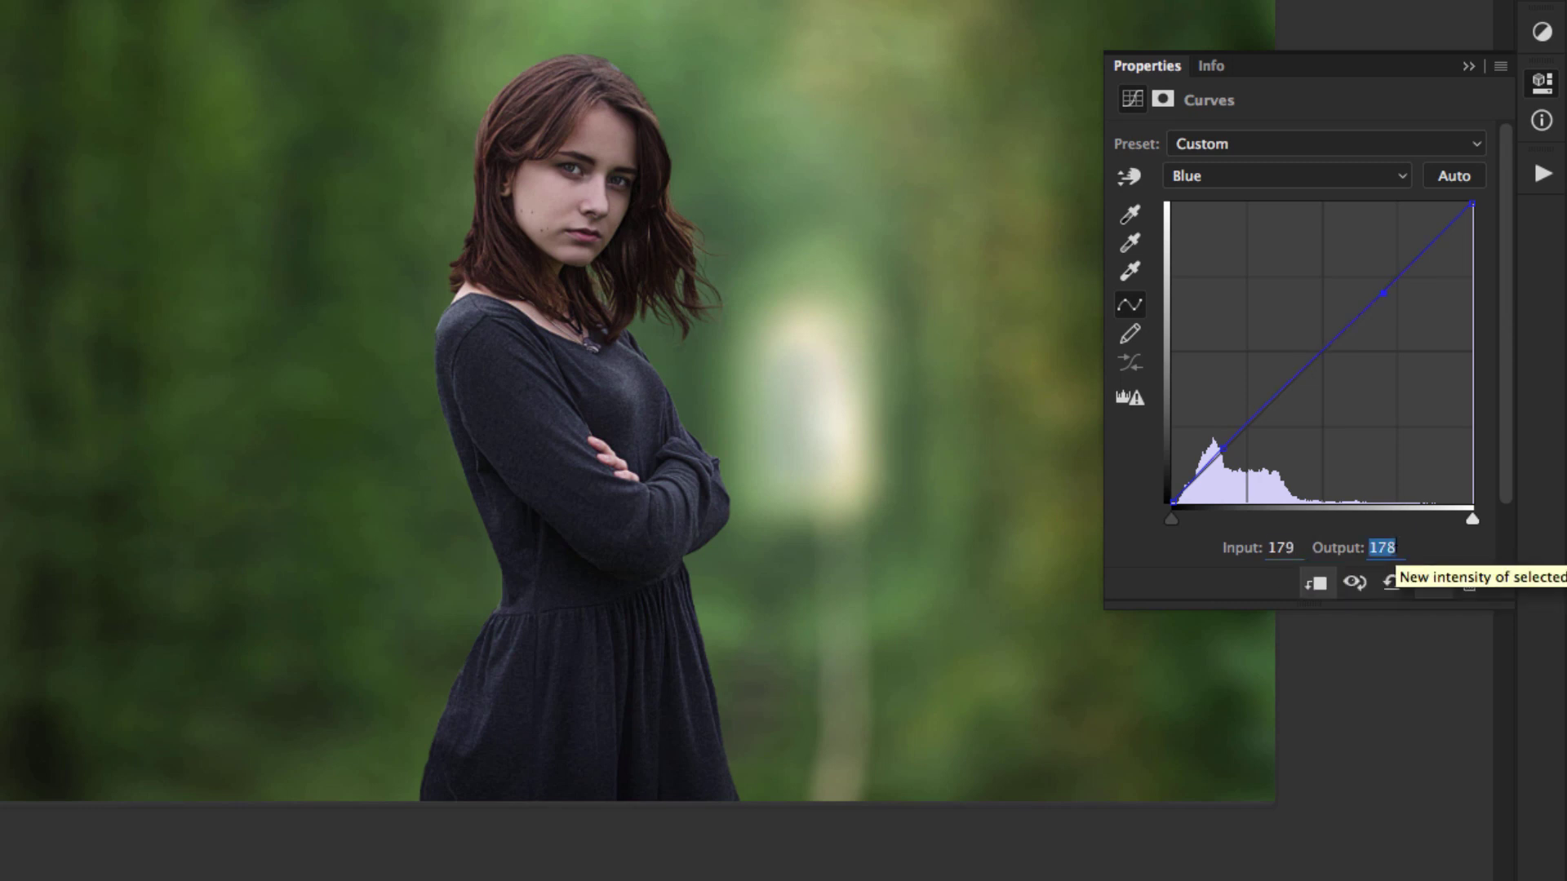
type("173")
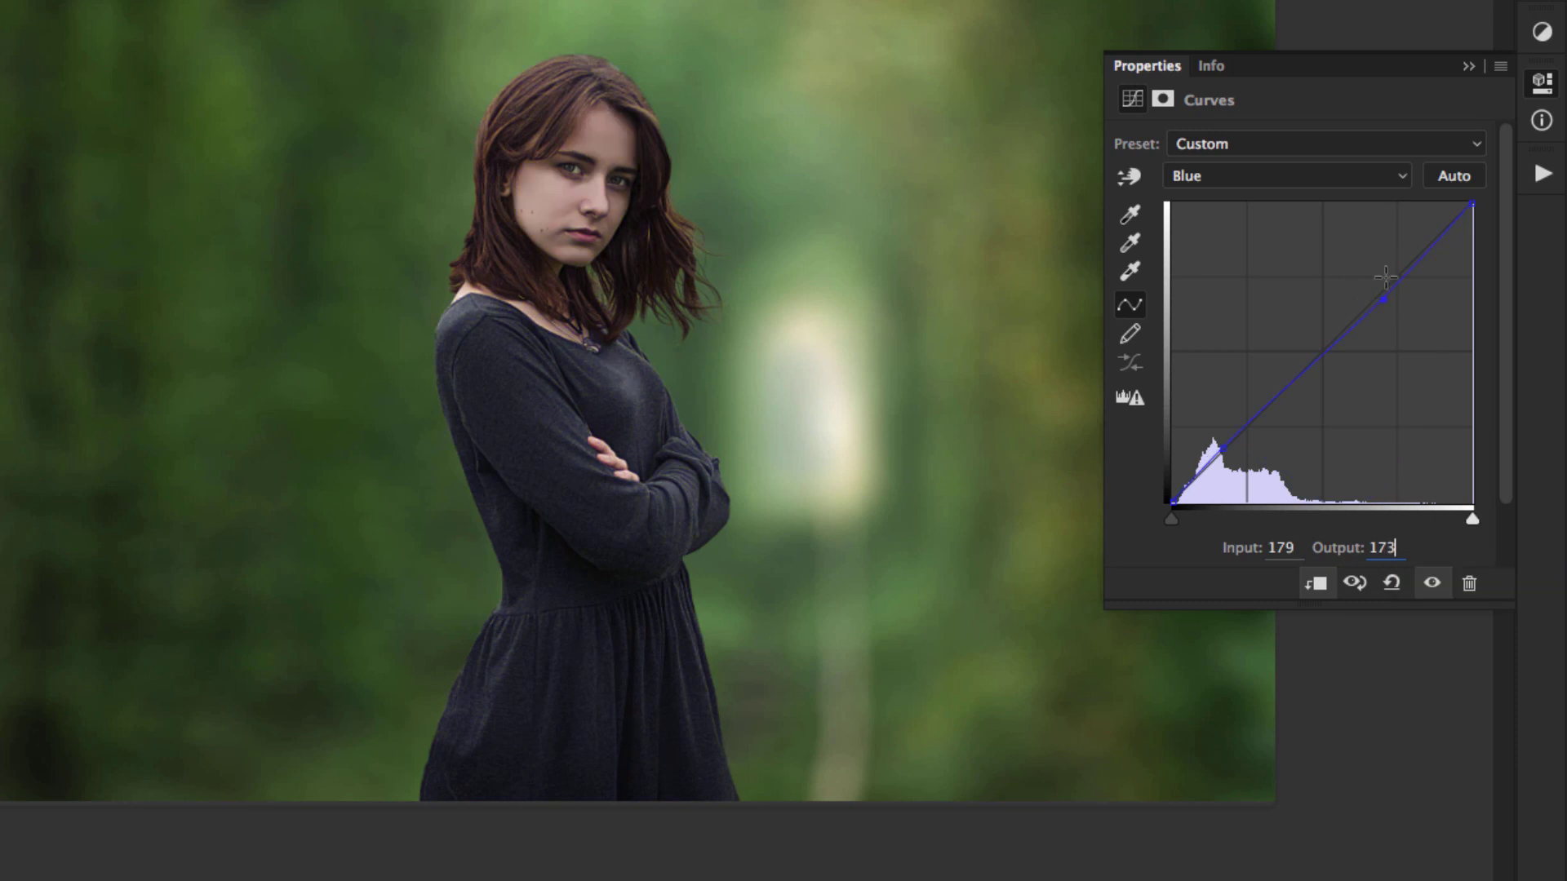
left_click(1432, 583)
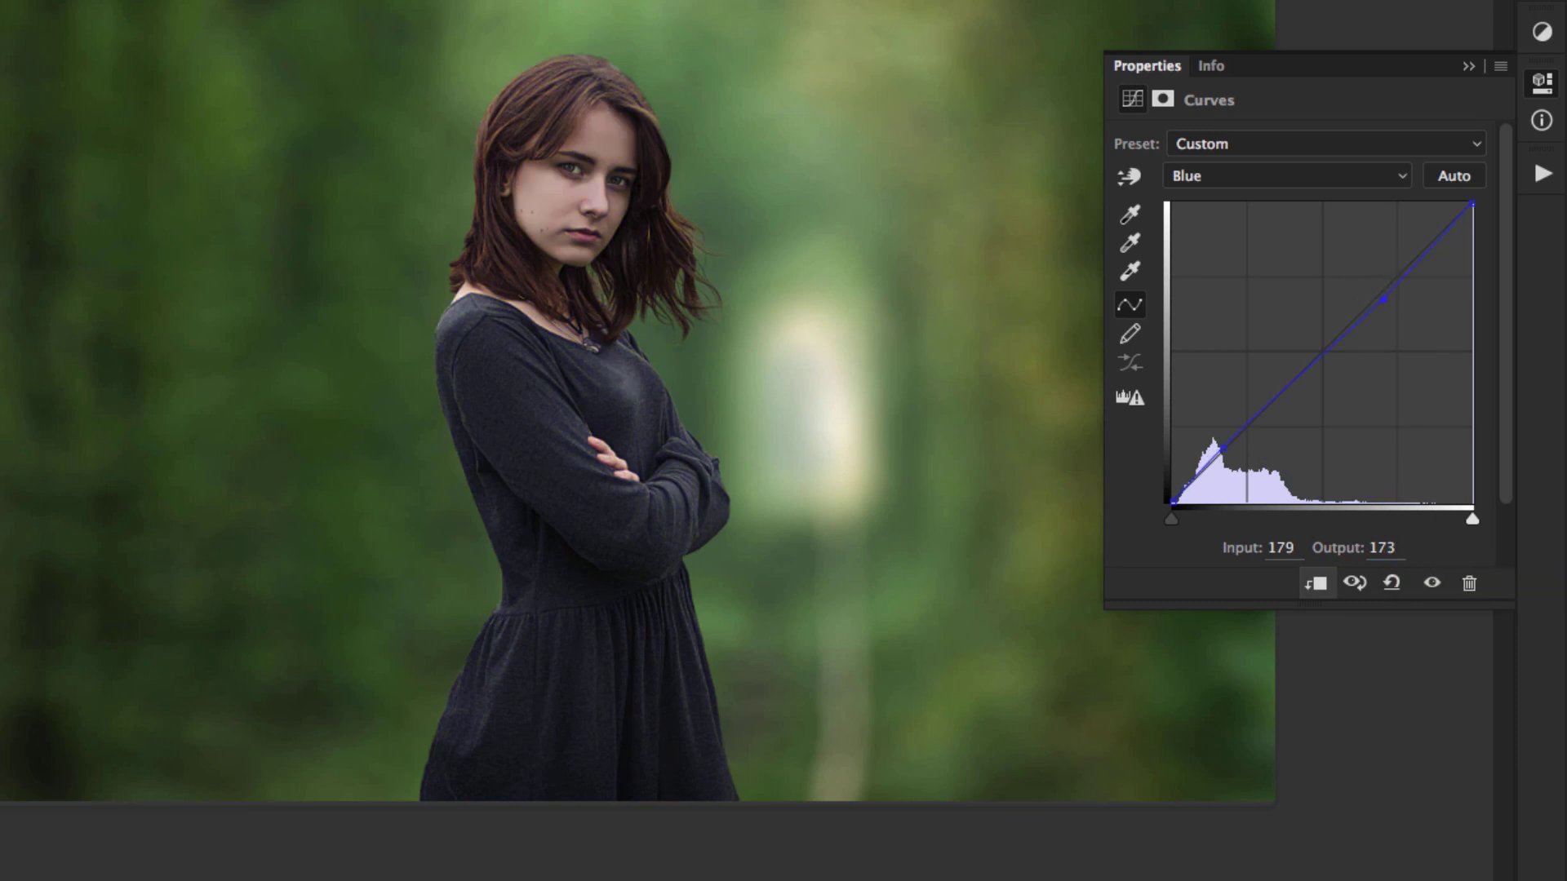
left_click(1432, 583)
Raise the black point of the Green channel curve to output 9 at input 0
key("super+1")
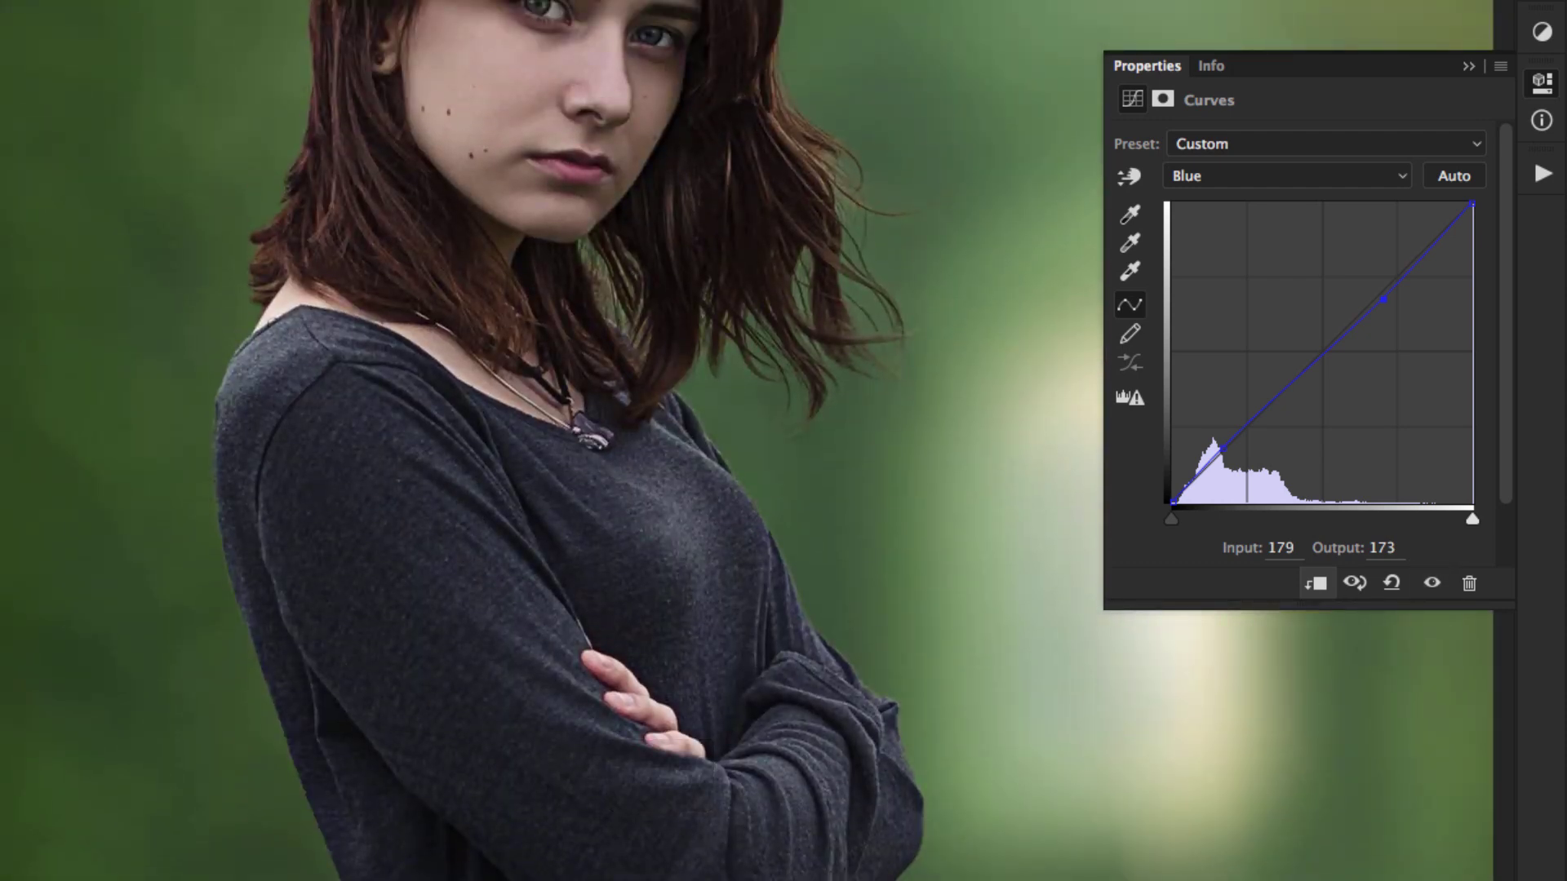
left_click(1352, 176)
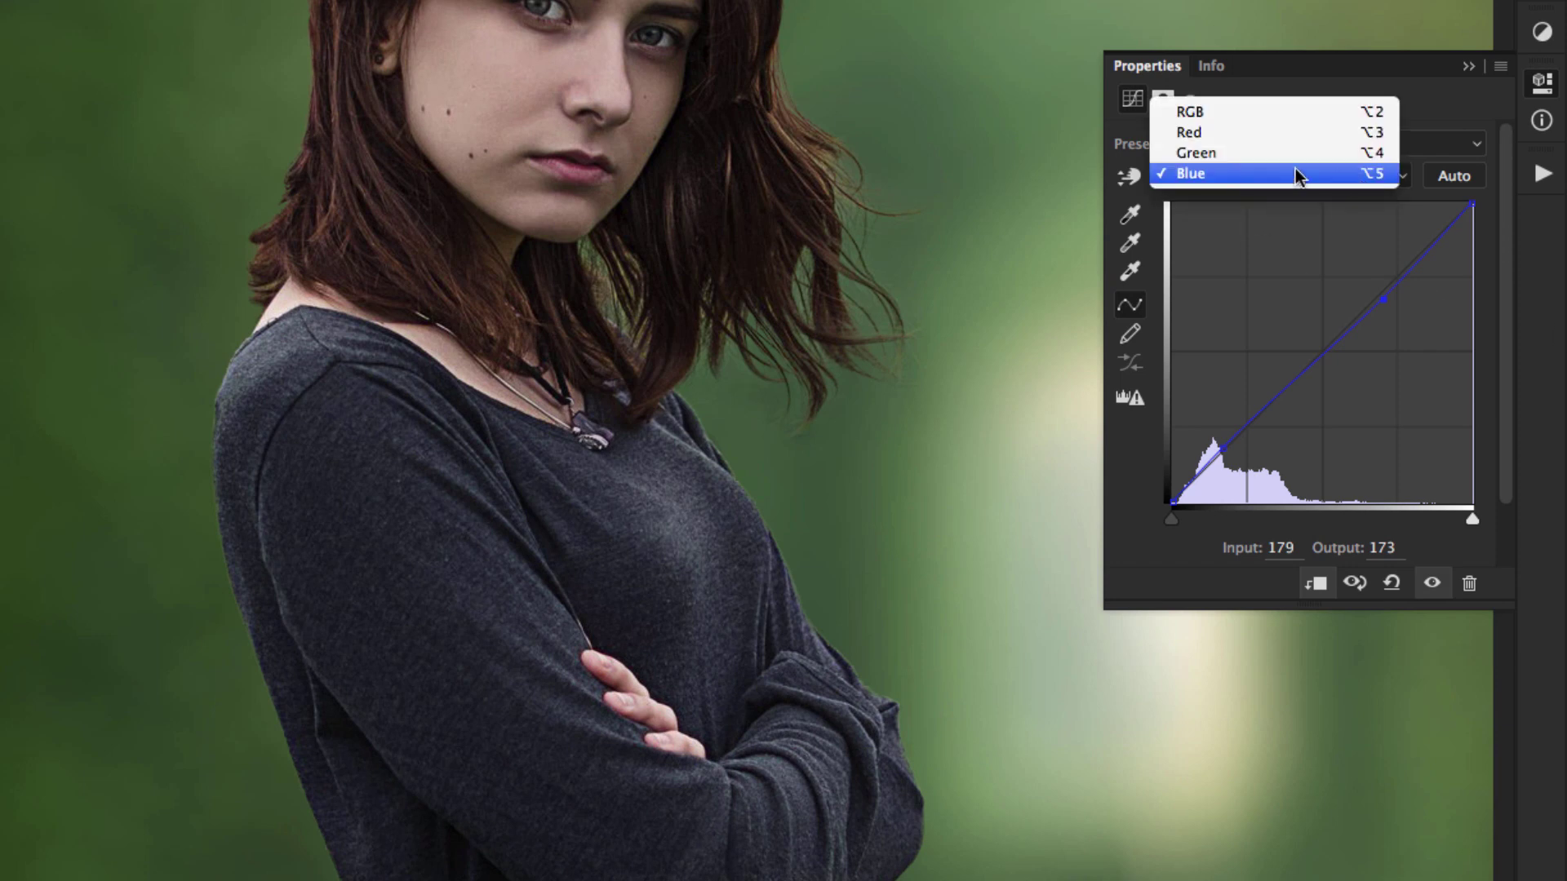
left_click(1230, 158)
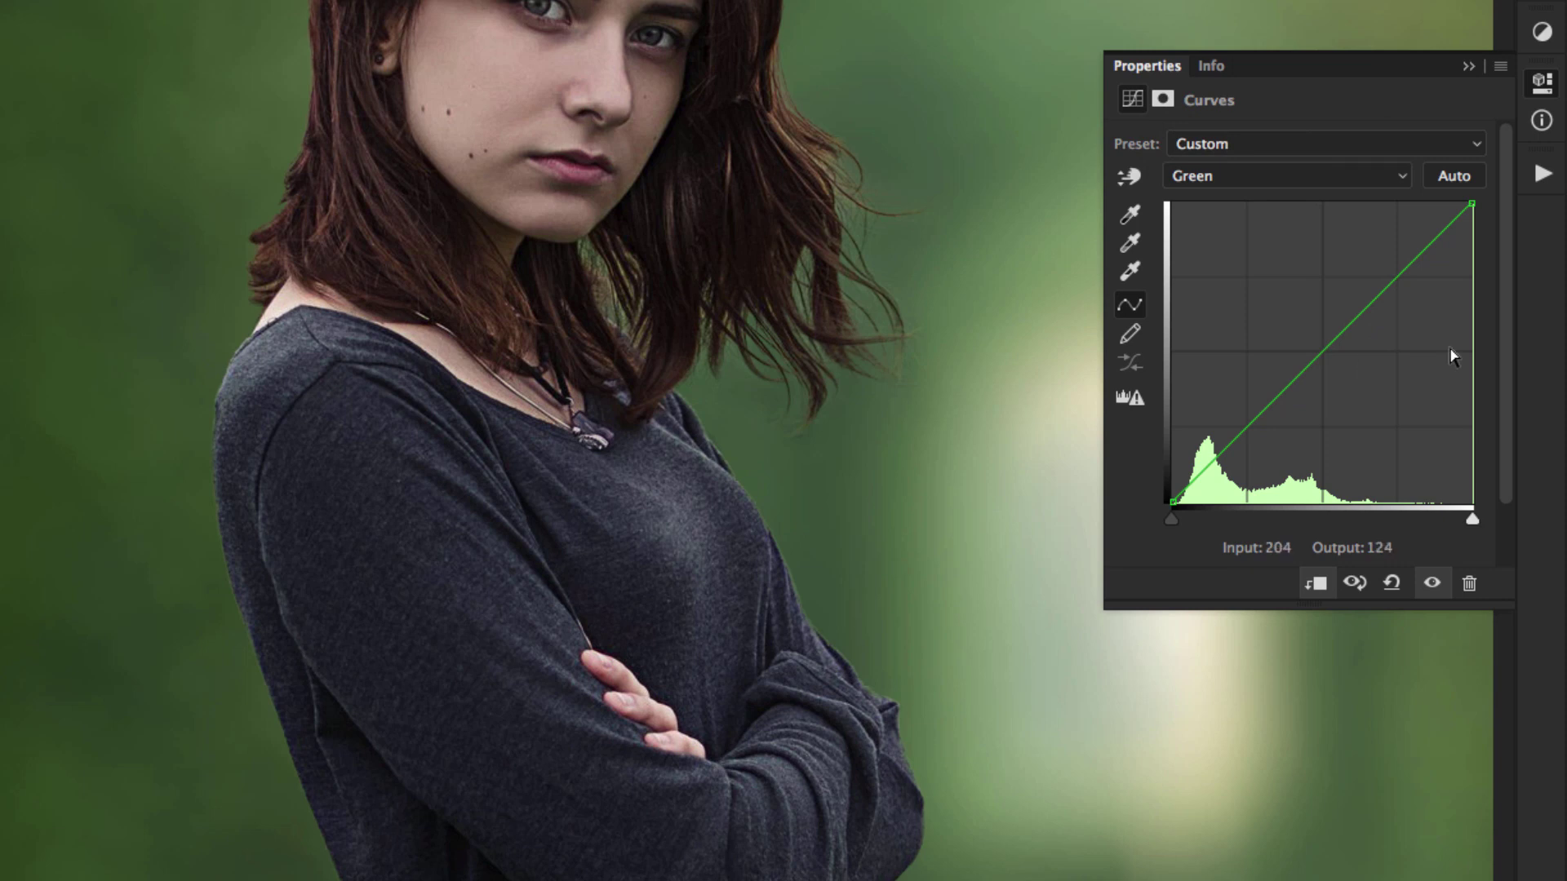
left_click(1173, 501)
left_click_drag(1174, 500, 1140, 493)
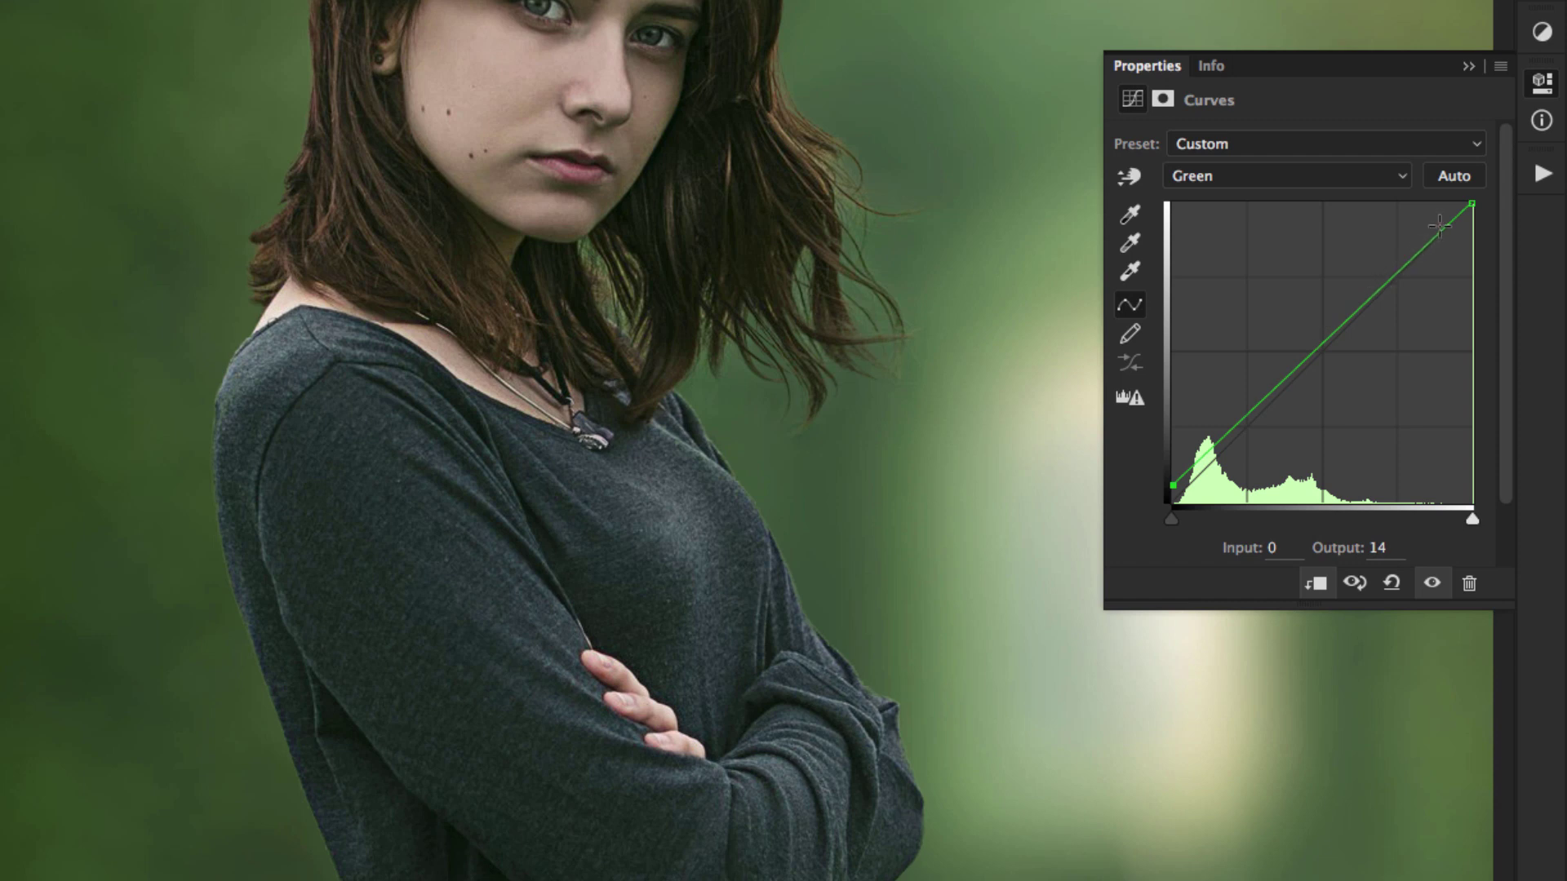
double_click(1384, 547)
type("9")
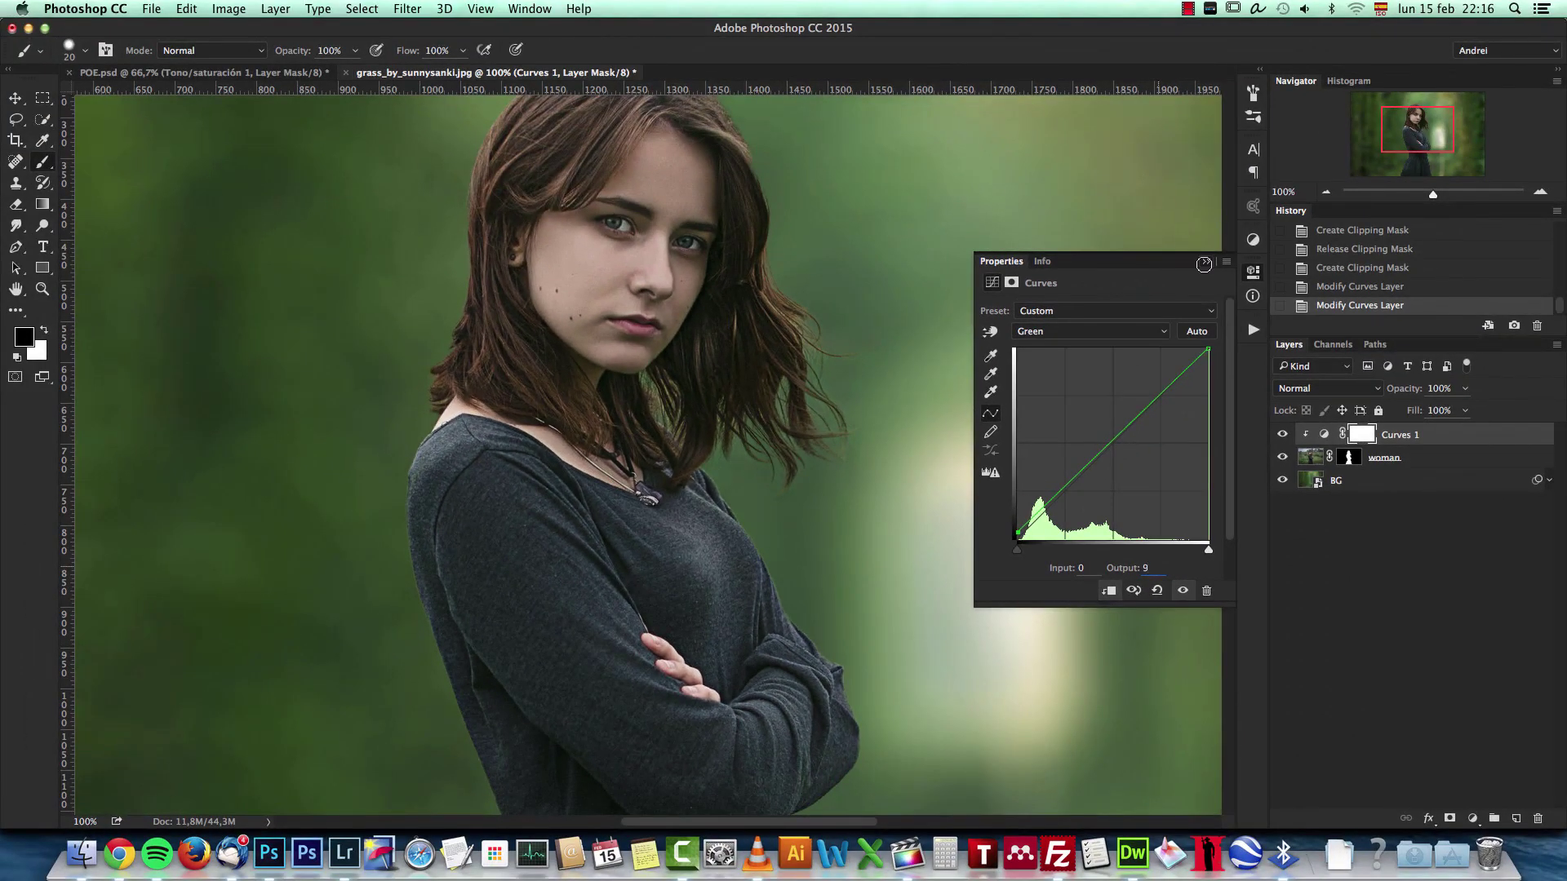
left_click(1430, 93)
Add a Color Lookup adjustment layer above the Curves layer and clip it to the woman layer
left_click(1328, 192)
left_click(1328, 192)
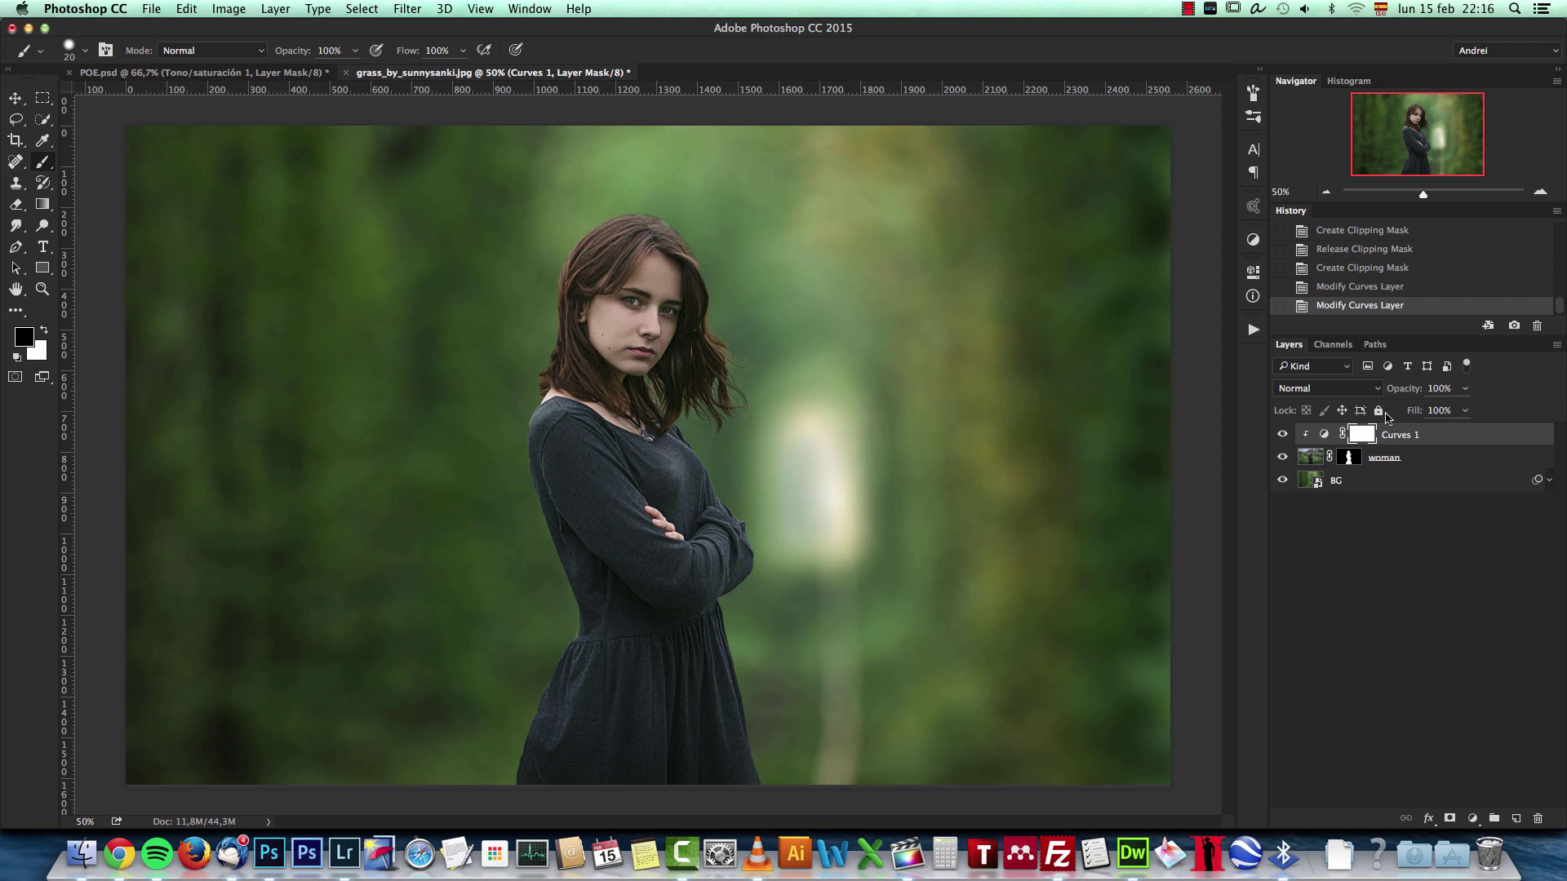
left_click(1473, 818)
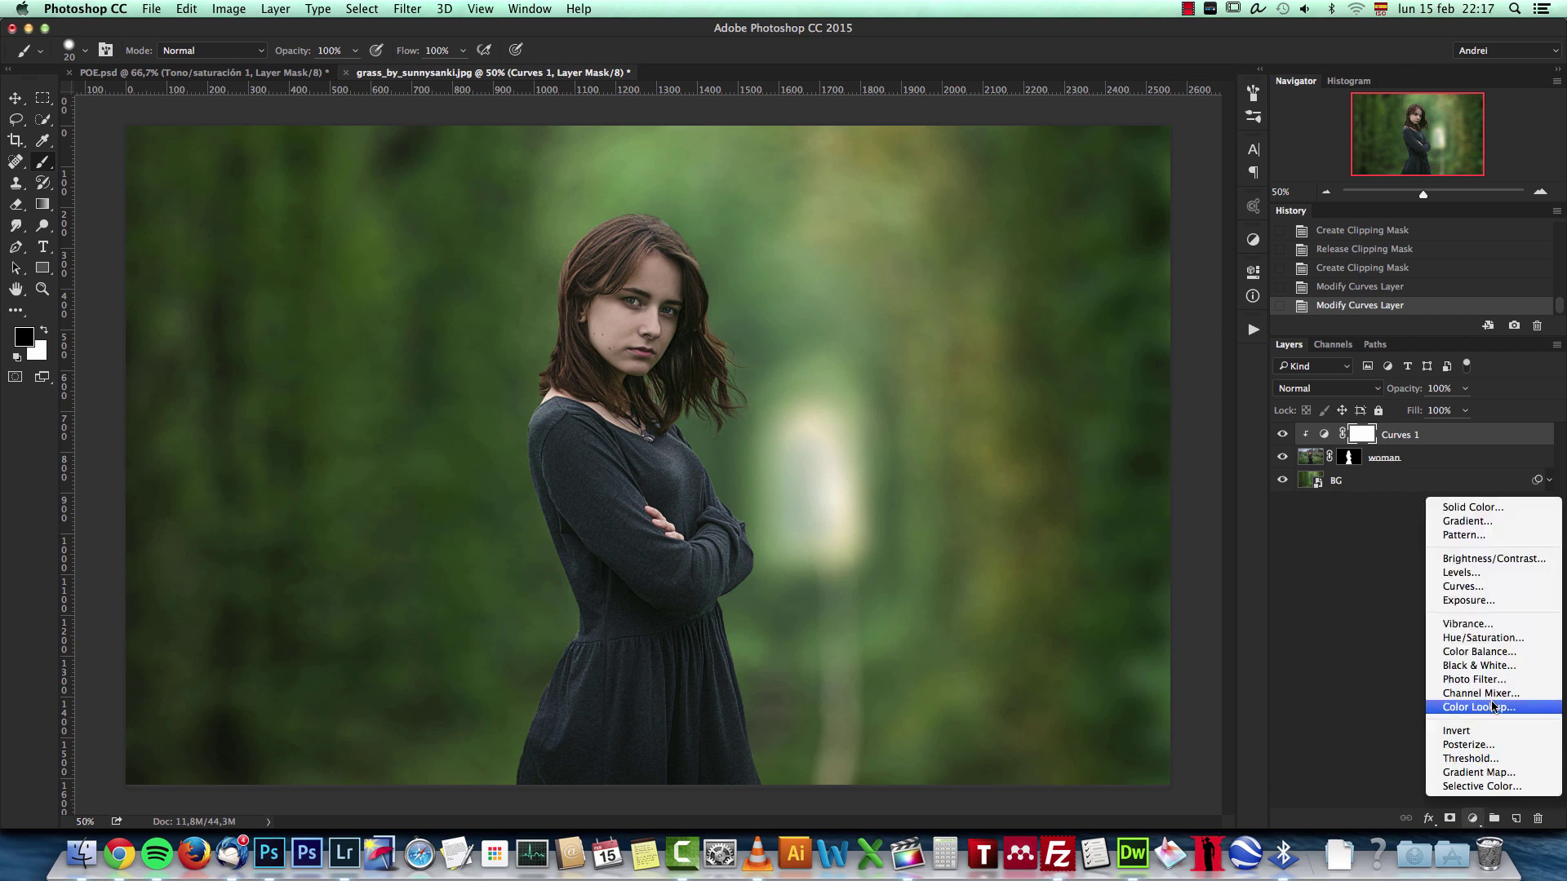
left_click(1492, 701)
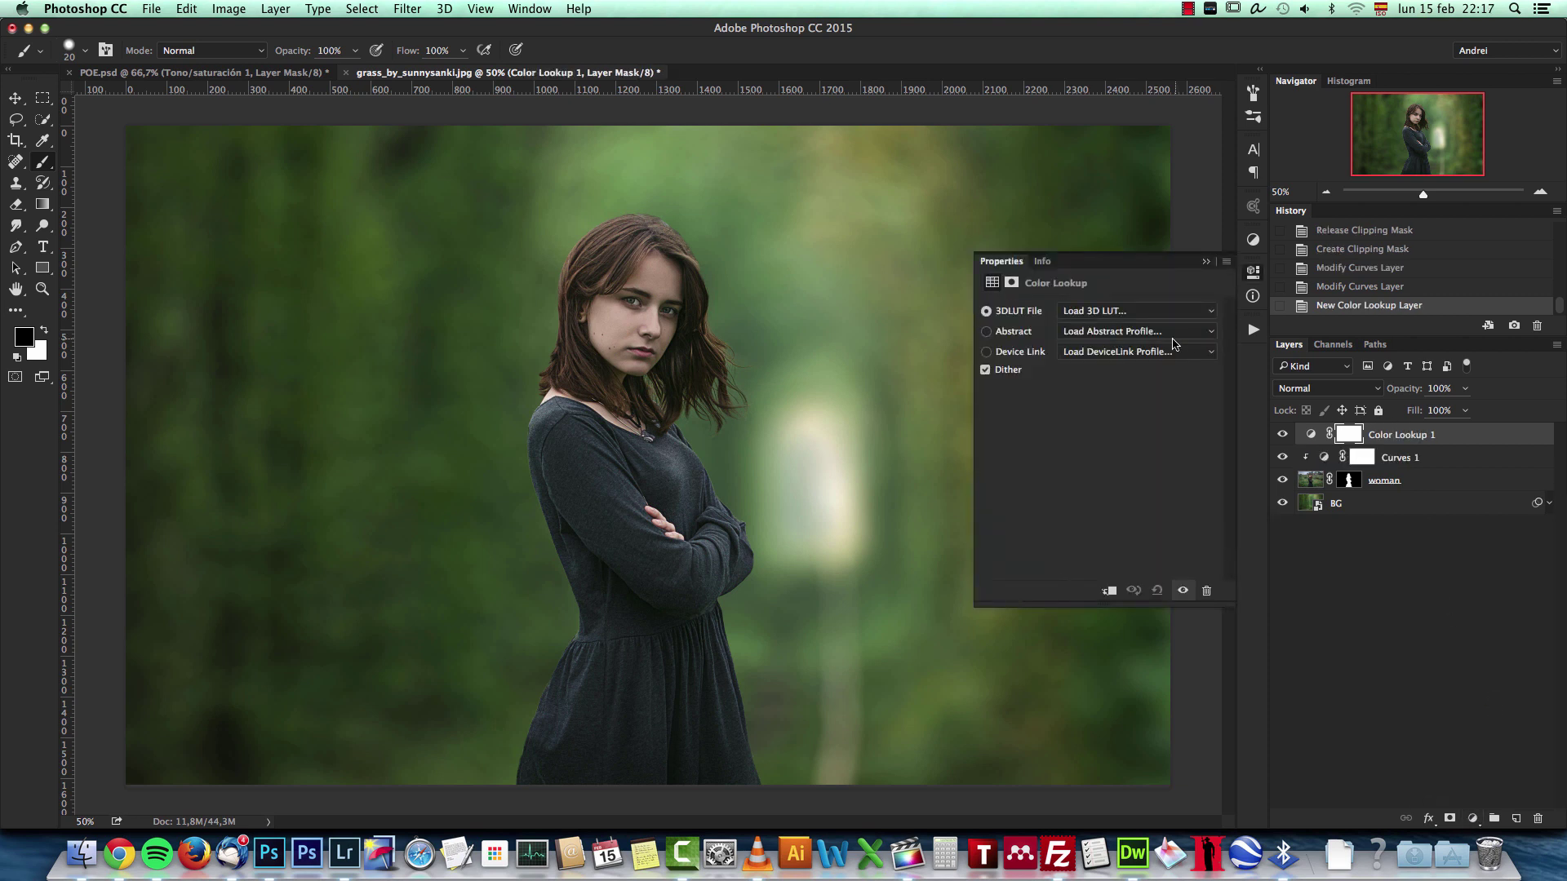
left_click(1110, 591)
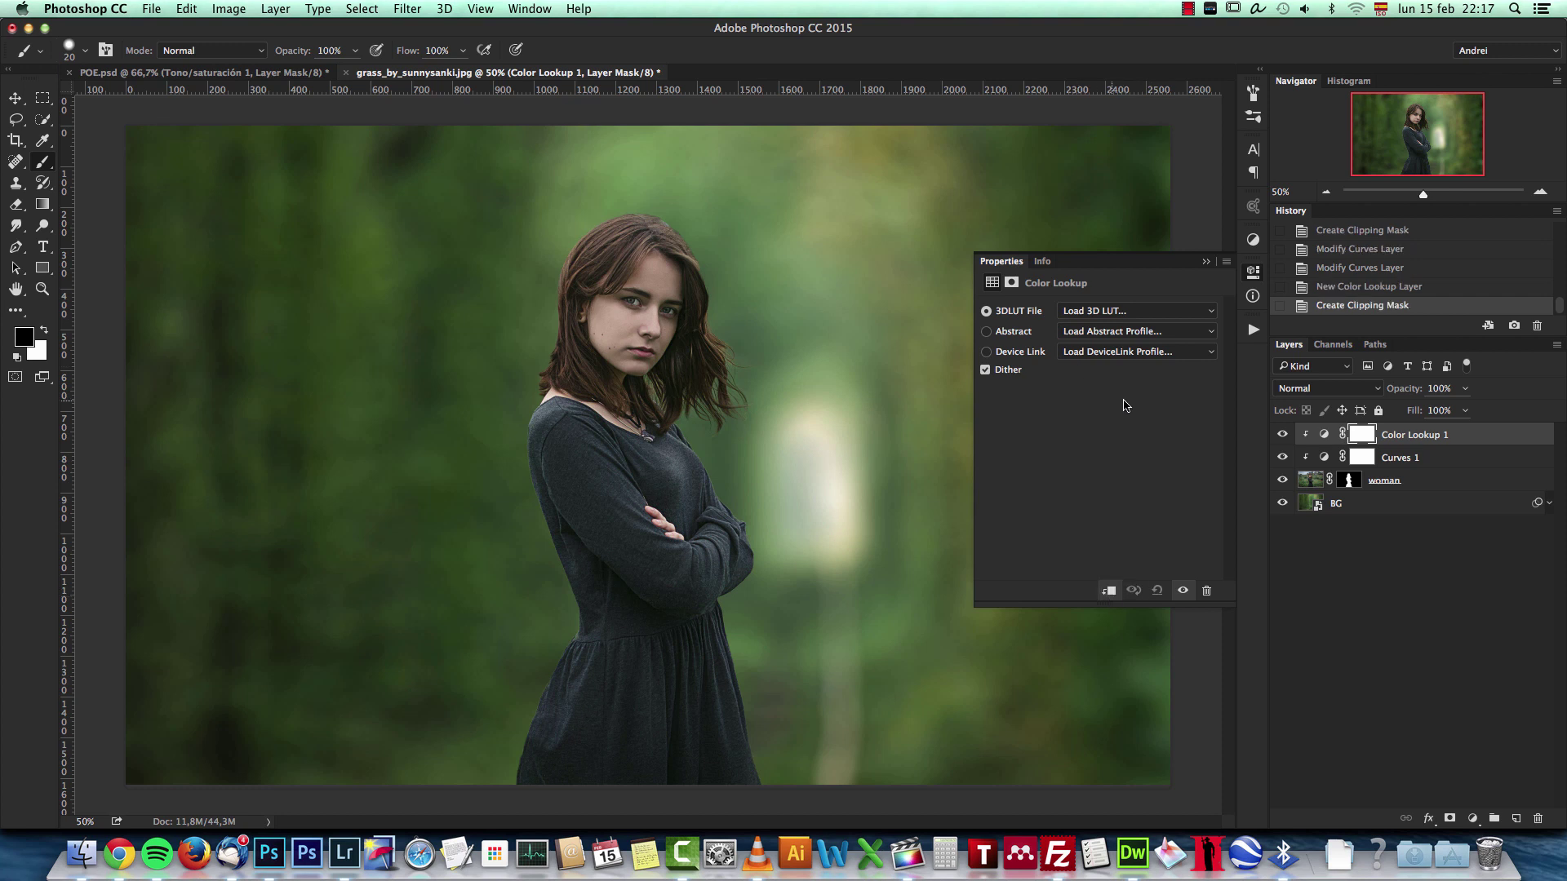
Load the EdgyAmber.3DL file as the 3D LUT of the Color Lookup layer
left_click(1102, 312)
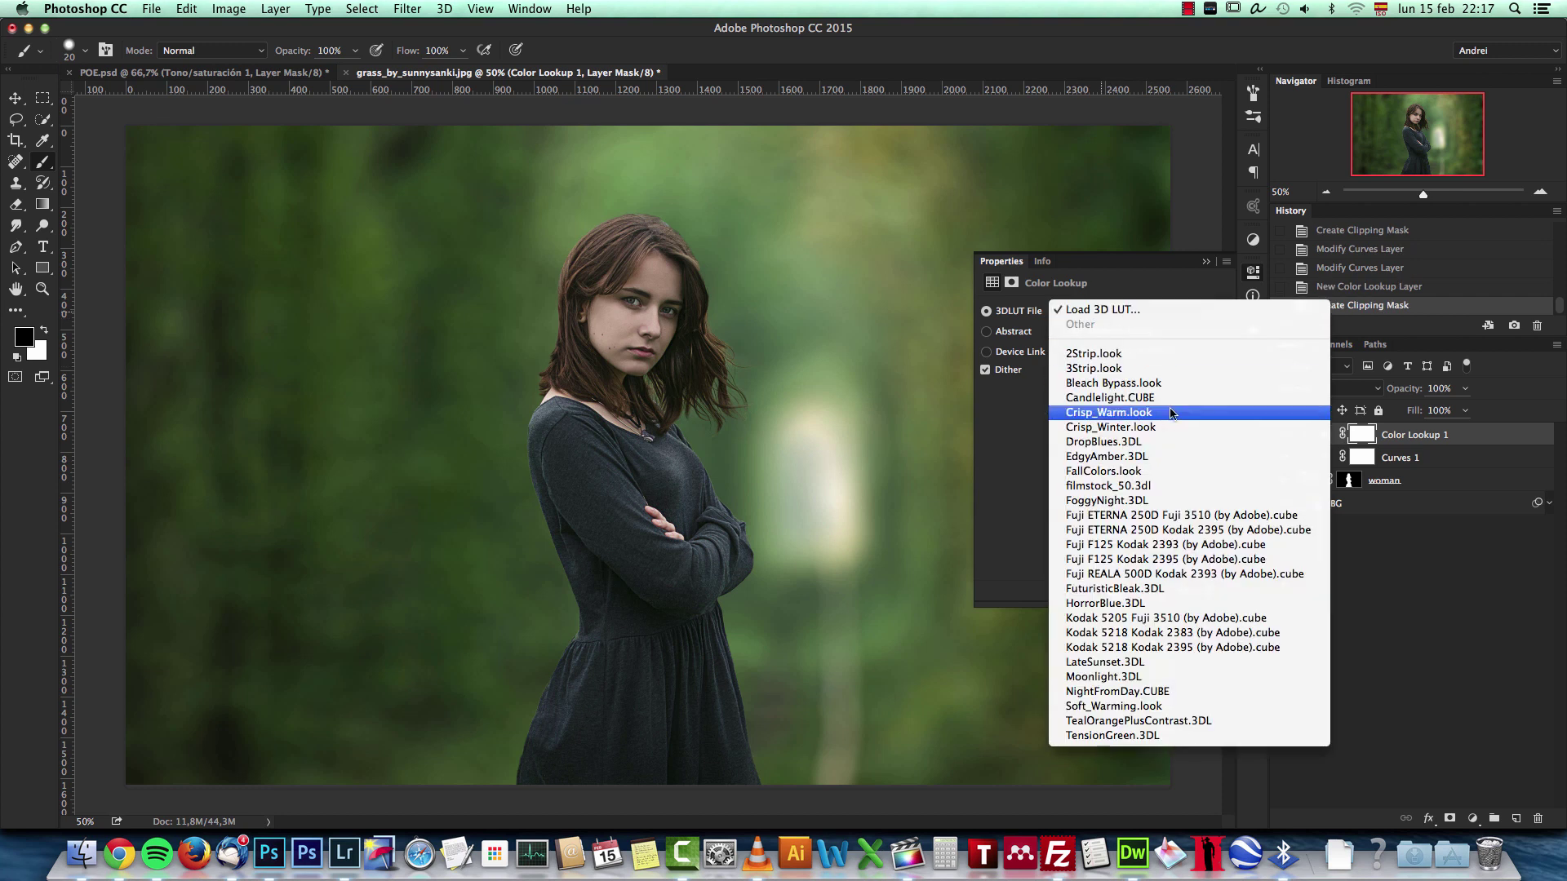
left_click(1143, 462)
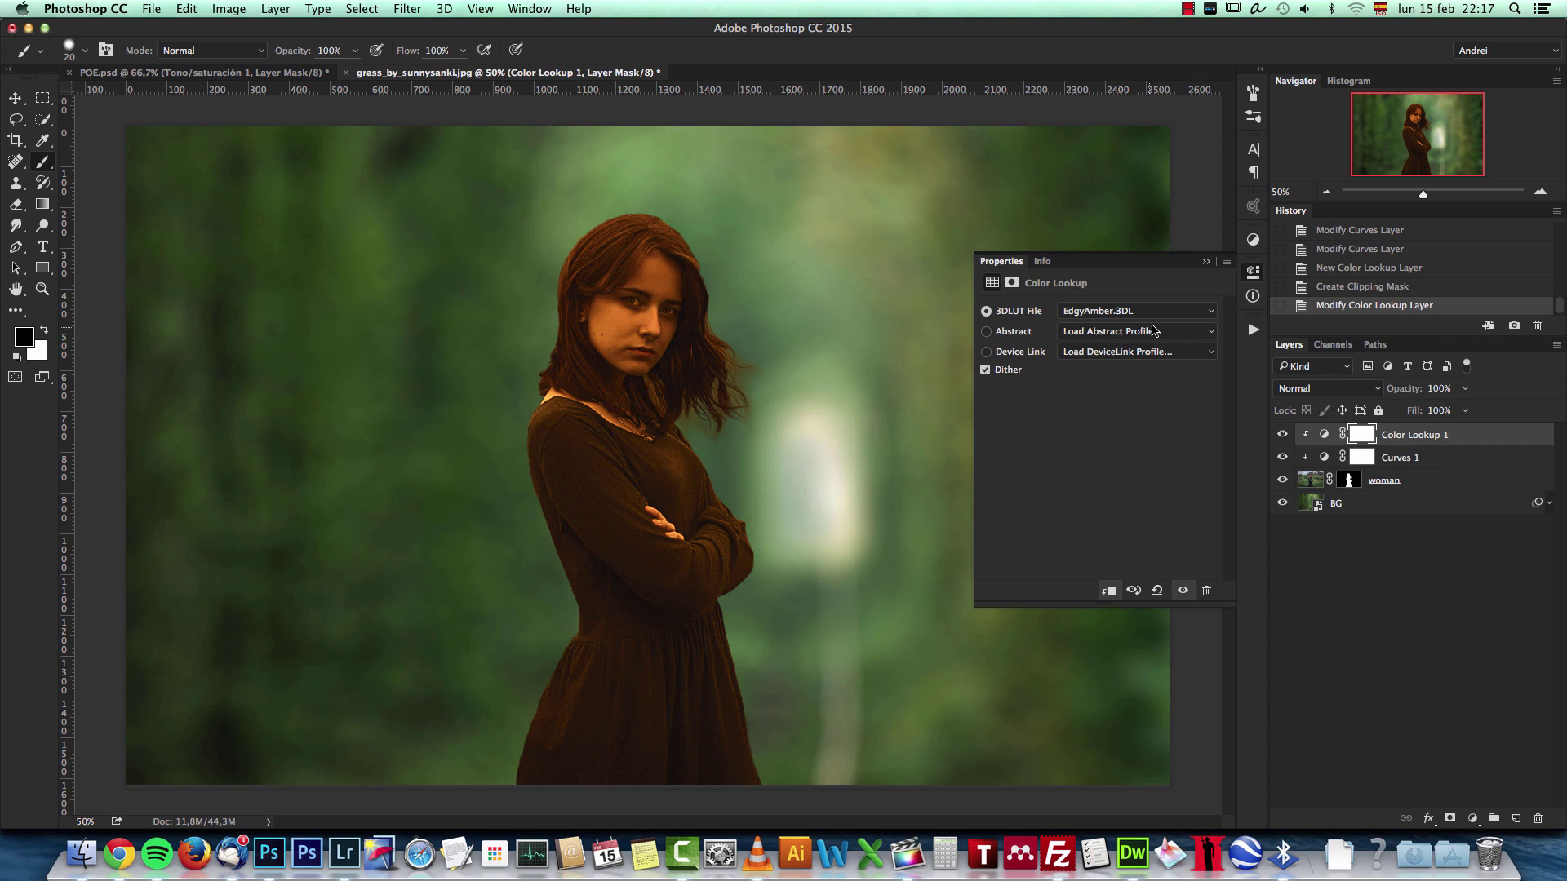
left_click(1205, 263)
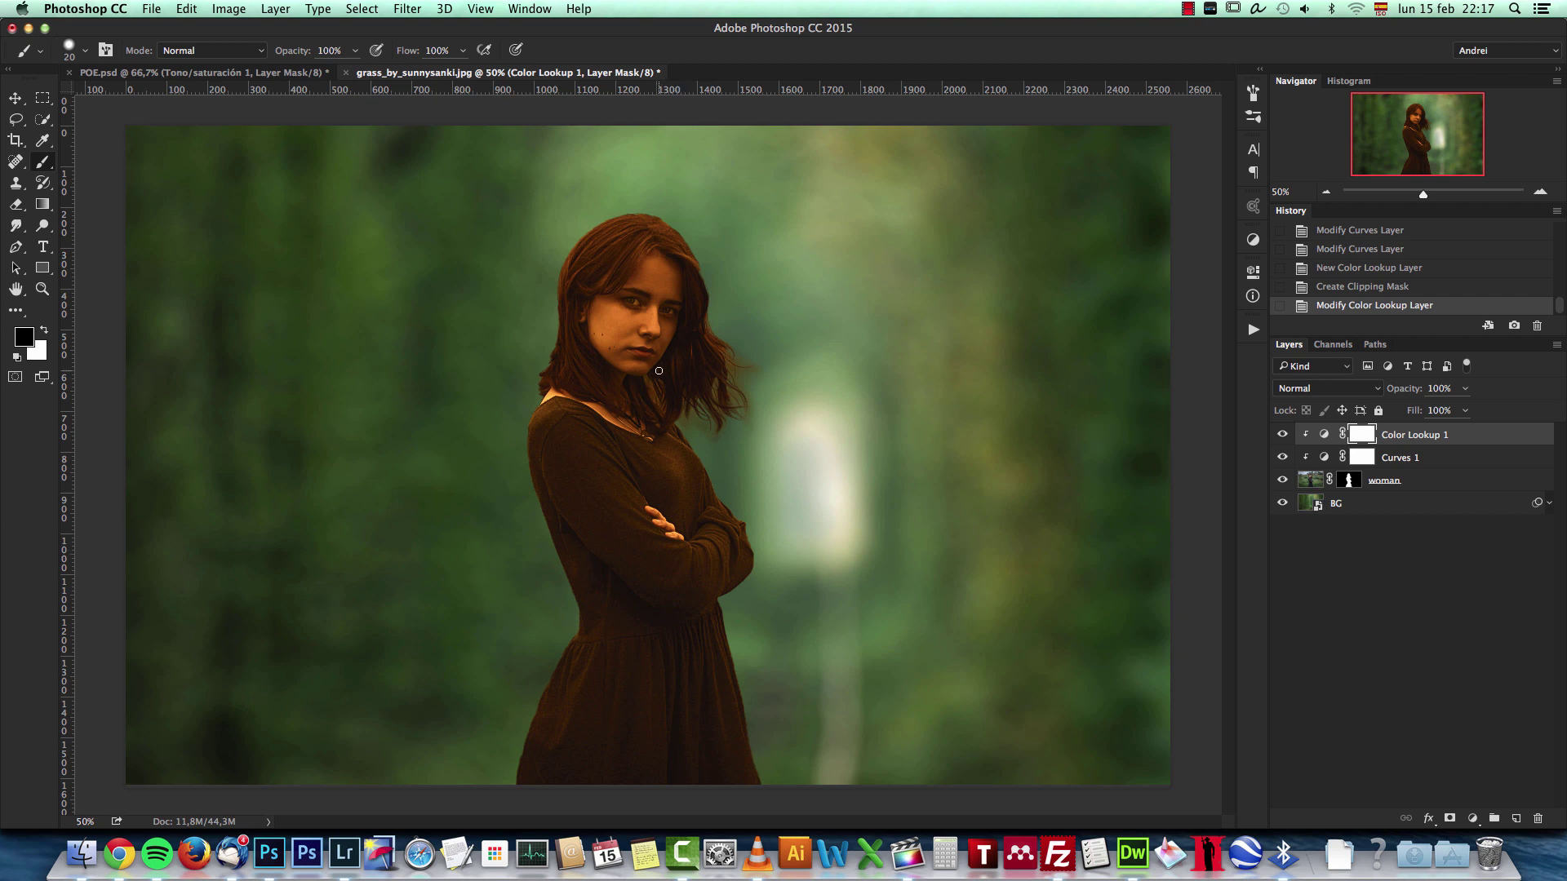
Set the Color Lookup layer to Soft Light blending at 34% opacity and compare the image with it hidden and shown
left_click(1325, 389)
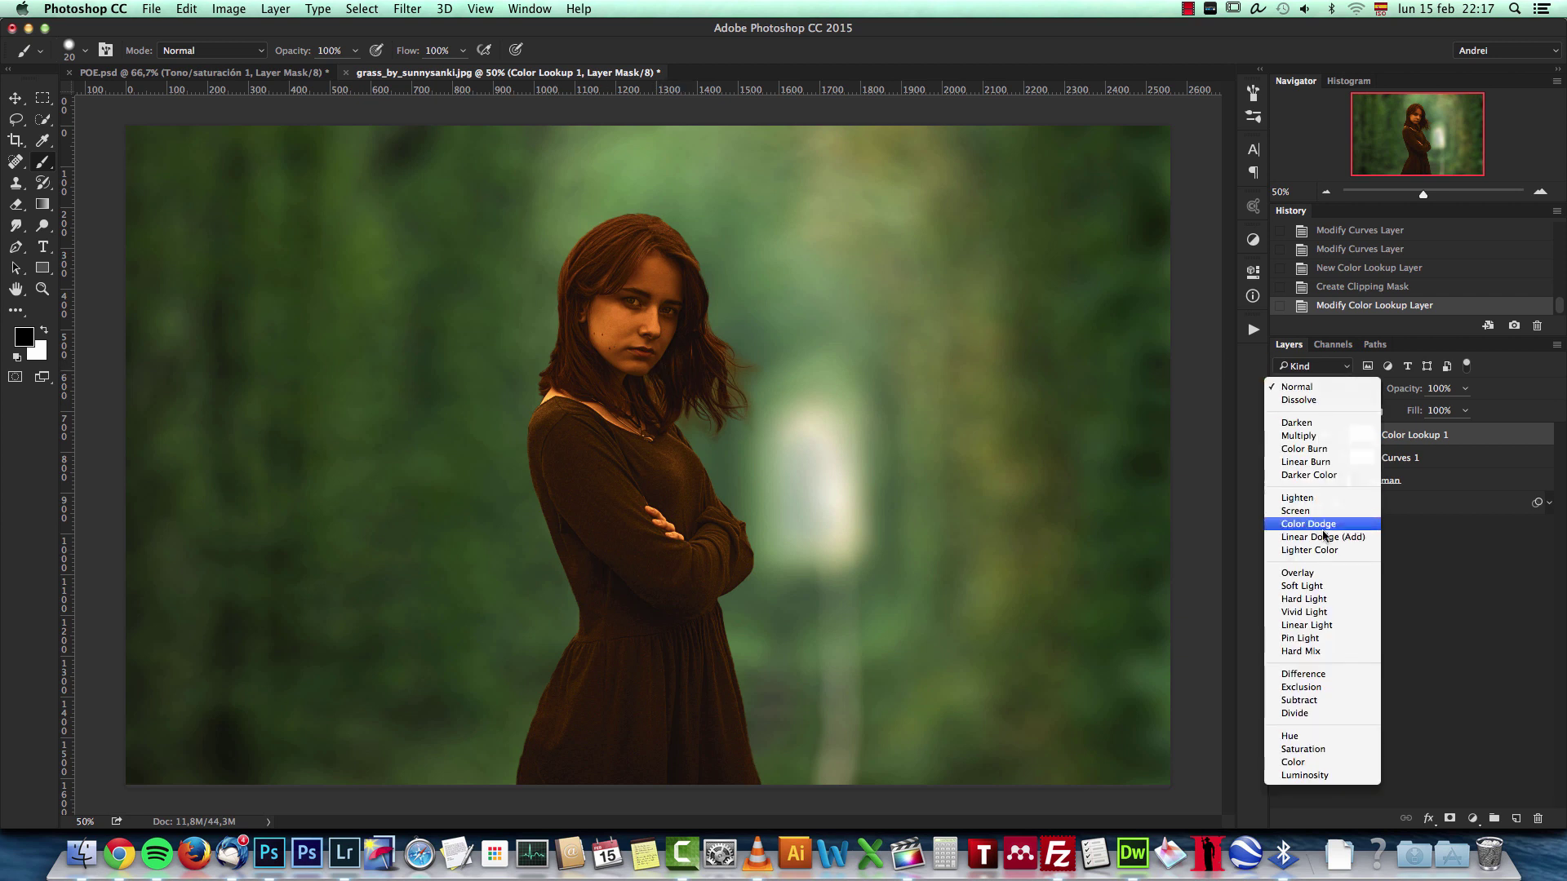
left_click(1307, 586)
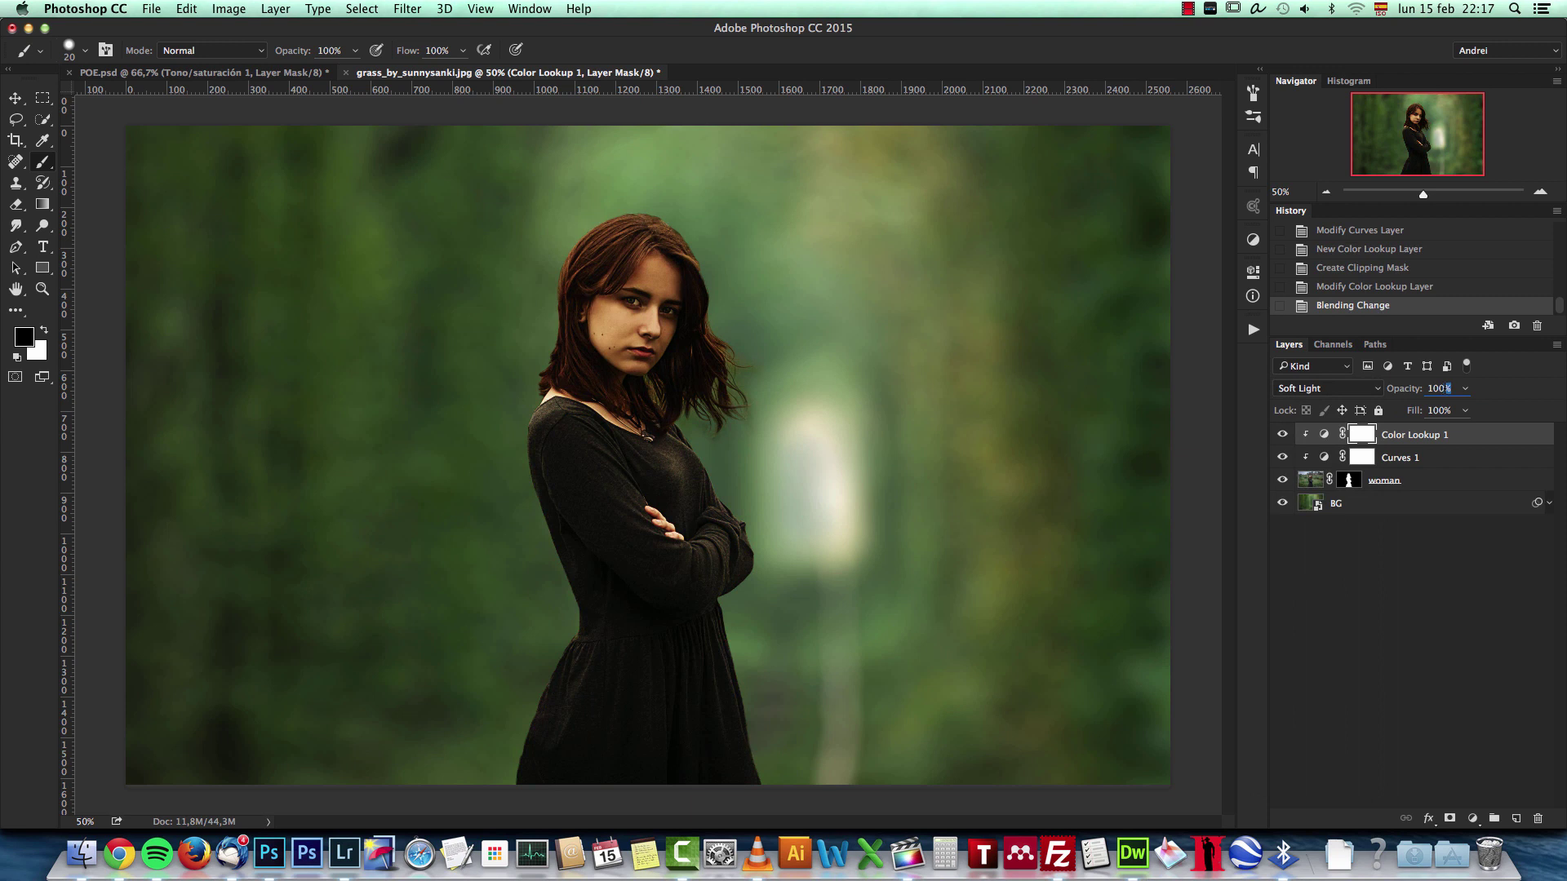
left_click(1440, 388)
type("34")
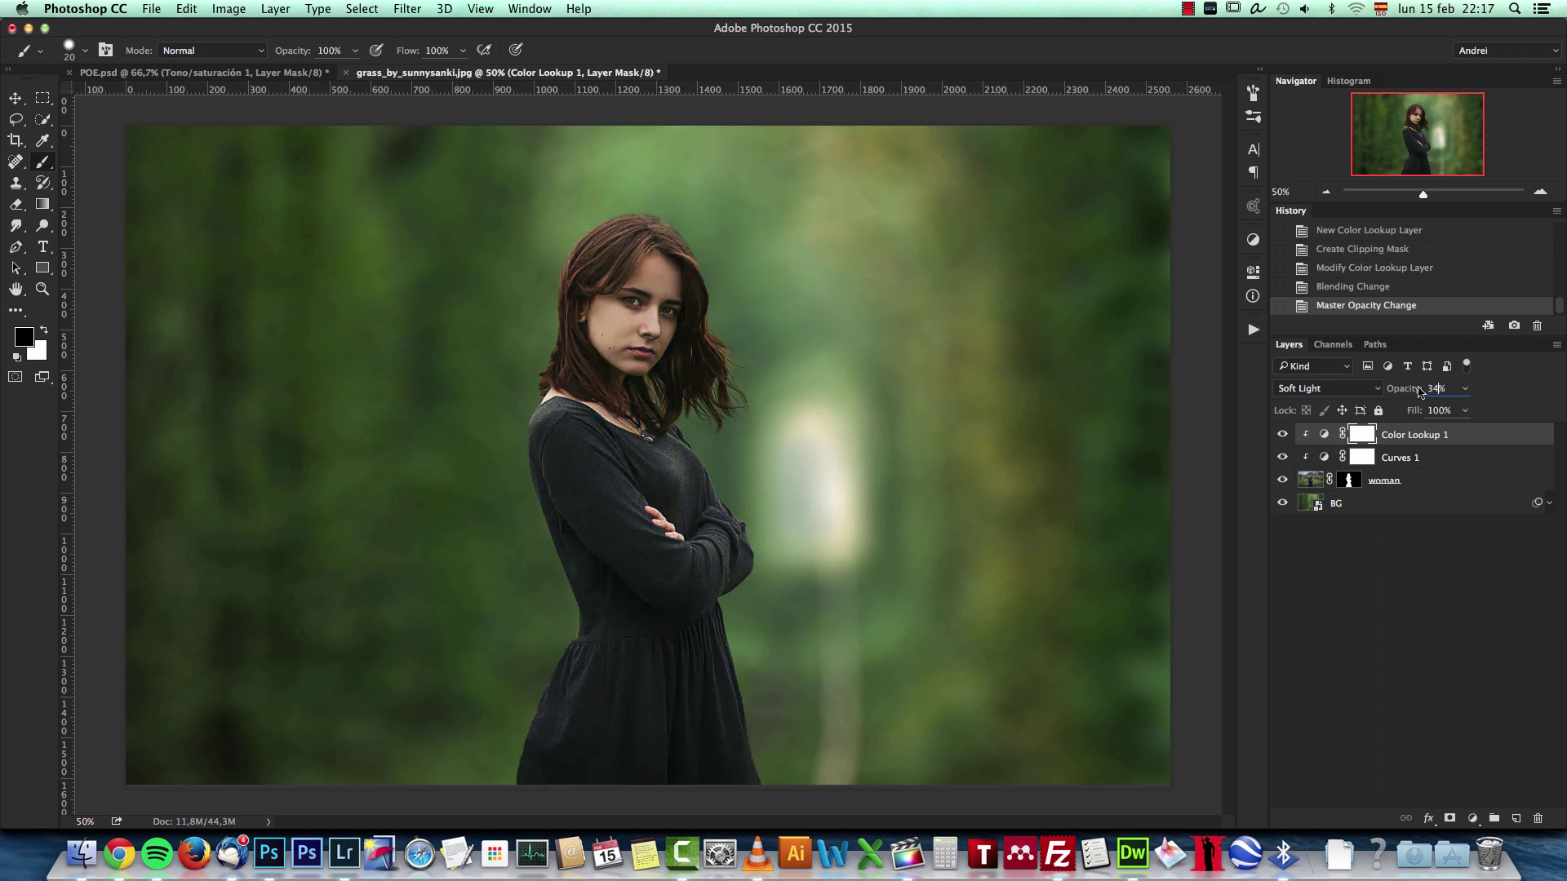
left_click(1461, 438)
left_click(1286, 439)
left_click(1285, 440)
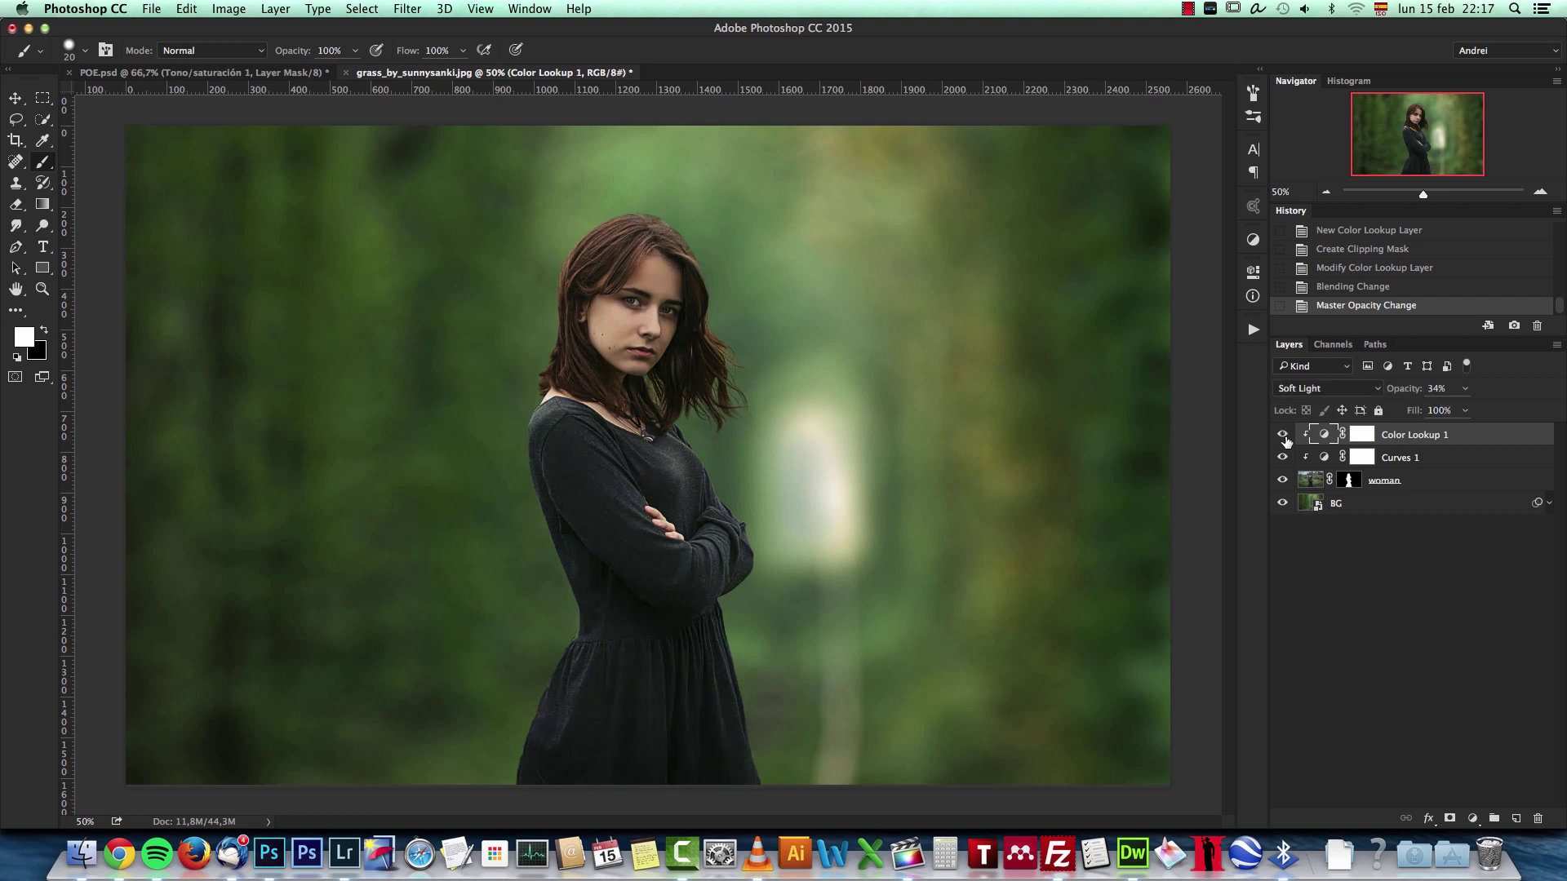
Add a second Color Lookup adjustment layer above the first one and clip it to the woman layer
left_click(1451, 462)
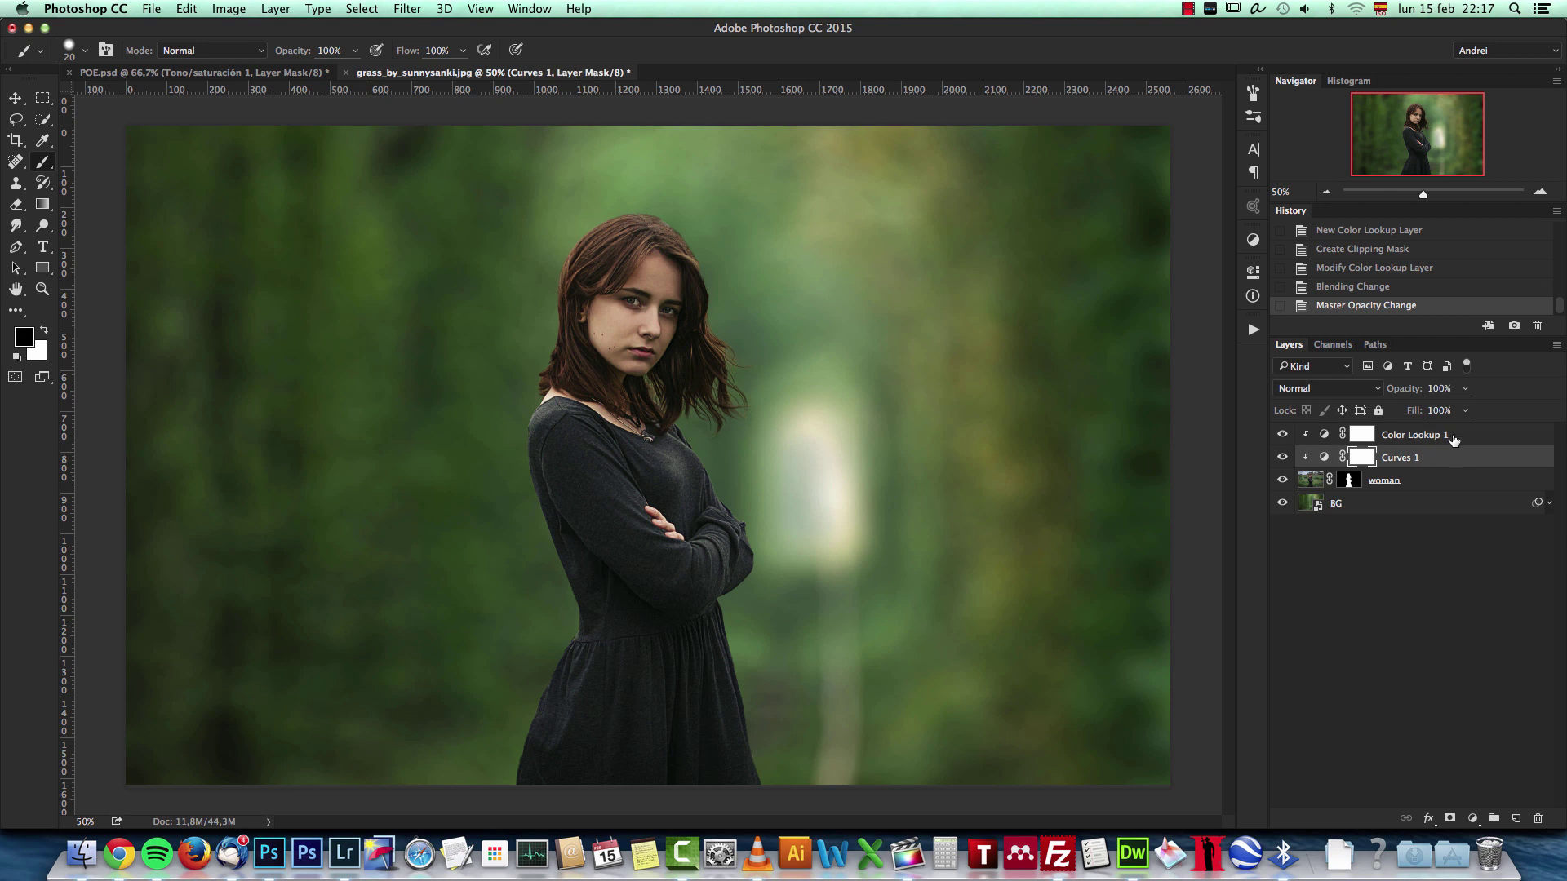
left_click(1452, 437)
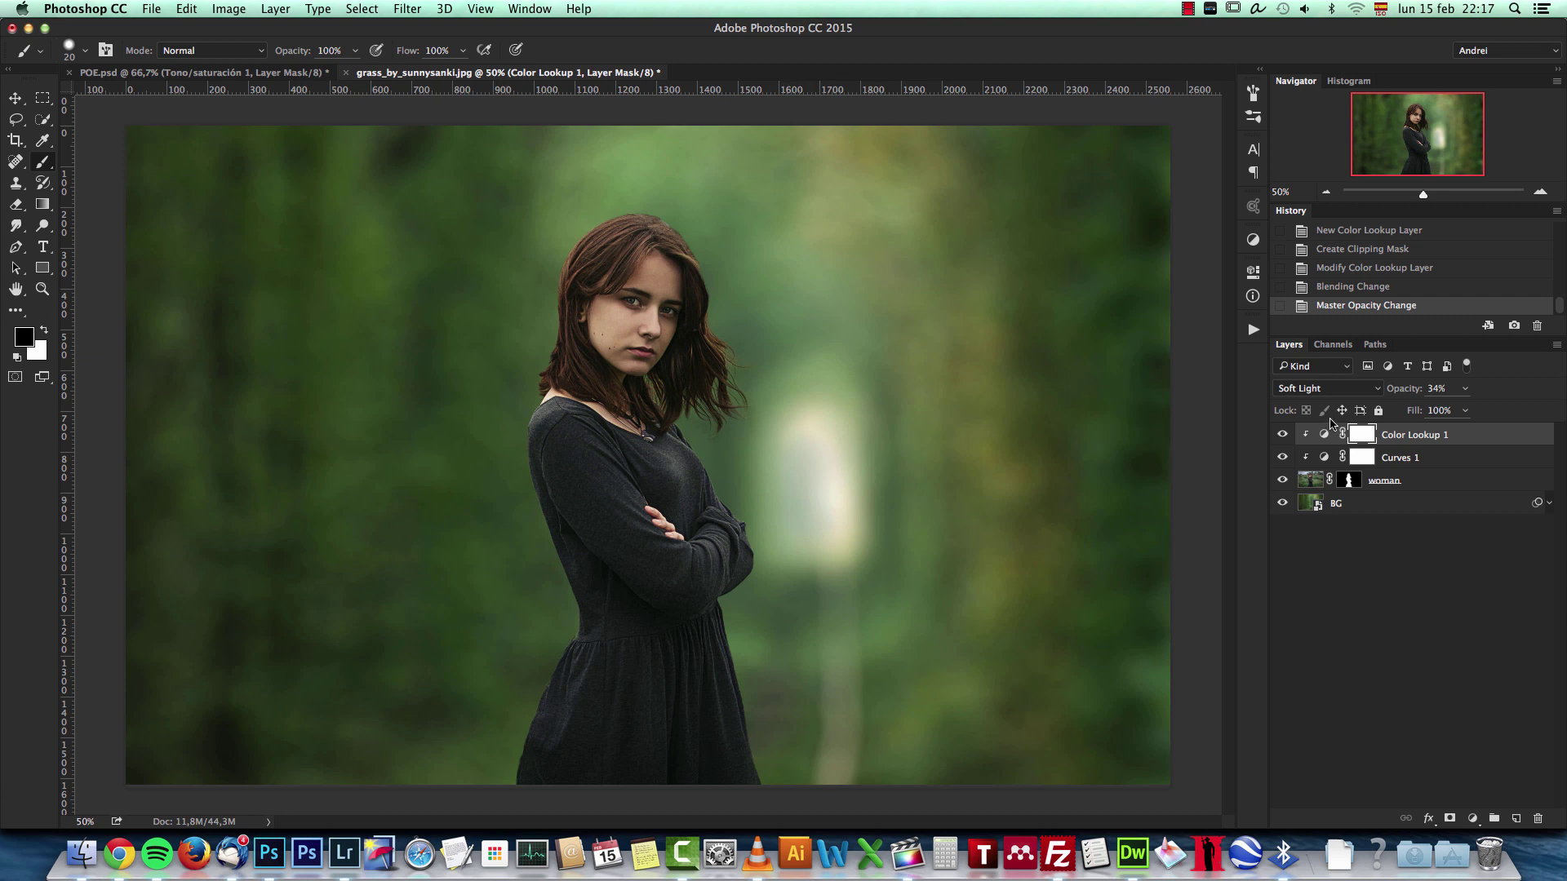
left_click(1472, 819)
left_click(1500, 708)
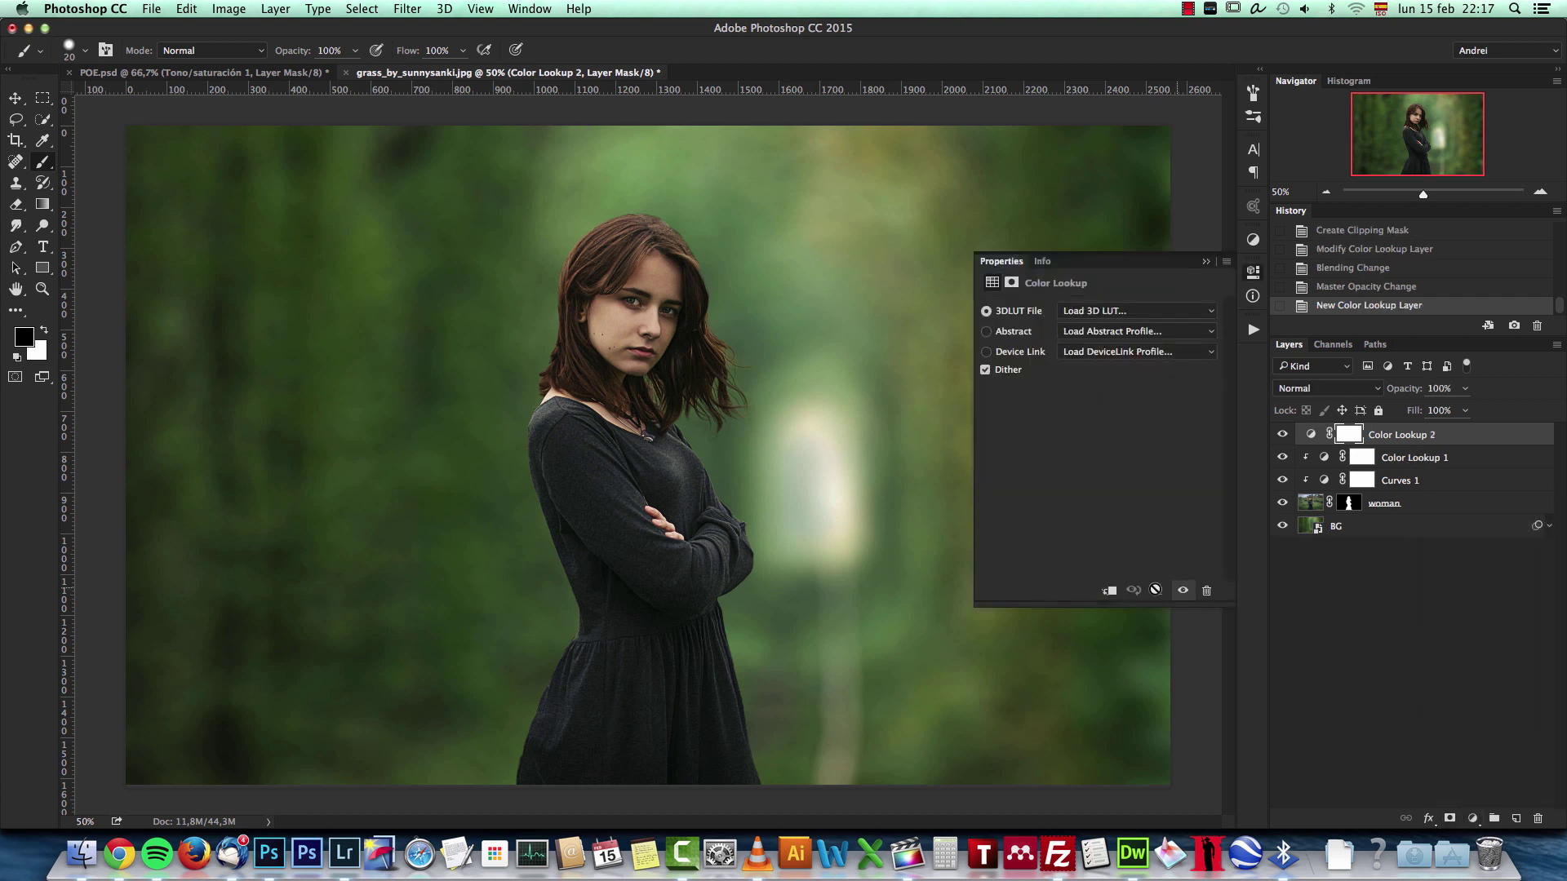
left_click(1112, 594)
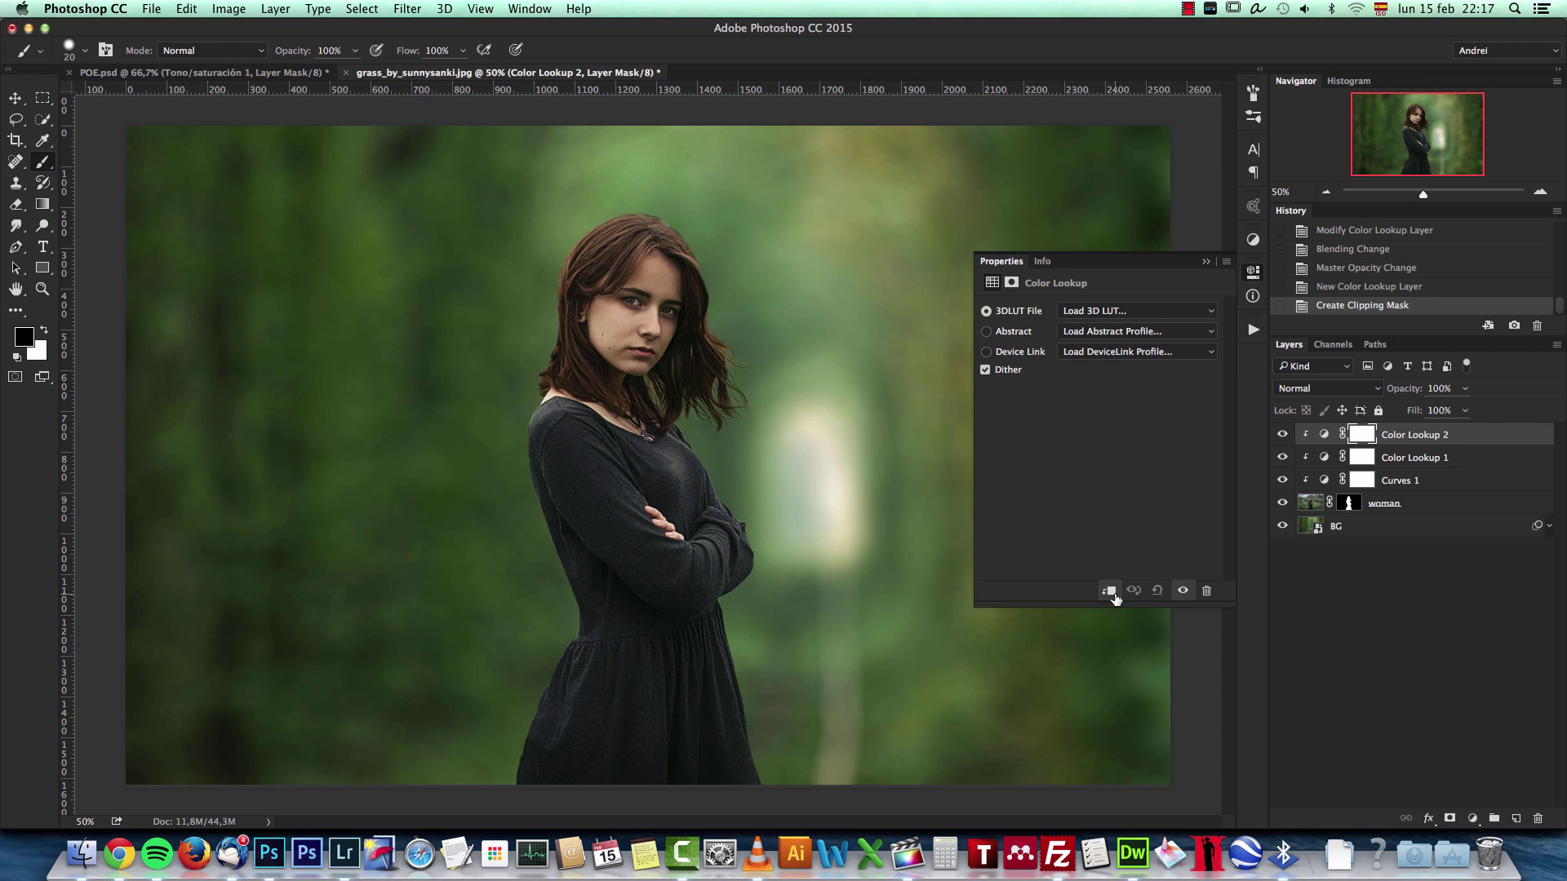
Load the 2Strip.look file as the 3D LUT of the new Color Lookup layer
left_click(1122, 311)
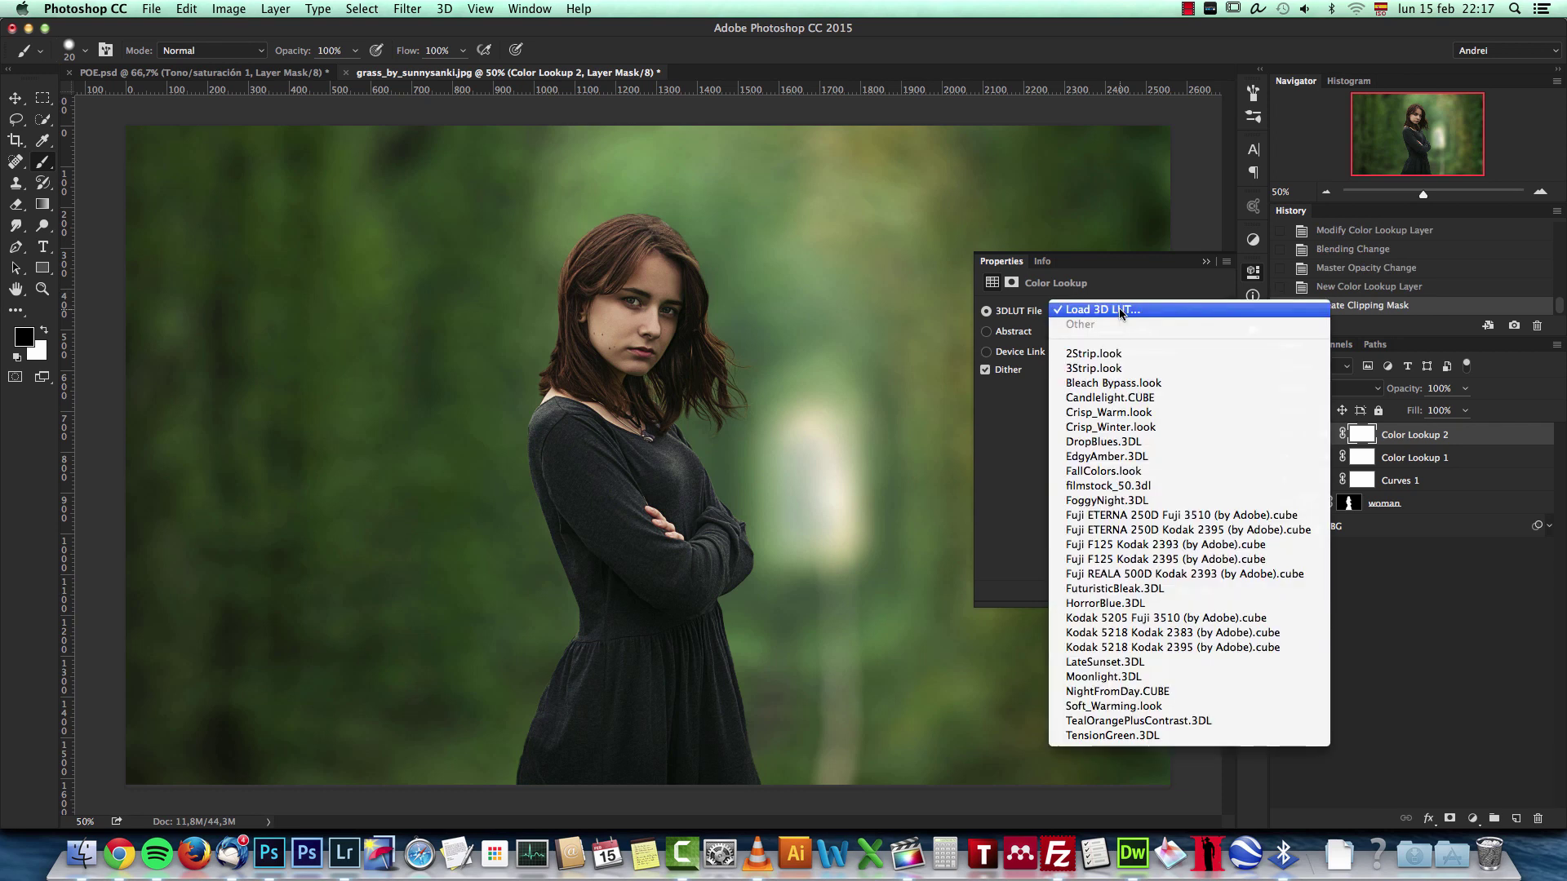
left_click(1124, 356)
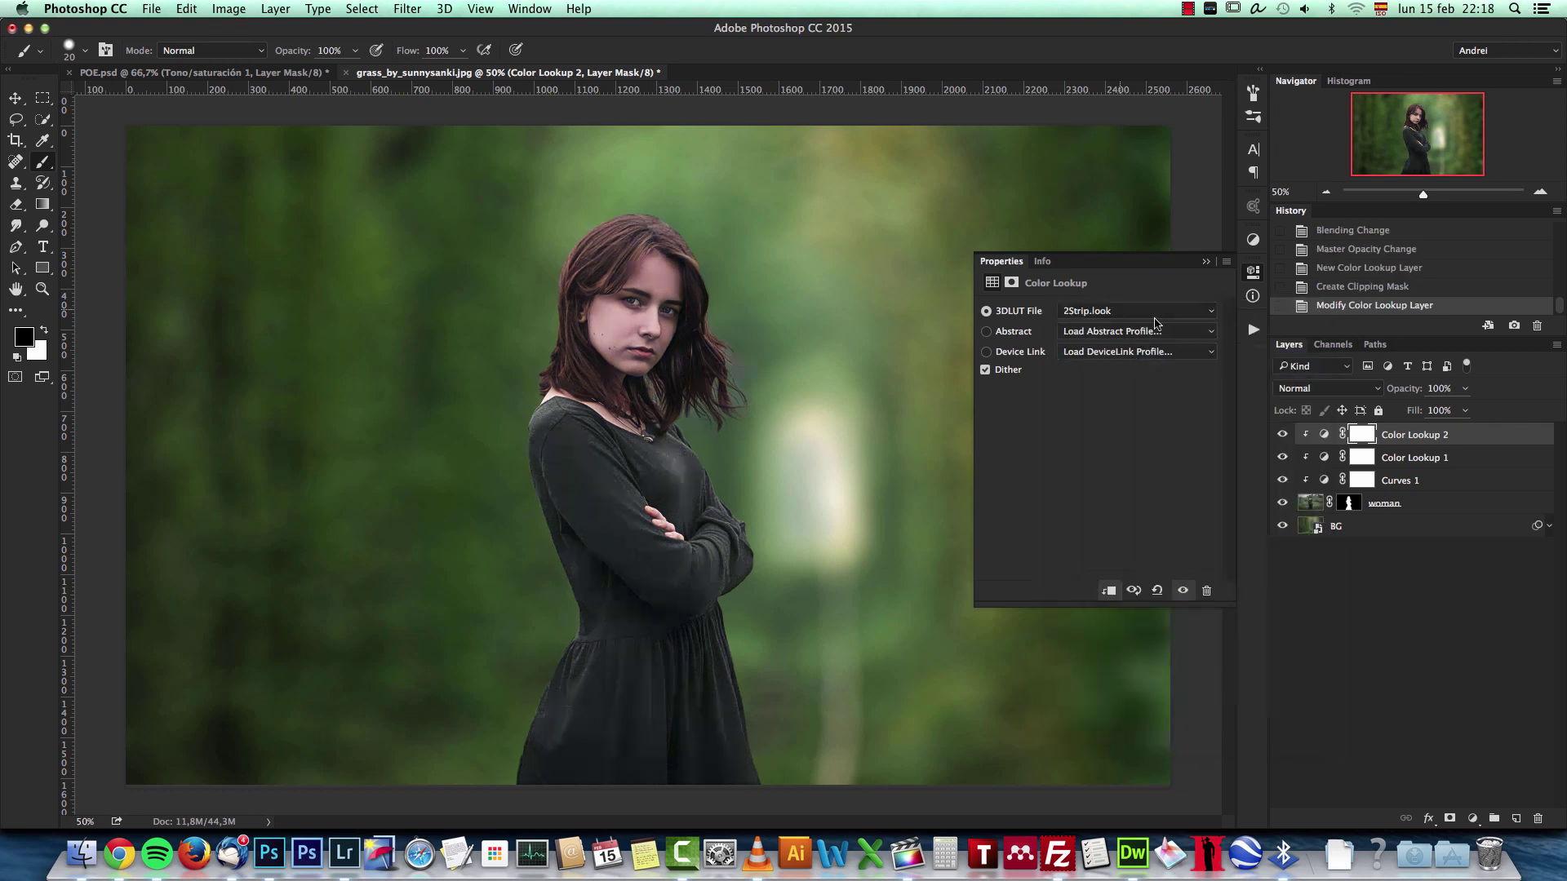
left_click(1207, 261)
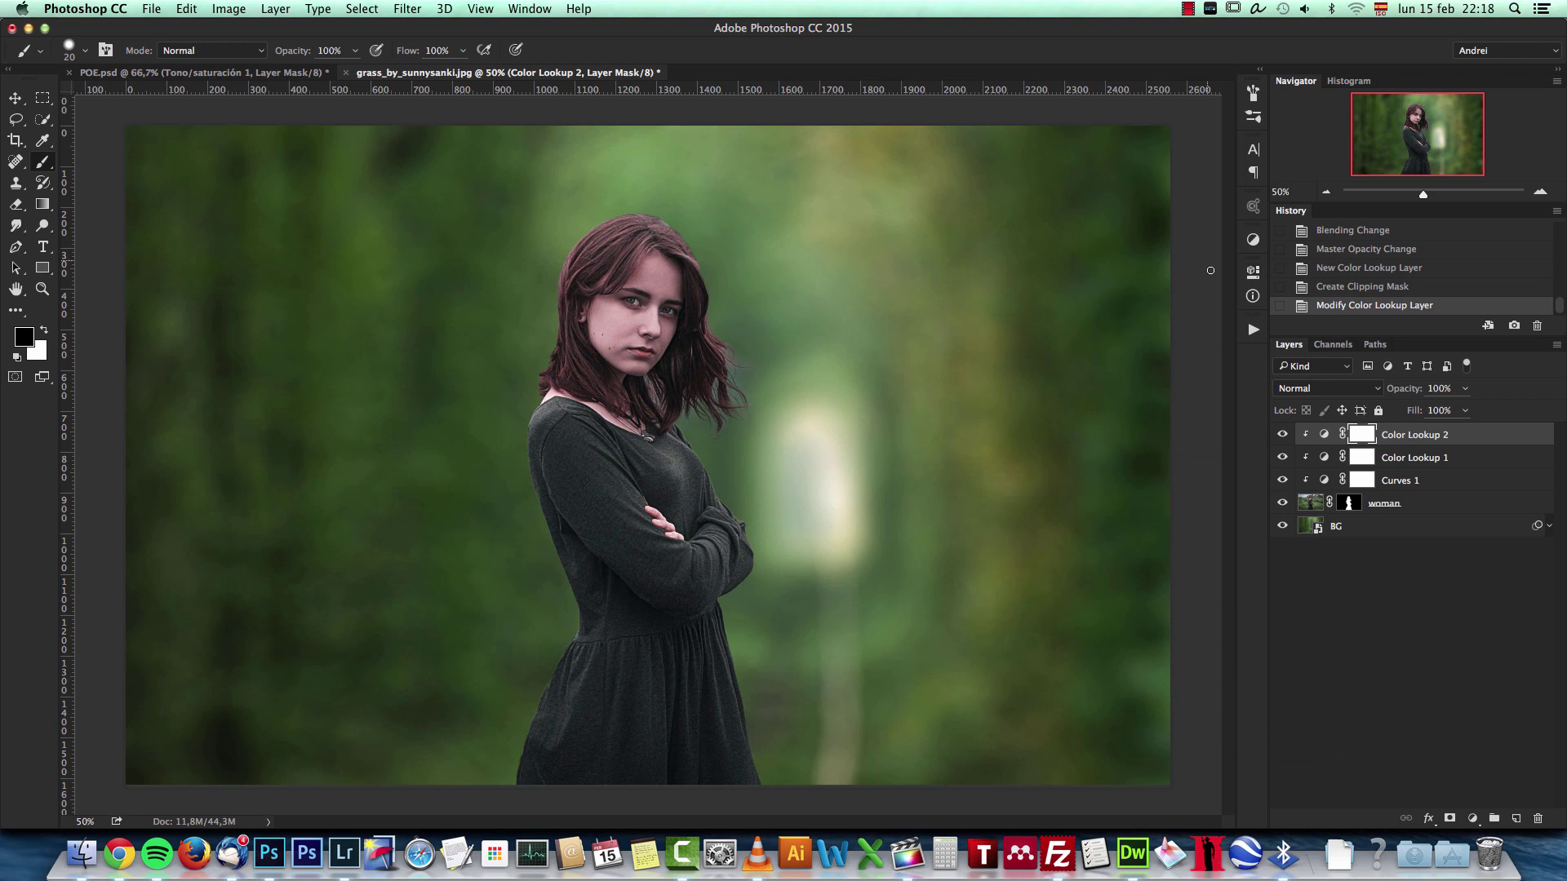
Lower the second Color Lookup layer's opacity to 35%
left_click(1439, 389)
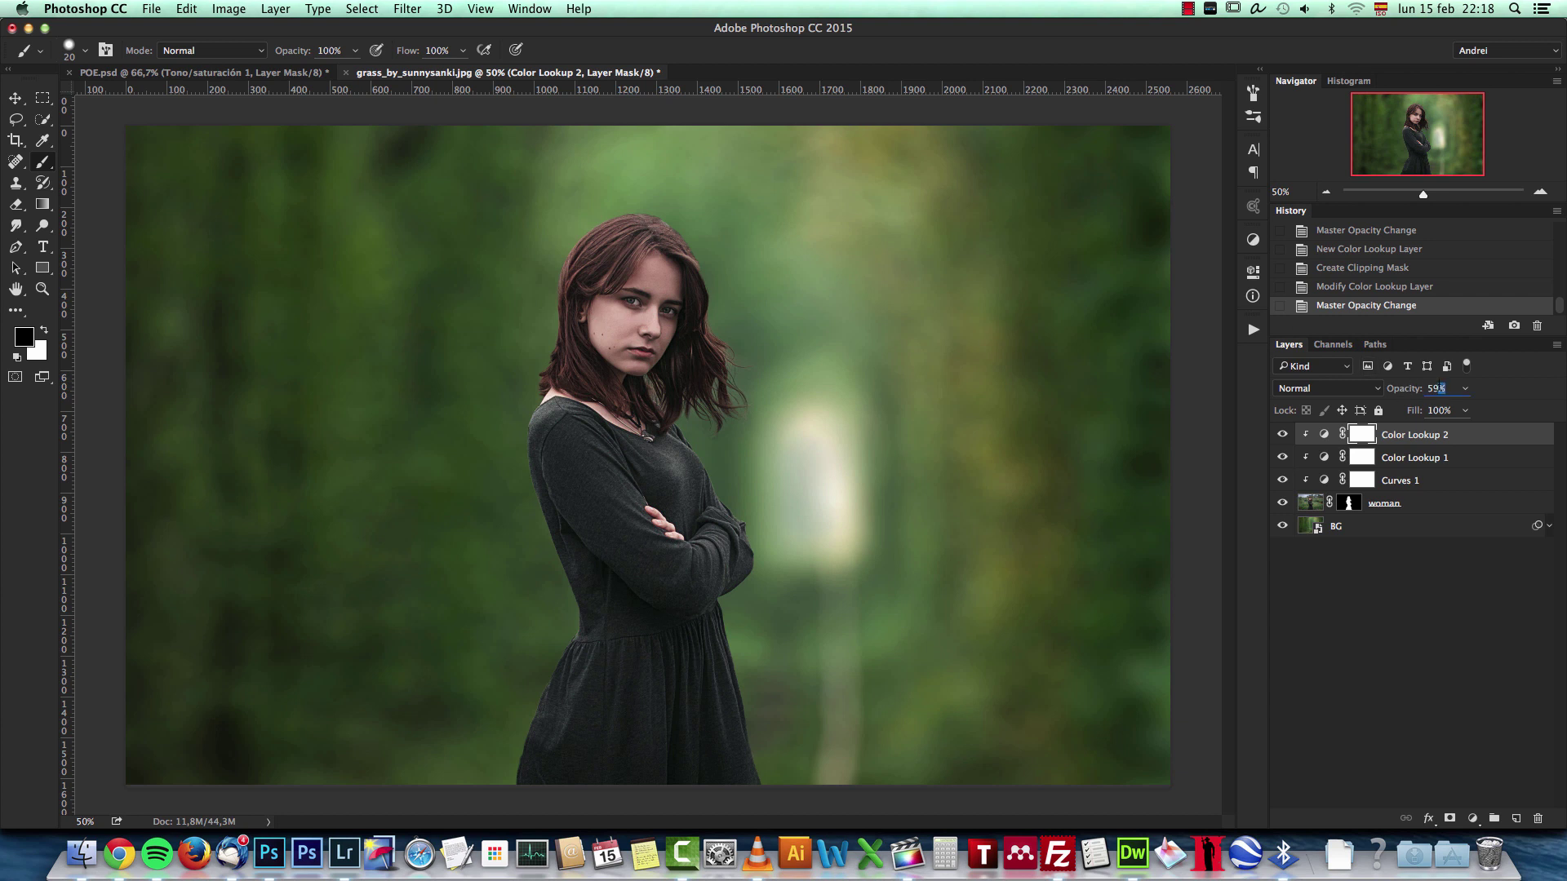
left_click(1414, 389)
type("30")
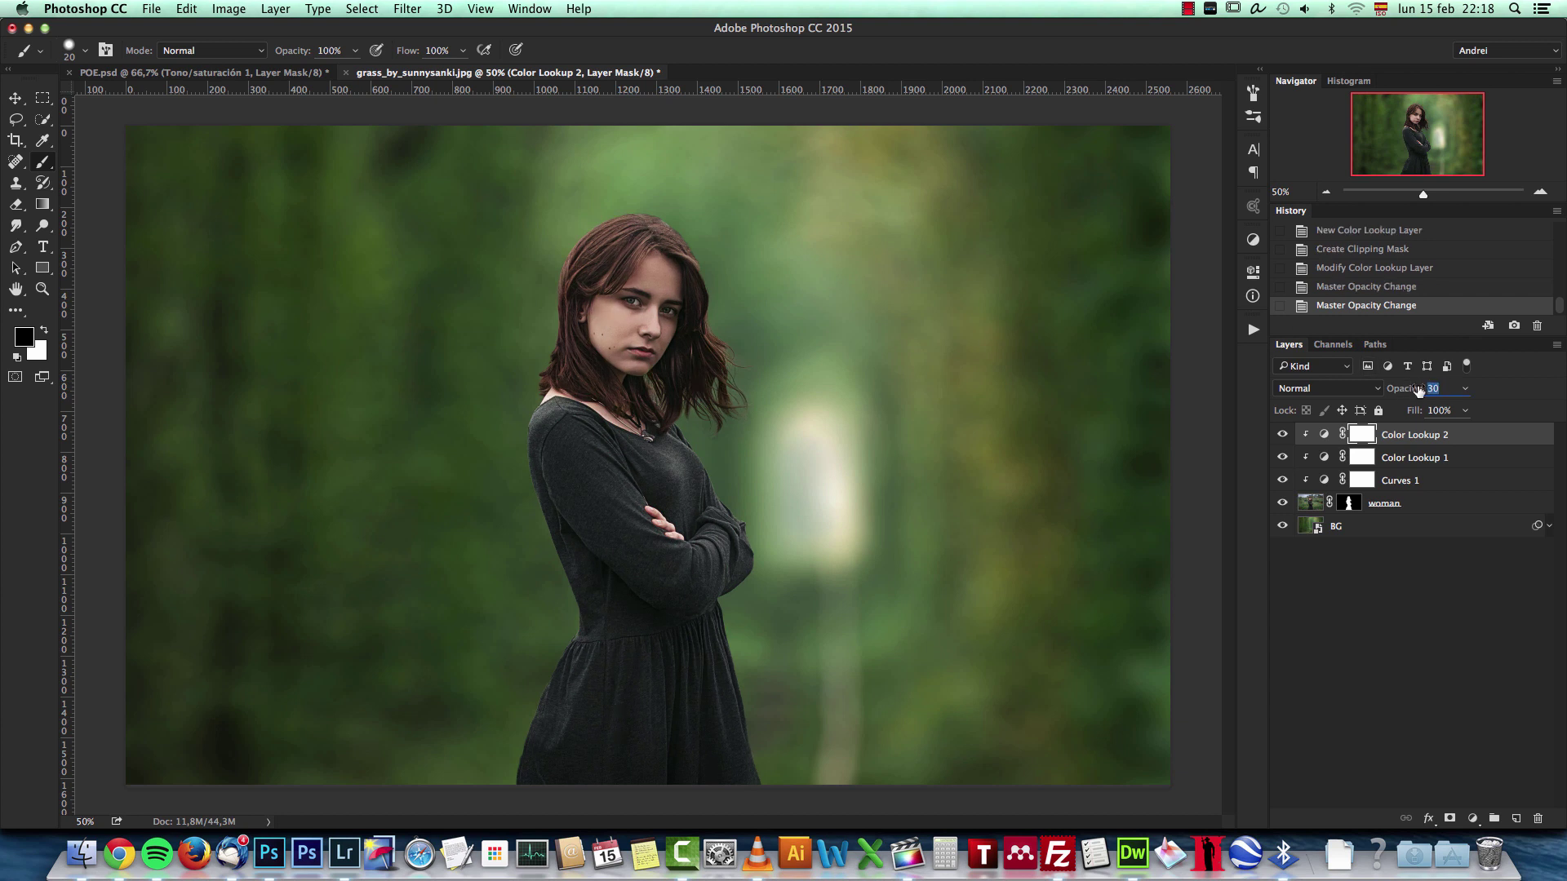
type("35")
Add a Gradient Map adjustment layer at the top of the layer stack and apply the Blue 2 gradient preset
left_click(1476, 820)
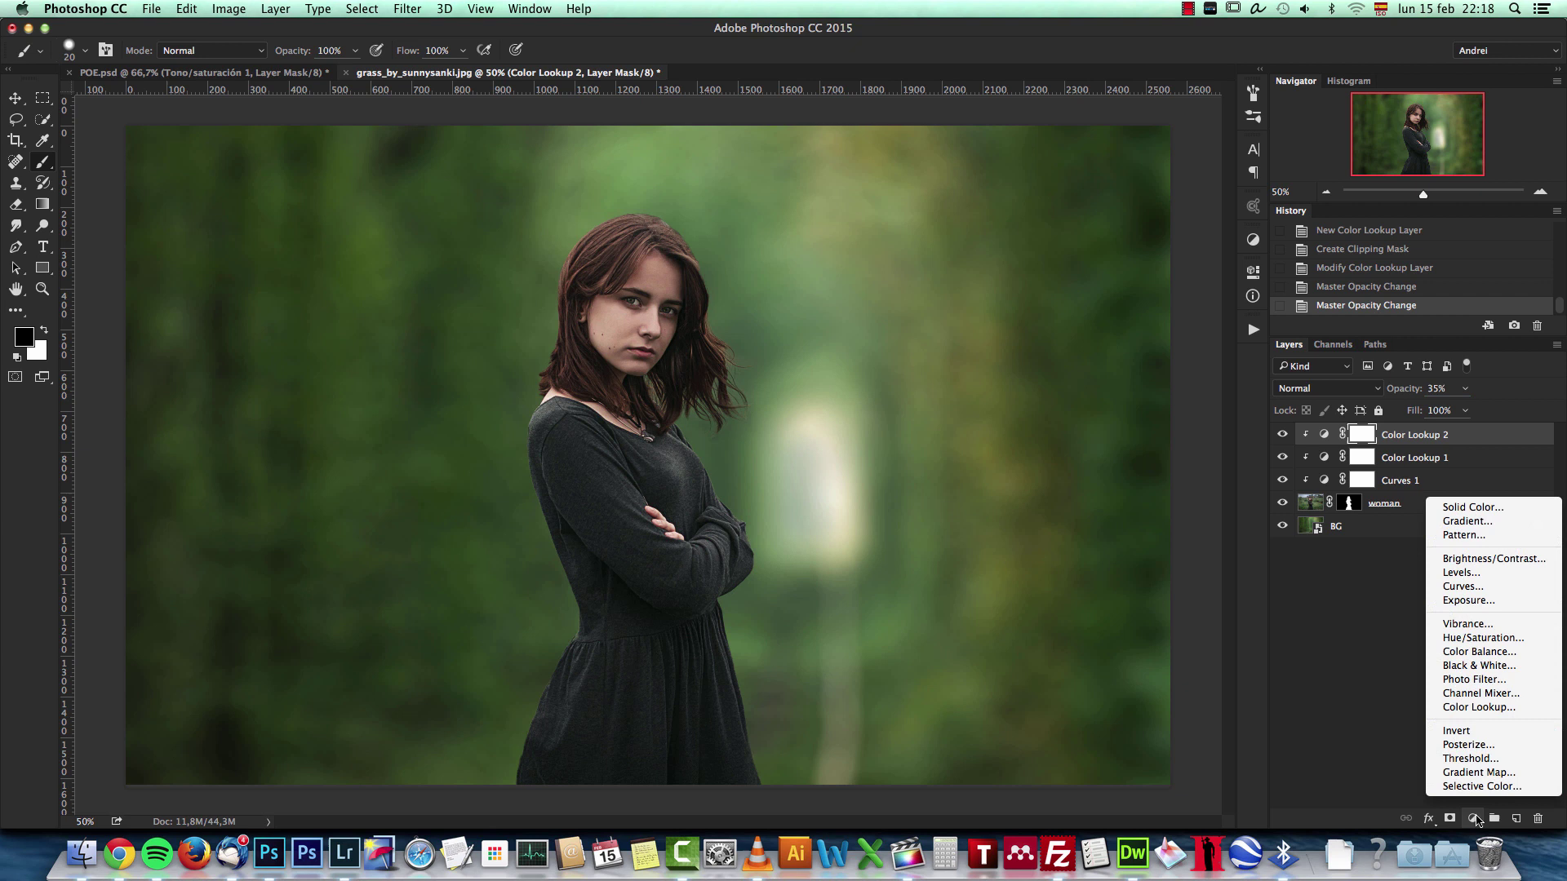
left_click(1493, 773)
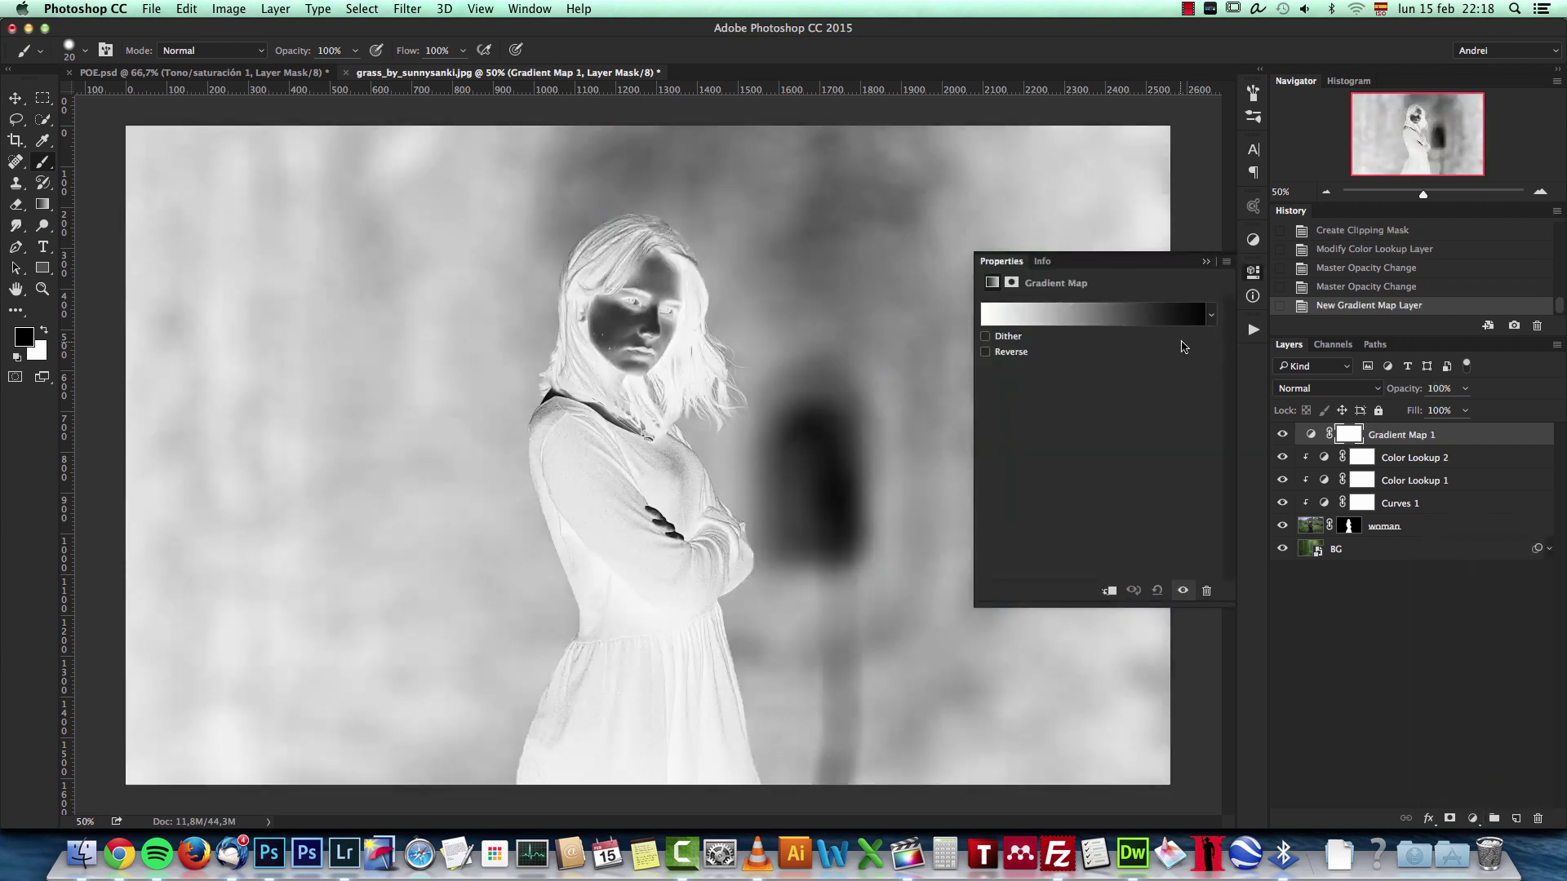
left_click(1211, 316)
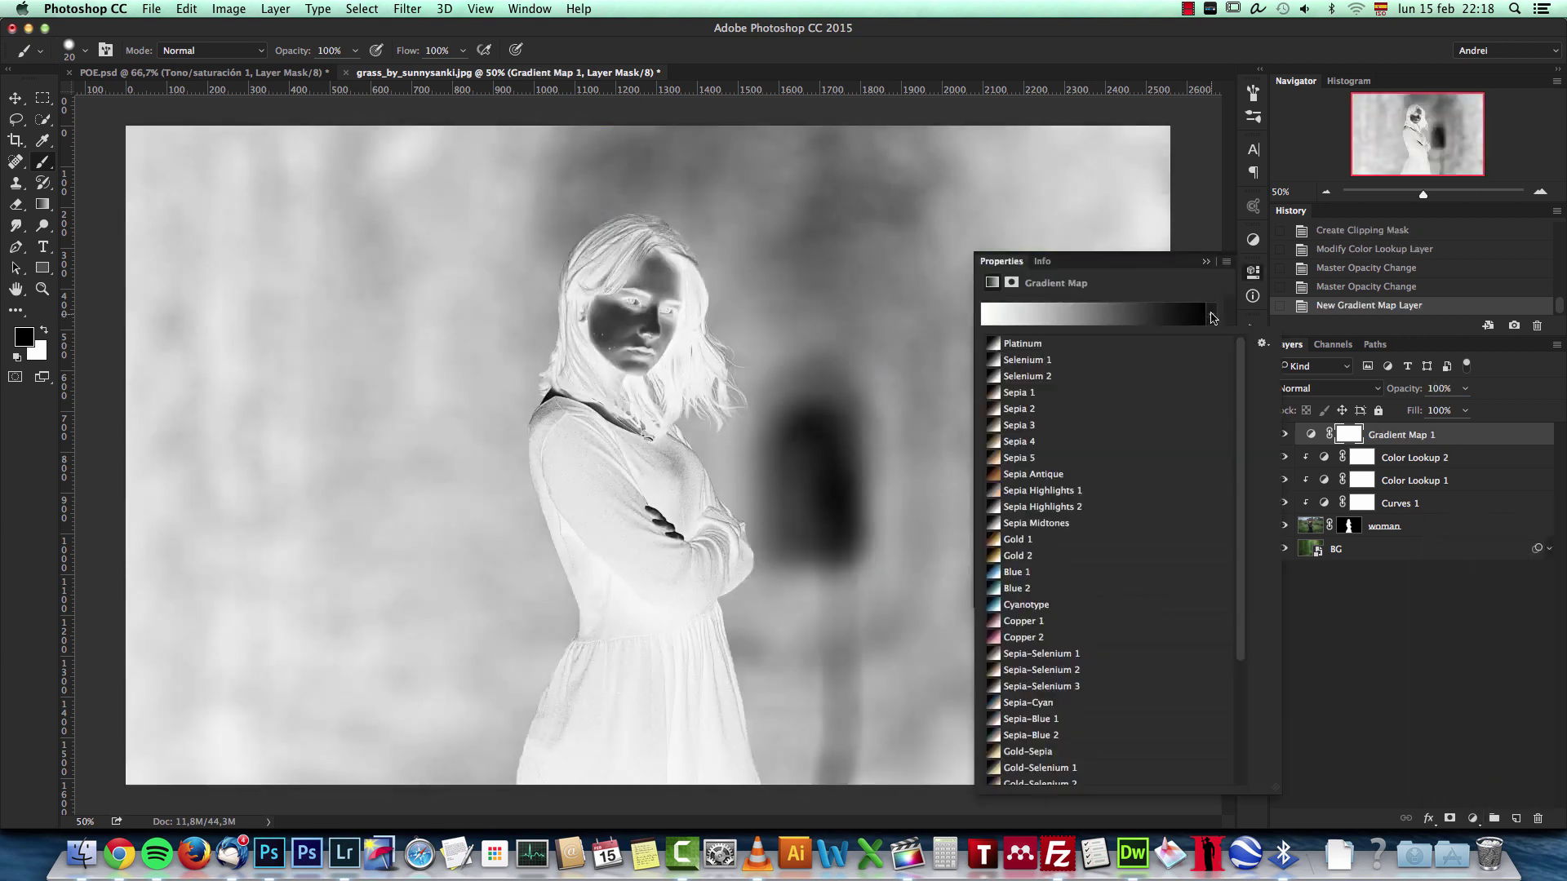
left_click(1014, 588)
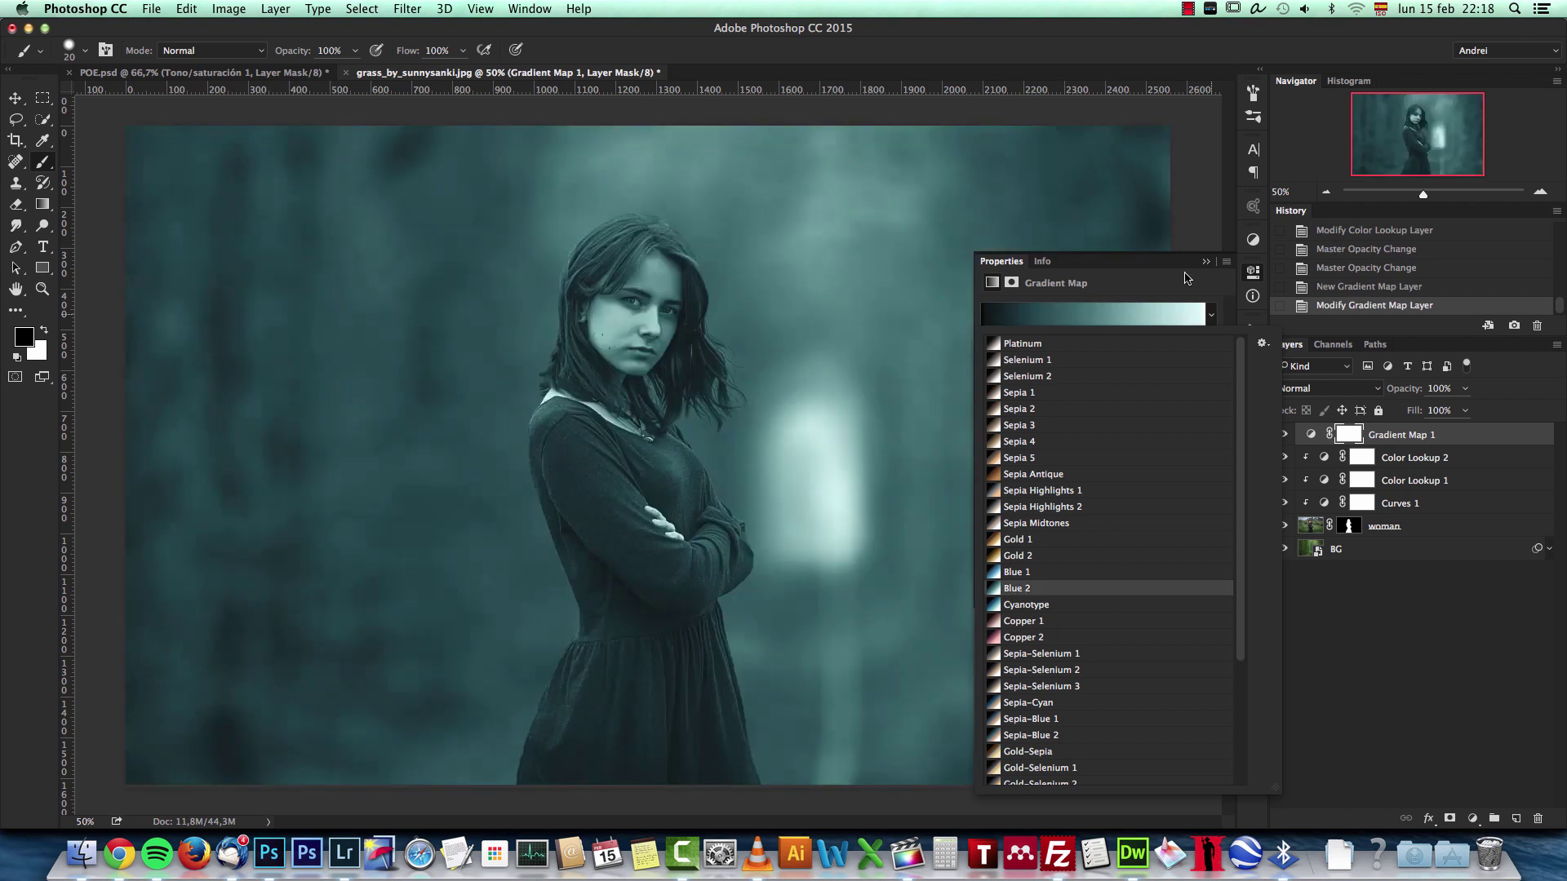
left_click(1131, 272)
left_click(1122, 321)
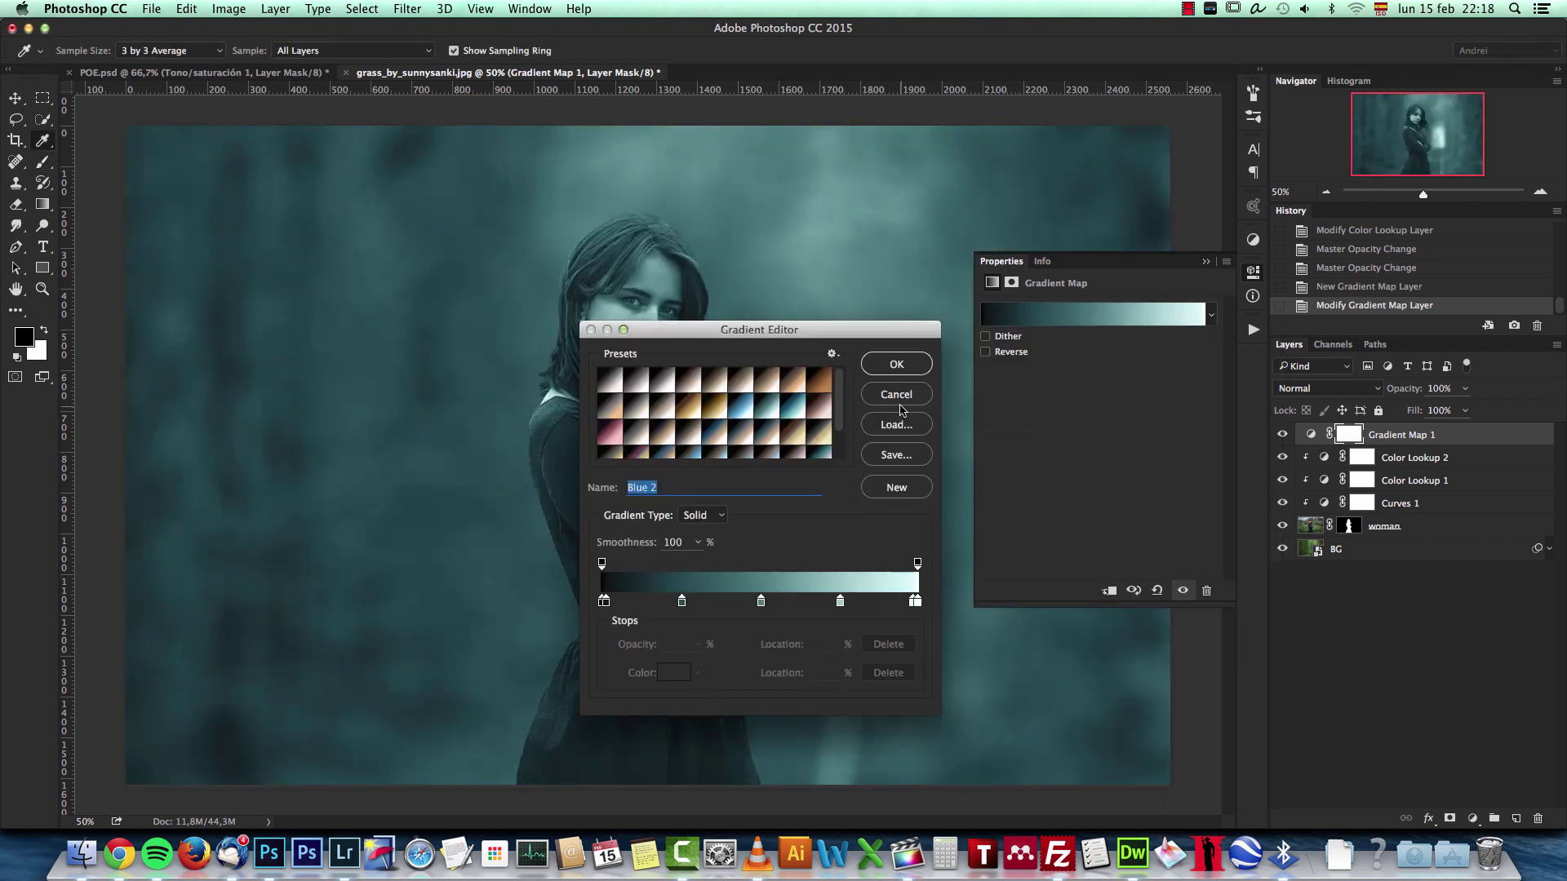
key("Escape")
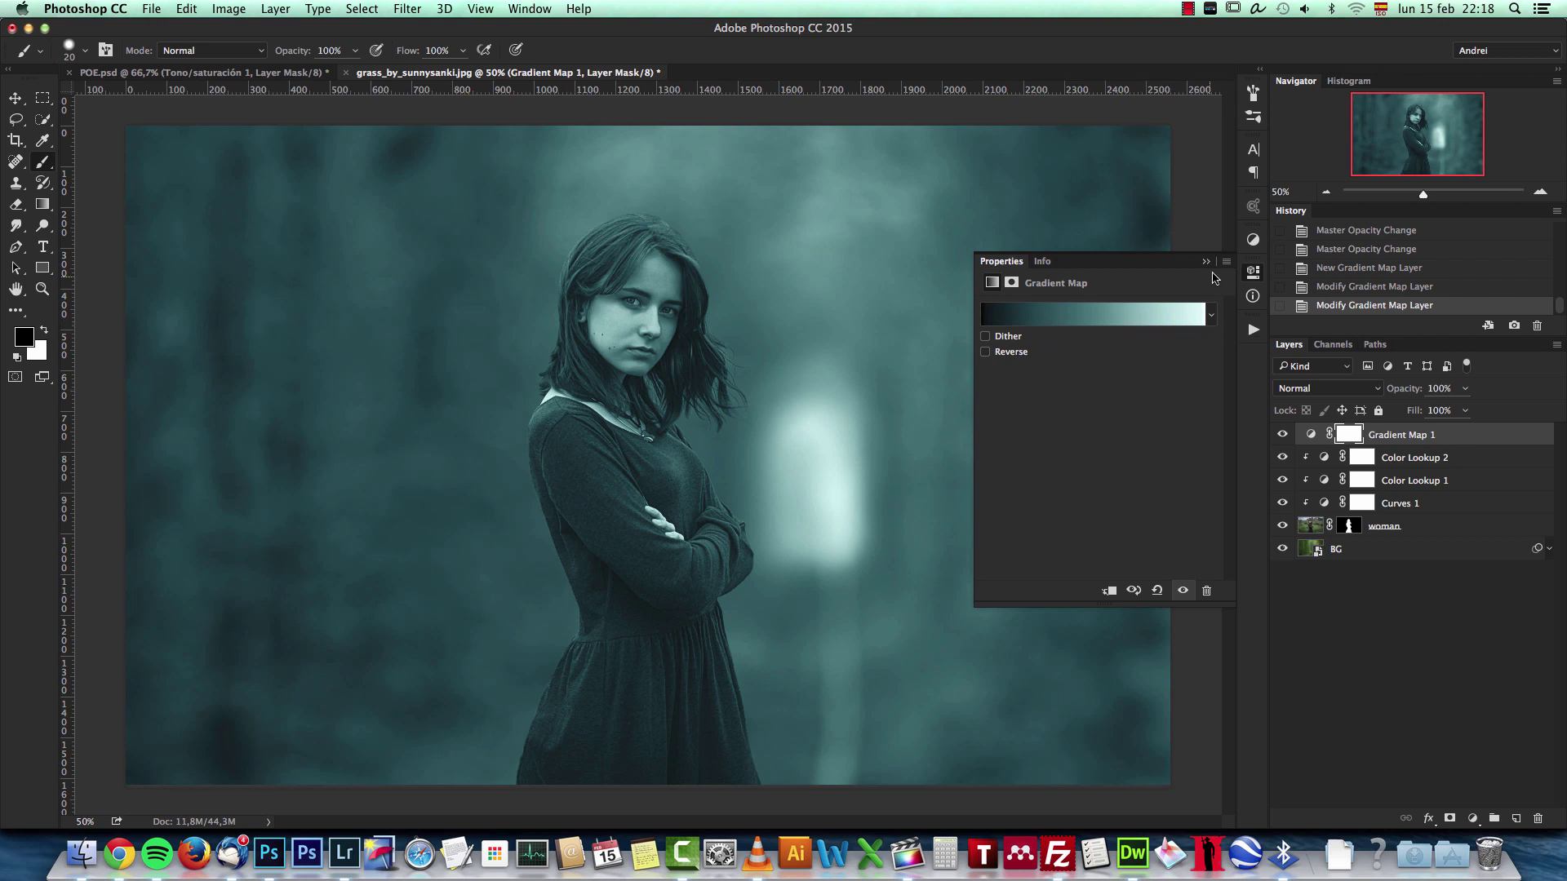
left_click(1207, 262)
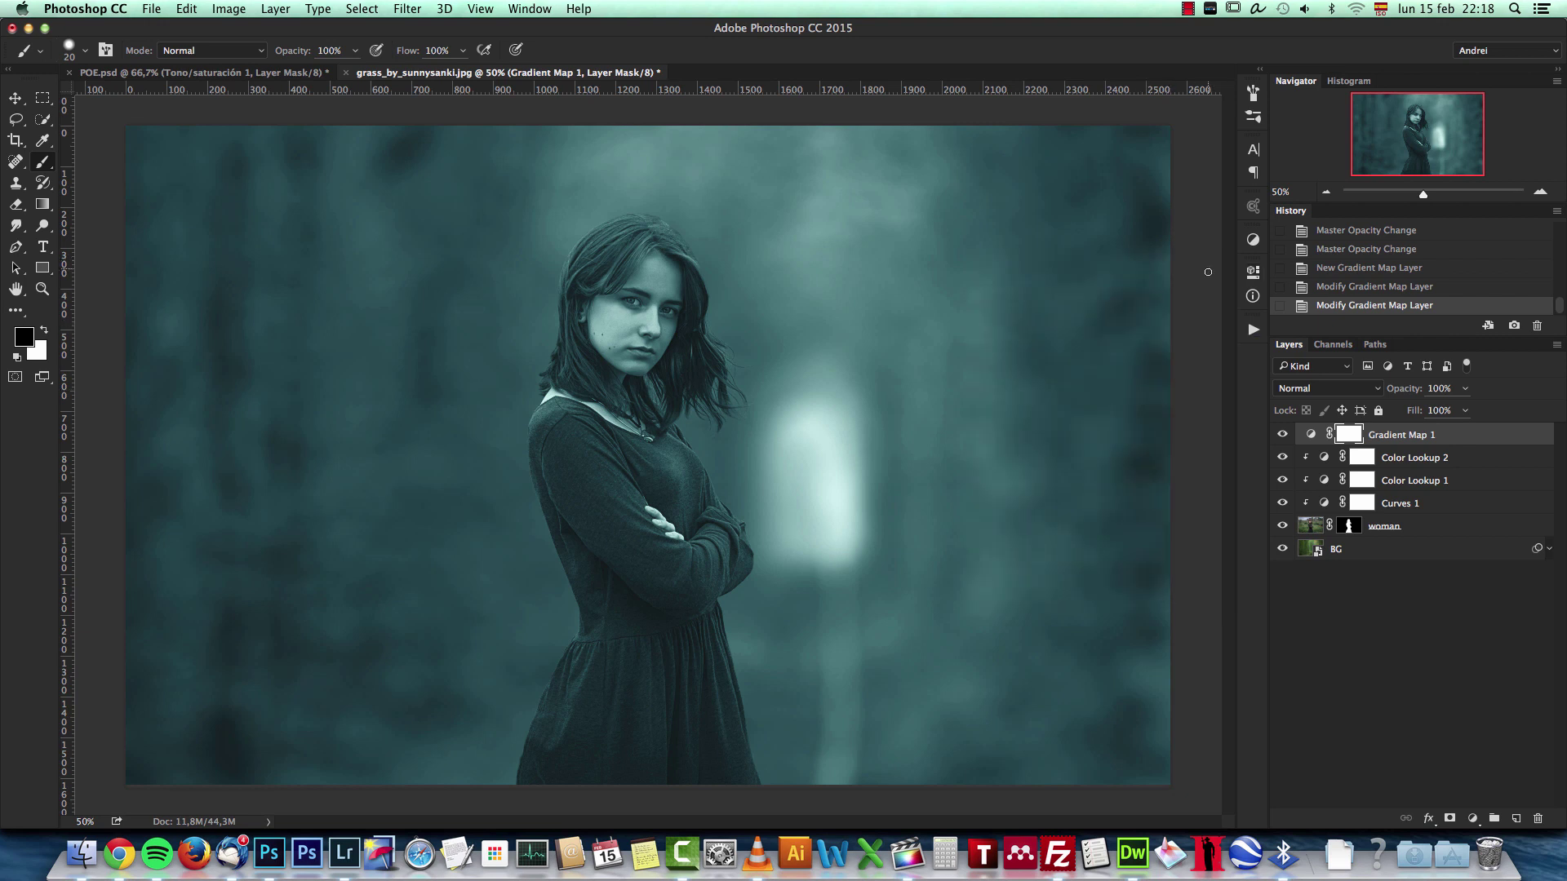
double_click(1311, 434)
left_click(1211, 315)
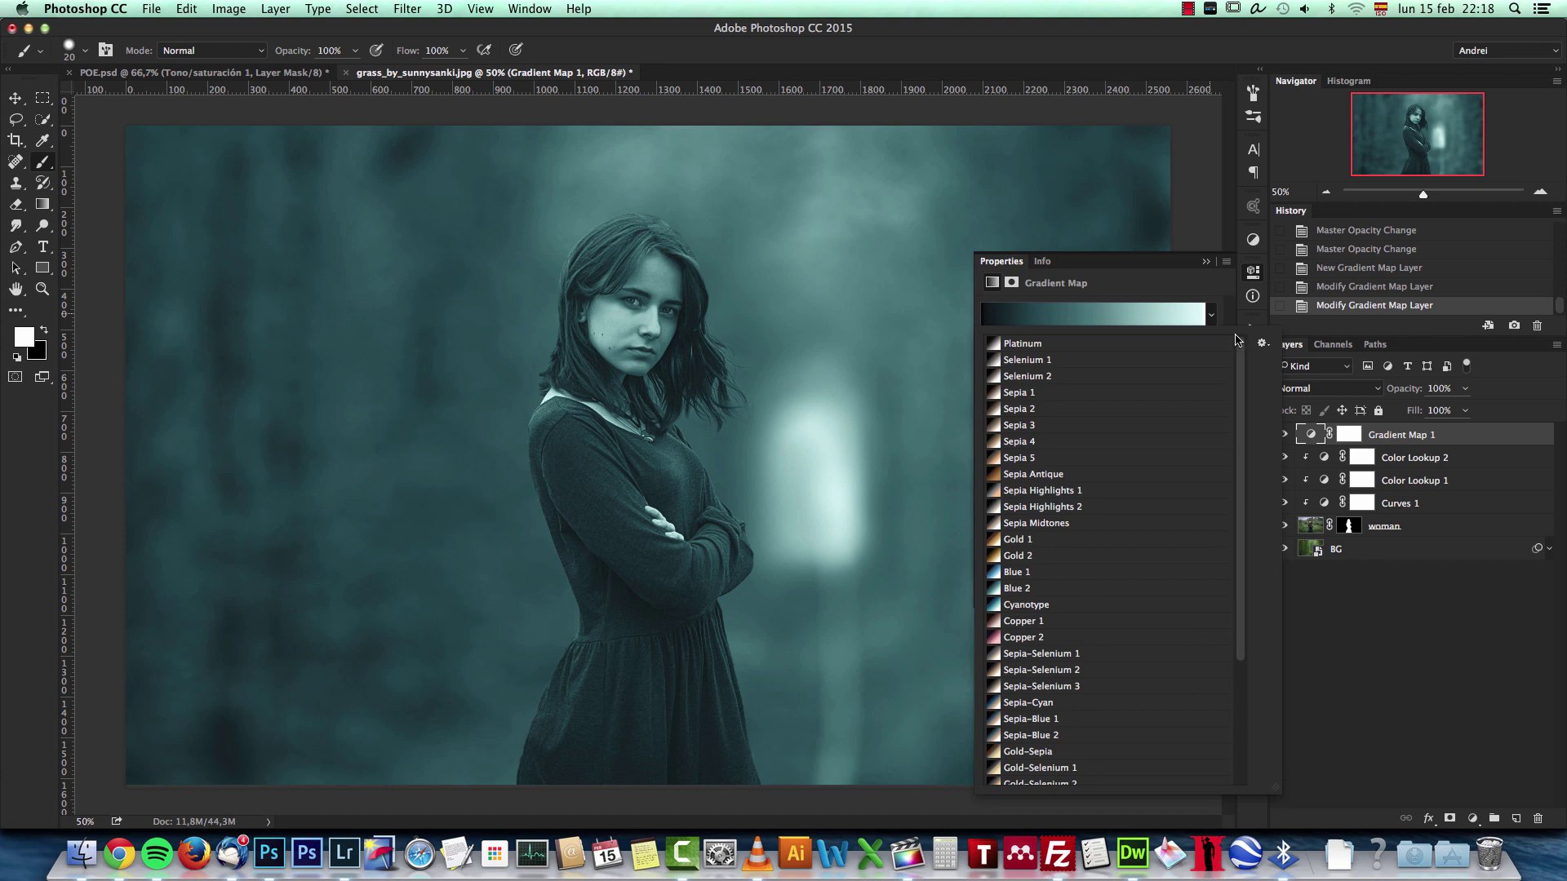
scroll(1101, 541, "down", 5)
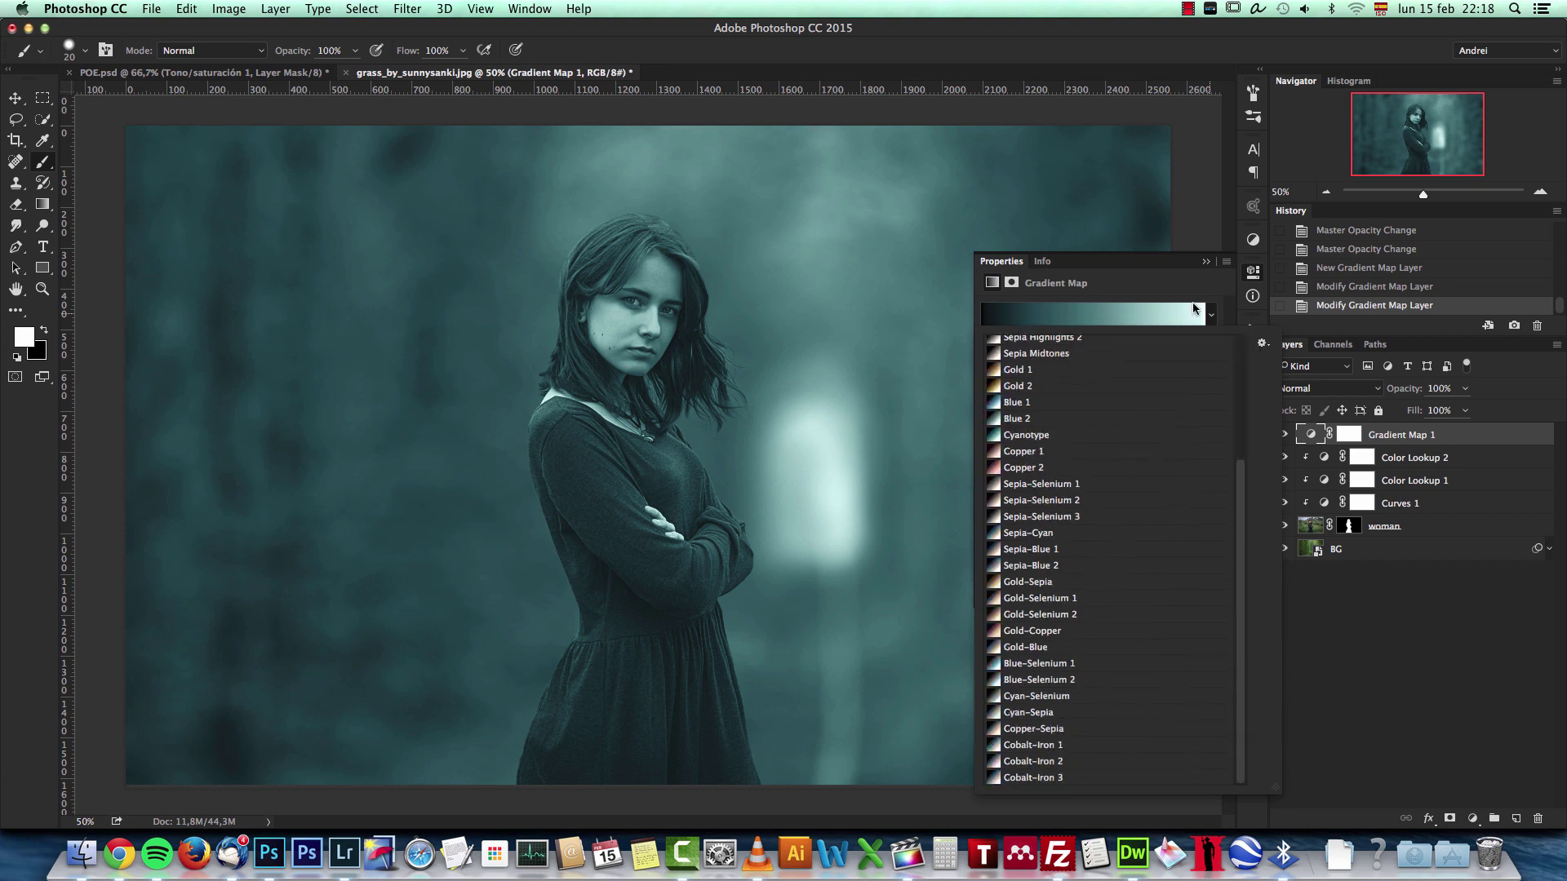
left_click(1146, 276)
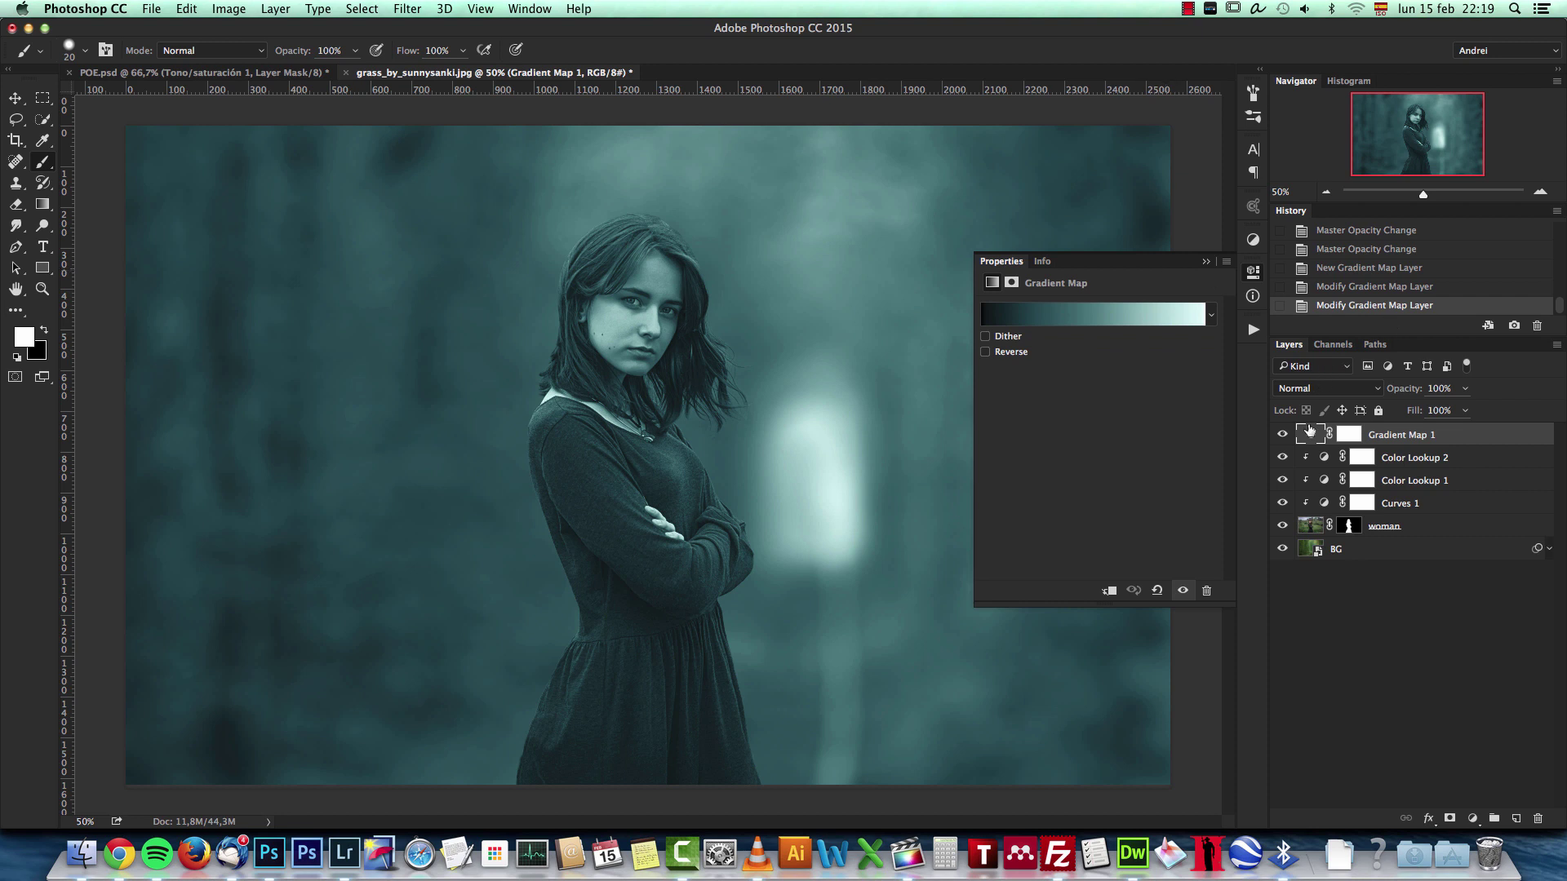
left_click(1110, 591)
left_click(1110, 591)
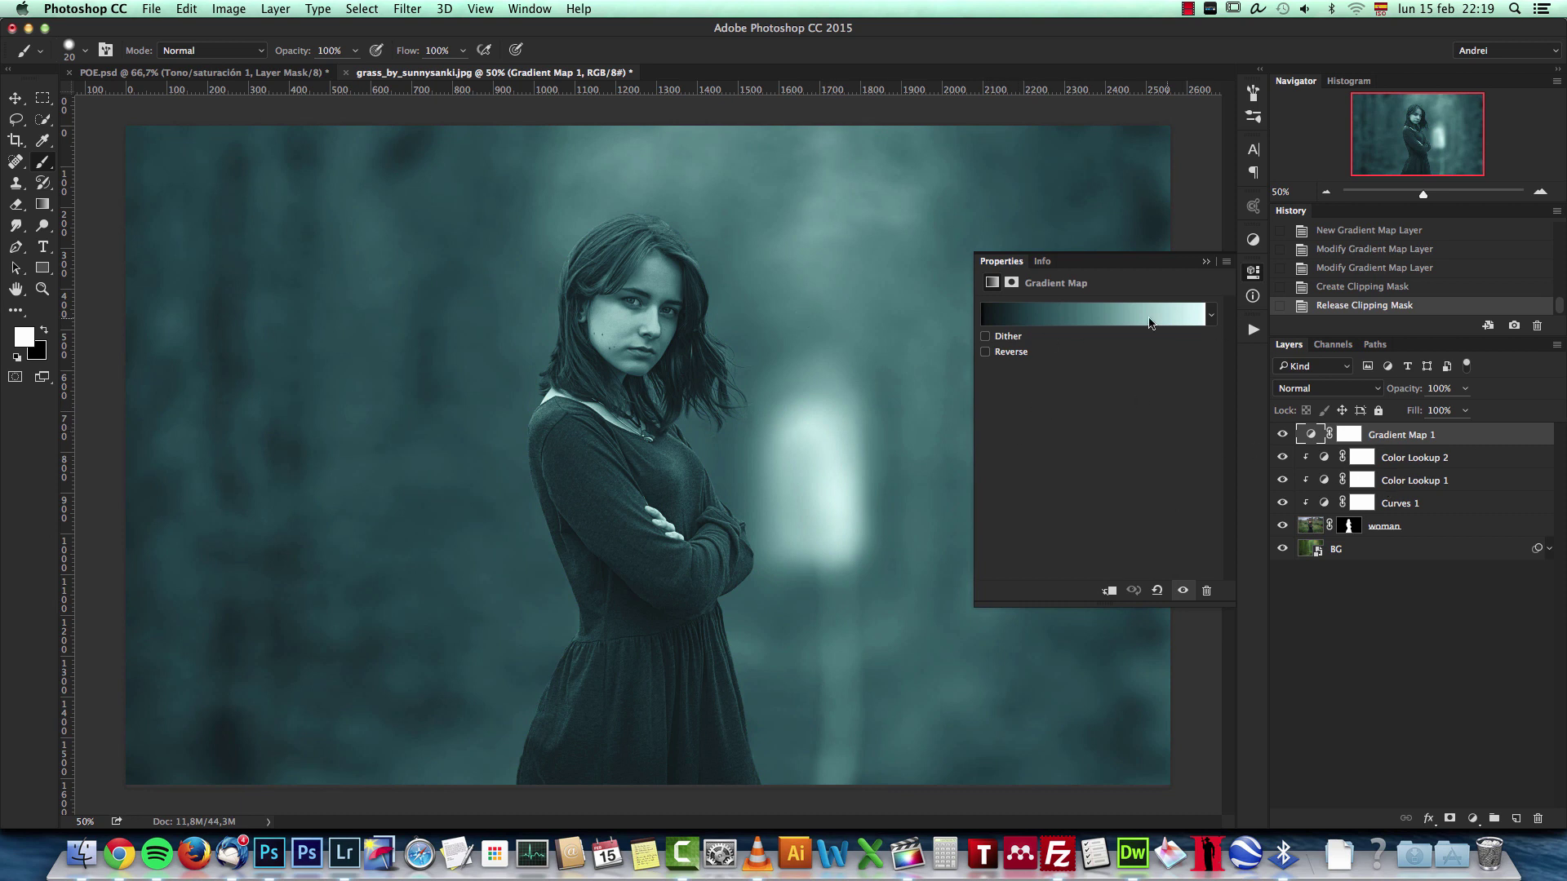
Set the Gradient Map layer to Soft Light blending at 24% opacity and compare the image with it hidden and shown
left_click(1314, 388)
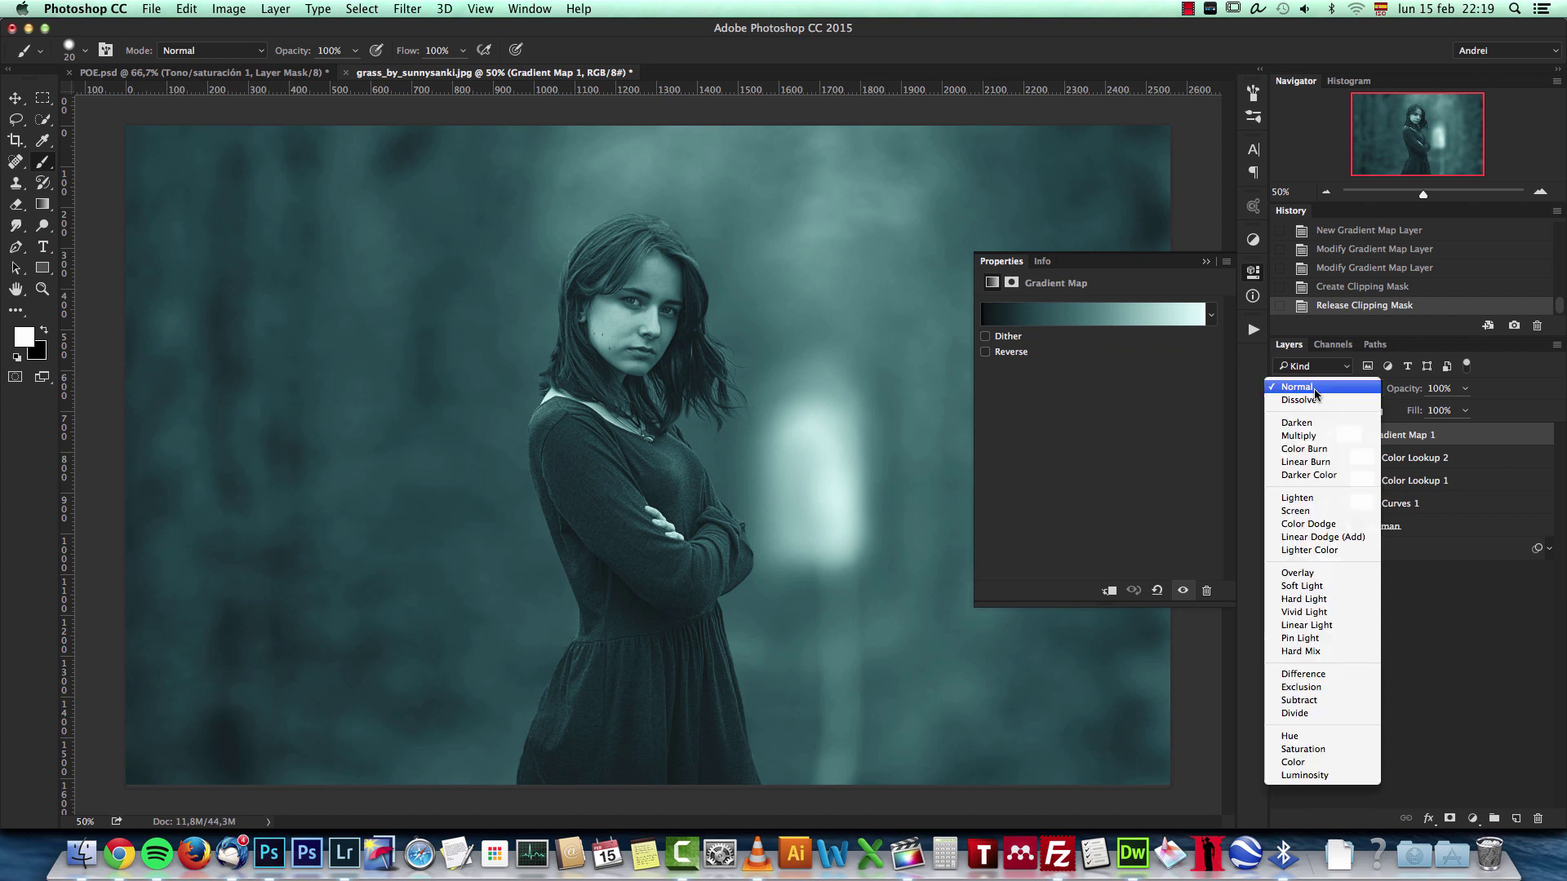
left_click(1313, 586)
double_click(1434, 388)
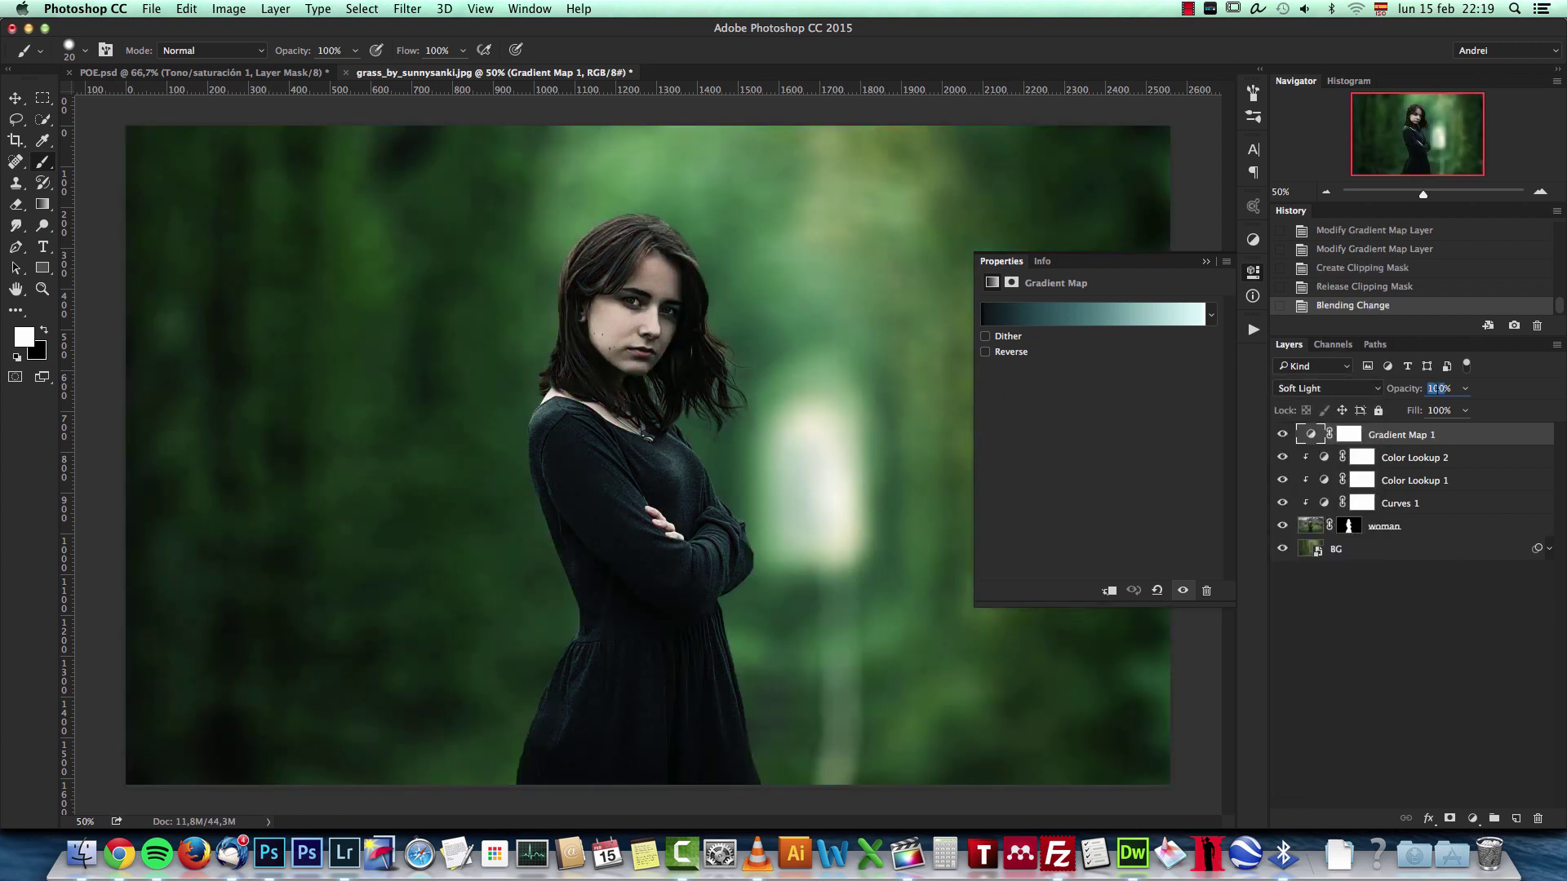
type("24")
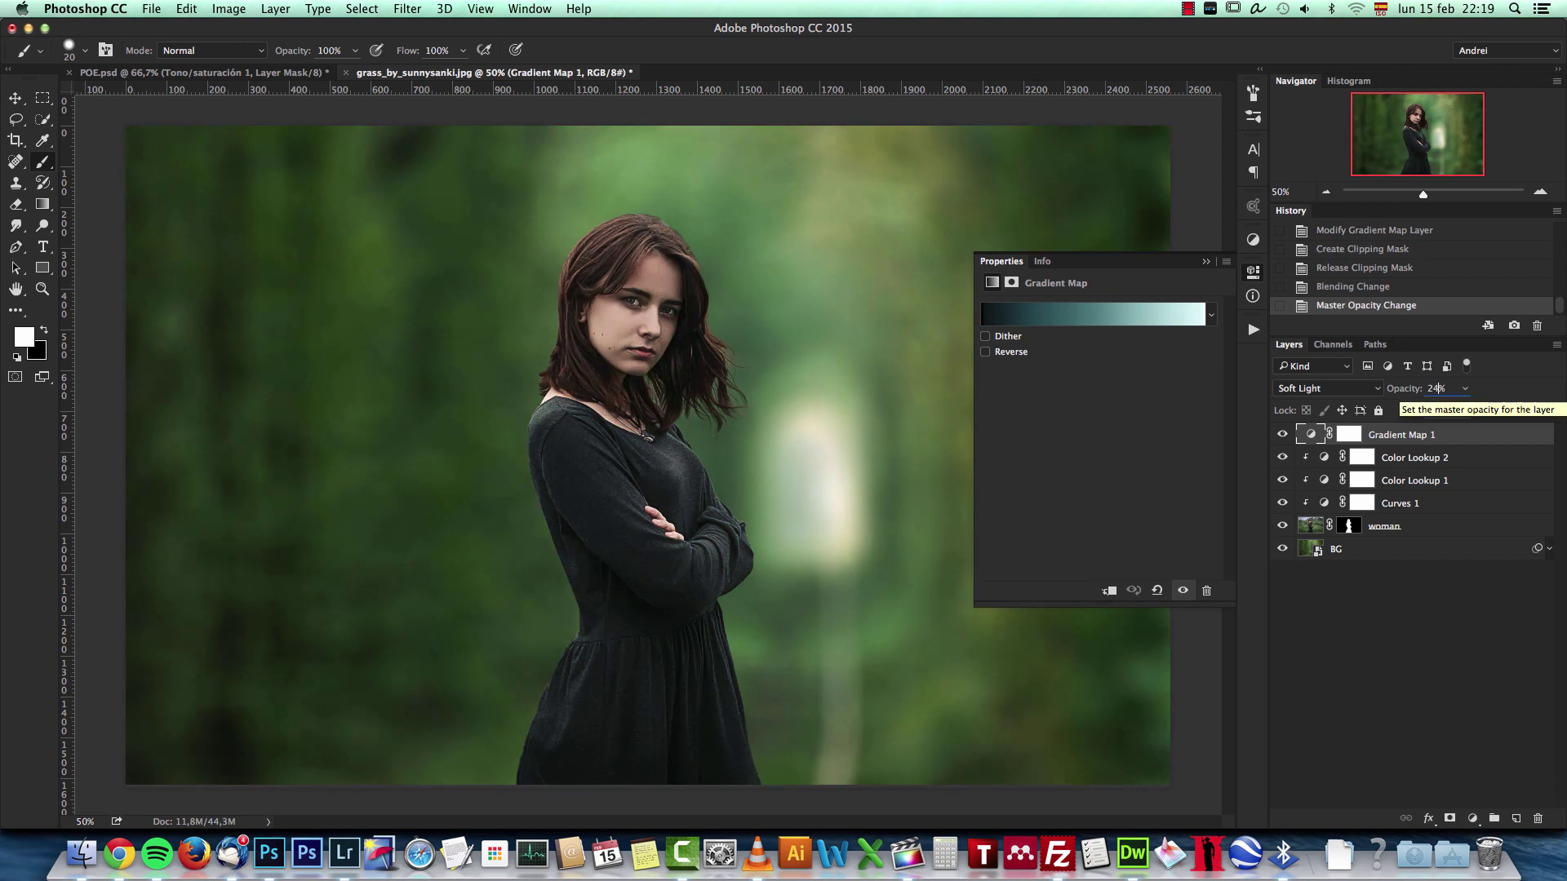
left_click(1283, 435)
left_click(1283, 435)
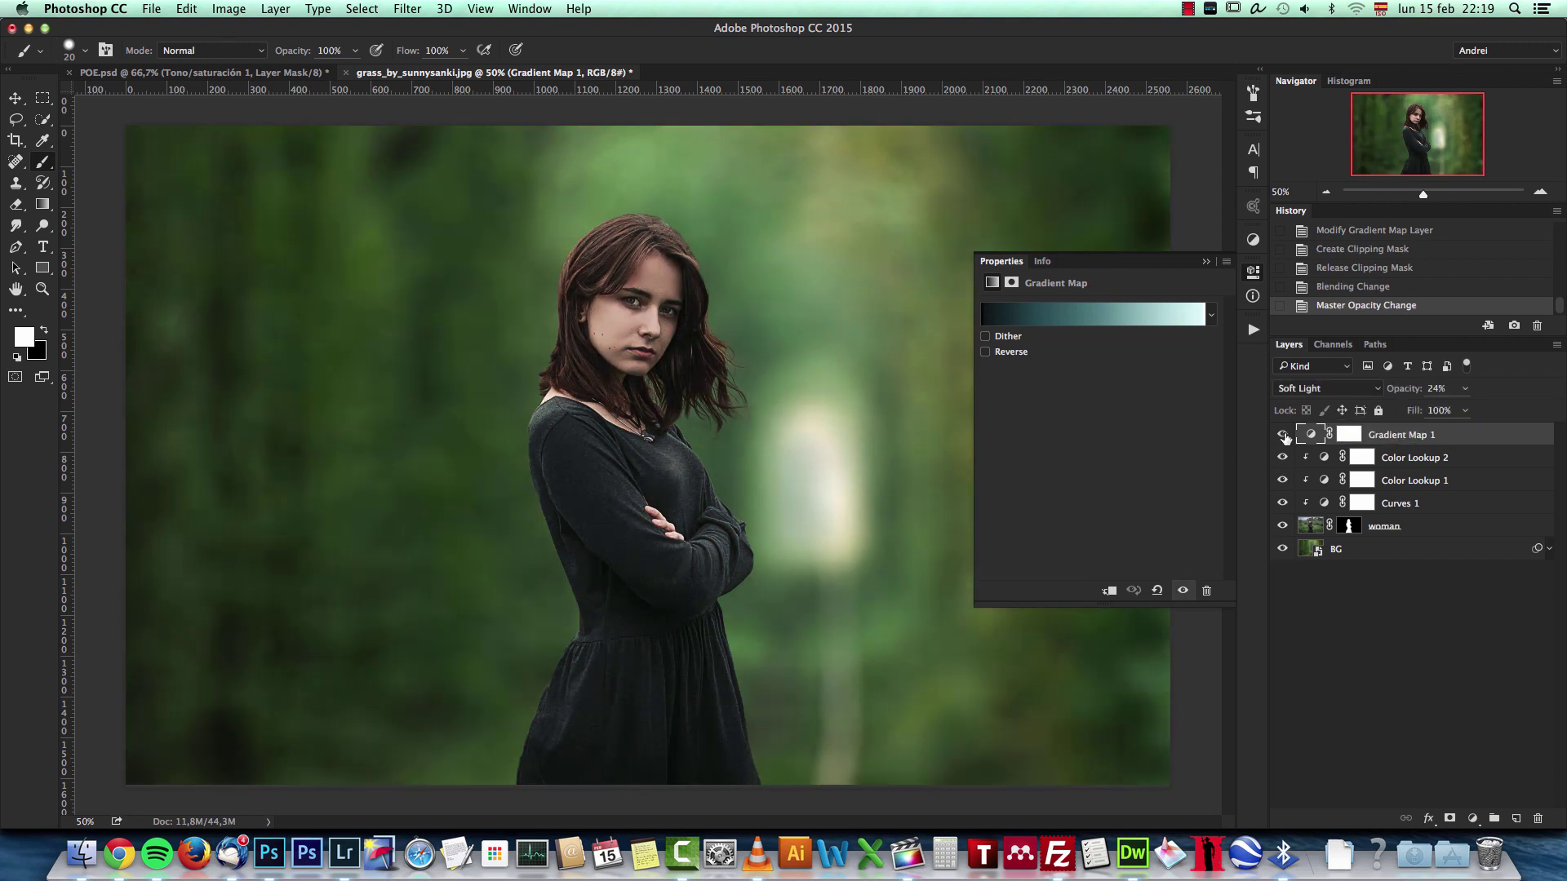
left_click(1283, 436)
left_click(1286, 437)
left_click(1209, 262)
Add a second Gradient Map adjustment layer above the first and reset the gradient presets to the defaults
left_click(1473, 818)
left_click(1478, 772)
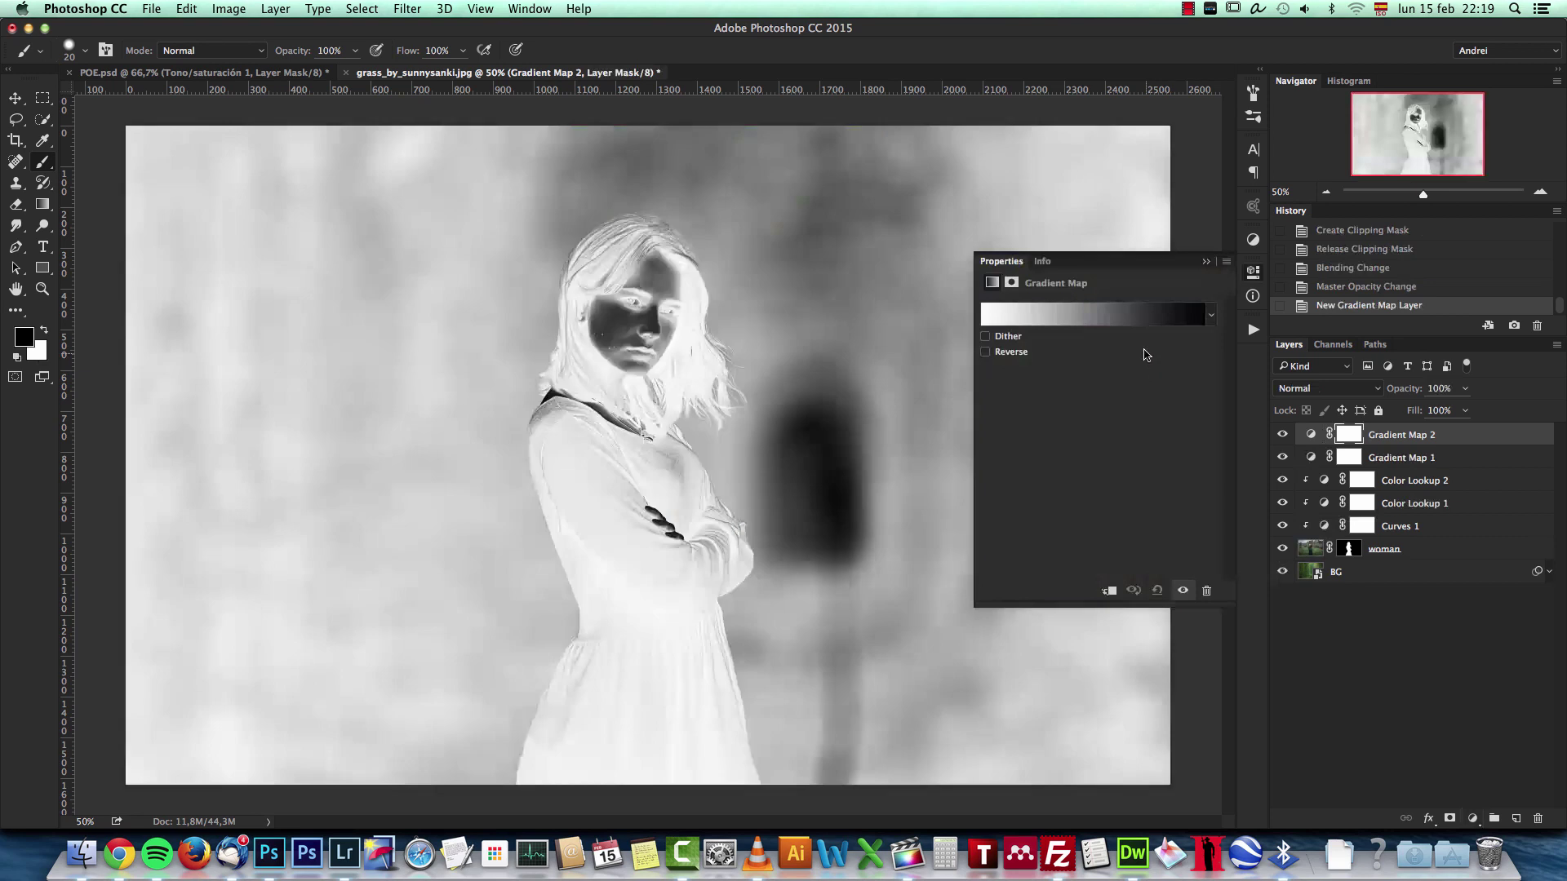
left_click(1226, 261)
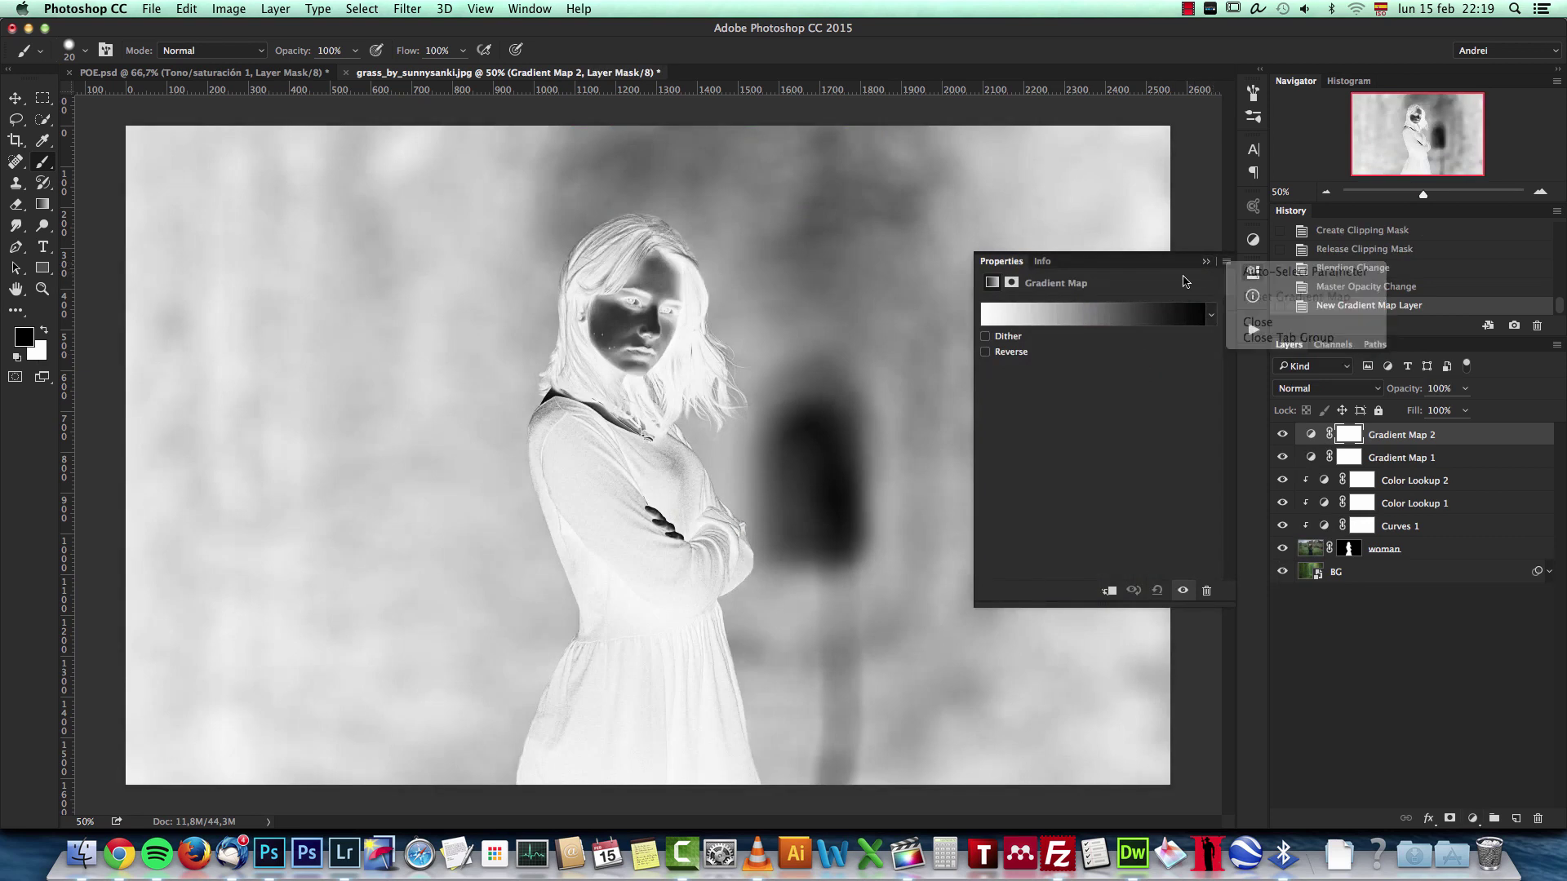
left_click(1176, 318)
left_click(832, 353)
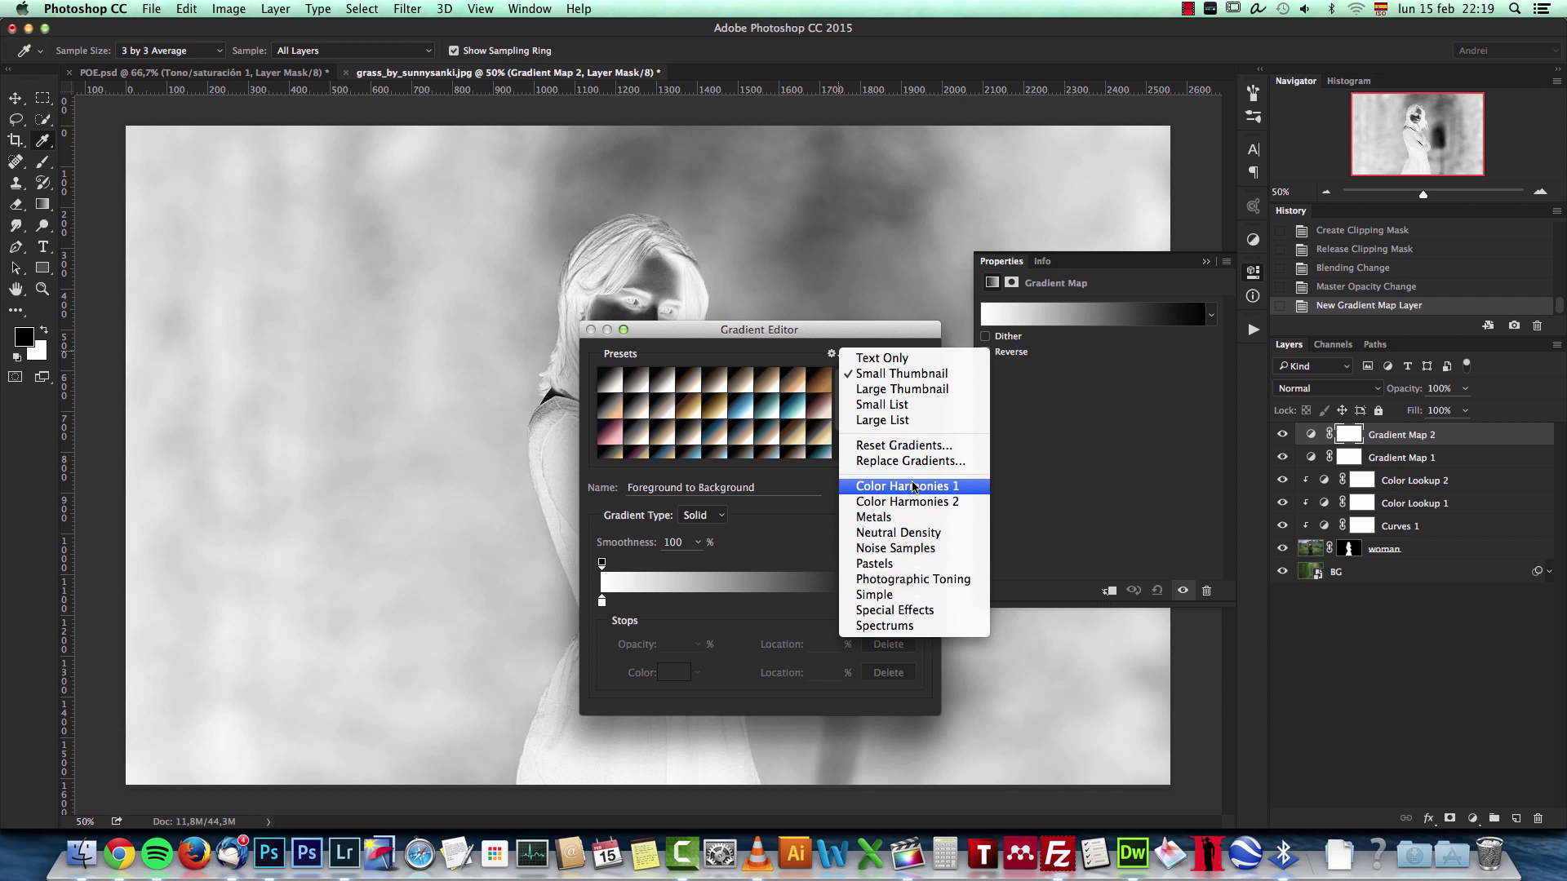
left_click(904, 447)
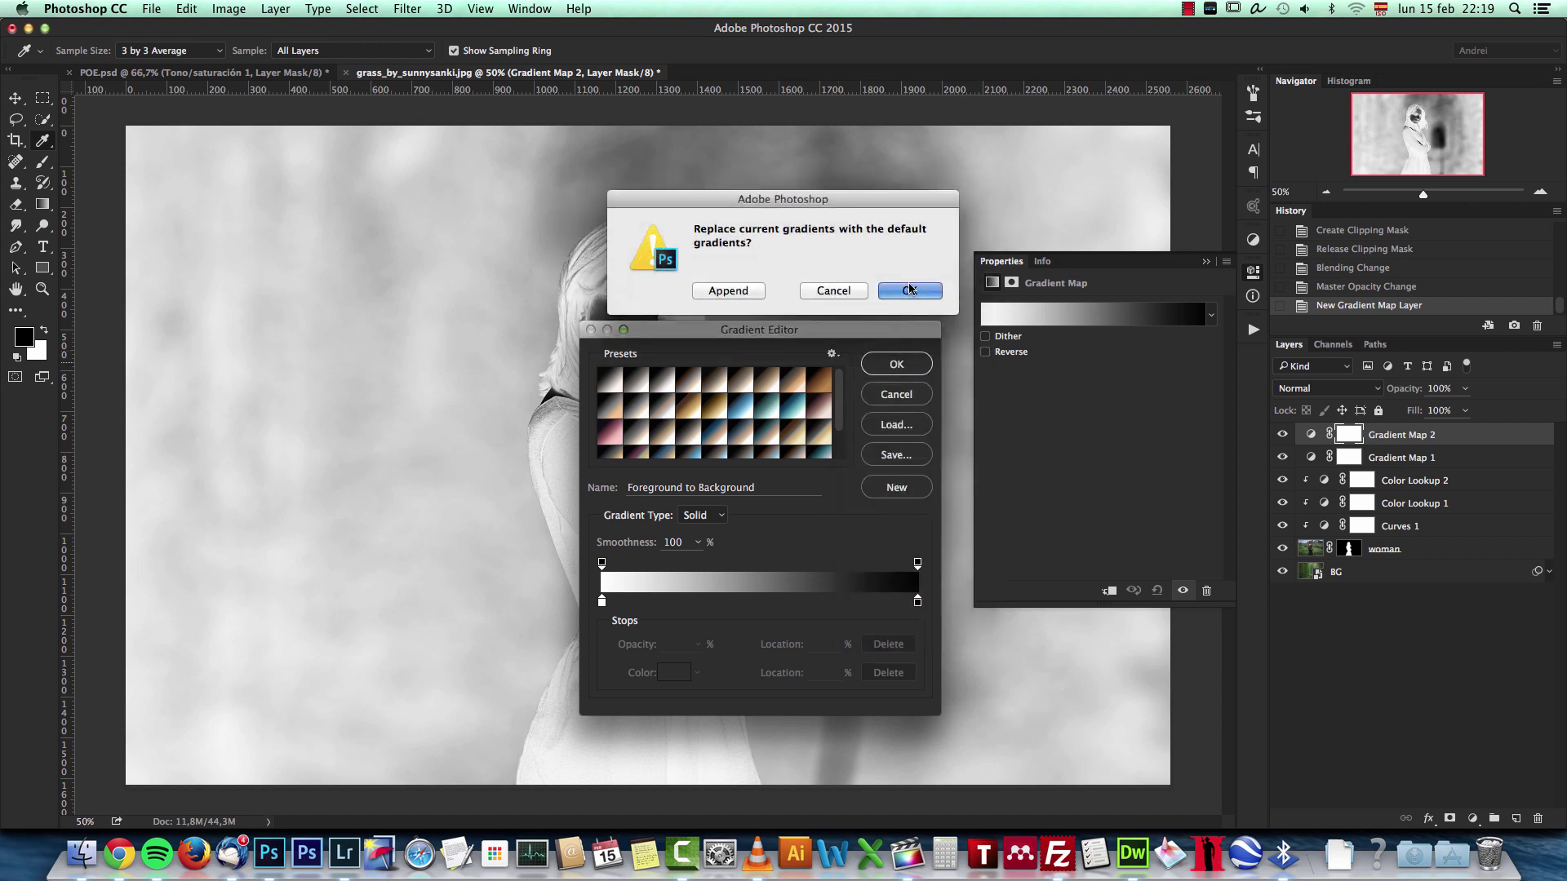
left_click(916, 292)
Apply the Violet, Orange gradient preset to the second Gradient Map layer
left_click(715, 382)
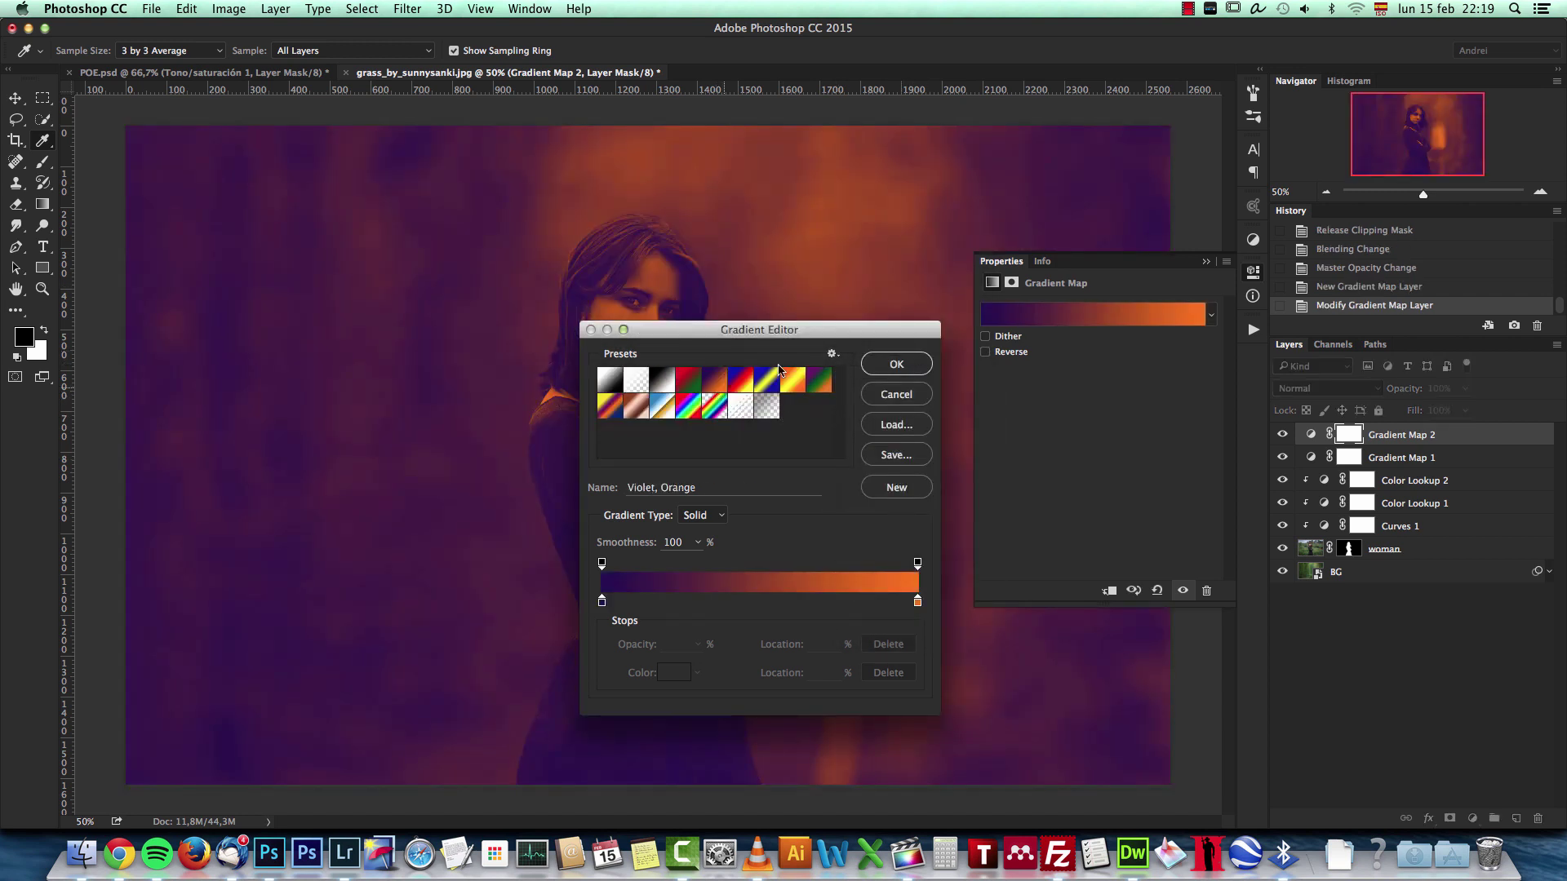
left_click_drag(837, 336, 919, 259)
left_click(984, 288)
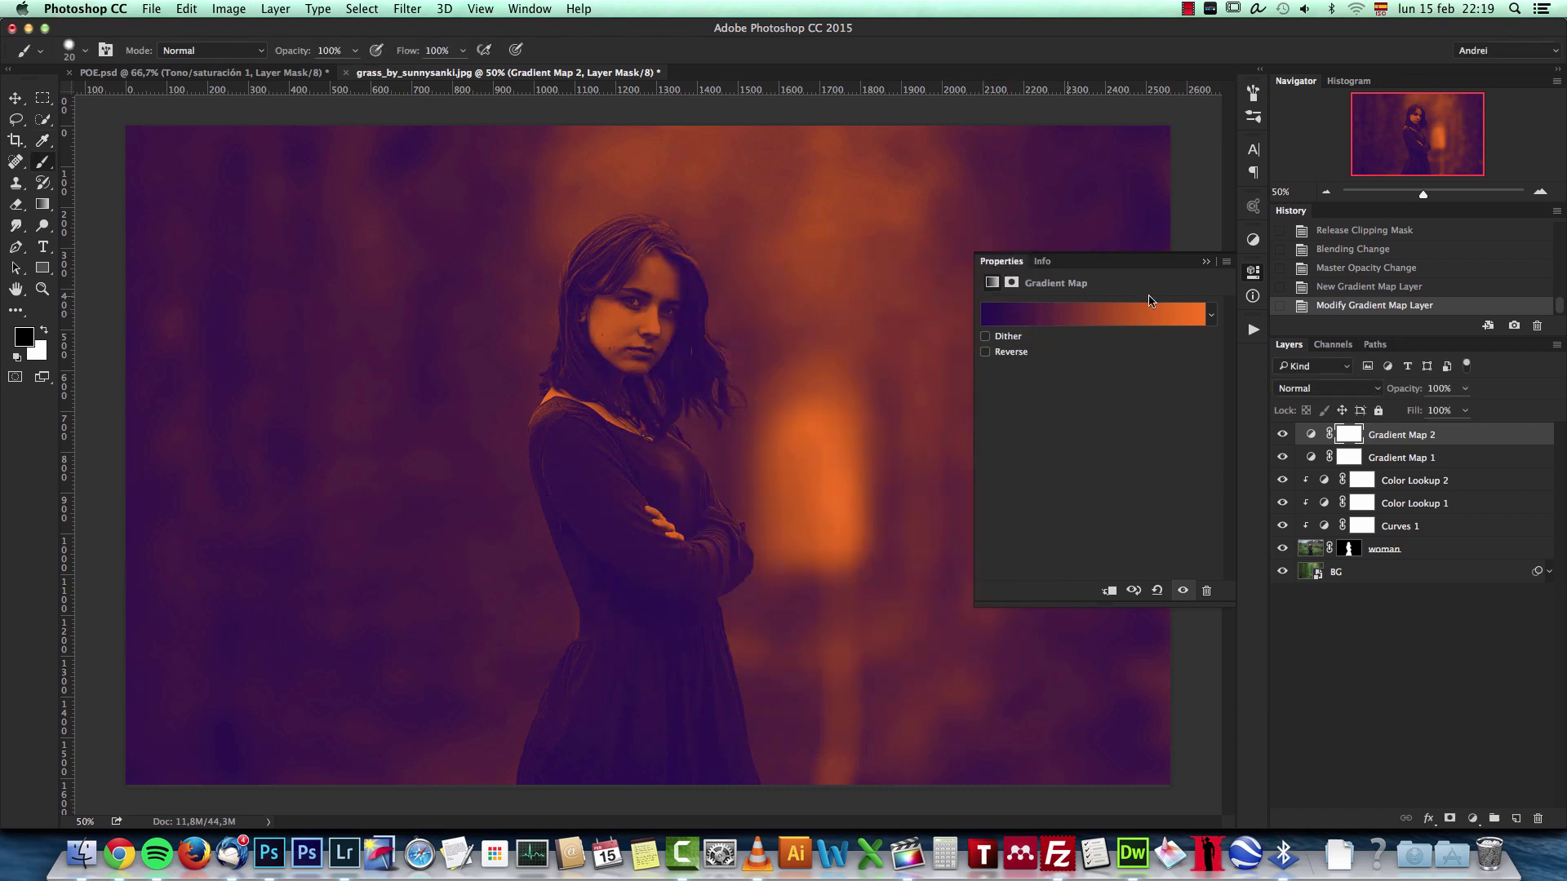
Set the second Gradient Map layer to Soft Light blending at 43% opacity
left_click(1320, 390)
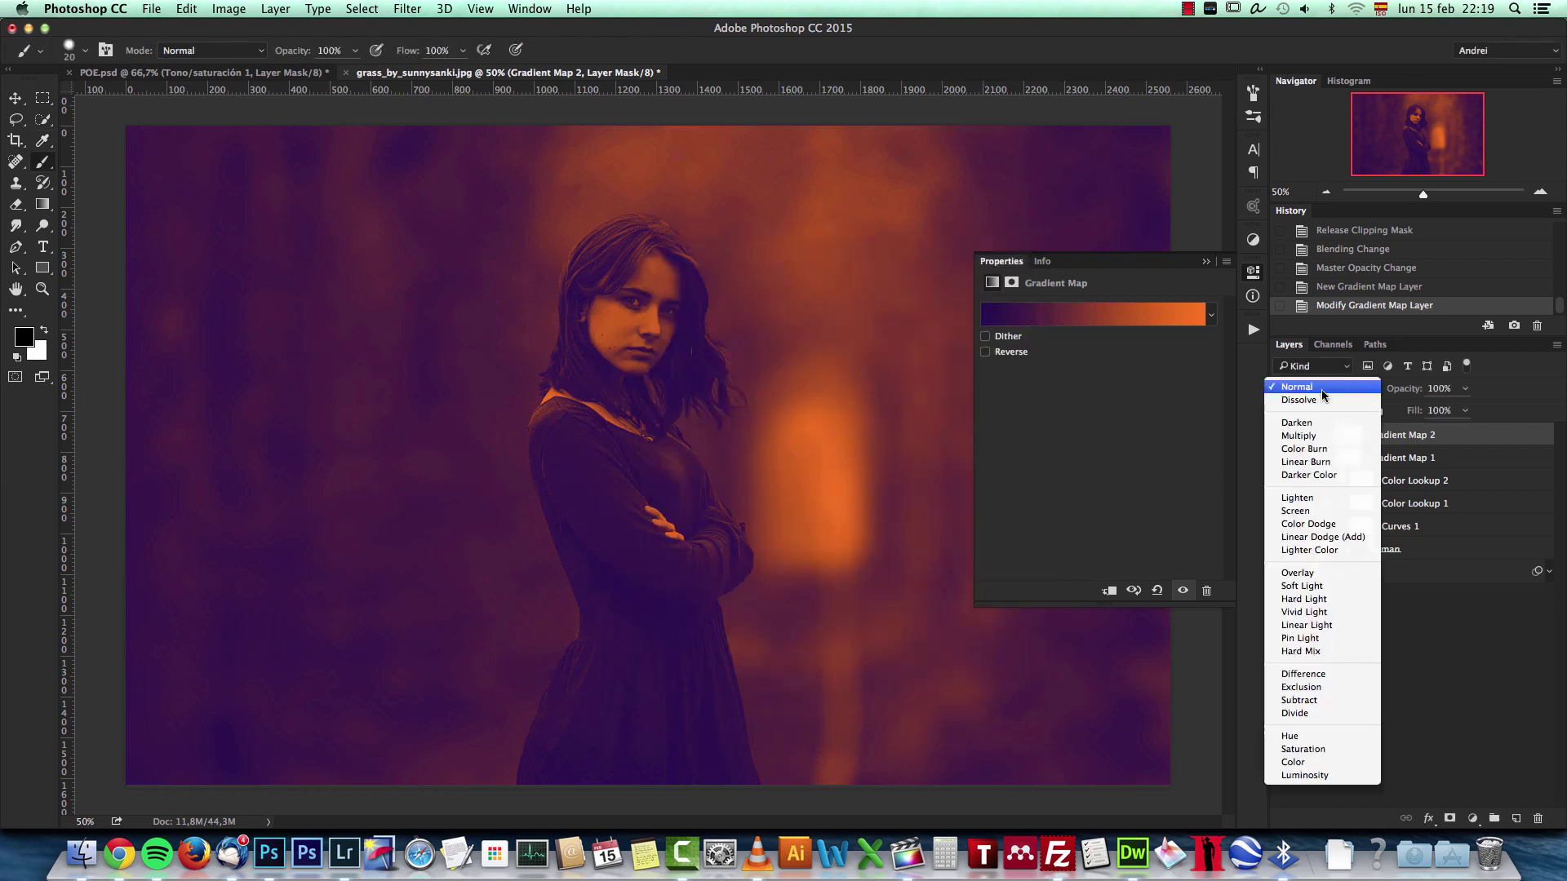
left_click(1313, 586)
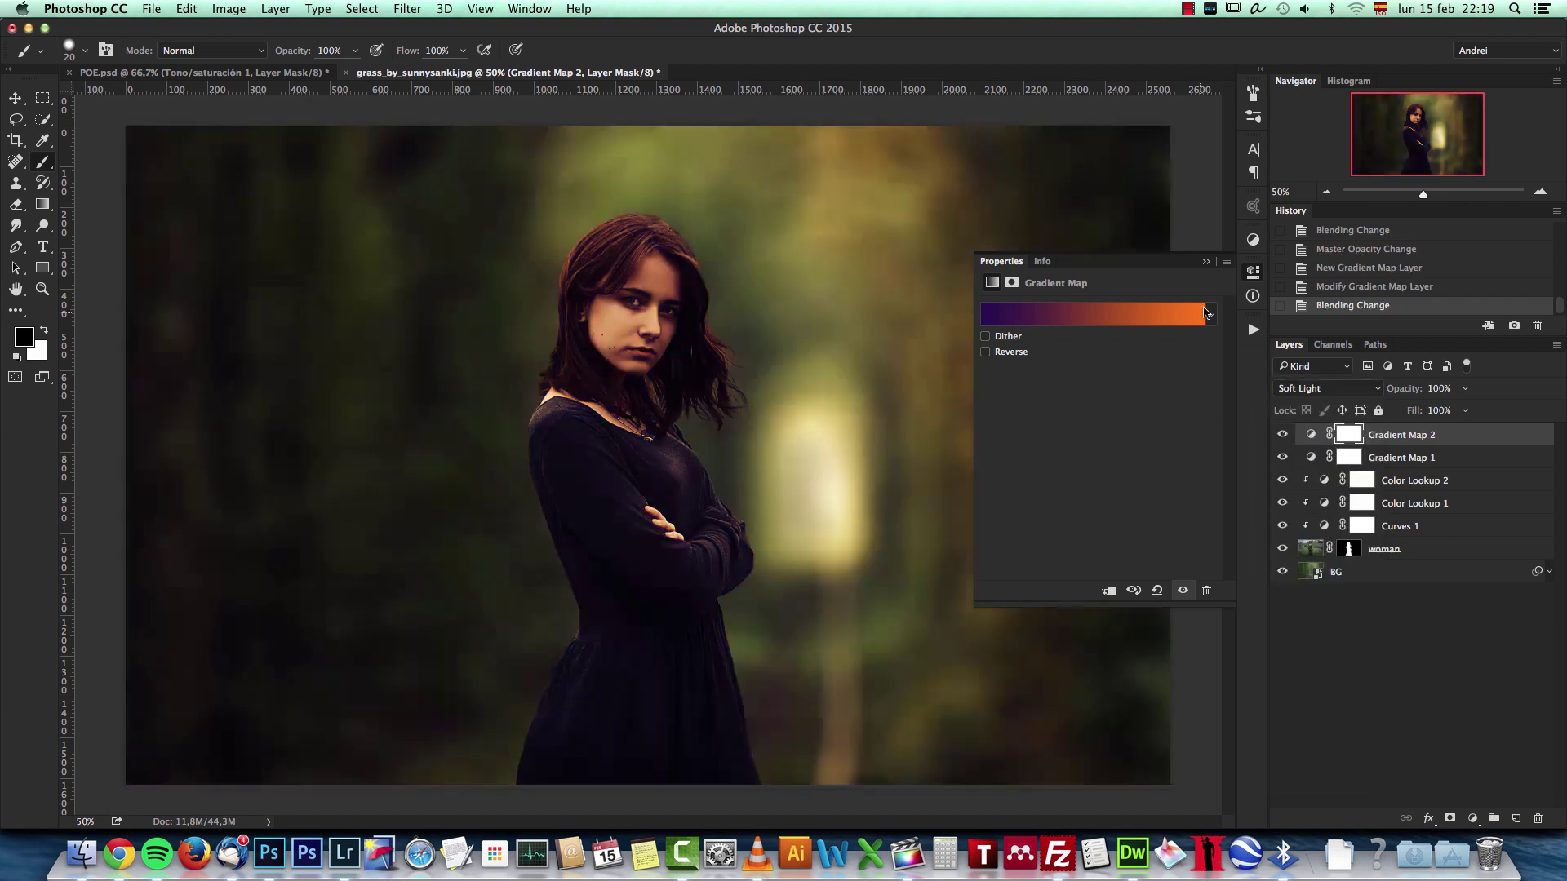
left_click(1205, 263)
left_click(1438, 389)
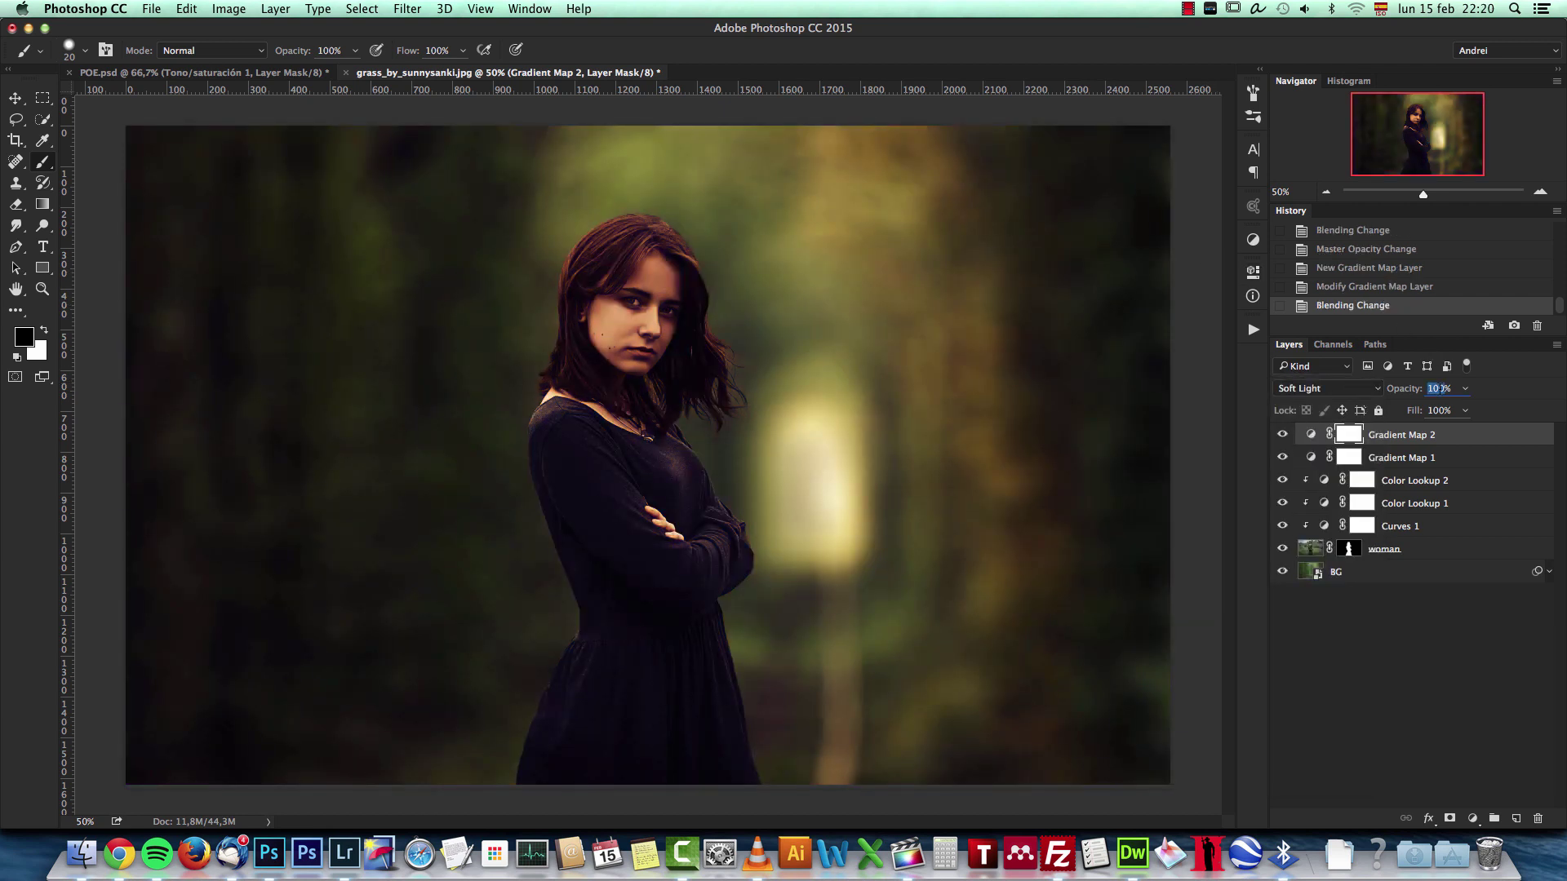
type("45")
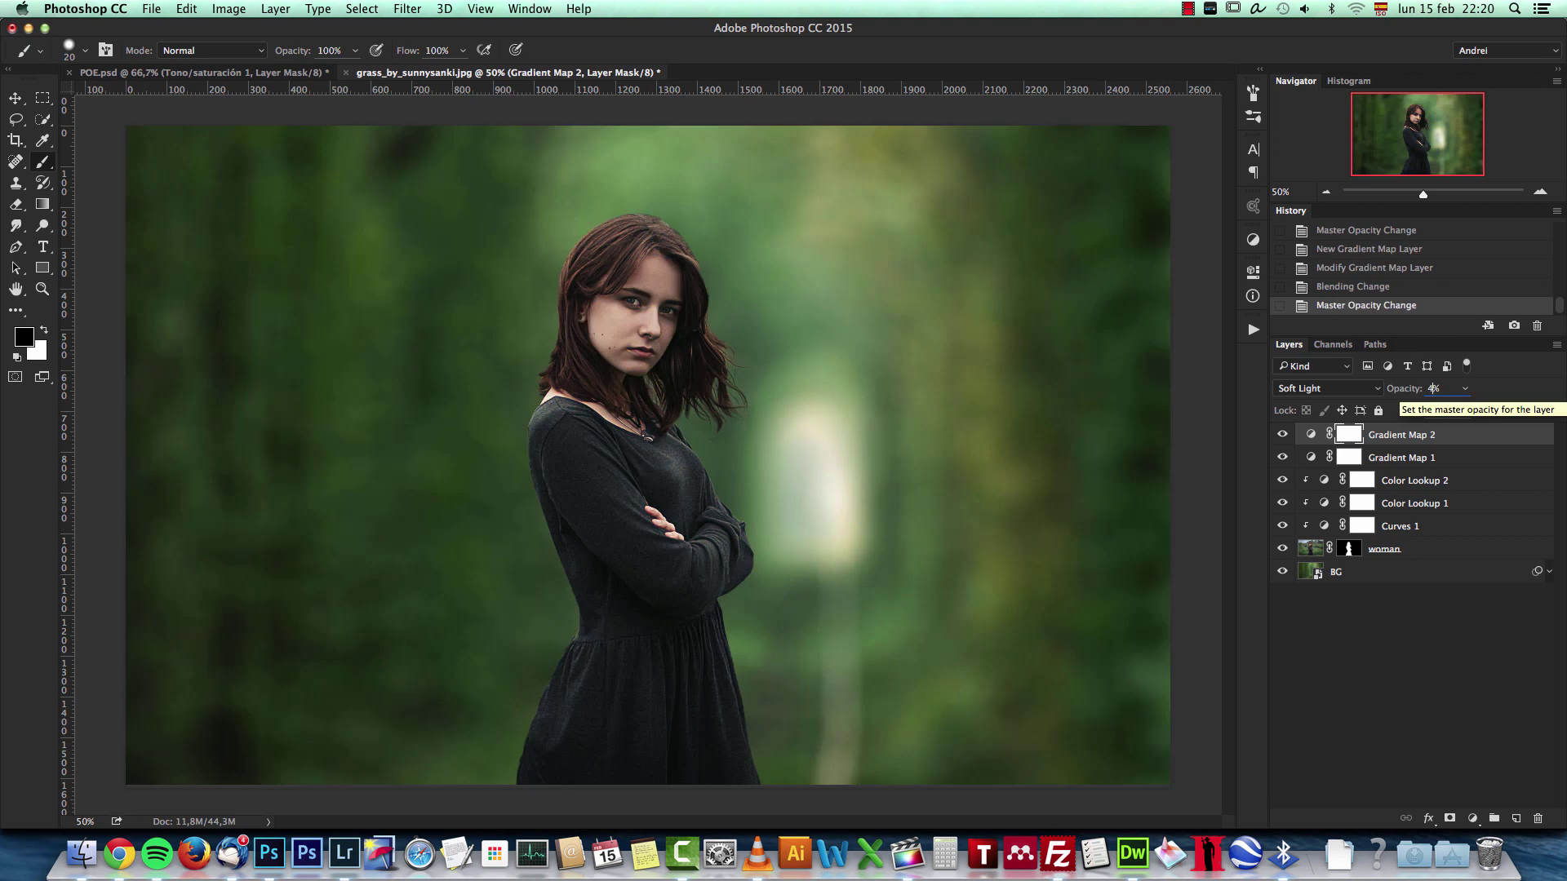
left_click(1439, 388)
type("43")
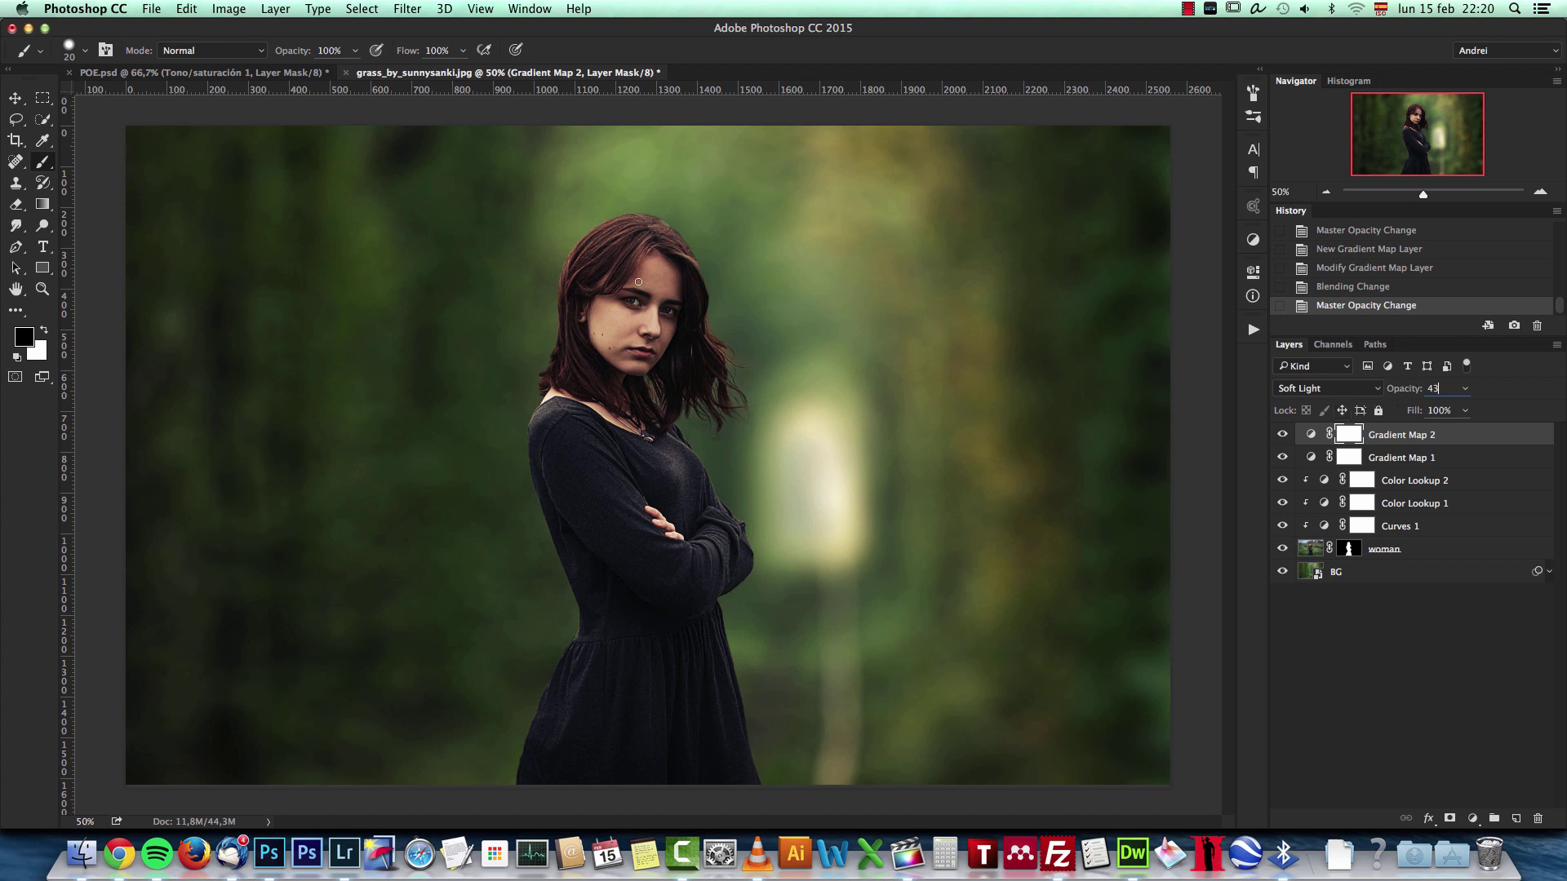
Set up the Gradient tool with the Foreground to Background gradient and the radial style
key("Return")
left_click(42, 205)
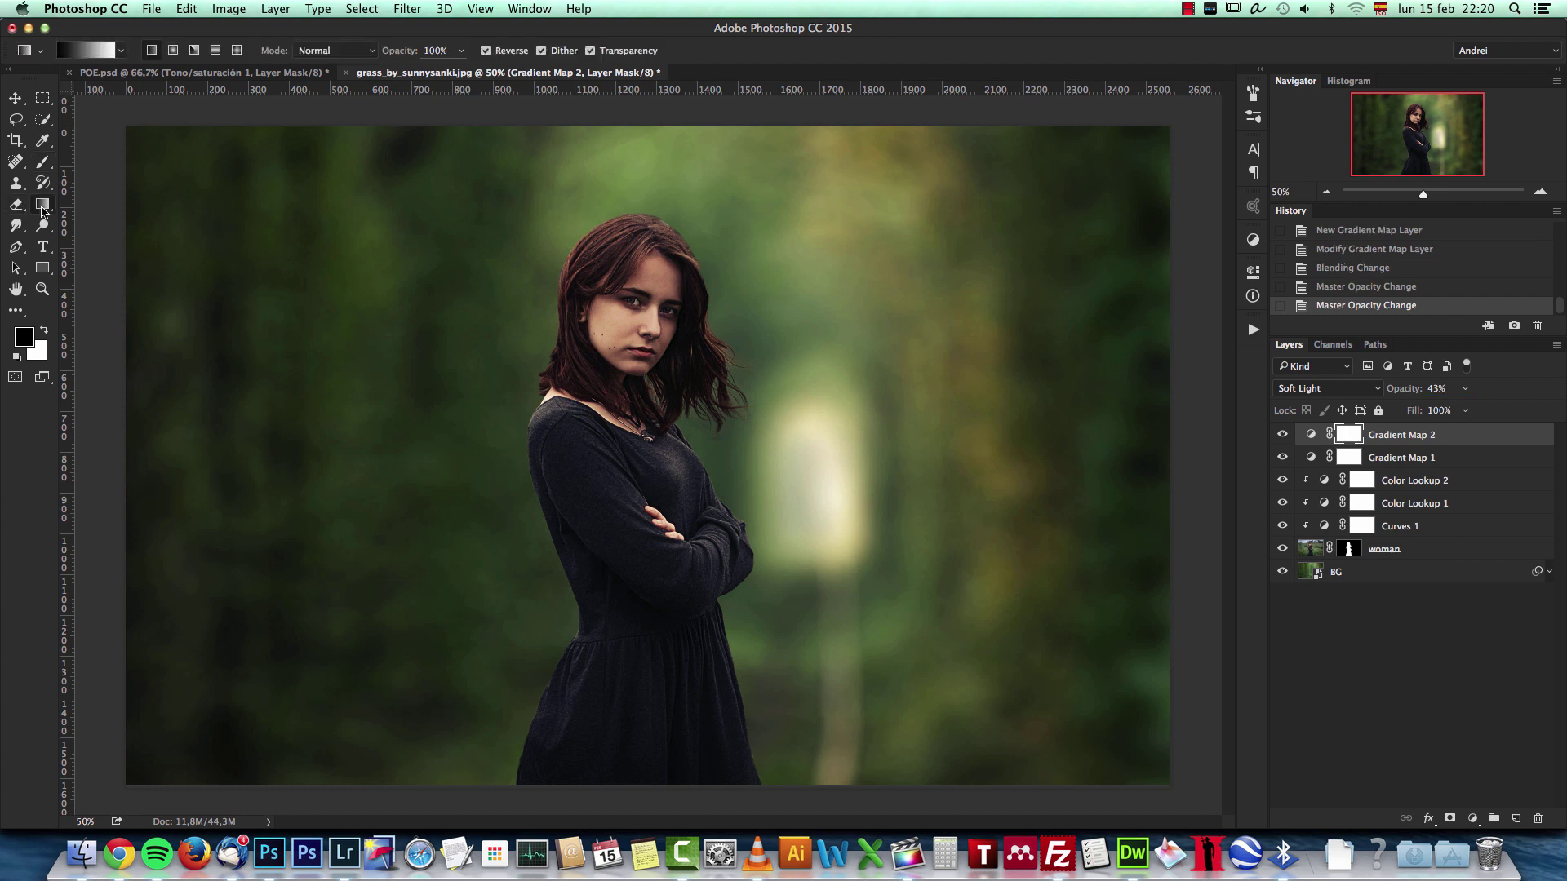
left_click(104, 55)
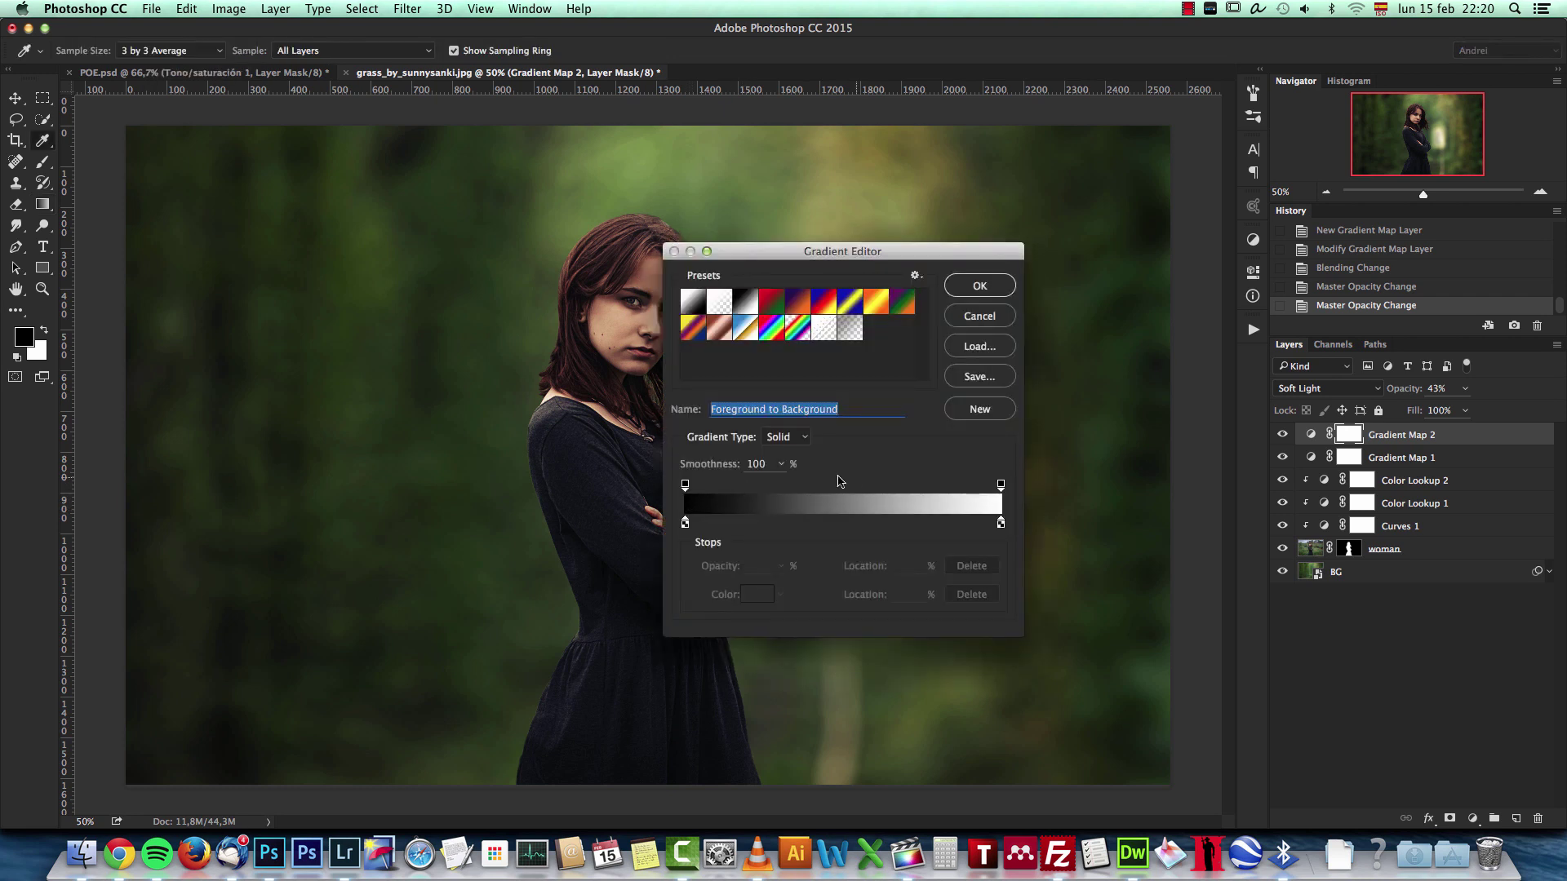
left_click(978, 286)
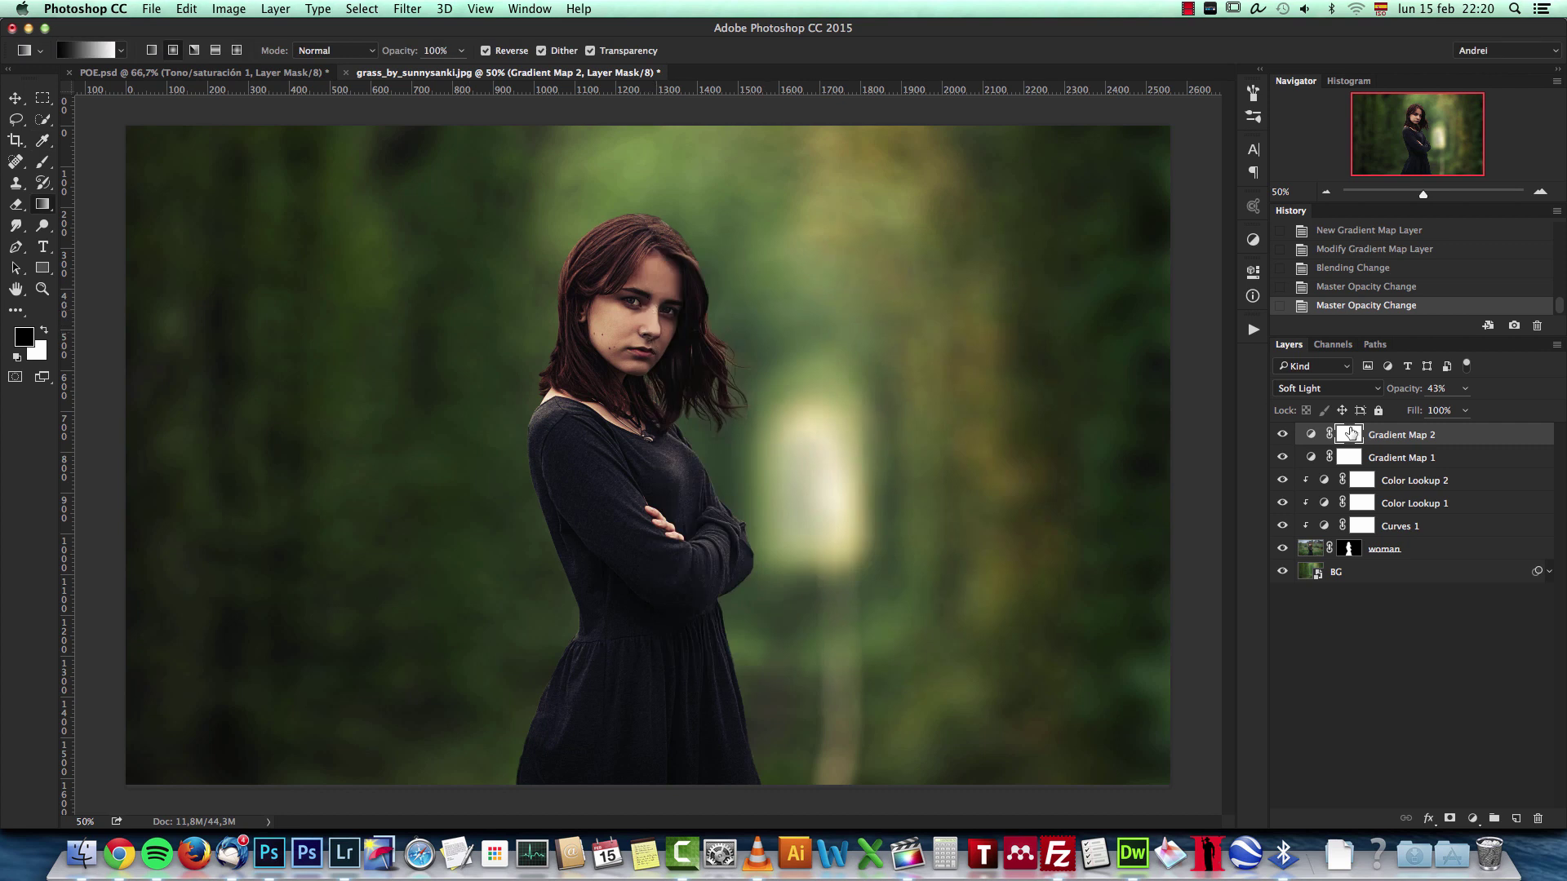
Try a reversed radial gradient on the Gradient Map 2 mask, from the woman's face to above the canvas, and undo it
left_click(1283, 435)
left_click(1284, 436)
left_click_drag(643, 319, 644, 91)
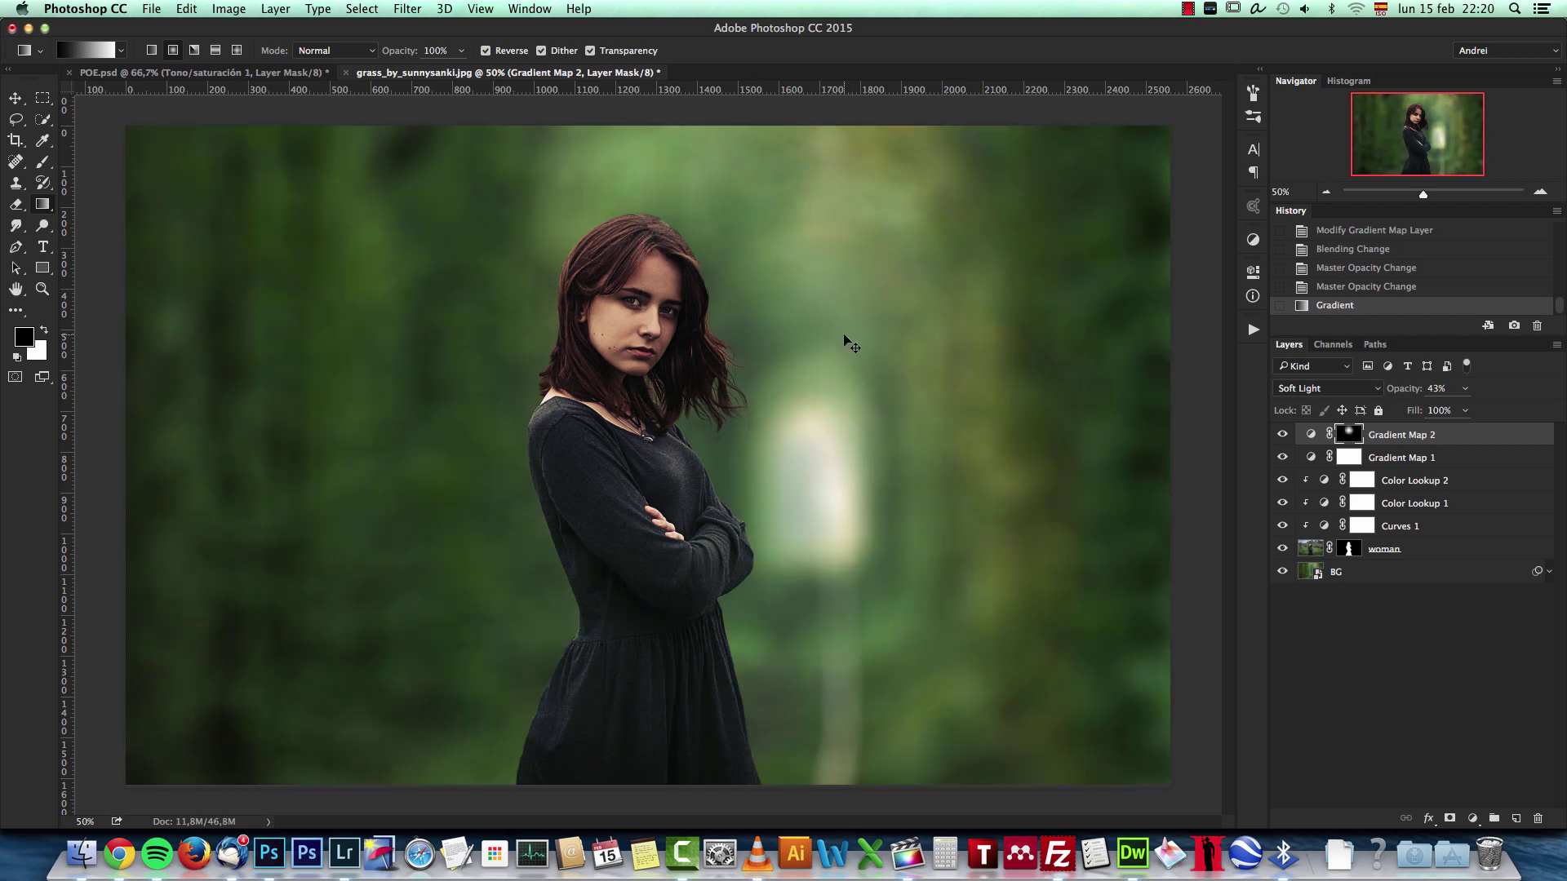
key("cmd+z")
Turn off Reverse and draw a radial gradient on the Gradient Map 2 mask from the woman's arms to just above the canvas, redoing unsatisfactory attempts
left_click(486, 51)
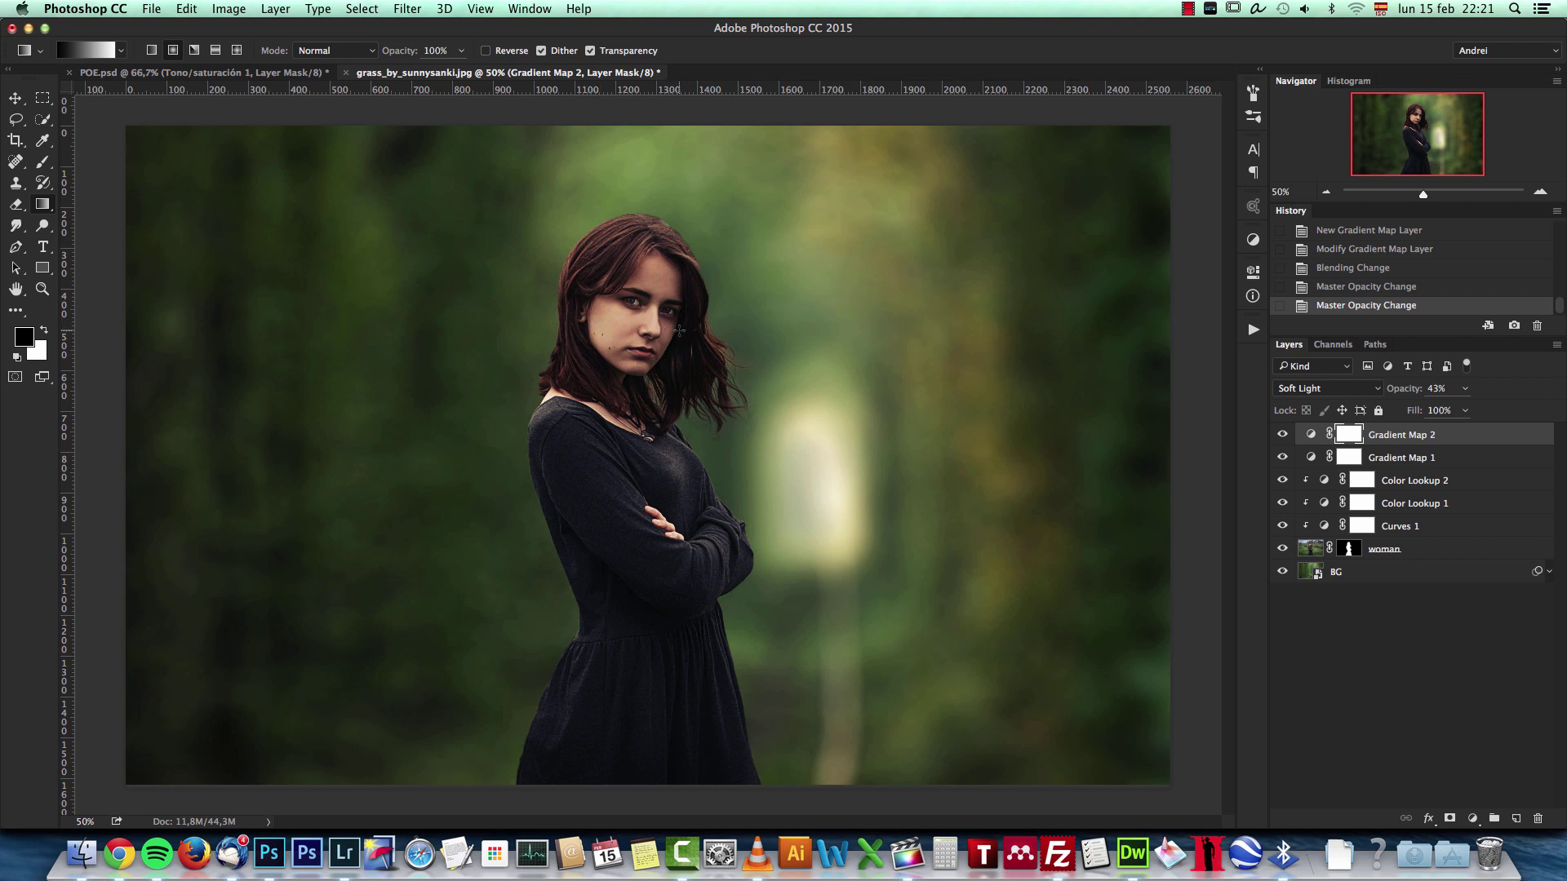
left_click_drag(639, 326, 631, 93)
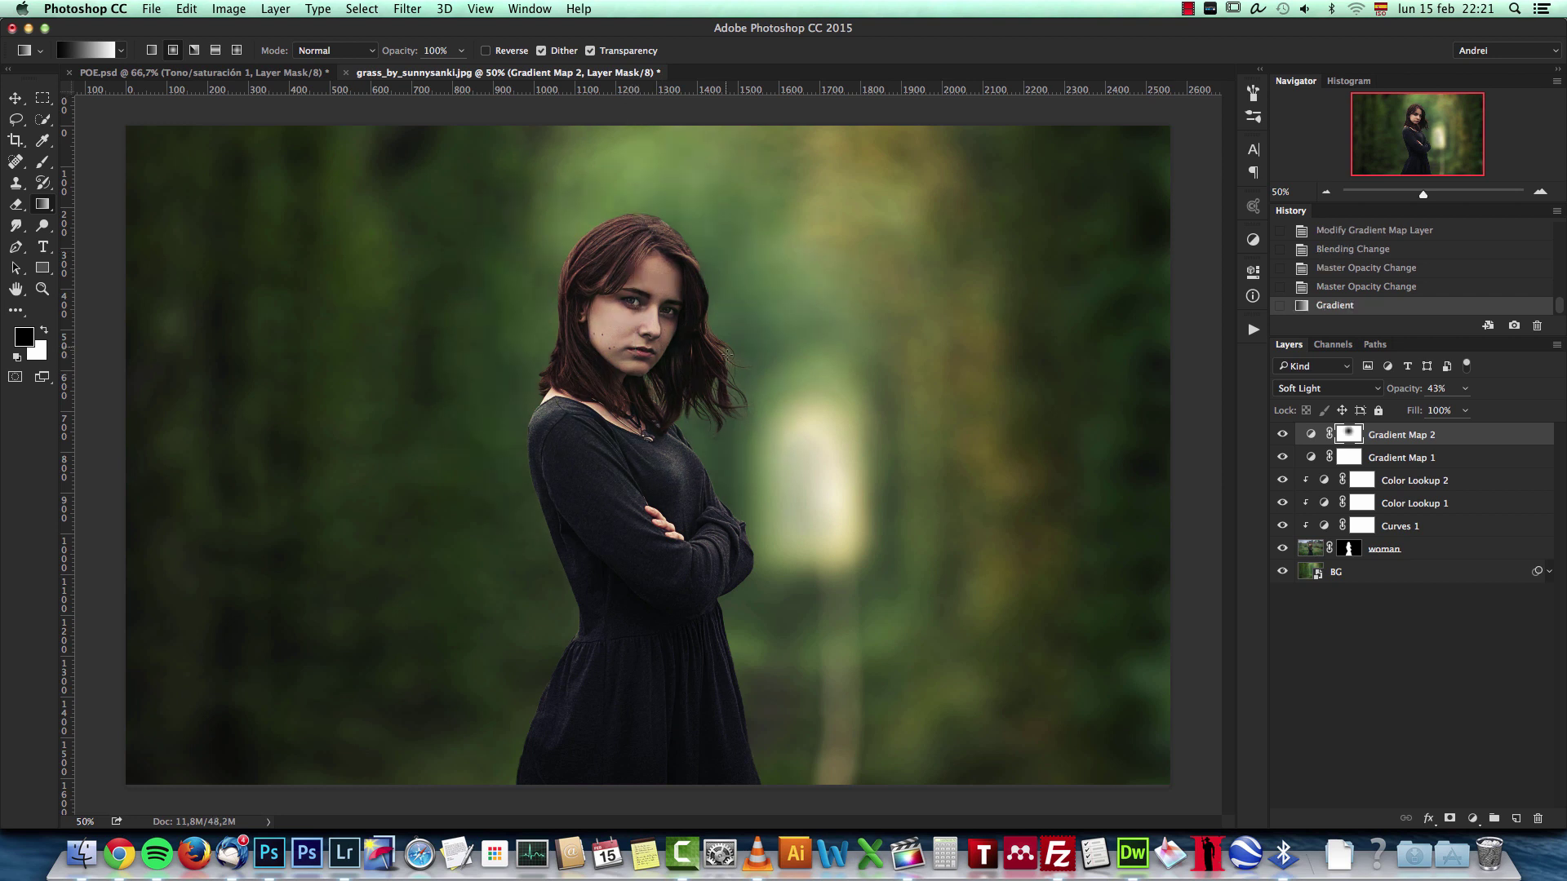
key("super+z")
scroll(643, 453, "down", 3)
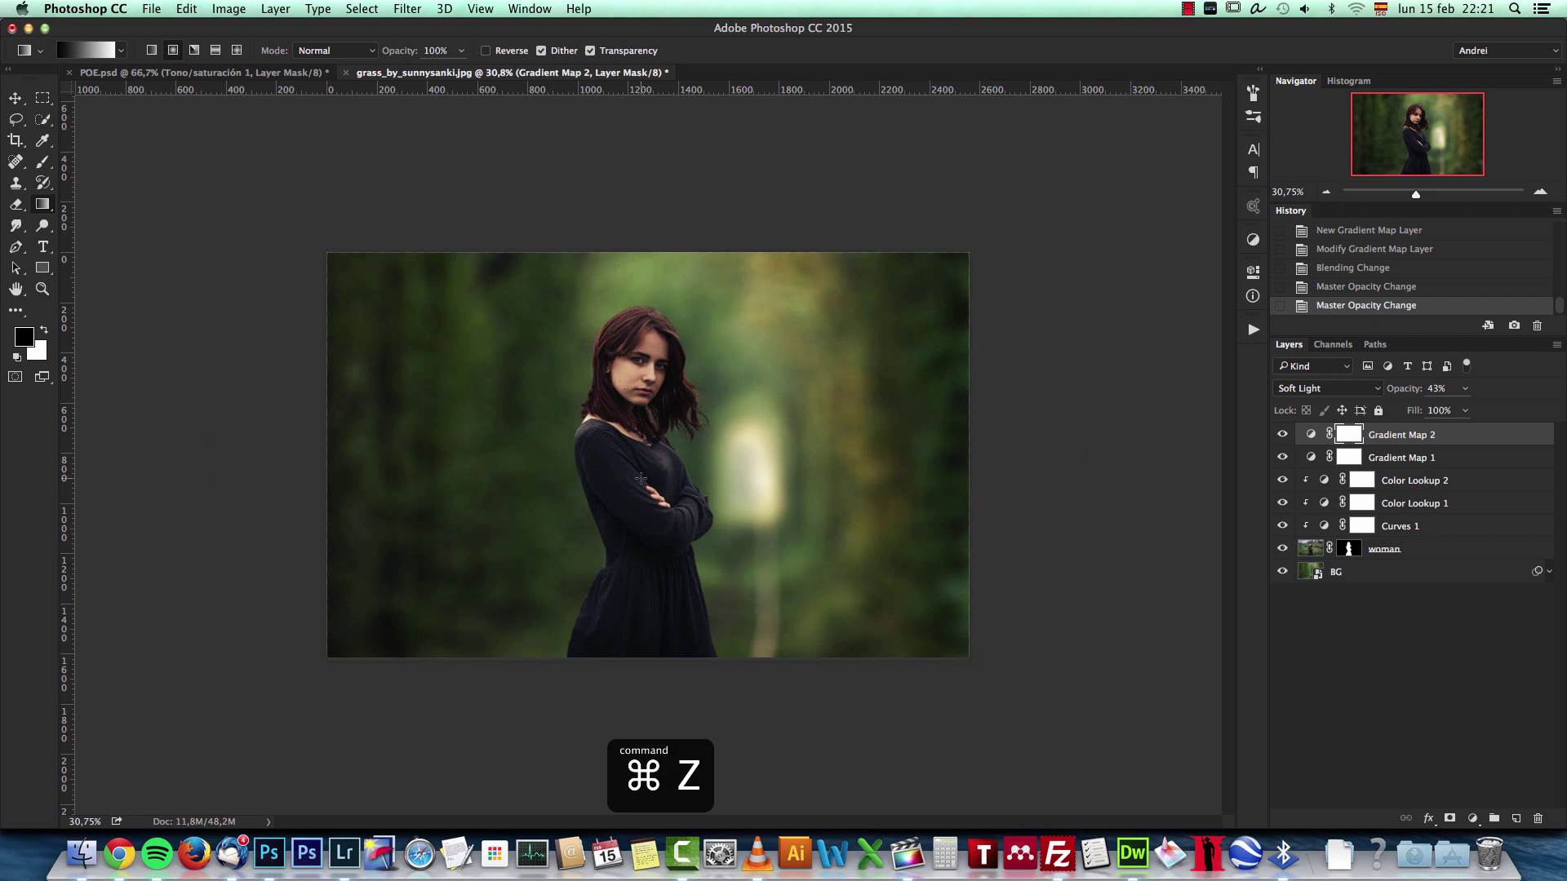
left_click_drag(641, 472, 642, 239)
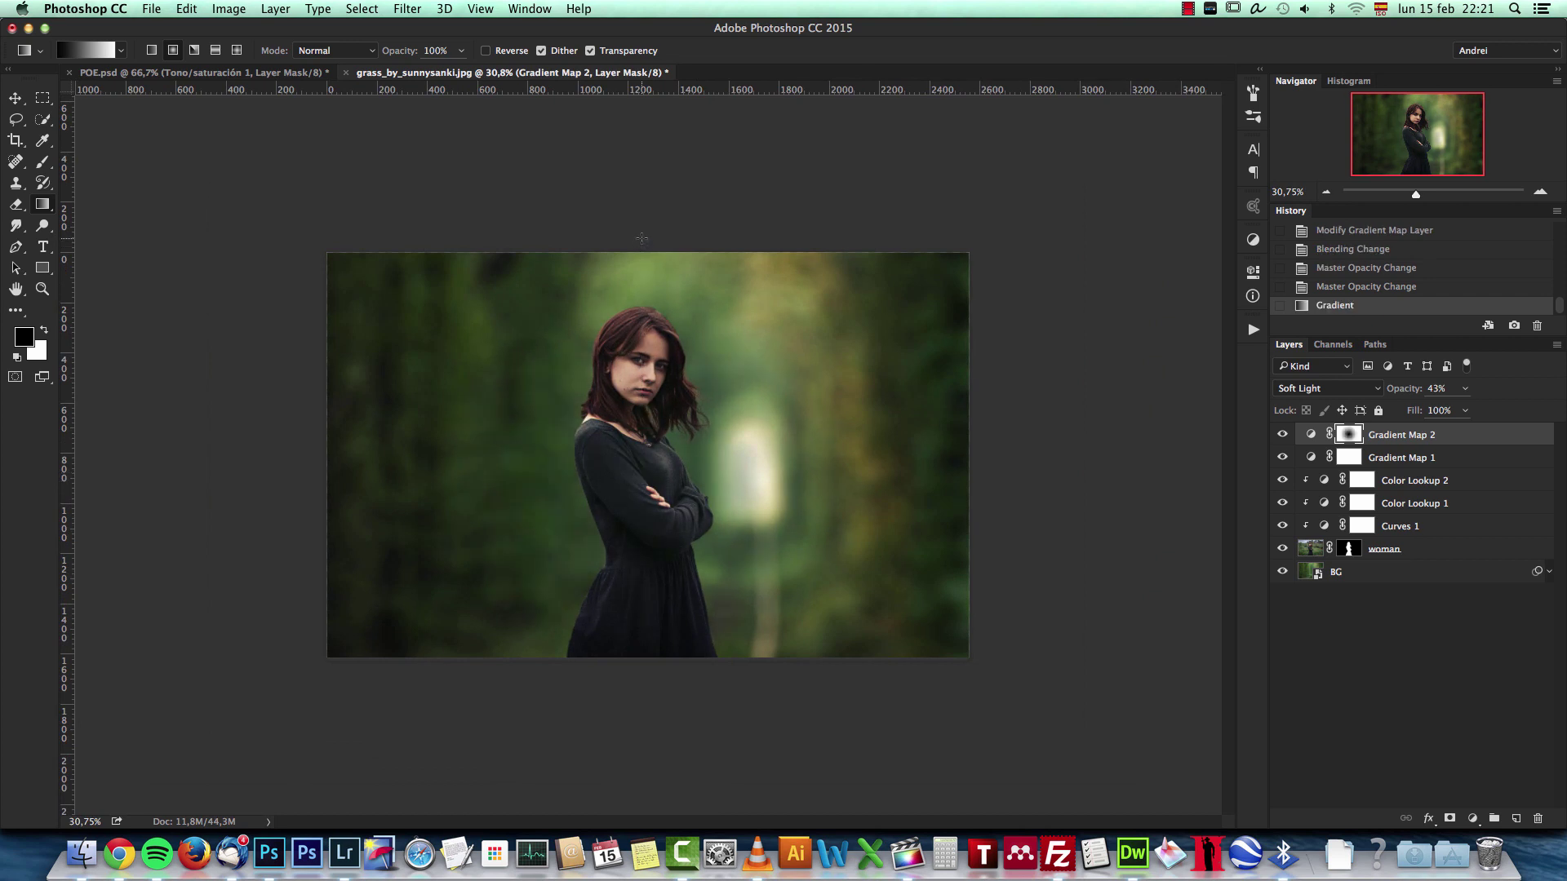
key("super+z")
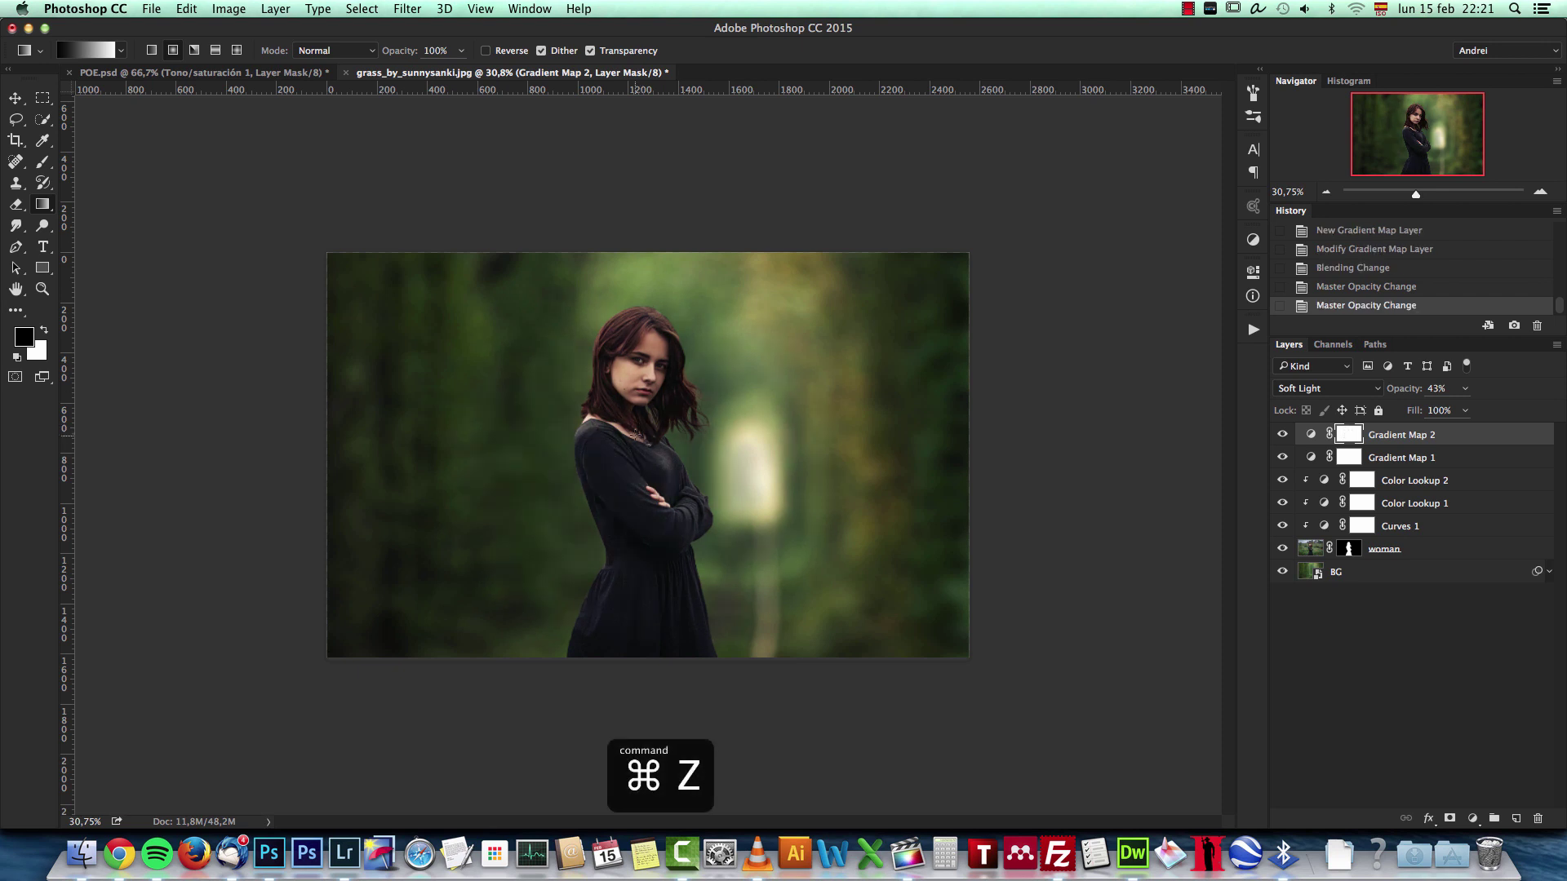
left_click_drag(639, 455, 639, 233)
scroll(648, 279, "up", 4)
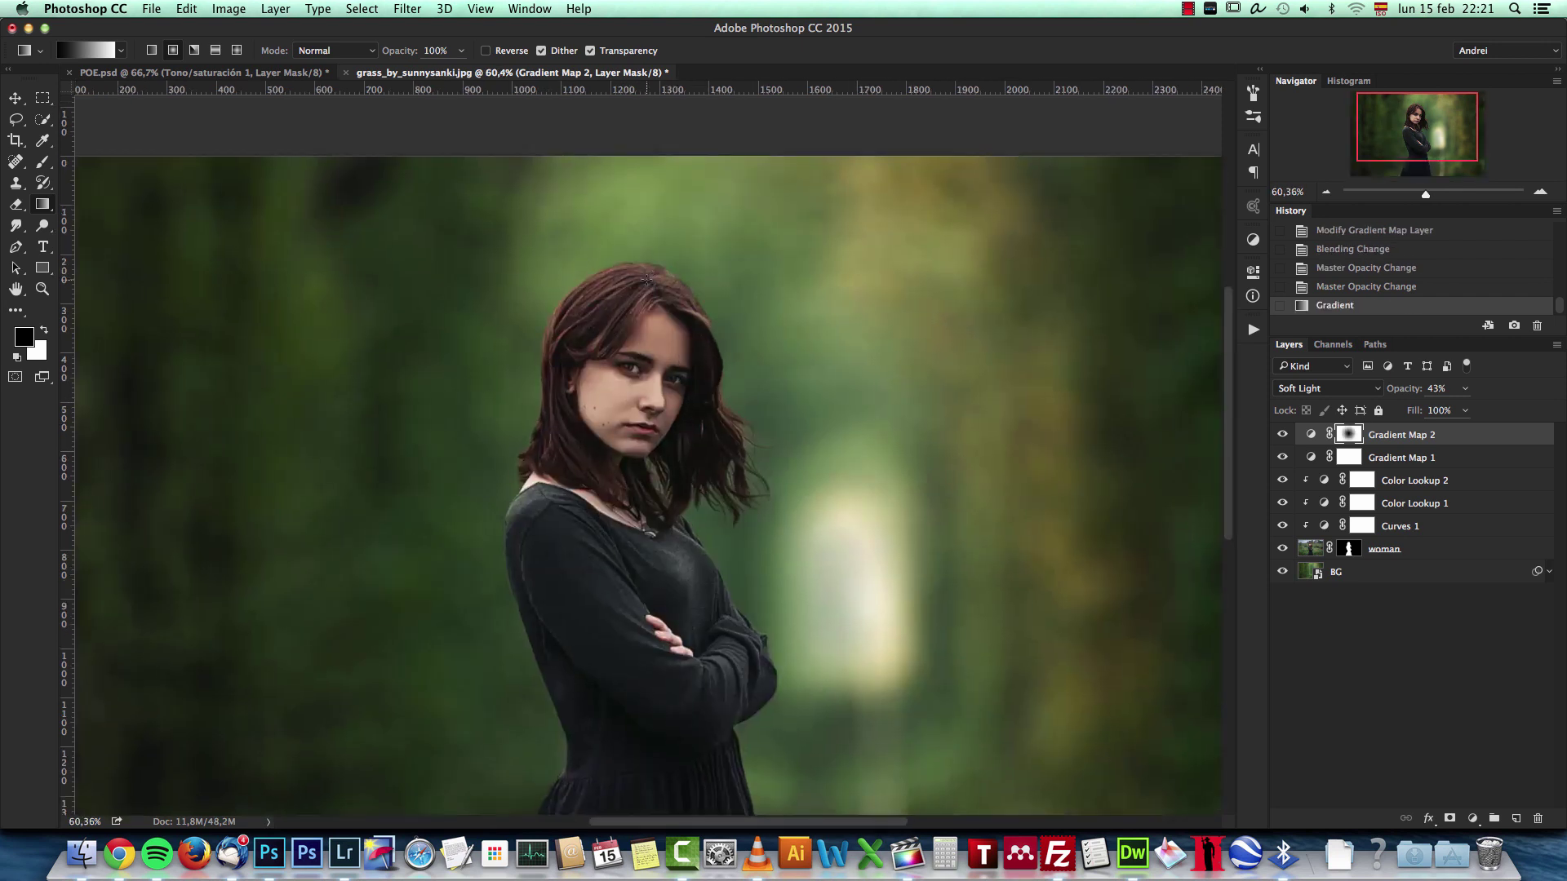
scroll(647, 280, "down", 7)
scroll(642, 388, "up", 1)
scroll(646, 383, "up", 3)
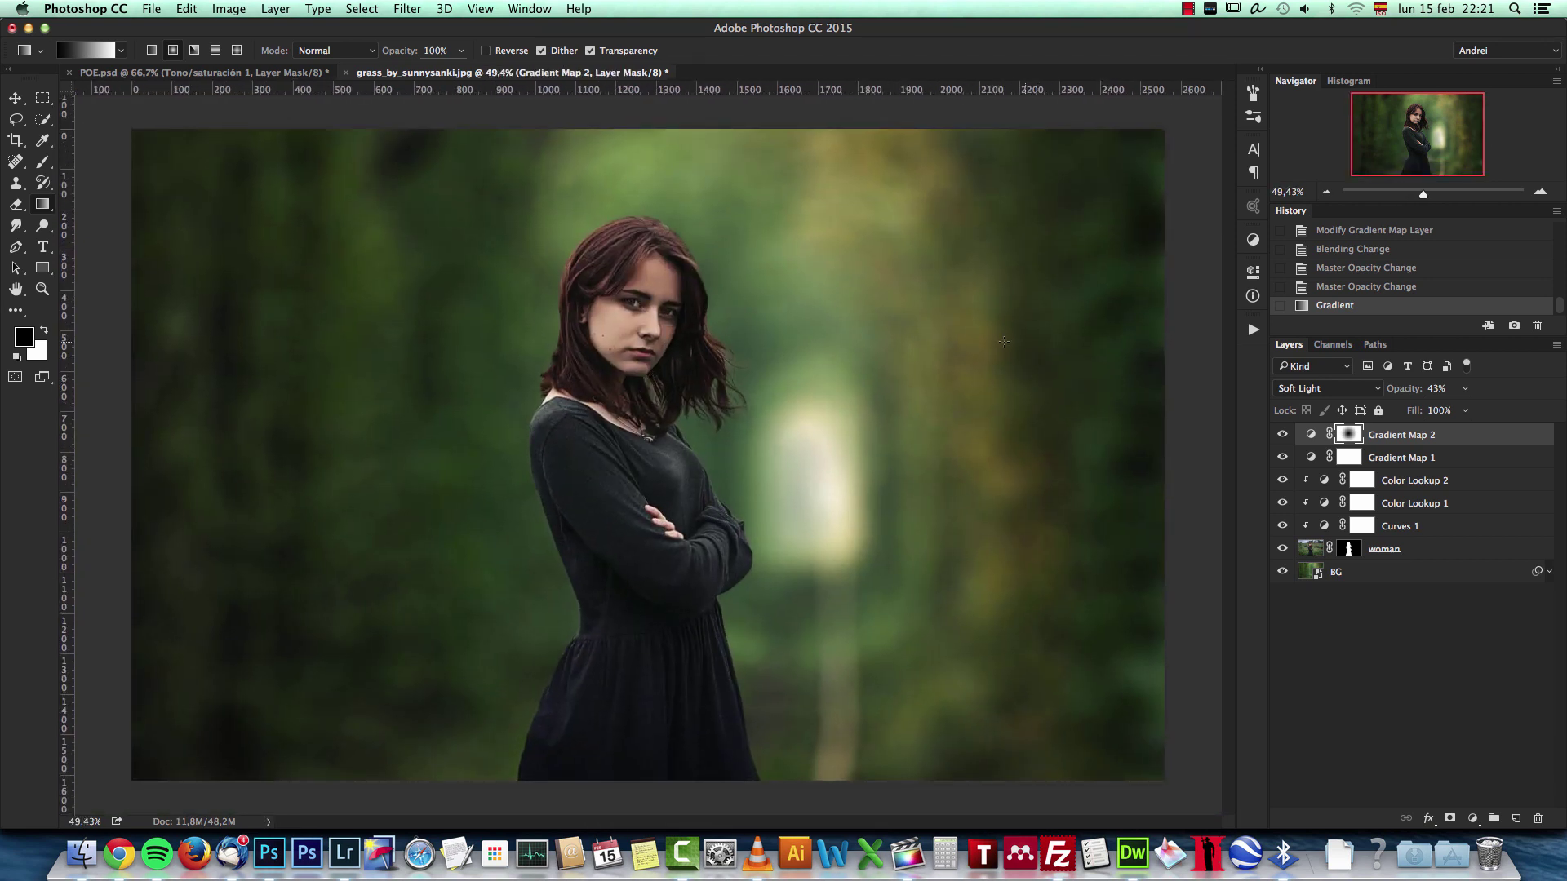
Compare the image with the Gradient Map 2 mask disabled and enabled
left_click(1347, 435, "shift")
left_click(1347, 435, "shift")
left_click(1348, 434, "shift")
left_click(1348, 434, "shift")
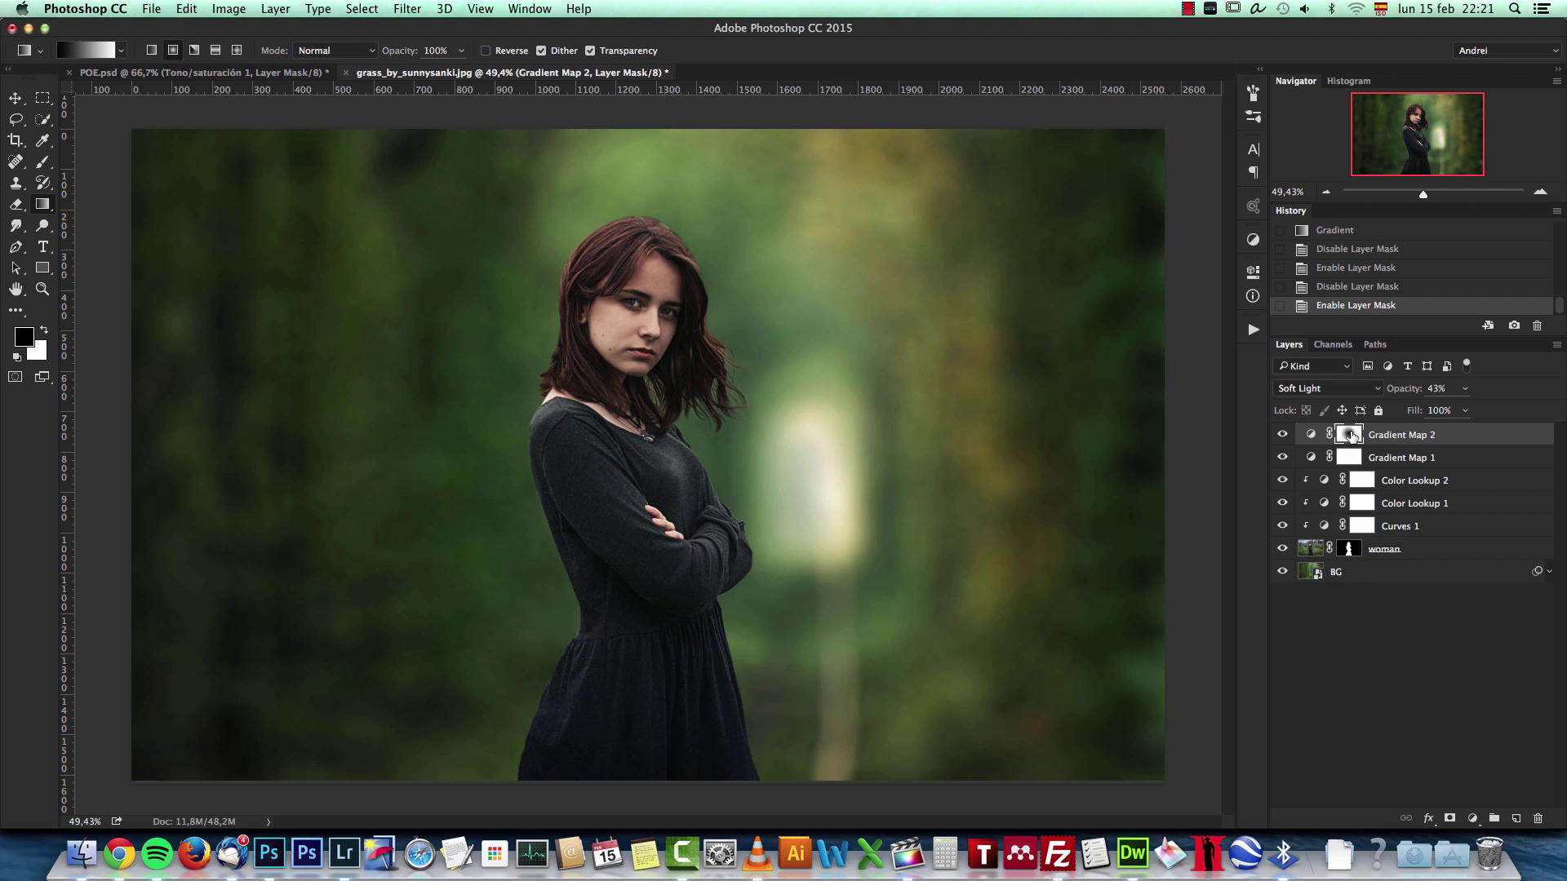
Open the Gradient Map 2 mask's properties, view the mask alone to set its density to 78%, and return to the normal image view
double_click(1350, 436)
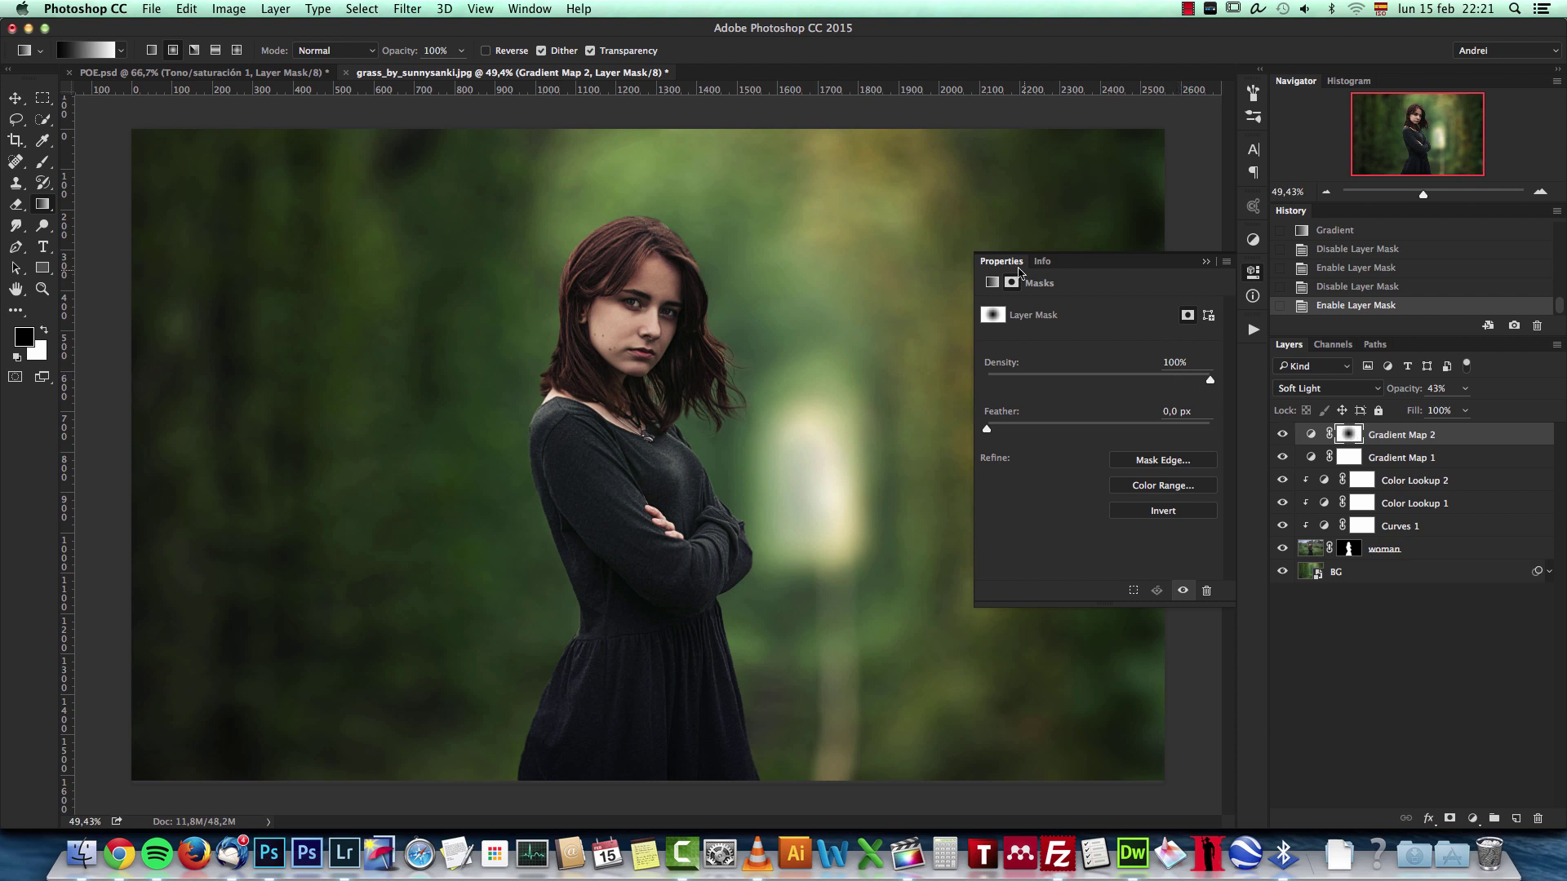
left_click(1351, 436, "alt")
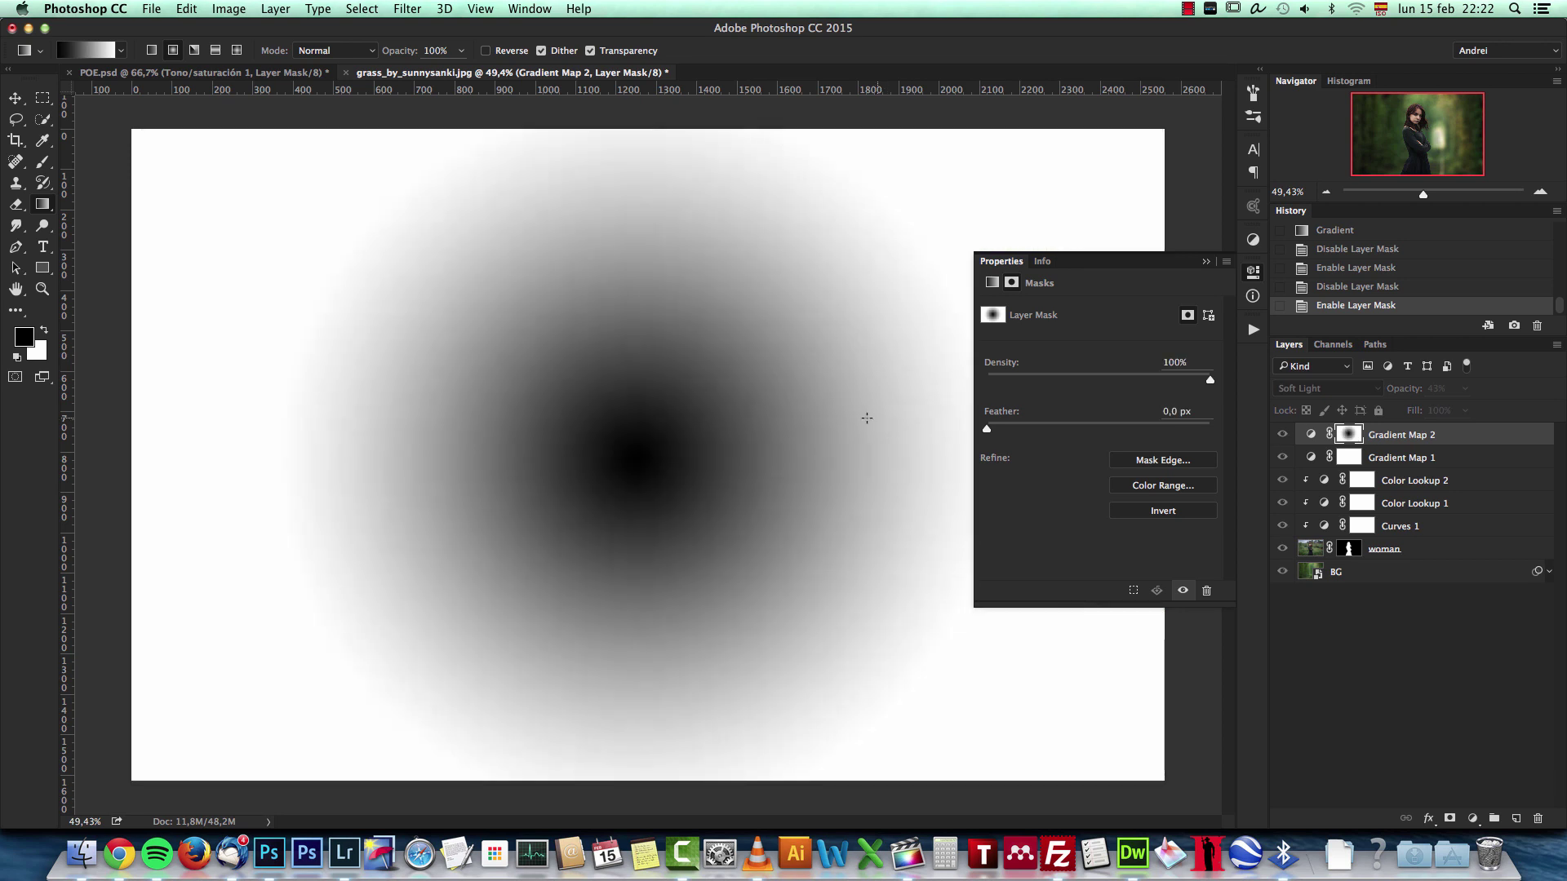
left_click_drag(1210, 380, 1156, 379)
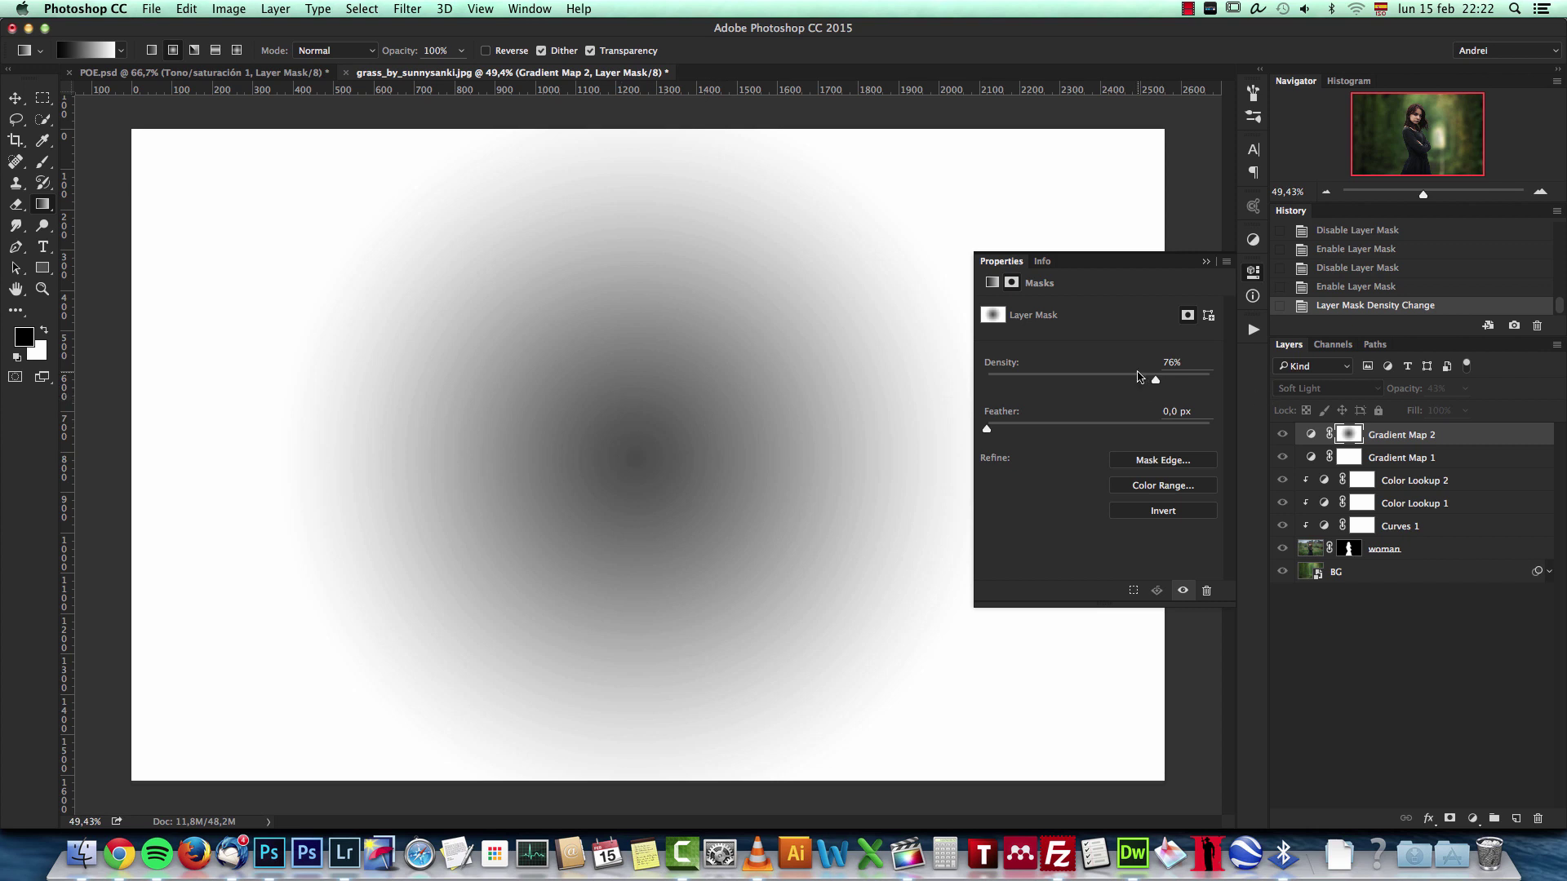
mouse_move(1158, 385)
left_mouse_down()
mouse_move(1192, 385)
mouse_move(1162, 385)
left_mouse_up()
left_click(1347, 437, "alt")
left_click(1347, 436, "alt")
left_click(1351, 434, "alt")
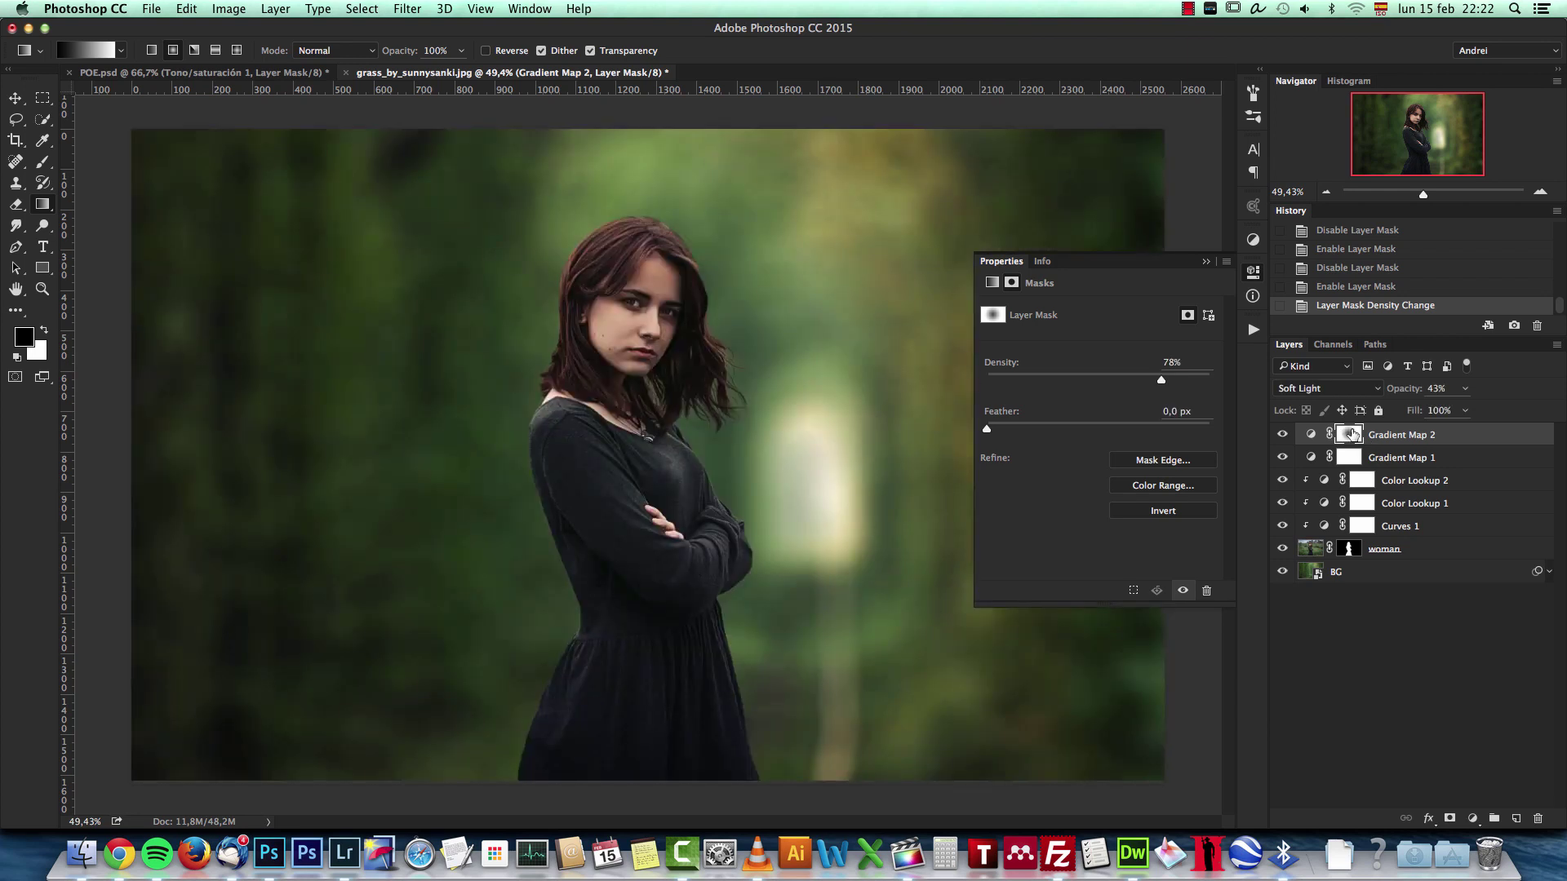
Try the Gradient Map 2 mask at 86% and 100% density with the layer opacity at 60%
left_click_drag(1162, 382, 1236, 389)
left_click_drag(1208, 387, 1132, 398)
left_click(1180, 381)
left_click(1416, 392)
type("60")
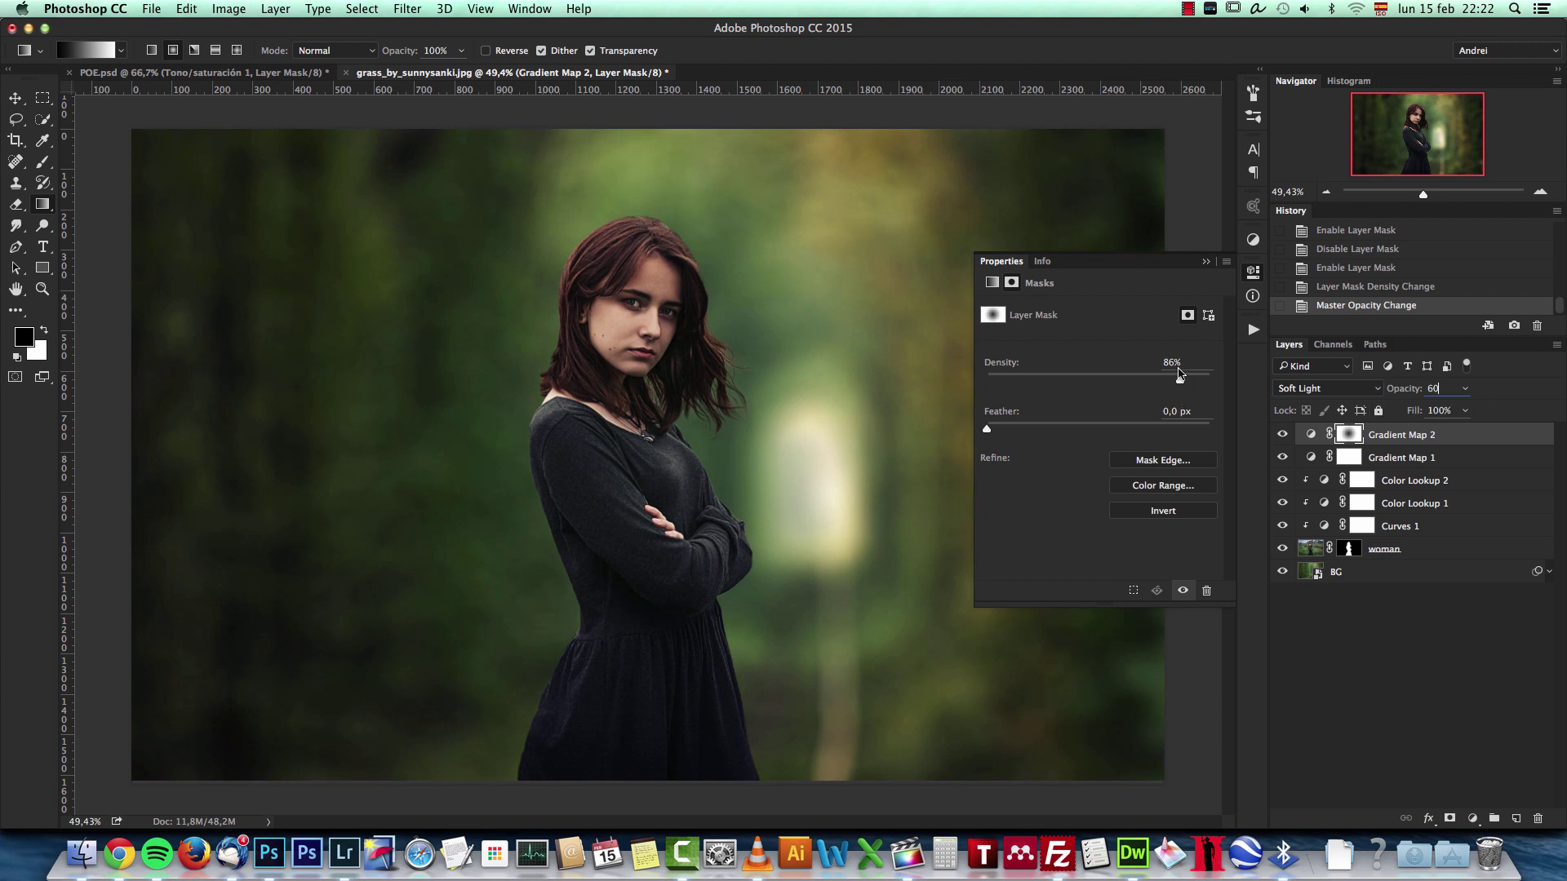
left_click_drag(1181, 382, 1242, 389)
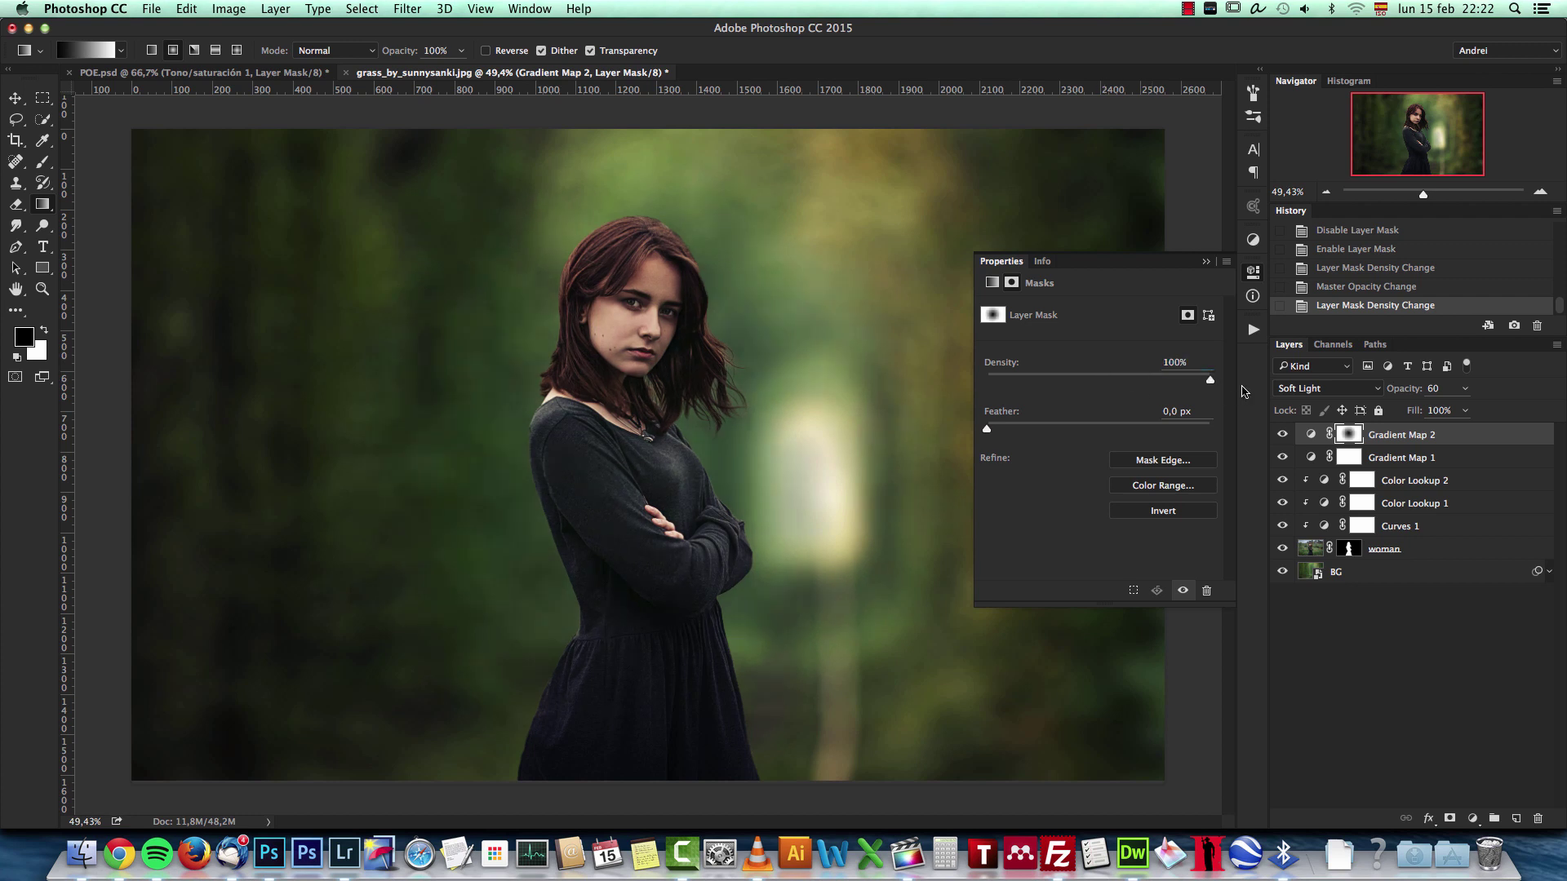
Set the Gradient Map 2 layer's opacity to 45% and its mask density to 68%
left_click(1398, 392)
left_click_drag(1398, 392, 1370, 399)
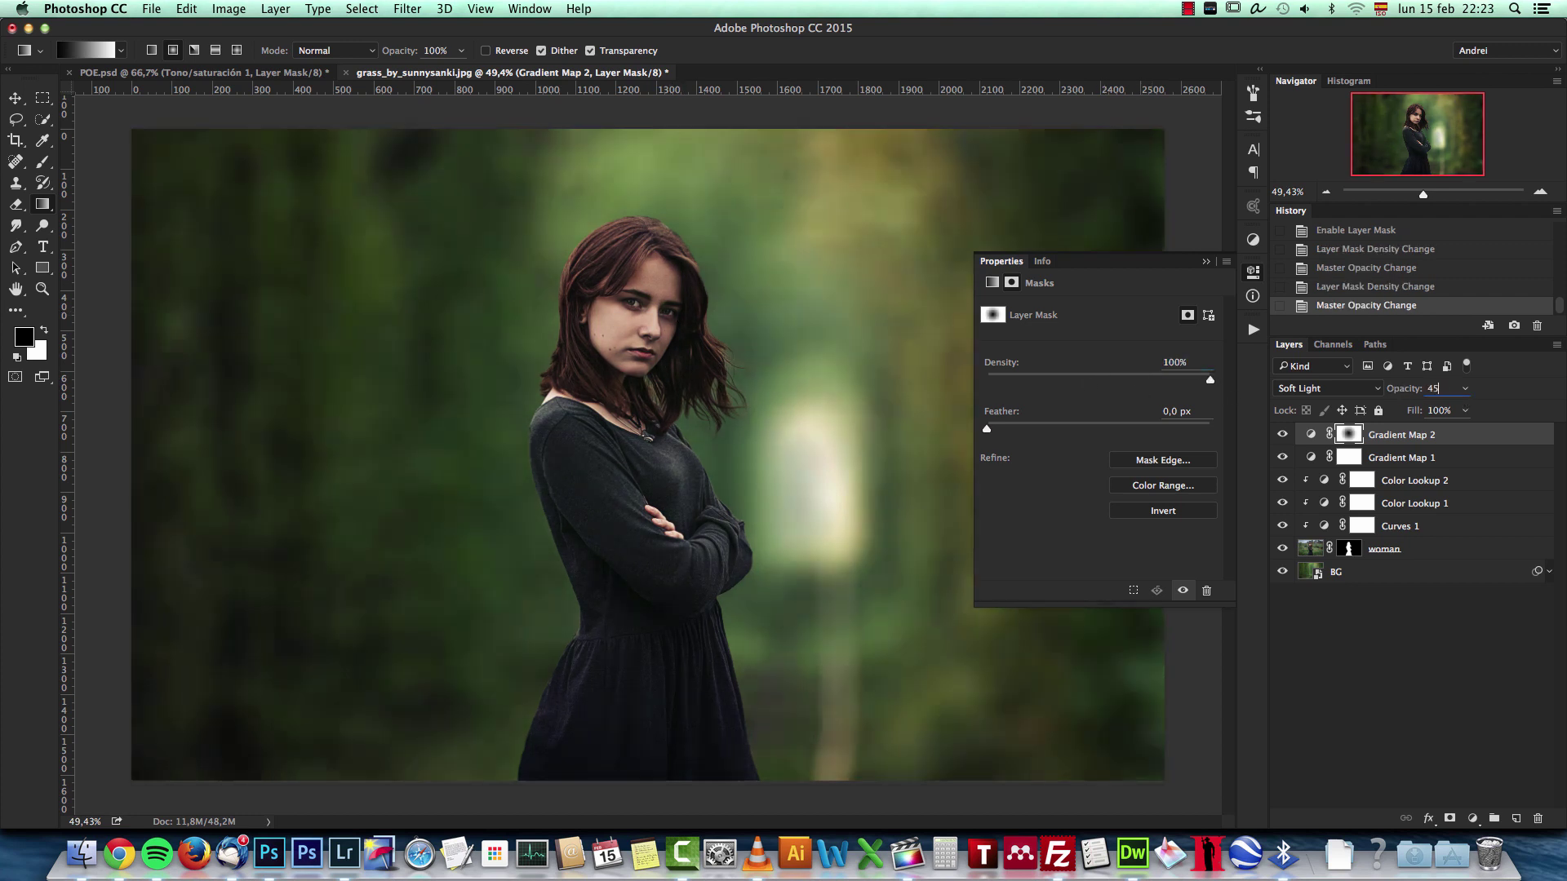
left_click_drag(1211, 380, 1138, 397)
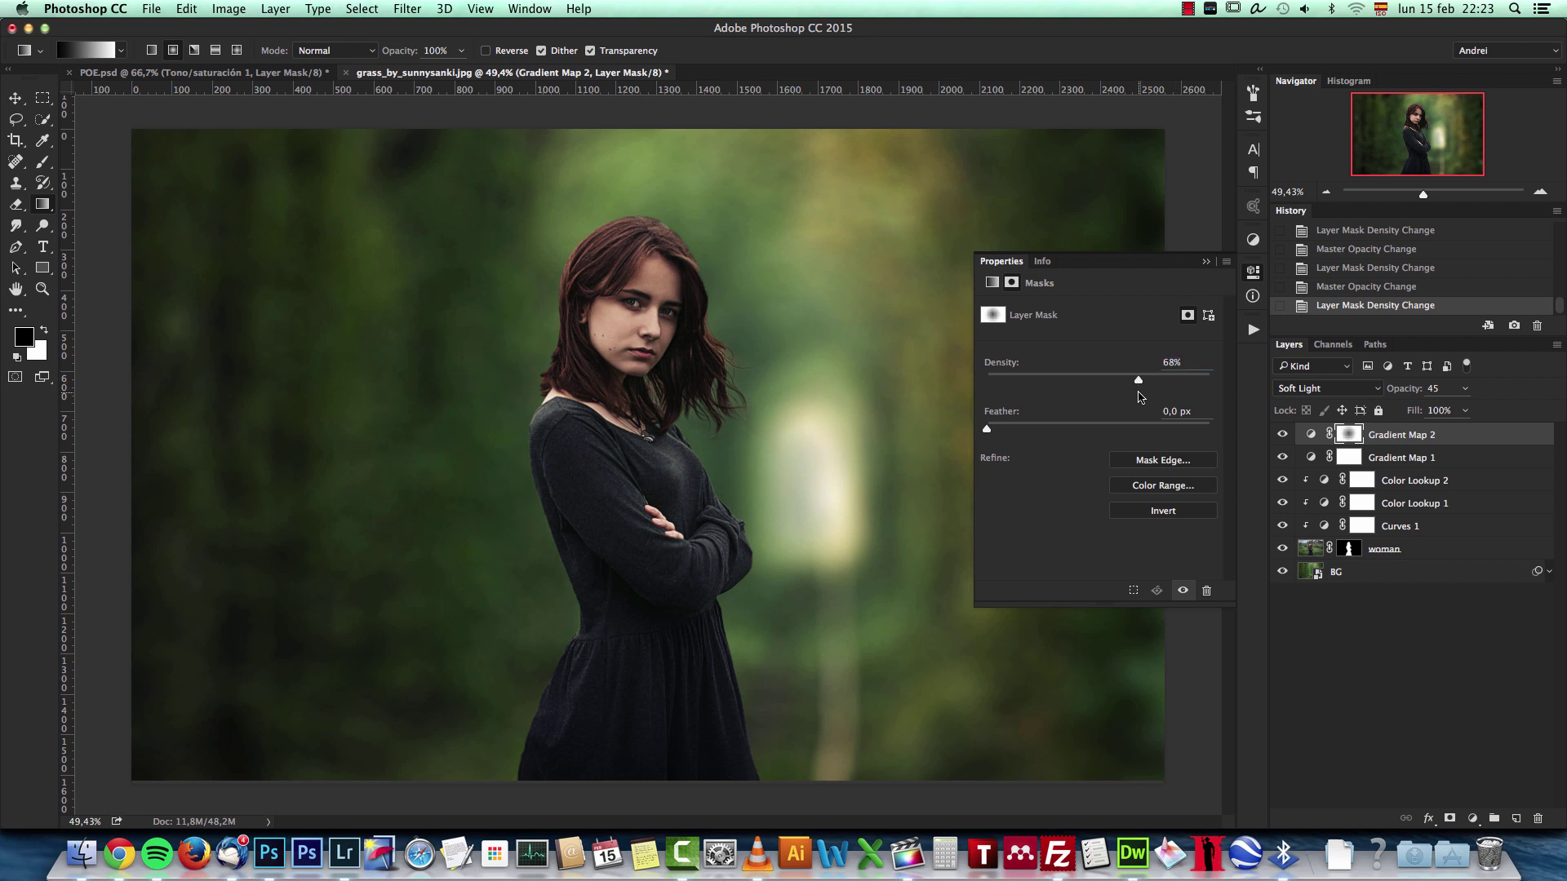
left_click(1206, 262)
Compare the image with Gradient Map 2 hidden and shown, and inspect the woman's face and upper body up close
left_click(1282, 435)
left_click(1282, 435)
left_click(1282, 435)
left_click(1282, 435)
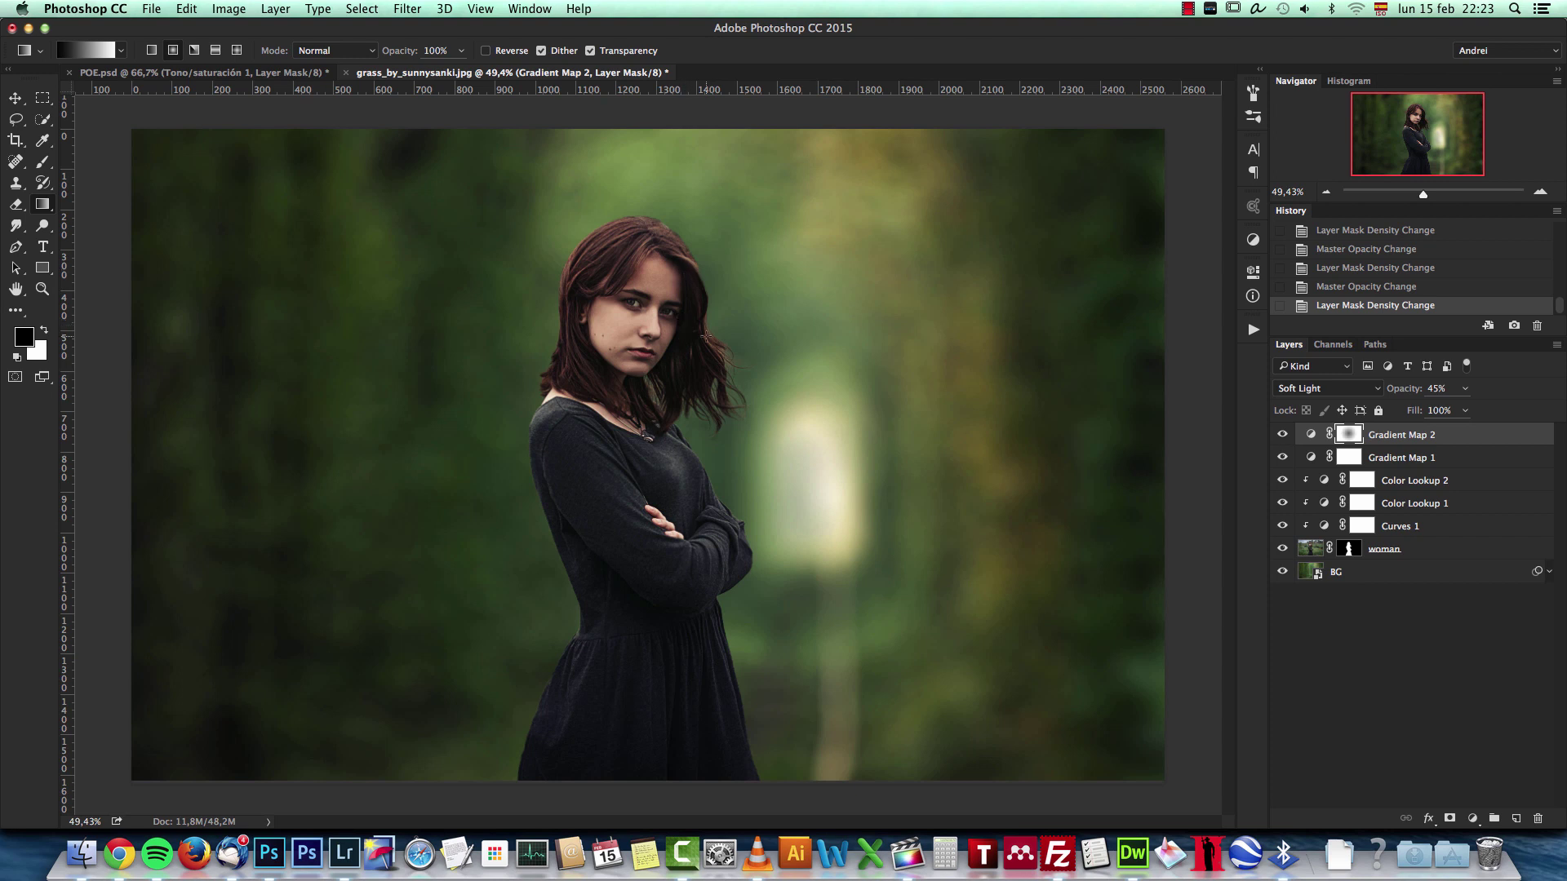
key("ctrl+1")
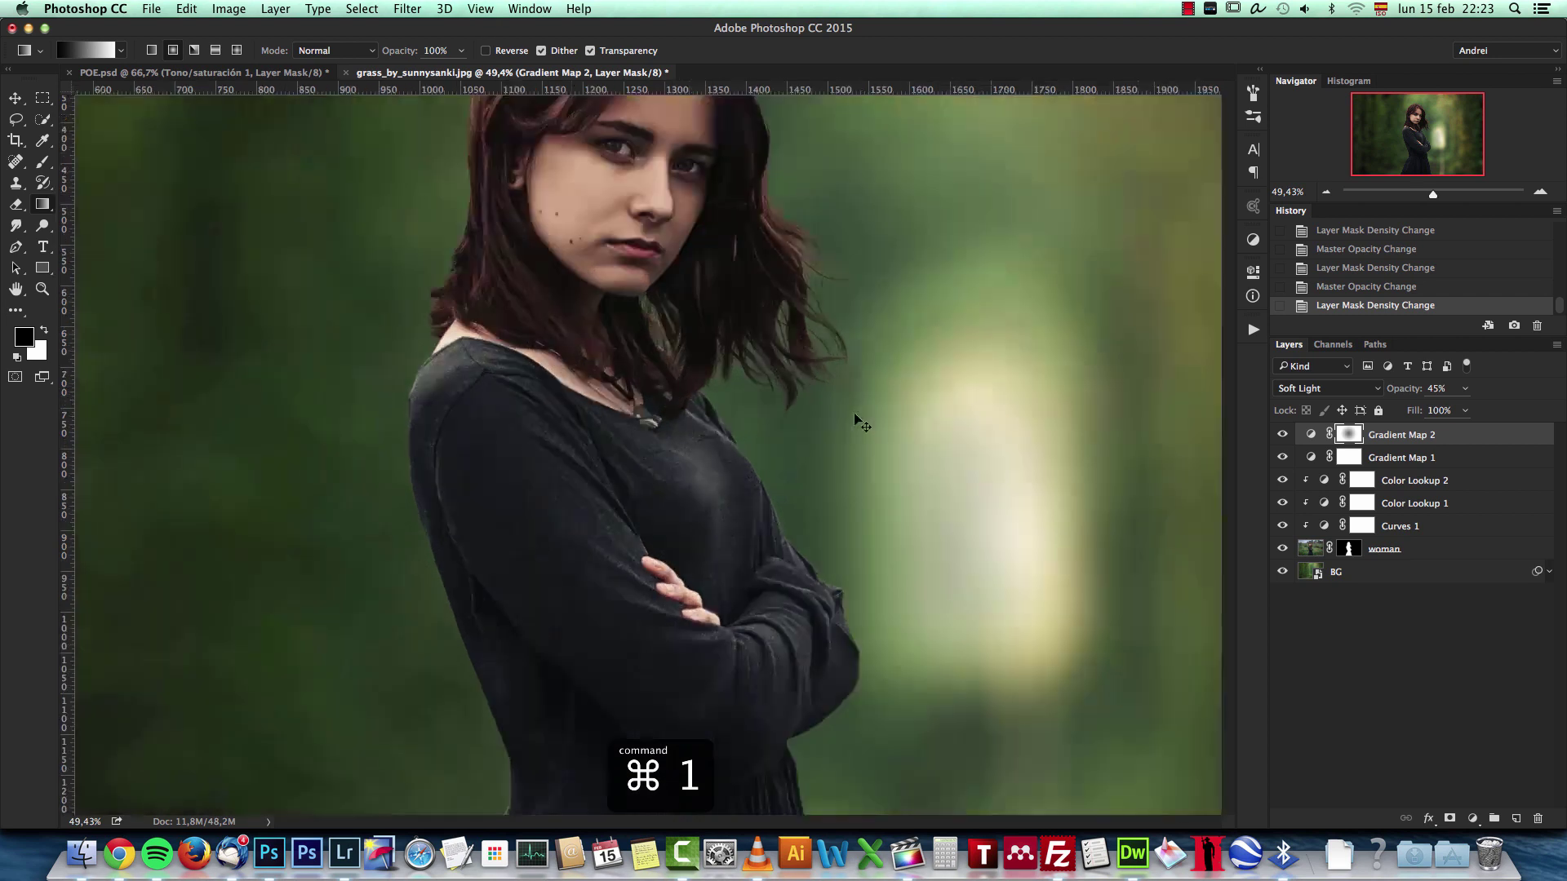
left_click_drag(861, 289, 845, 387)
scroll(845, 387, "down", 4)
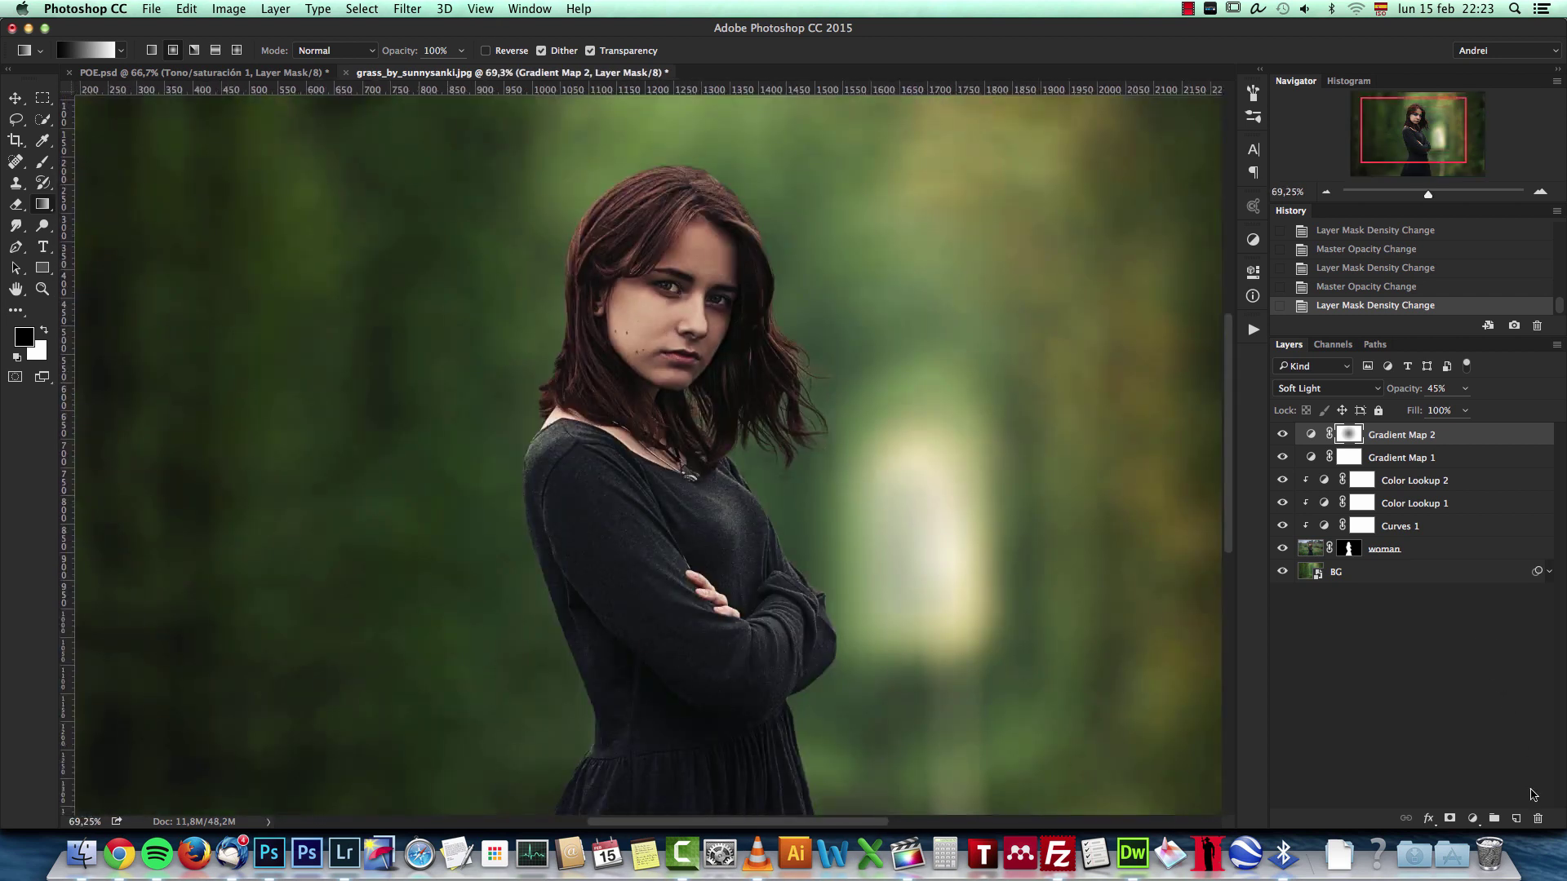
Swap the foreground and background colours and add a new layer named "skin" above Gradient Map 2
key("x")
left_click(1515, 818)
double_click(1347, 435)
type("skin")
key("Return")
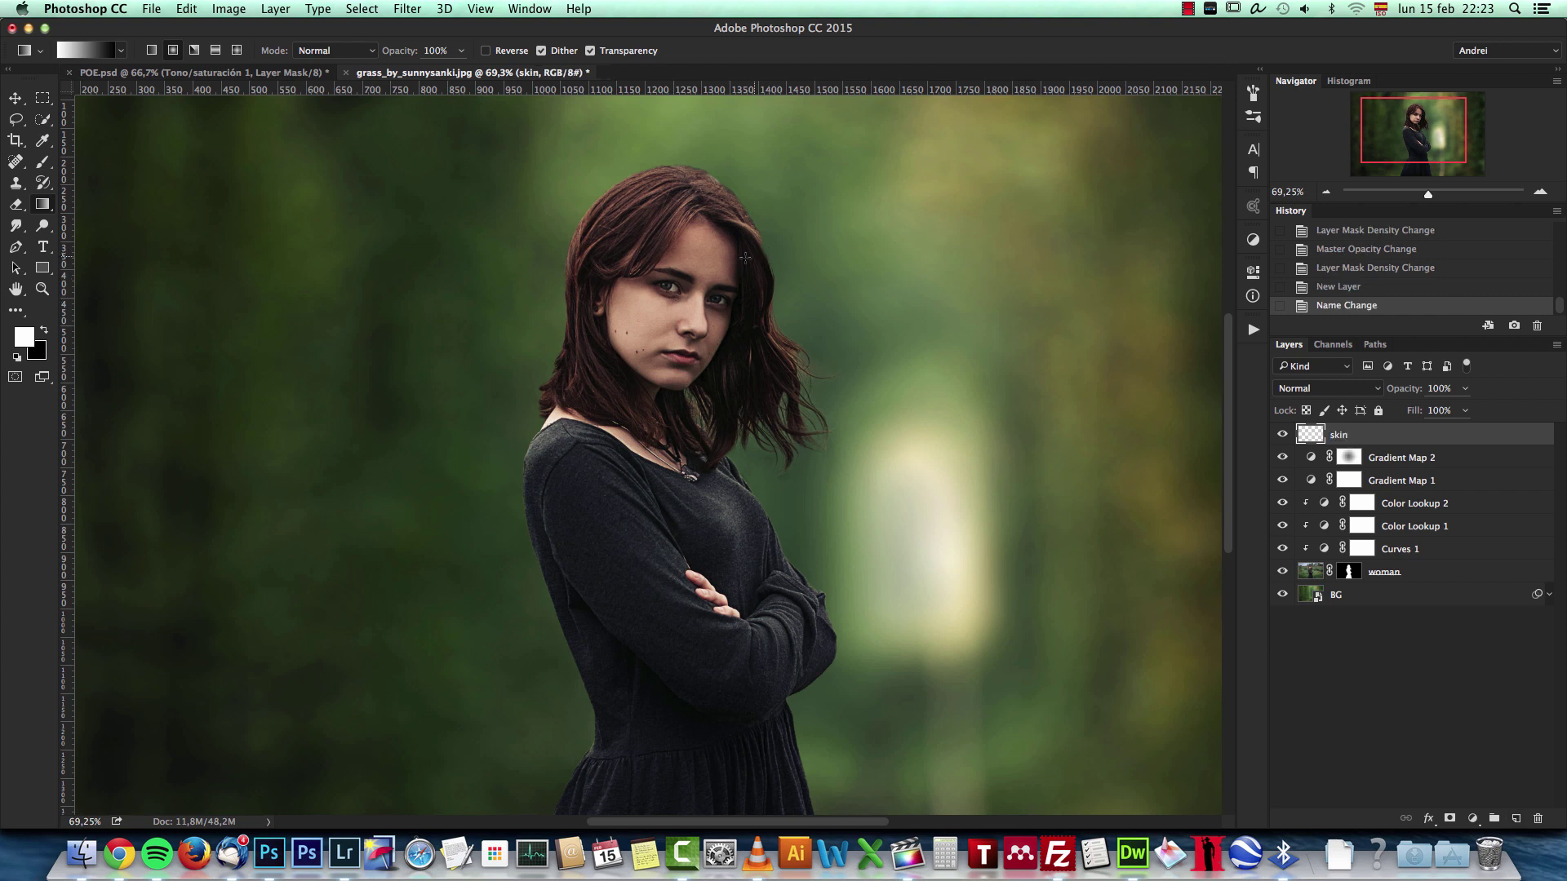
View the image at 100% and switch to the Mixer Brush tool for blending the skin
key("super+1")
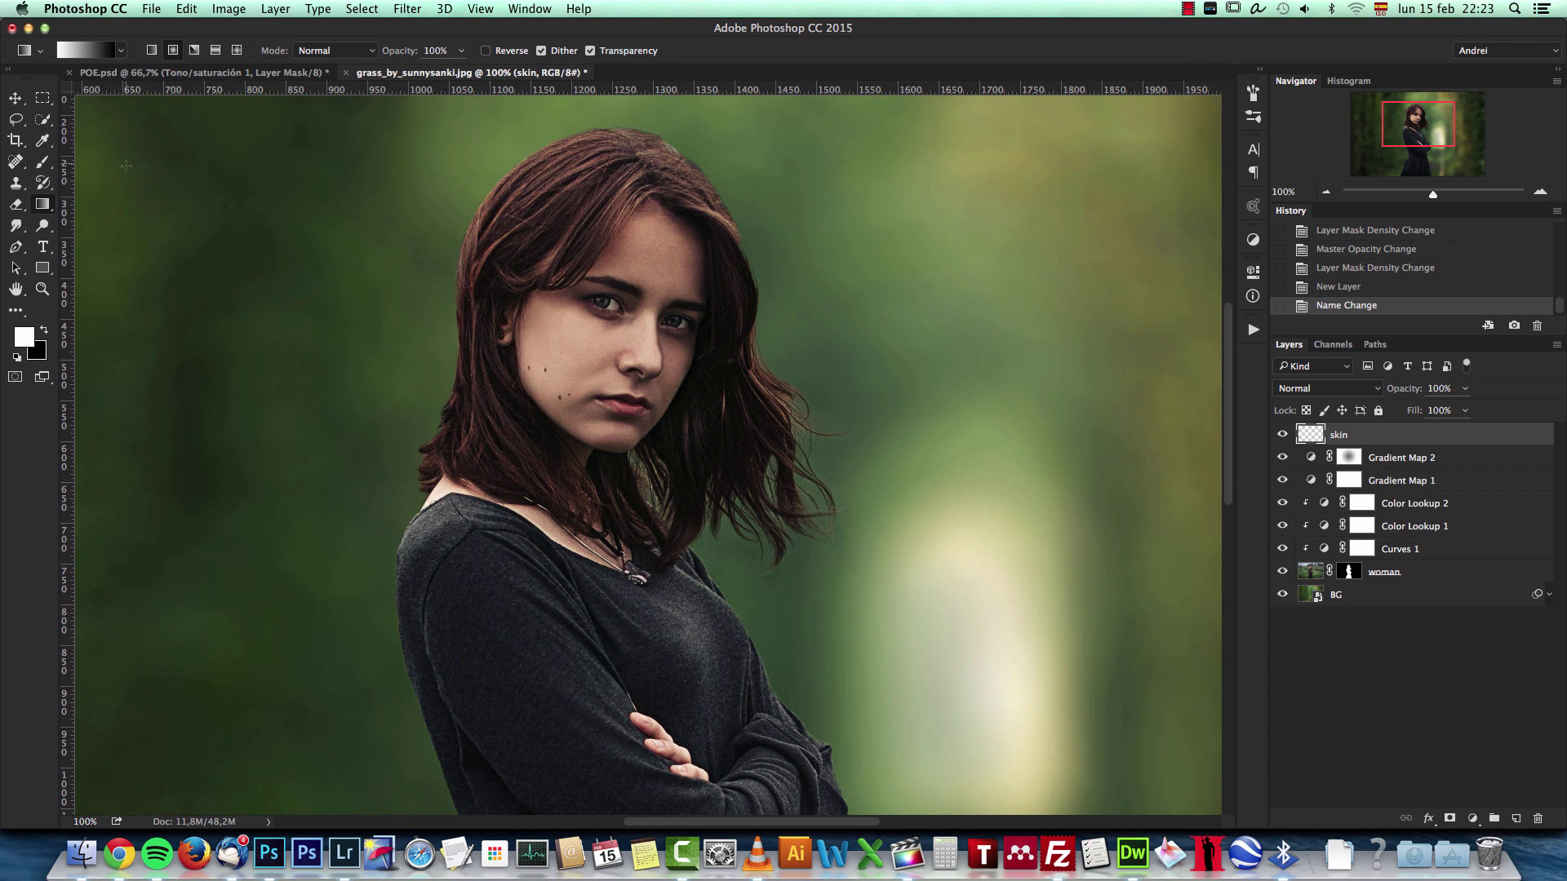
left_click(45, 167)
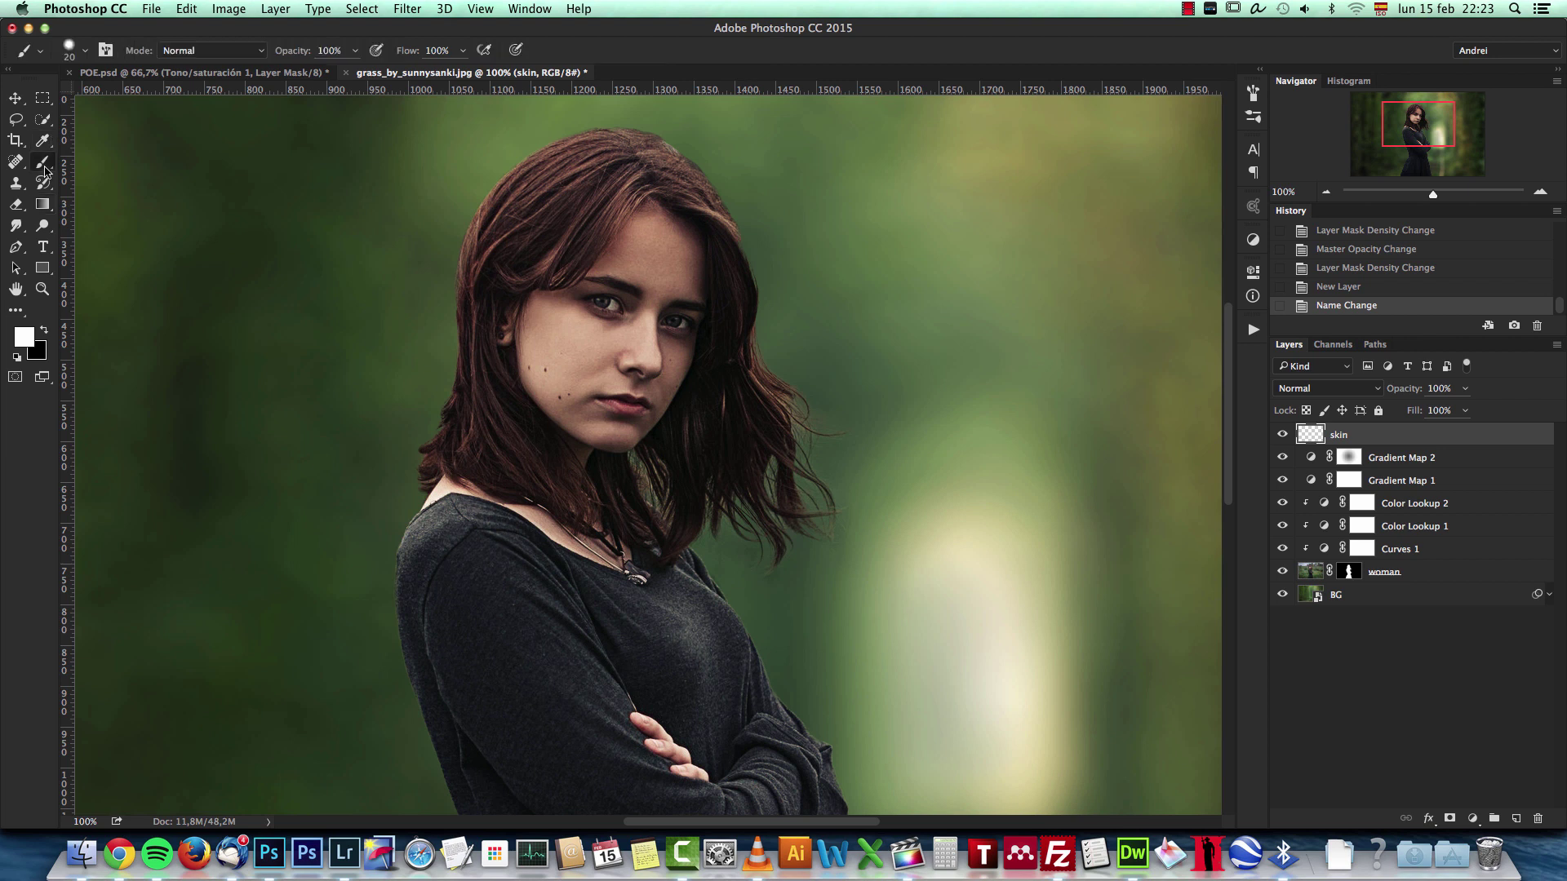
right_click(45, 168)
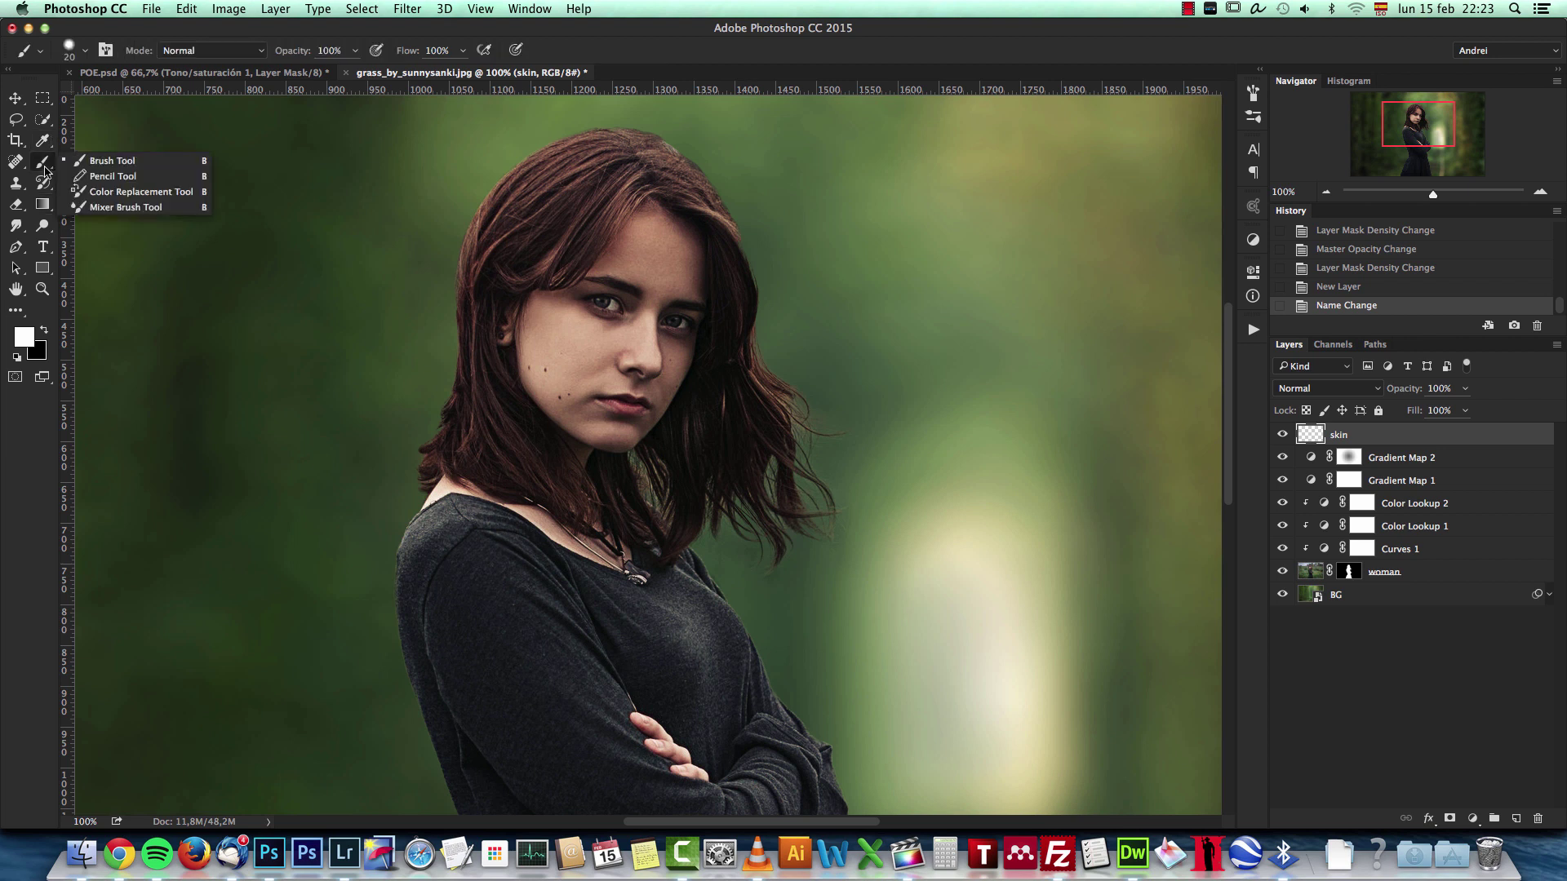
left_click(127, 207)
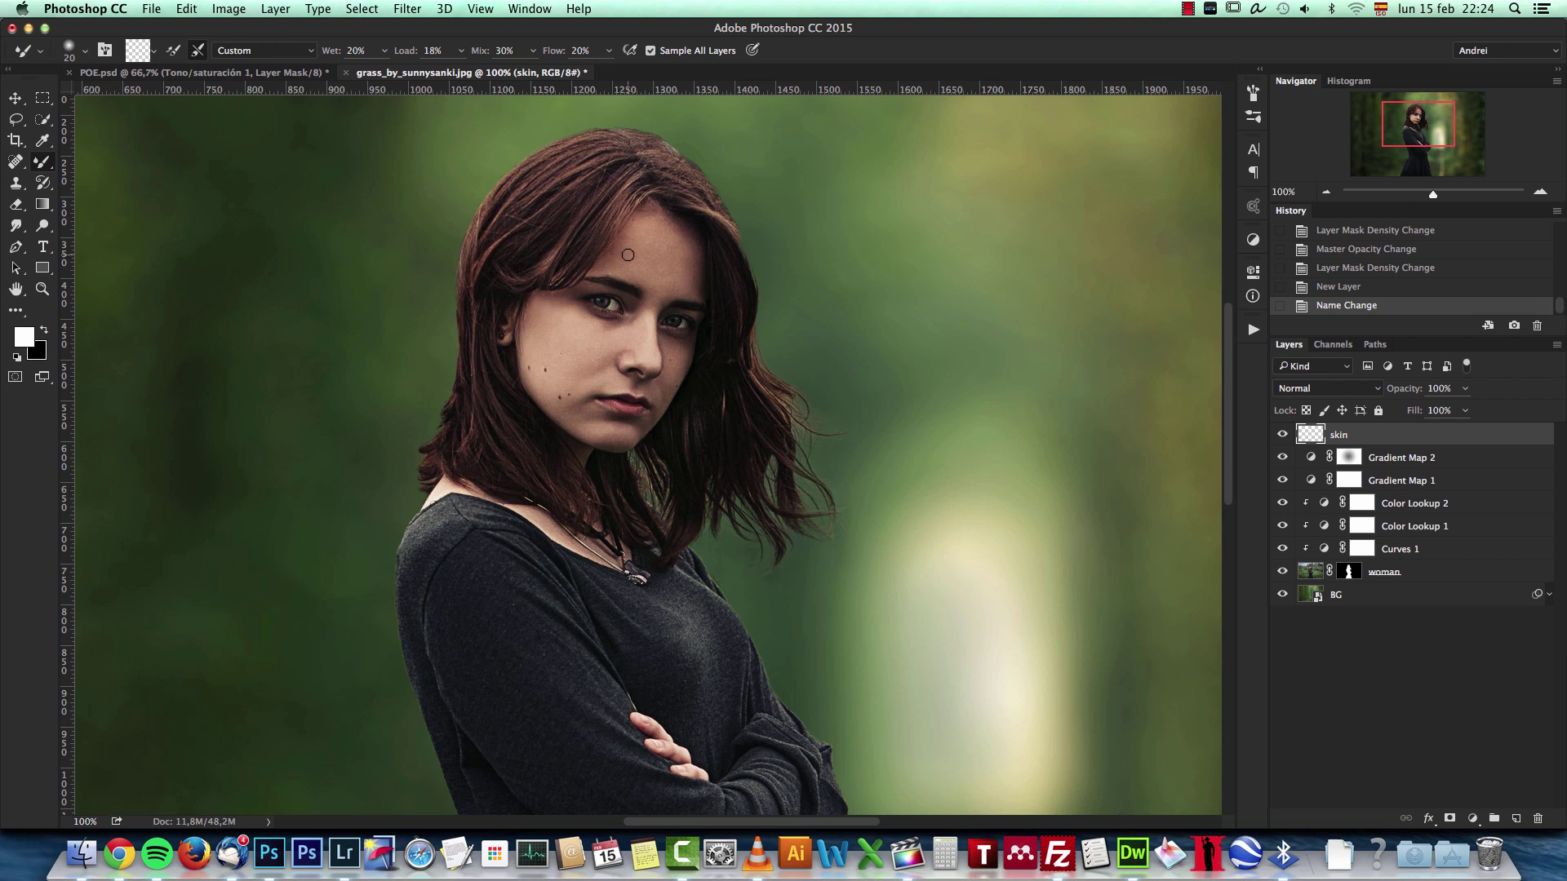
Blend the skin on the woman's cheek and jaw with a 35 px Mixer Brush, undoing the last stroke
scroll(665, 279, "up", 4)
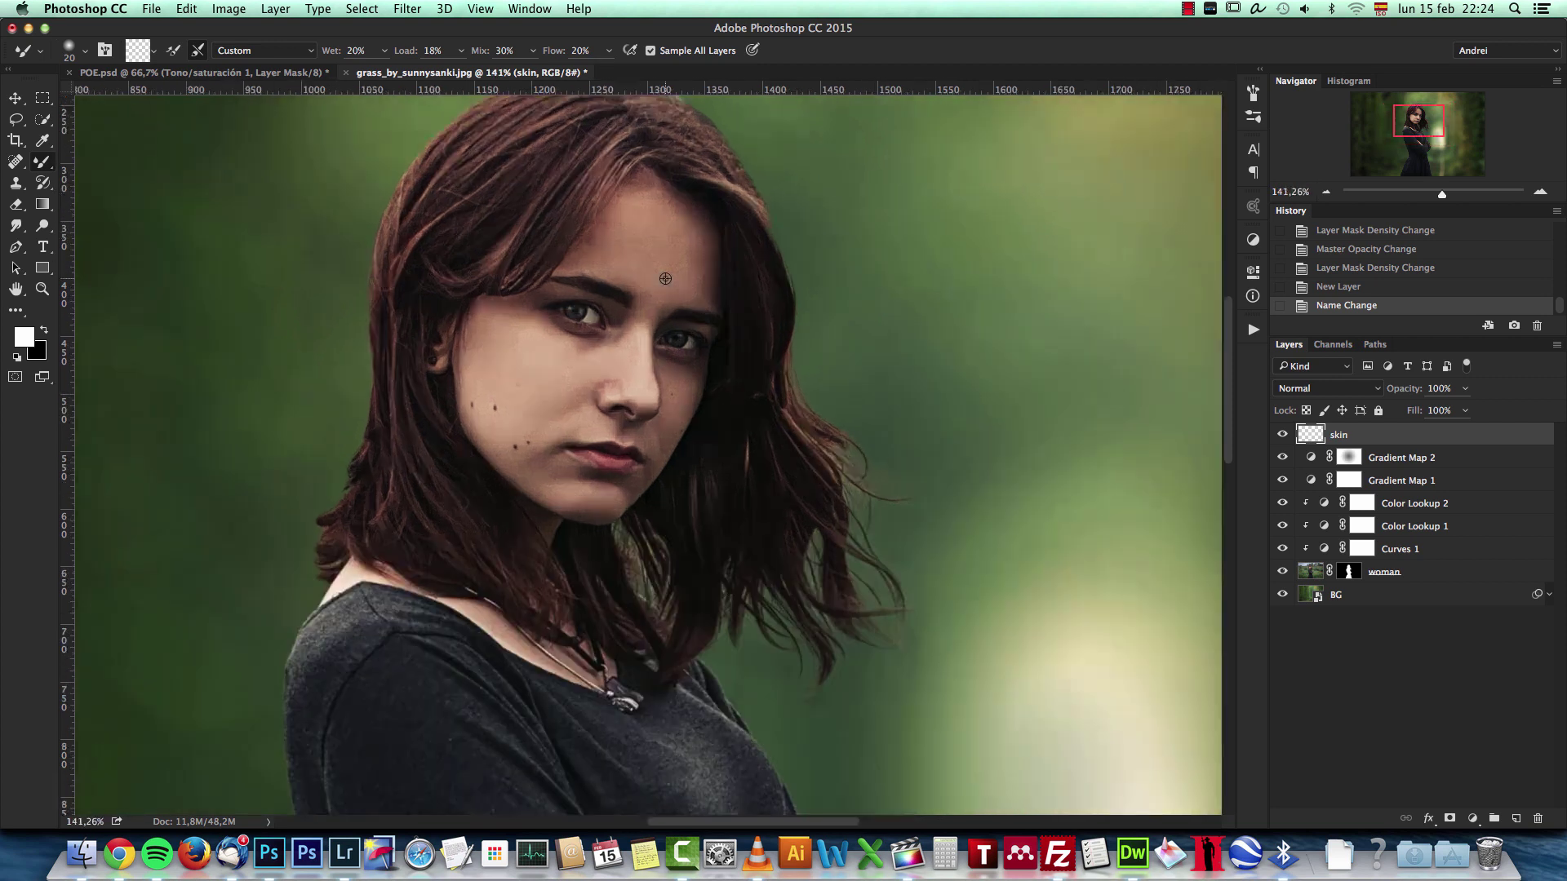
scroll(649, 266, "up", 1)
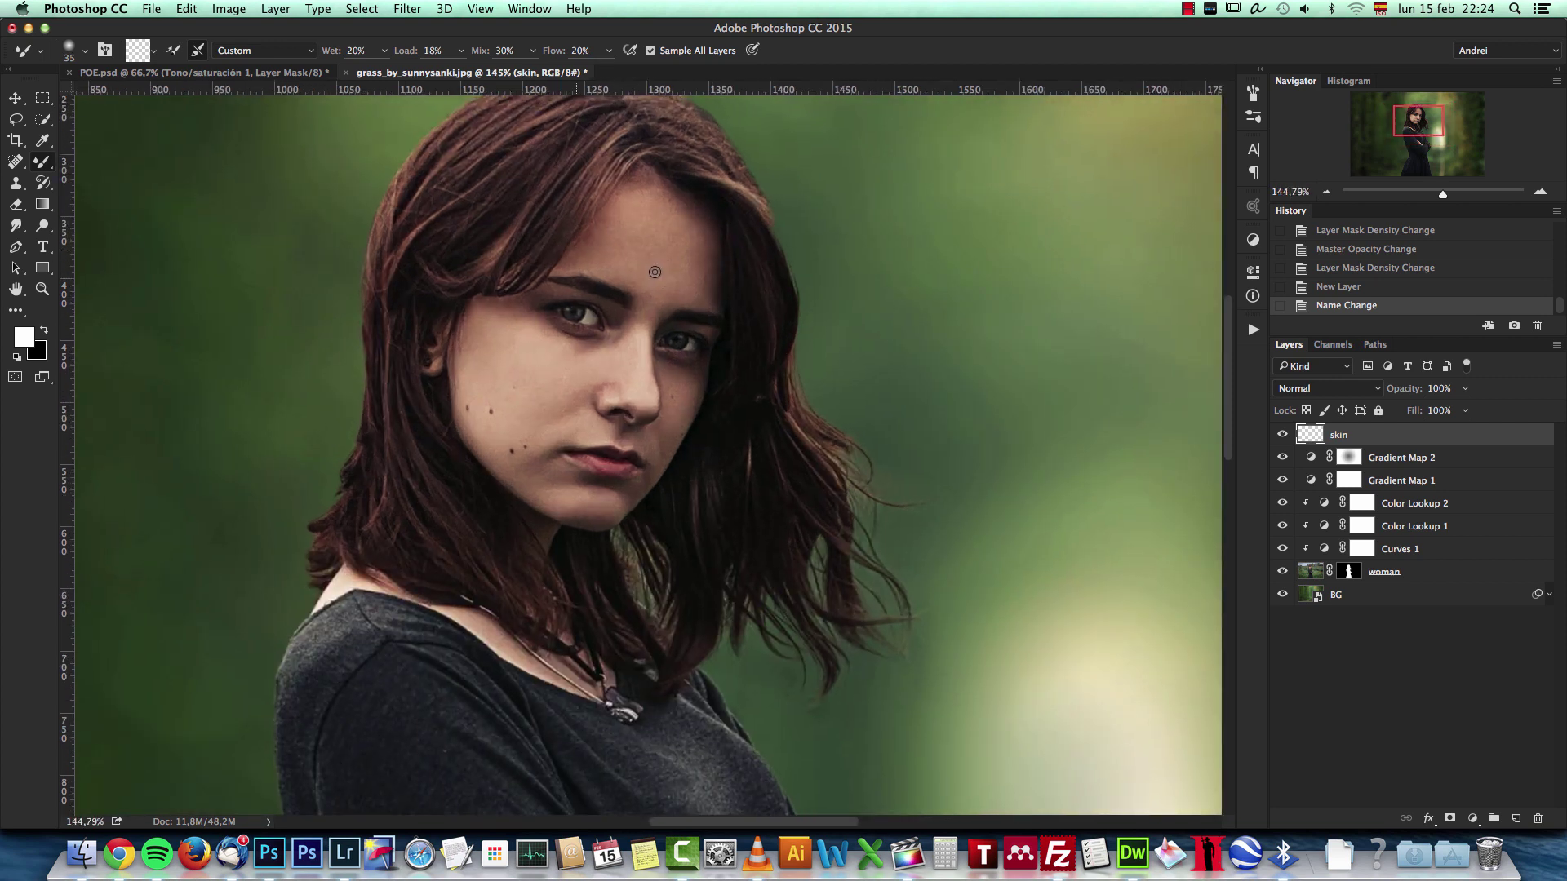
mouse_move(472, 367)
left_mouse_down()
mouse_move(493, 339)
mouse_move(481, 384)
left_mouse_up()
mouse_move(493, 444)
left_mouse_down()
mouse_move(466, 448)
mouse_move(473, 474)
left_mouse_up()
key("super+z")
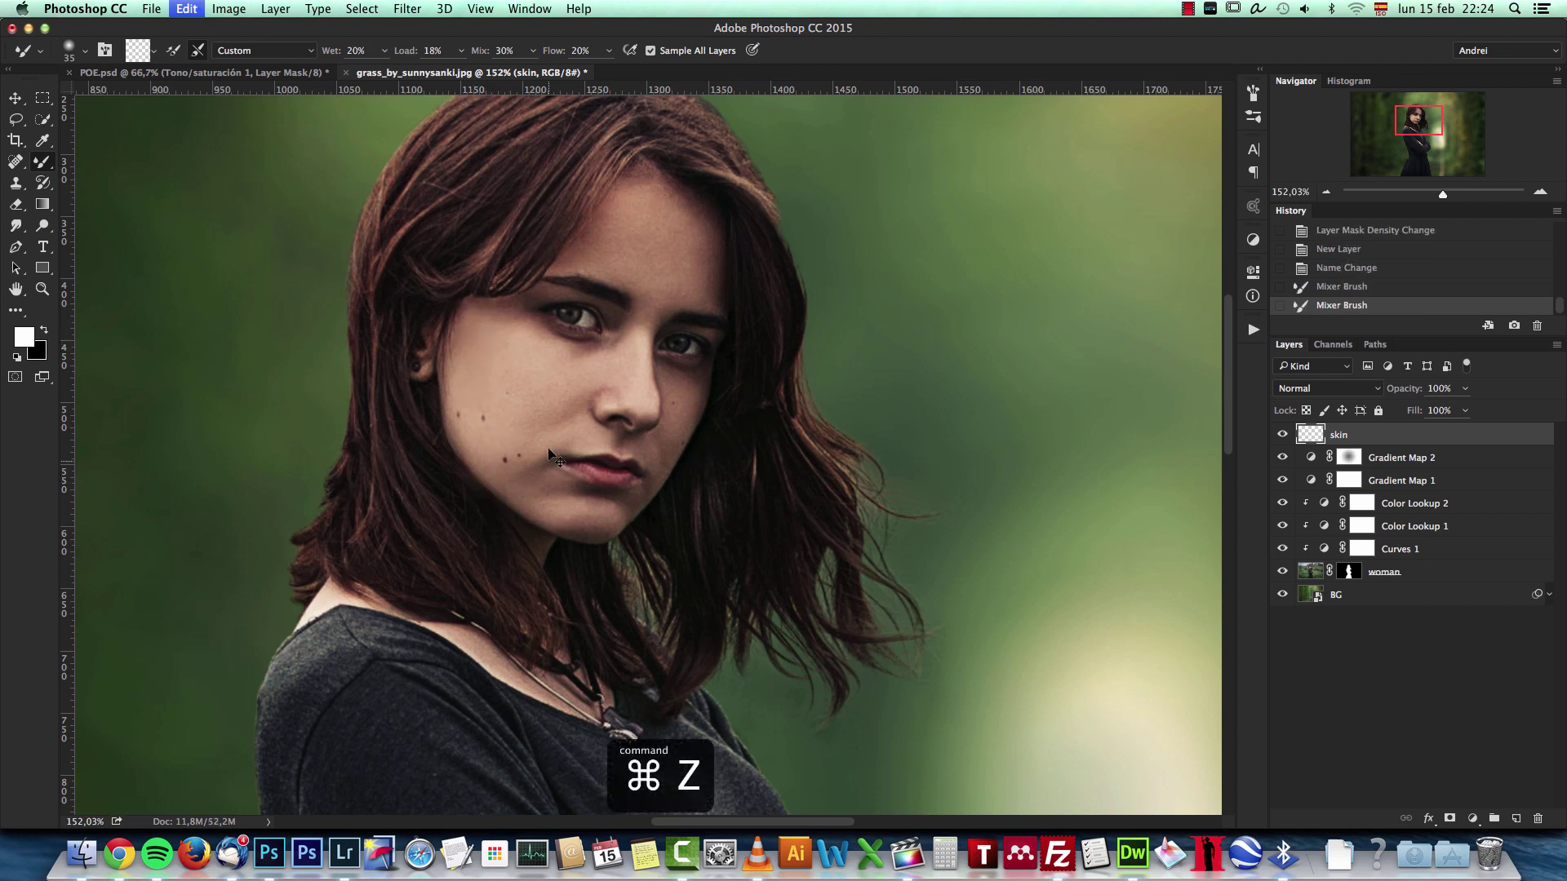
Smooth the skin on the woman's cheek and jaw around the moles with the Mixer Brush on the skin layer
left_click_drag(458, 402, 465, 429)
mouse_move(527, 497)
left_mouse_down()
mouse_move(604, 514)
mouse_move(497, 438)
left_mouse_up()
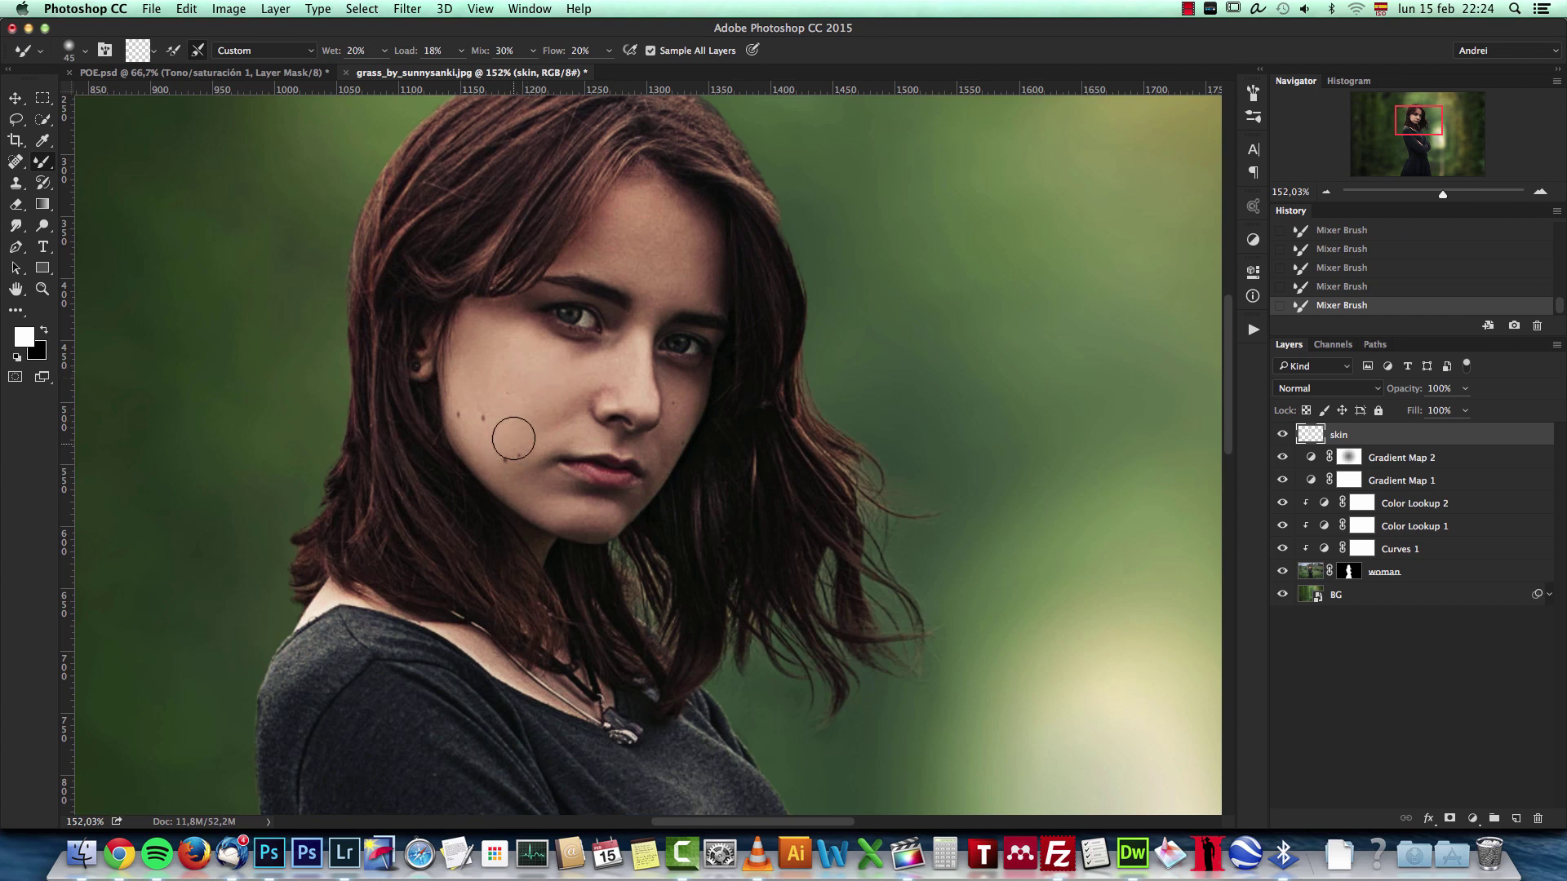
key("bracketright")
key("bracketleft")
key("bracketleft")
key("bracketleft")
Smooth the skin below the eye and across the lit cheek with the Mixer Brush, enlarging it to 40 px
scroll(619, 338, "up", 3)
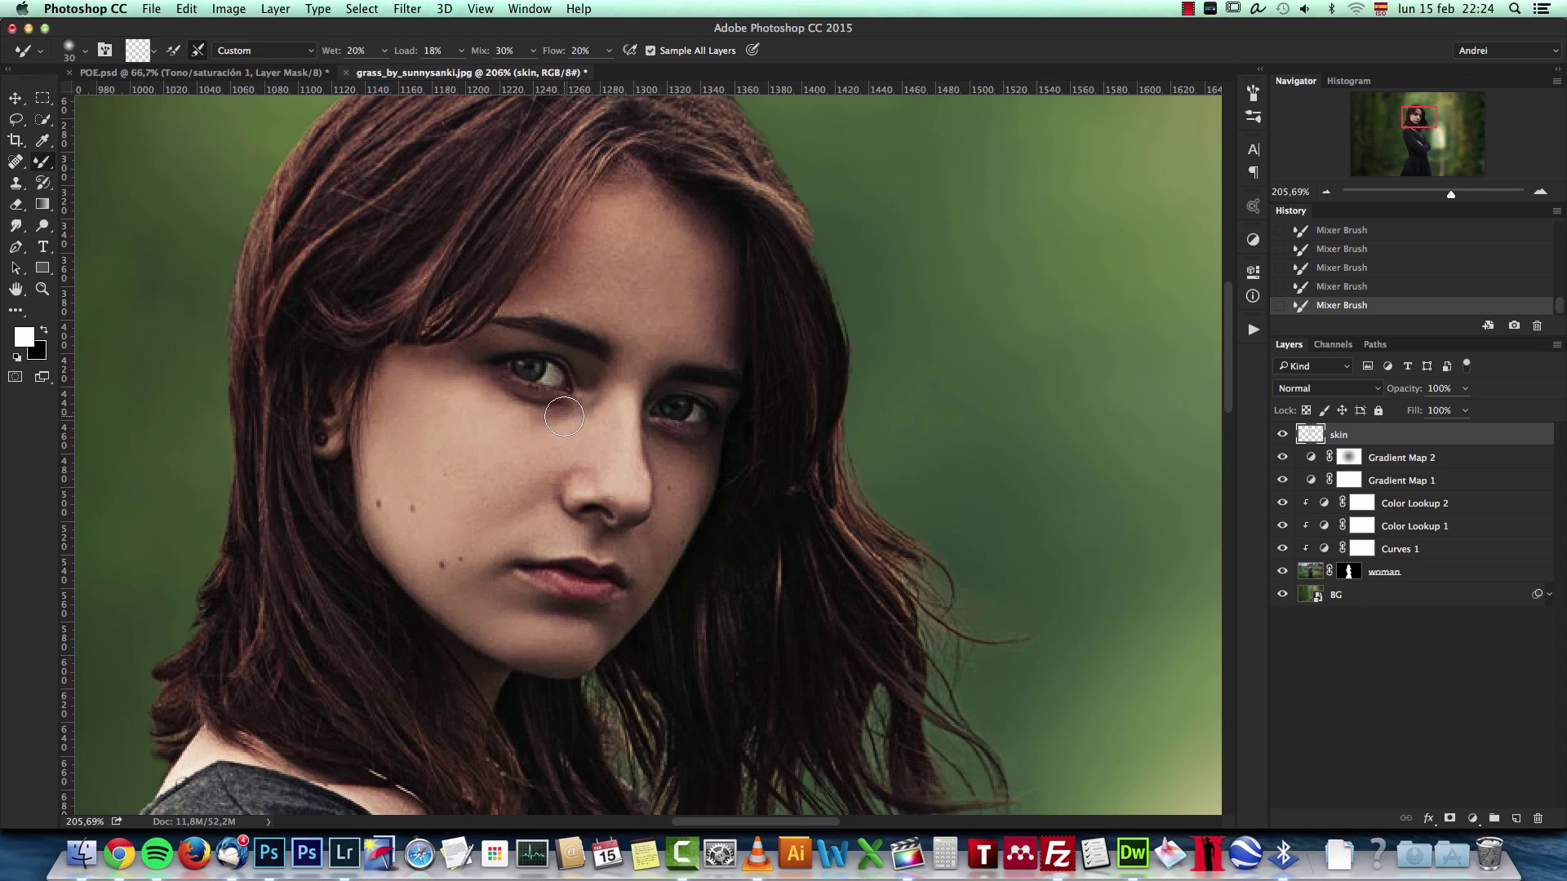
key("bracketleft")
key("bracketleft")
key("bracketright")
key("bracketright")
key("super+z")
key("super+z")
key("]")
right_click(484, 458)
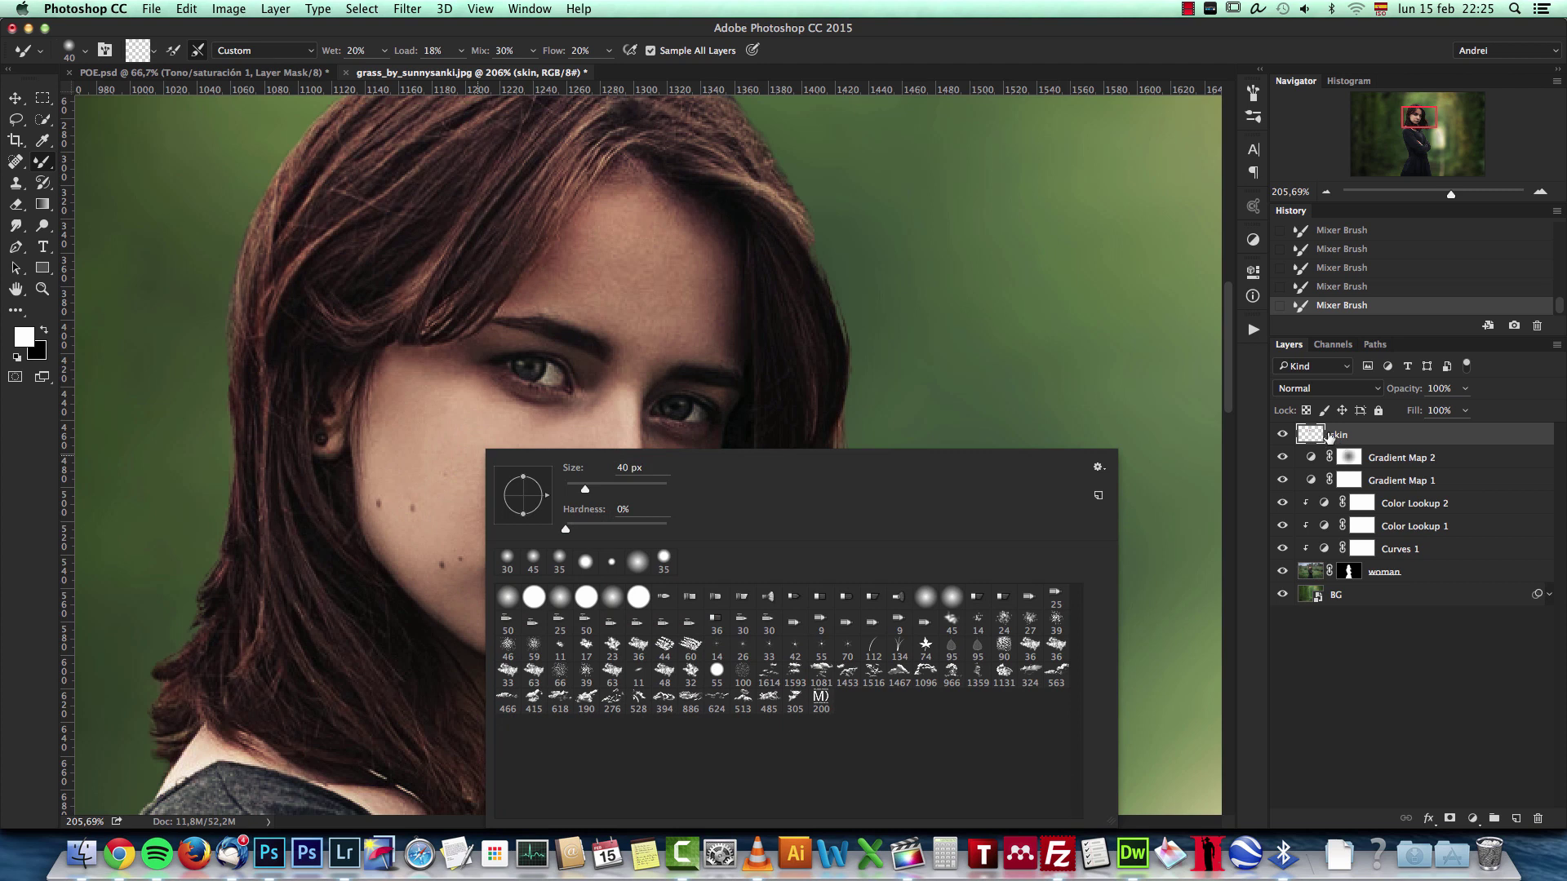
left_click(1337, 438)
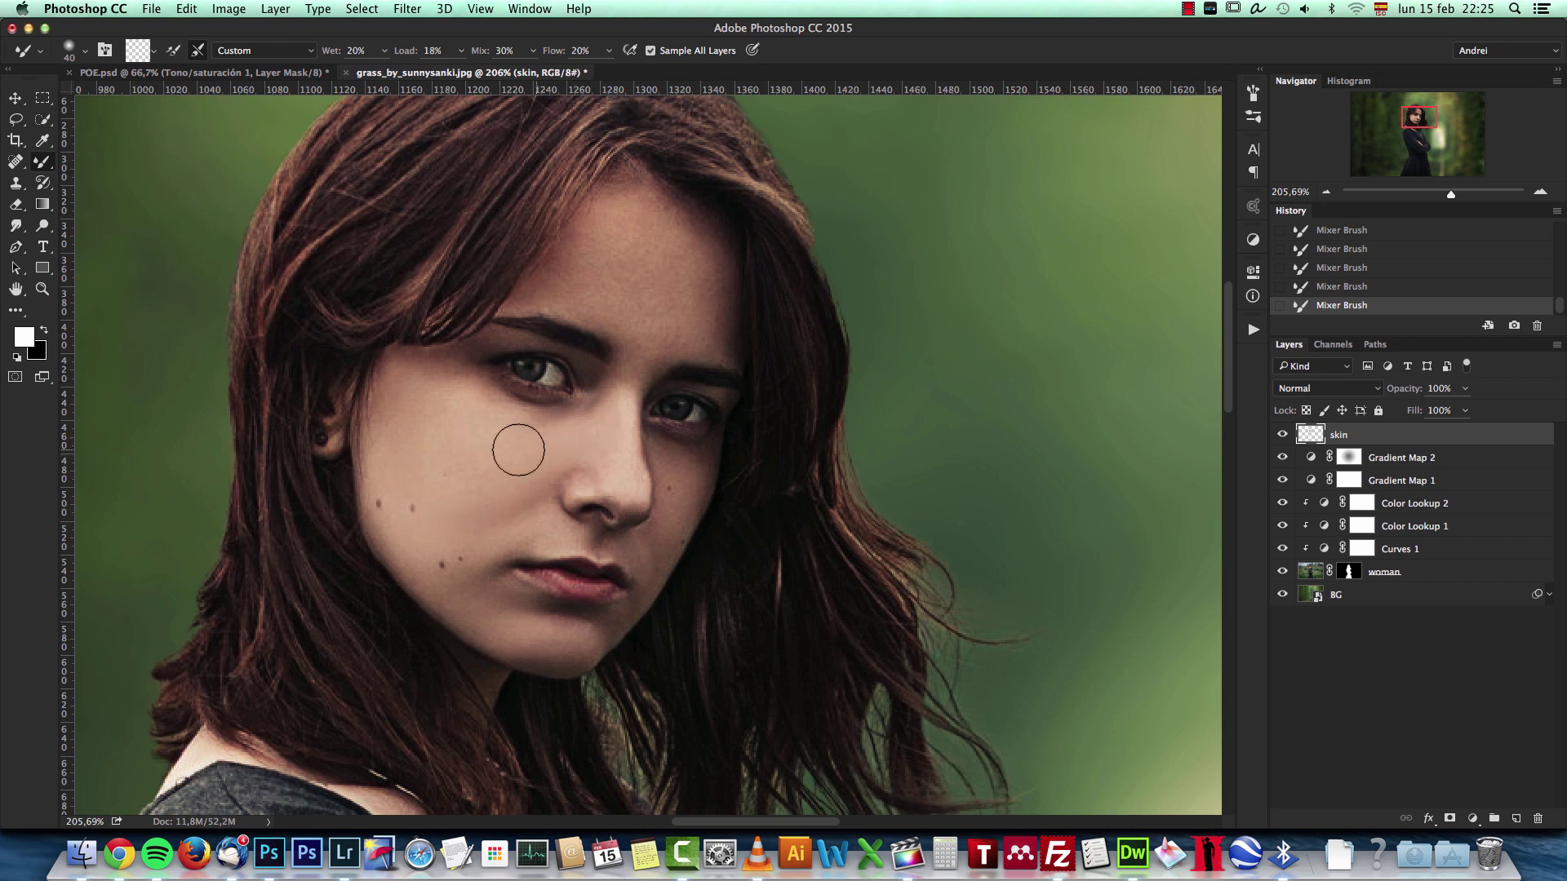
Smooth the forehead skin with the Mixer Brush, undoing the overly strong 45 px strokes and using smaller brush sizes
key("bracketright")
key("ctrl+z")
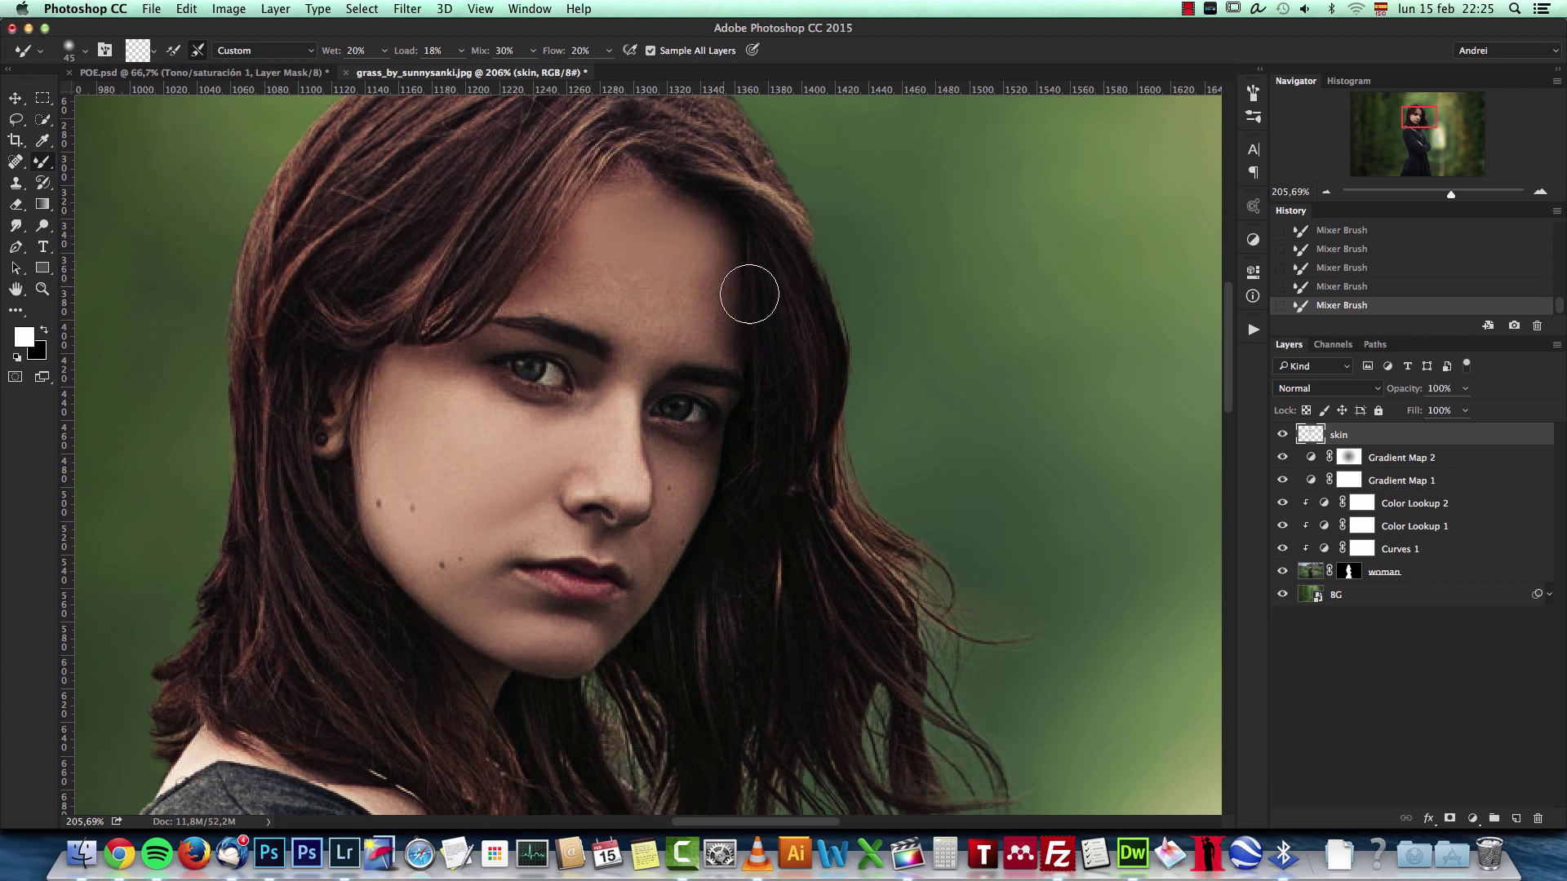
key("super+z")
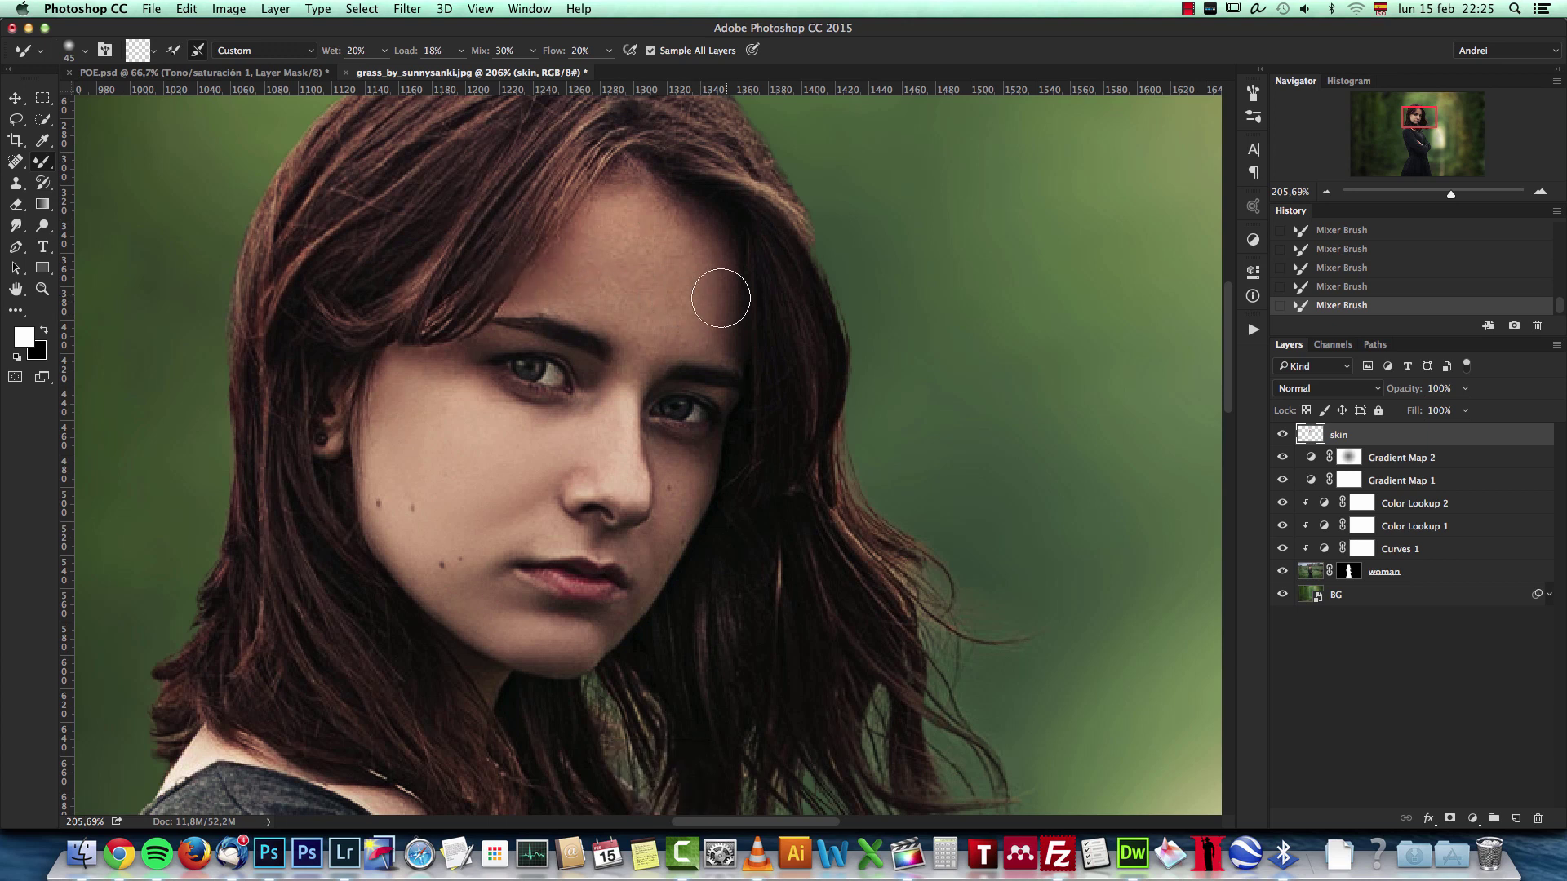
key("bracketleft")
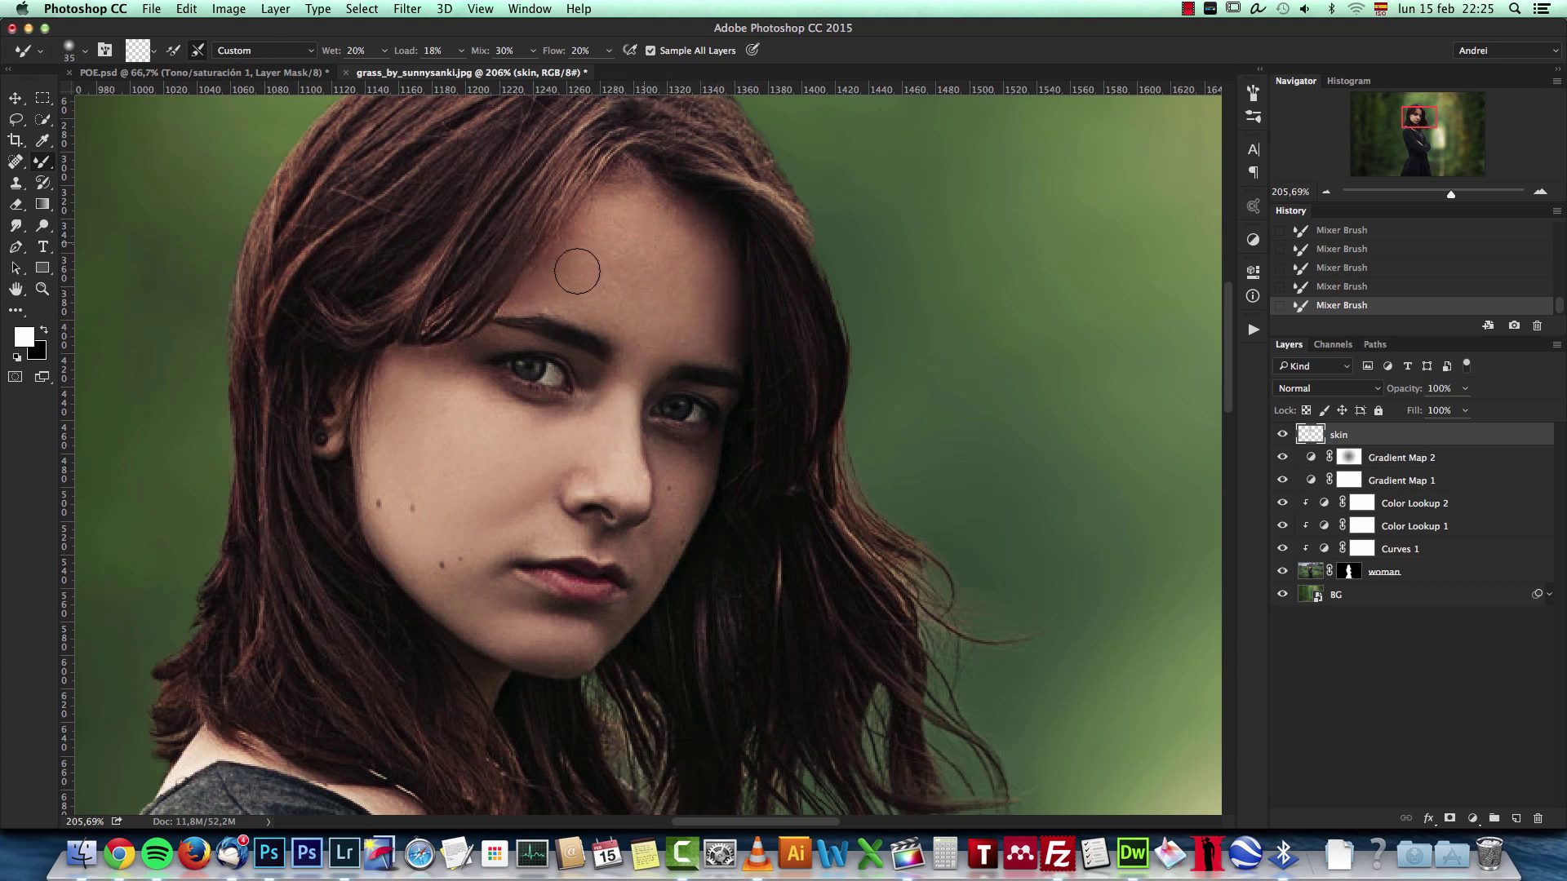
key("bracketright")
key("bracketleft")
key("bracketleft")
key("bracketright")
key("bracketleft")
key("bracketright")
key("bracketleft")
key("bracketleft")
key("bracketright")
key("bracketright")
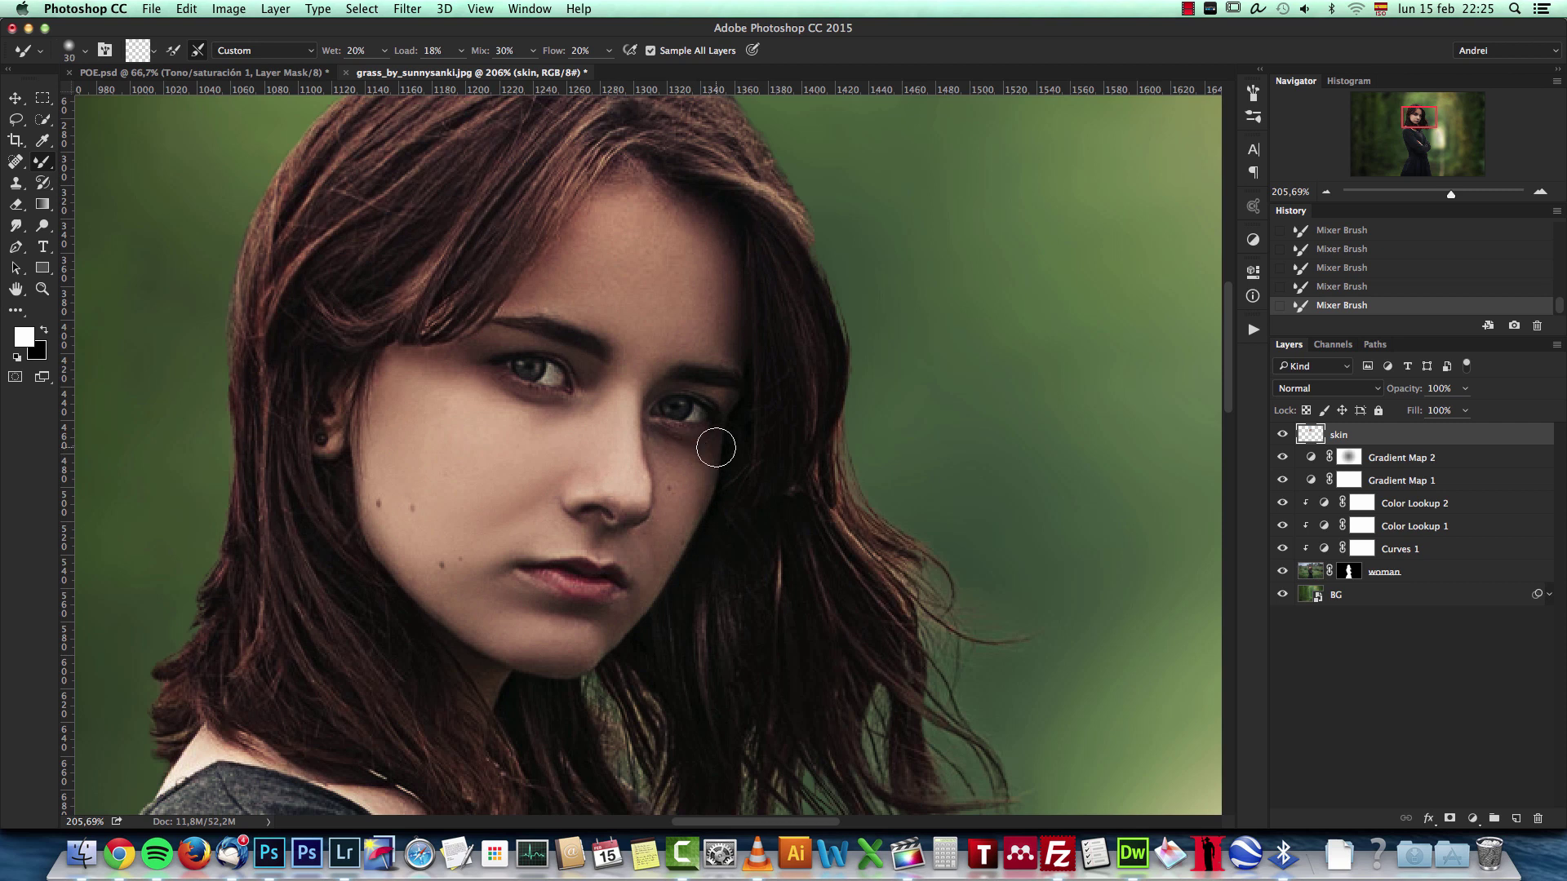
Smooth the shadowed cheek and remaining facial skin with the Mixer Brush, reducing it to 25 px for small areas
key("bracketright")
key("bracketright")
key("bracketright")
key("bracketleft")
key("bracketleft")
key("bracketleft")
key("bracketleft")
Smooth the woman's hair along its strands with a 40 px Mixer Brush
key("super+1")
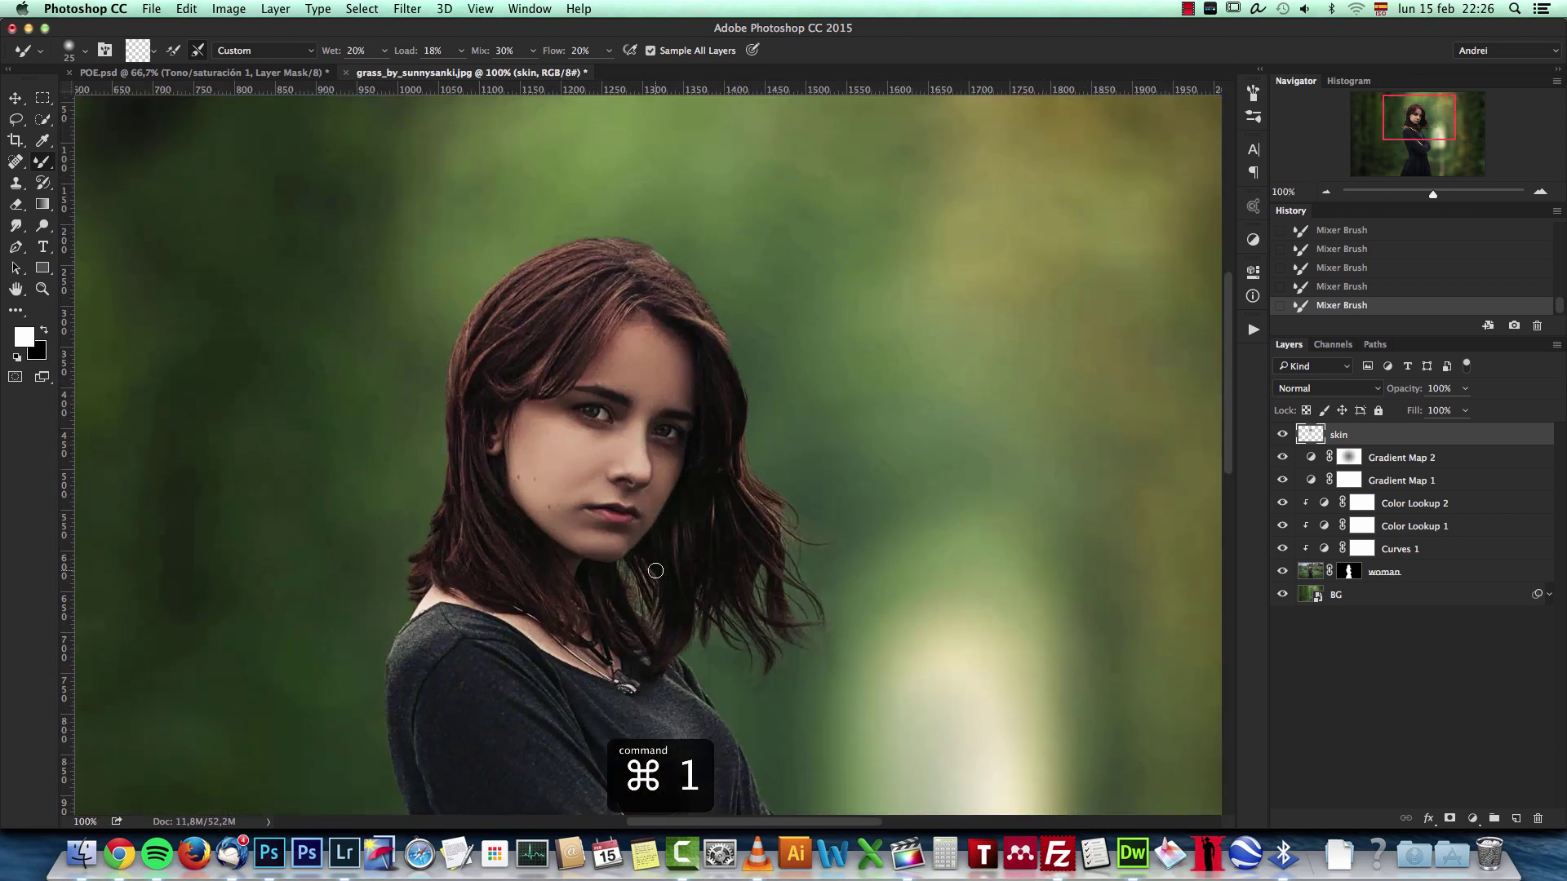
scroll(620, 418, "up", 1)
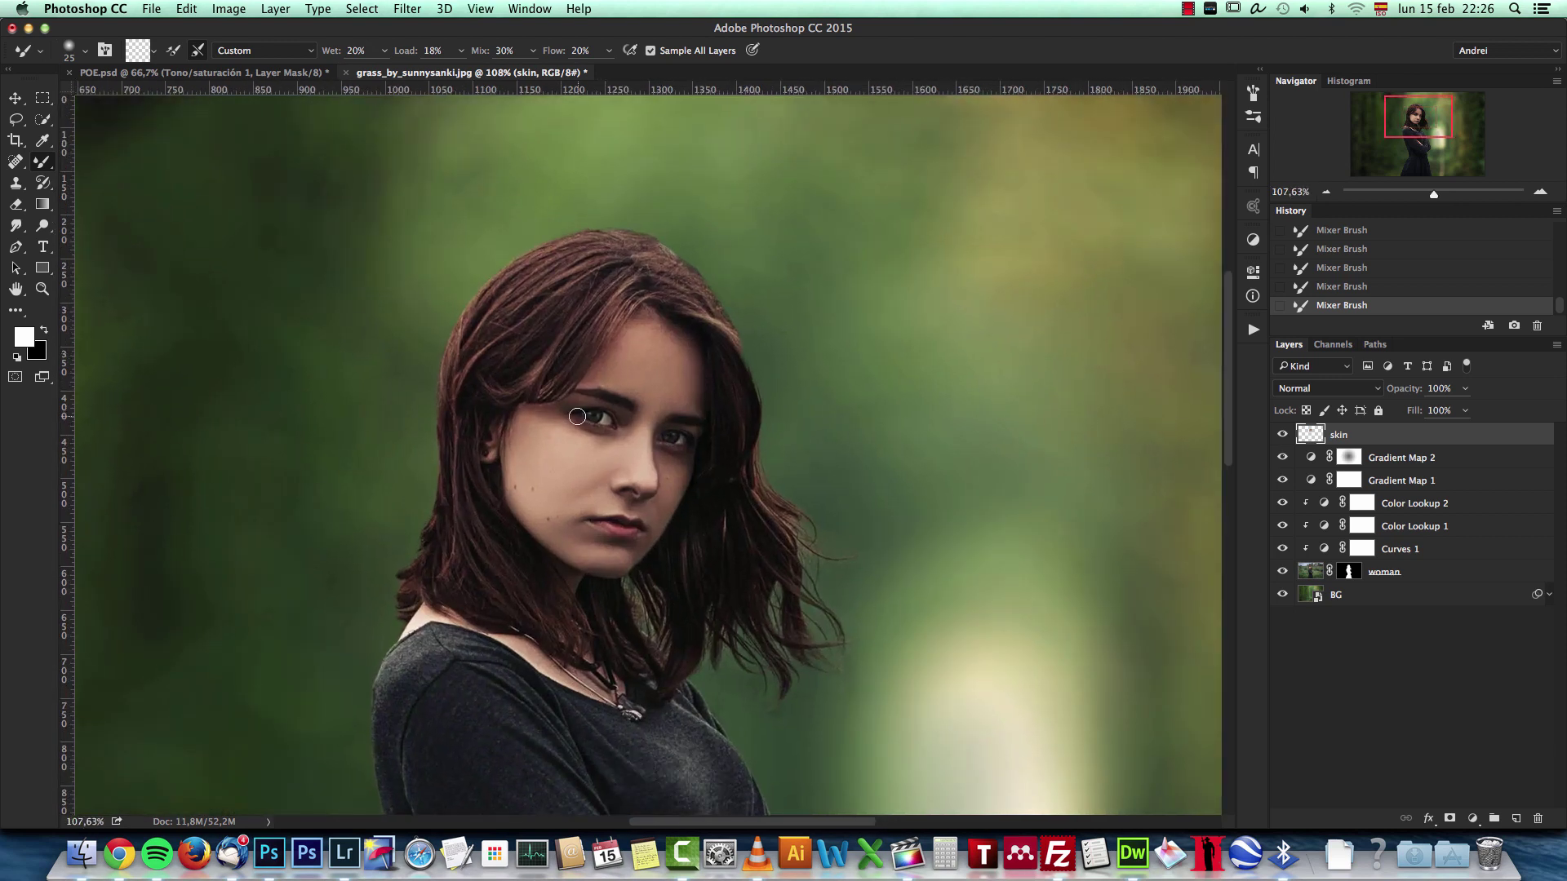
scroll(573, 262, "up", 1)
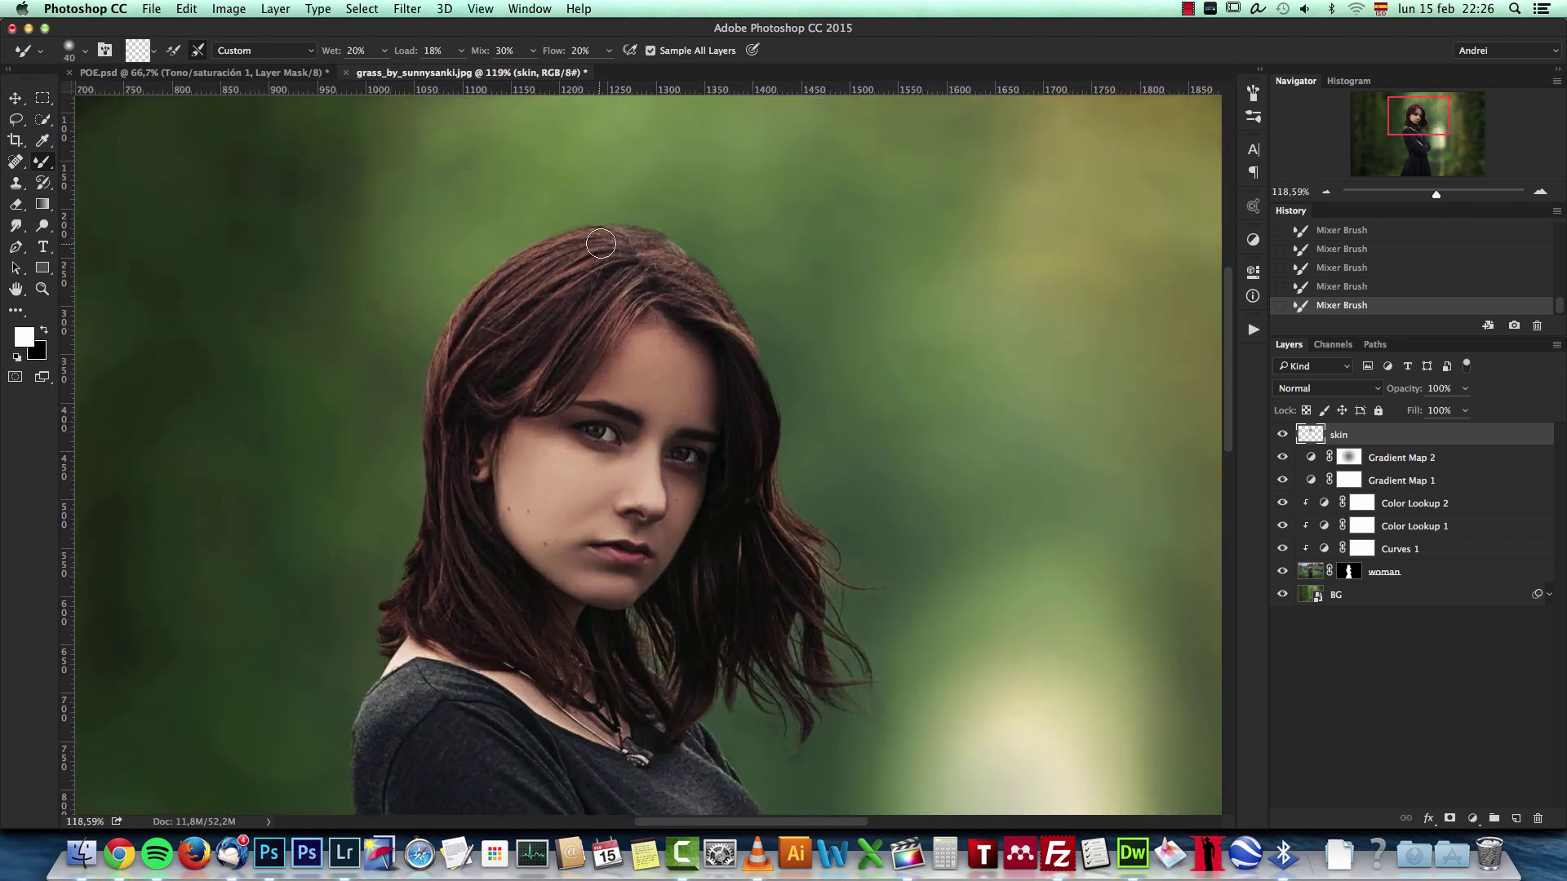
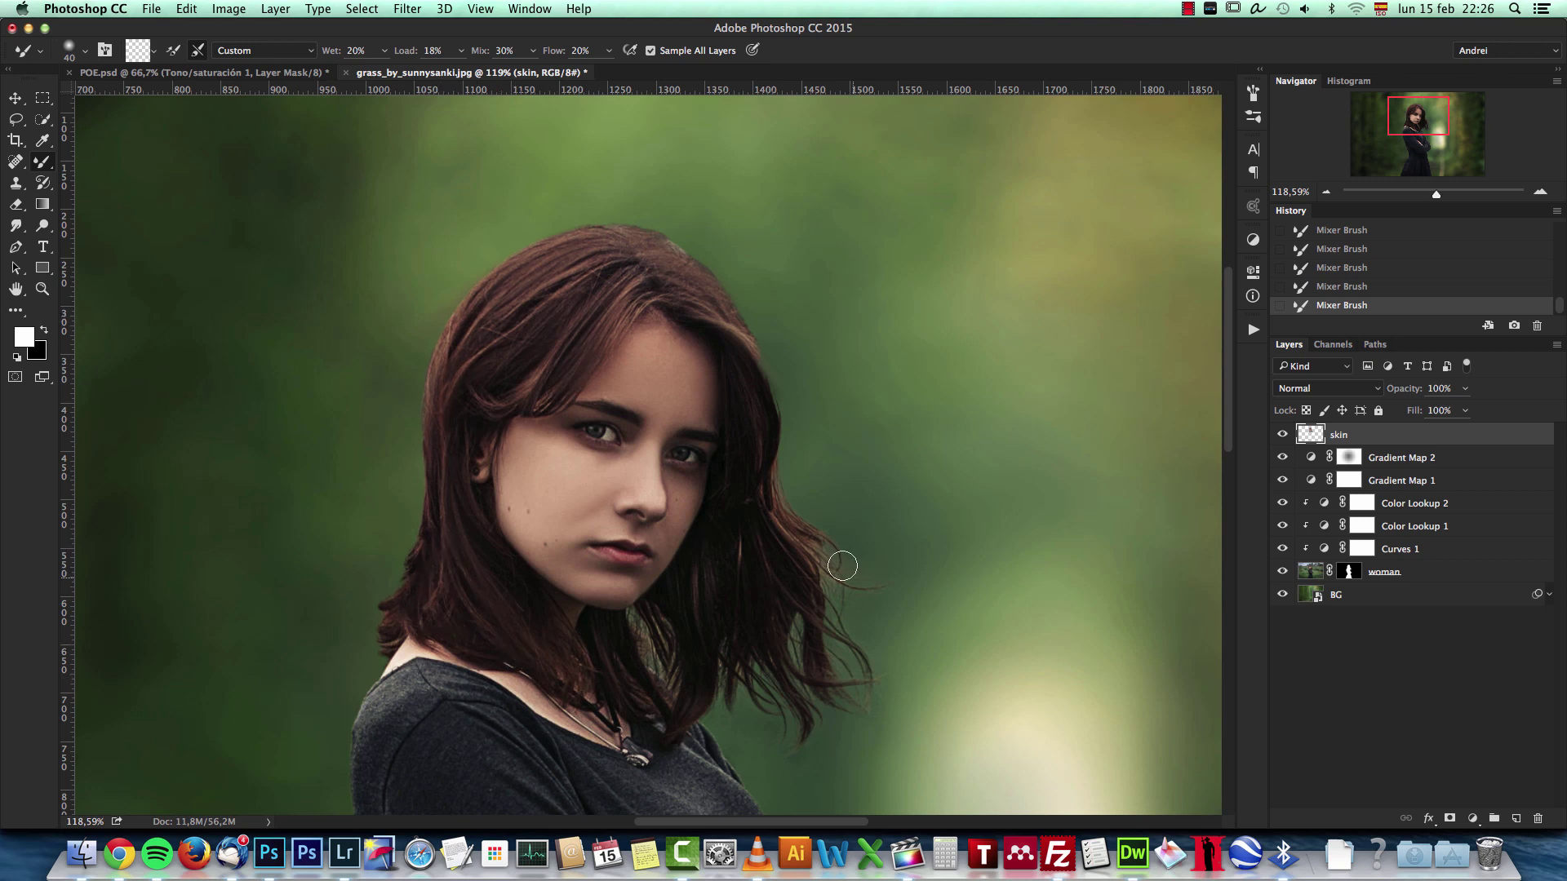
Blend the fine skin areas around both eyes with the Mixer Brush reduced to 8 px
scroll(600, 431, "up", 10)
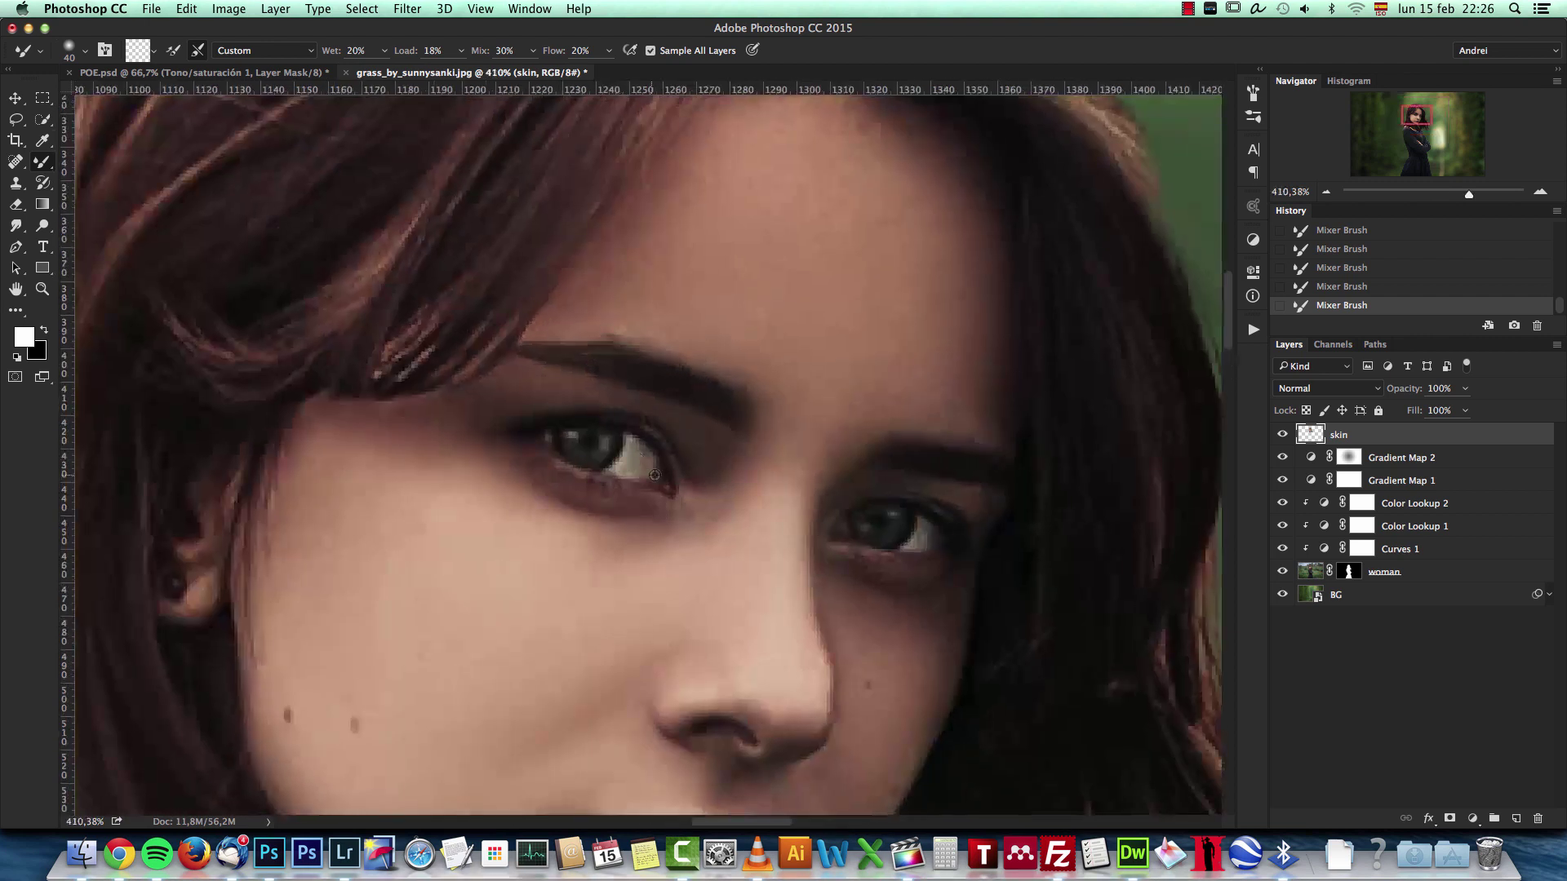
key("bracketleft")
key("bracketleft")
key("bracketleft")
scroll(639, 479, "up", 3)
key("bracketleft")
key("bracketleft")
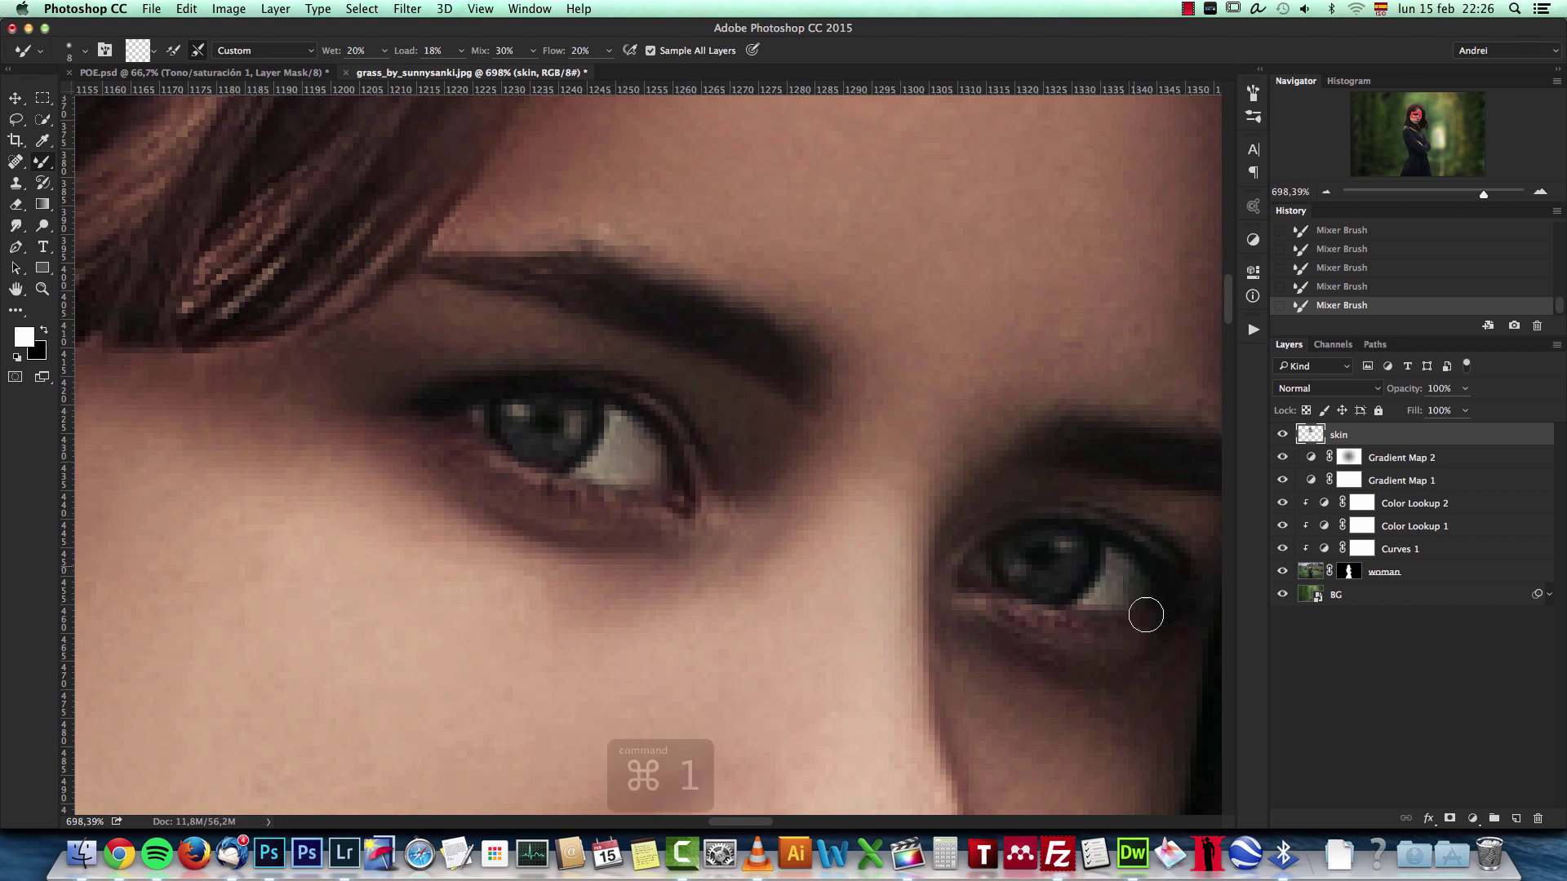
Compare the portrait with and without the skin layer at 100% zoom
key("super+1")
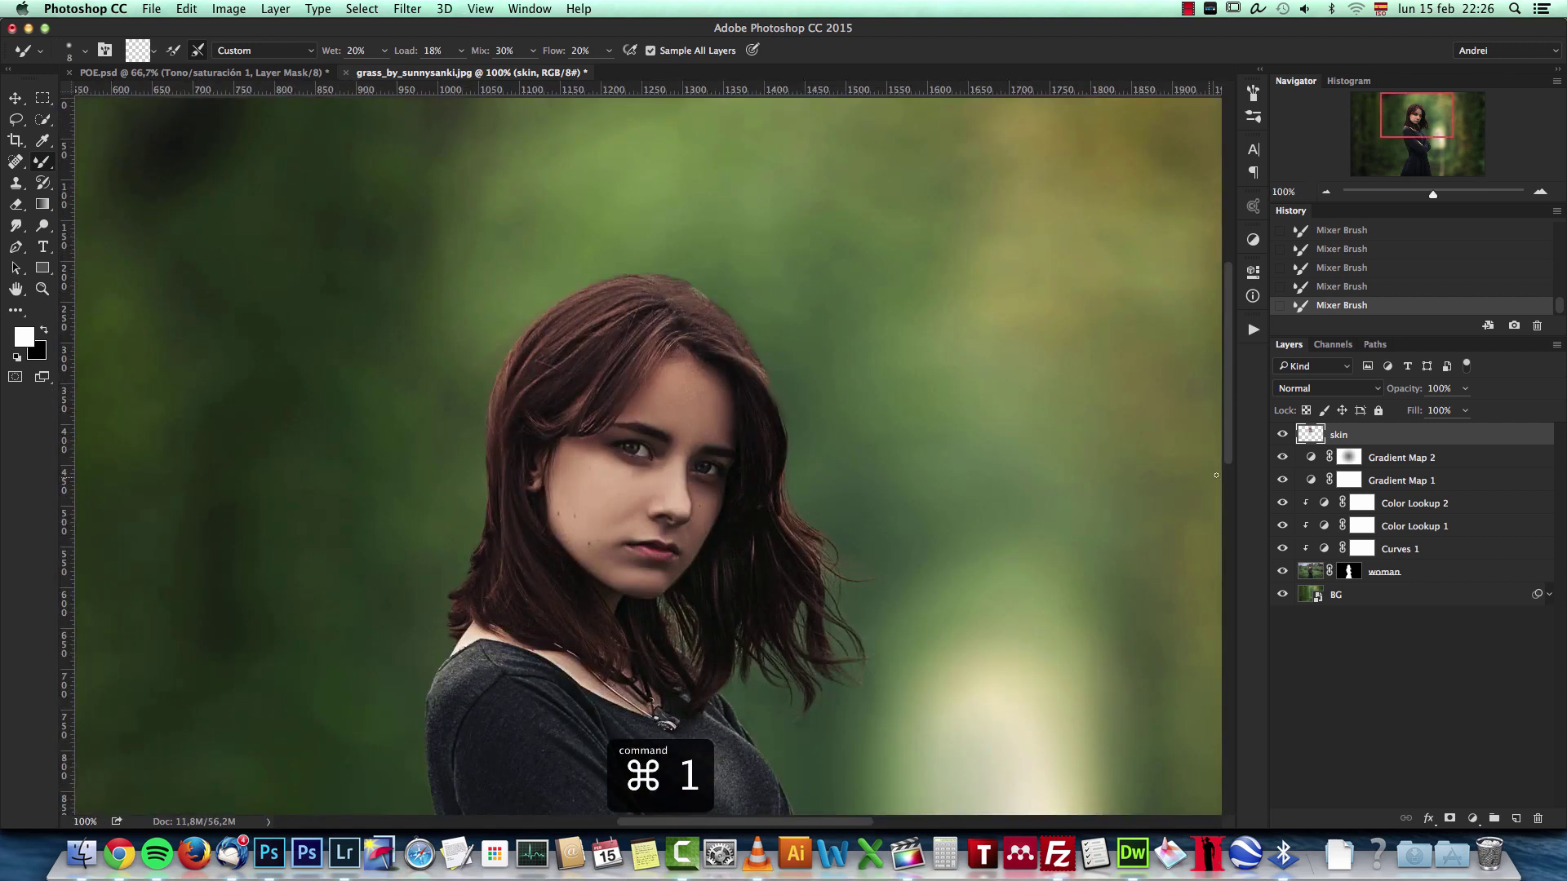
left_click(1279, 435)
left_click(1279, 436)
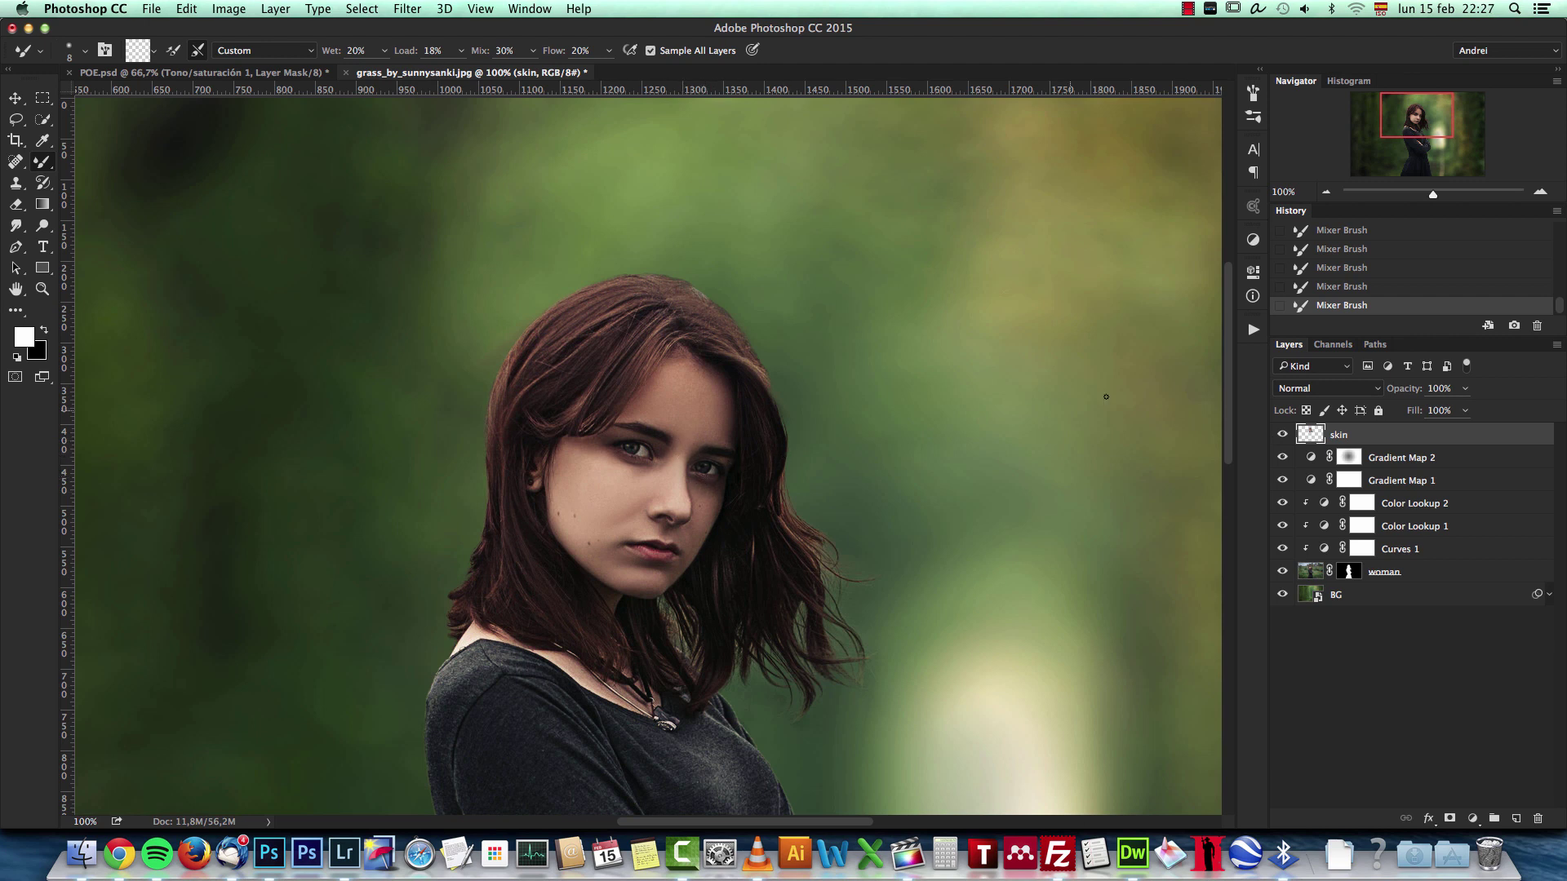
left_click(1282, 435)
left_click(1283, 437)
left_click(1283, 438)
left_click(1283, 438)
left_click(1283, 437)
left_click(1282, 436)
left_click(1283, 437)
left_click(1283, 437)
left_click(1283, 436)
left_click(1283, 437)
left_click(1283, 436)
left_click(1283, 437)
left_click(1283, 437)
Reduce the skin layer's opacity to 85% and compare the result with the layer hidden
left_click(1465, 391)
left_click_drag(1461, 415, 1454, 415)
left_click(1281, 436)
left_click(1281, 437)
Add a new layer above the skin layer and name it glow 1
left_click_drag(817, 609, 842, 446)
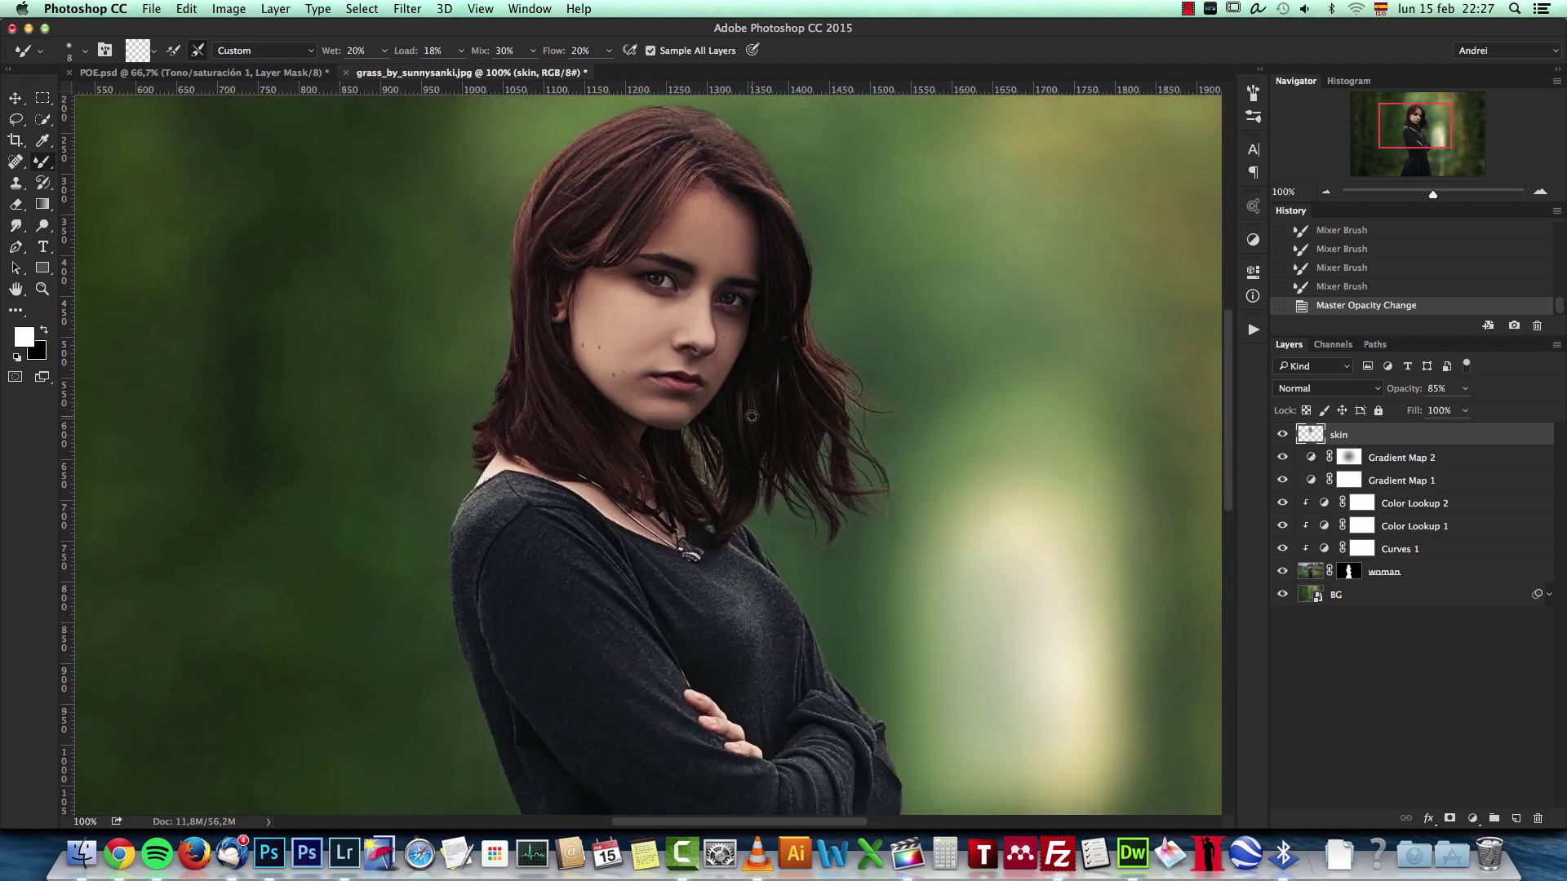
scroll(751, 417, "down", 5)
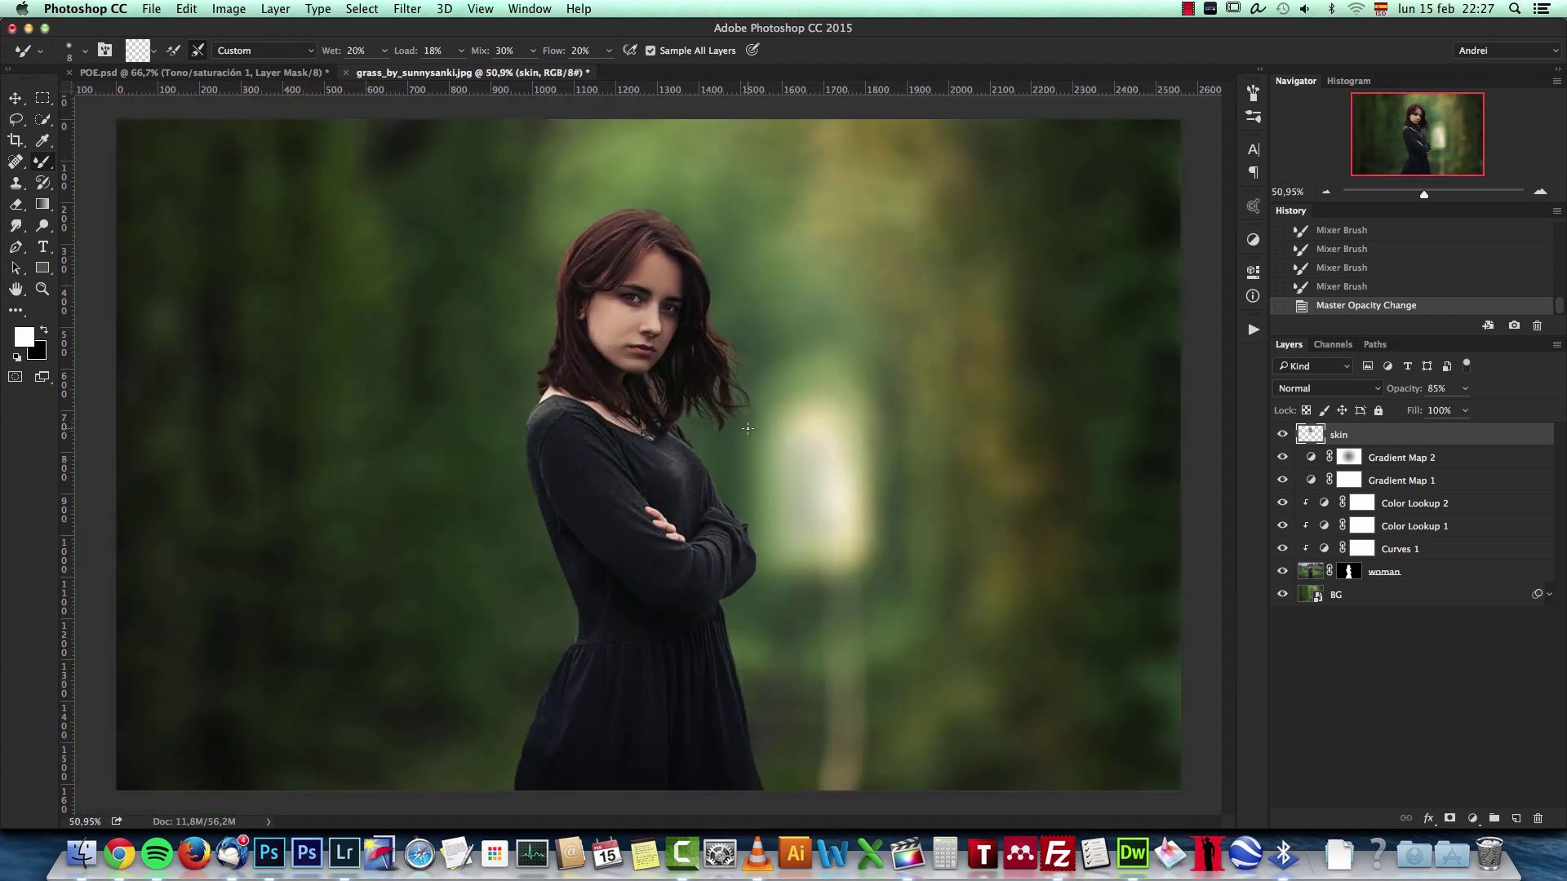
left_click(1515, 818)
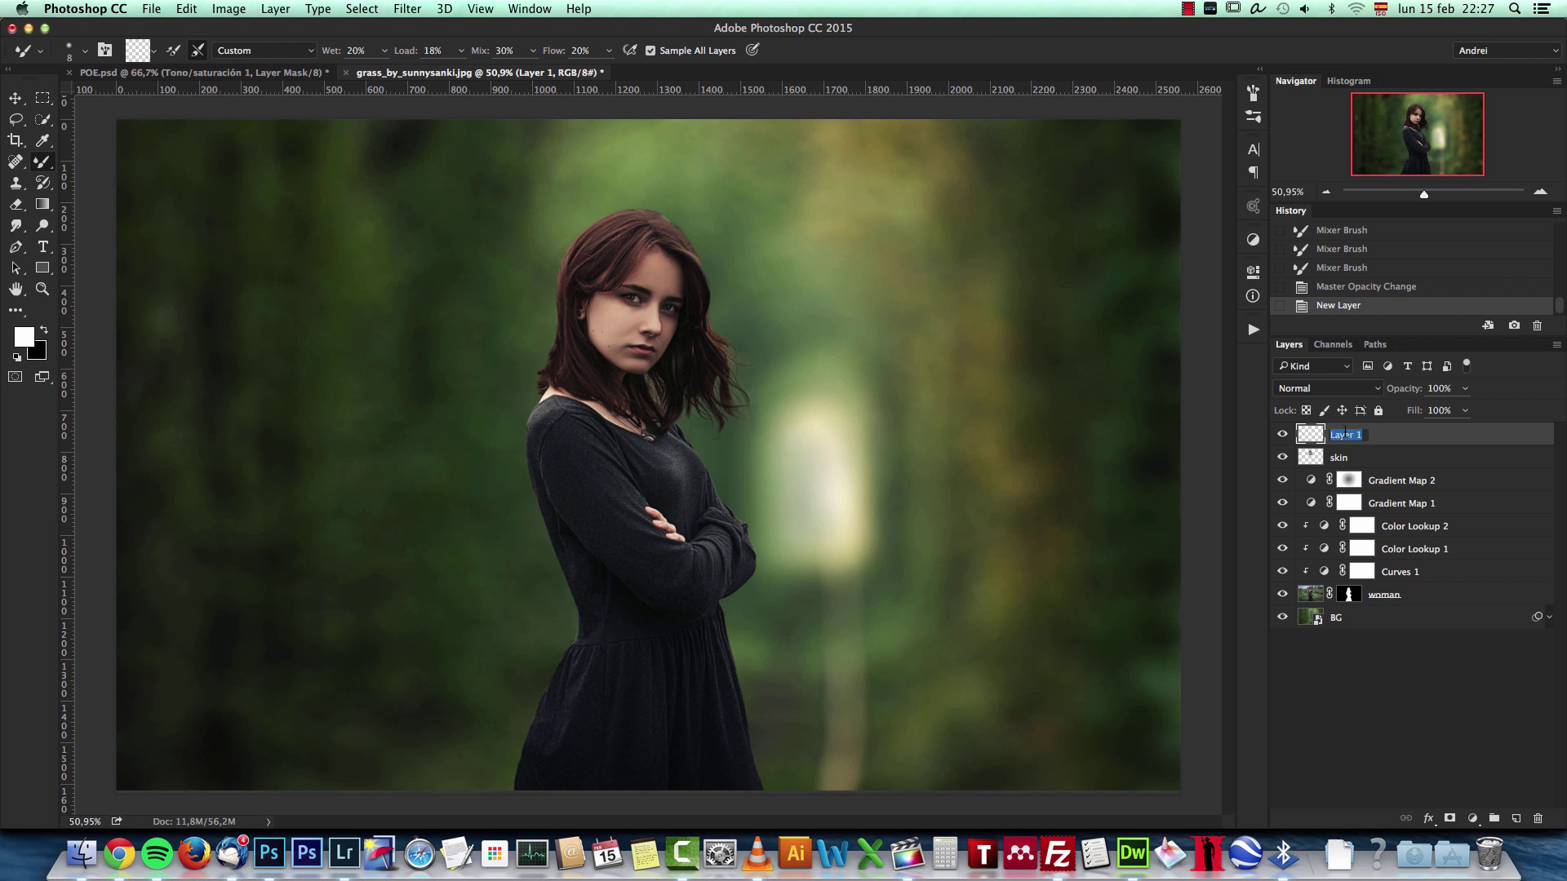
type("1")
key("Return")
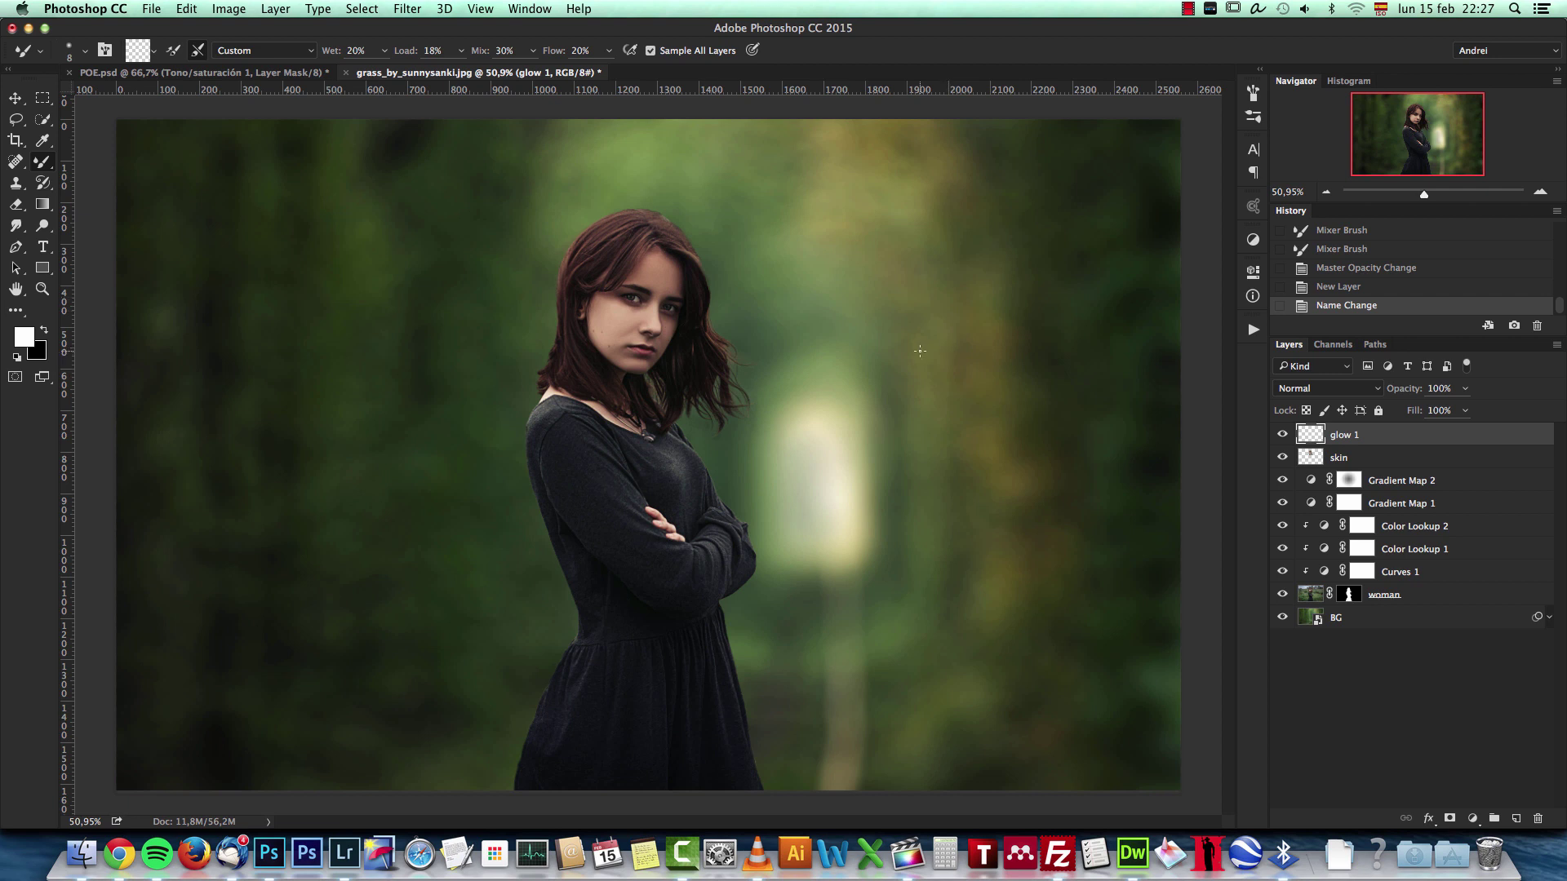
Switch from the Mixer Brush to the standard Brush tool
key("shift+b")
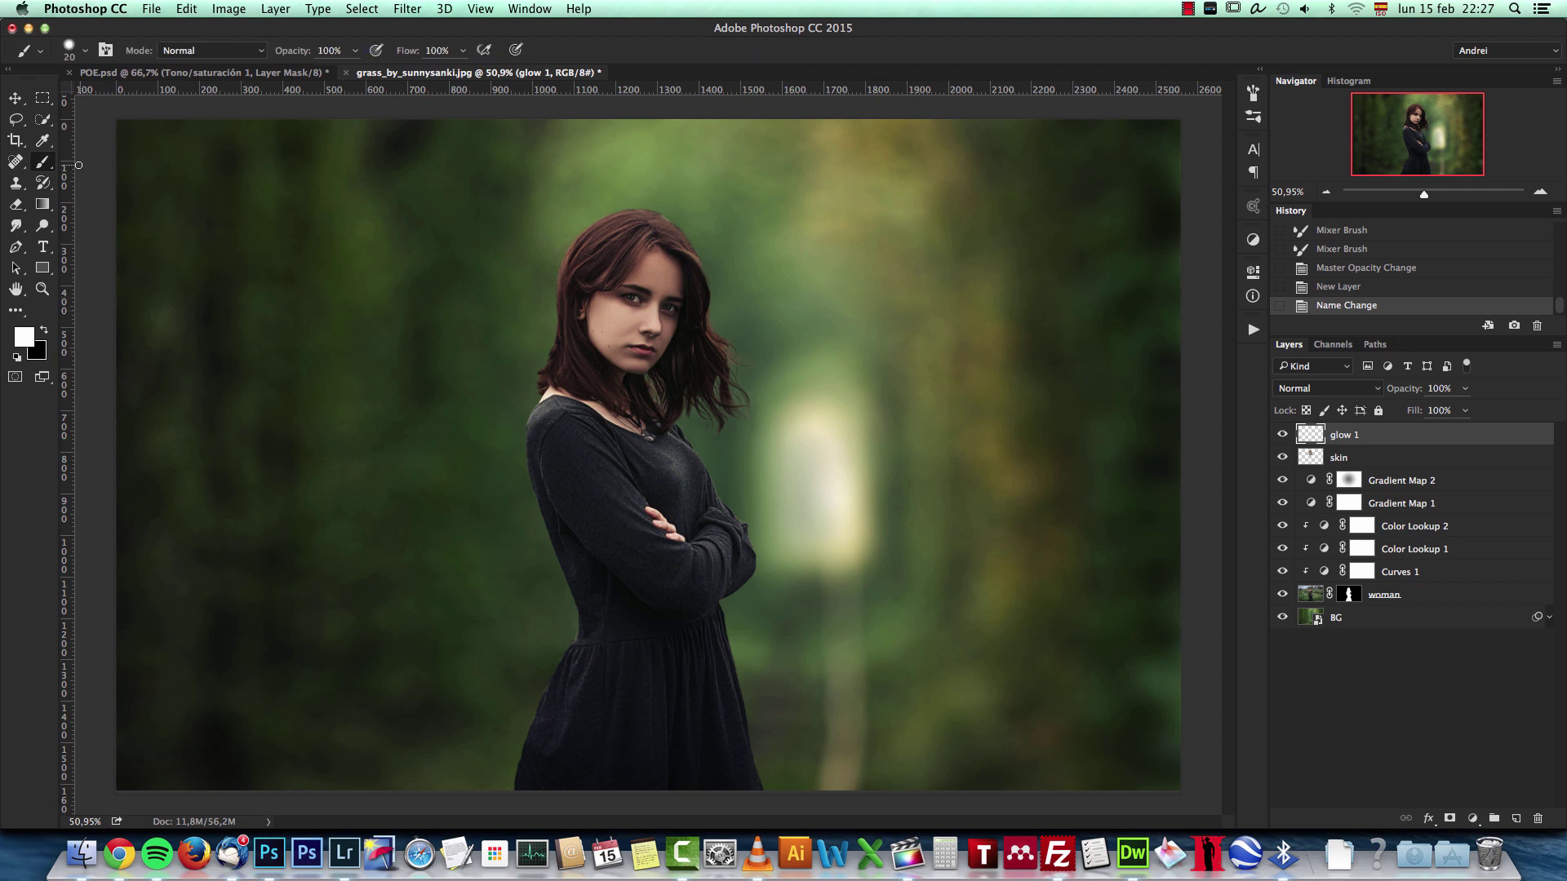
key("shift+b")
key("shift+b")
key("shift+b")
key("shift+b")
key("shift+b")
key("shift+b")
key("shift+b")
key("shift+b")
key("shift+b")
key("shift+b")
key("shift+b")
key("shift+b")
key("shift+b")
key("shift+b")
key("shift+b")
key("shift+b")
Enlarge the soft round brush with 0% hardness to 600 px
right_click(607, 245)
mouse_move(765, 327)
left_mouse_down()
mouse_move(710, 302)
mouse_move(761, 289)
left_mouse_up()
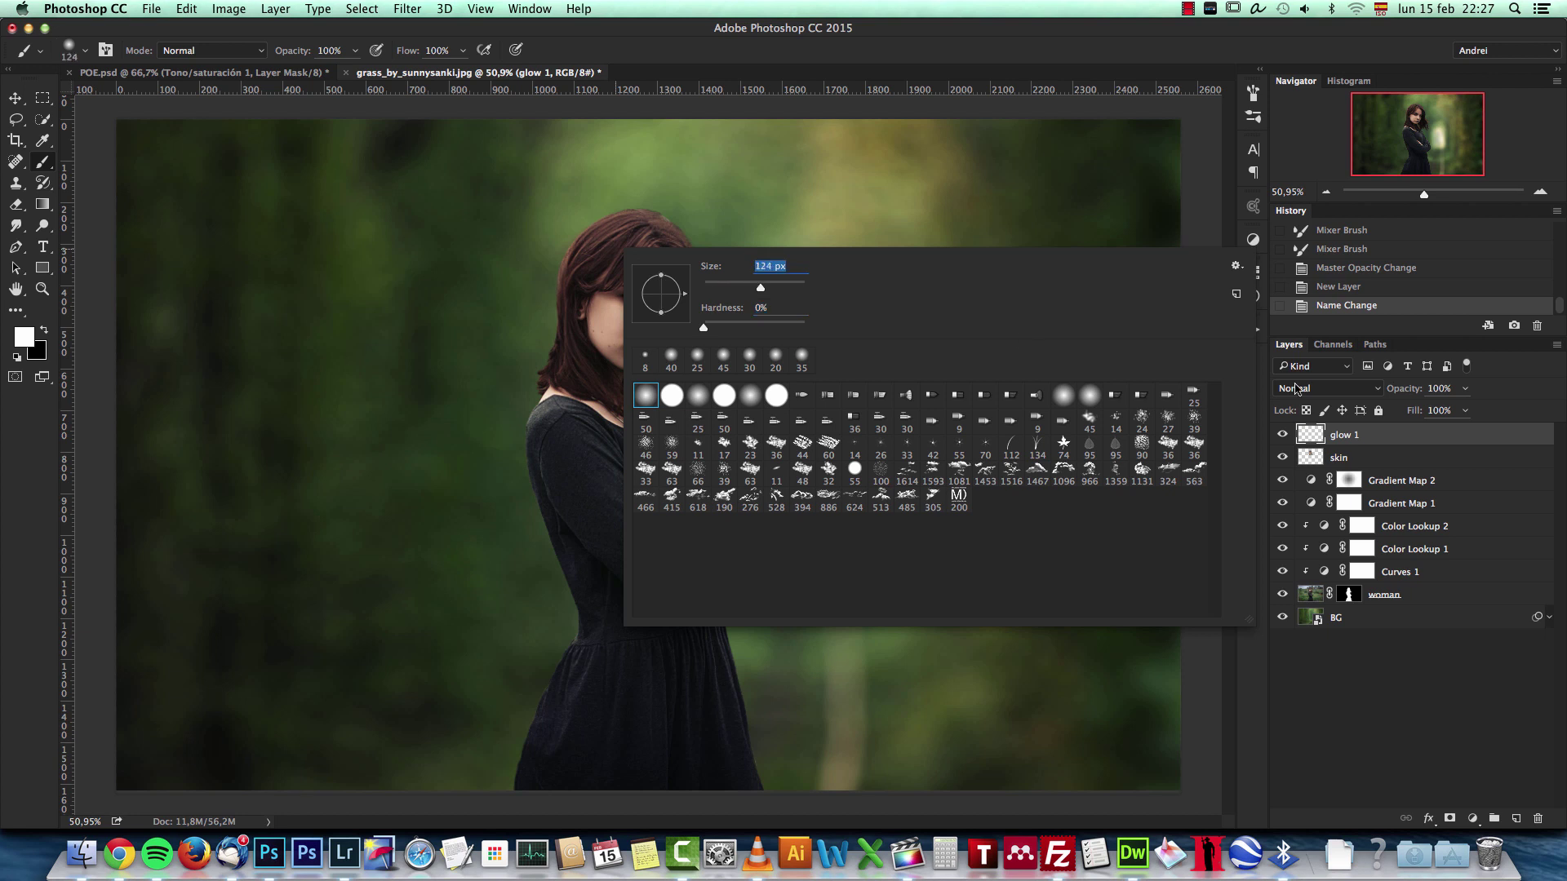
left_click(1359, 448)
key("bracketright")
key("bracketright")
key("bracketright")
key("bracketright")
key("bracketright")
key("bracketright")
key("bracketright")
key("bracketright")
key("bracketright")
key("bracketright")
key("bracketleft")
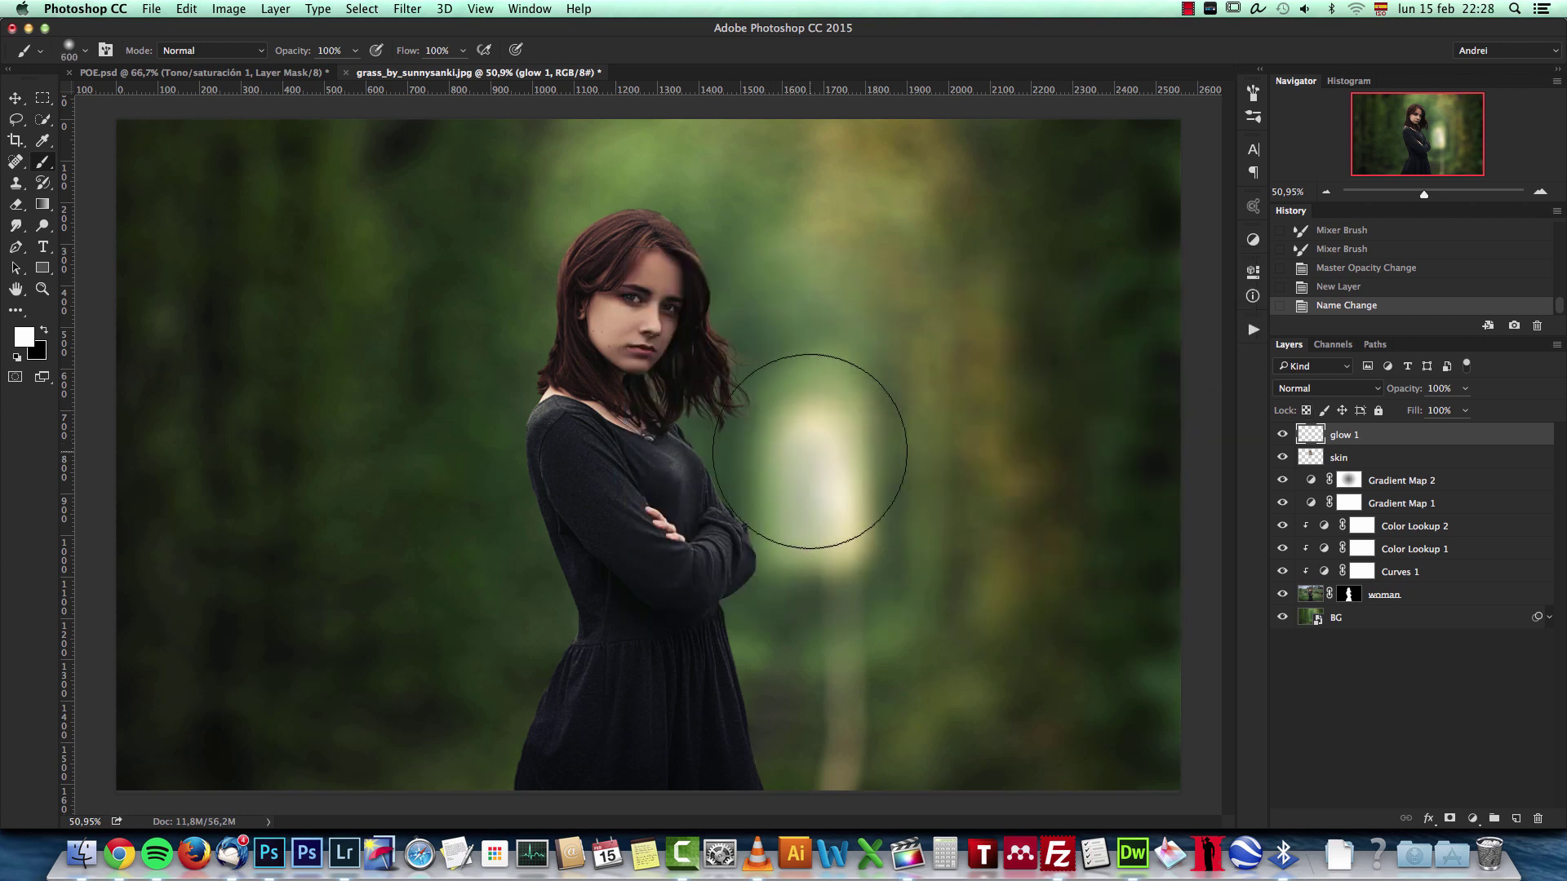
Sample the yellowish foliage in the background and shift the foreground colour to dark brown 3f331a
left_click(977, 381, "alt")
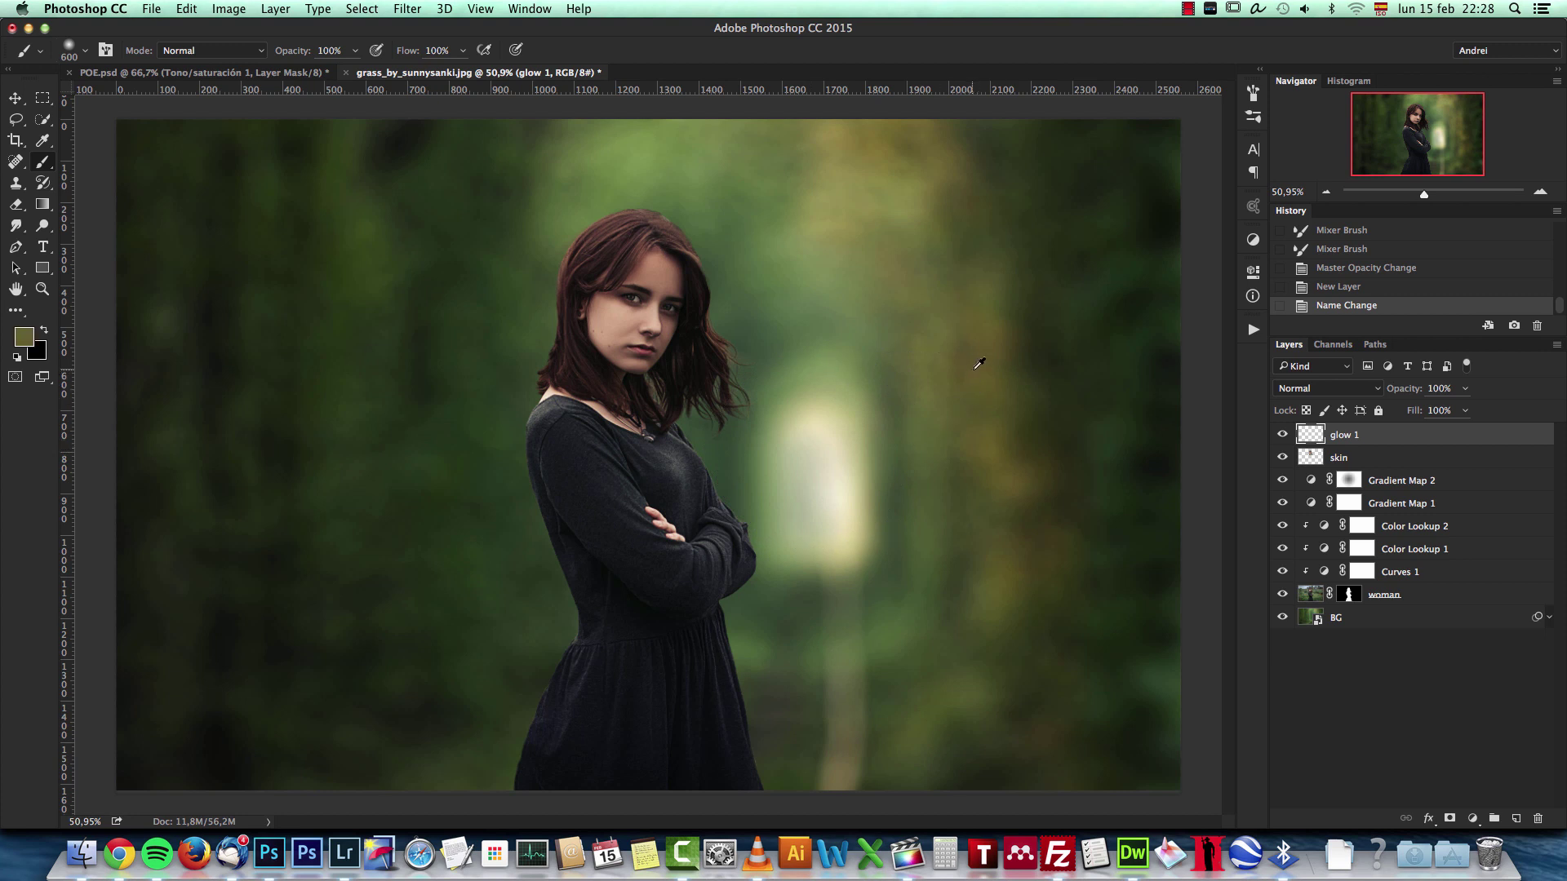
left_click(30, 340)
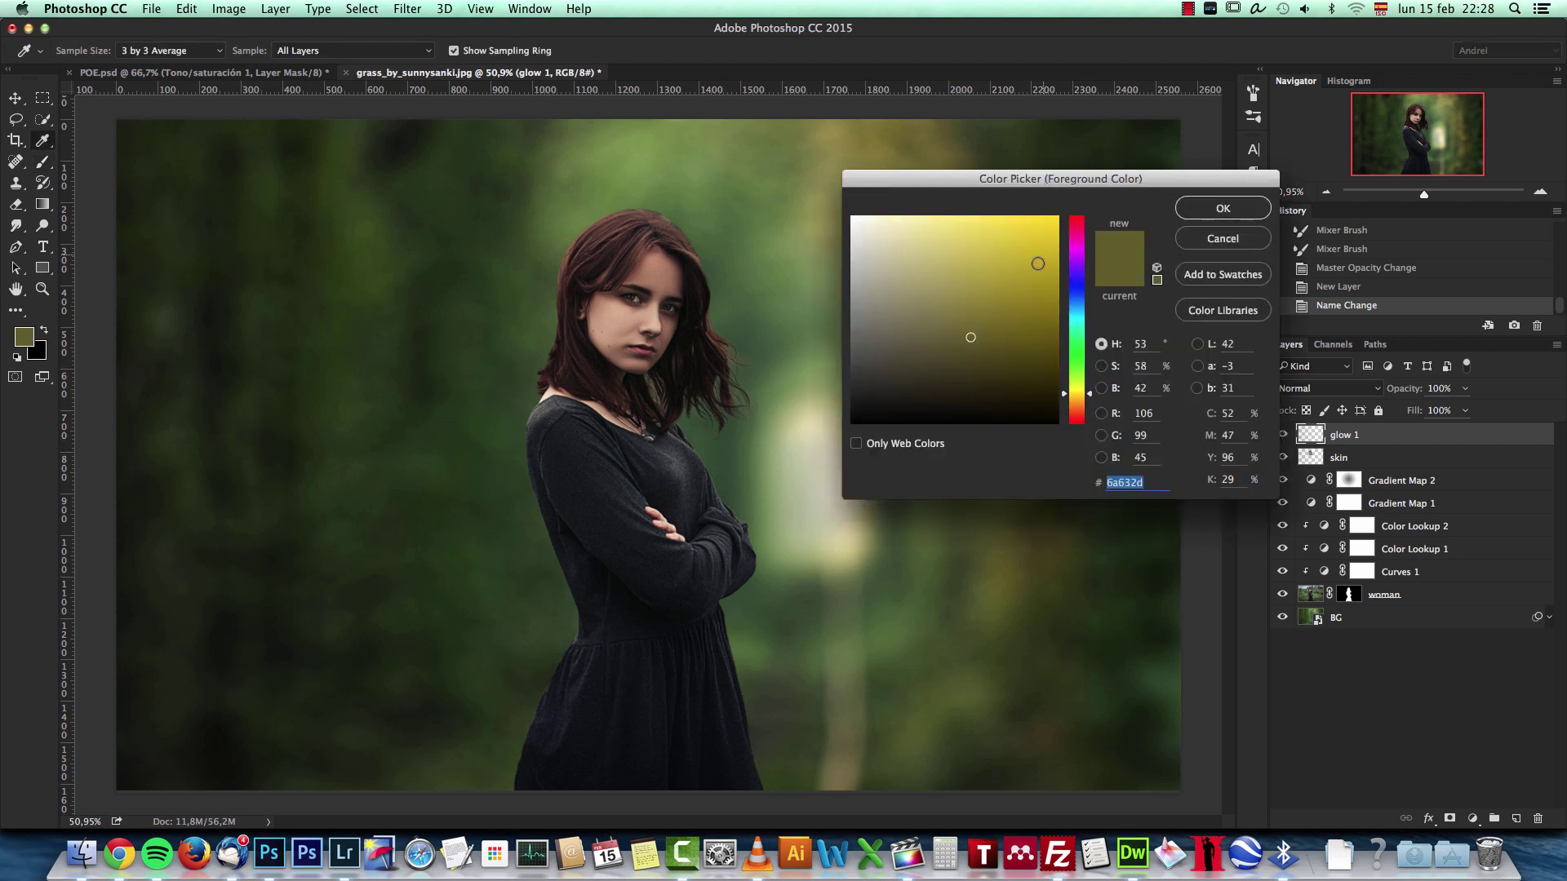
left_click_drag(1083, 407, 1079, 403)
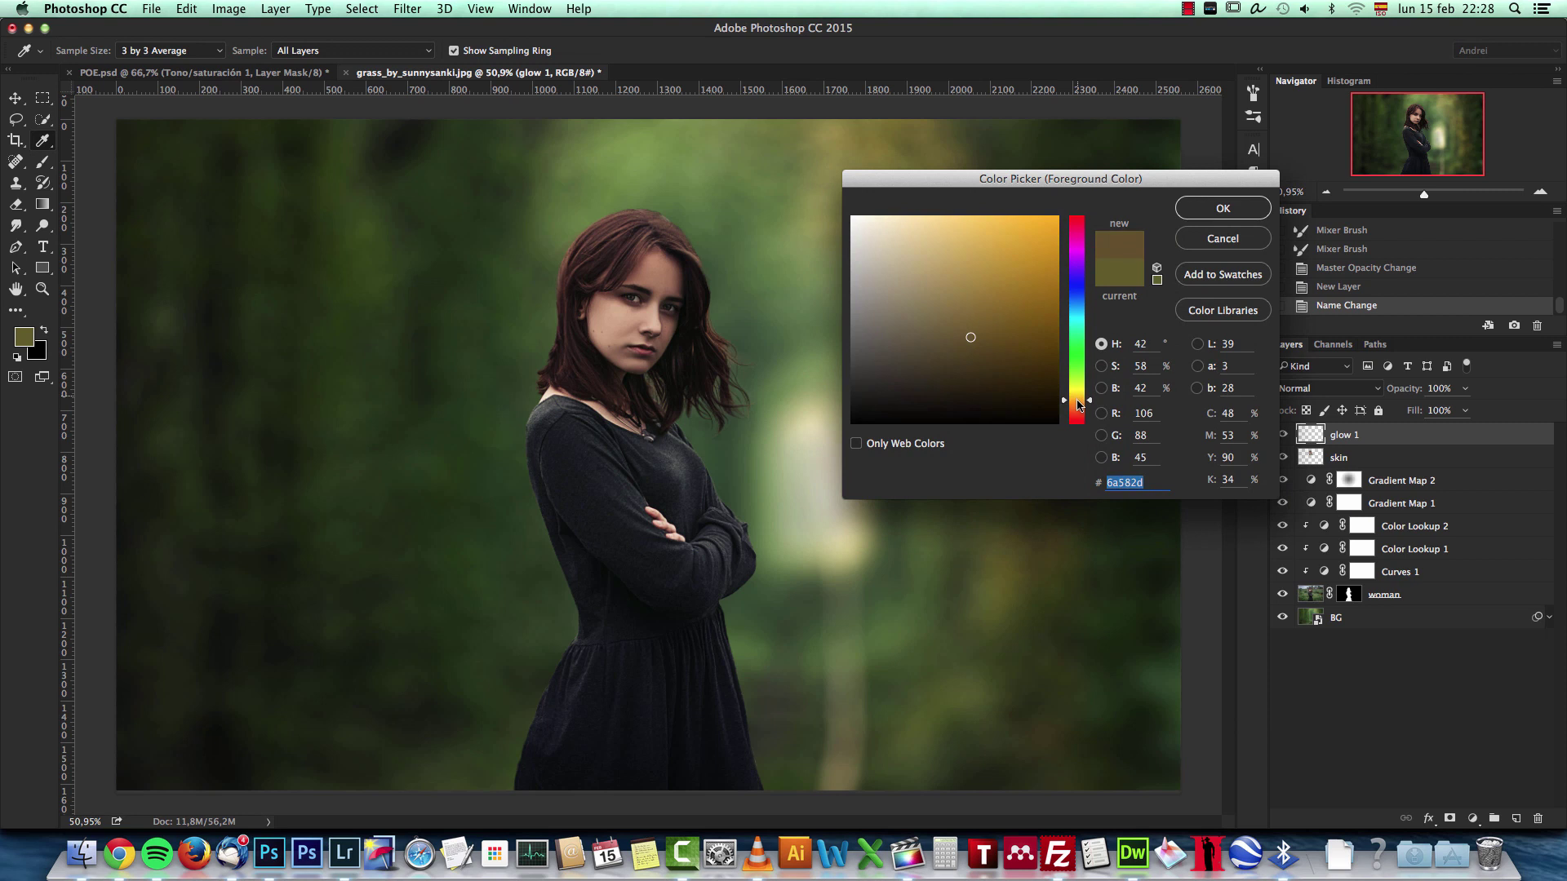
left_click_drag(977, 346, 971, 372)
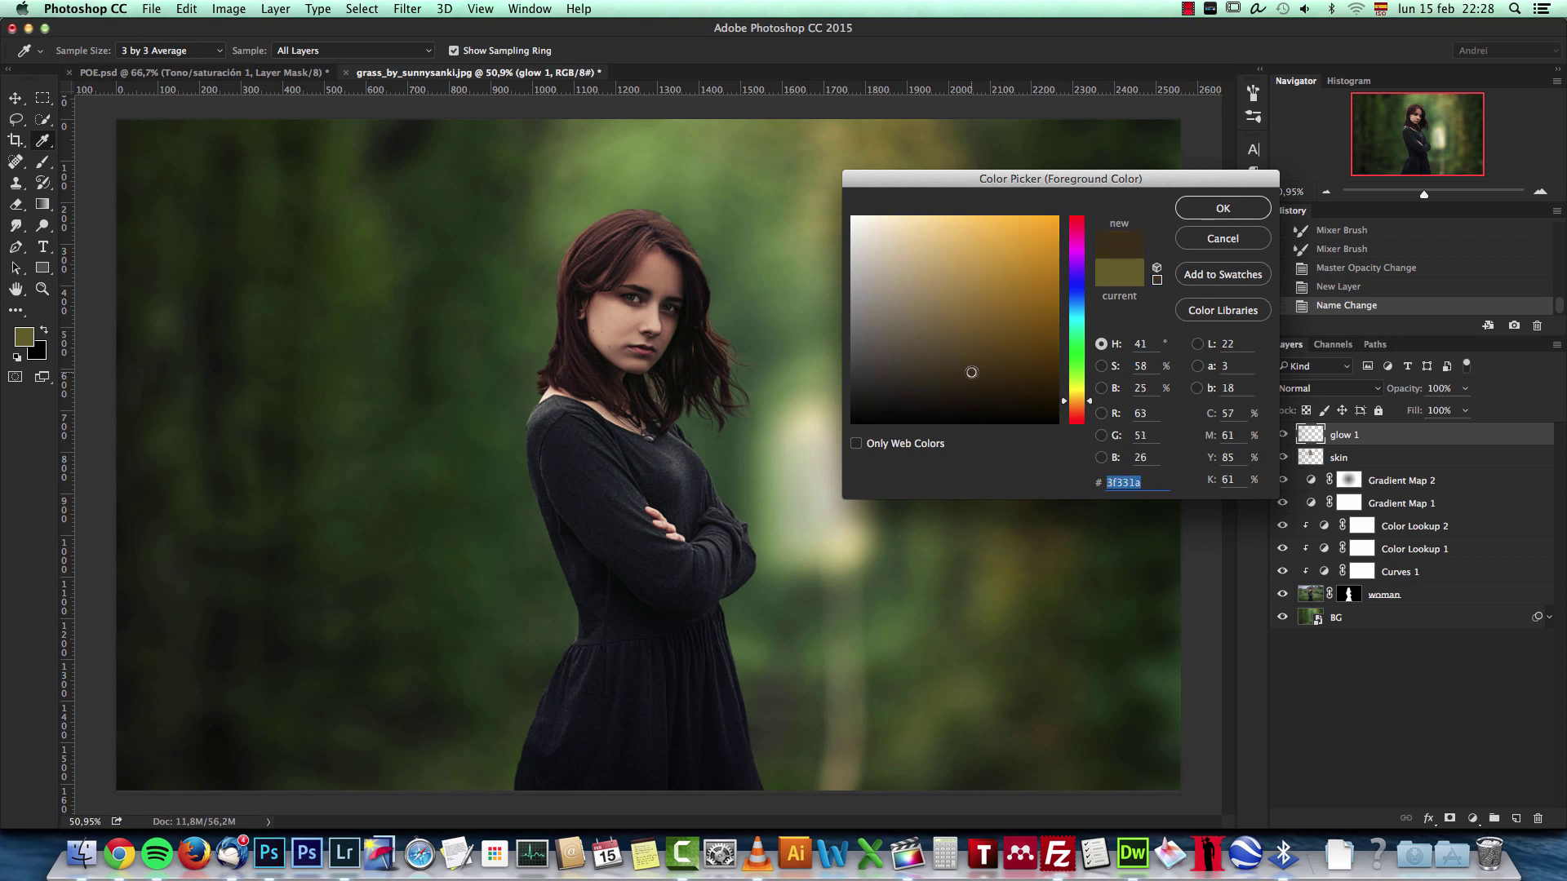
left_click(1220, 209)
key("b")
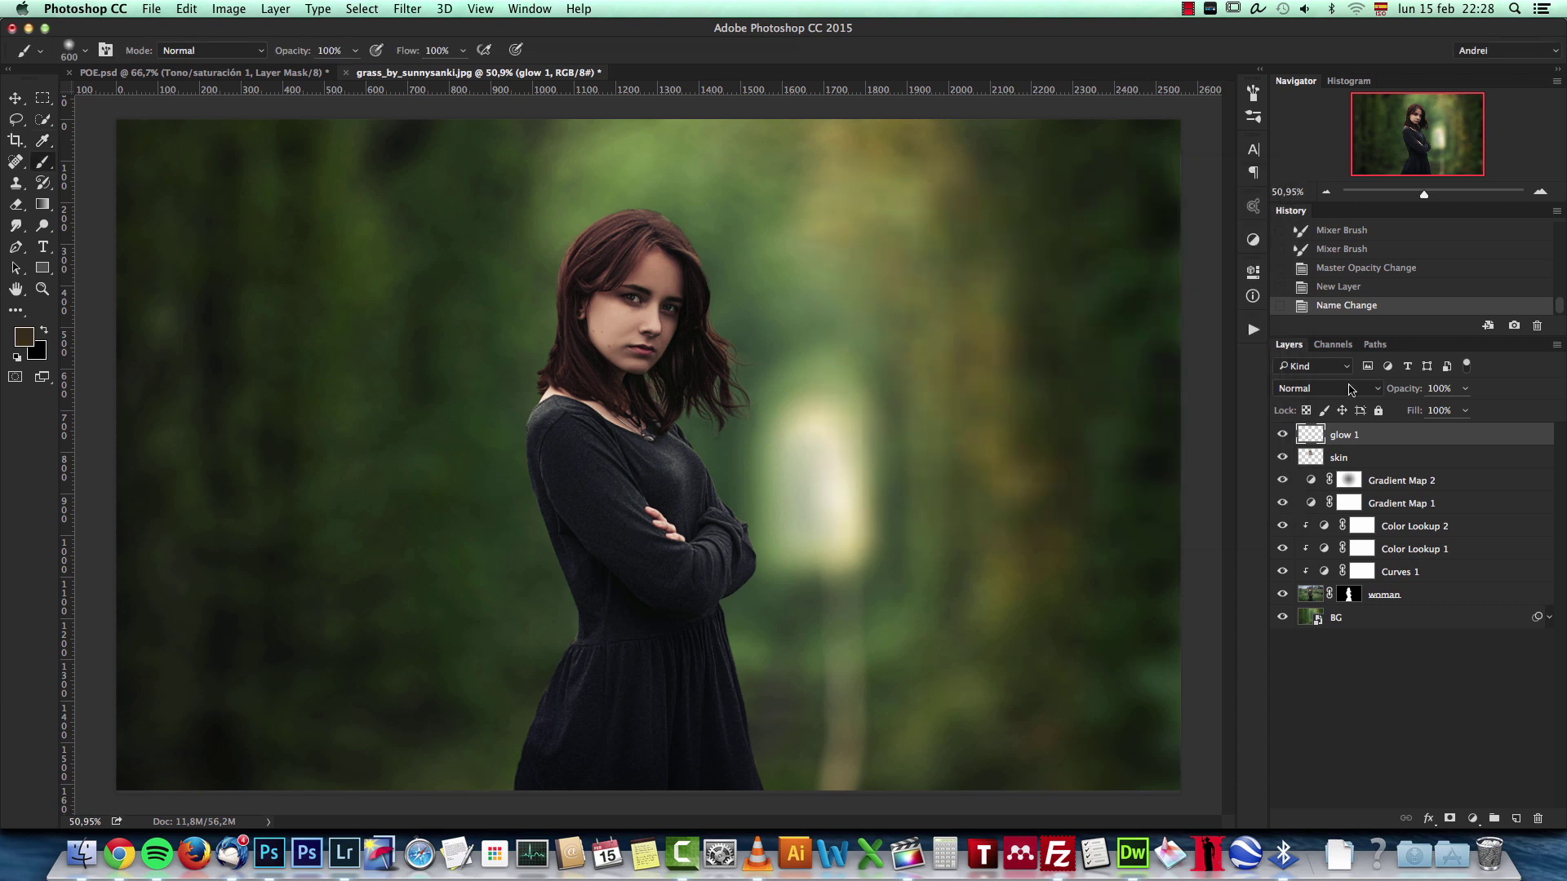
Set the glow 1 layer's blend mode to Screen and adjust the foreground colour to 382e1a
left_click(1339, 387)
left_click(1314, 514)
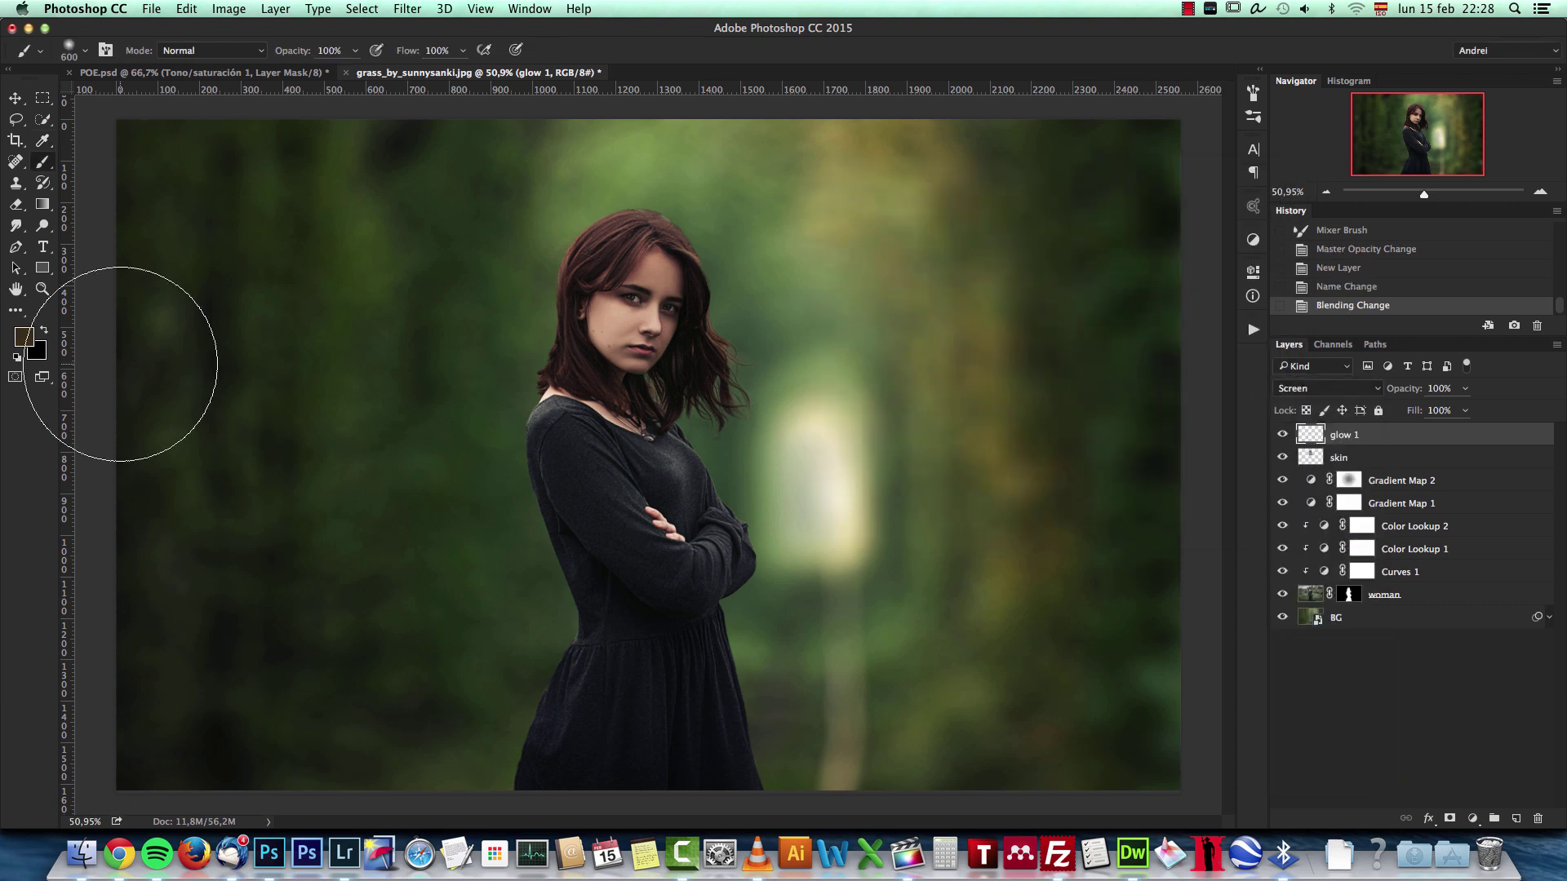
left_click(25, 337)
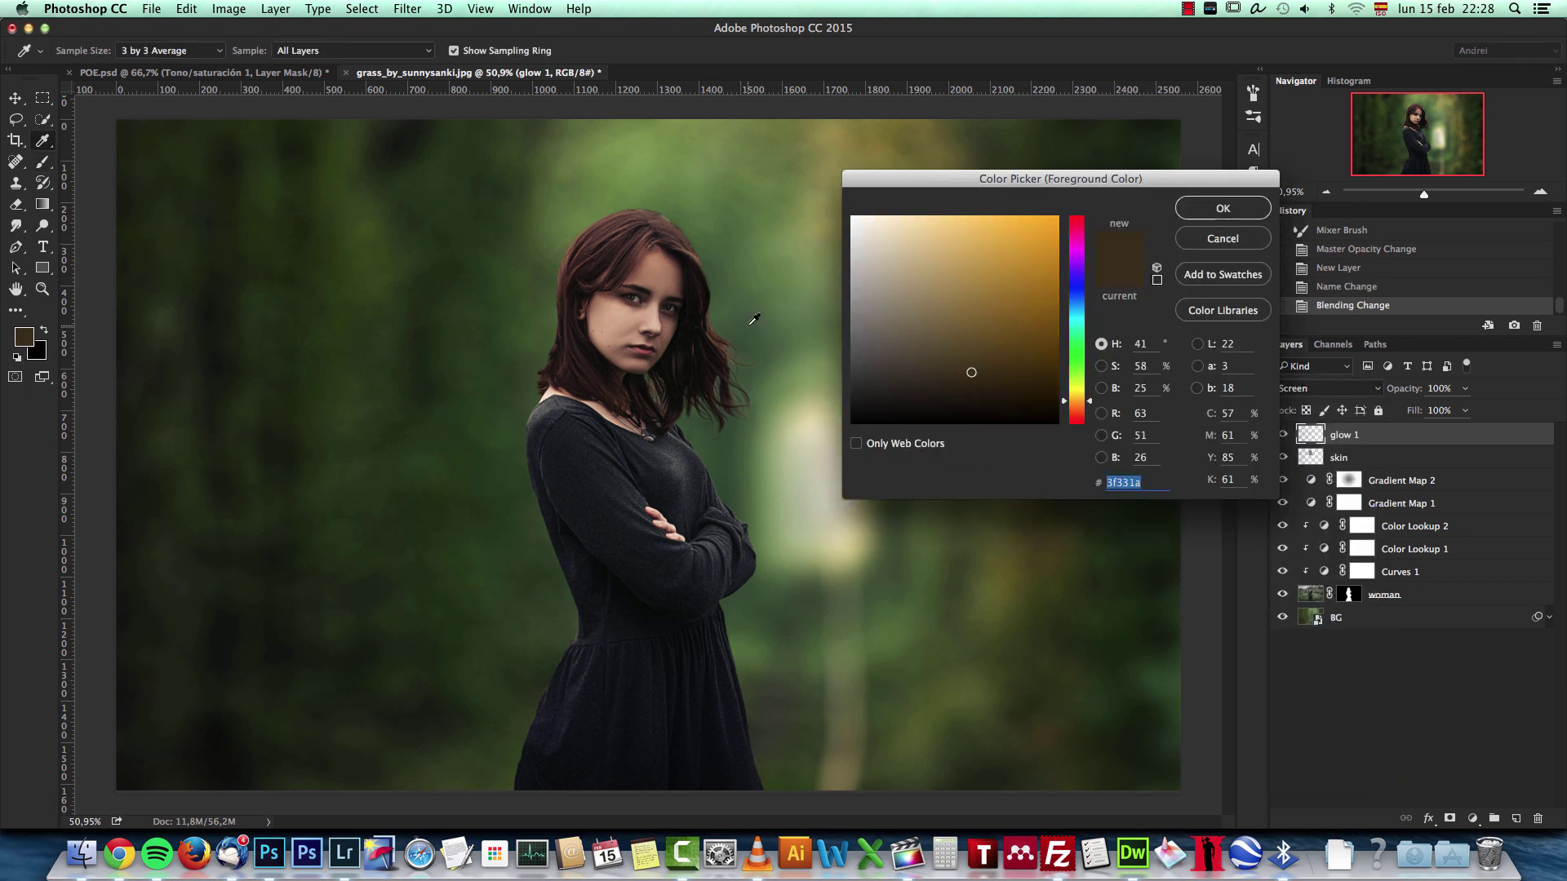
left_click_drag(972, 379, 972, 385)
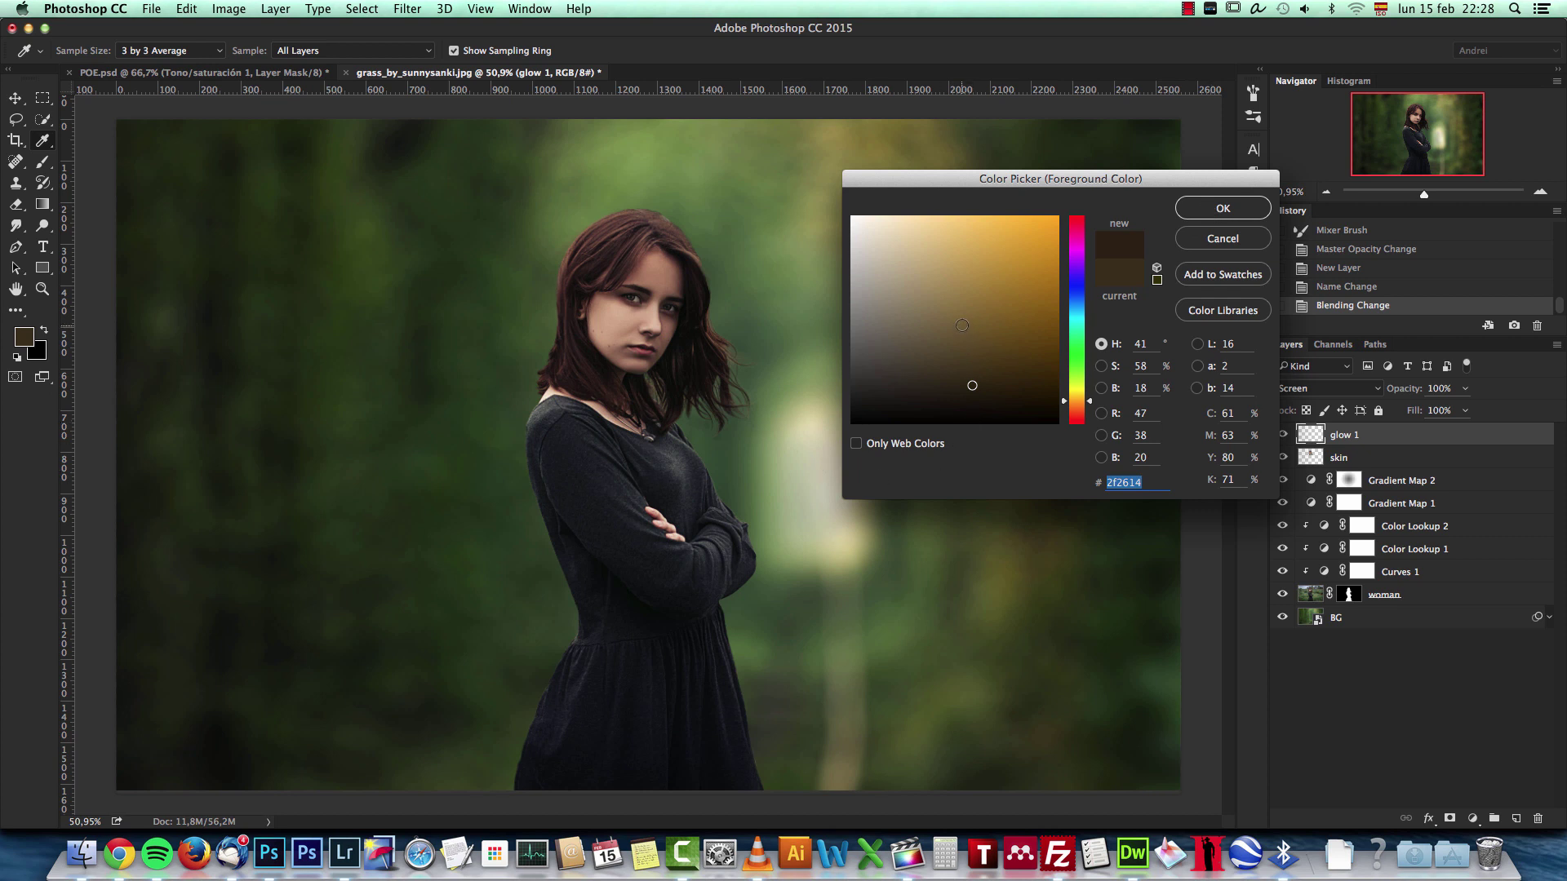
left_click_drag(966, 284, 968, 266)
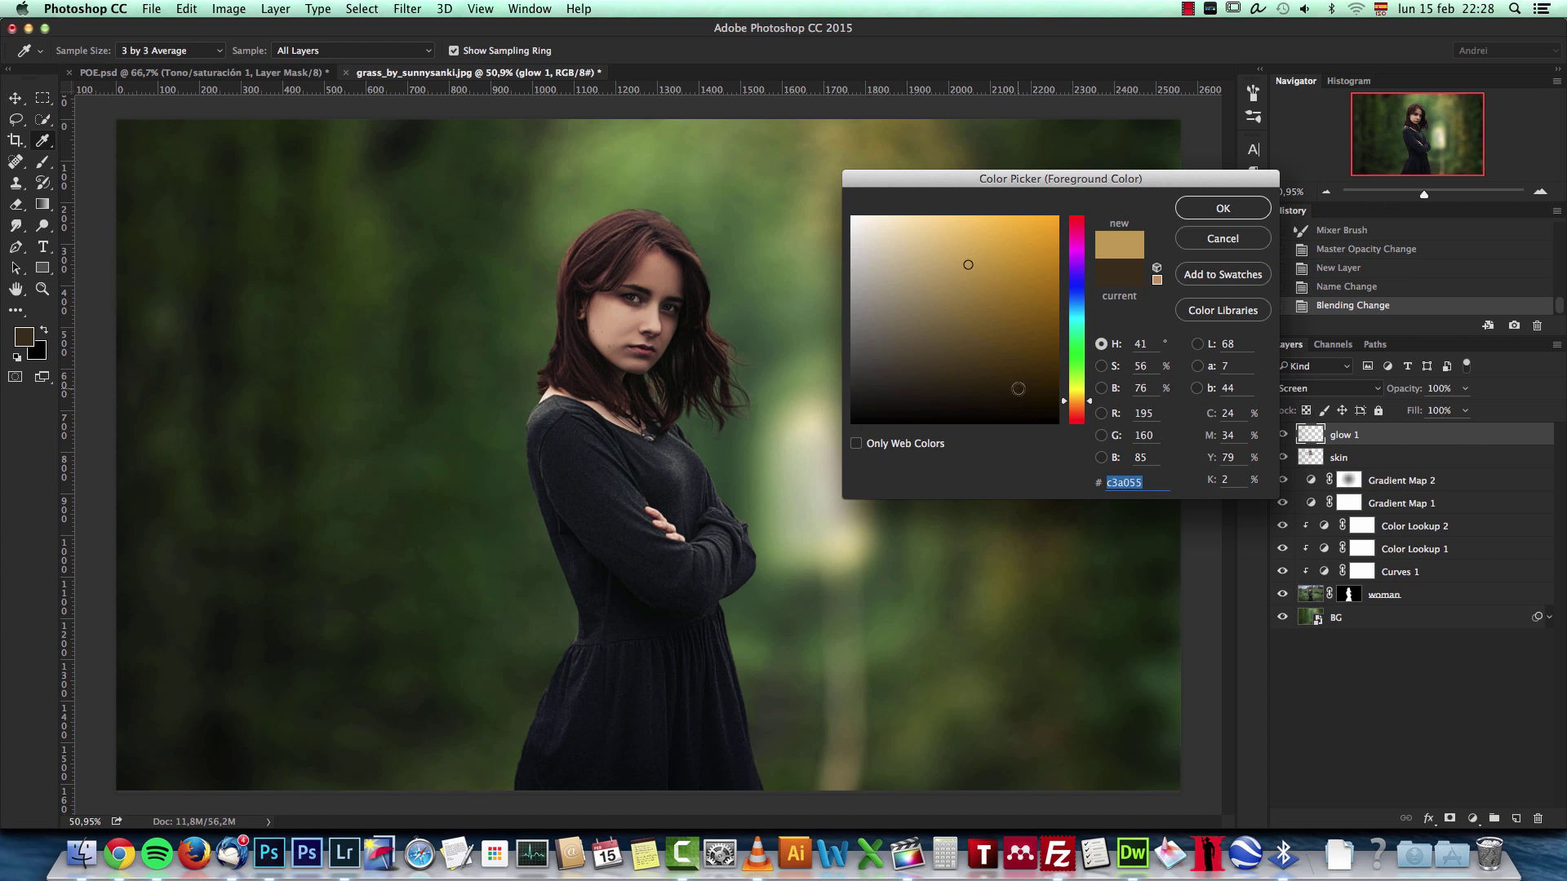
left_click_drag(963, 368, 963, 377)
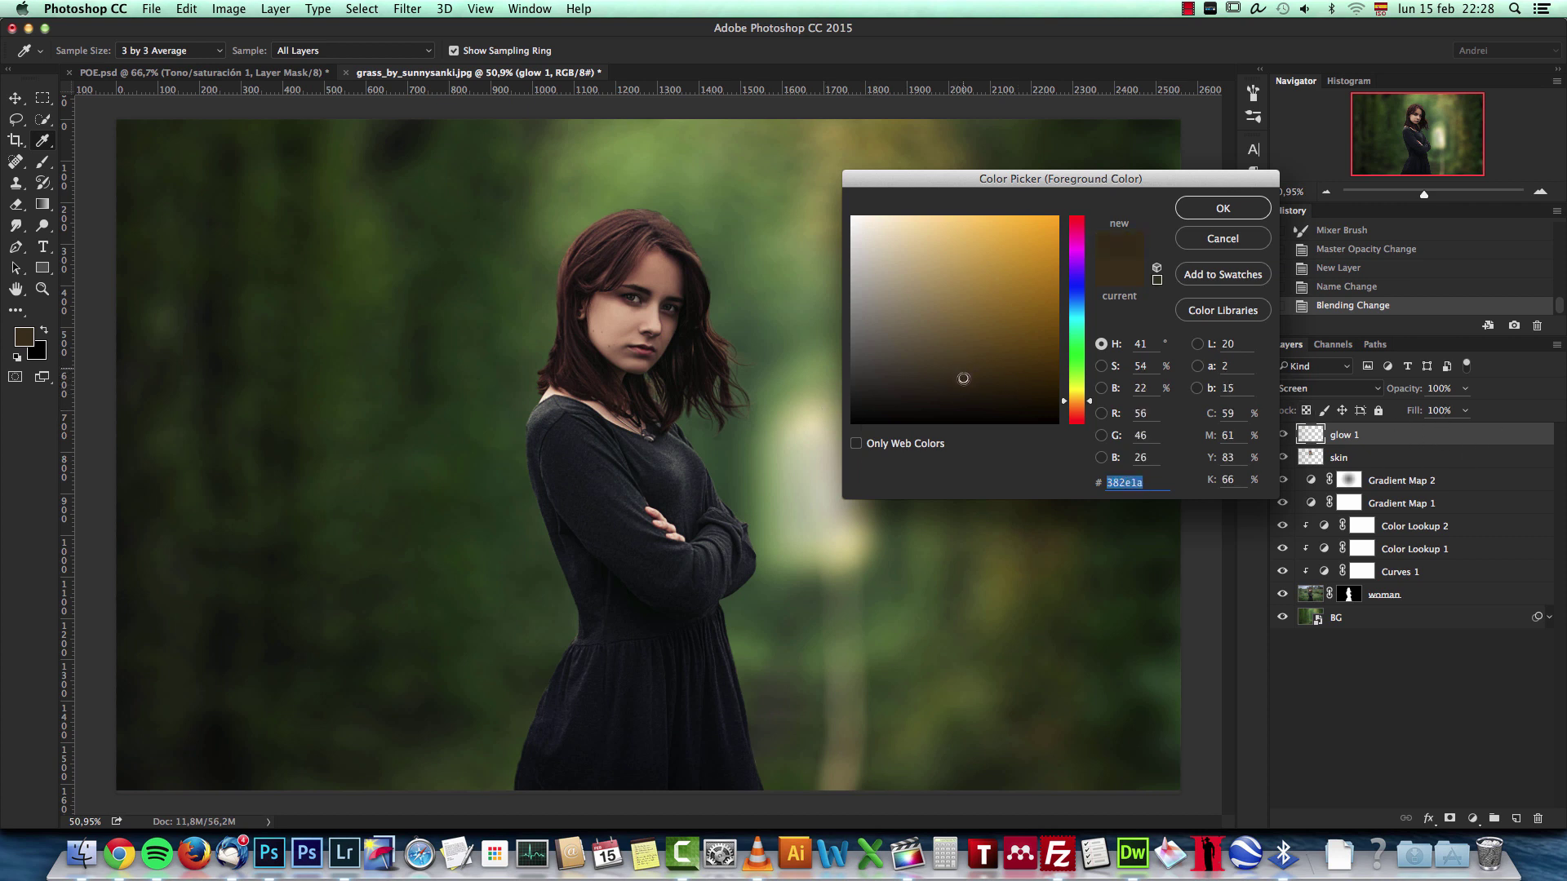
left_click(1215, 210)
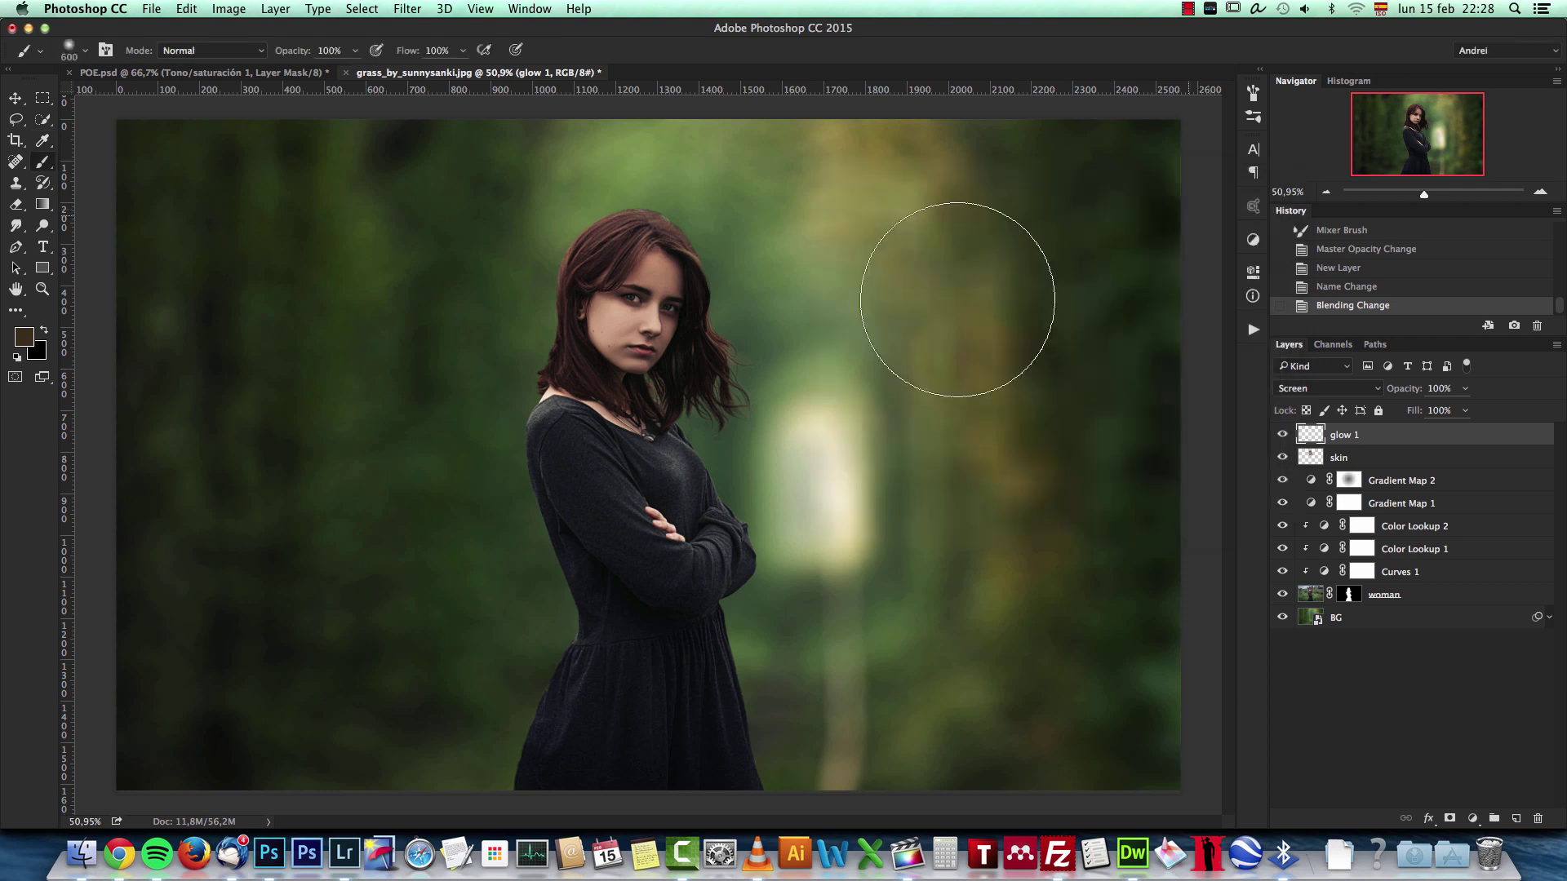
Paint a soft glow over the bright opening in the background and check it against the unpainted state
left_click(805, 456)
key("super+z")
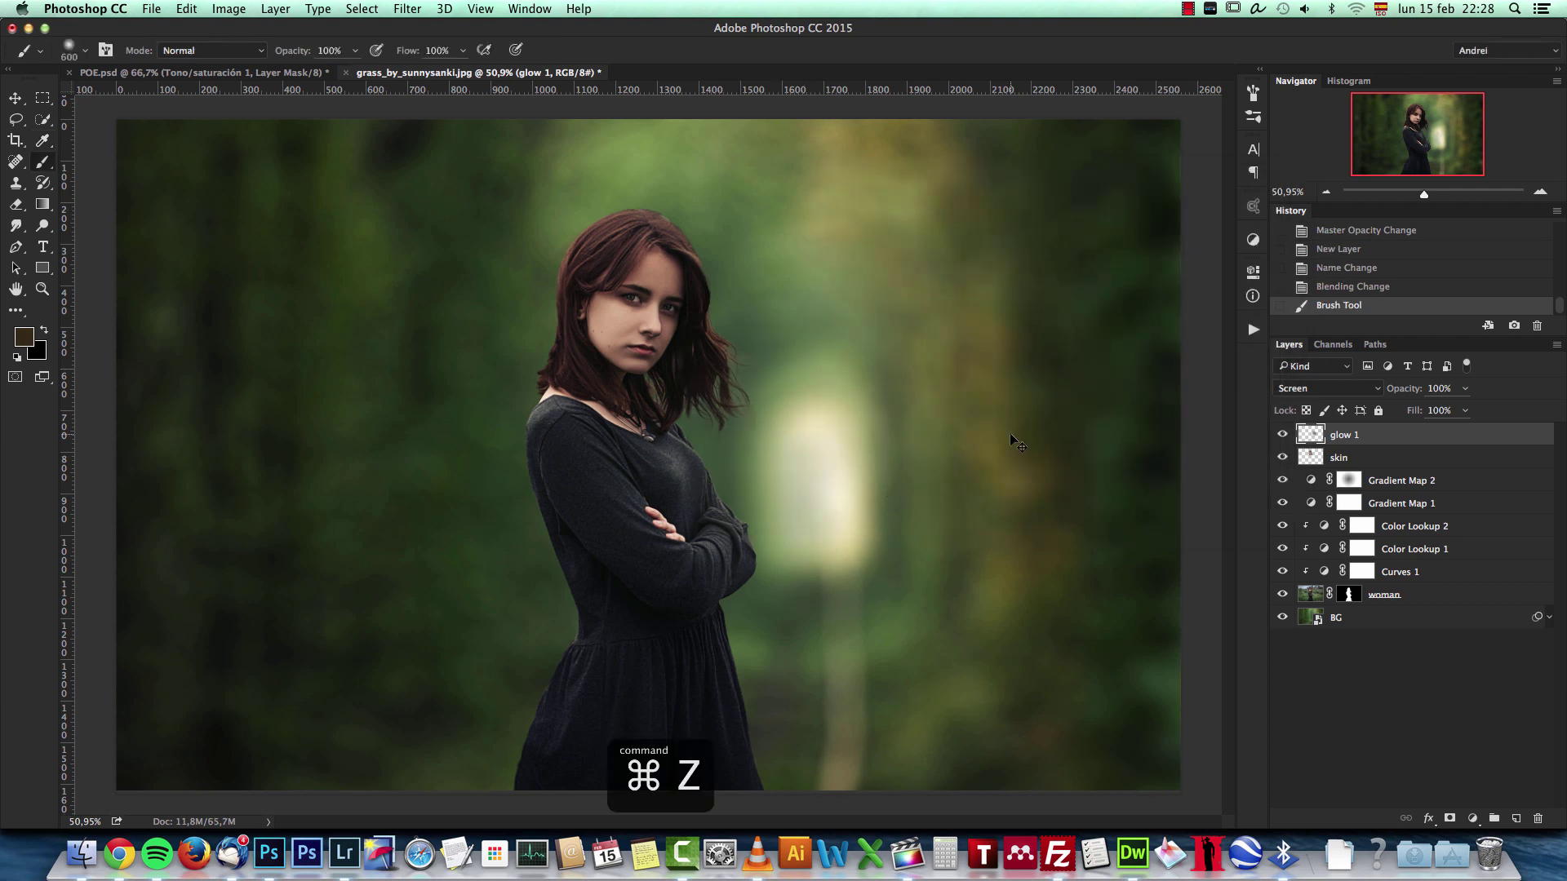
Try a stroke of glow in brown 5d4b24 over the bright background opening, and undo it
left_click(28, 341)
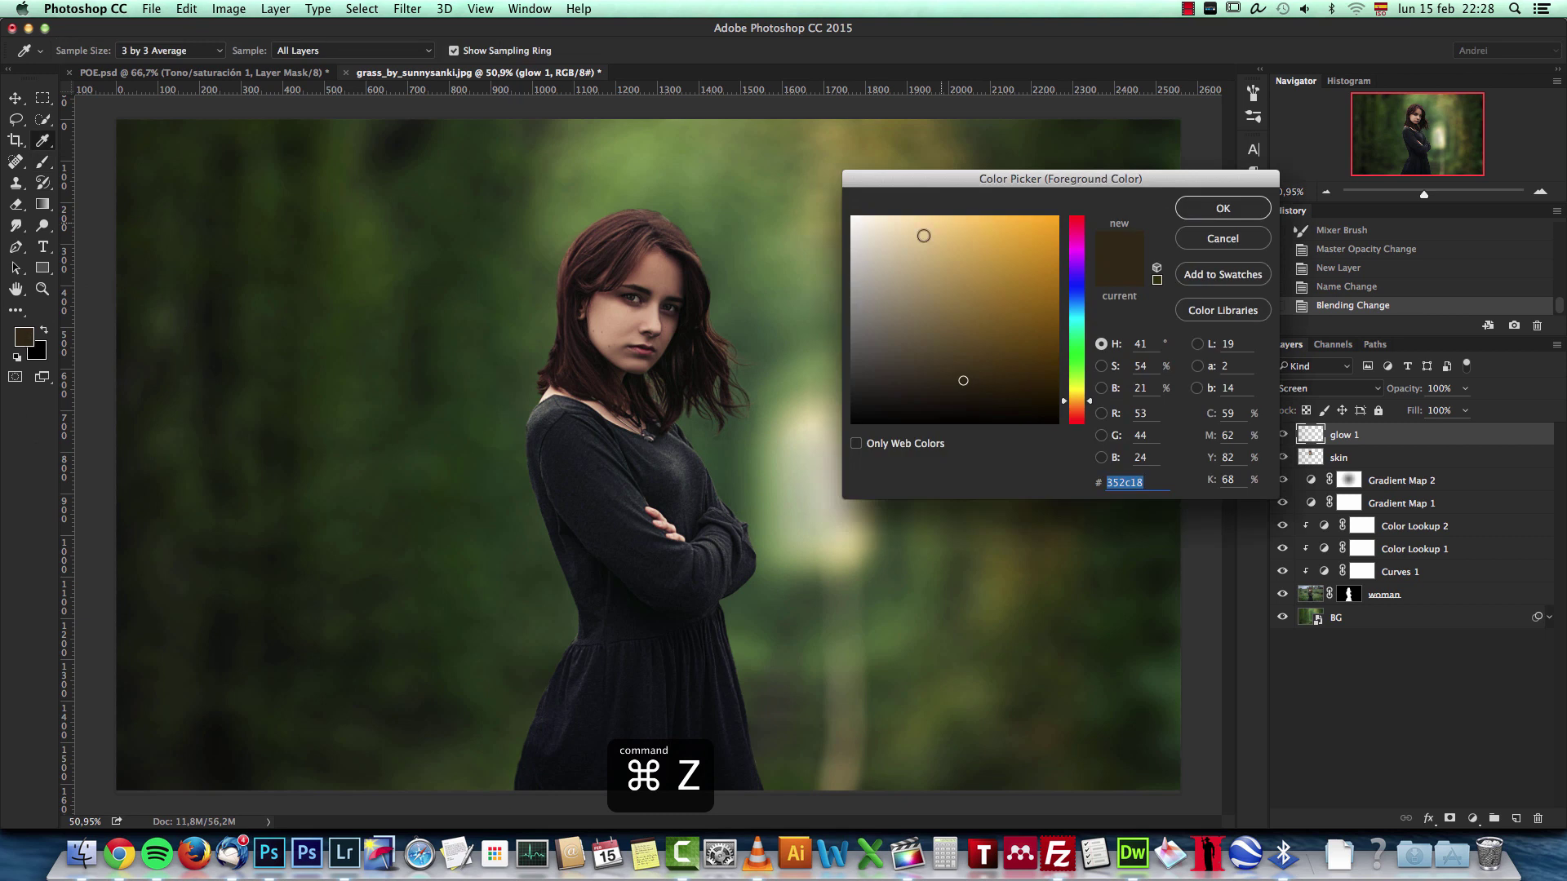
left_click_drag(966, 380, 967, 374)
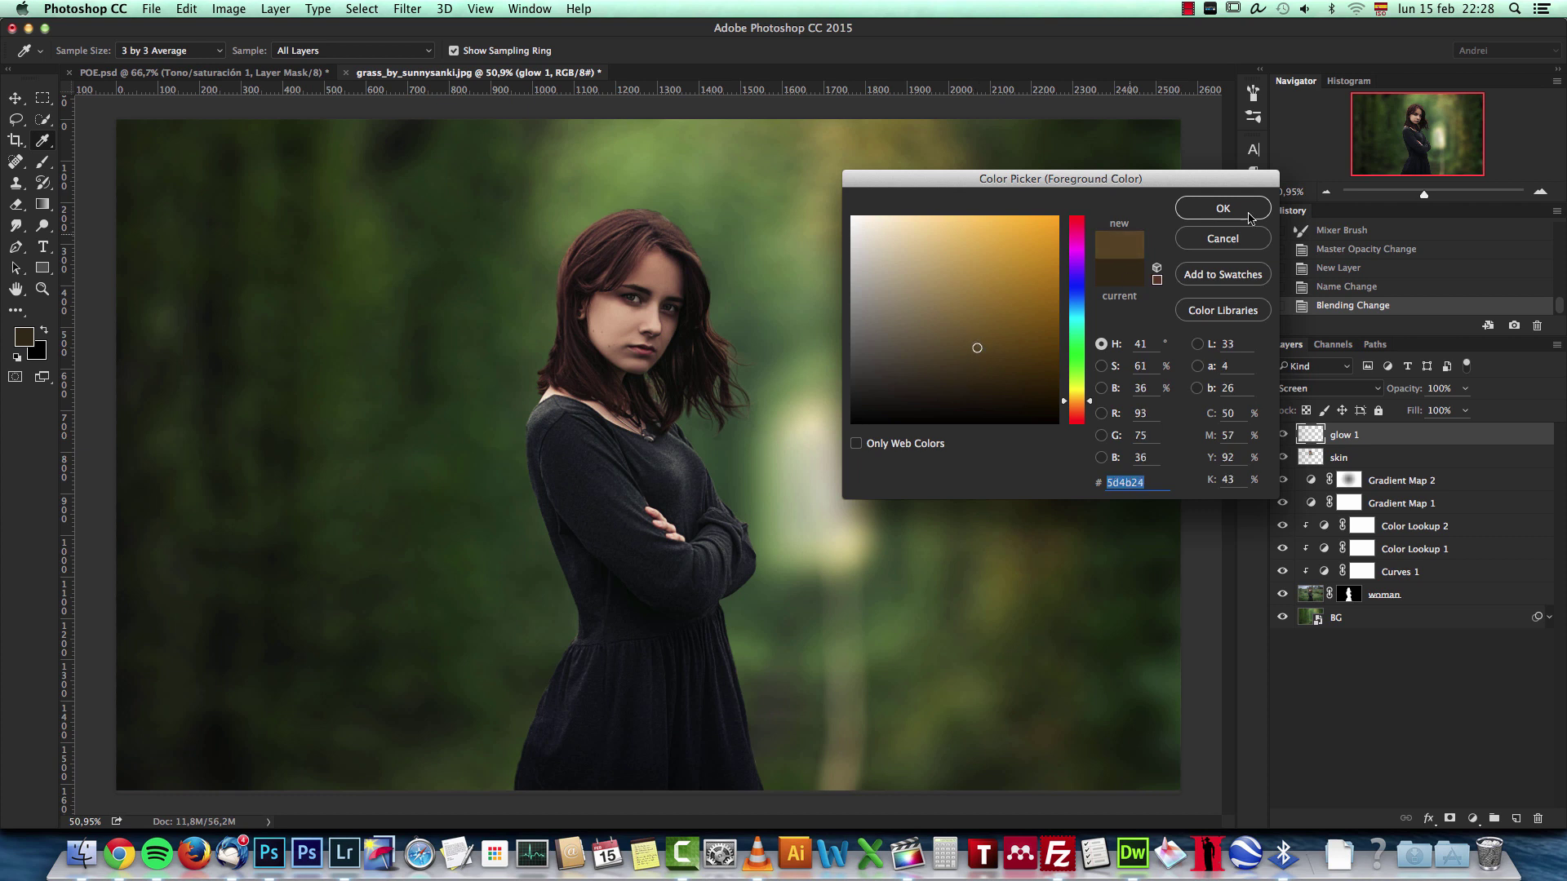
key("Return")
left_click_drag(810, 457, 830, 448)
key("super+z")
Try an 800 px dab of glow in golden brown 856622 over the bright background opening, and undo it
key("bracketright")
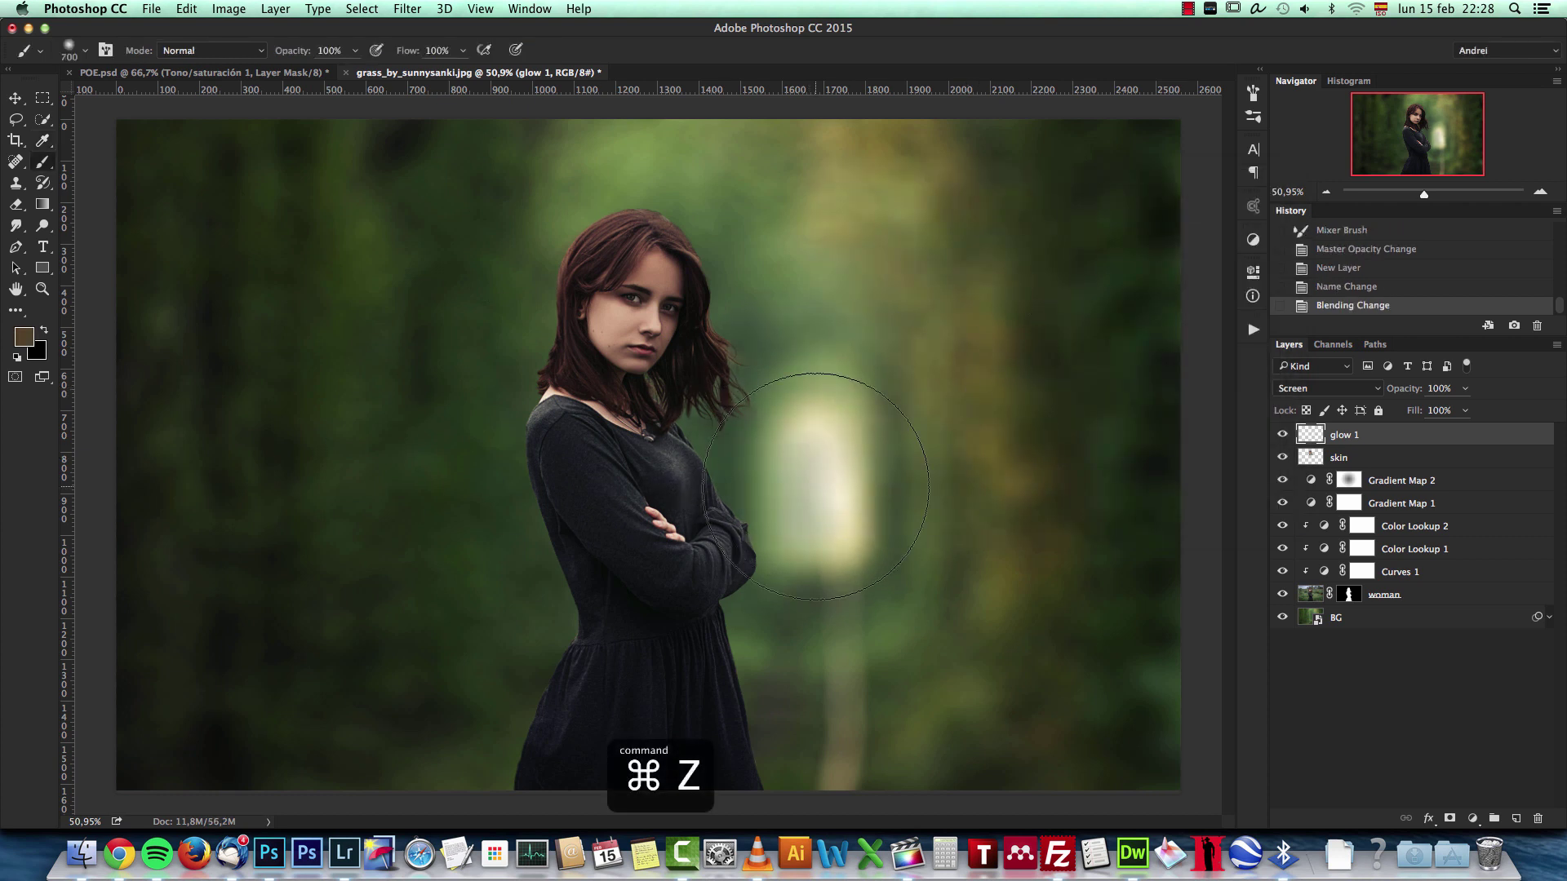
left_click(23, 335)
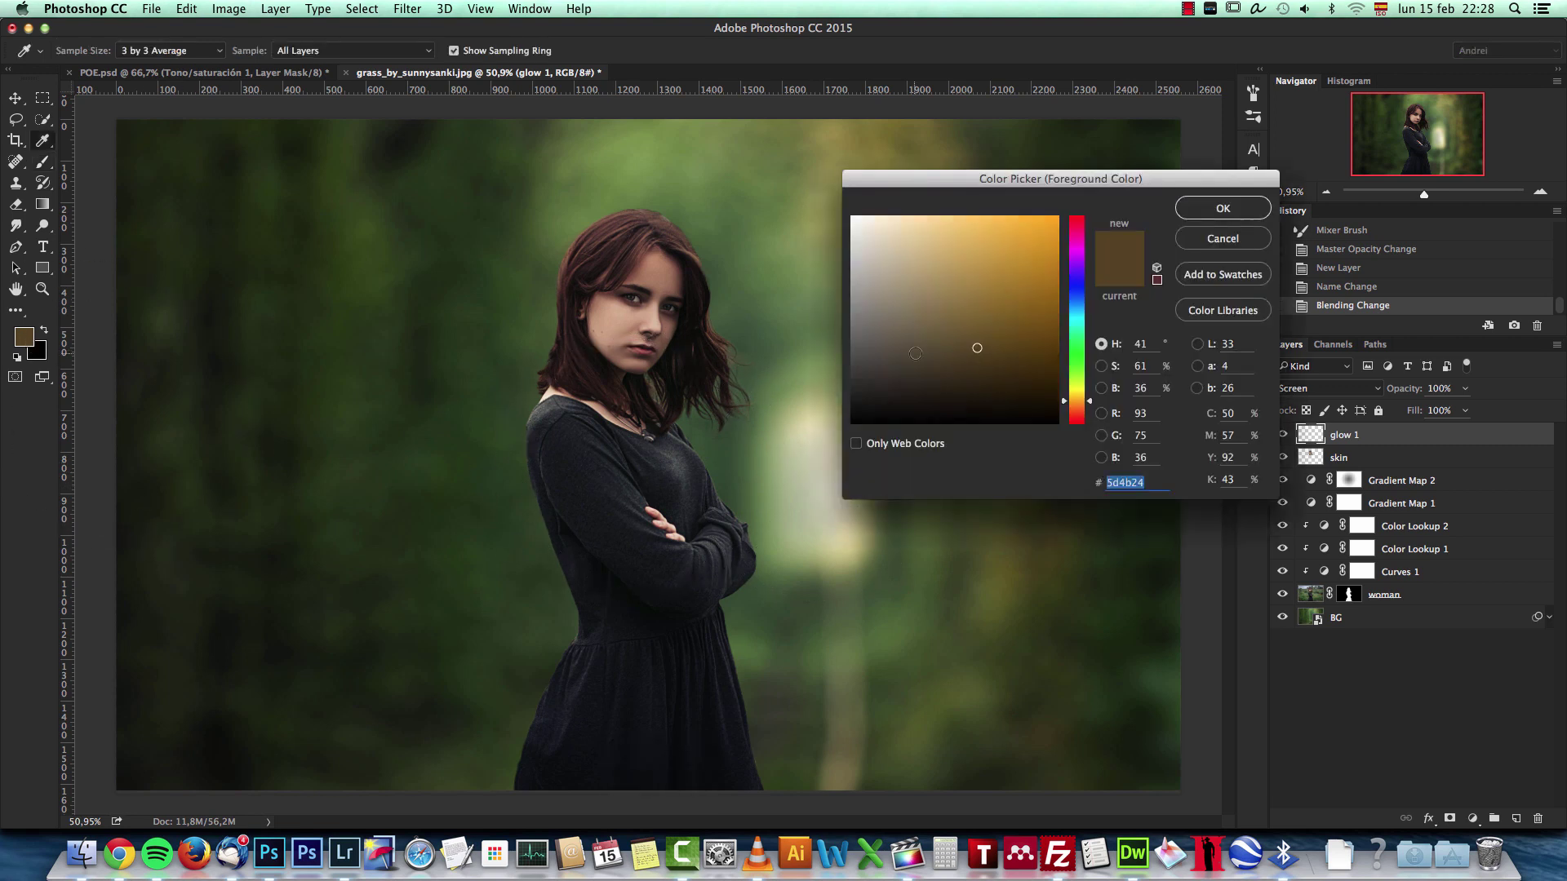
left_click_drag(994, 331, 1004, 316)
left_click(1244, 206)
left_click(779, 455)
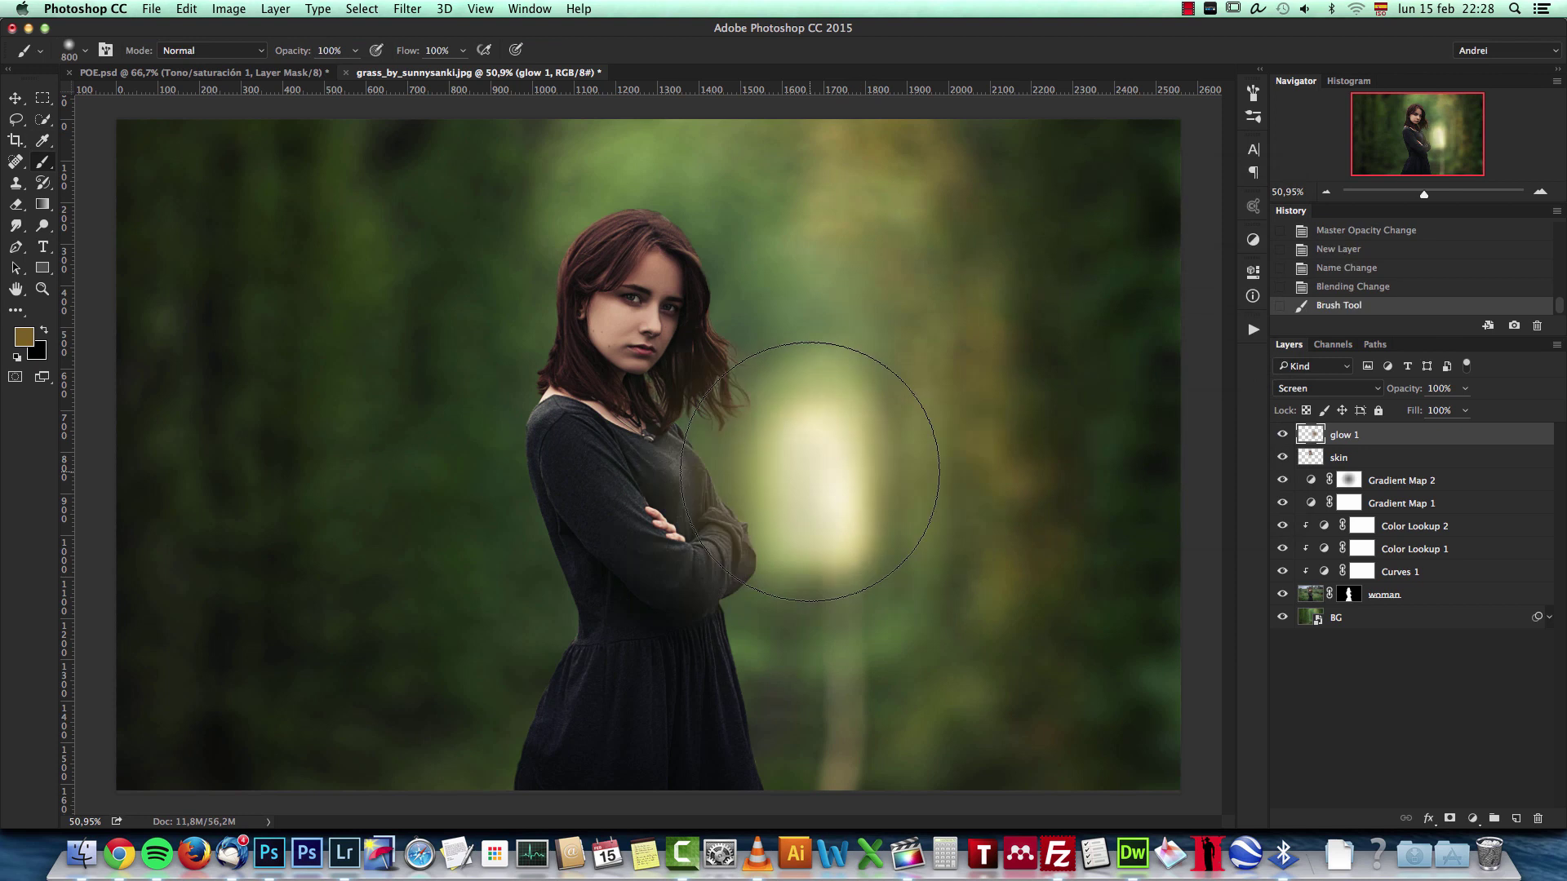
key("super+z")
Try a dab of glow in darker brown 5f4919 over the bright background opening, and undo it
left_click(24, 335)
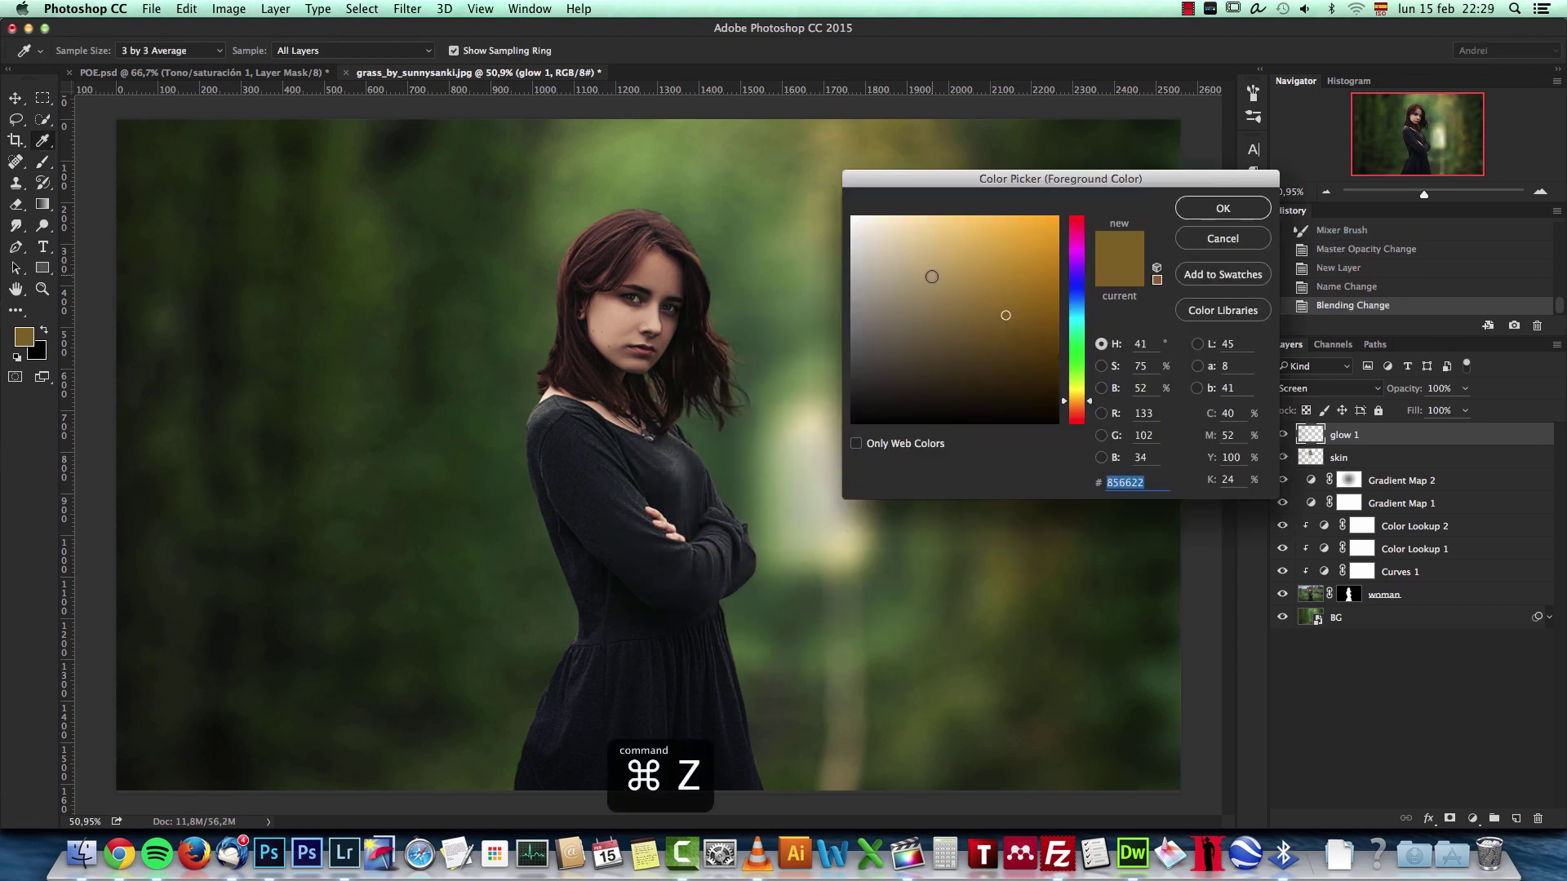
left_click_drag(1013, 332, 1004, 346)
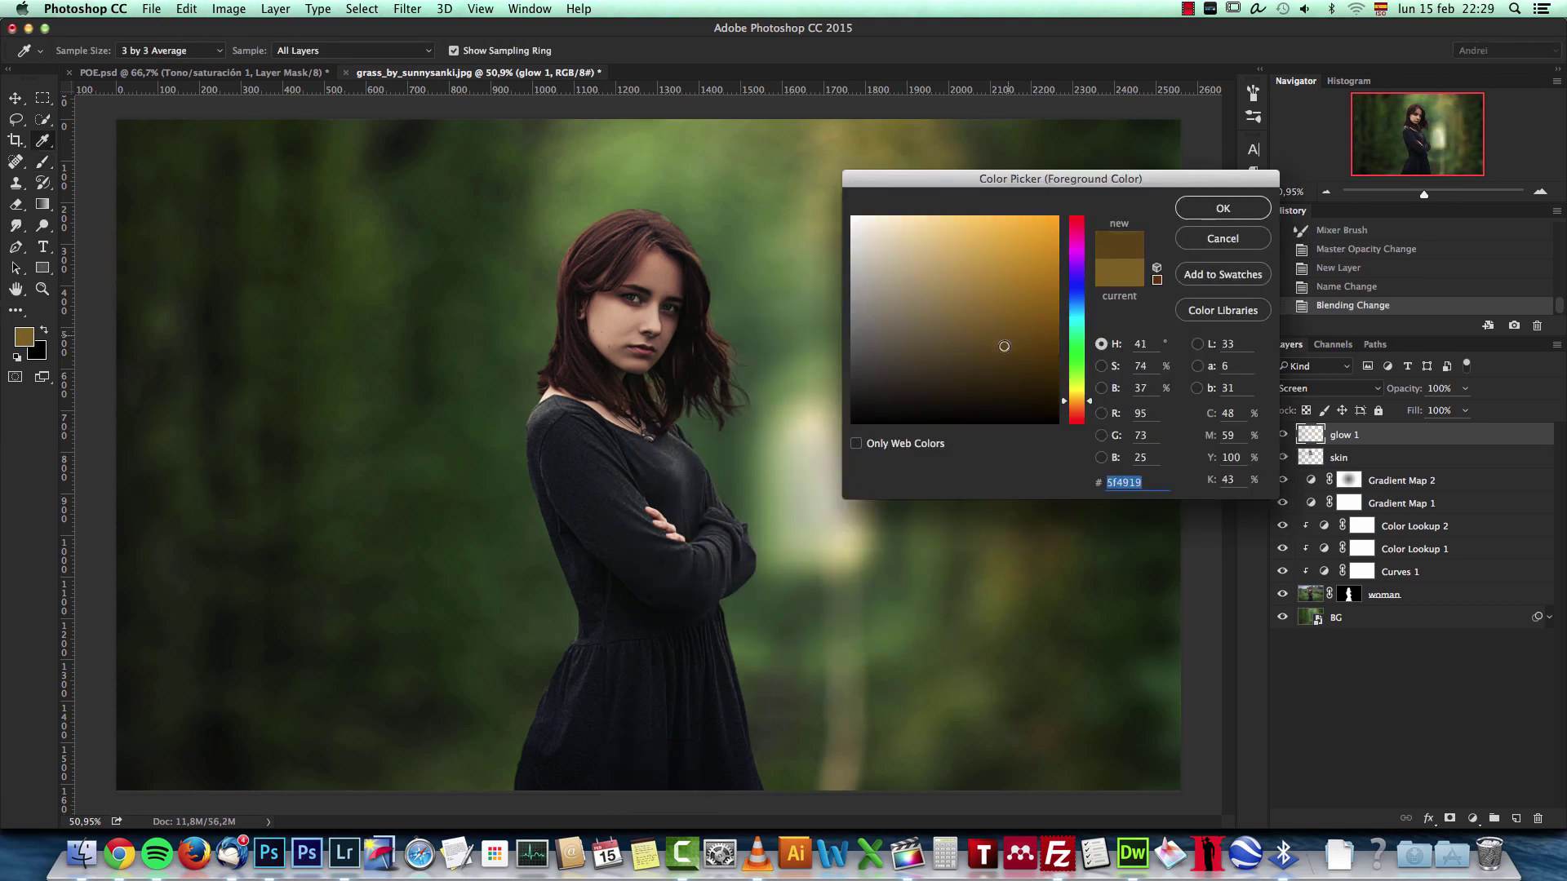
left_click(1217, 213)
left_click(787, 472)
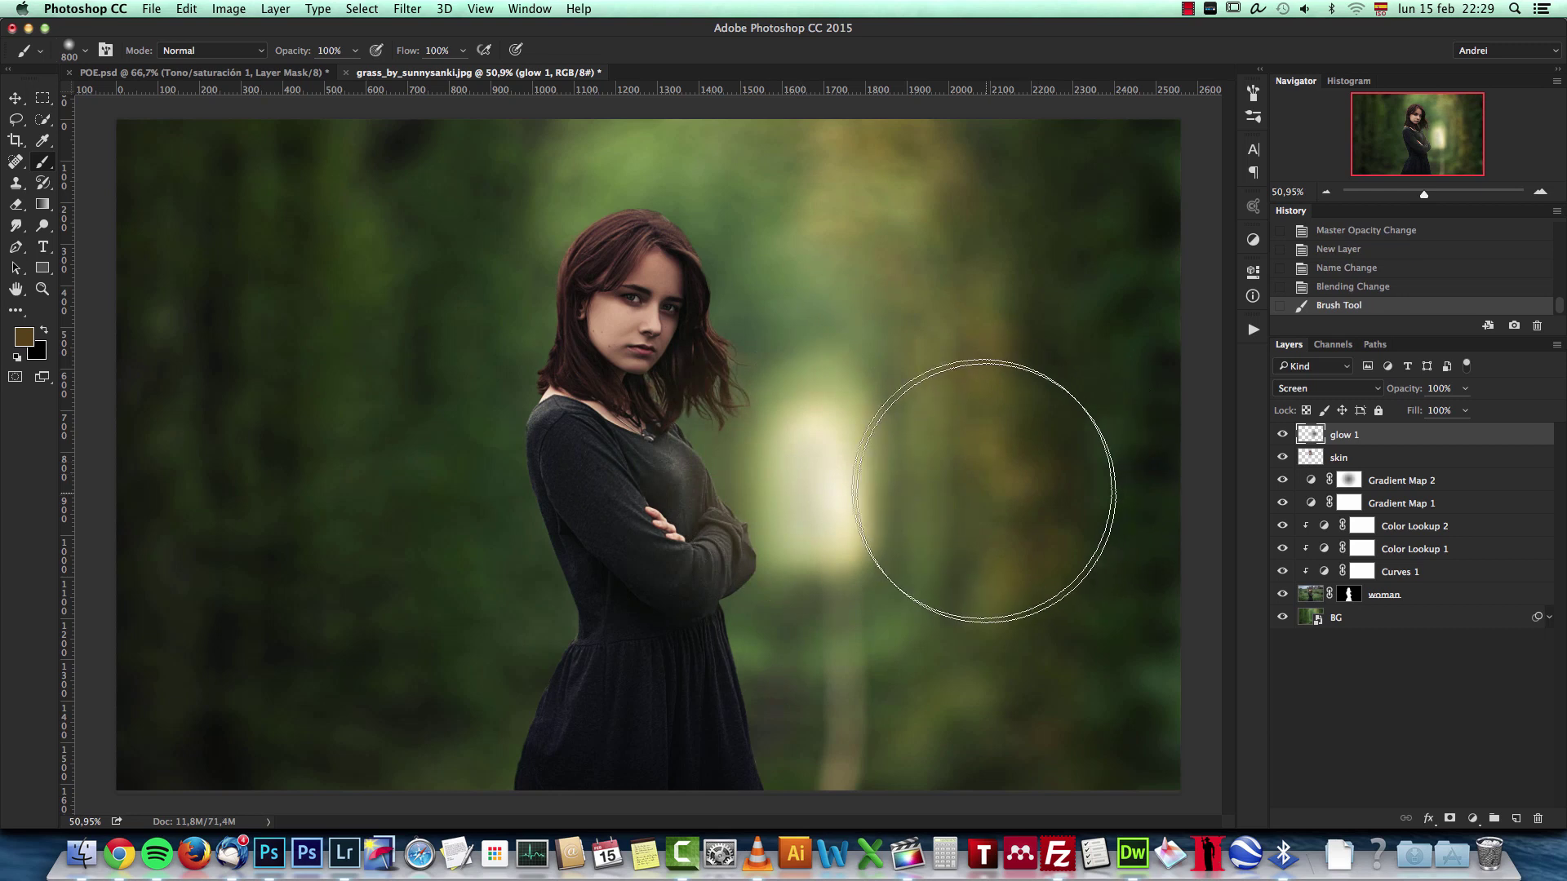
key("super+z")
Set the foreground colour to 4a3b19, paint the glow over the bright opening with a 700 px brush, and review it
left_click(24, 335)
left_click_drag(997, 355, 987, 364)
left_click(1221, 209)
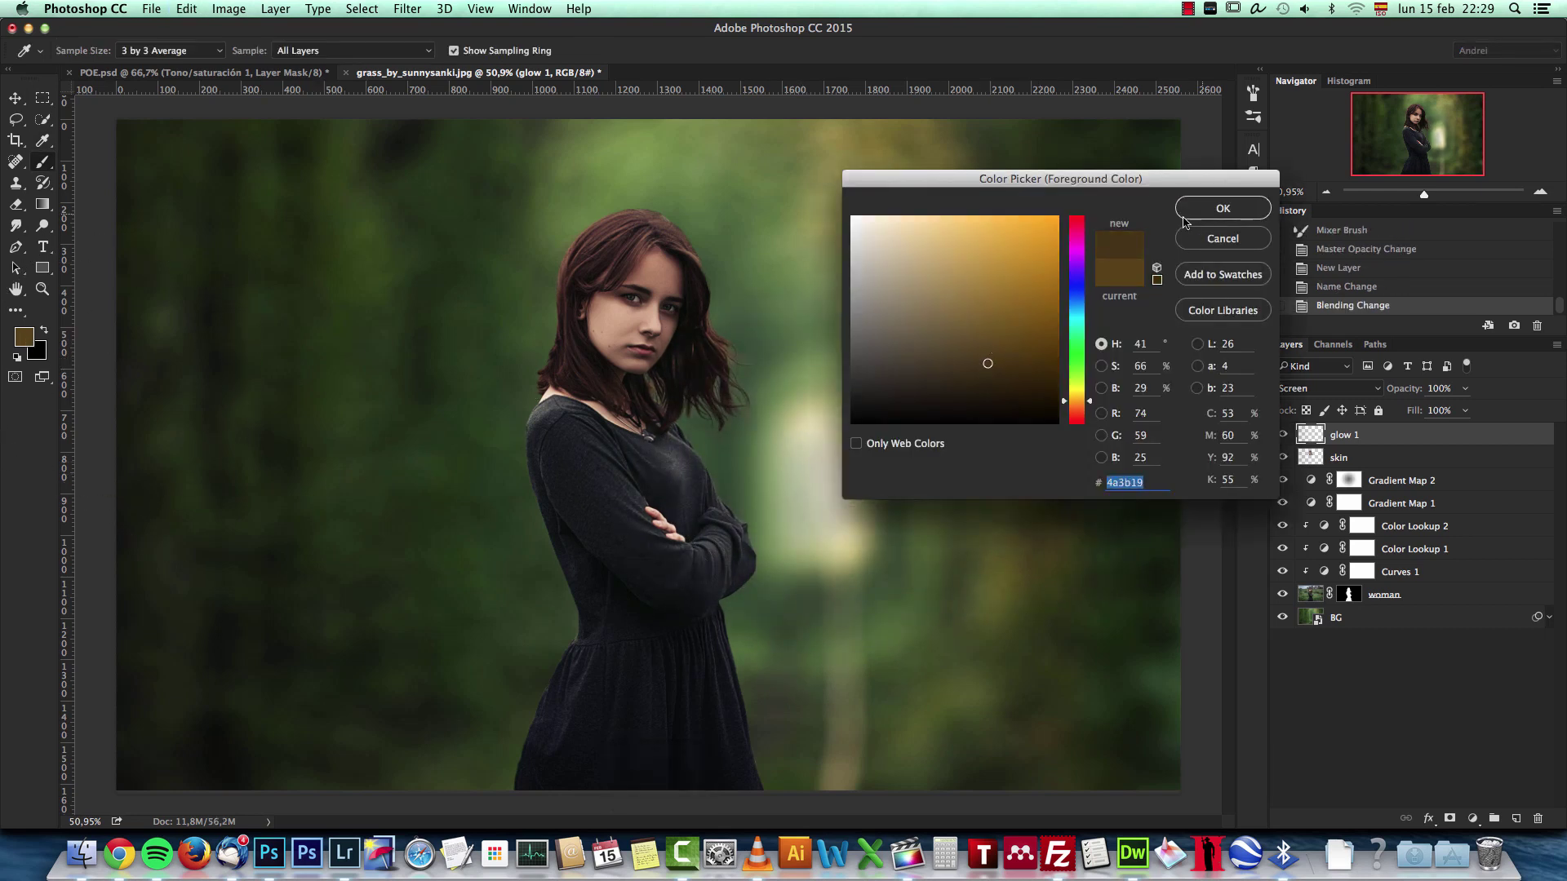
mouse_move(826, 432)
left_mouse_down()
mouse_move(799, 479)
mouse_move(829, 388)
left_mouse_up()
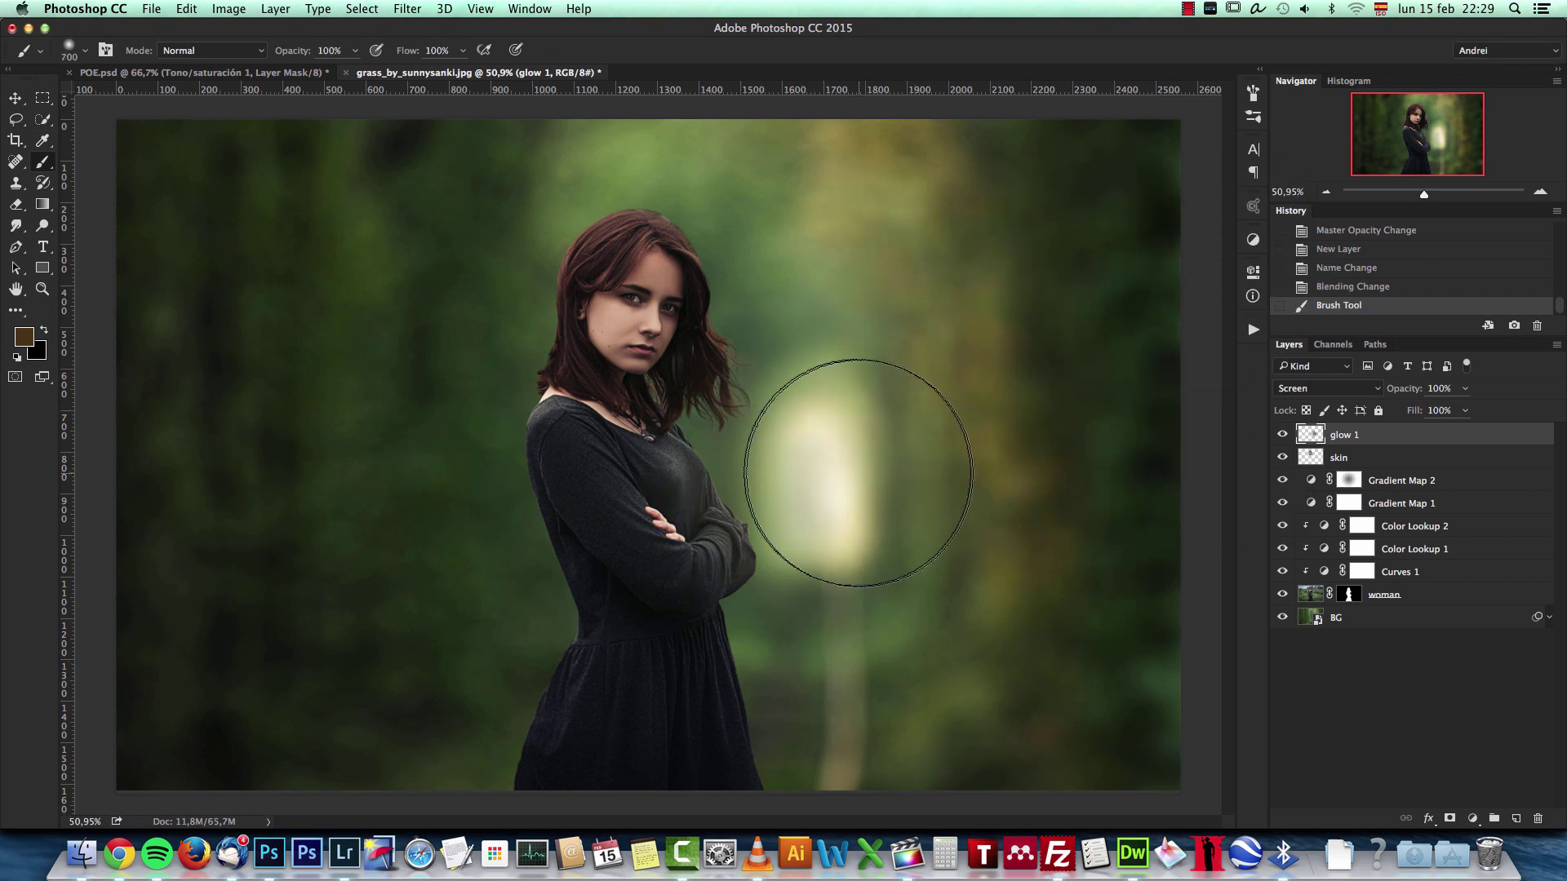
left_click(803, 482)
left_click(1277, 437)
scroll(853, 388, "down", 5)
scroll(816, 439, "up", 5)
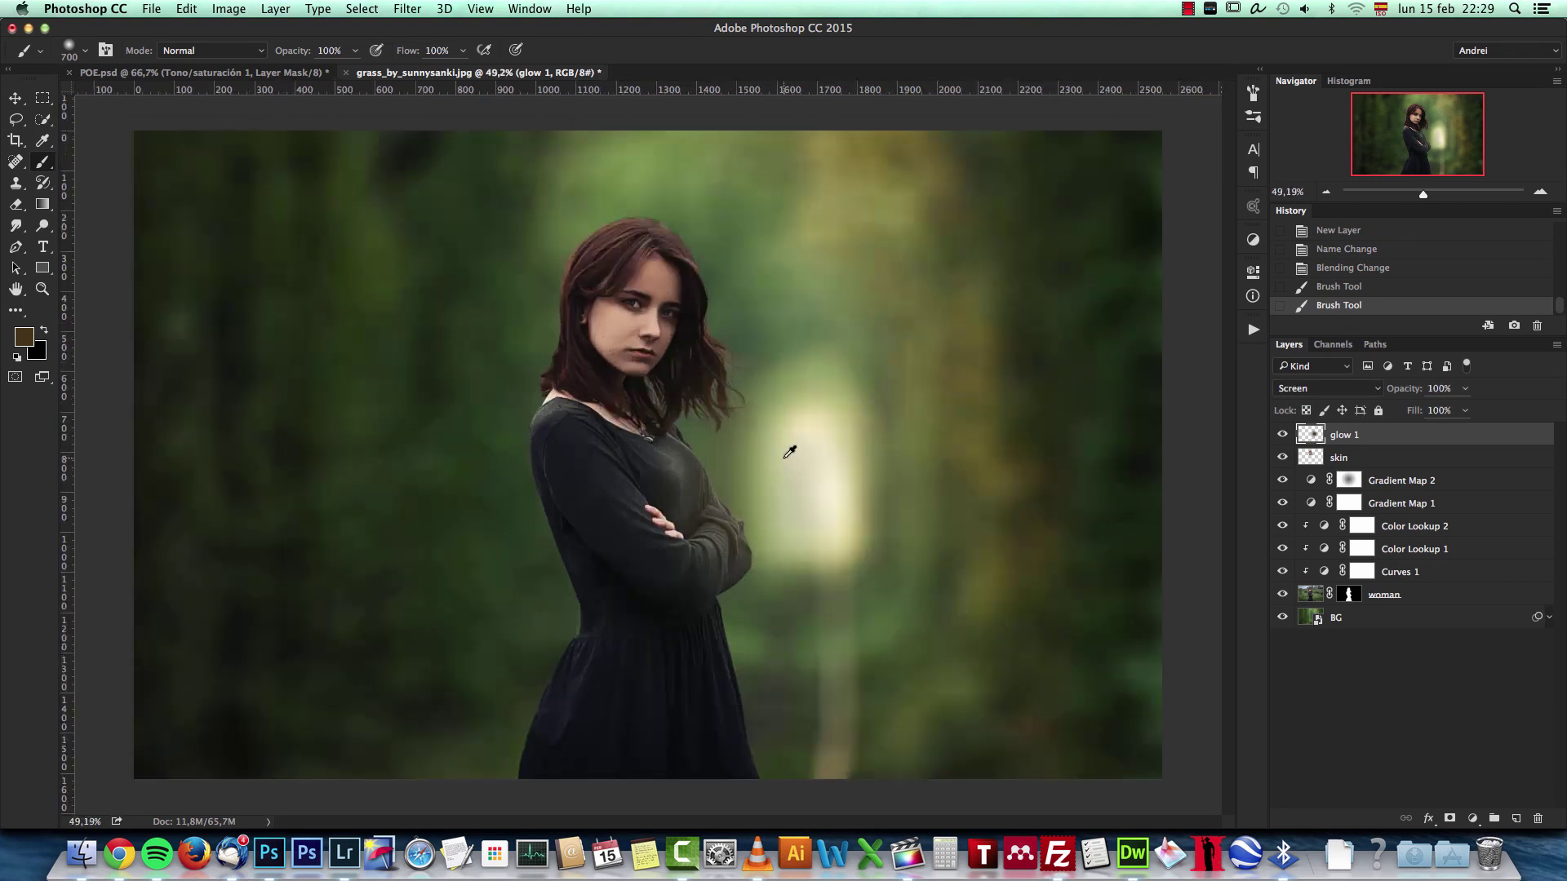
scroll(788, 454, "up", 1)
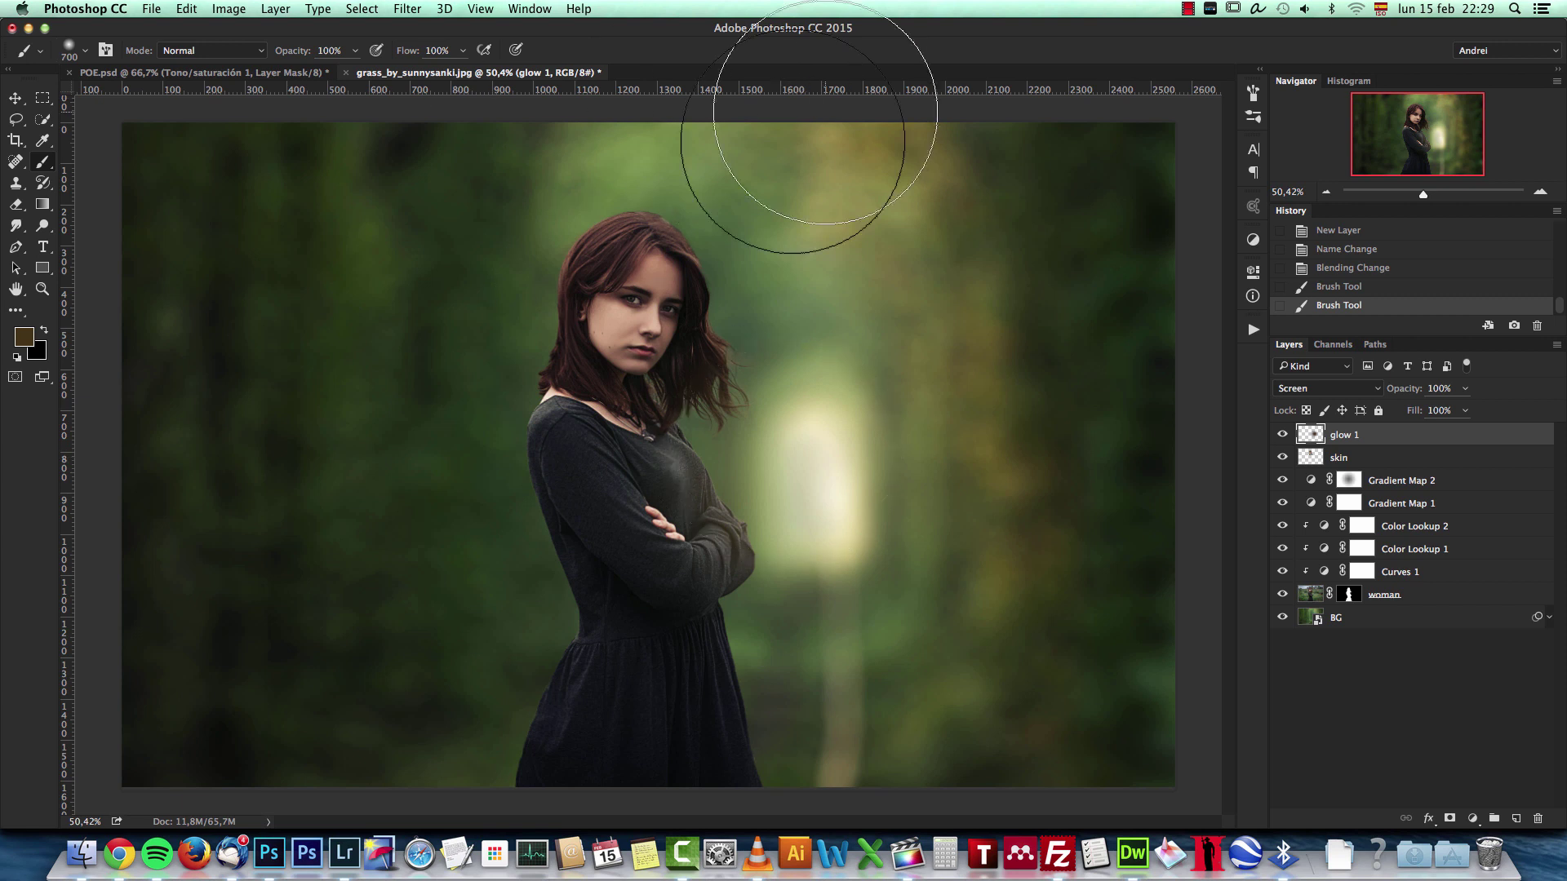
Check the application preferences and the Stylize filters for the availability of the Oil Paint filter
left_click(15, 99)
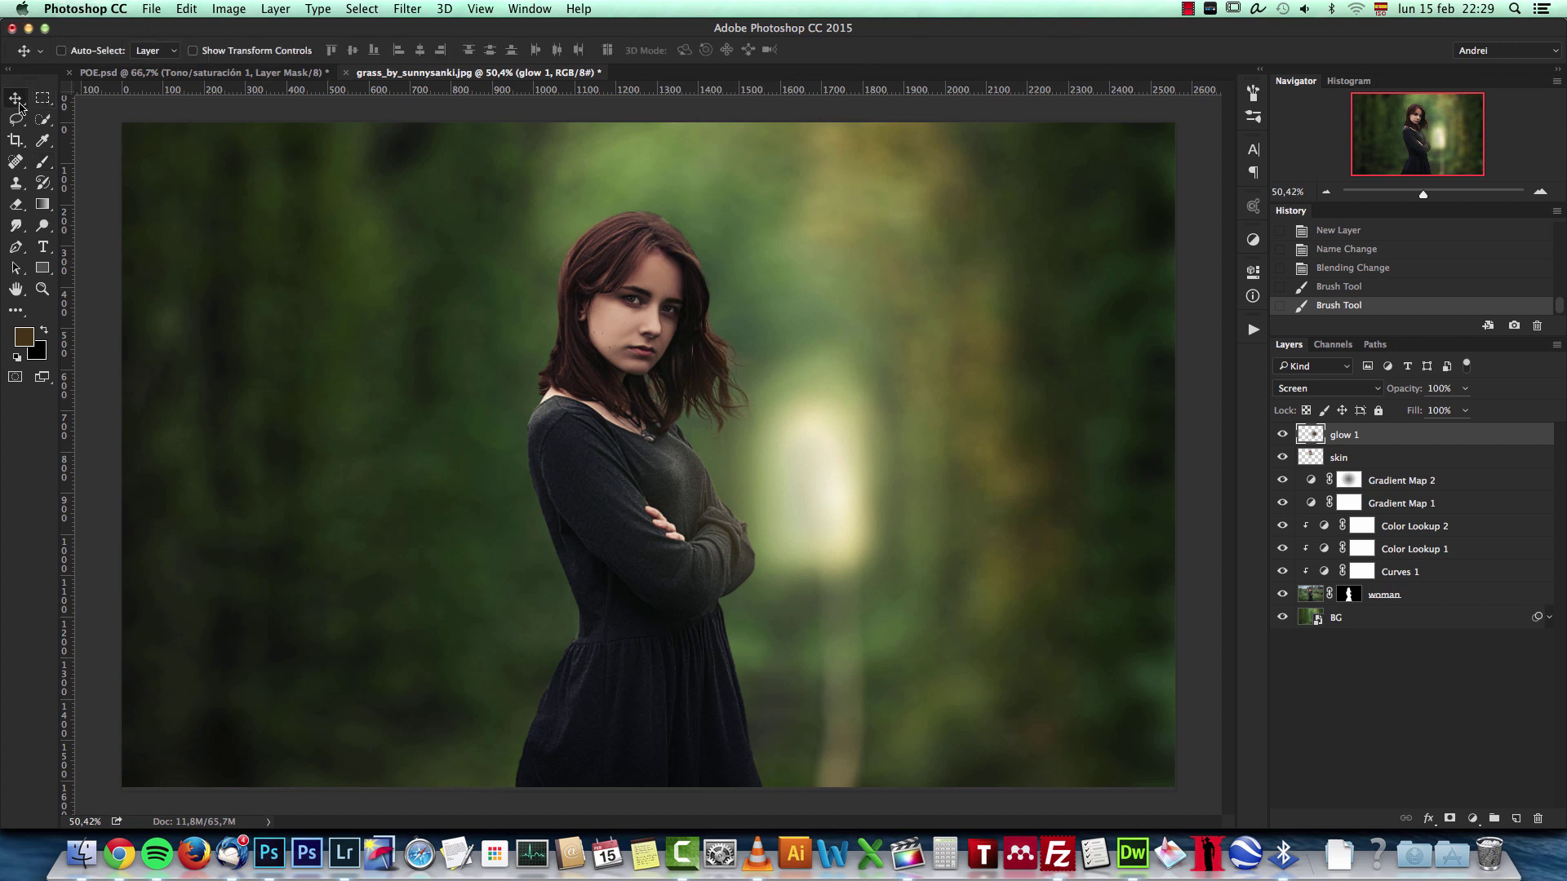
left_click(412, 11)
left_click(1003, 11)
left_click(96, 12)
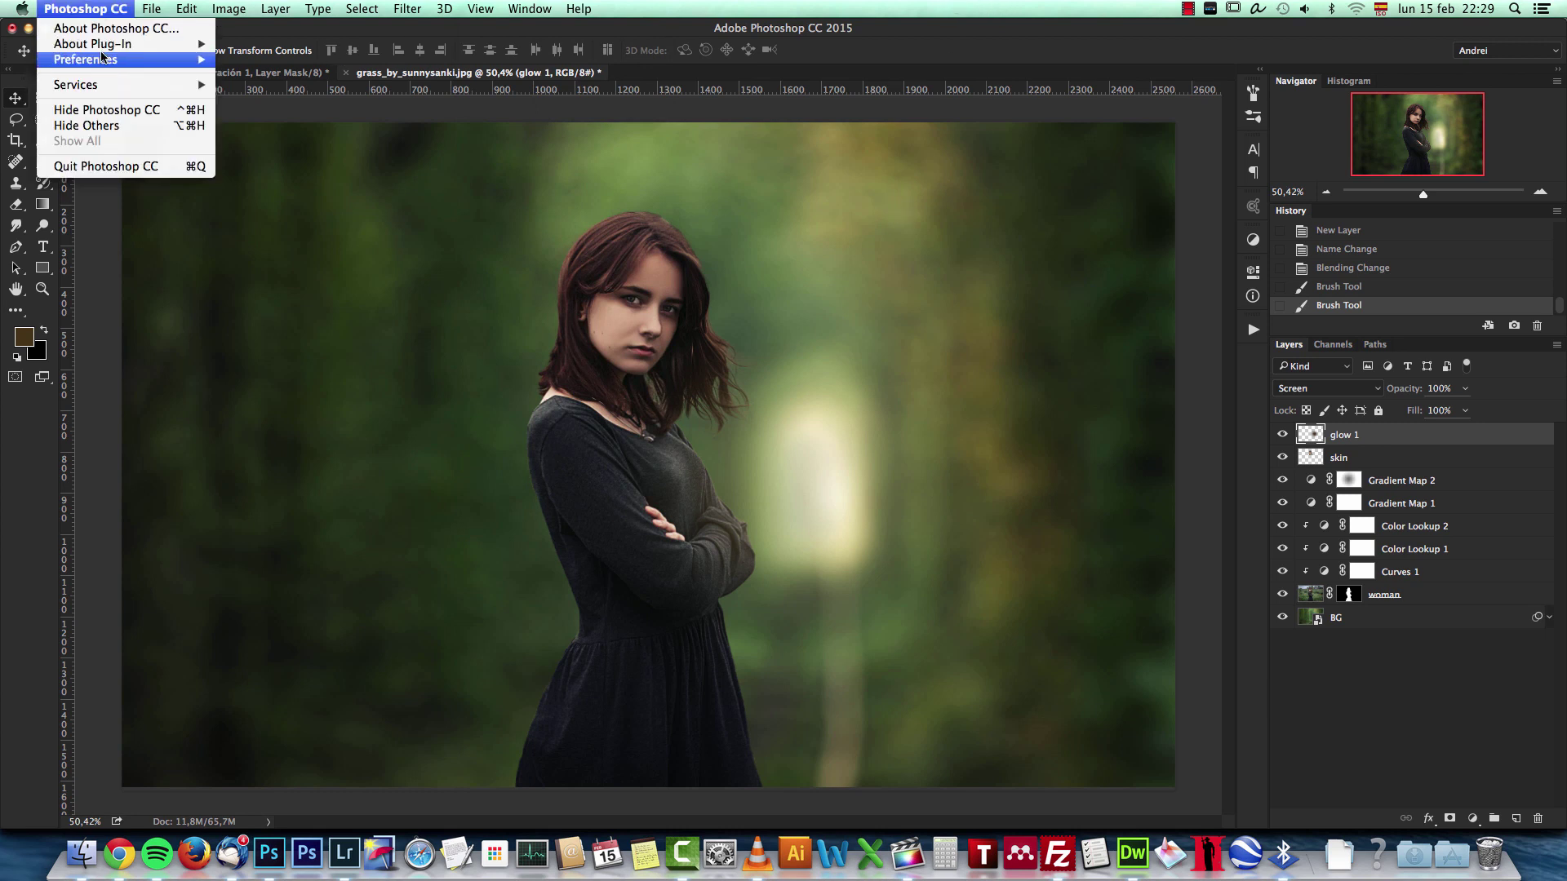
mouse_move(99, 59)
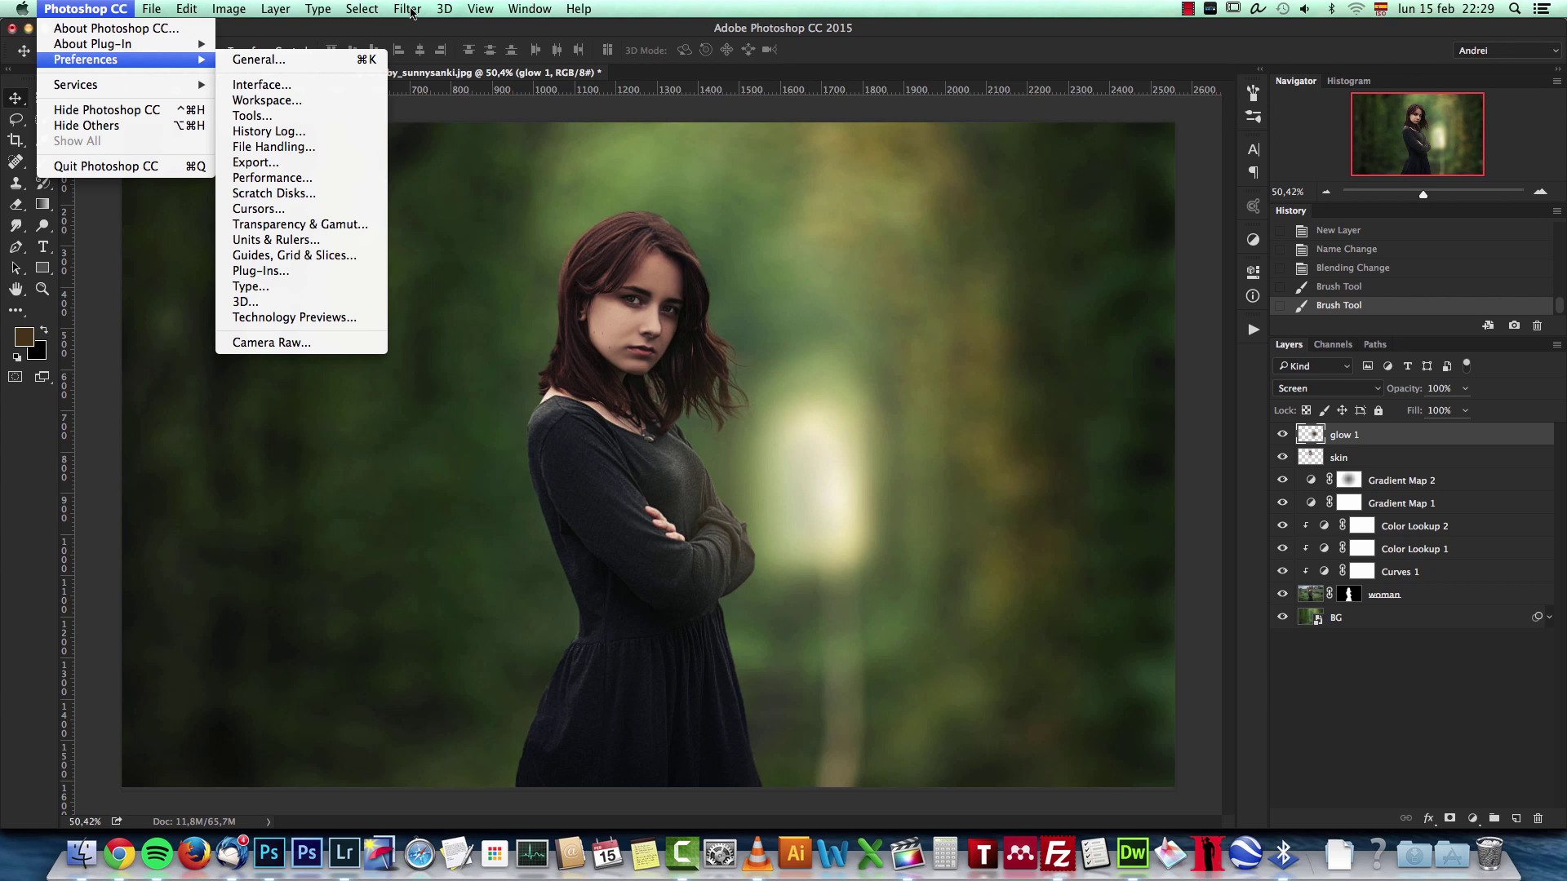
mouse_move(413, 11)
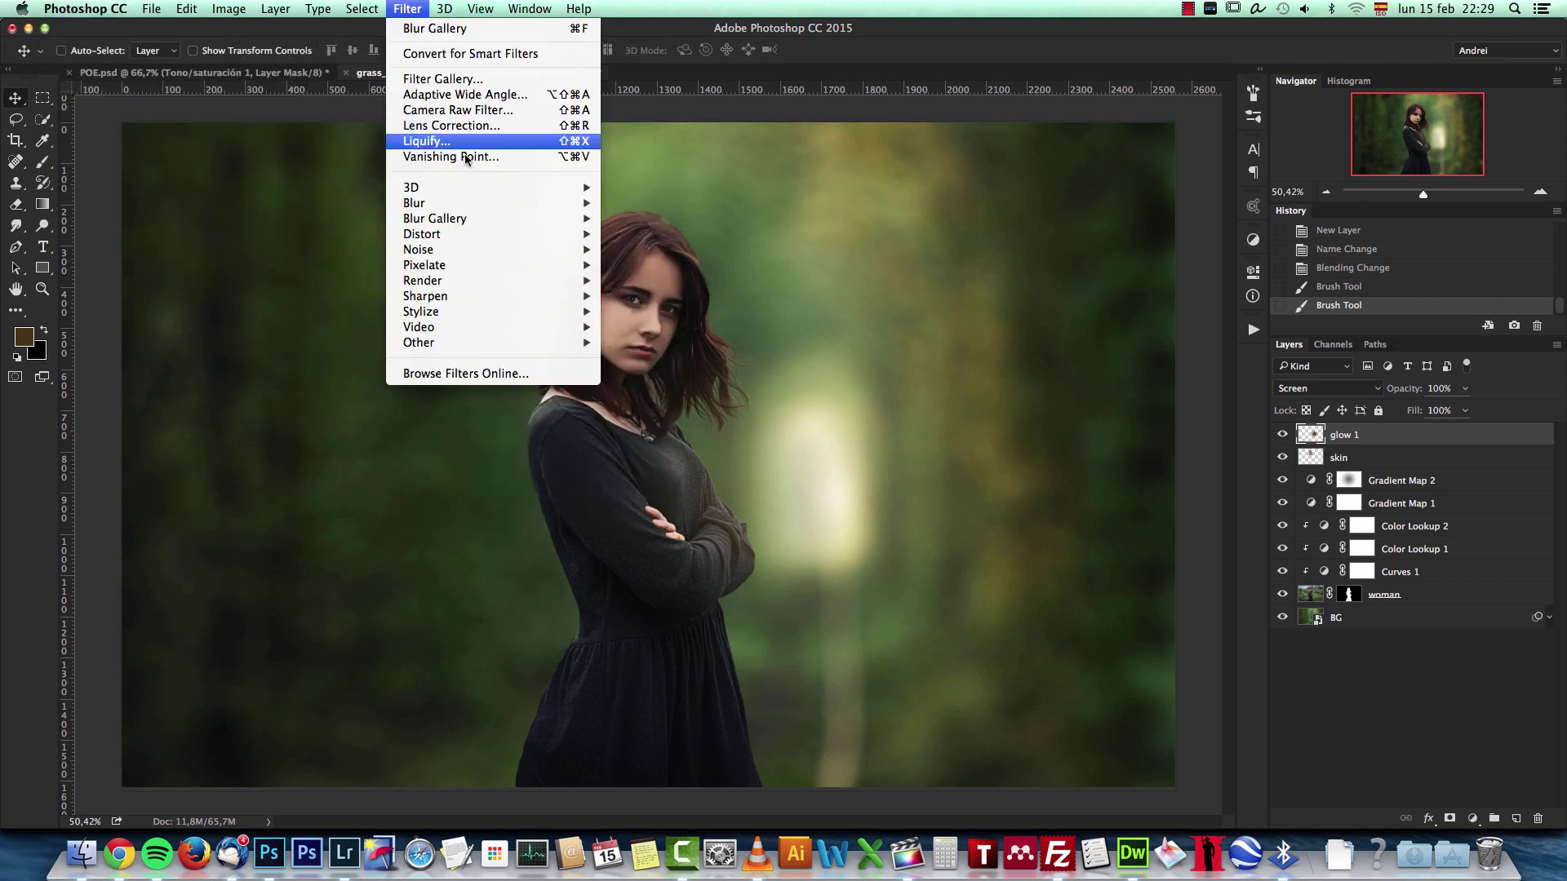
mouse_move(461, 314)
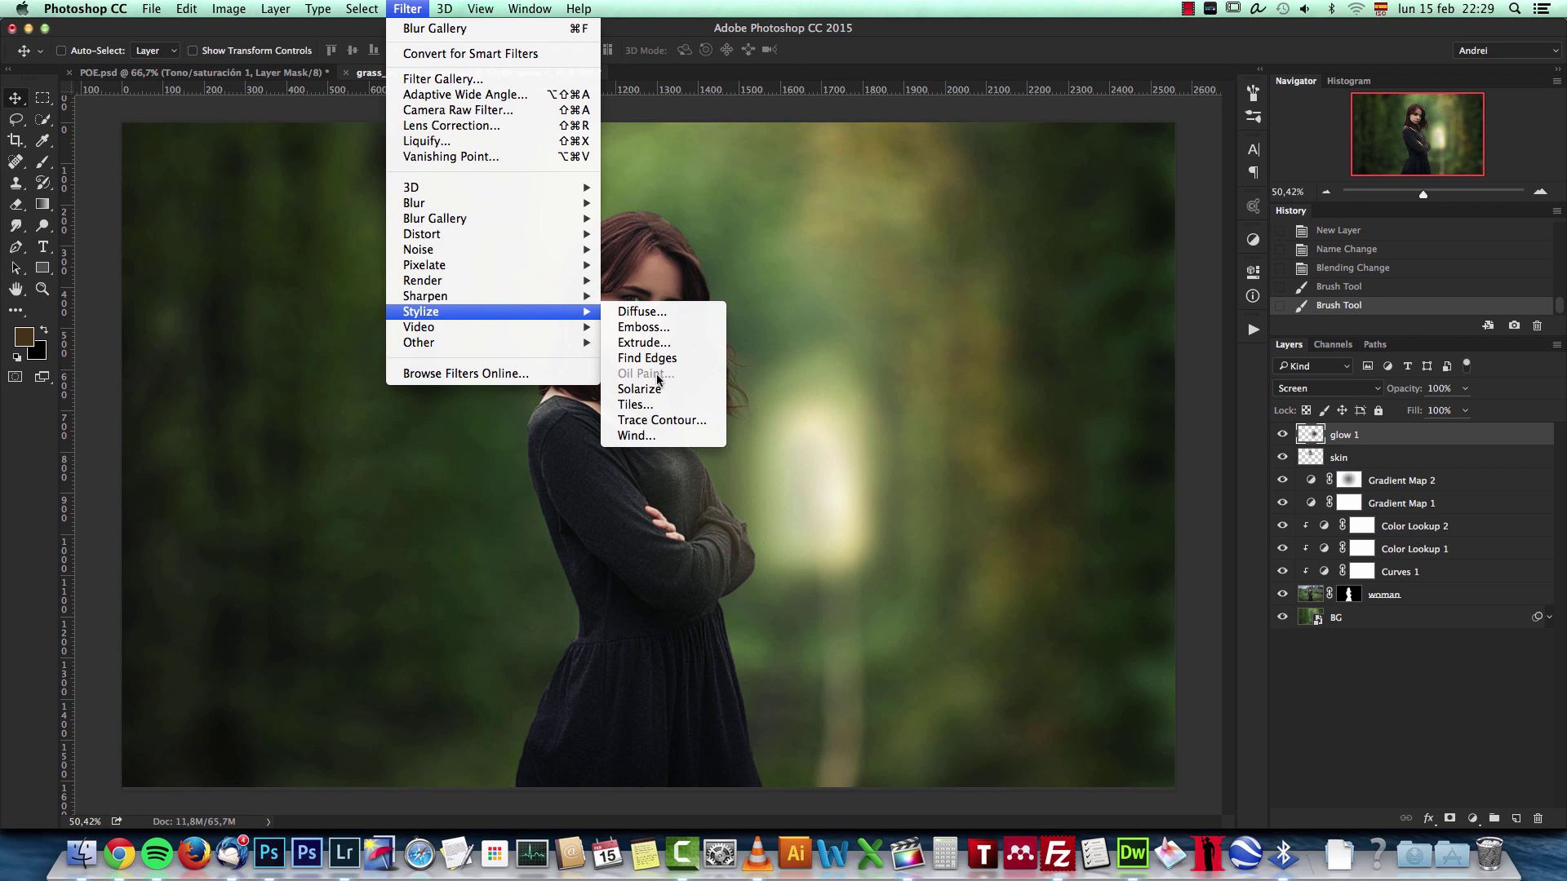
left_click(916, 4)
left_click(85, 9)
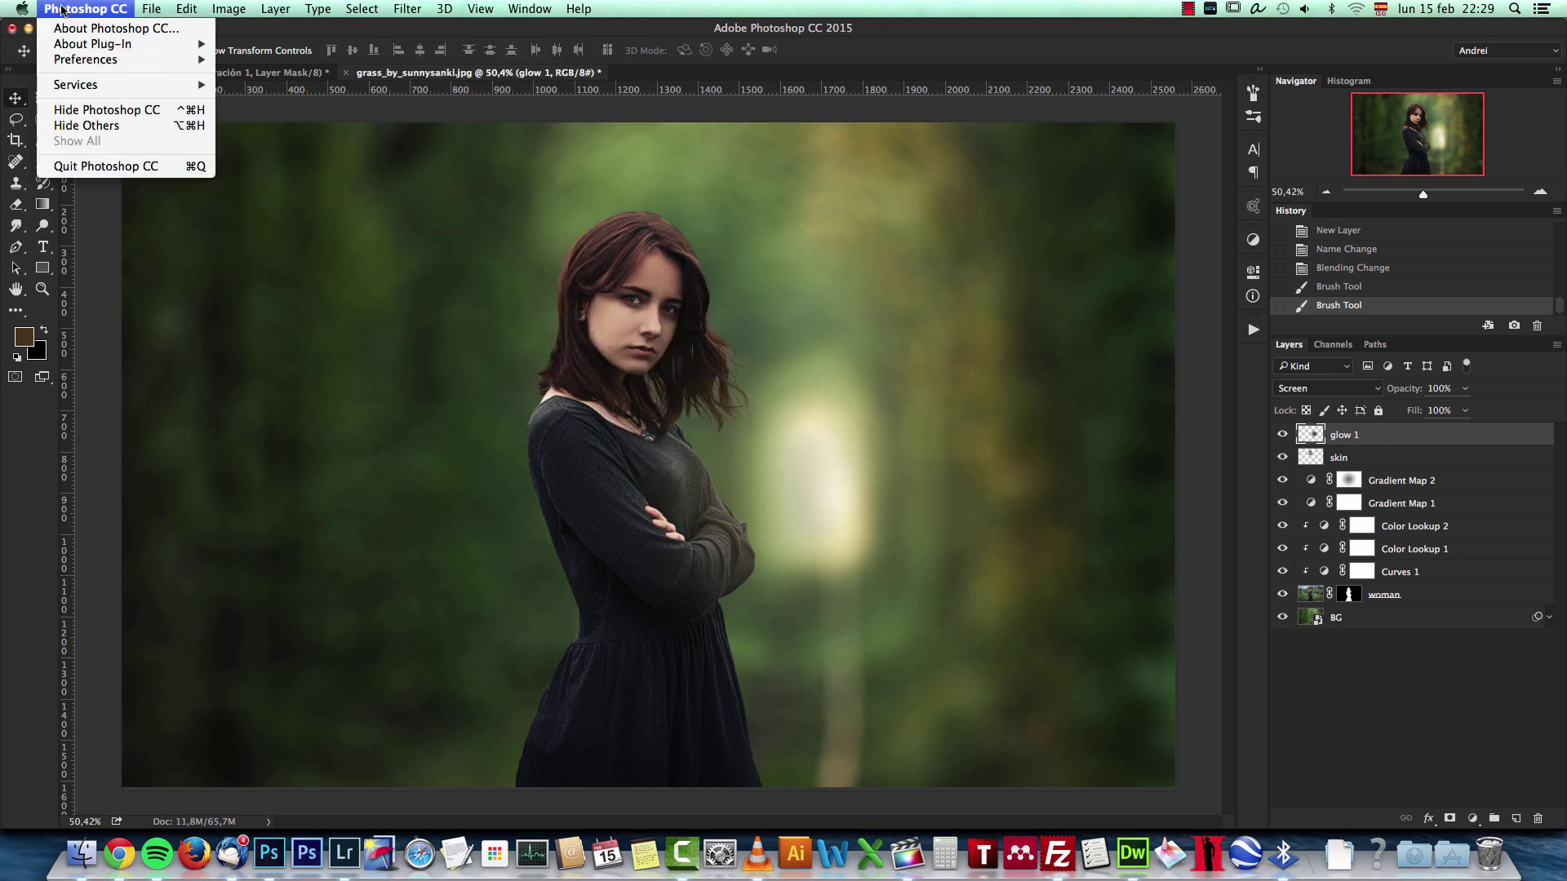
left_click(948, 4)
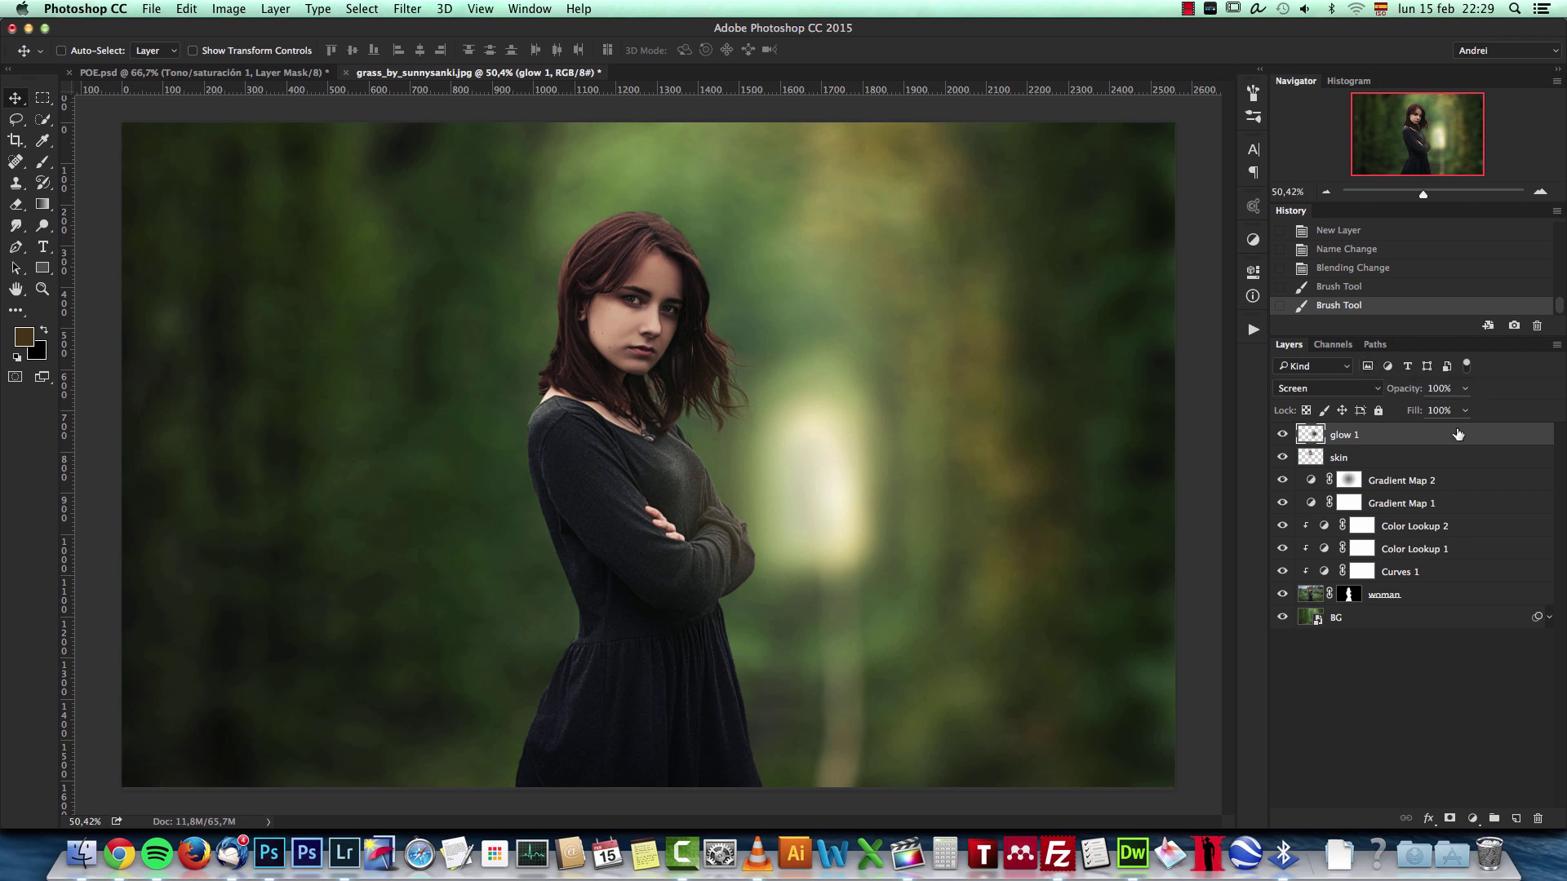
Select the whole canvas and copy the merged image of all visible layers
key("super+a")
left_click(190, 7)
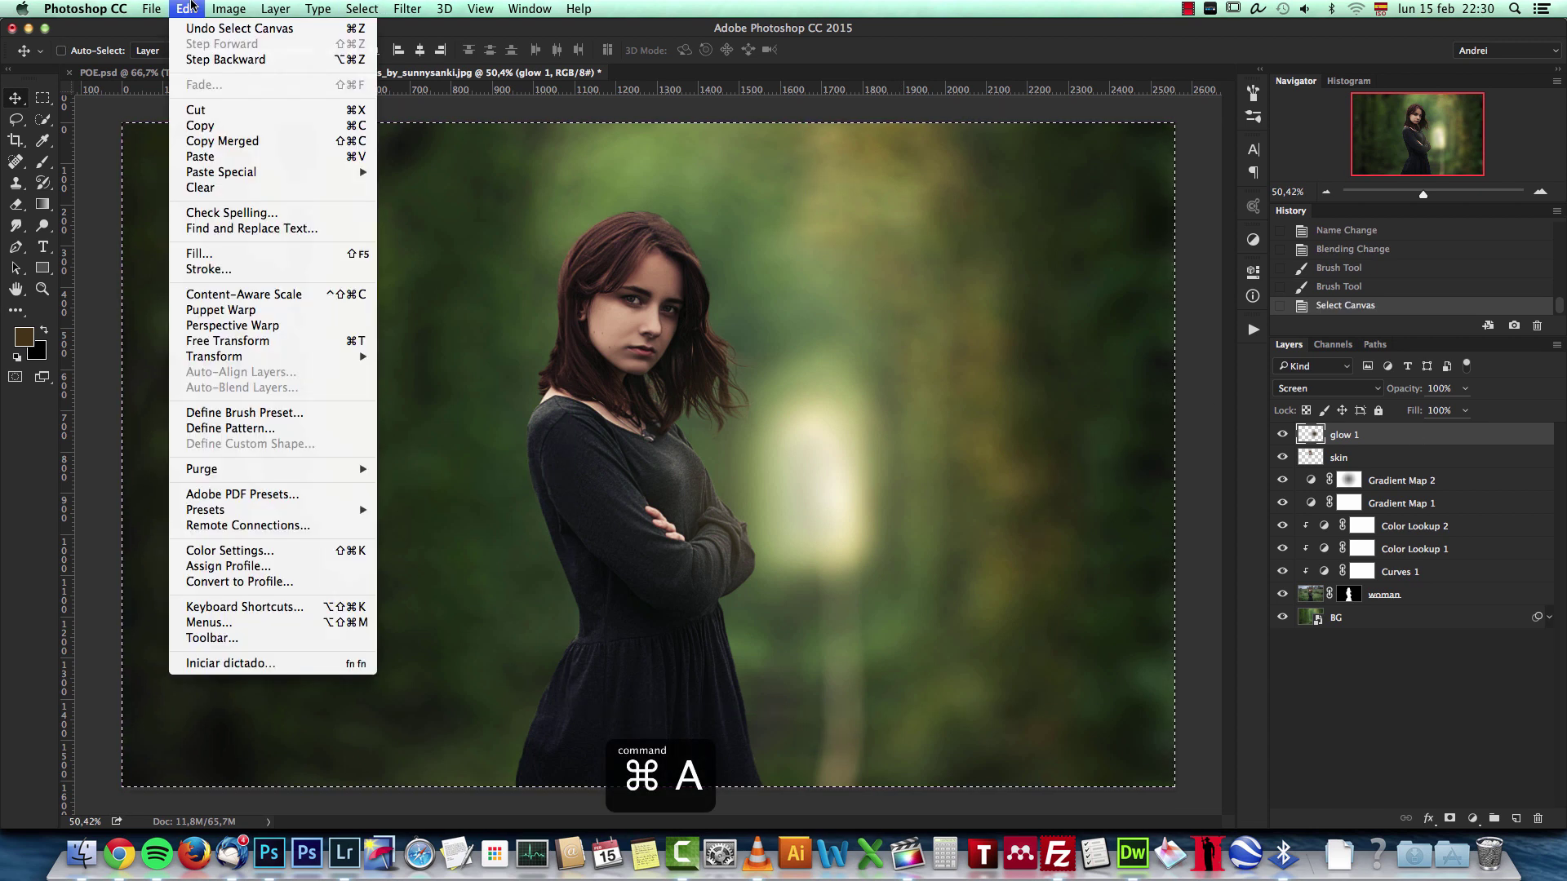
left_click(259, 150)
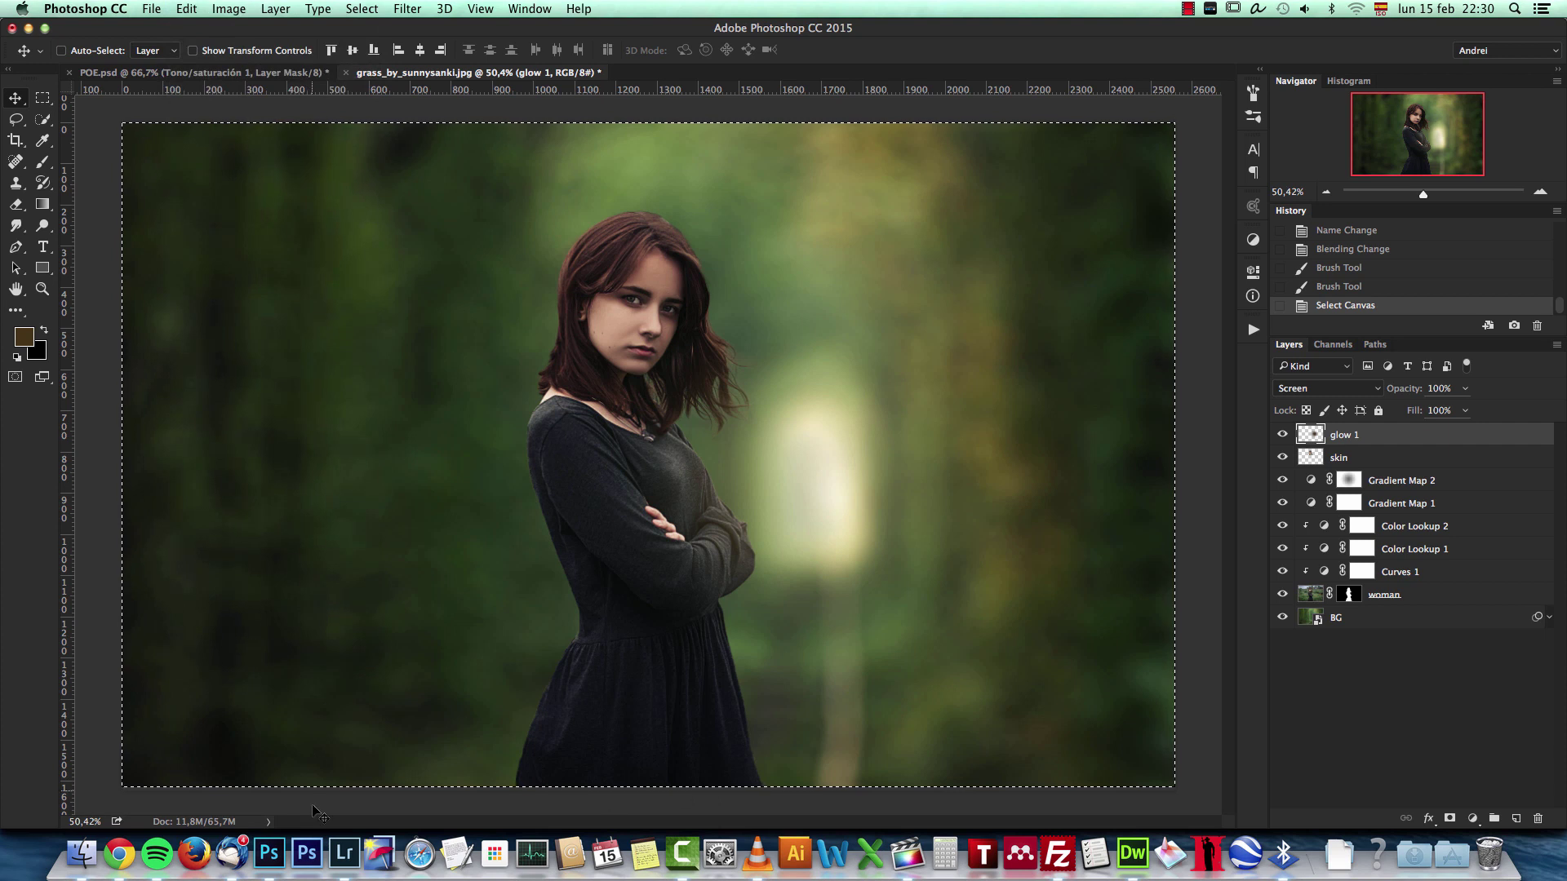
Switch to Photoshop CS6, create a new document at the clipboard size, and paste the merged image into it
left_click(306, 854)
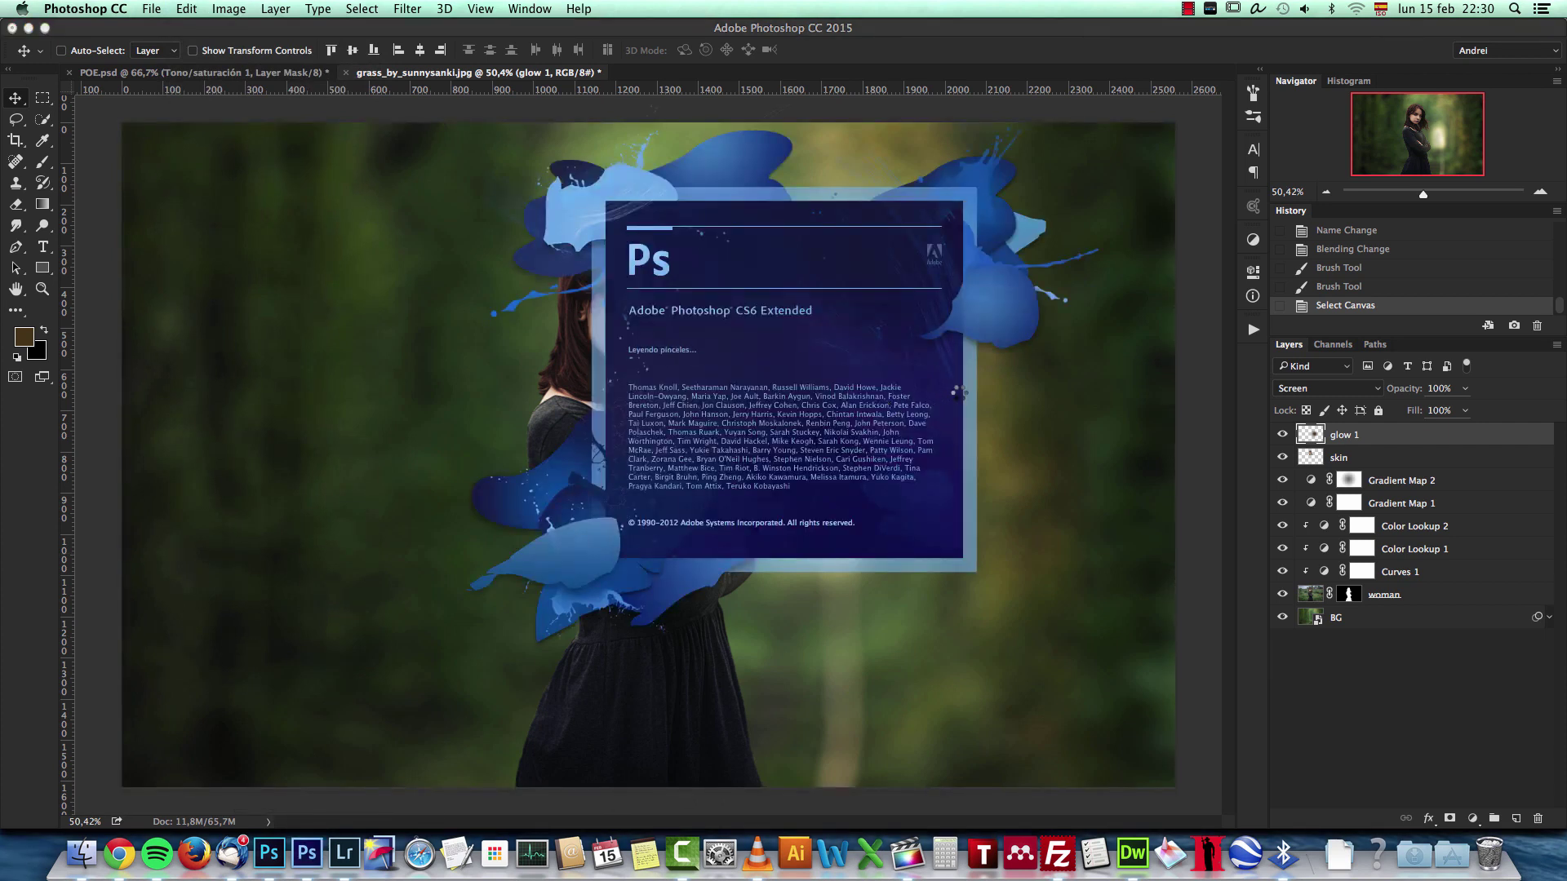
key("super+n")
key("Return")
key("super+v")
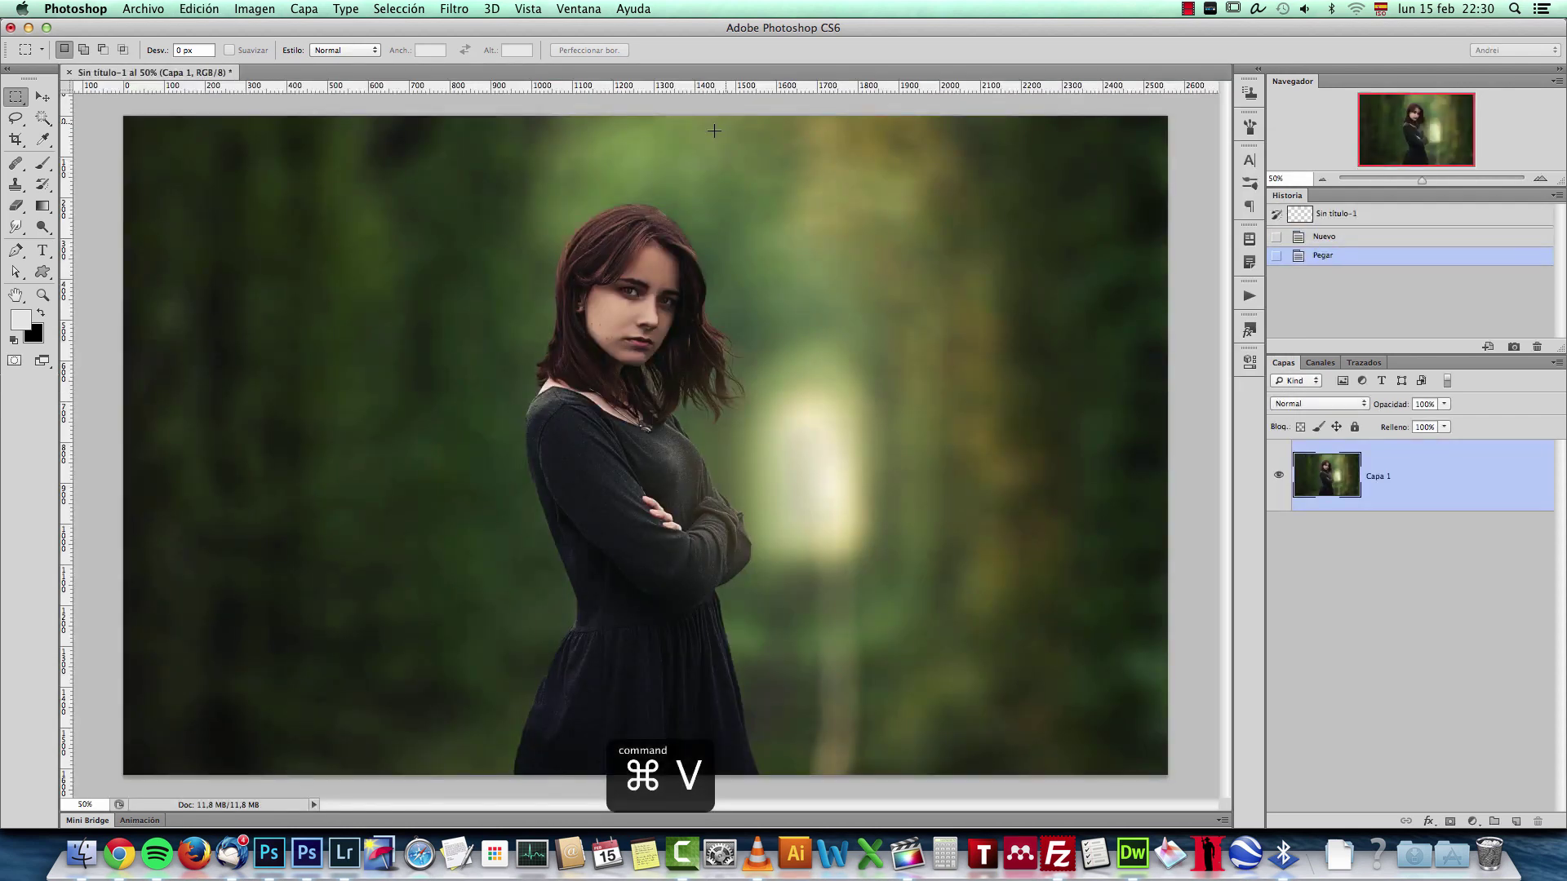
Open the Oil Paint filter for the pasted image and set its Shine to 0
left_click(445, 8)
left_click(527, 153)
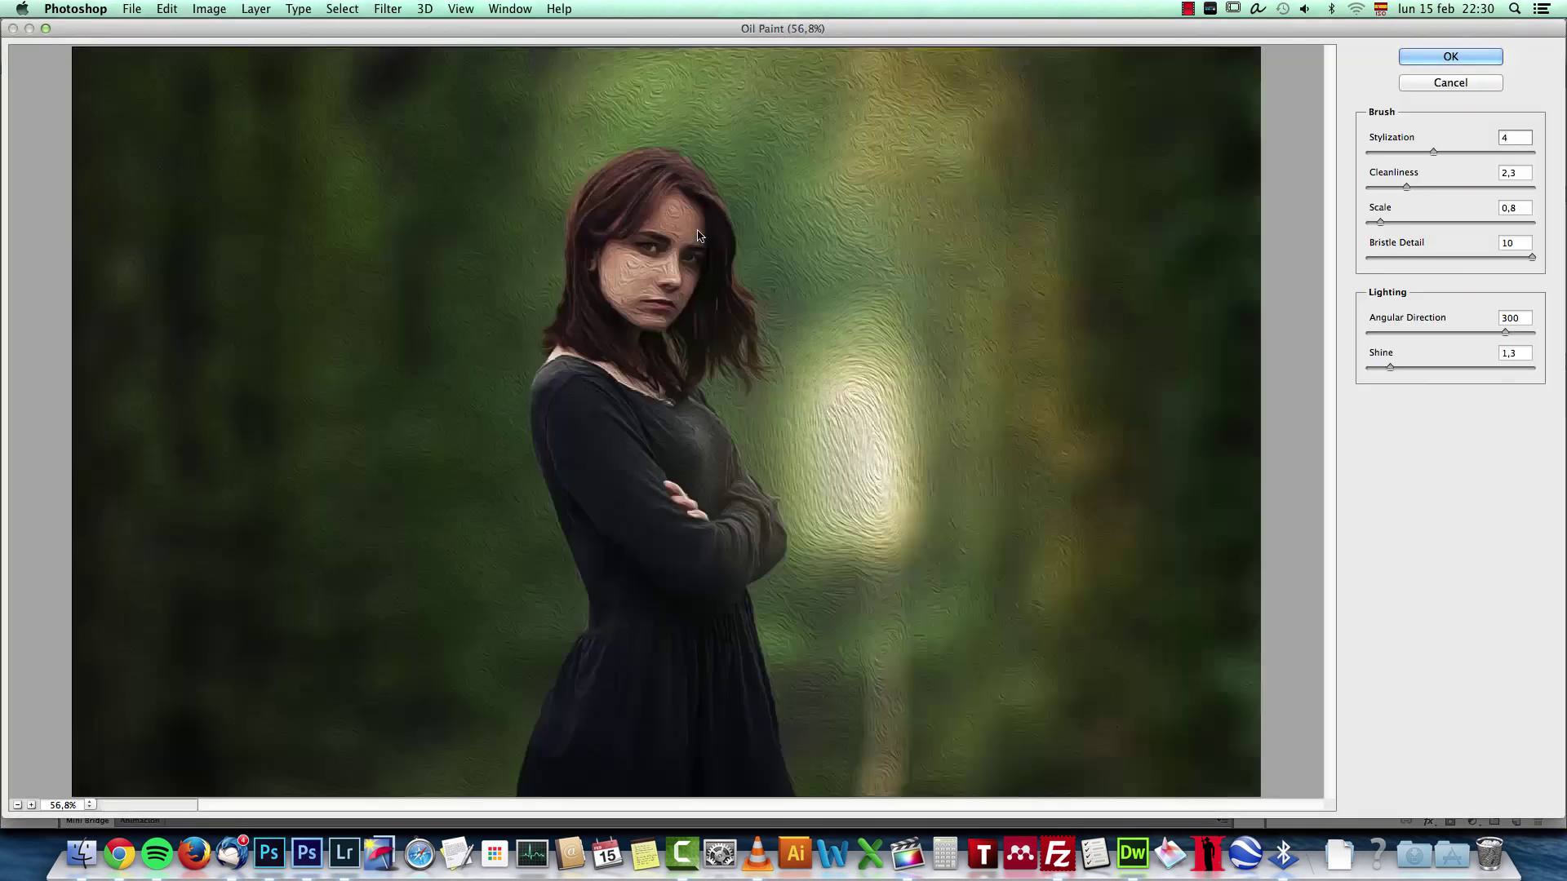
left_click(1390, 367)
left_click_drag(1389, 368, 1336, 374)
key("super+1")
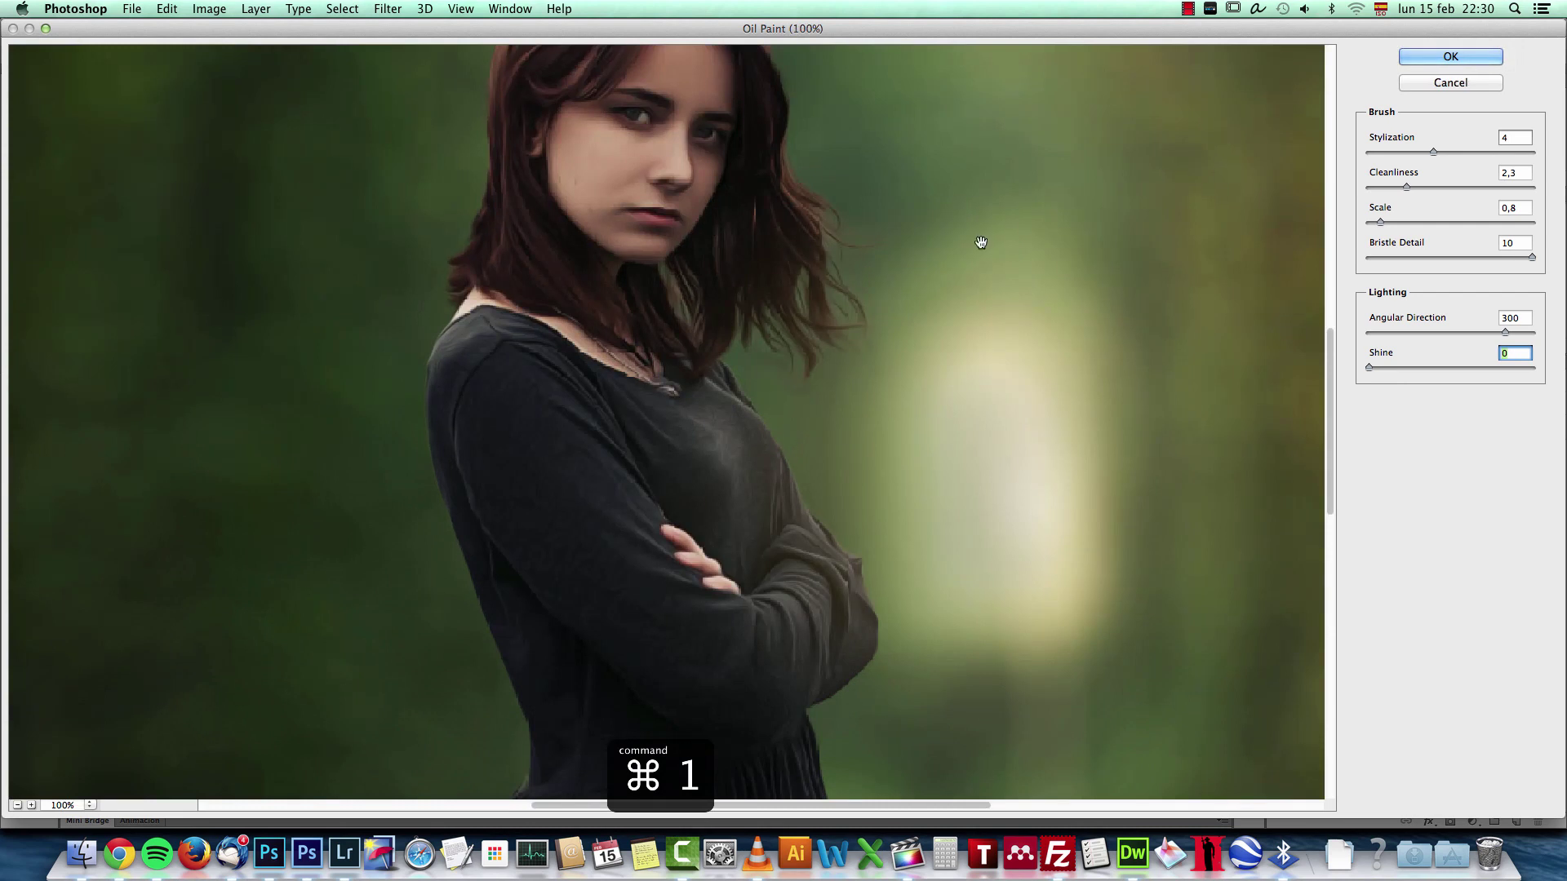
left_click_drag(1039, 244, 1032, 350)
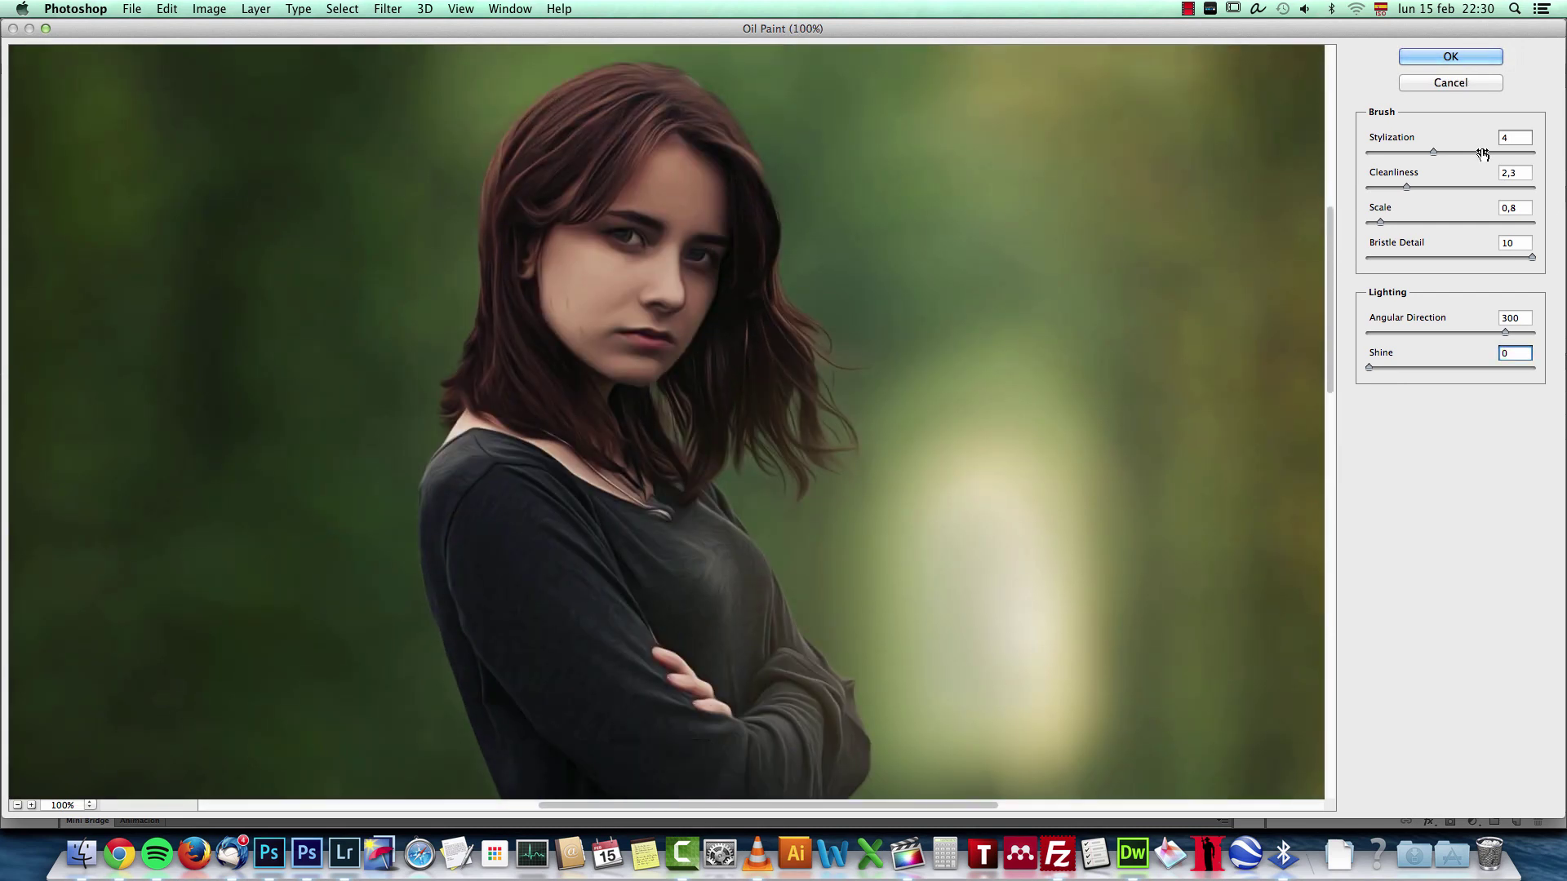
Apply Oil Paint with Stylization 1,93, Cleanliness 3,05, Scale 10 and Bristle Detail 9,95
left_click_drag(1433, 152, 1397, 155)
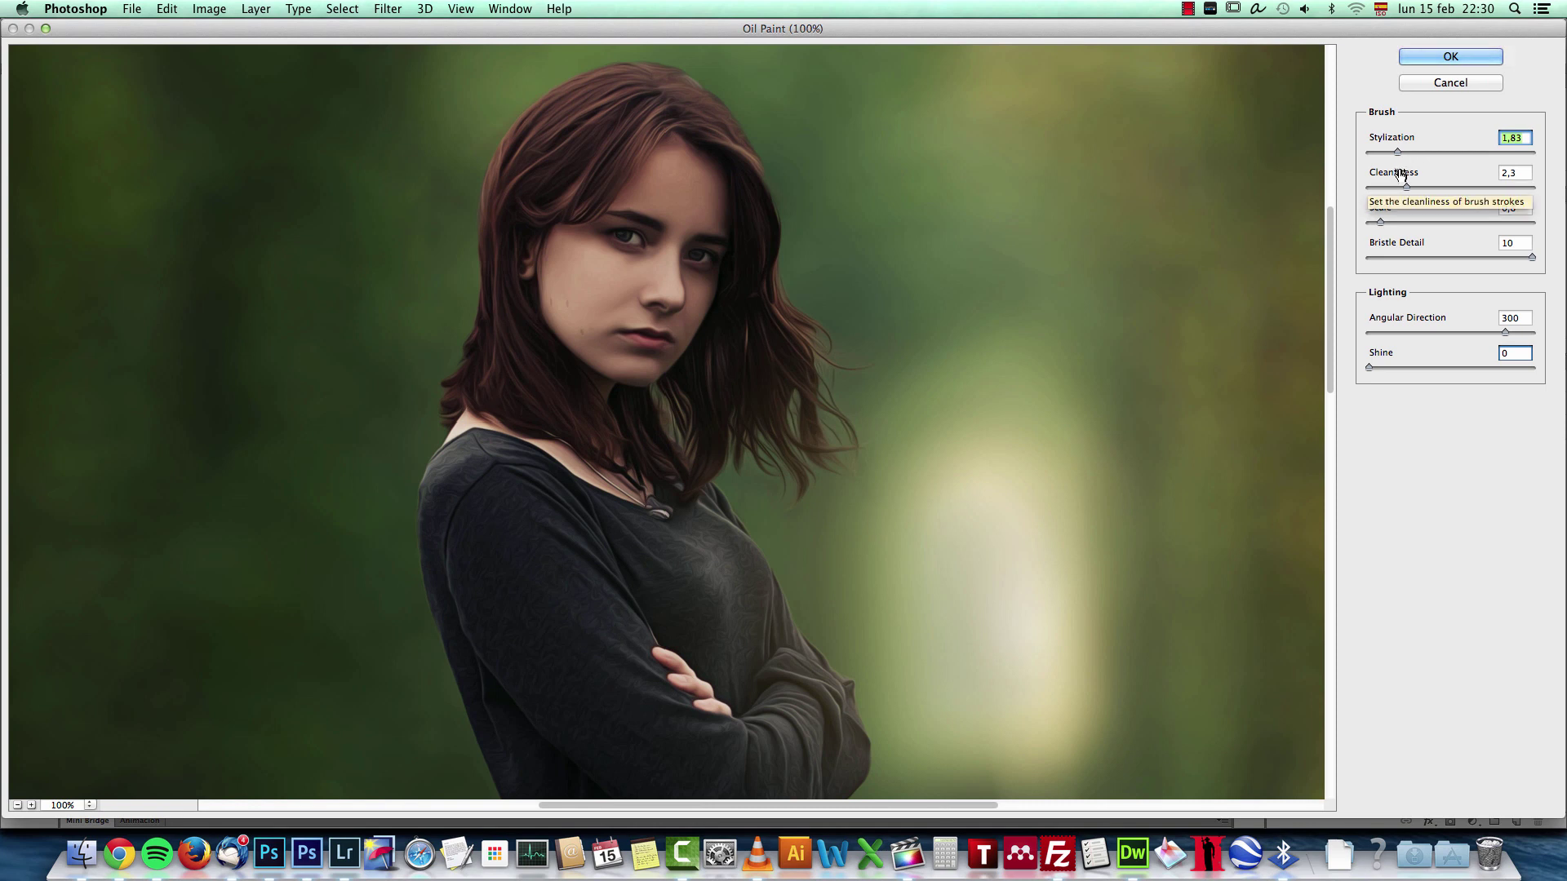
left_click_drag(1399, 152, 1402, 155)
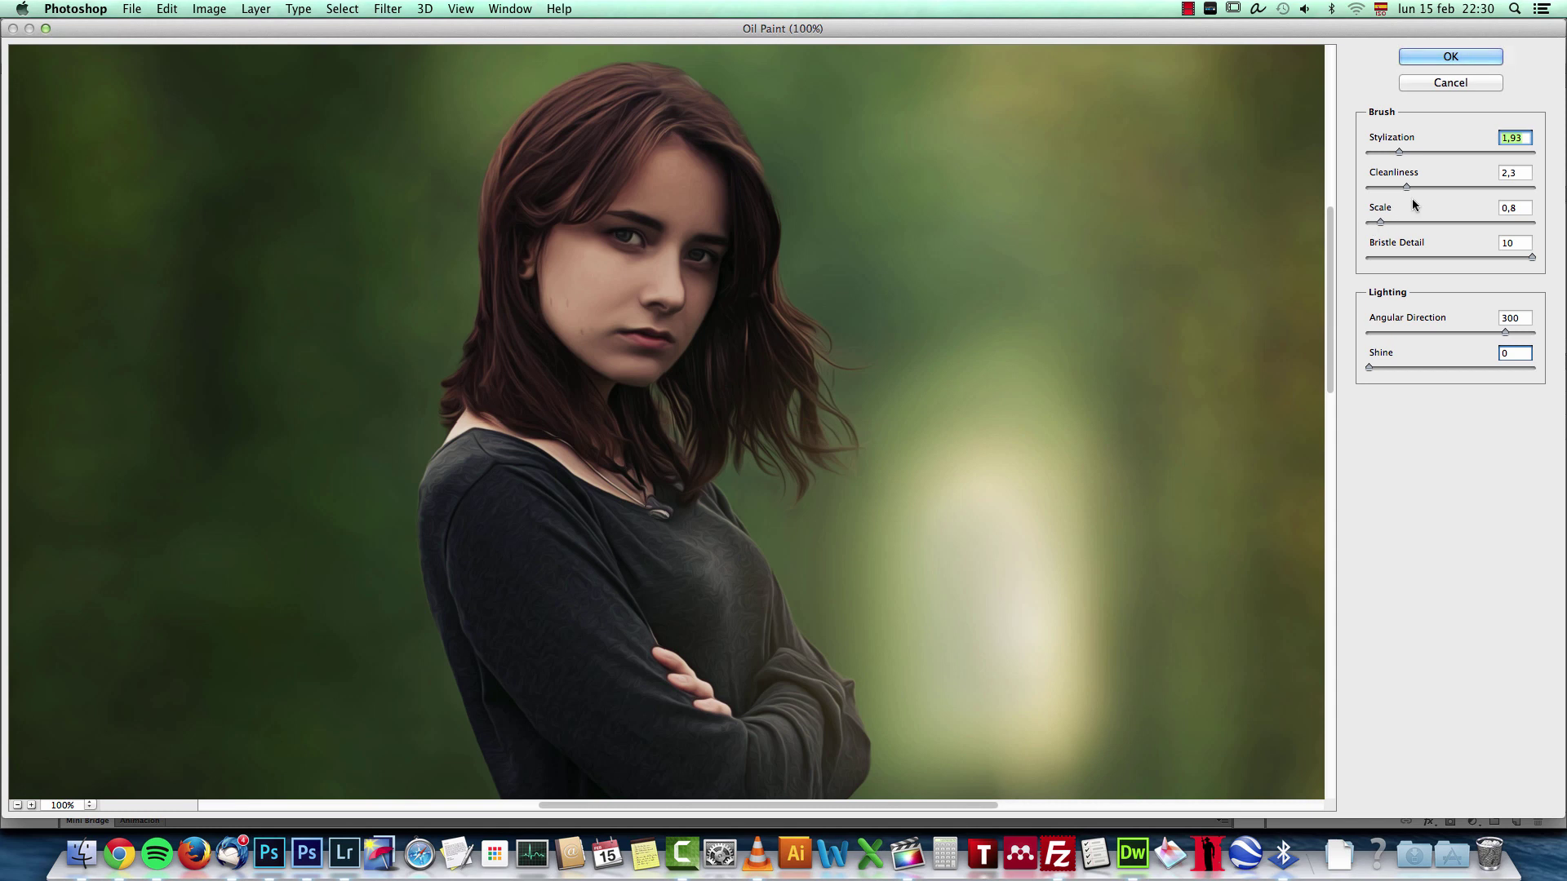
left_click_drag(1406, 188, 1559, 193)
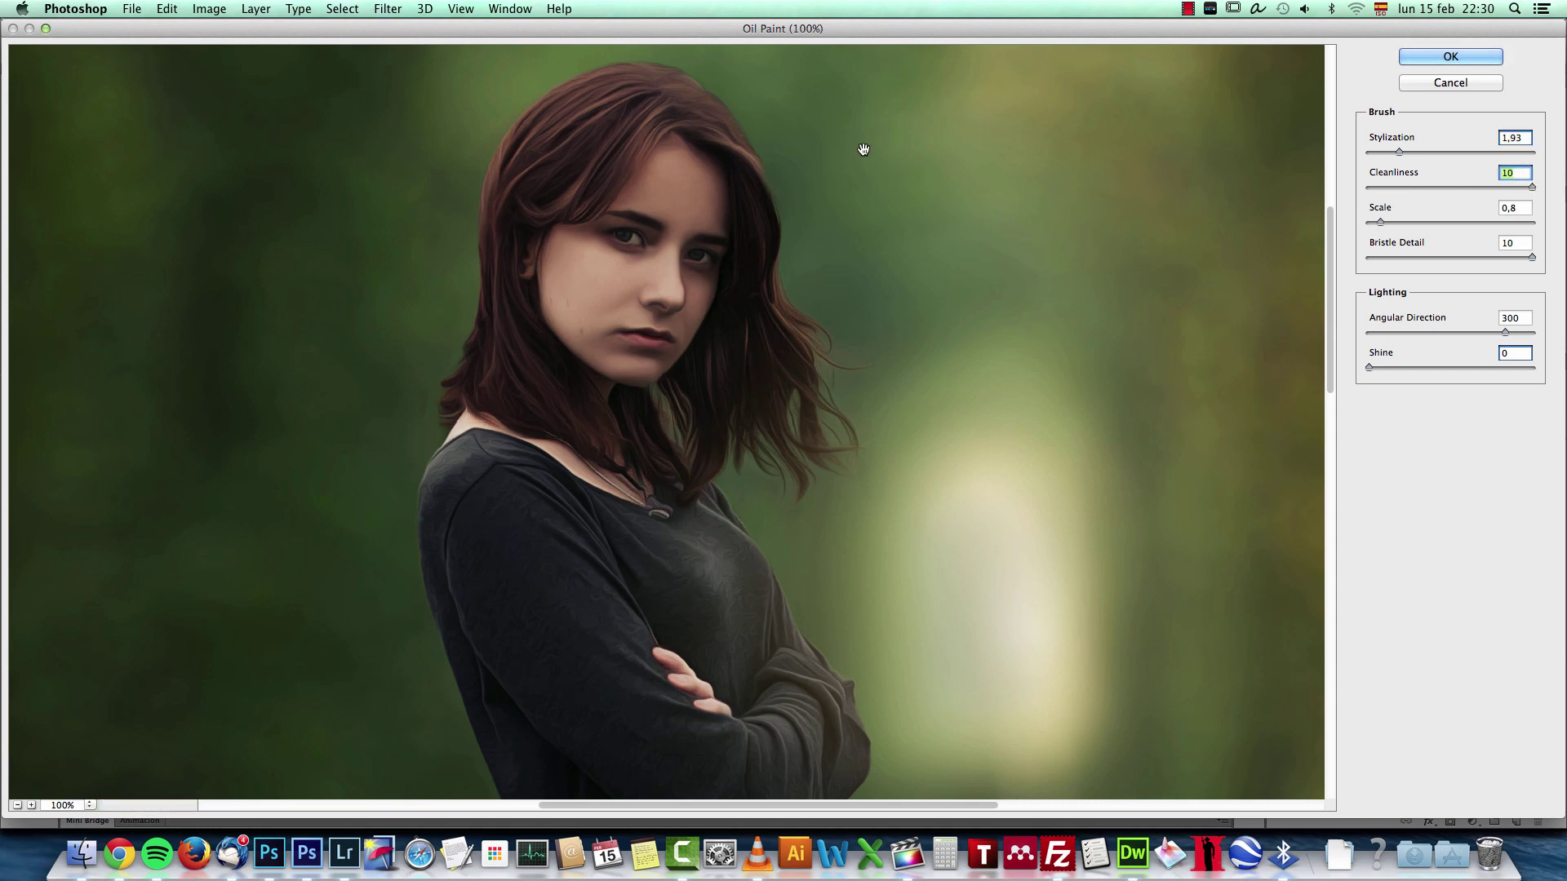
left_click_drag(1532, 188, 1557, 219)
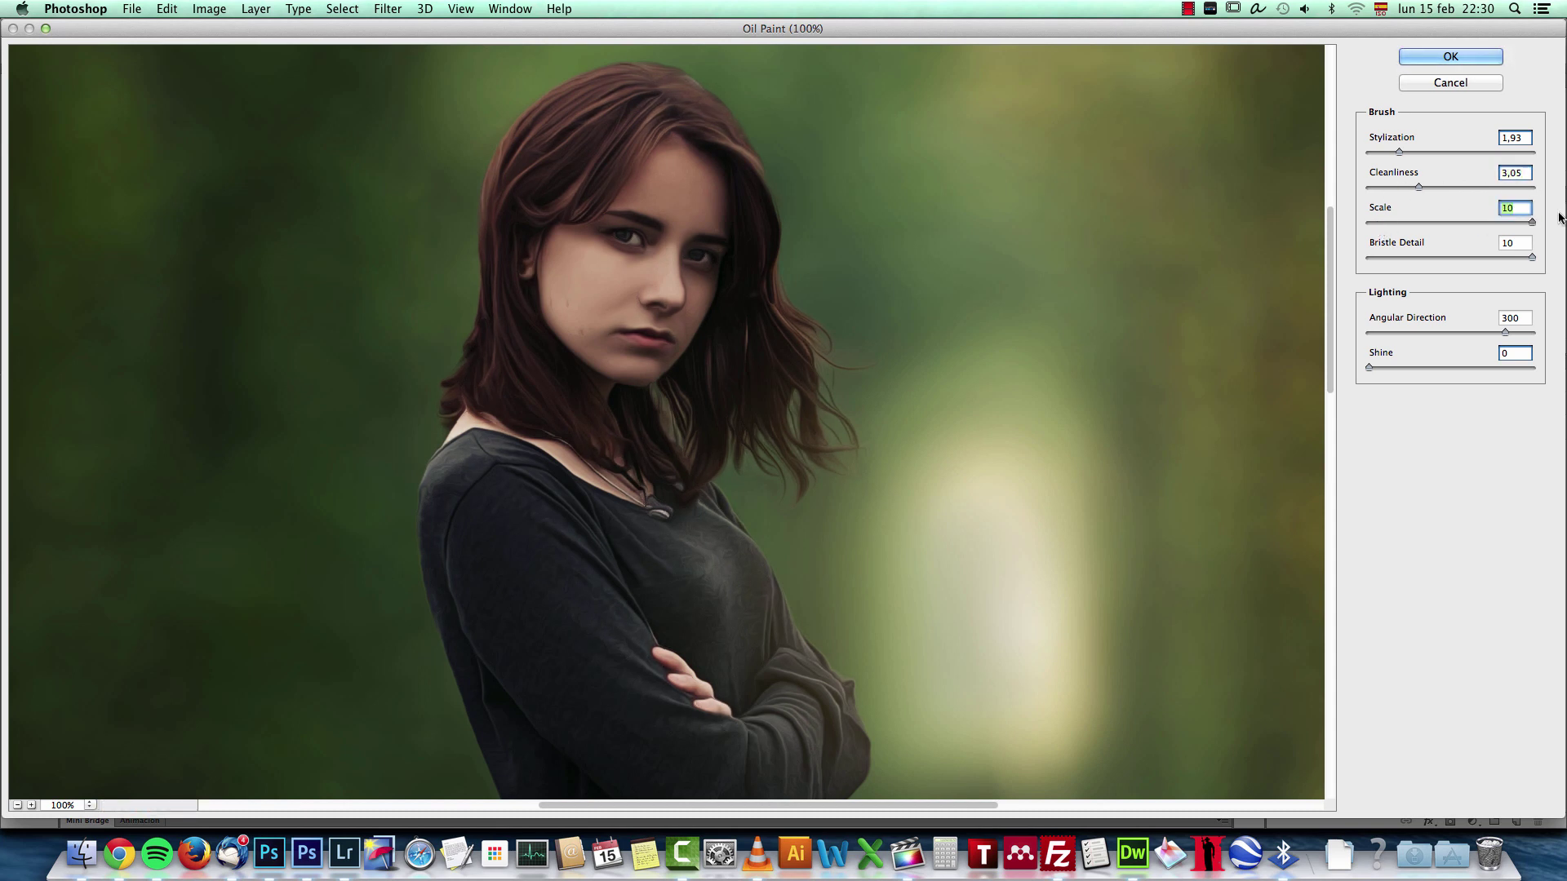
left_click_drag(1467, 256, 1526, 249)
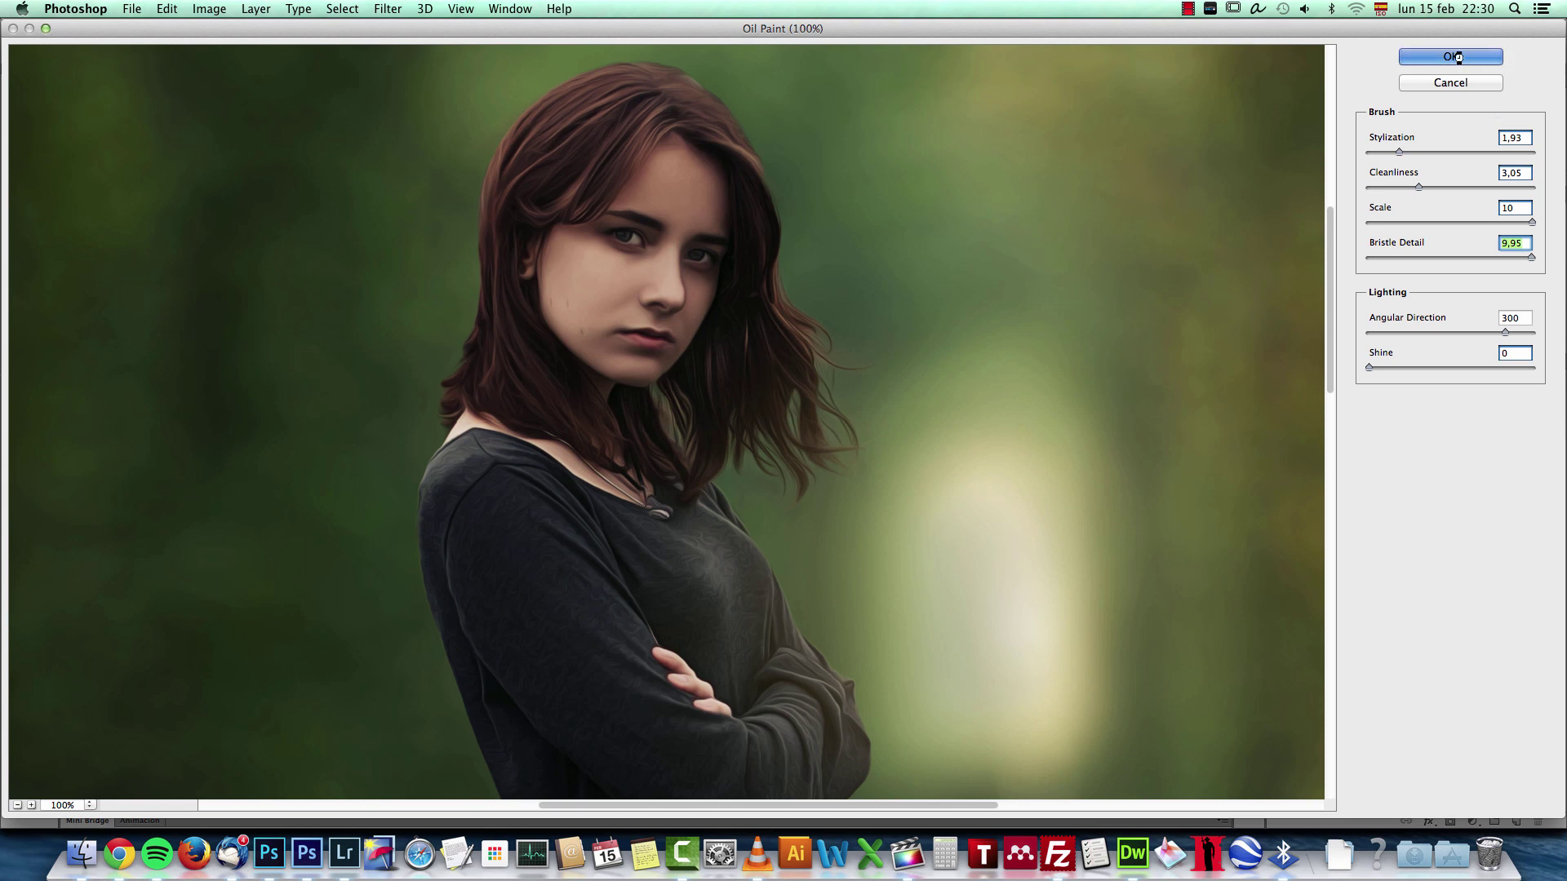
key("Return")
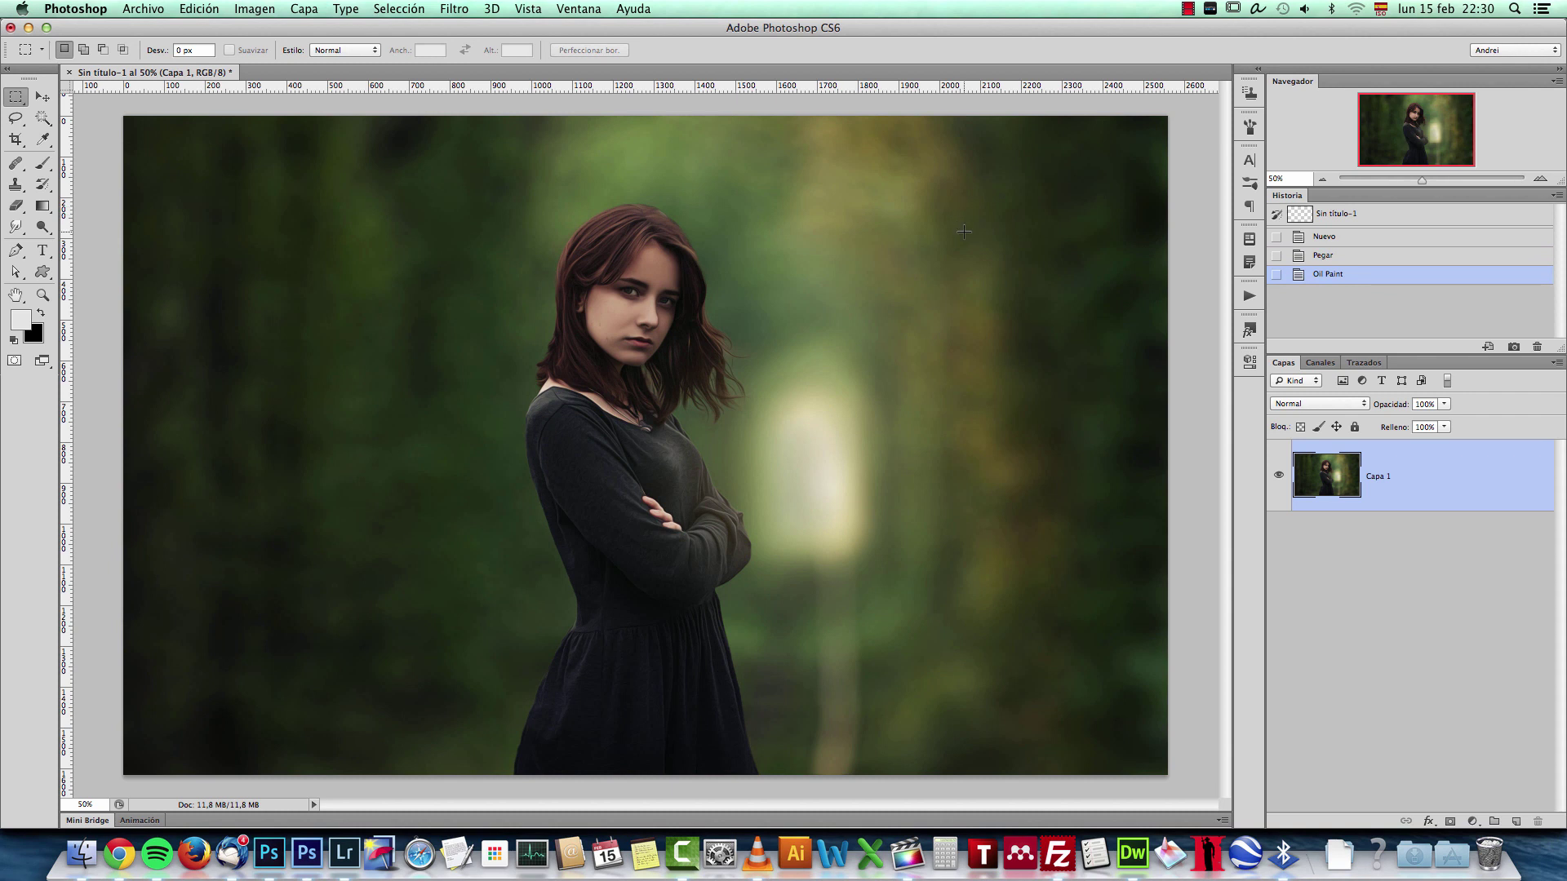
Cut the filtered image, return to Photoshop CC, clear the canvas selection, and paste it as a new layer above glow 1
key("super+a")
key("super+x")
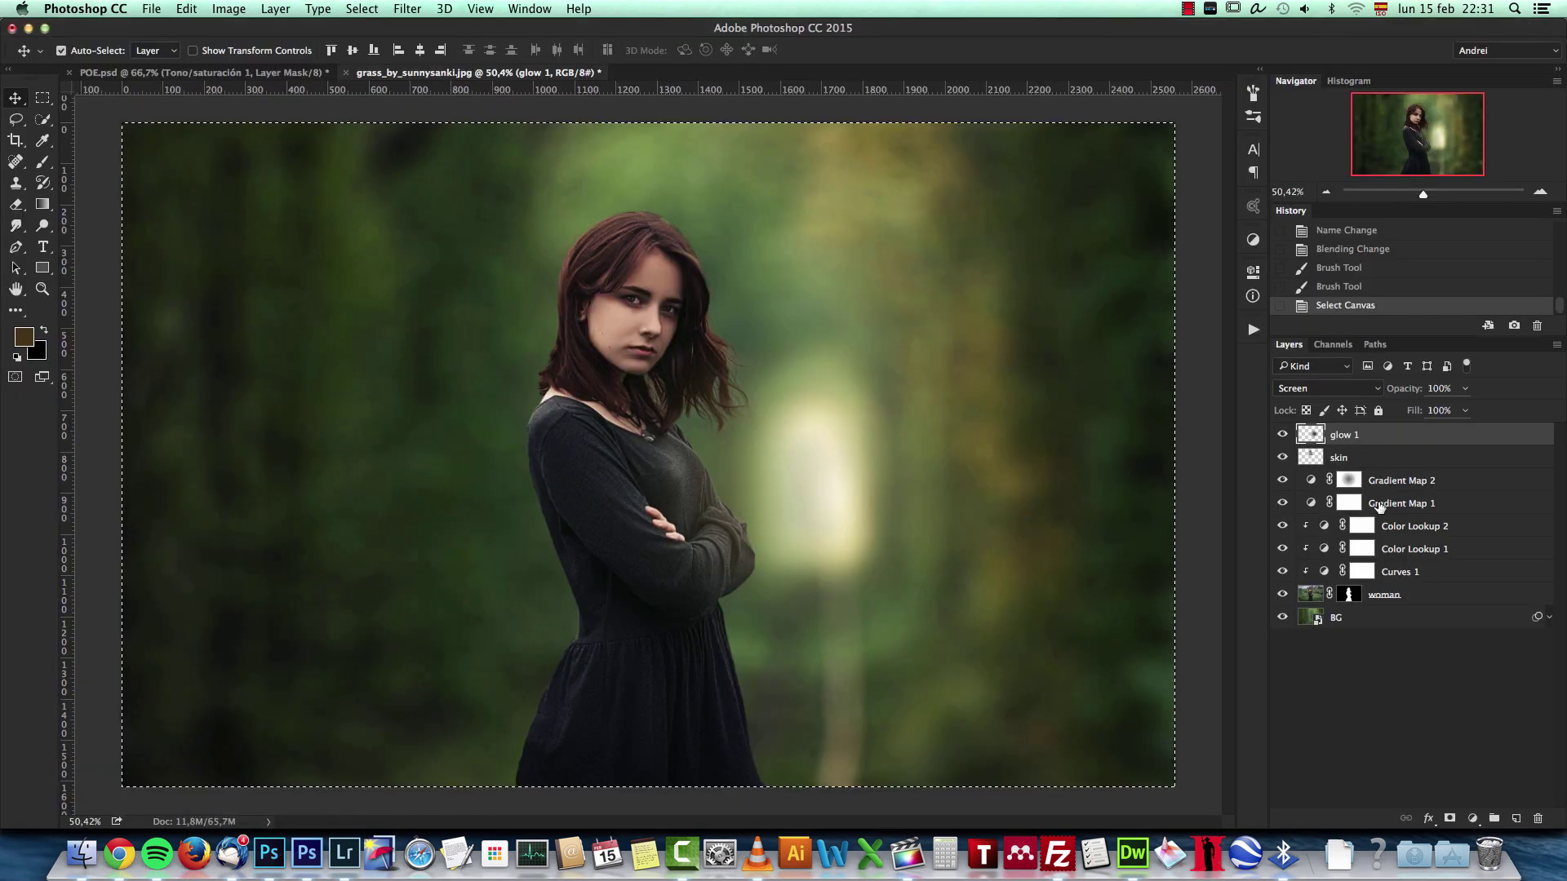
key("super+d")
key("super+v")
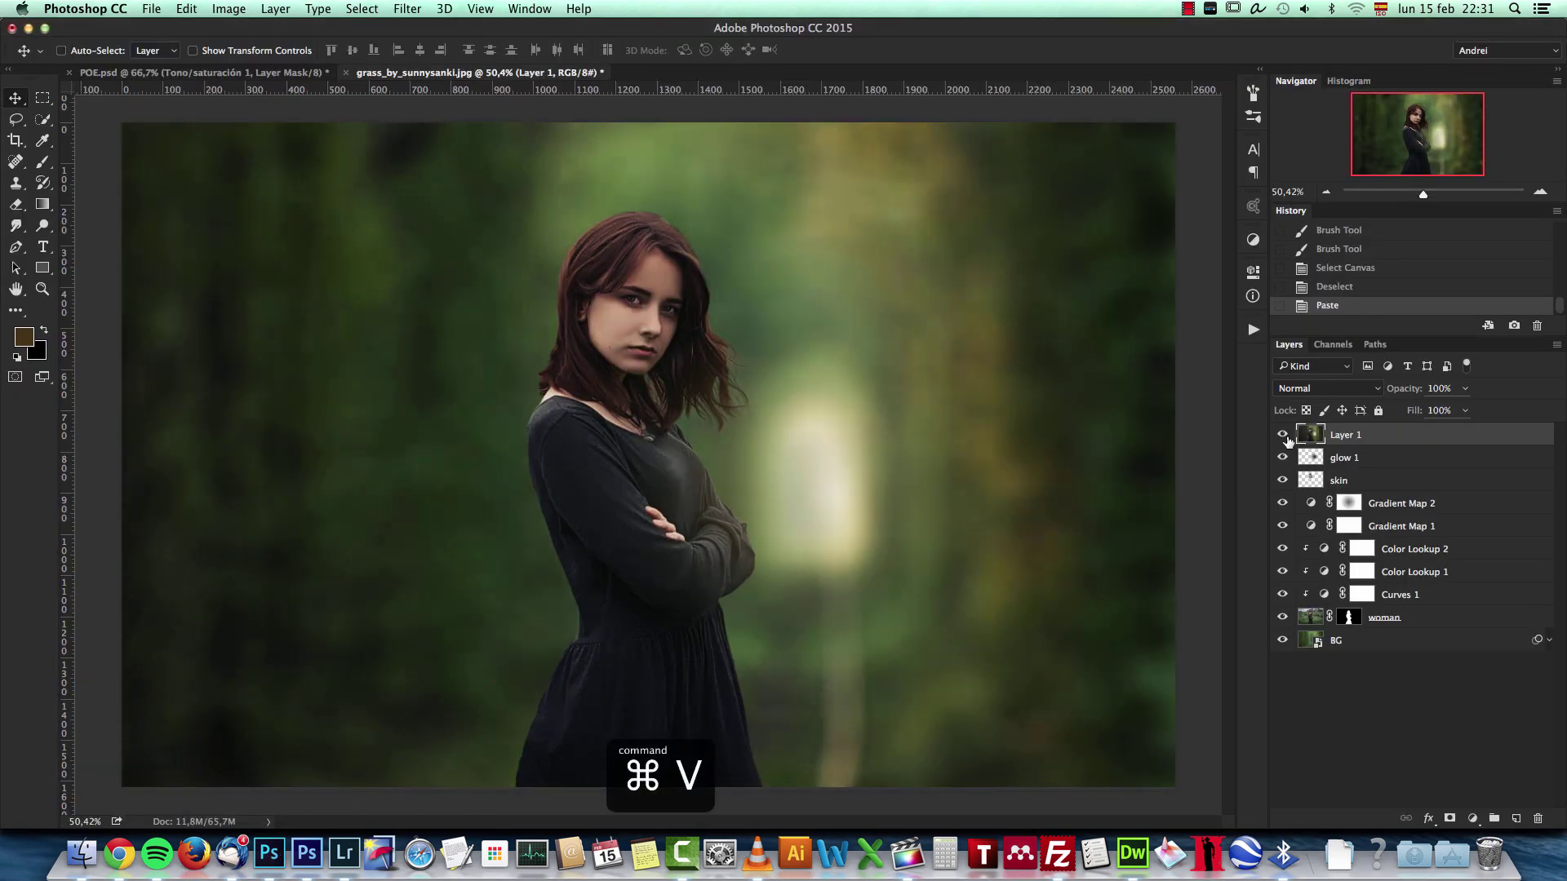
key("super+1")
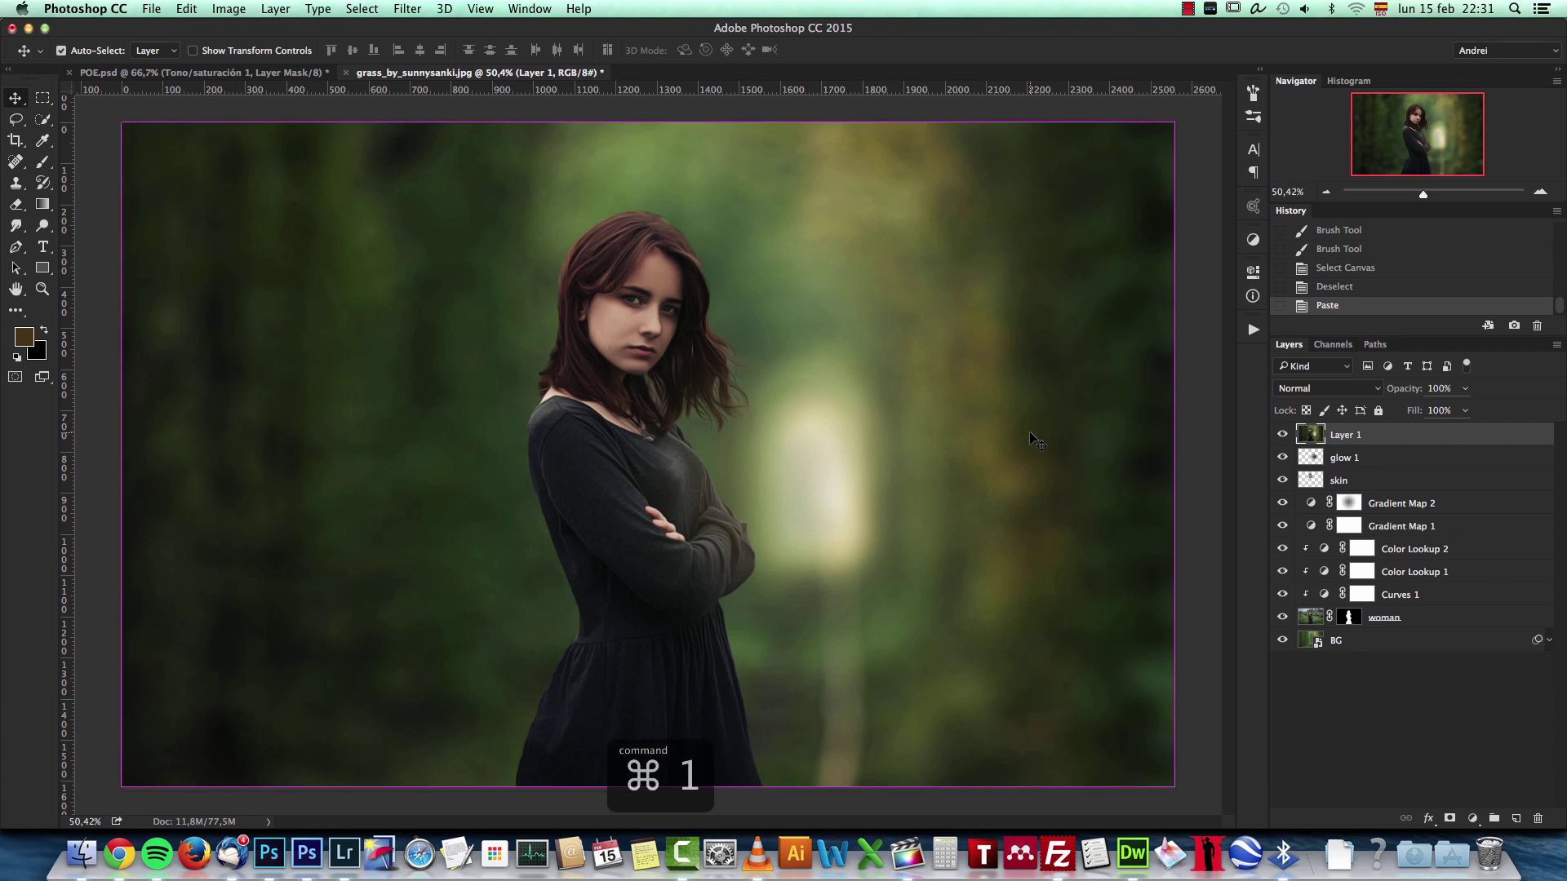
Brighten the highlights of the pasted Layer 1 with Levels by lowering the white input point
left_click_drag(1095, 384, 1026, 428)
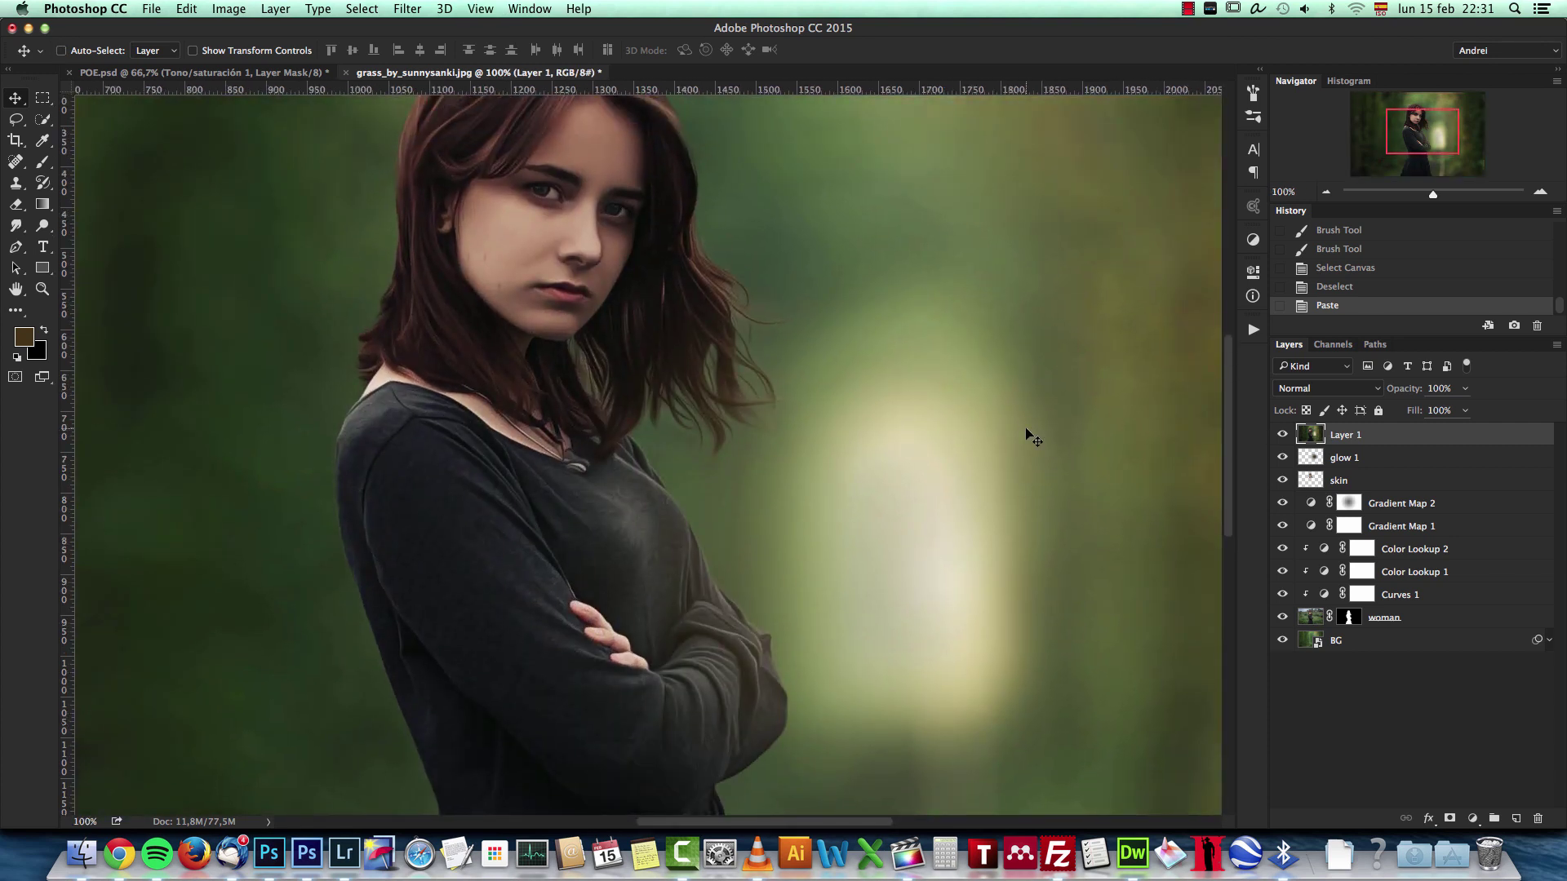
key("super+l")
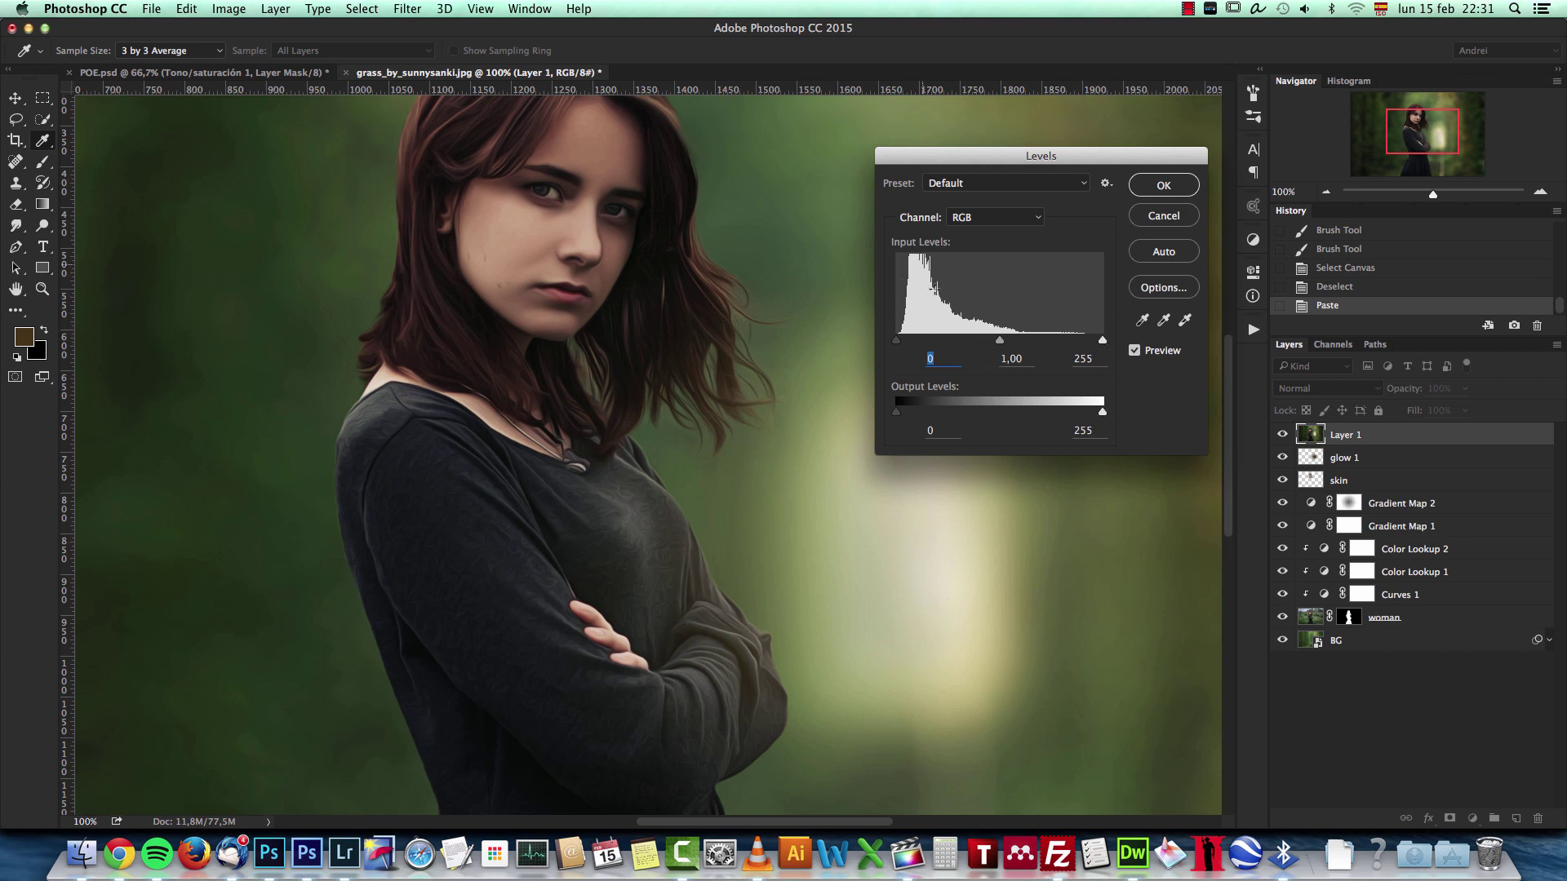
left_click_drag(1103, 342, 1086, 346)
left_click(1085, 343)
left_click(1163, 186)
key("v")
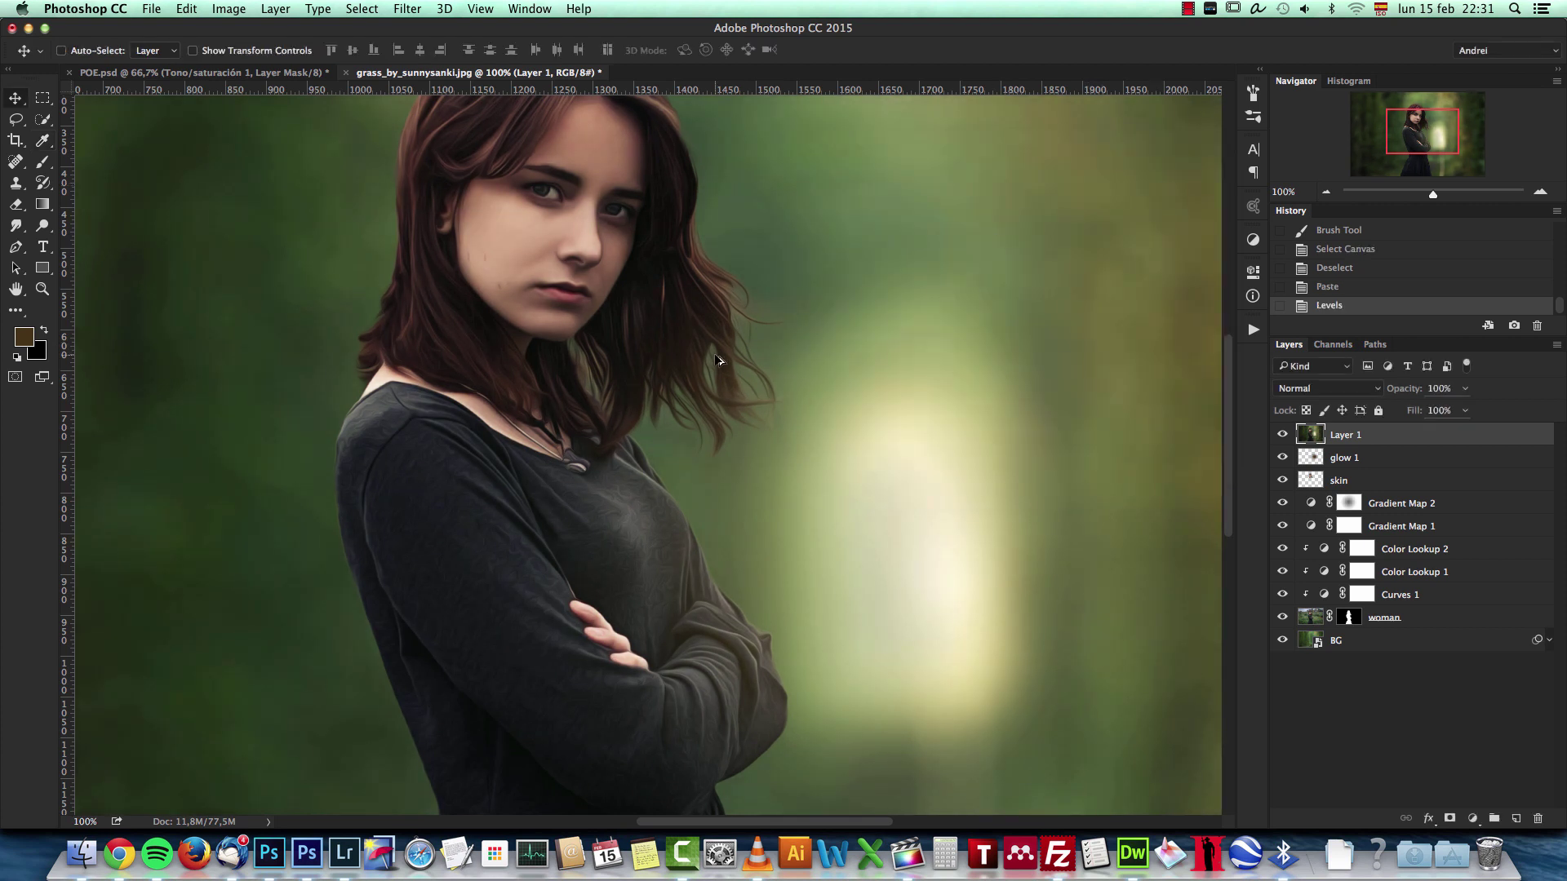
Rename the pasted layer to Oil and add a white layer mask to it
key("super+0")
key("super+1")
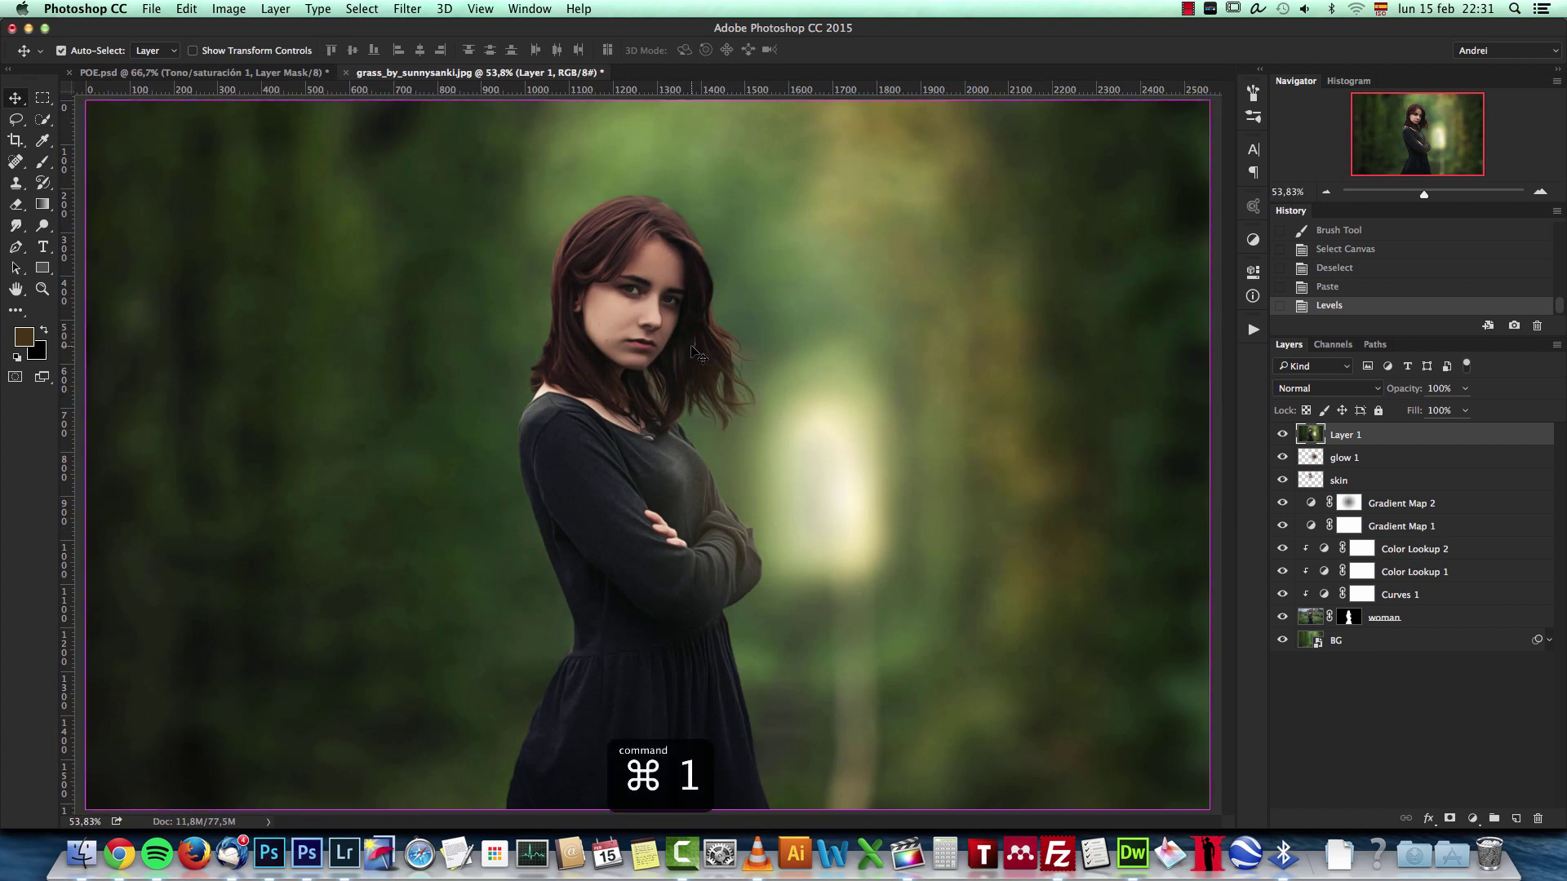
scroll(816, 359, "up", 3)
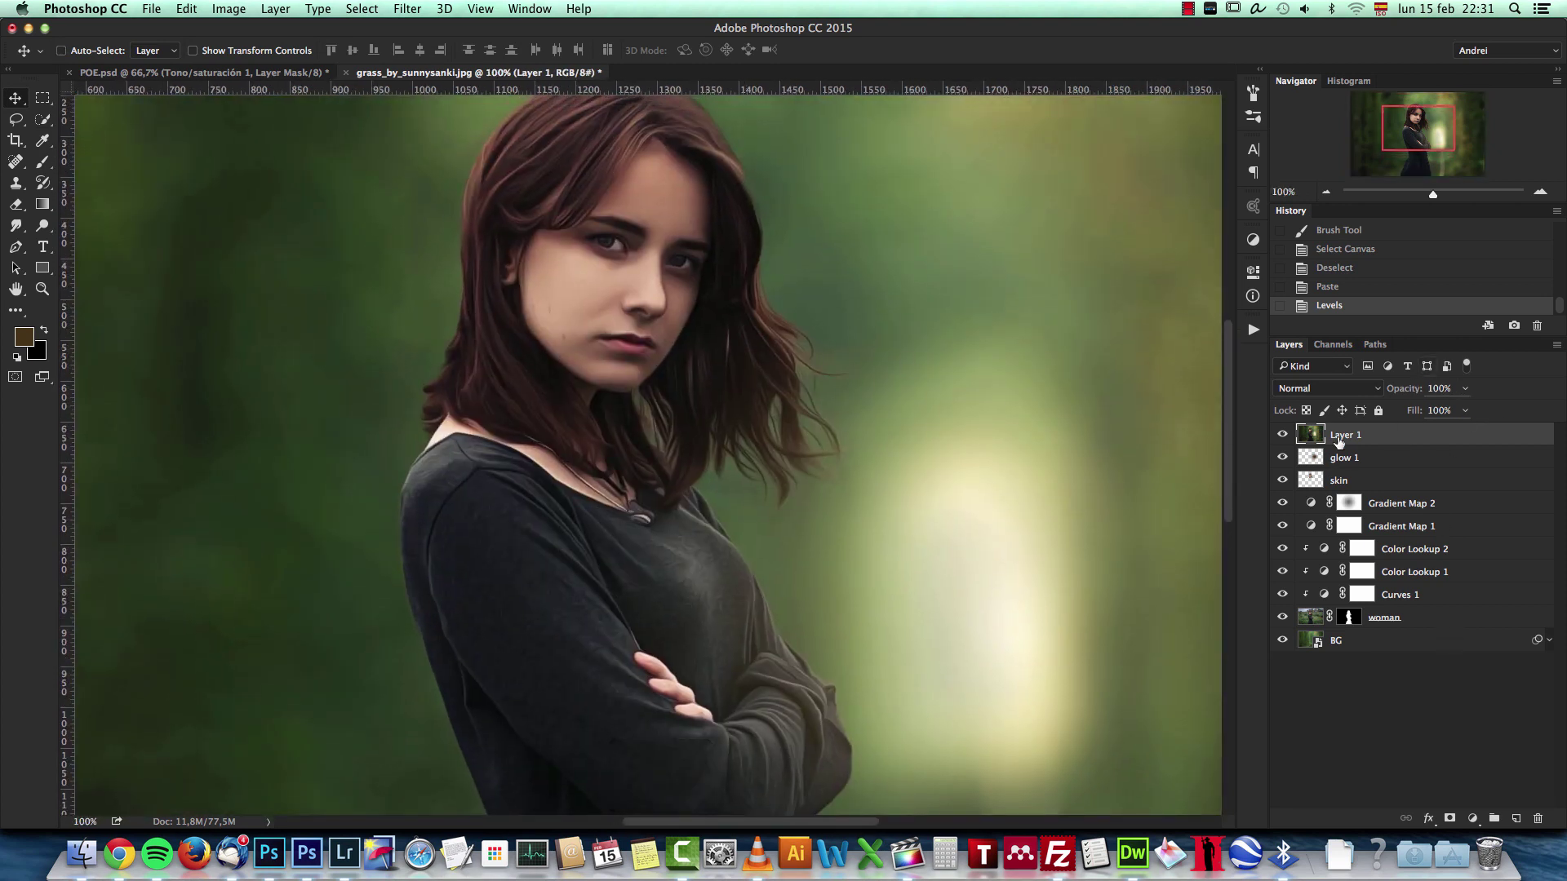
type("Oil")
key("Return")
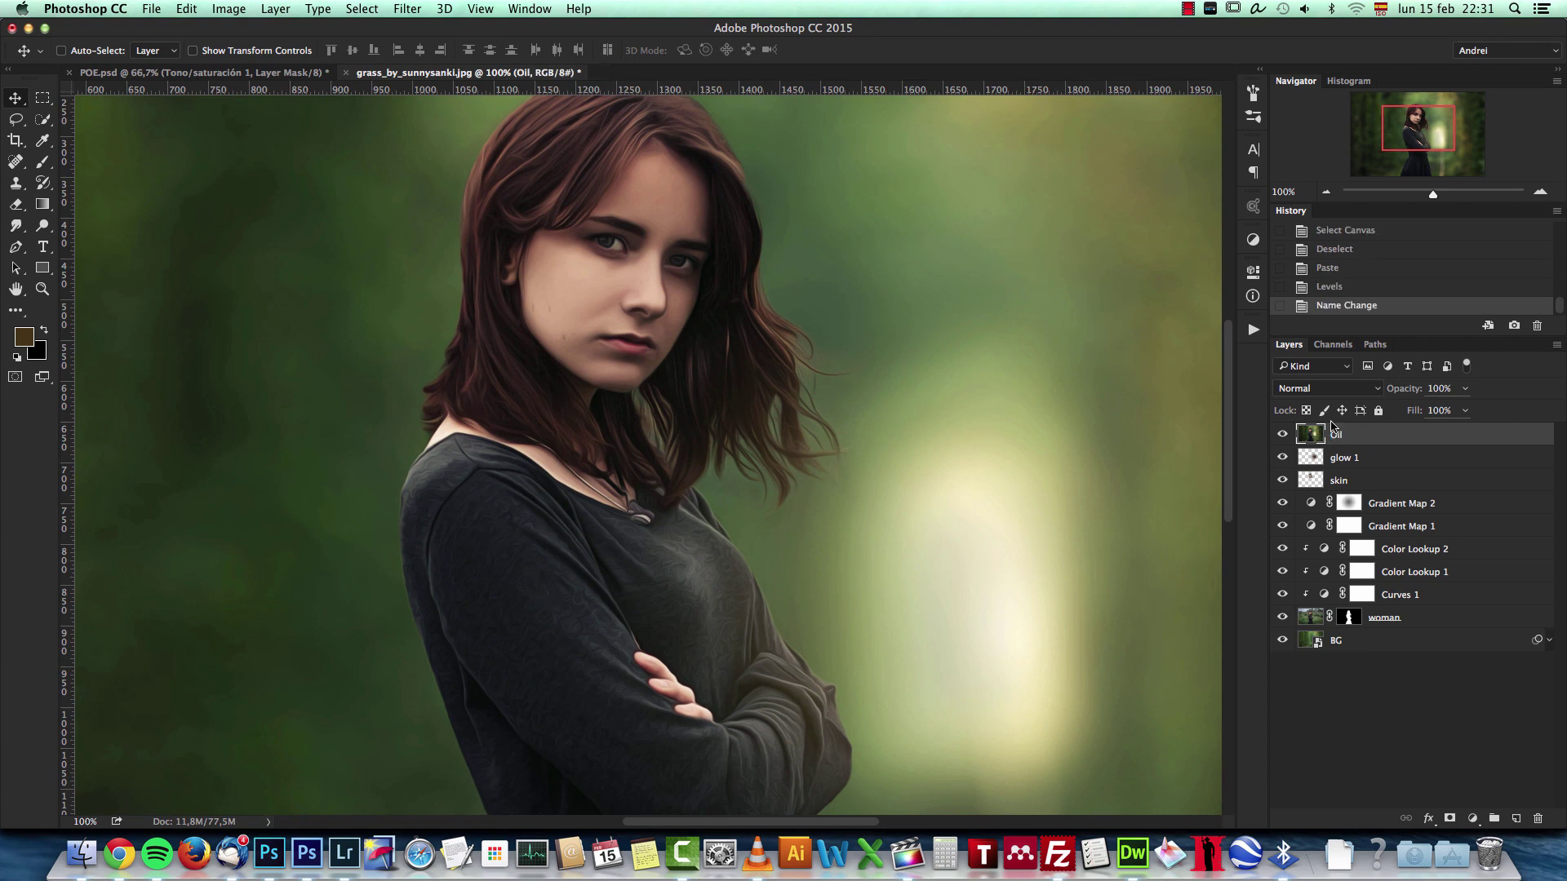
left_click(1451, 818)
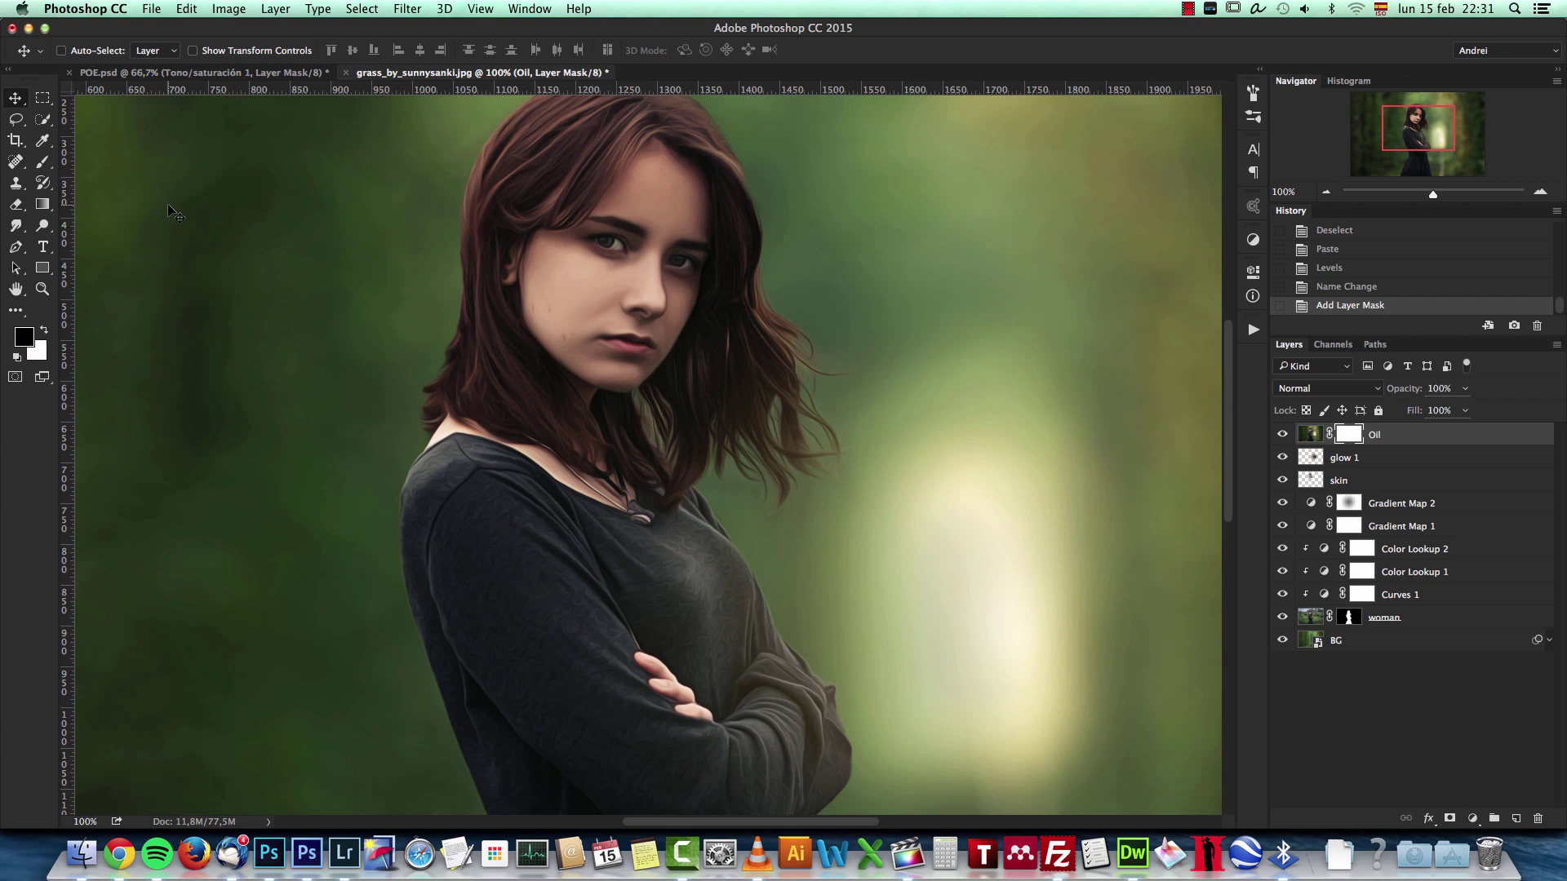
Paint black with a 15 px brush on the Oil layer's mask over the eye on the lit side of the face
left_click(44, 164)
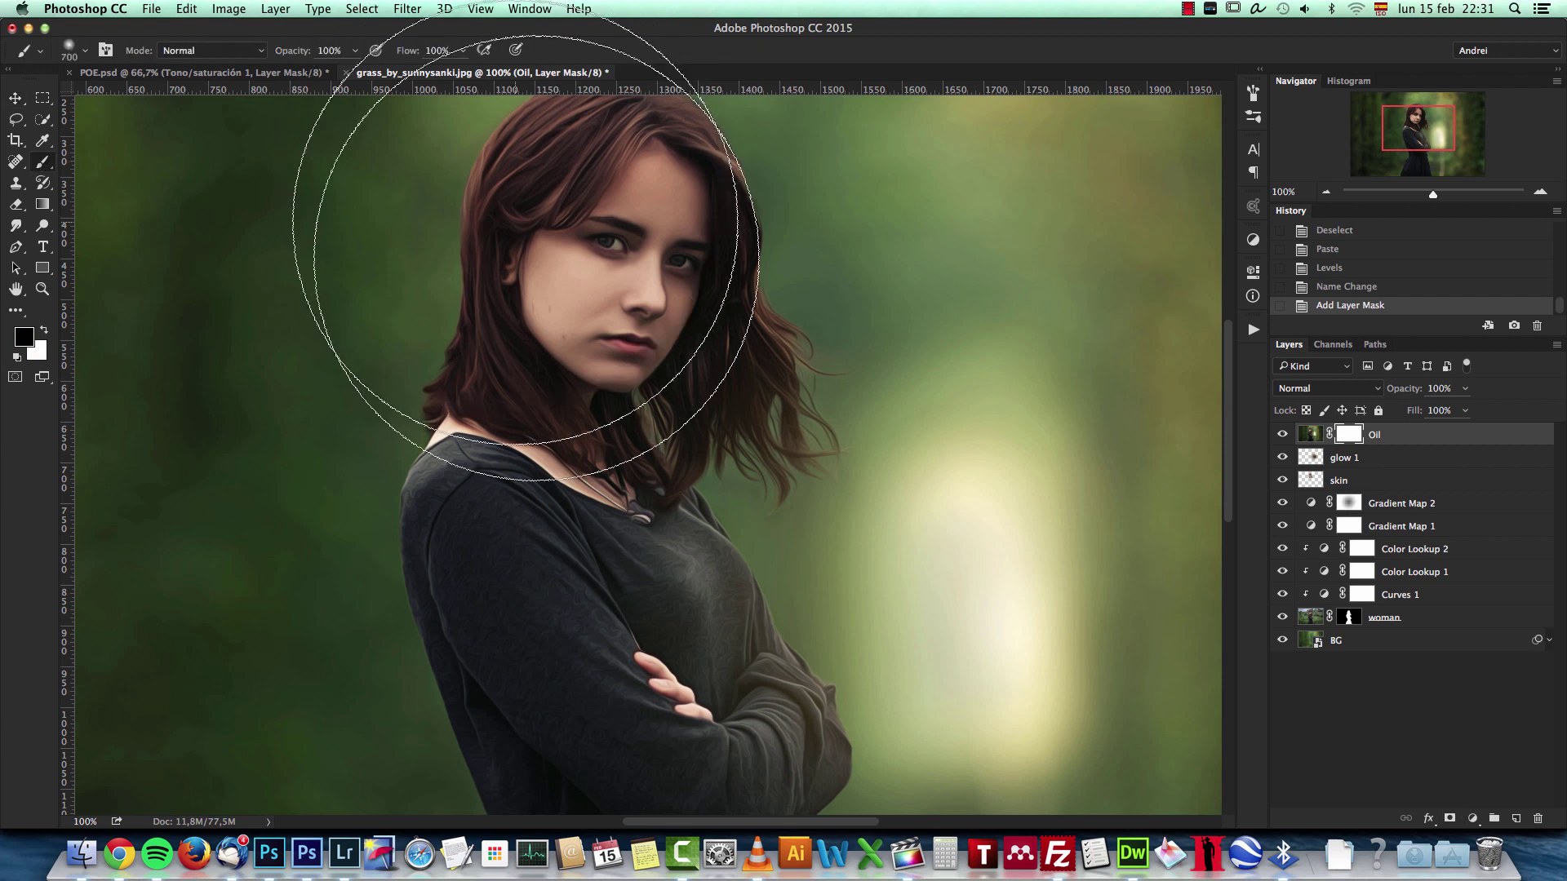
key("bracketleft")
key("bracketleft")
key("bracketleft")
key("bracketleft")
key("bracketleft")
key("bracketleft")
key("bracketleft")
key("bracketleft")
key("bracketleft")
key("bracketleft")
key("bracketleft")
key("bracketleft")
scroll(618, 240, "up", 1)
scroll(620, 236, "up", 5)
key("bracketleft")
key("bracketleft")
key("bracketleft")
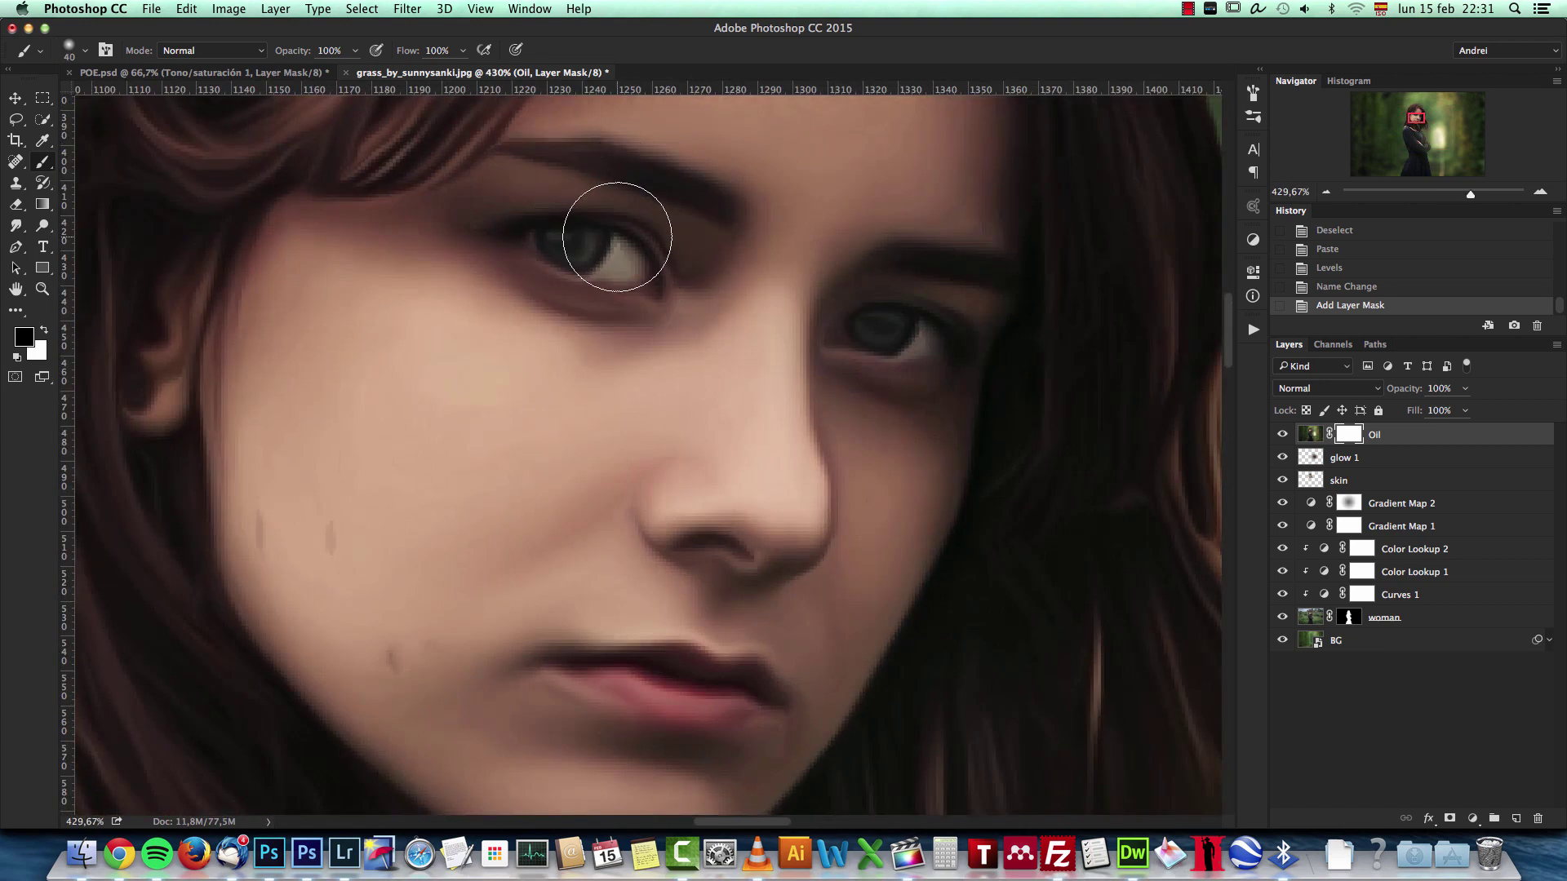
key("bracketleft")
key("bracketleft")
key("bracketleft")
key("bracketleft")
key("bracketleft")
left_click_drag(608, 250, 581, 242)
Set the brush hardness to 46% and finish masking the oil effect off the lit-side eye, reducing the brush to 9 px
right_click(581, 240)
left_click(716, 318)
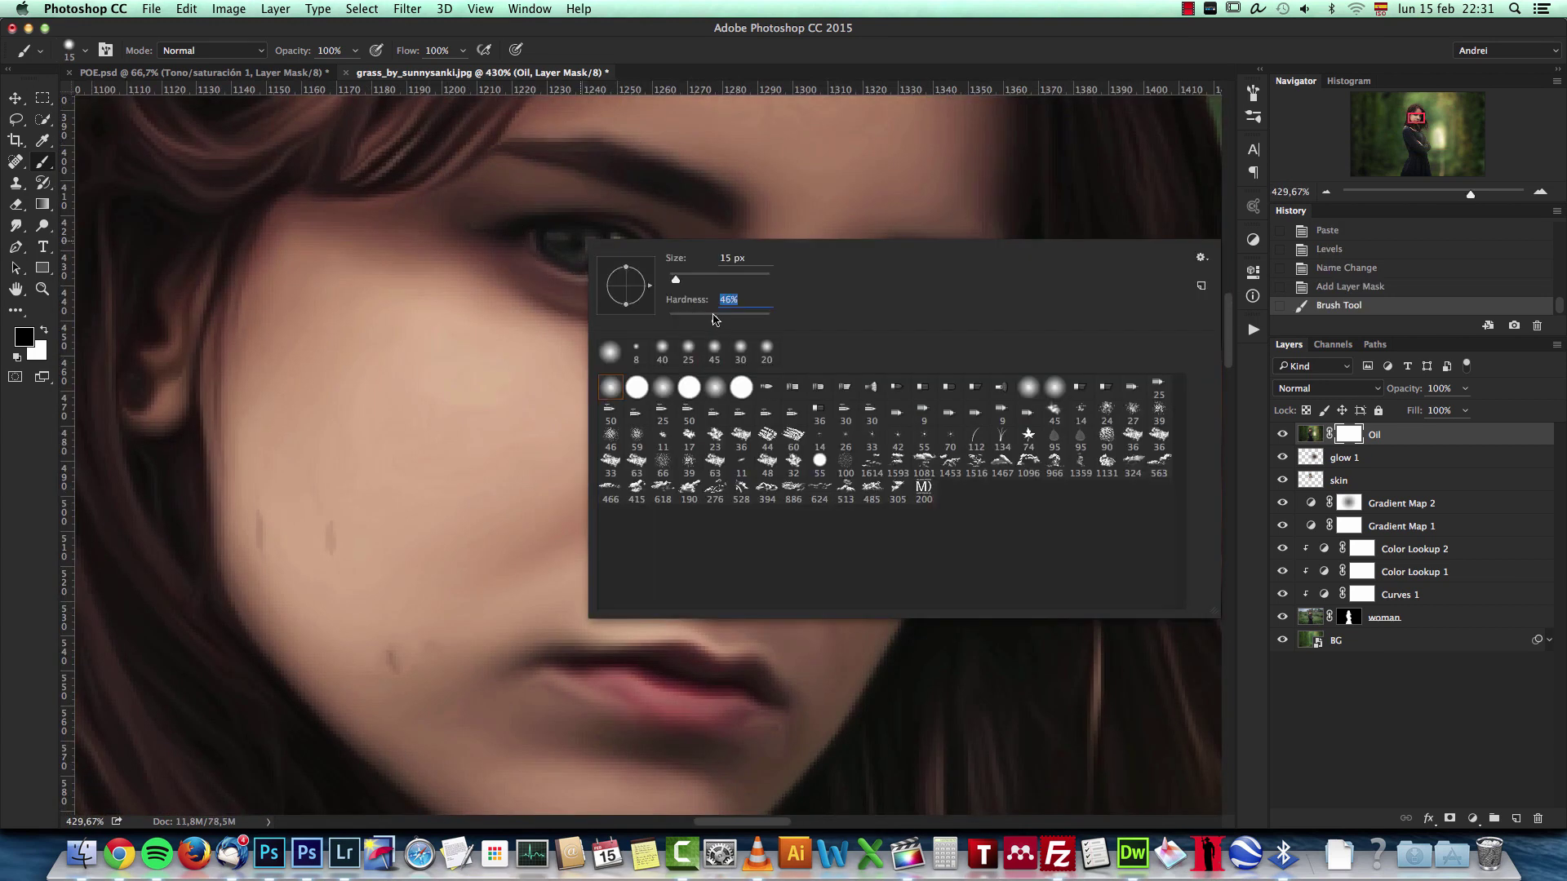
left_click(566, 241)
mouse_move(616, 259)
left_mouse_down()
mouse_move(581, 250)
mouse_move(630, 268)
mouse_move(547, 235)
left_mouse_up()
key("bracketleft")
key("bracketleft")
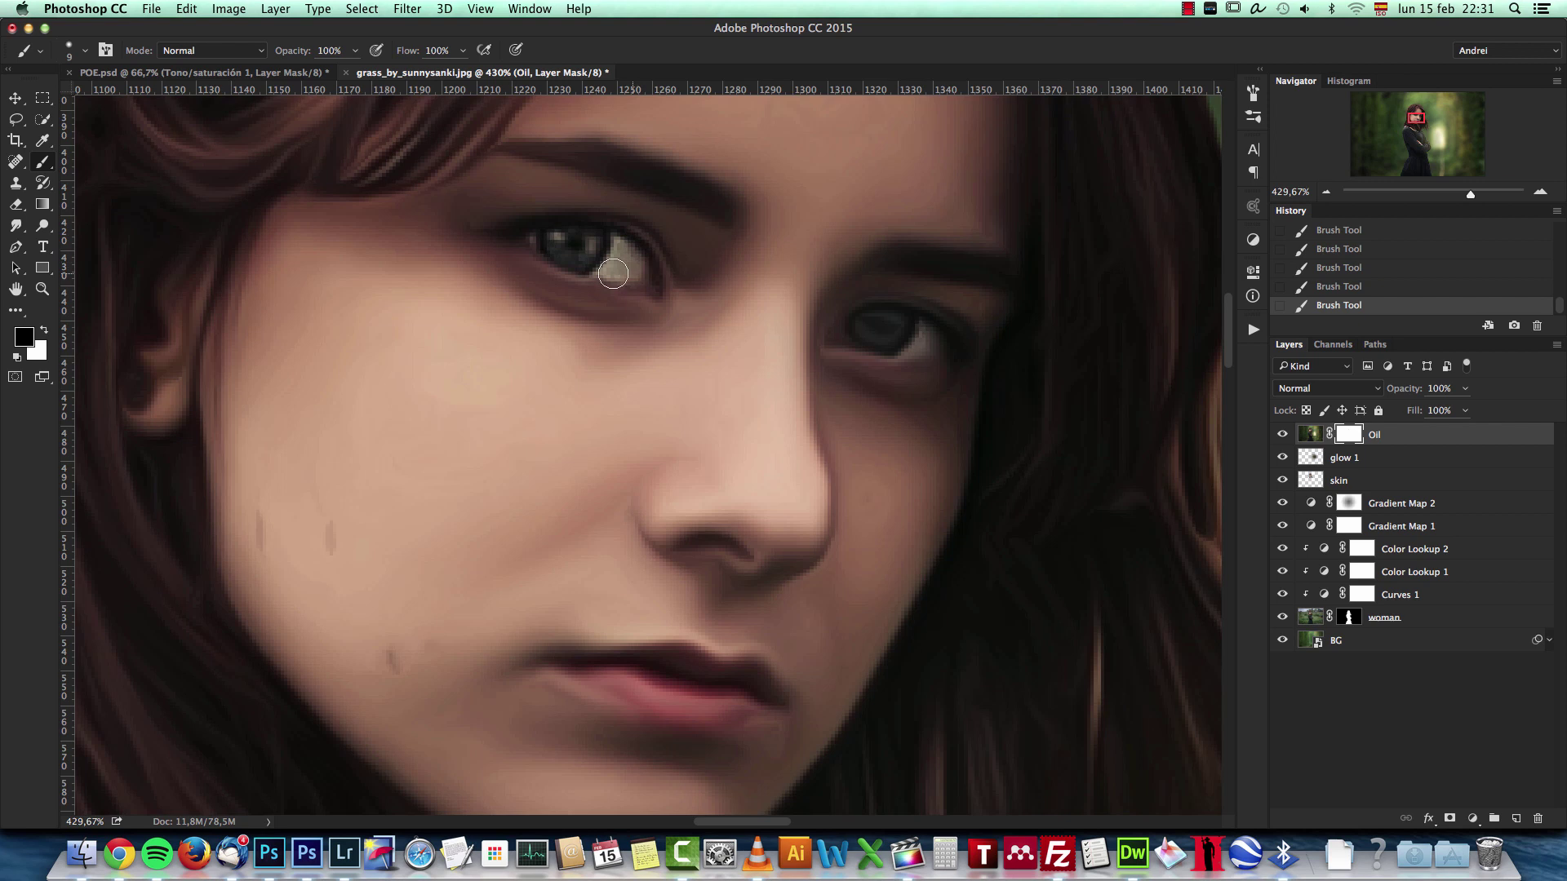
Mask the oil effect off the eye on the shadow side and set up a 7 px white brush for edge corrections
mouse_move(913, 326)
left_mouse_down()
mouse_move(864, 328)
mouse_move(922, 335)
left_mouse_up()
key("bracketleft")
key("bracketleft")
key("x")
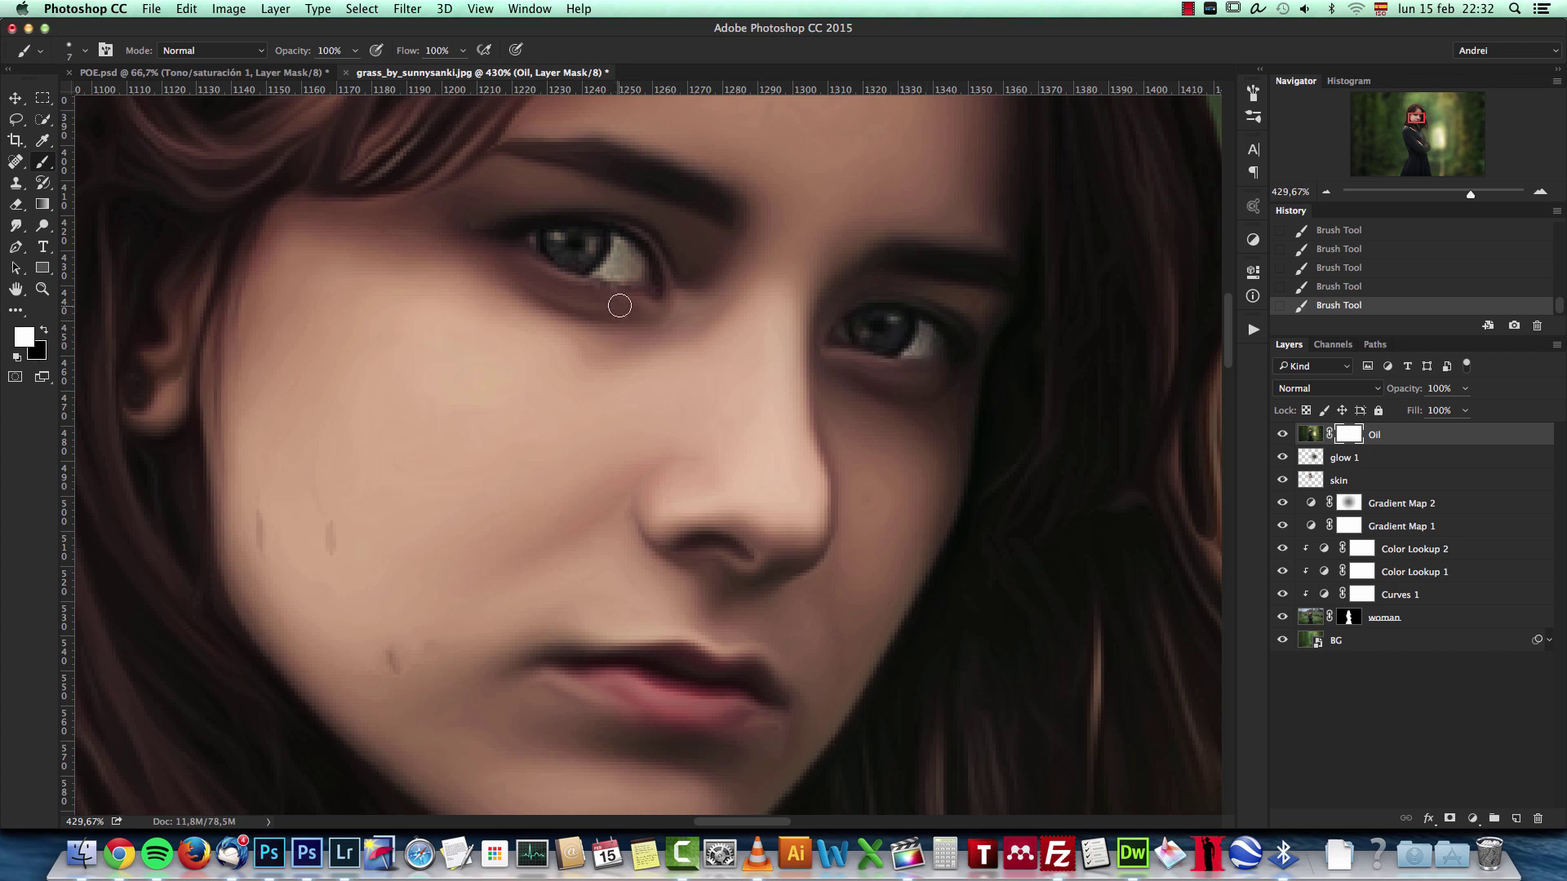
Paint black on the Oil mask over the nostril and lips with a small brush, and clean up the lip edges in white
scroll(735, 555, "down", 5)
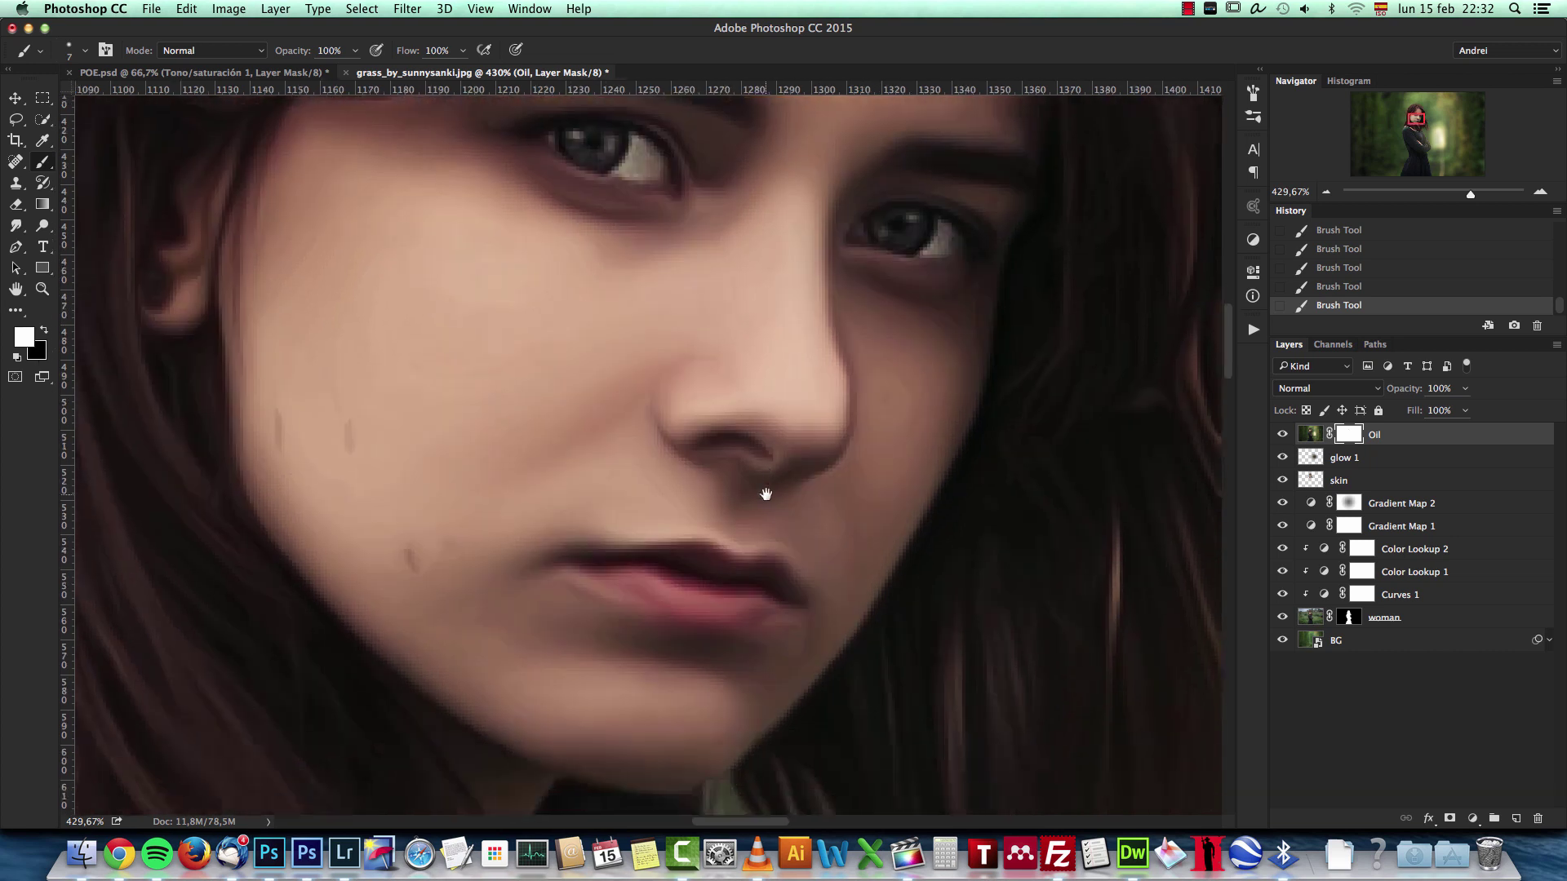
key("x")
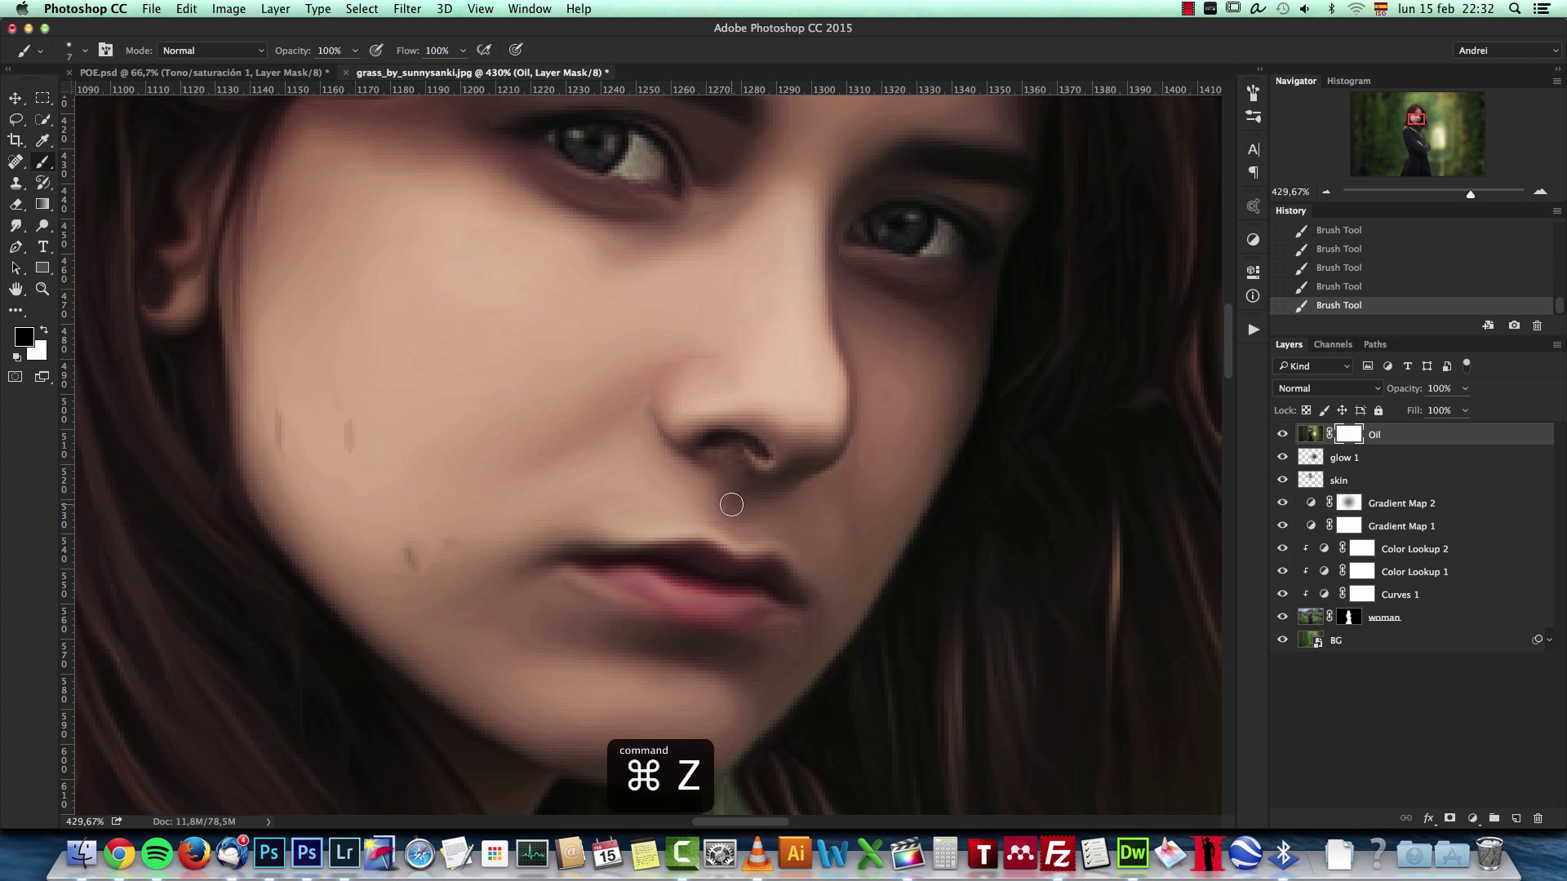
mouse_move(603, 566)
left_mouse_down()
mouse_move(729, 605)
mouse_move(791, 587)
mouse_move(756, 571)
mouse_move(790, 595)
mouse_move(606, 563)
left_mouse_up()
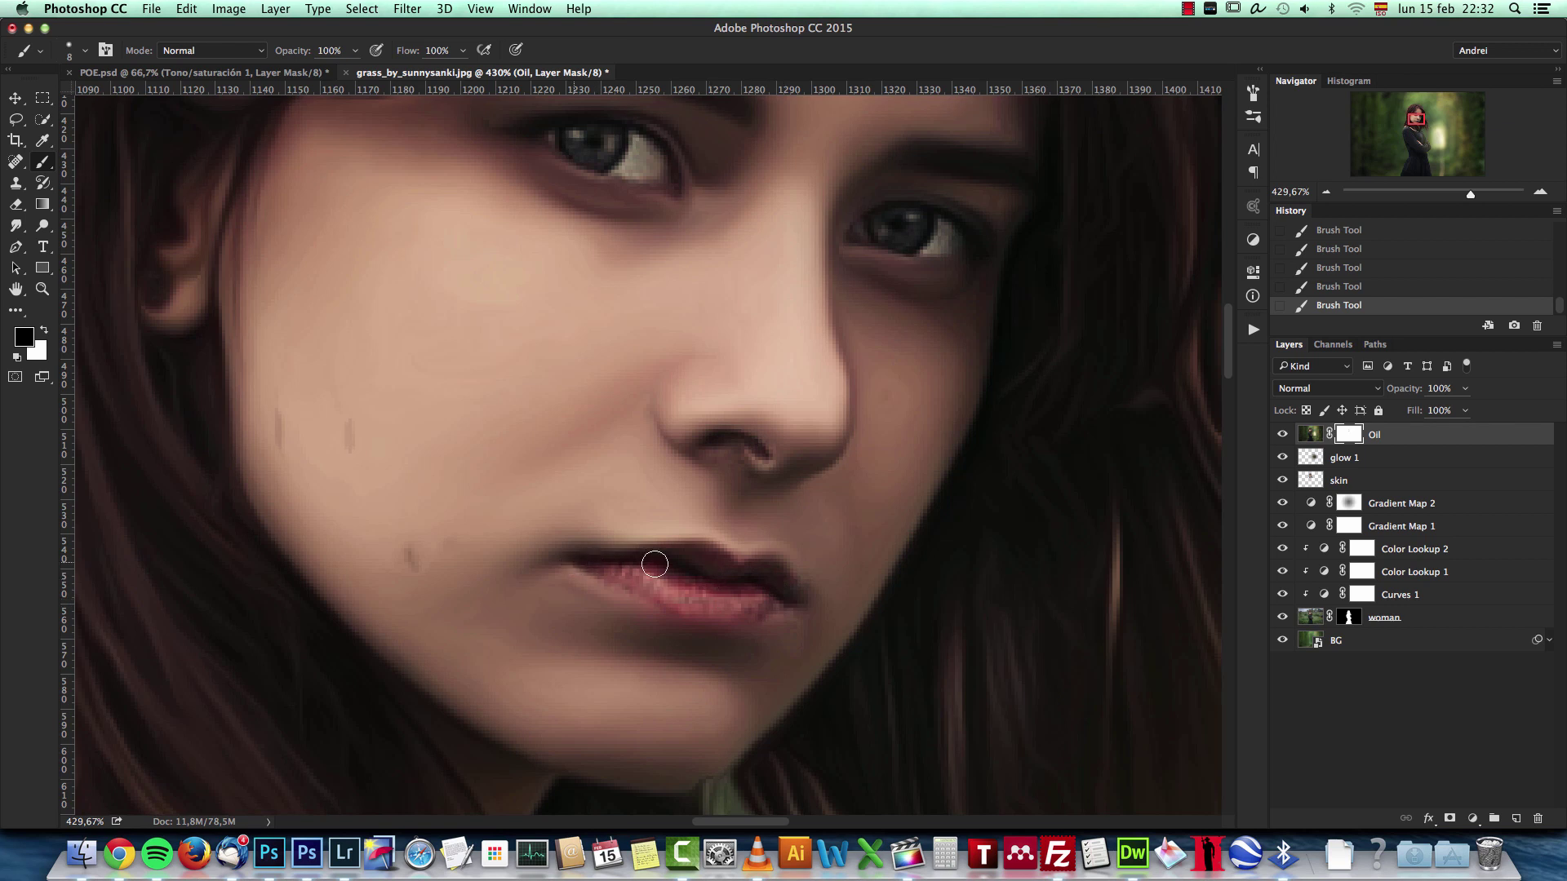
key("super+1")
scroll(683, 495, "up", 10)
key("x")
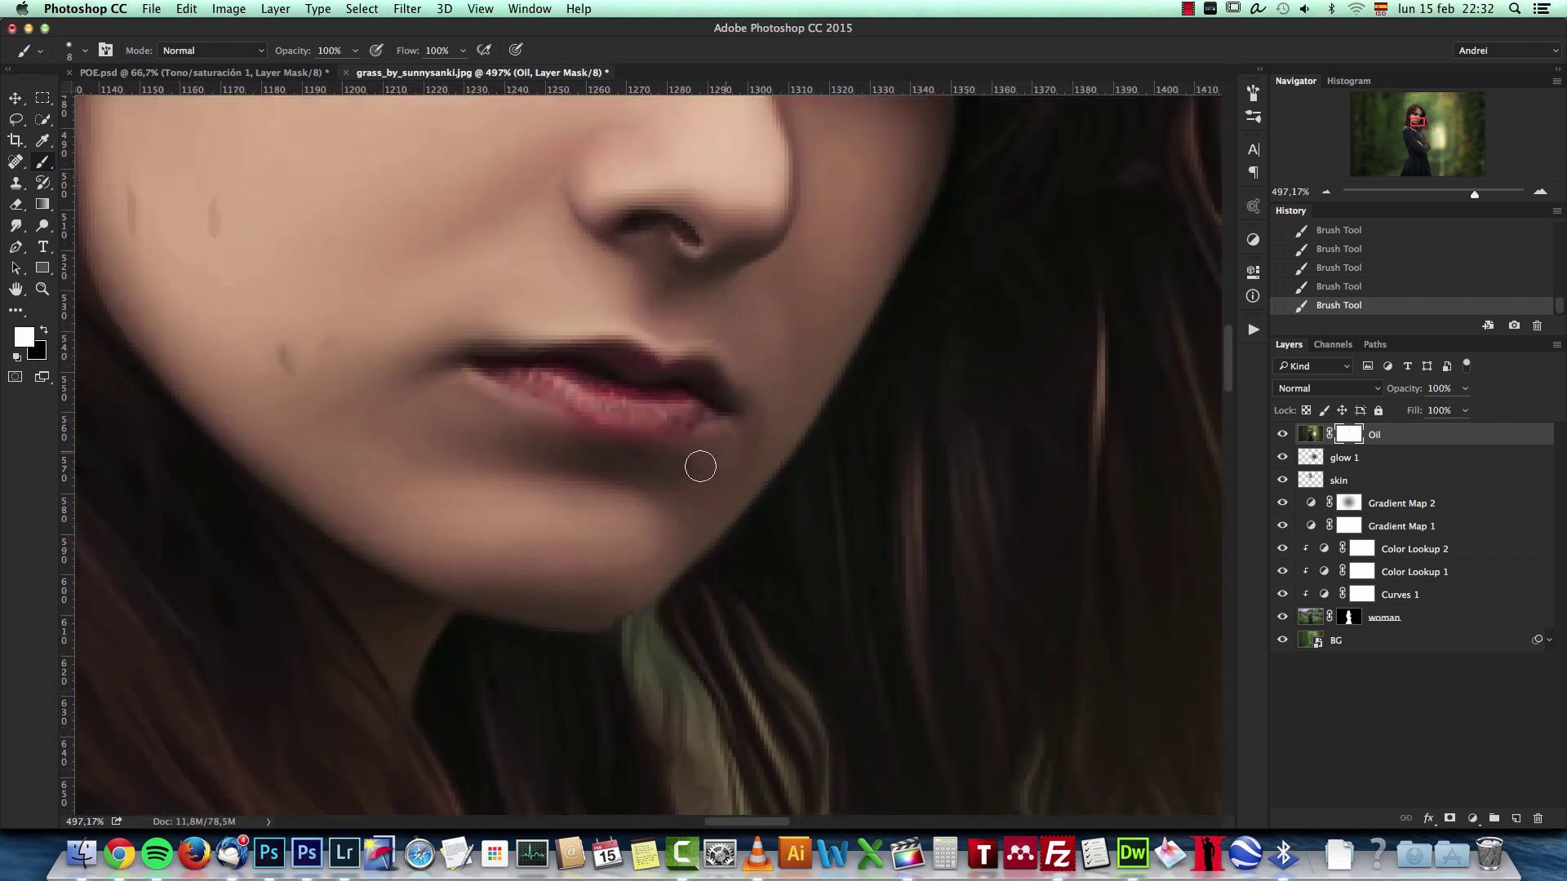
key("super+1")
key("super+1")
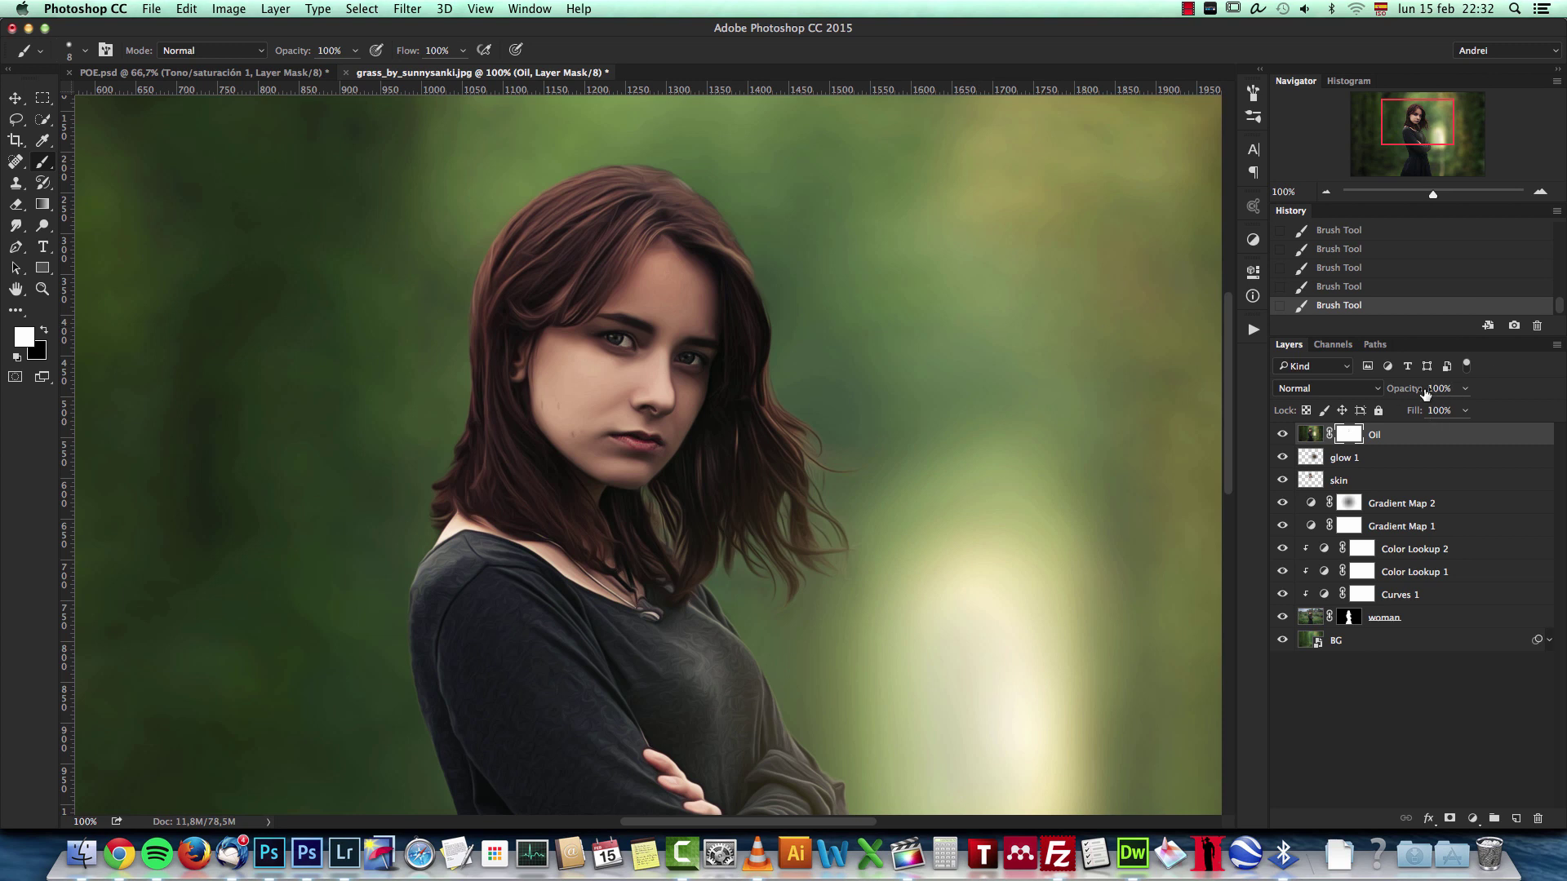
Set the Oil layer's opacity to 65%
left_click(1465, 388)
left_click_drag(1467, 408, 1437, 414)
left_click(1433, 389)
type("65")
Compare the portrait with and without the oil effect by toggling the Oil layer's visibility
left_click(1282, 435)
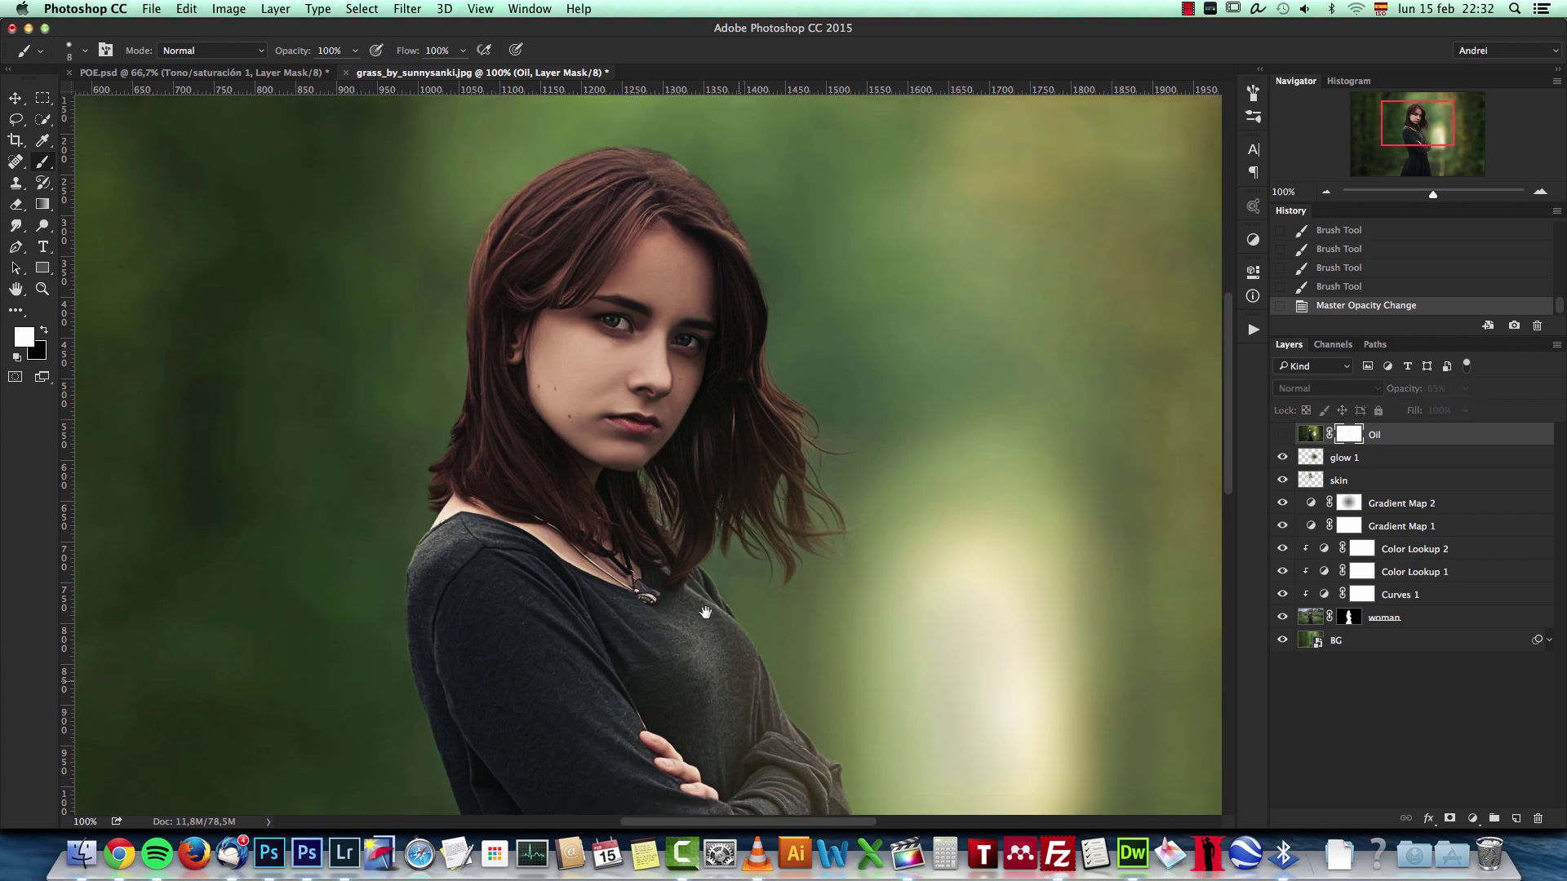
left_click_drag(694, 694, 633, 514)
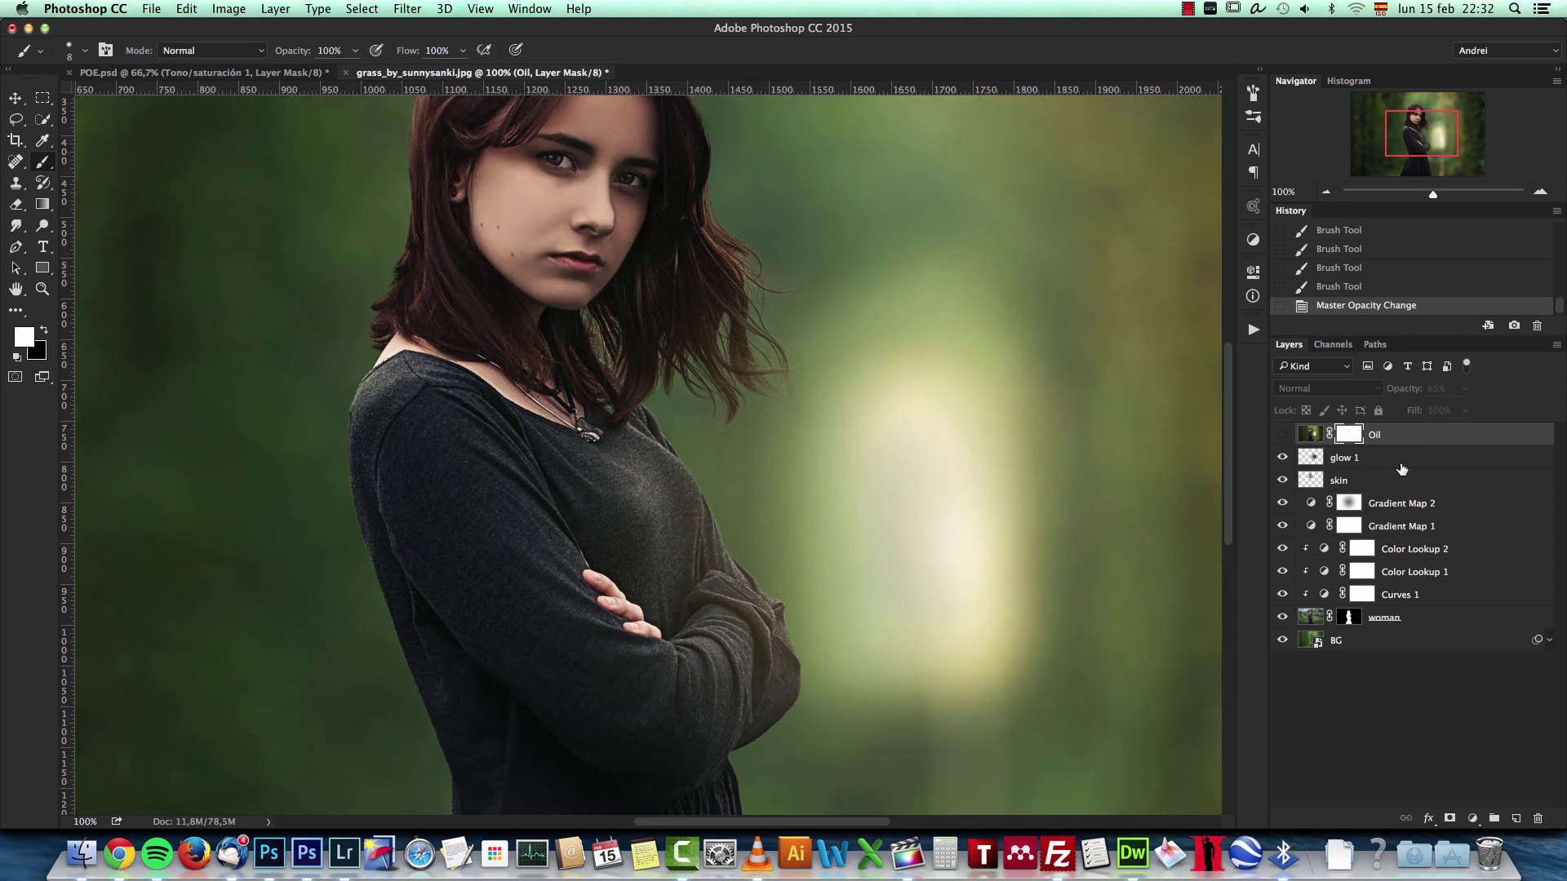
left_click(1280, 435)
left_click(1281, 435)
left_click(1281, 435)
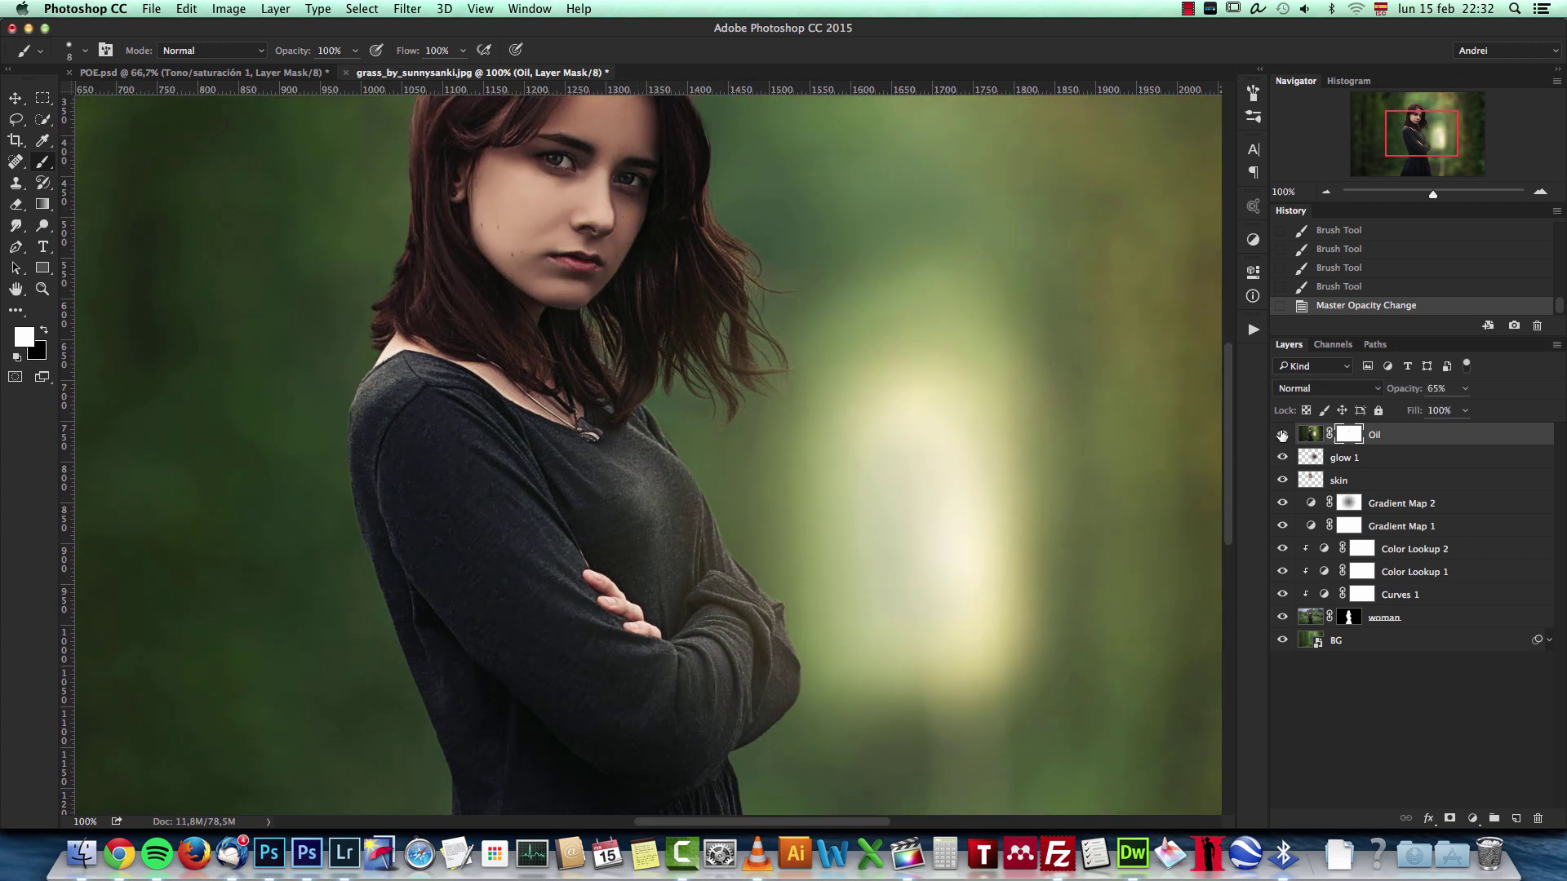
left_click(1281, 435)
left_click(1282, 435)
left_click(1281, 435)
left_click(1282, 435)
scroll(824, 438, "down", 5)
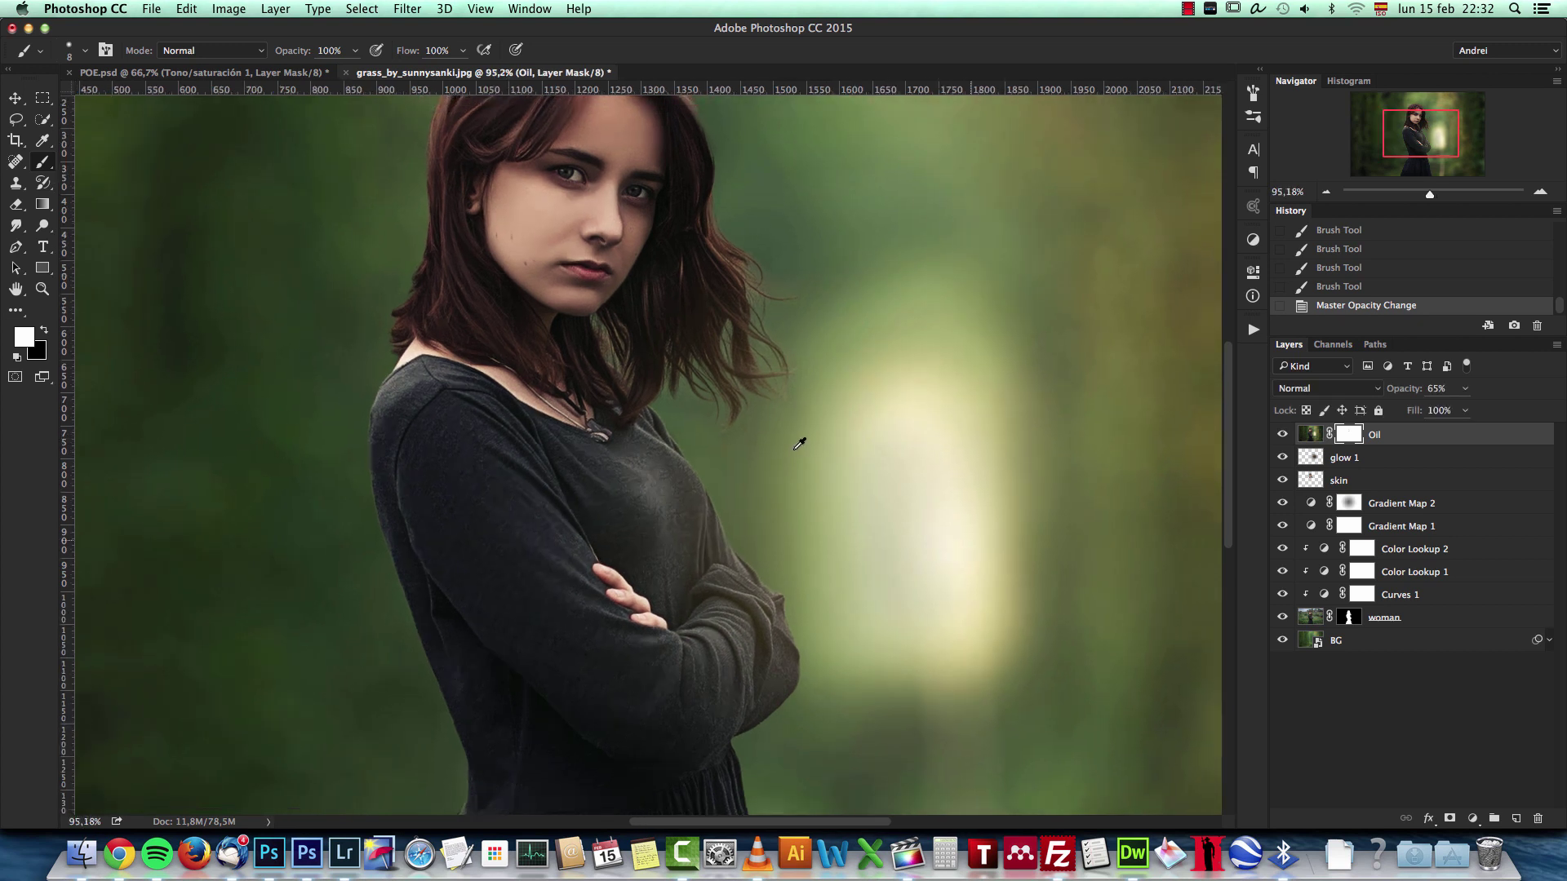
scroll(706, 369, "up", 3)
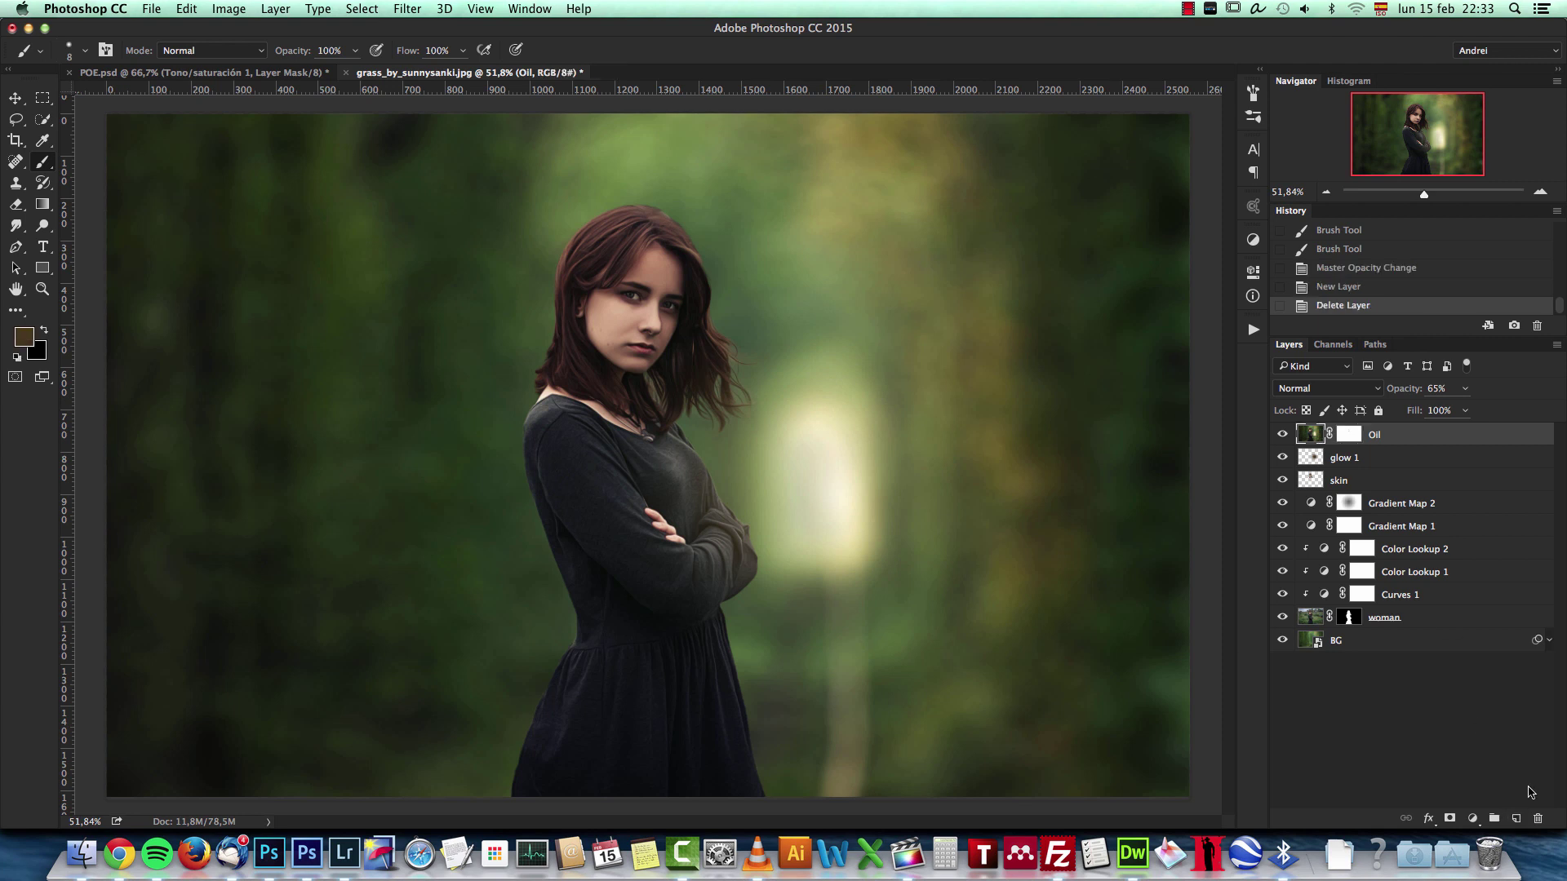
Create a layer named dodge/Burn above Oil in Overlay mode, filled with the overlay-neutral 50% gray
left_click(1515, 821, "alt")
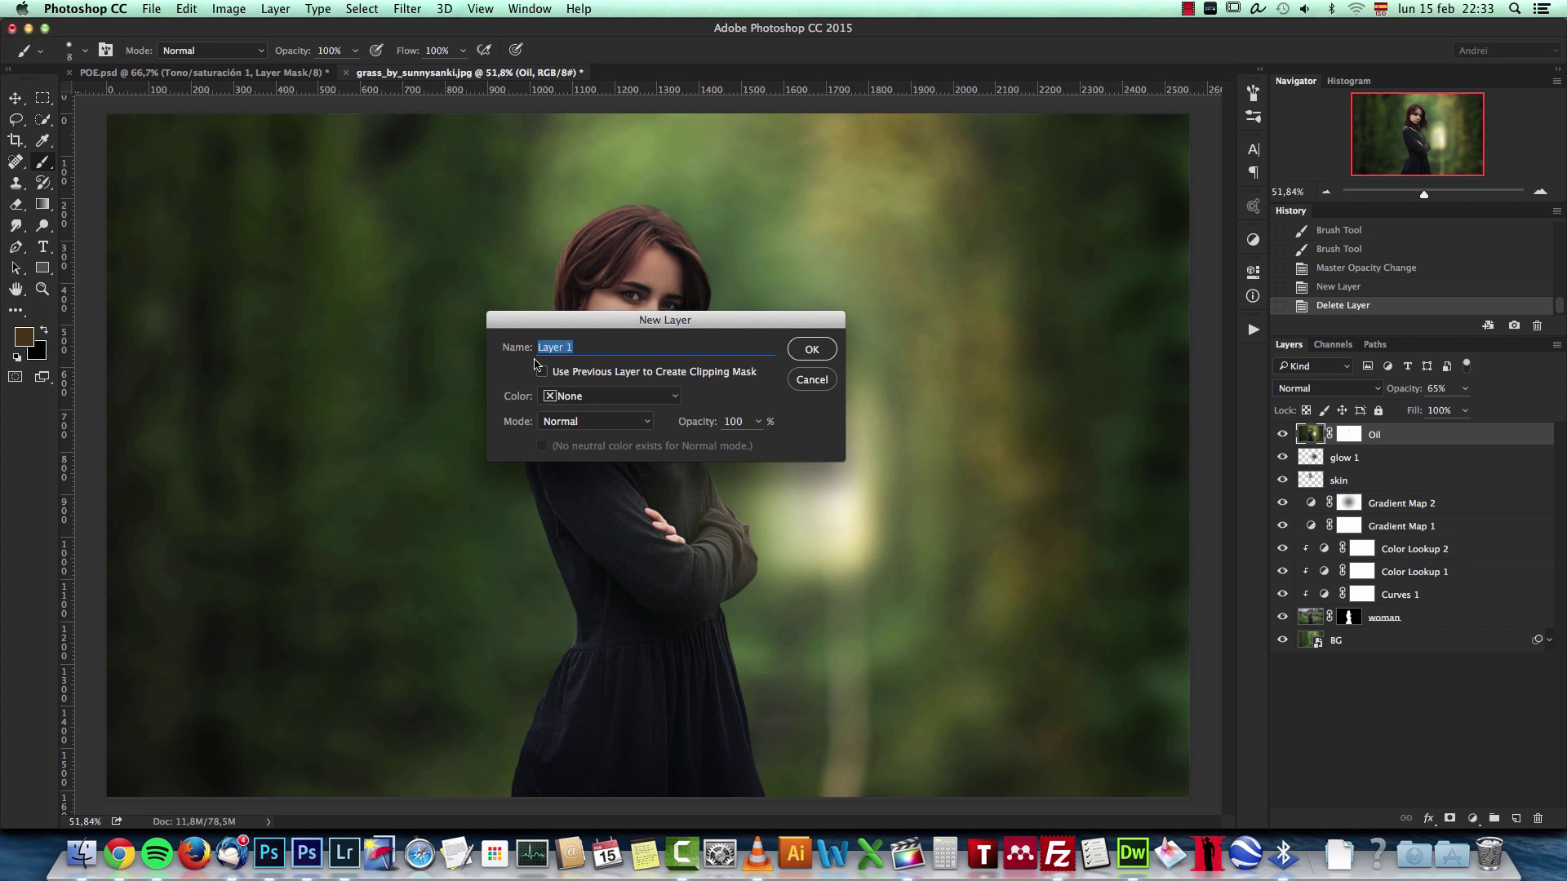
type("dodge/Burn")
left_click(593, 422)
left_click(571, 615)
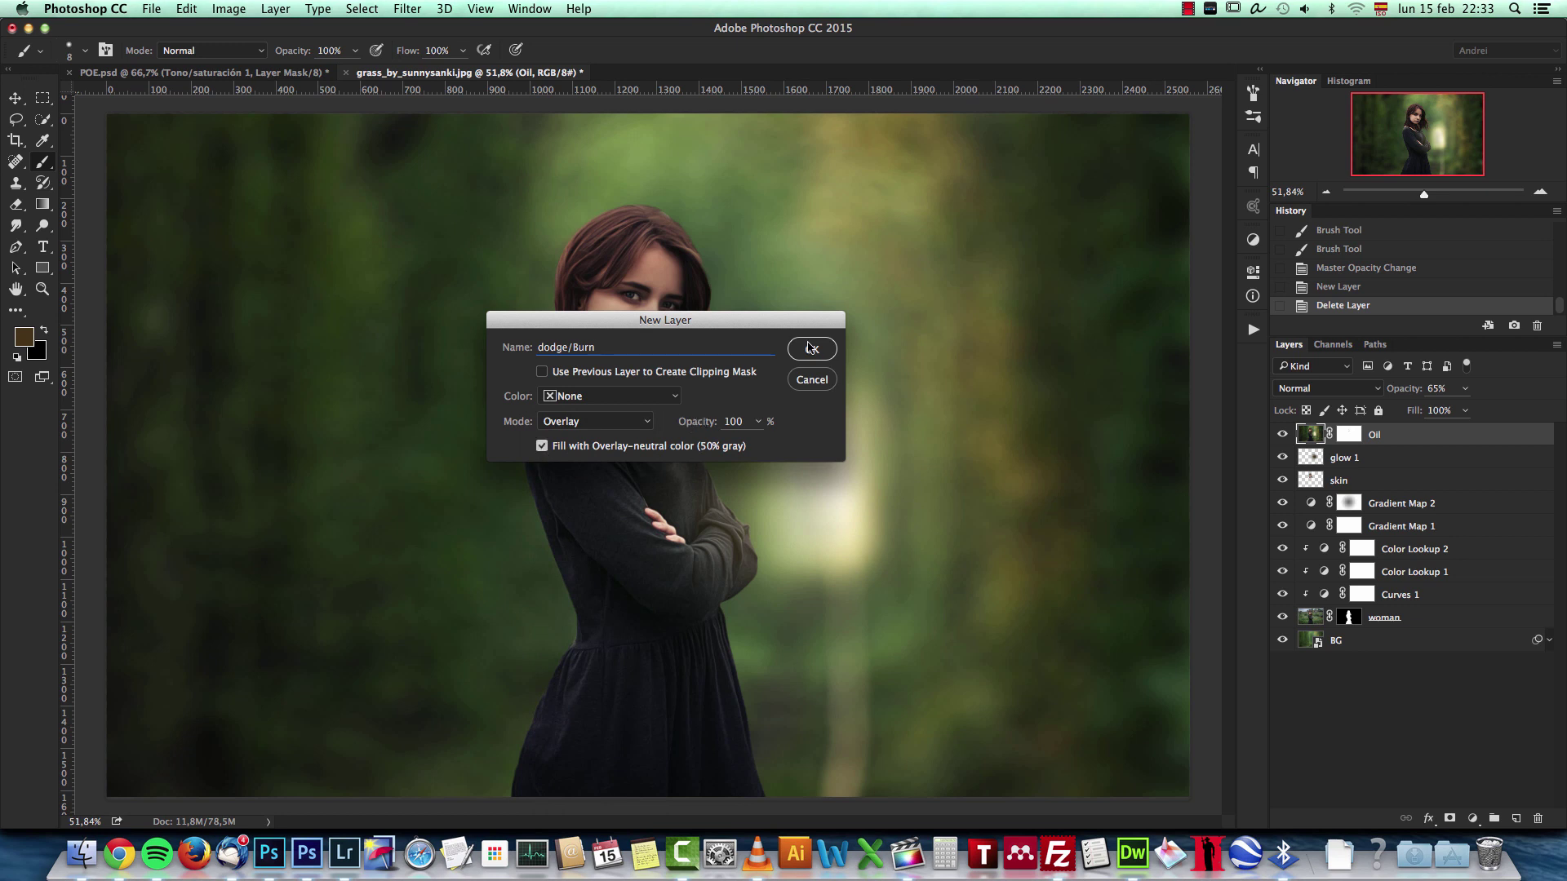
left_click(811, 349)
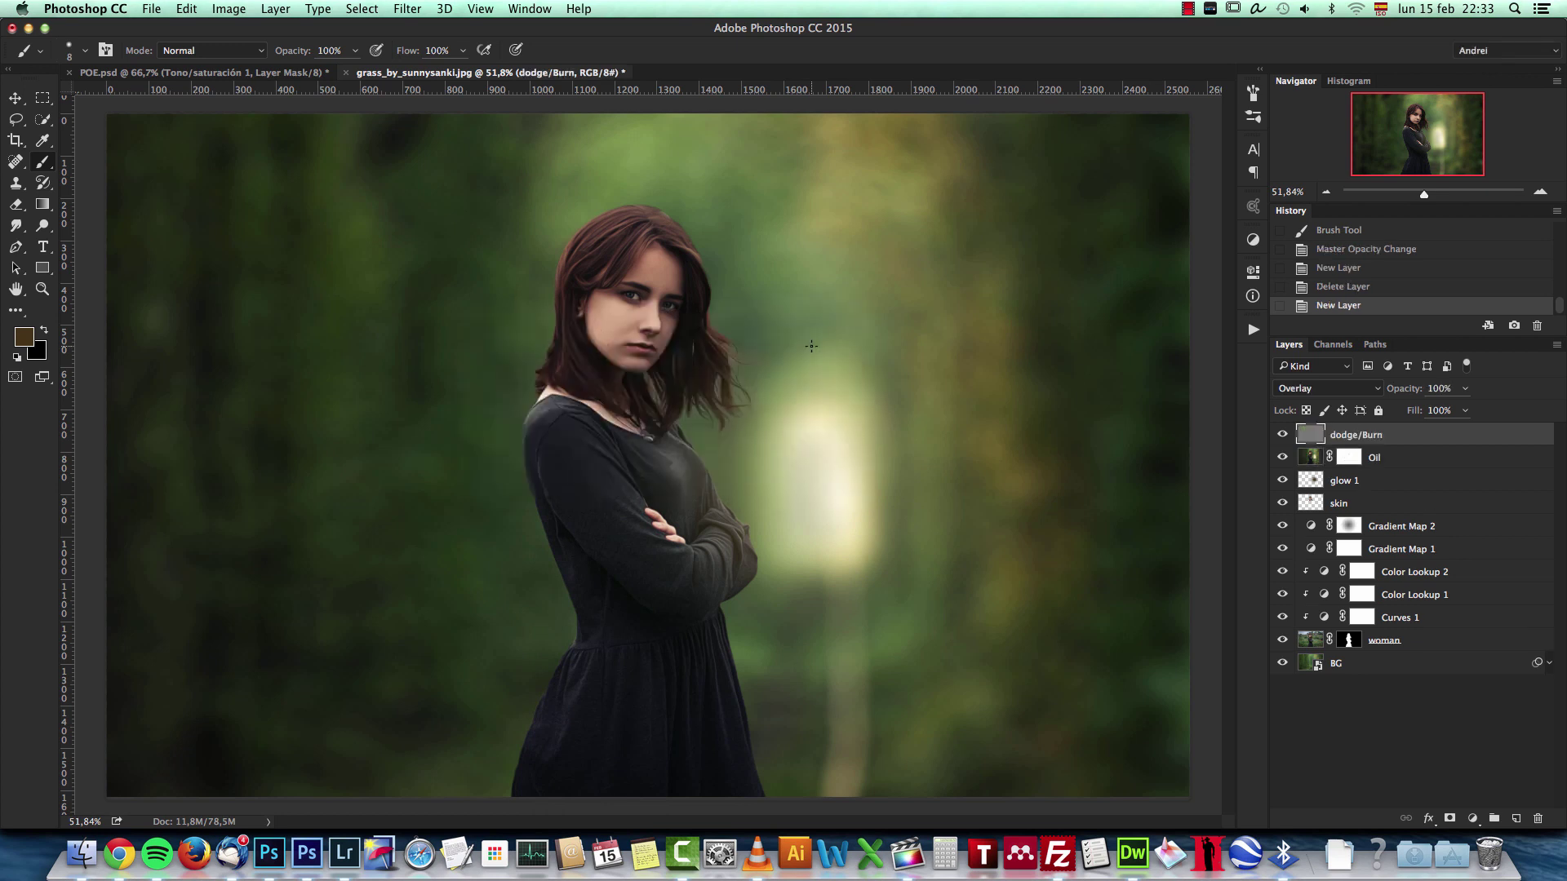
Dodge the hair highlights above the forehead on the dodge/Burn layer, using a 9 px brush on Midtones at 20% exposure
scroll(787, 371, "down", 2)
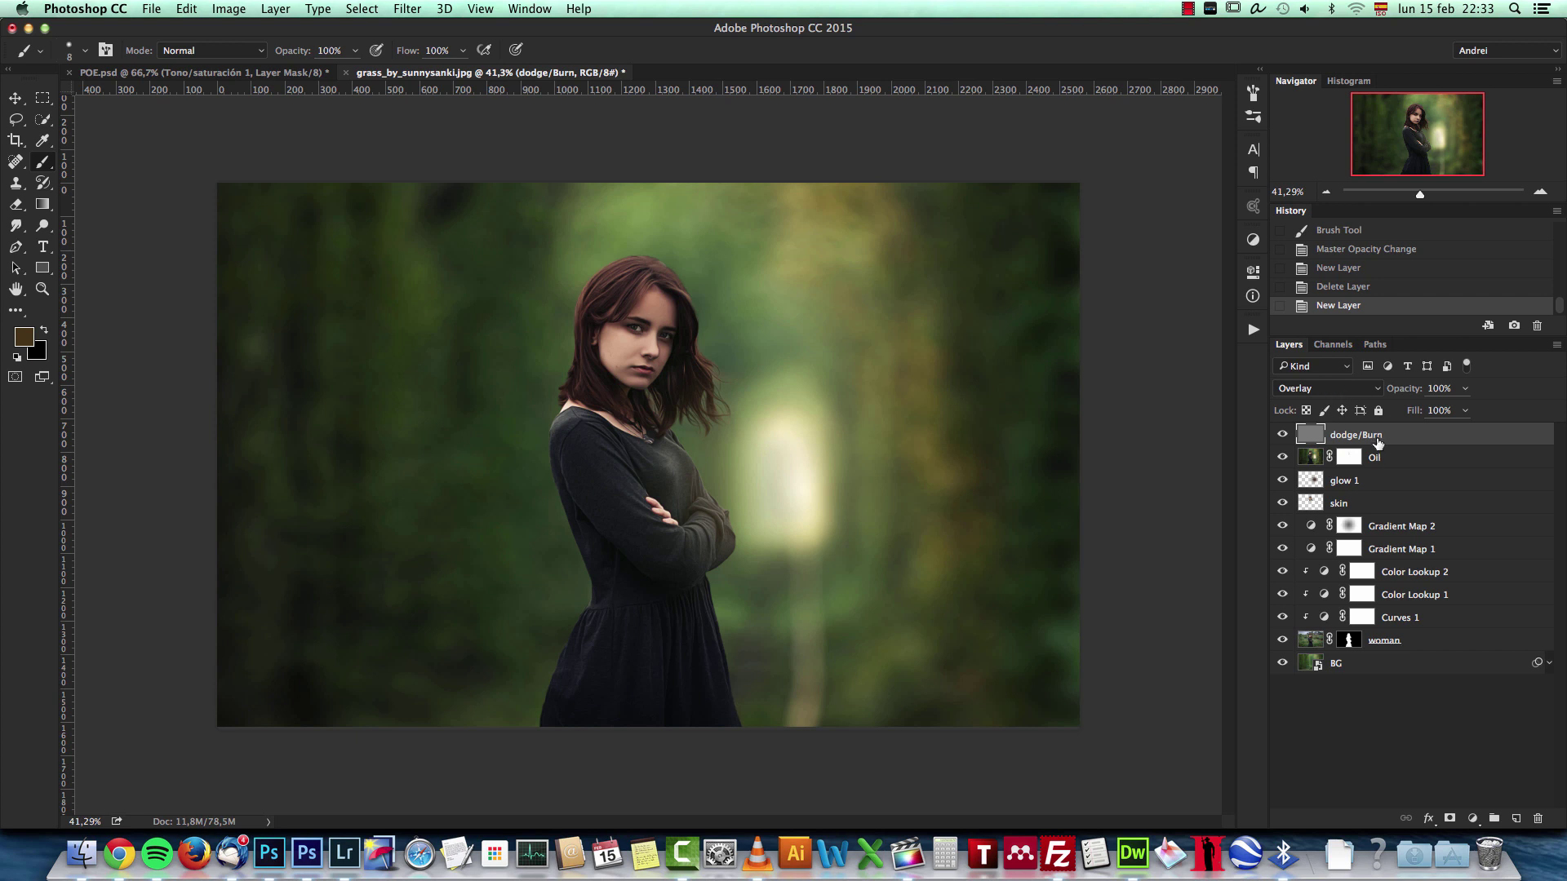
key("super+1")
left_click_drag(745, 294, 728, 385)
left_click_drag(43, 225, 104, 226)
key("bracketleft")
key("bracketleft")
key("bracketleft")
key("bracketleft")
key("bracketleft")
key("bracketleft")
key("bracketleft")
key("bracketleft")
key("bracketleft")
key("bracketleft")
key("bracketleft")
key("bracketleft")
key("bracketleft")
key("bracketleft")
key("bracketleft")
key("bracketleft")
key("bracketleft")
key("bracketleft")
key("bracketleft")
key("bracketleft")
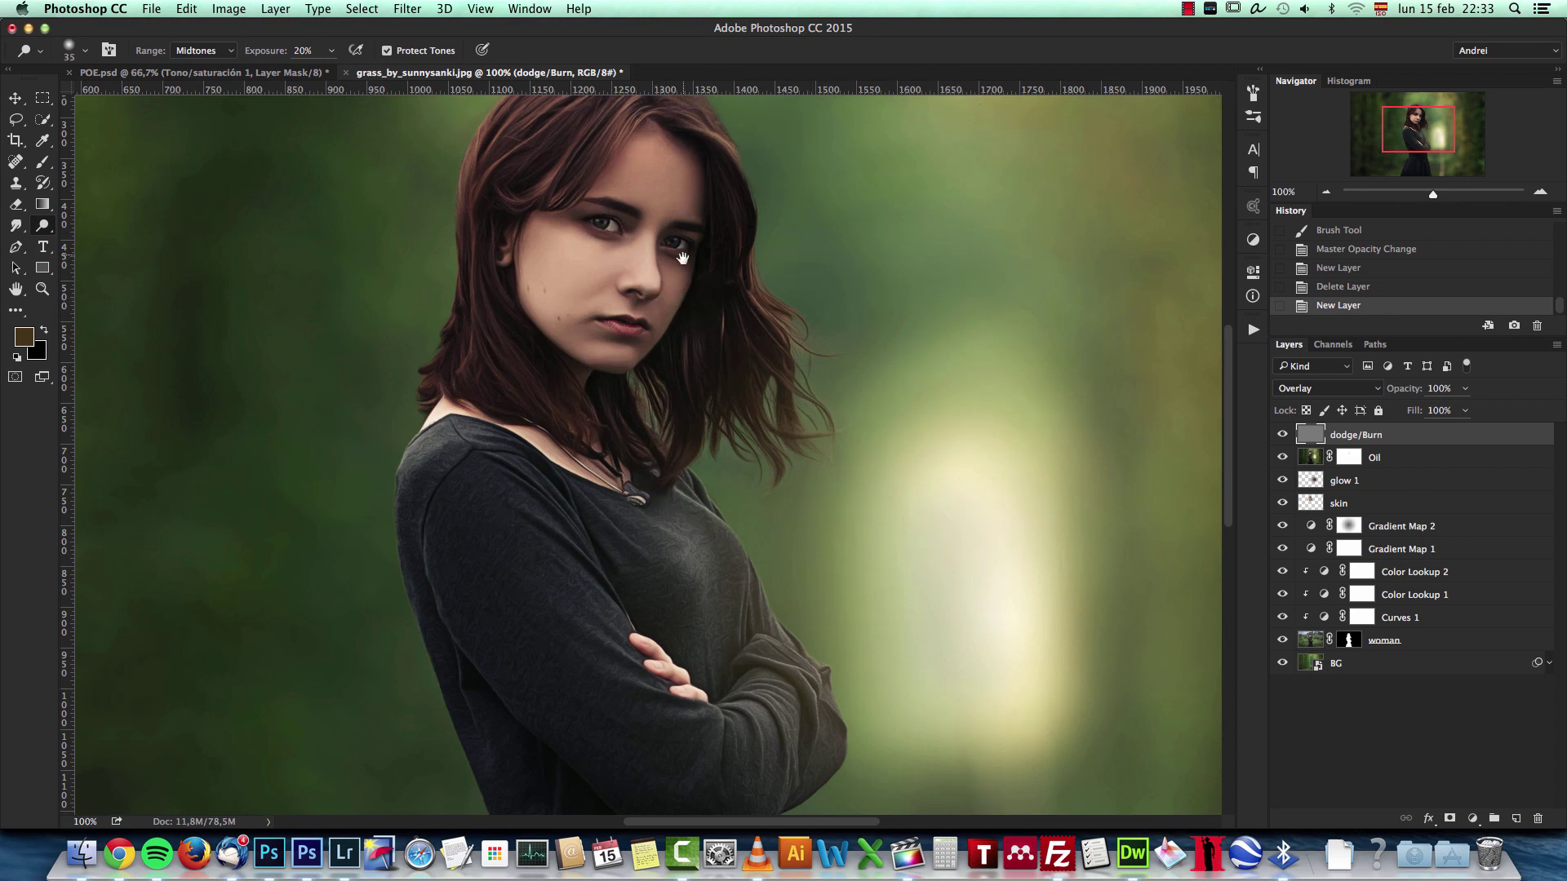
left_click_drag(664, 288, 687, 378)
left_click_drag(668, 274, 710, 278, "super")
left_click_drag(720, 390, 751, 355)
key("bracketleft")
key("bracketleft")
key("bracketleft")
key("bracketleft")
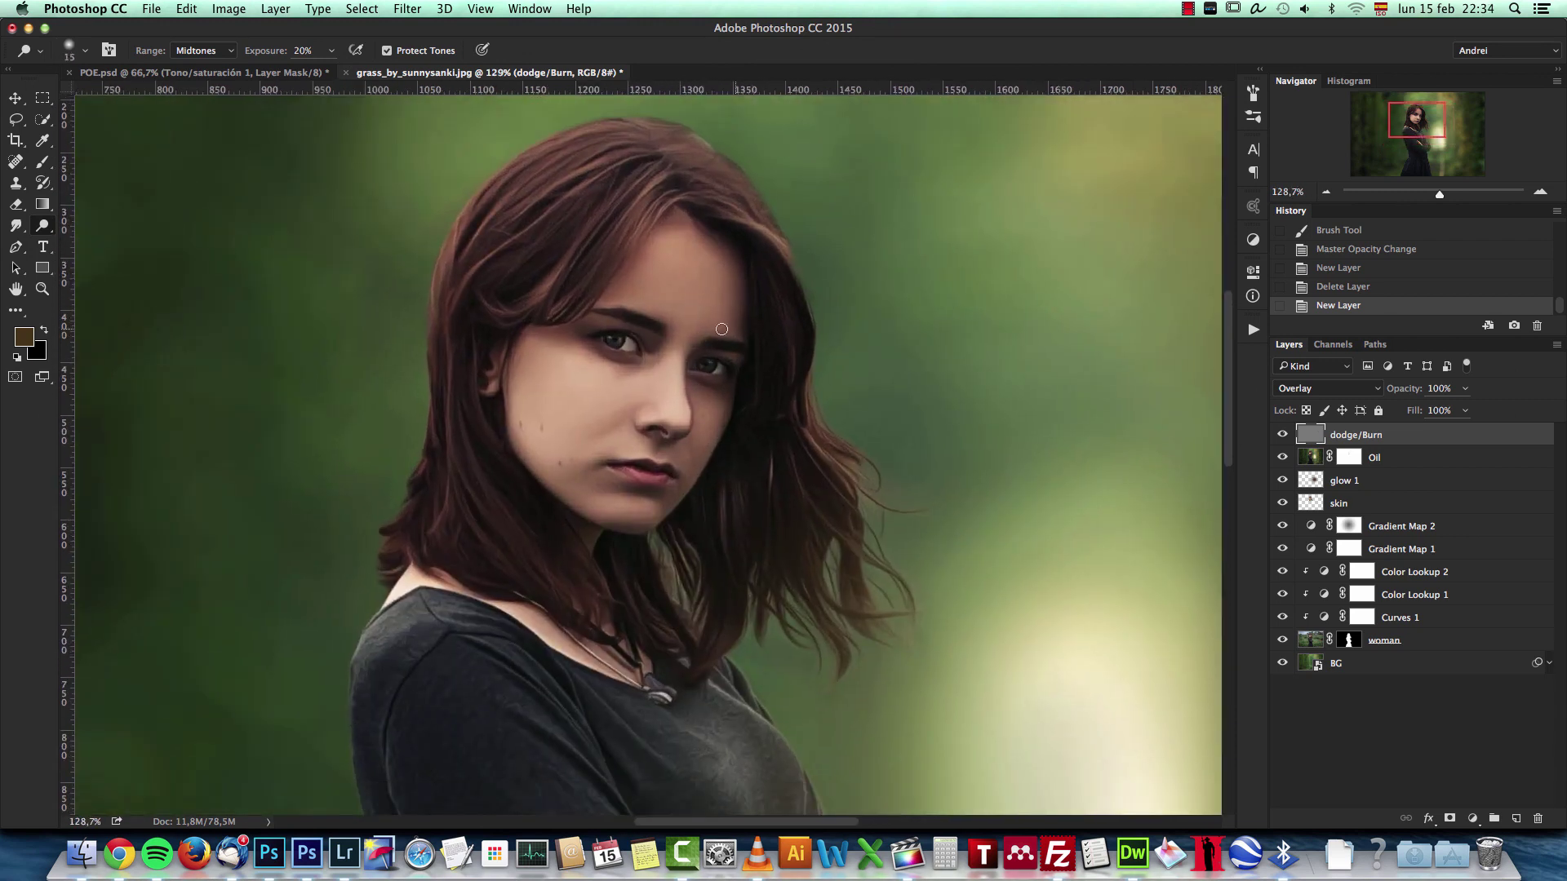
key("bracketleft")
key("bracketleft")
left_click_drag(666, 174, 626, 229)
mouse_move(642, 161)
left_mouse_down()
mouse_move(561, 180)
mouse_move(611, 159)
mouse_move(531, 202)
mouse_move(690, 210)
left_mouse_up()
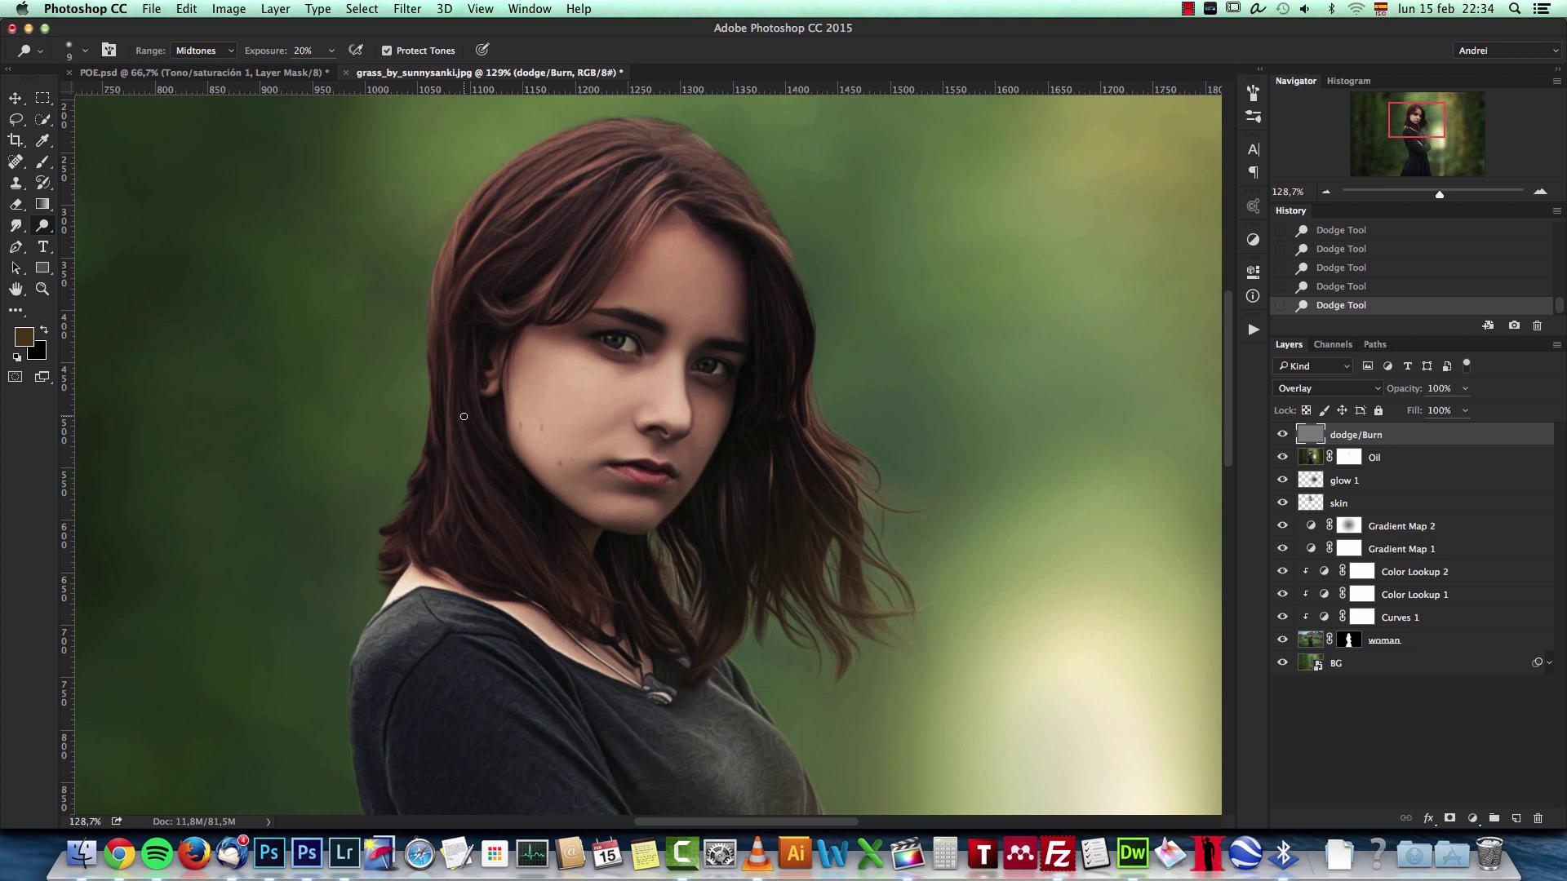
Dodge finer highlights along the hair strands on the crown and loose ends, reducing the brush to 5 px and 2 px
scroll(761, 471, "down", 10)
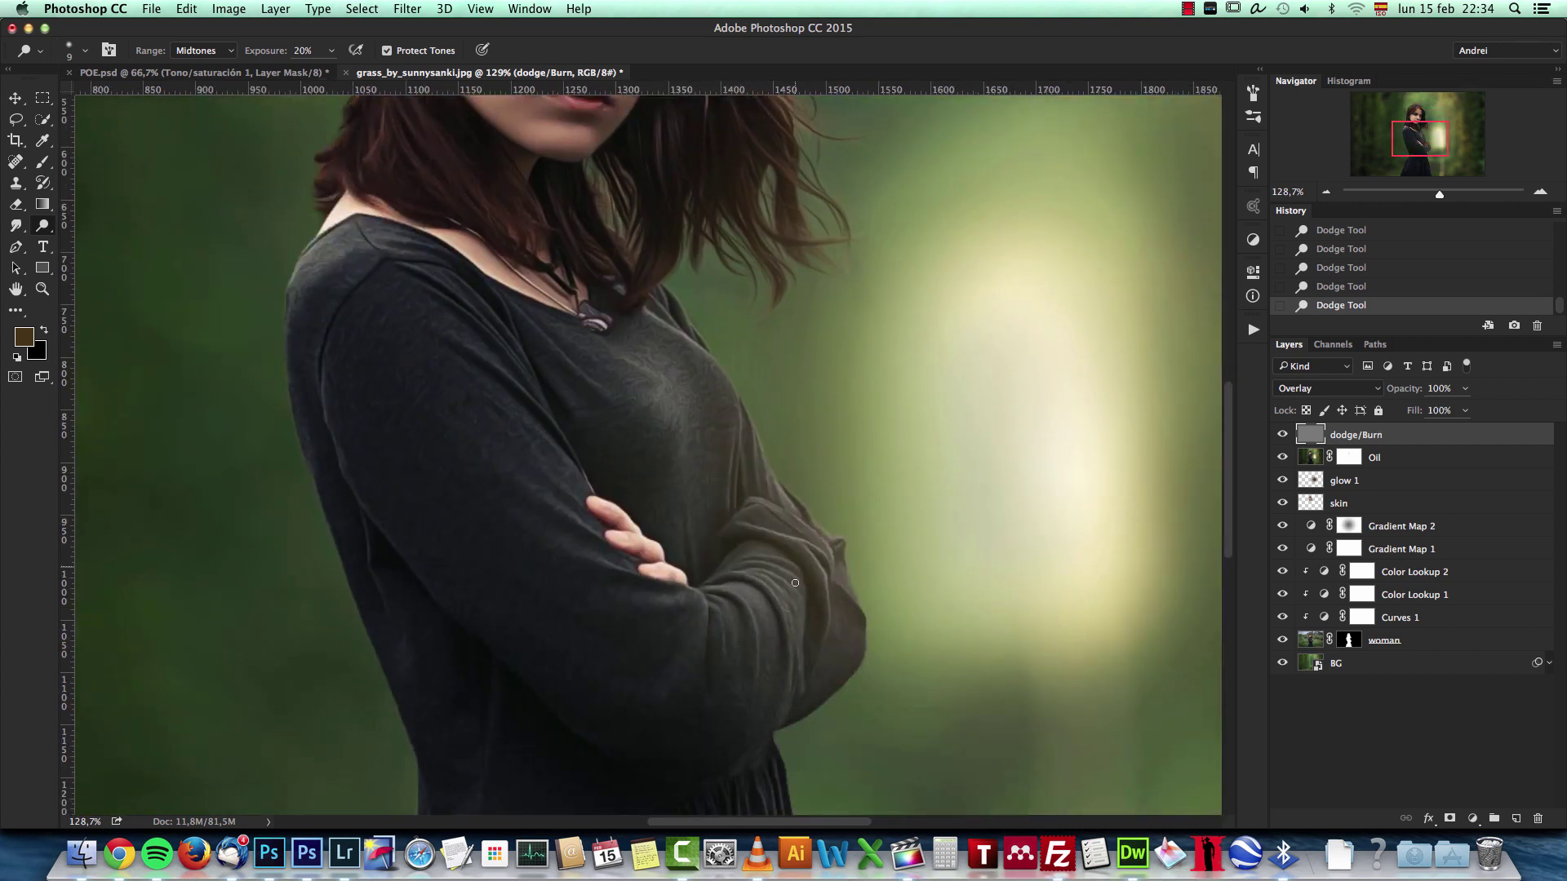
scroll(816, 506, "down", 5)
scroll(744, 588, "down", 5)
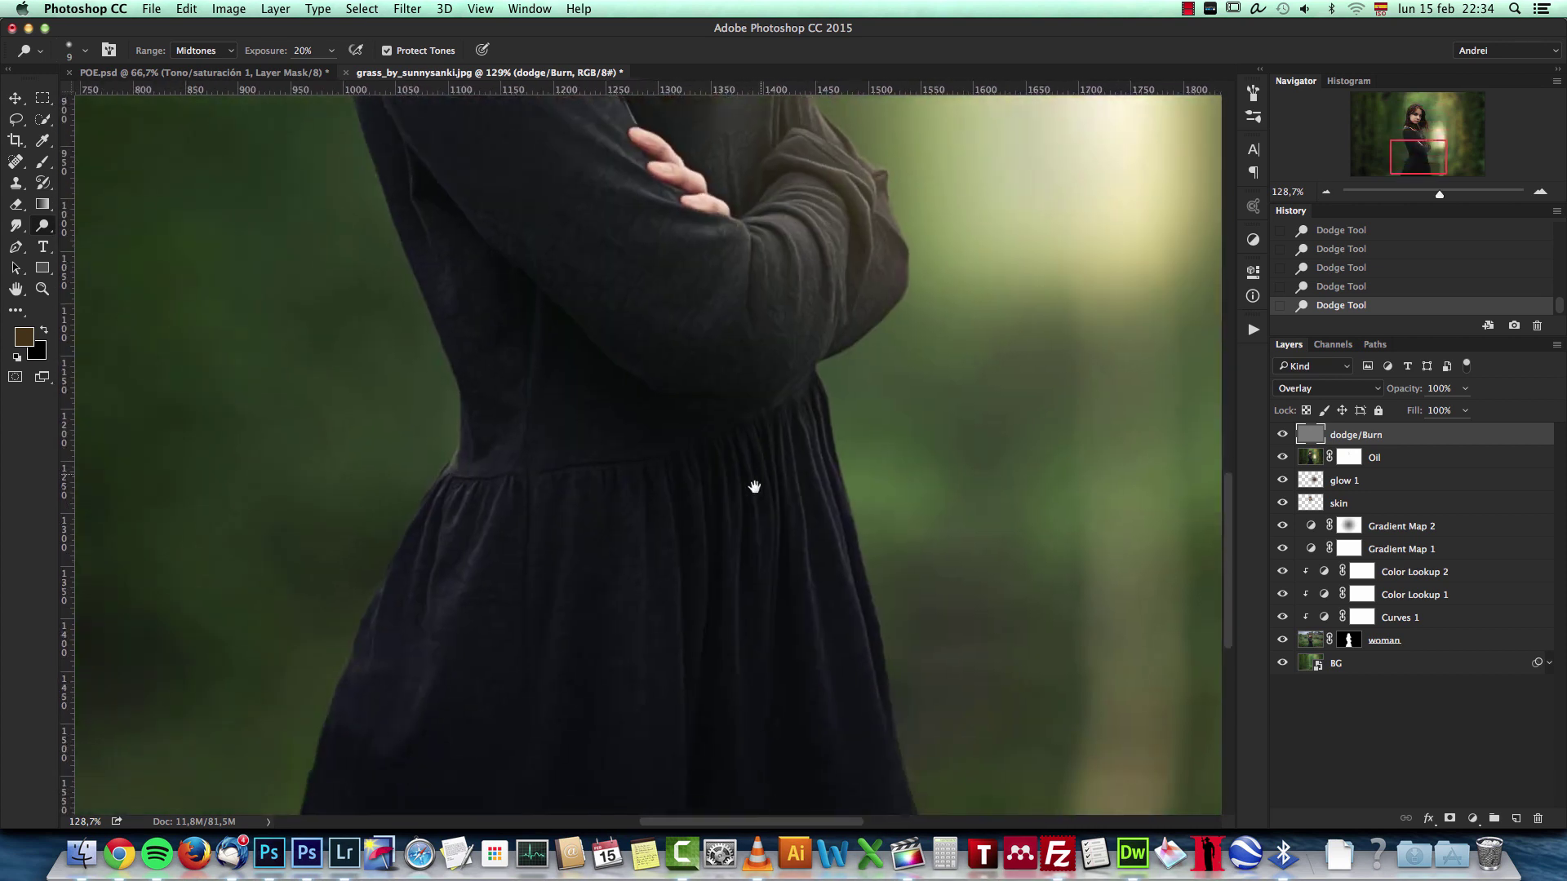
scroll(668, 286, "up", 15)
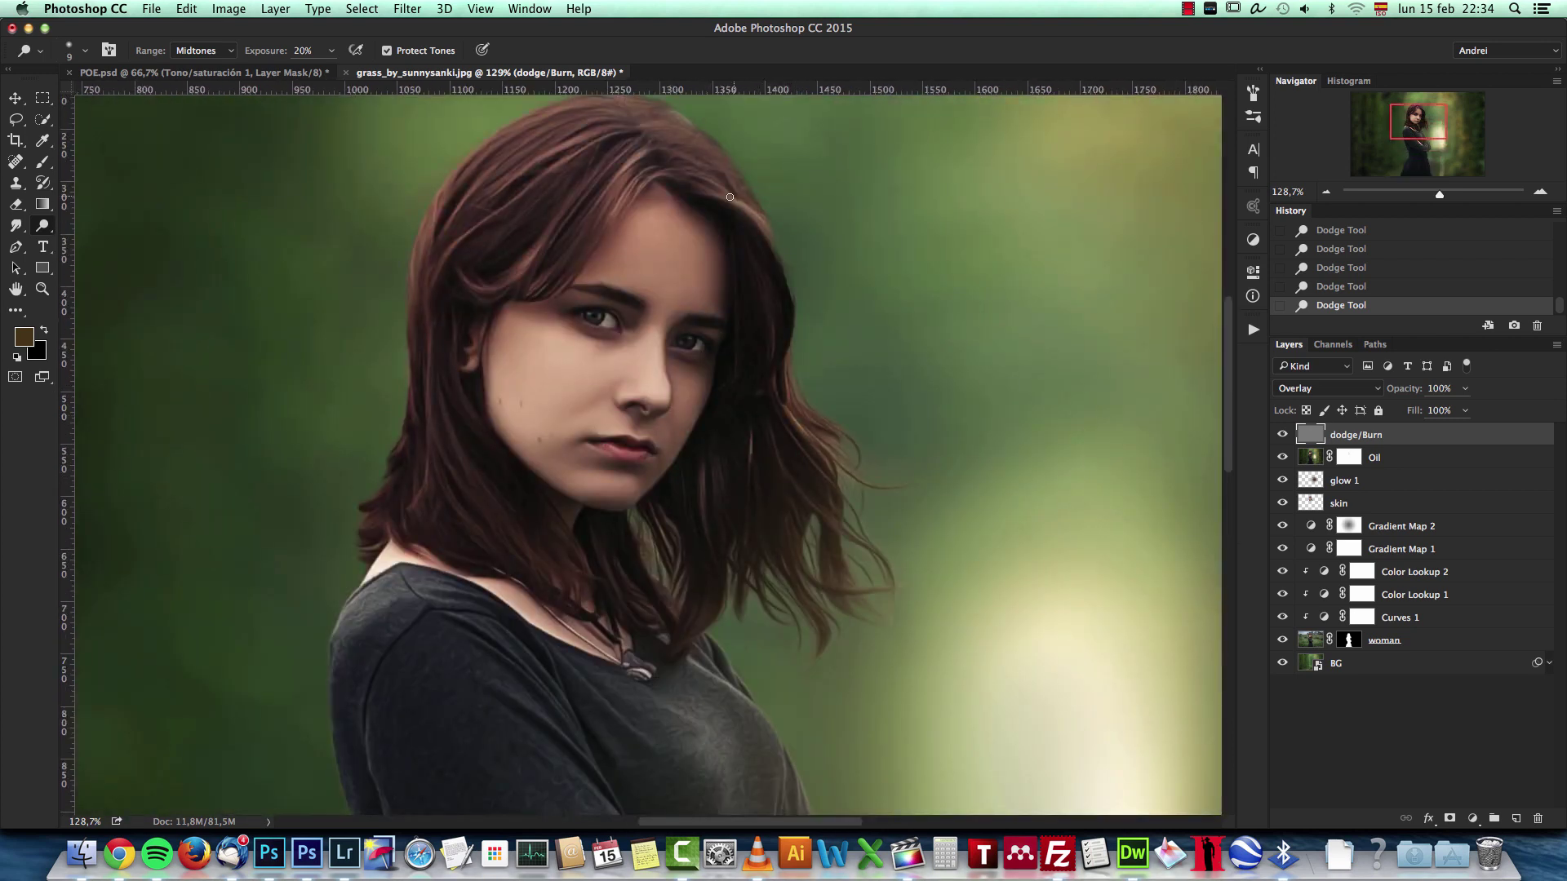
scroll(700, 164, "up", 4)
scroll(699, 164, "left", 2)
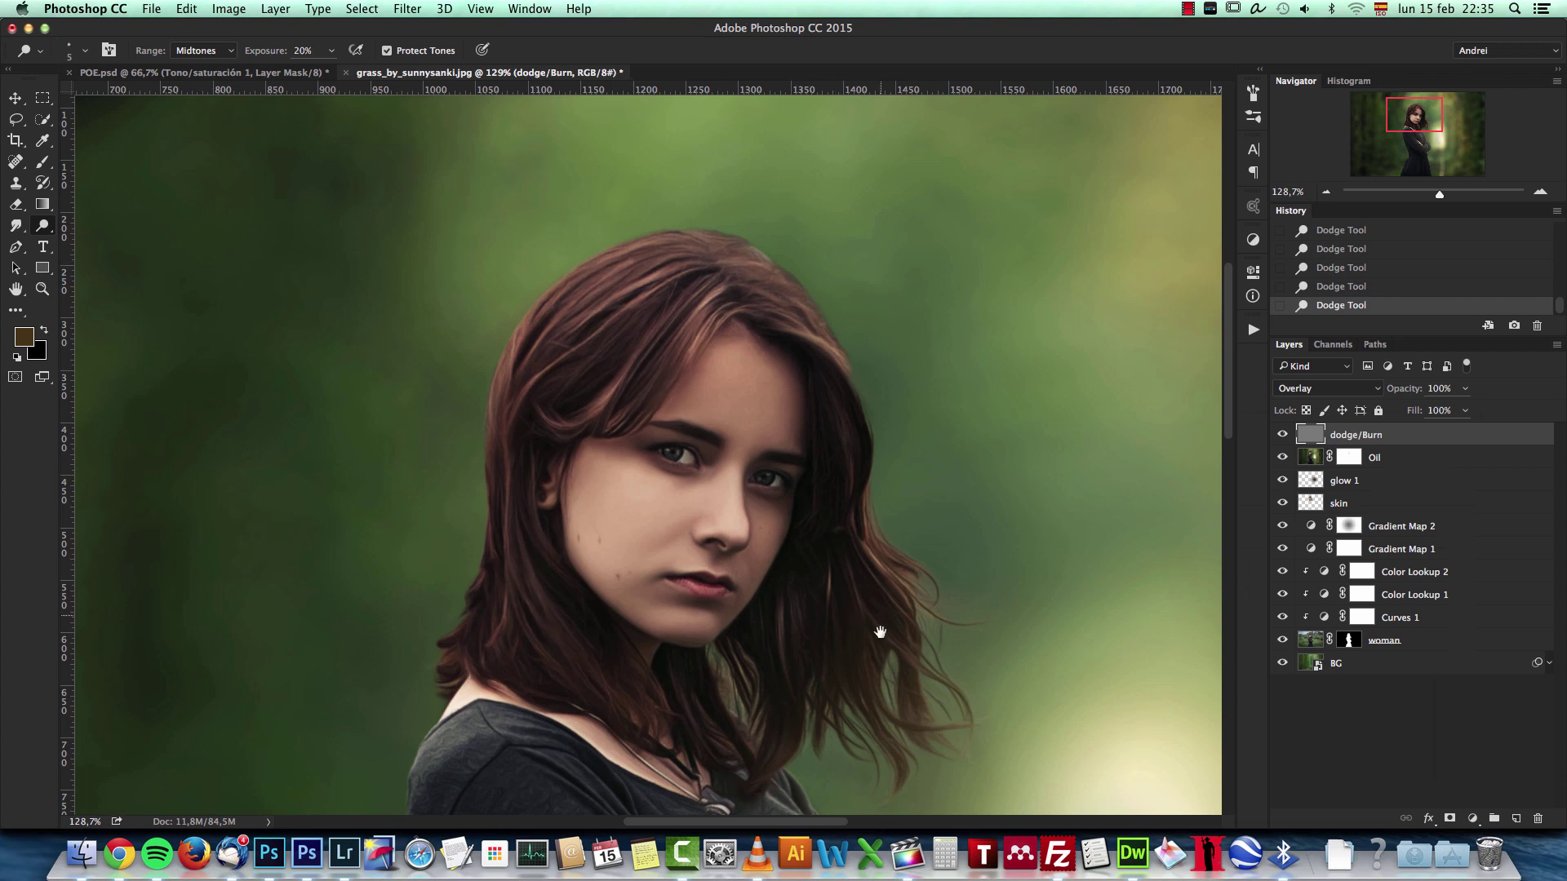
scroll(840, 543, "up", 5)
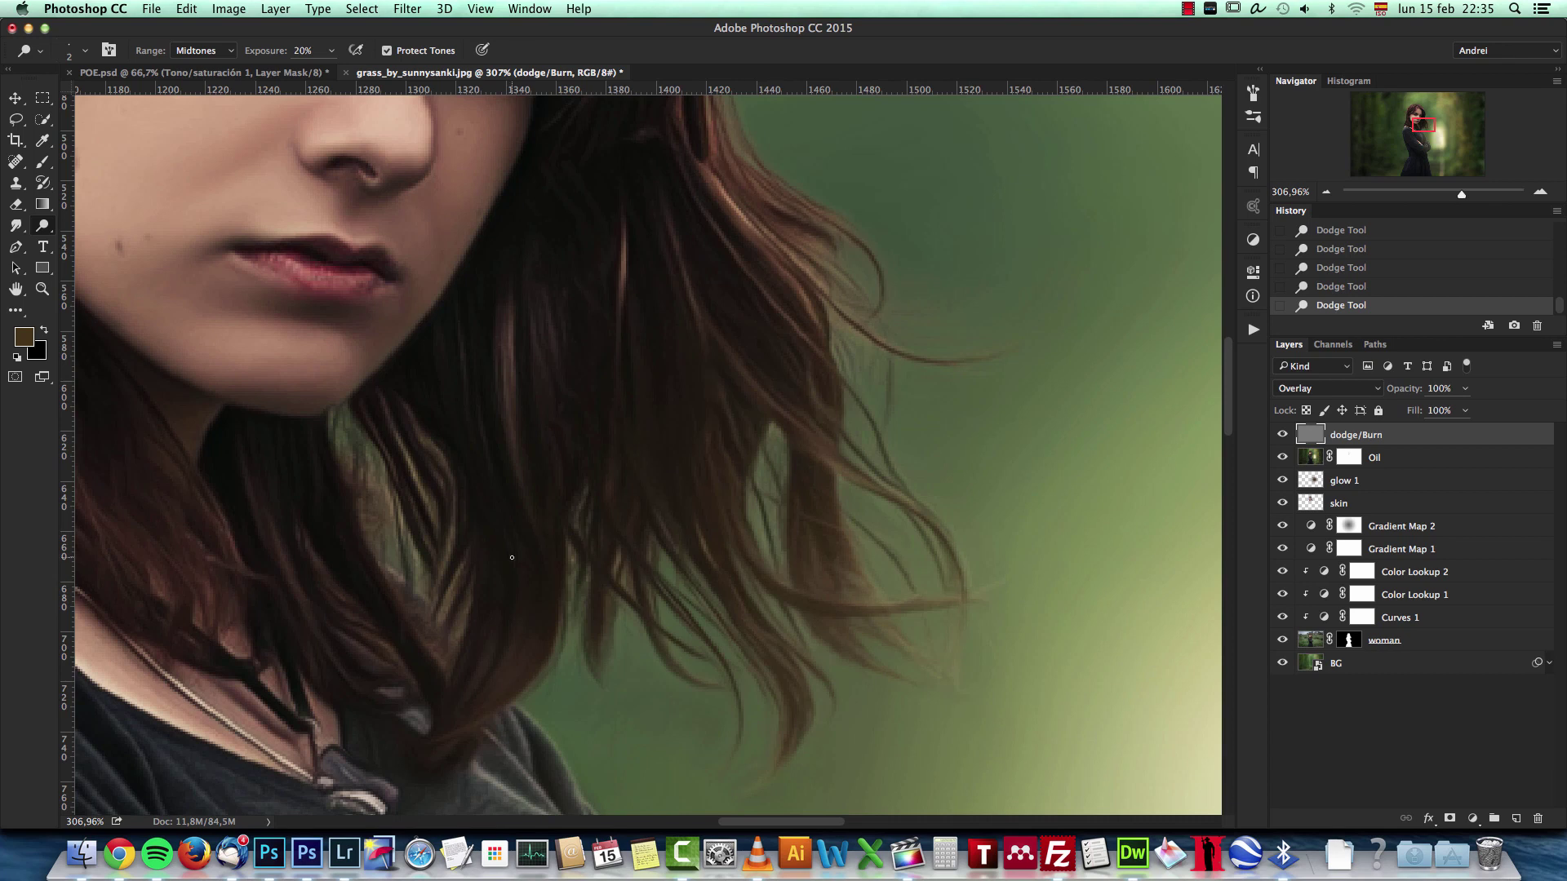
Dodge the highlights on the chest and sleeves of the top, raising the exposure to 30% and starting with an 8 px brush
scroll(408, 408, "down", 5)
key("4")
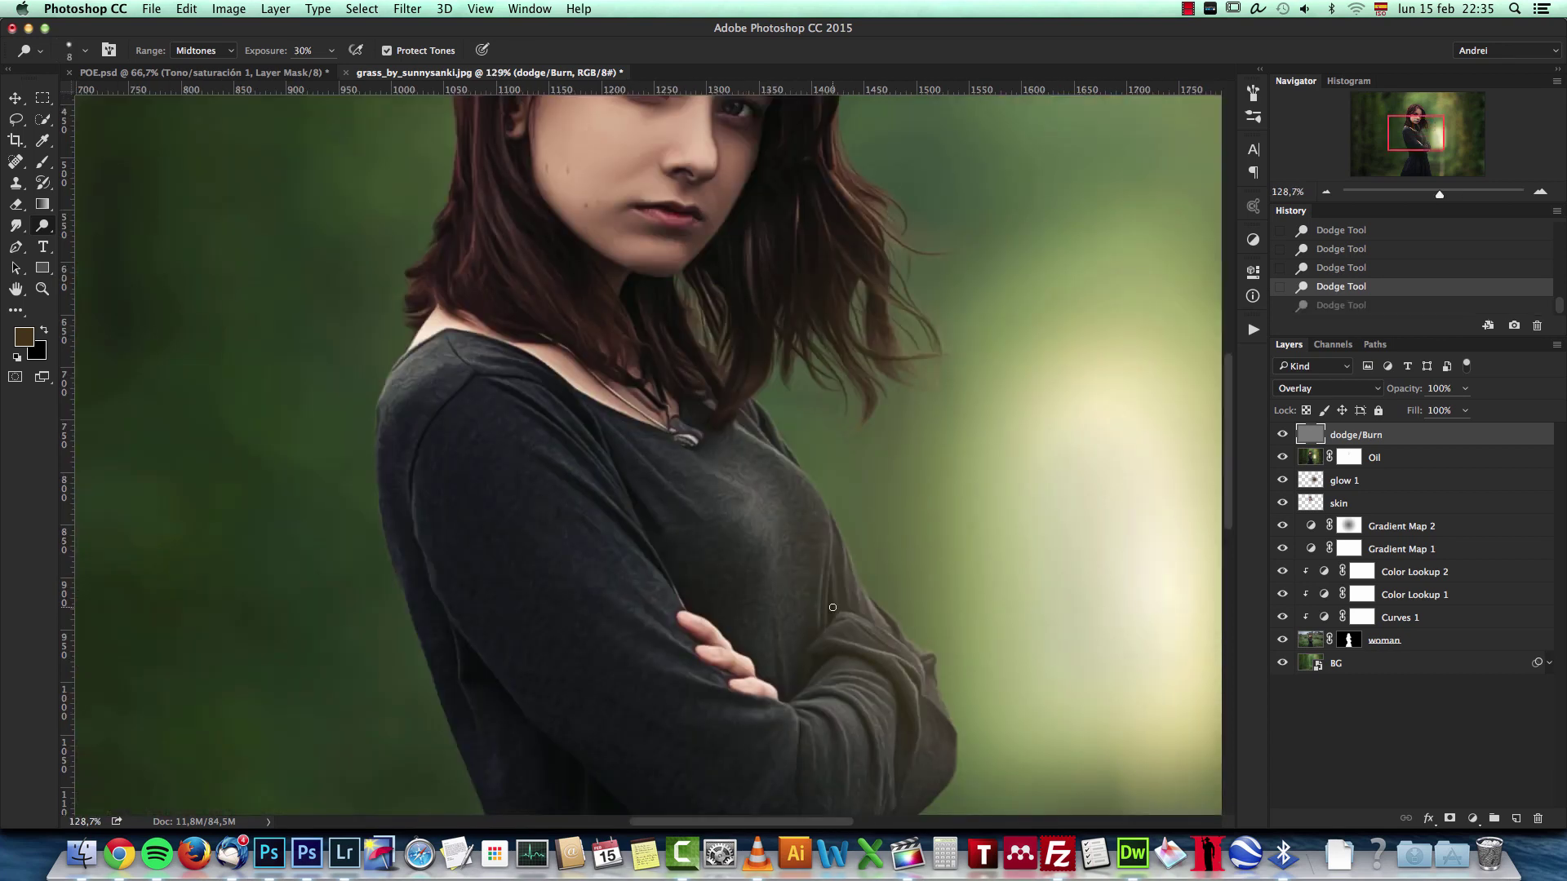
scroll(587, 457, "up", 3)
key("2")
key("bracketright")
key("bracketright")
key("bracketright")
key("bracketright")
key("bracketright")
key("bracketright")
key("bracketright")
key("bracketright")
key("bracketright")
key("bracketright")
Dodge the waist seam and fold highlights of the skirt with 8 px and 10 px brushes, then enlarge the brush to 25 px
scroll(625, 343, "down", 10)
key("bracketleft")
key("bracketleft")
key("bracketleft")
key("bracketleft")
key("bracketleft")
key("bracketleft")
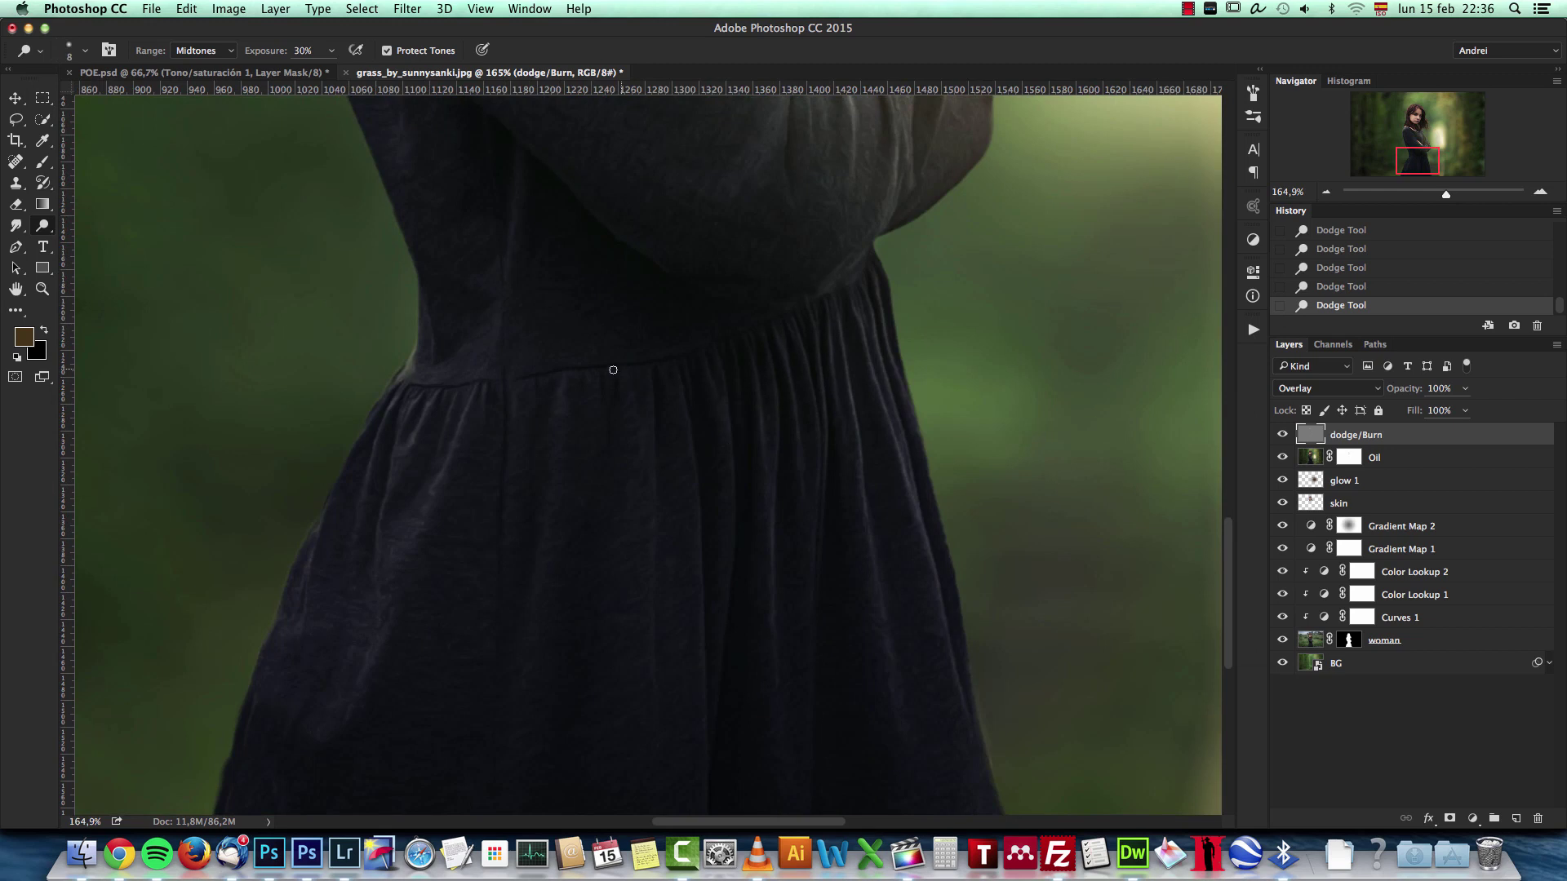
left_click_drag(622, 490, 631, 231)
left_click_drag(742, 461, 686, 413, "super")
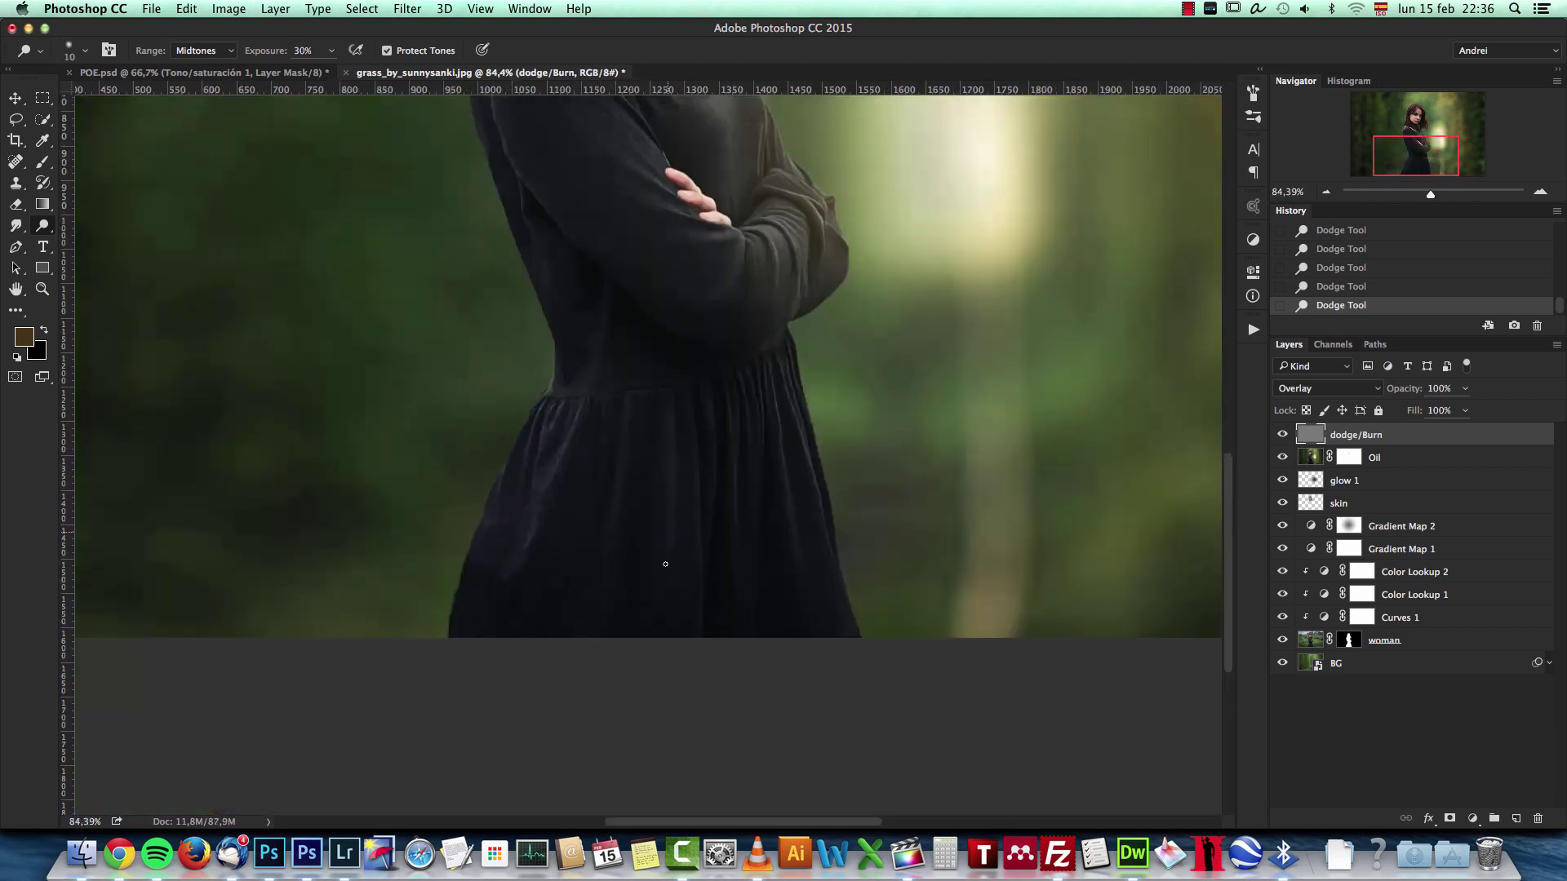
left_click_drag(904, 208, 885, 399)
key("bracketright")
key("bracketright")
key("bracketright")
key("bracketright")
key("bracketright")
left_click_drag(916, 269, 916, 479)
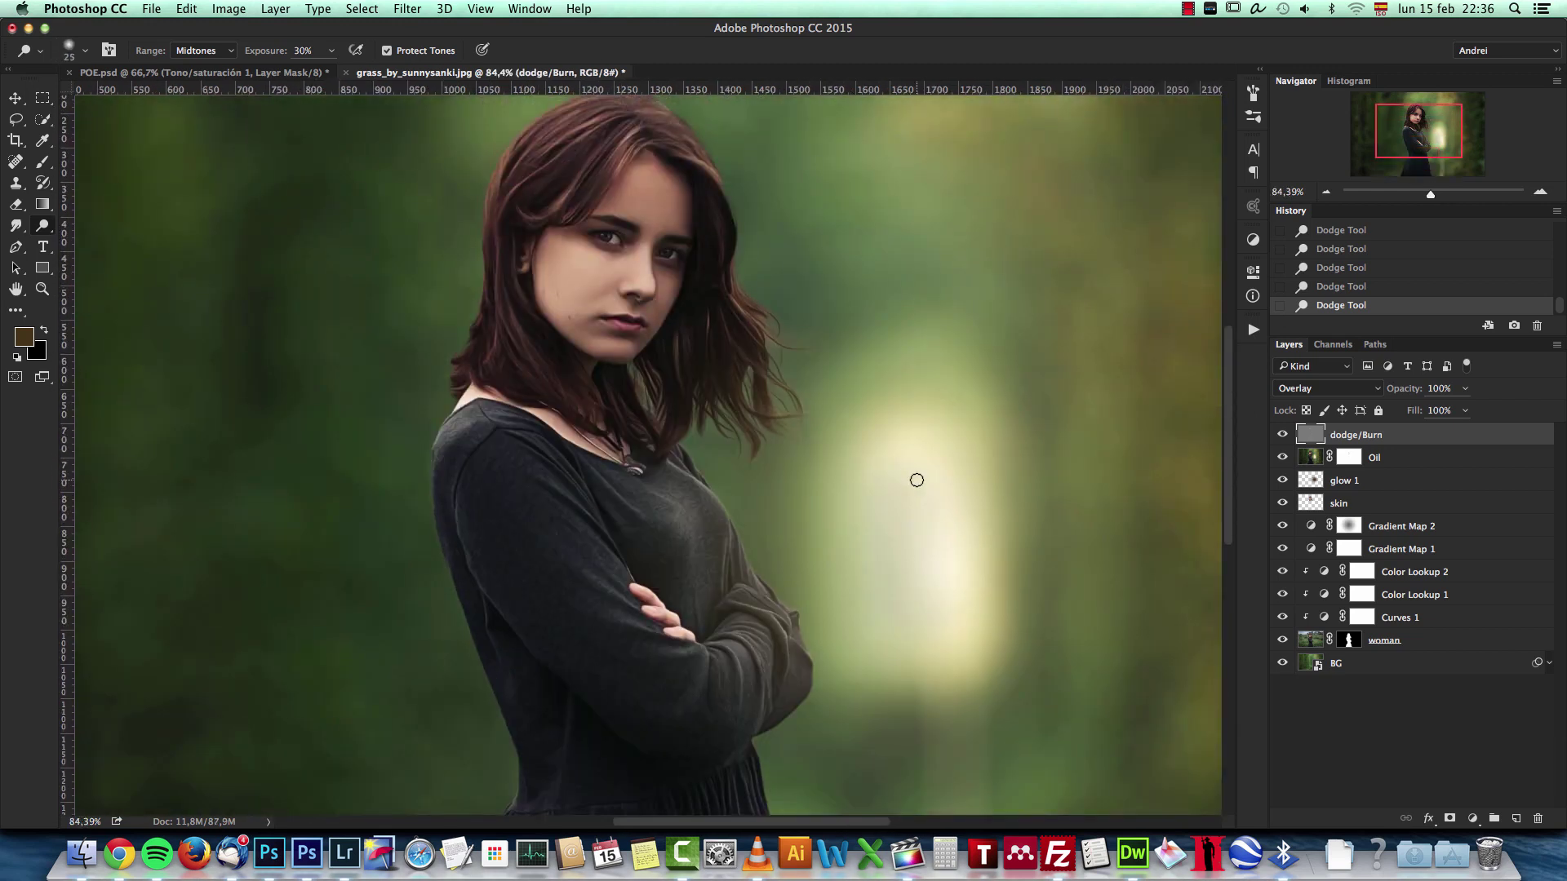
Compare the portrait with and without the dodged highlights by toggling the dodge/Burn layer's visibility
left_click(1540, 191)
left_click_drag(745, 444, 763, 494)
left_click_drag(757, 342, 767, 382)
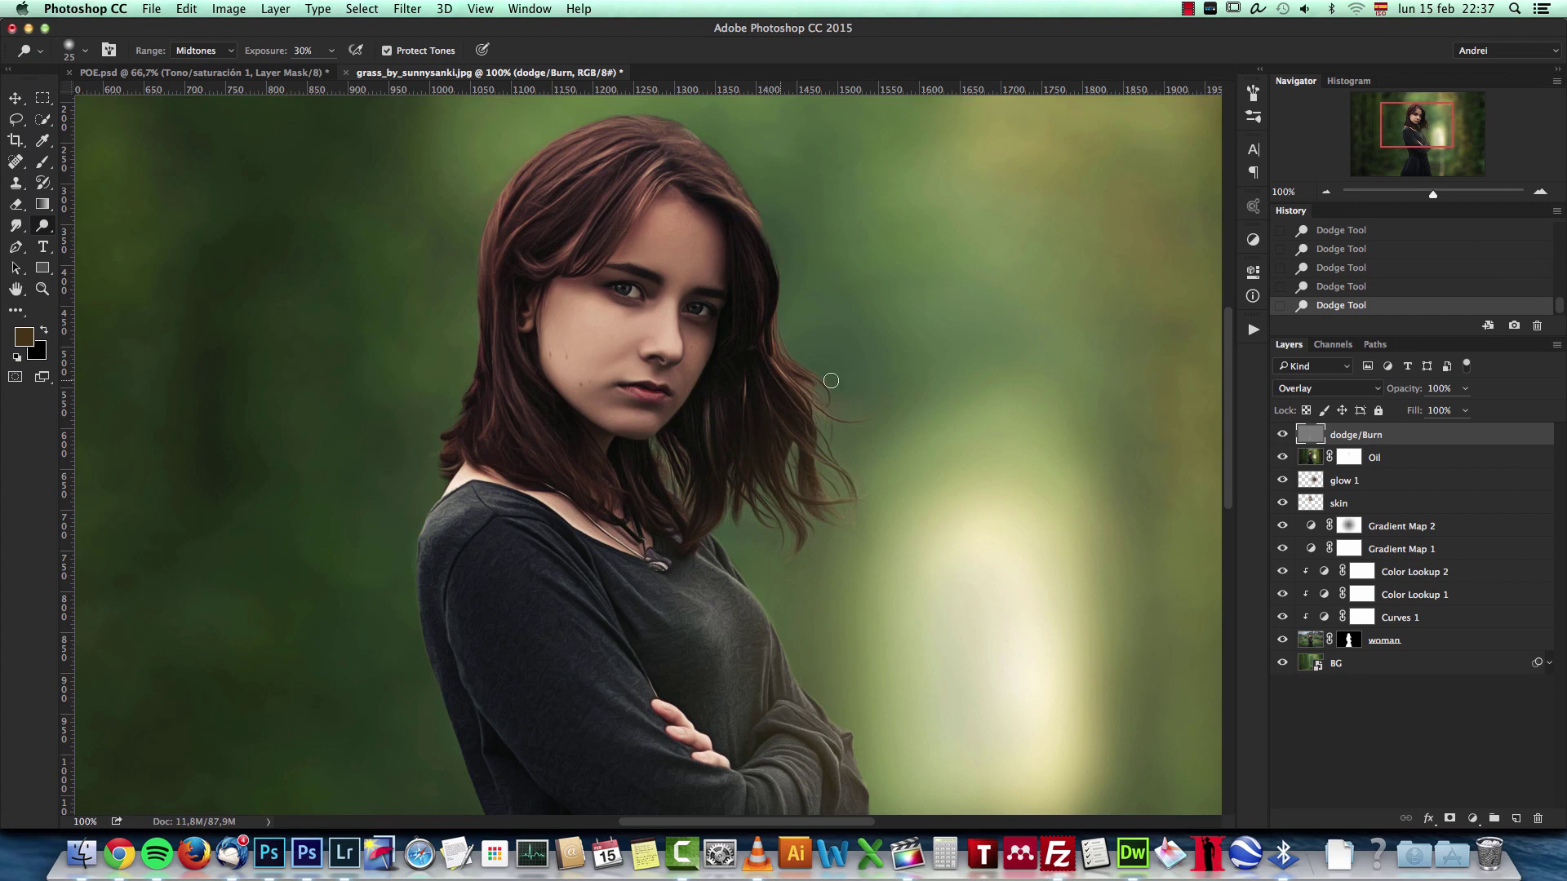
left_click(1282, 434)
left_click(1283, 435)
left_click(1283, 435)
left_click(1283, 435)
scroll(816, 392, "down", 8)
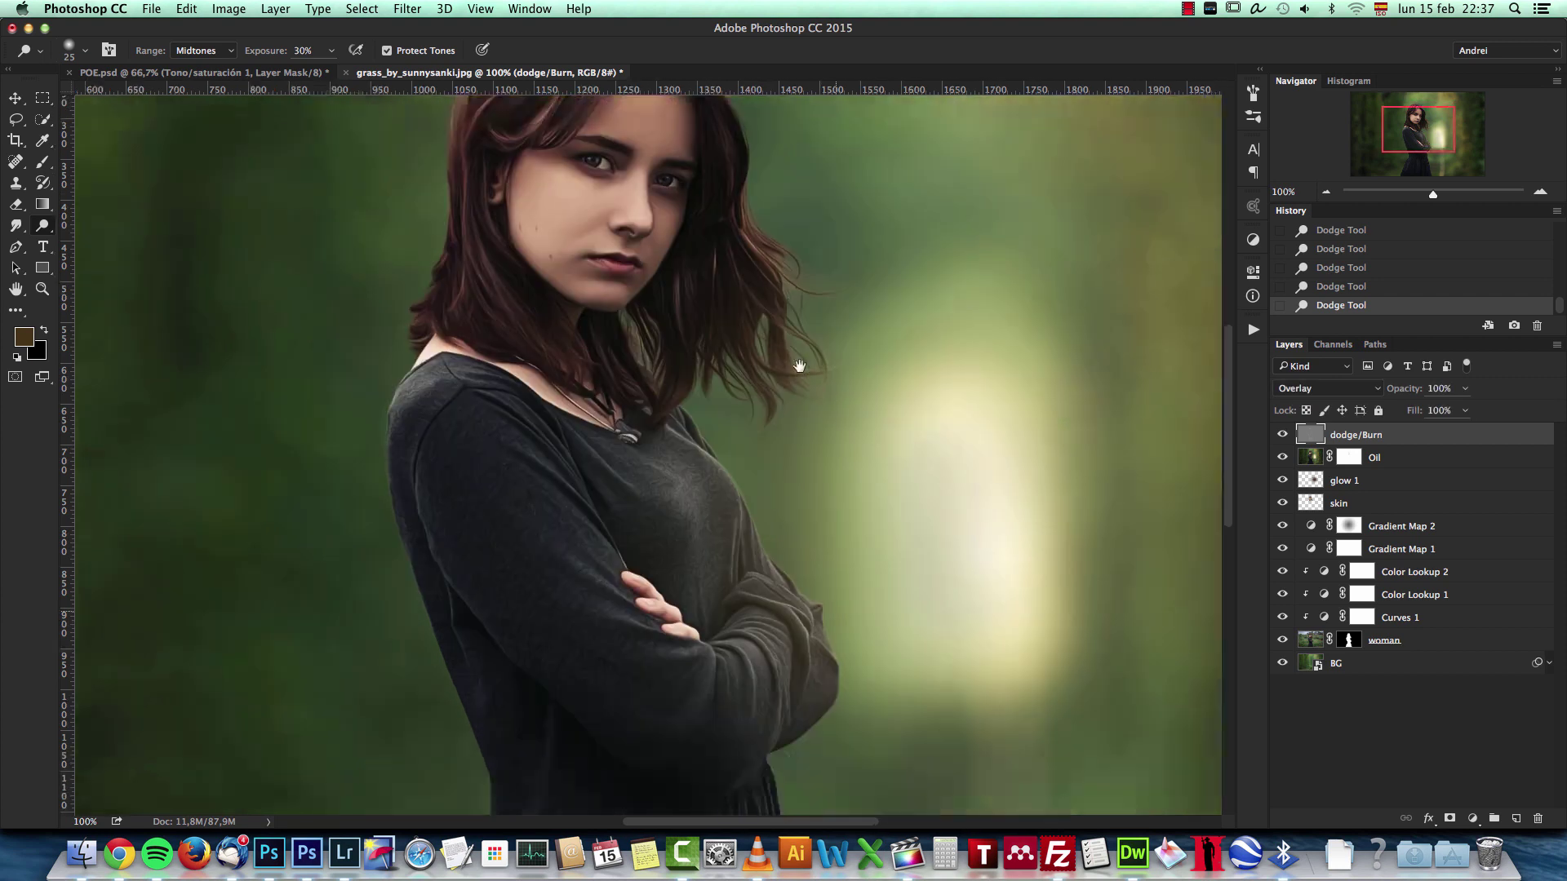
left_click(1283, 435)
left_click(1282, 435)
left_click(1282, 435)
left_click(1282, 435)
left_click_drag(825, 272, 868, 462)
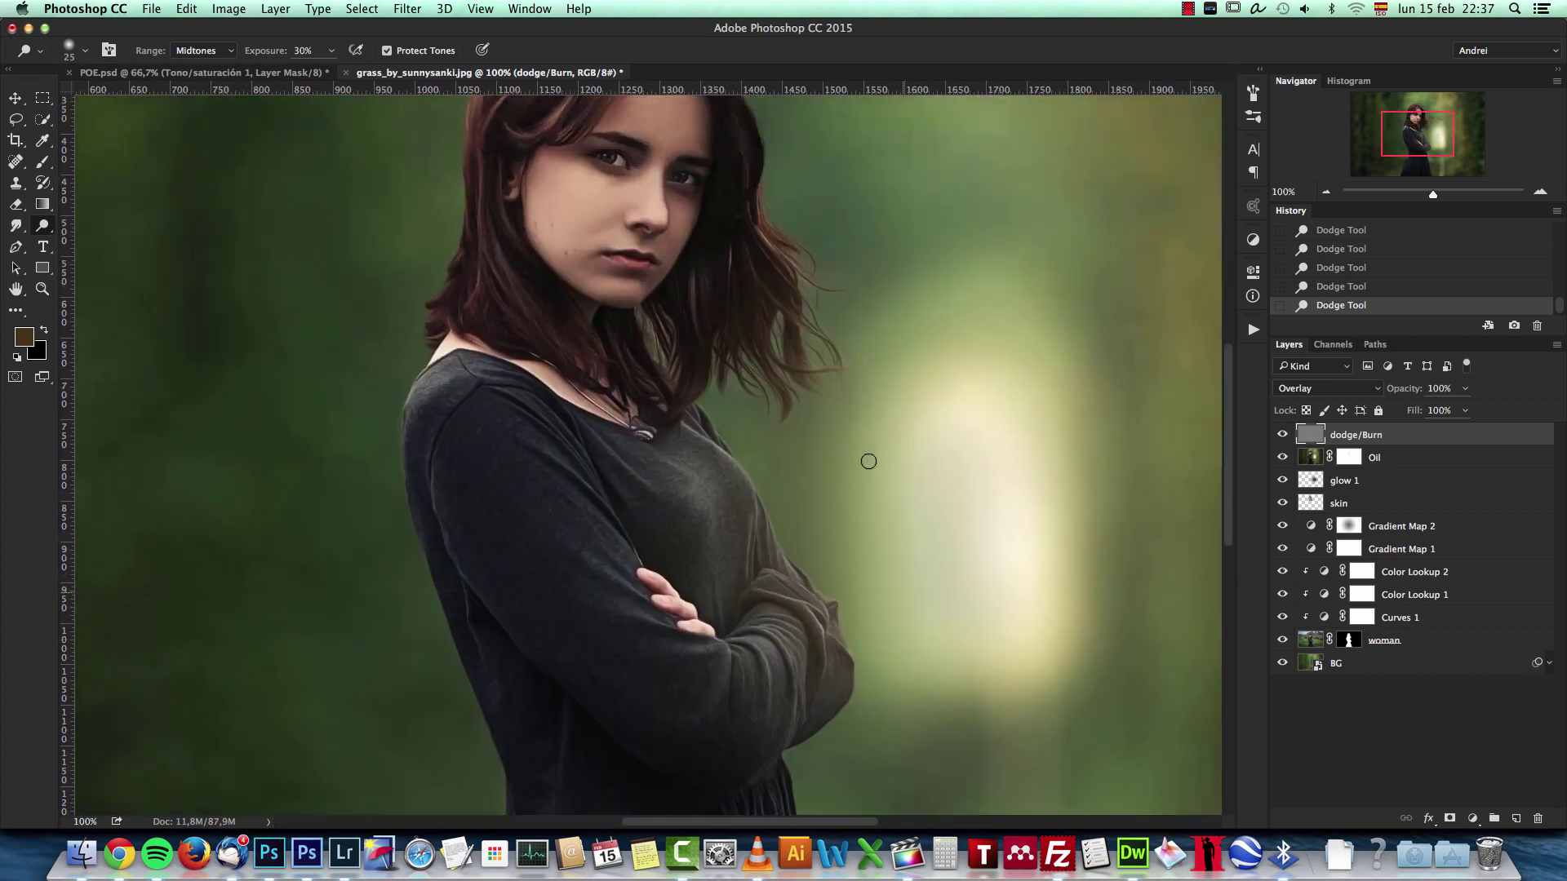
left_click_drag(739, 353, 751, 449)
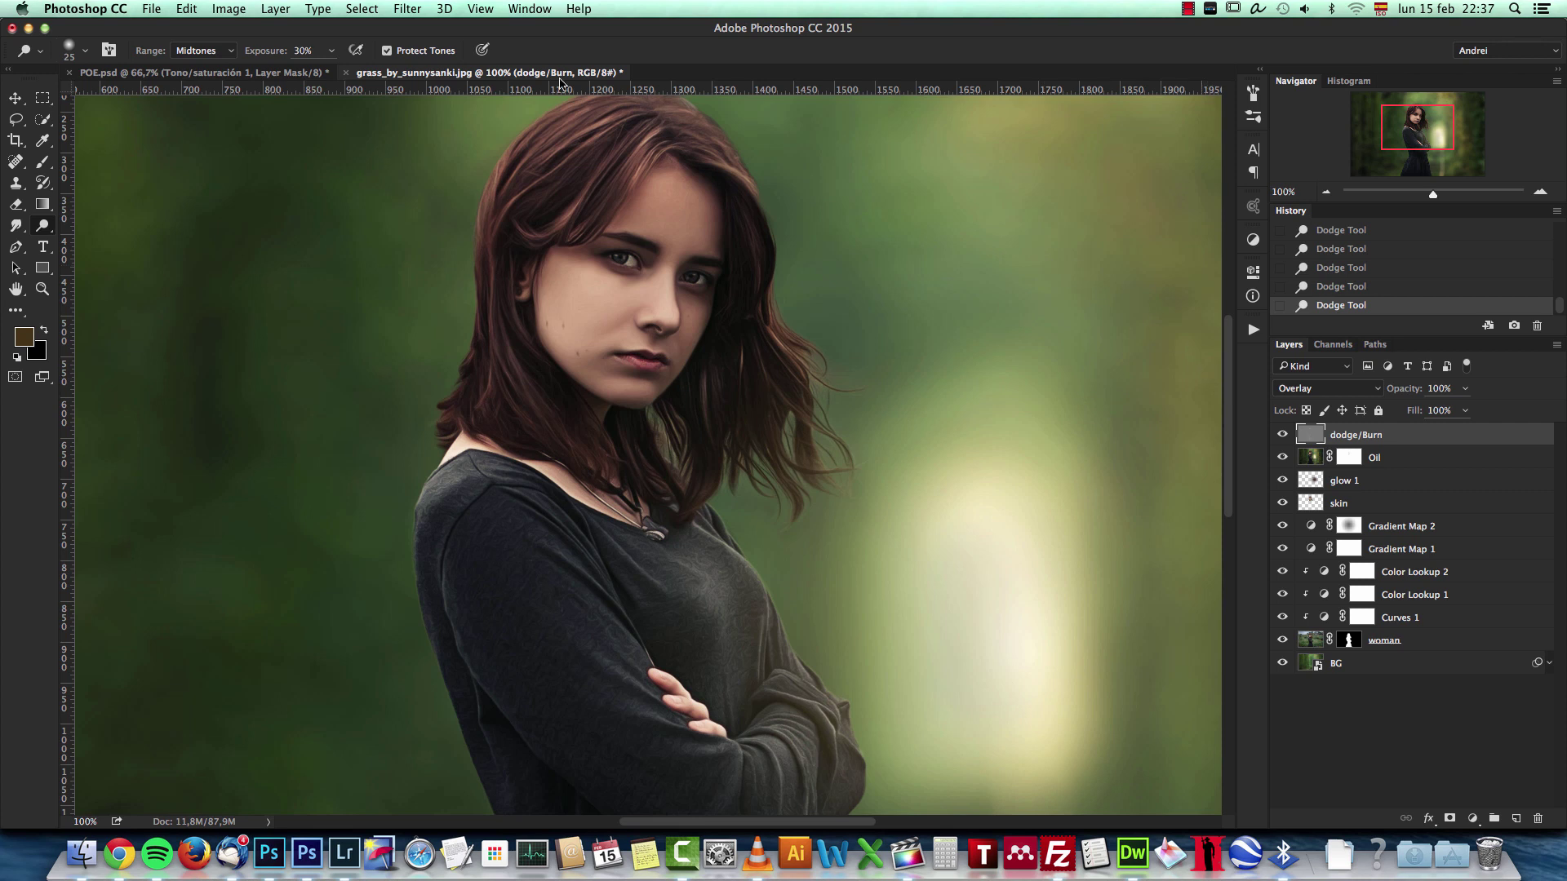
Turn off Protect Tones for the Dodge tool and keep its range on Midtones
left_click(387, 51)
left_click(205, 50)
left_click(279, 32)
left_click(216, 52)
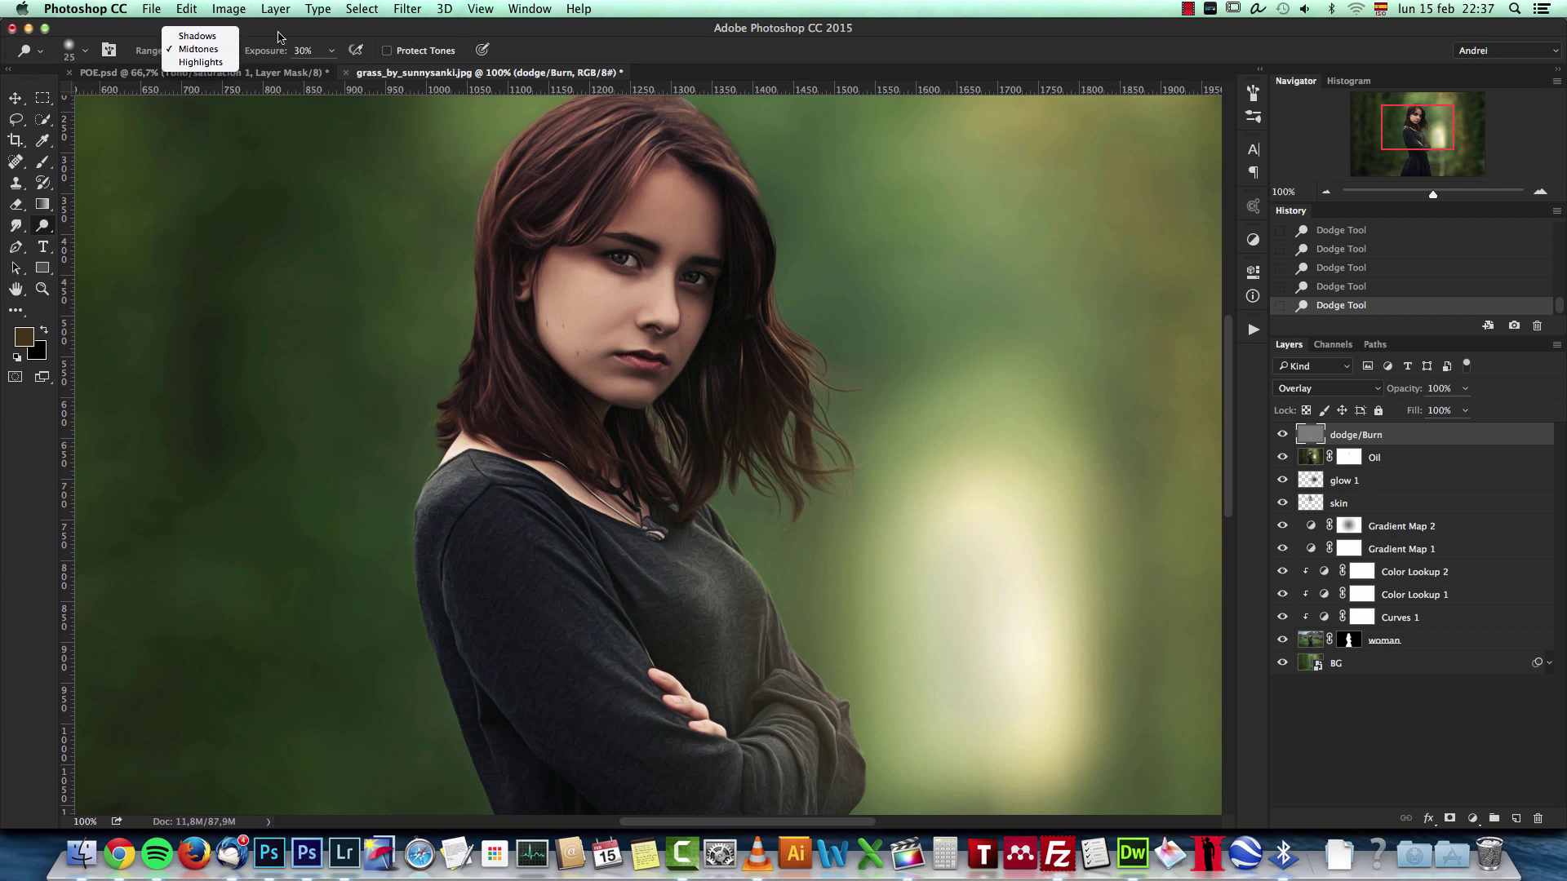
left_click(279, 37)
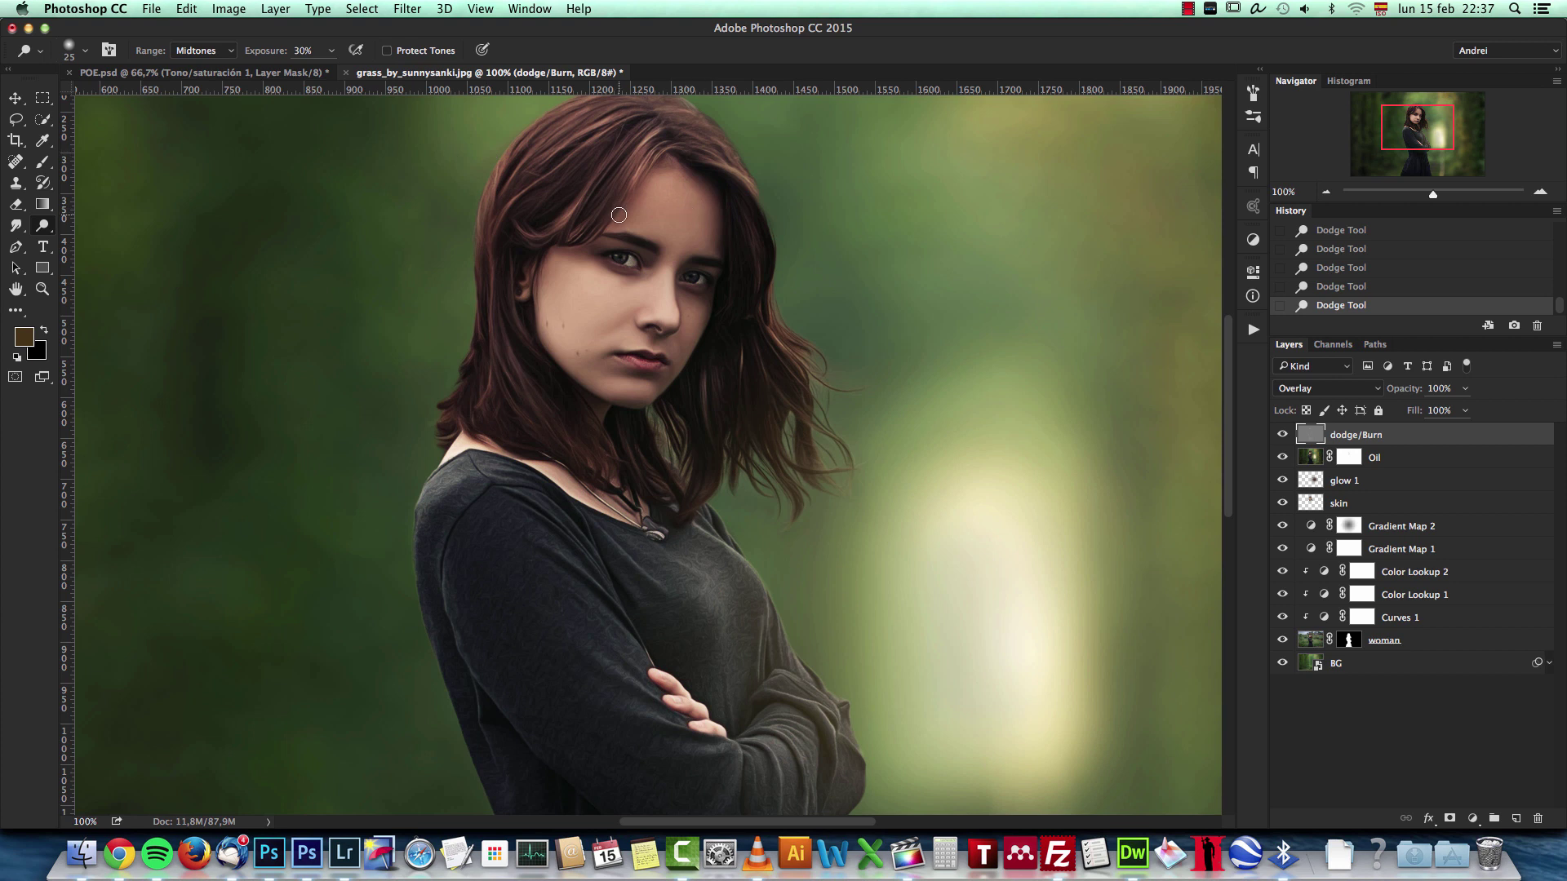
Dodge the iris and white of the woman's eye nearest the fringe with 2 px and 7 px brushes
scroll(622, 217, "up", 5)
key("bracketleft")
key("bracketleft")
key("bracketleft")
key("bracketleft")
key("bracketleft")
key("bracketleft")
key("bracketleft")
scroll(580, 392, "up", 3)
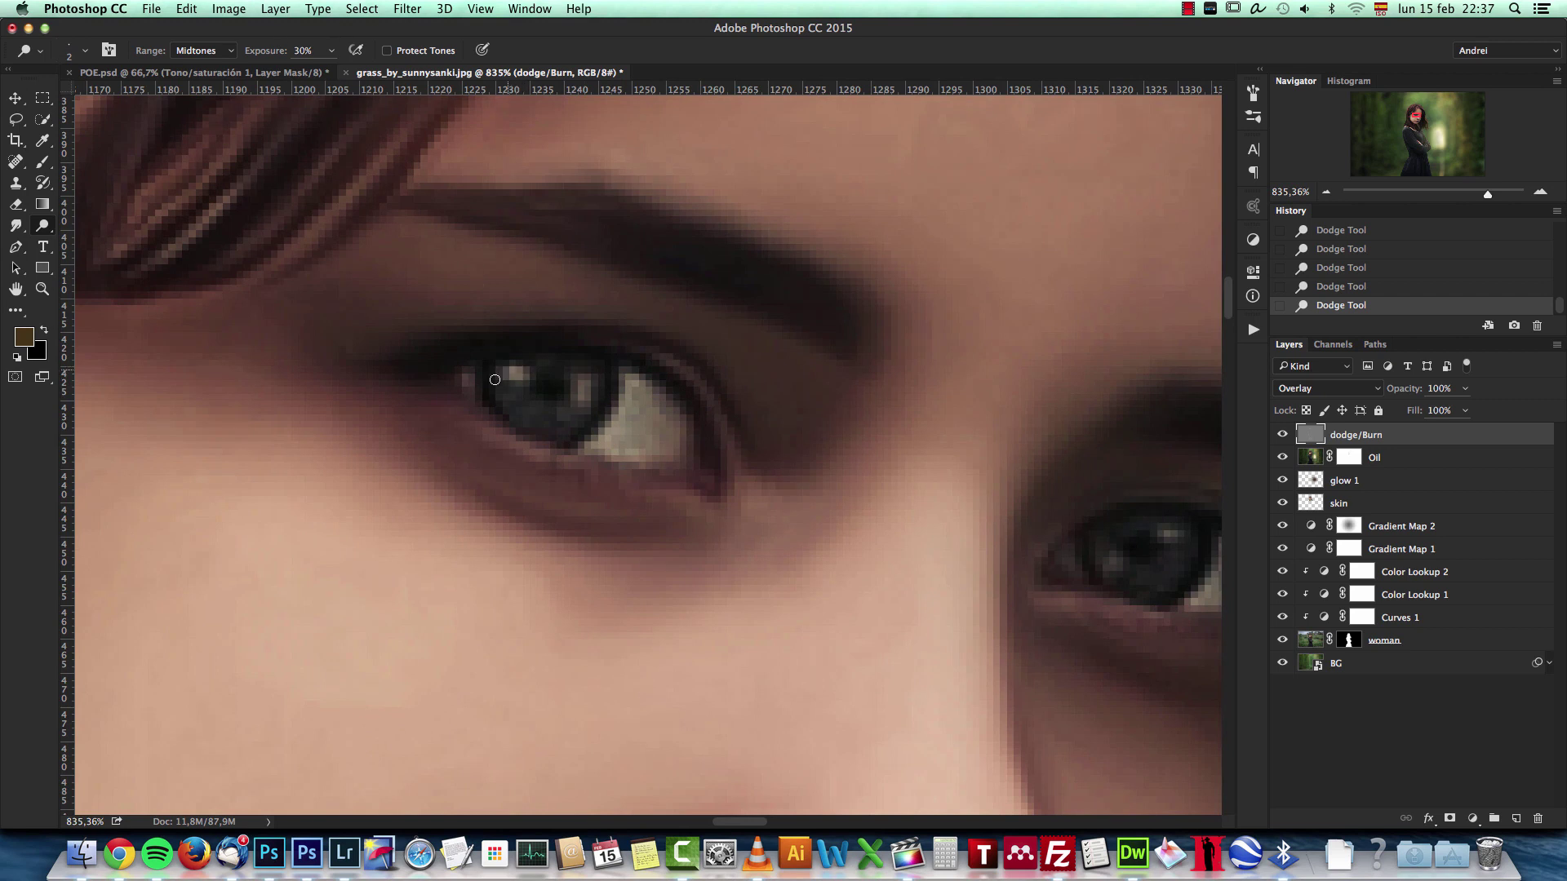
key("bracketright")
key("bracketright")
key("bracketright")
key("bracketright")
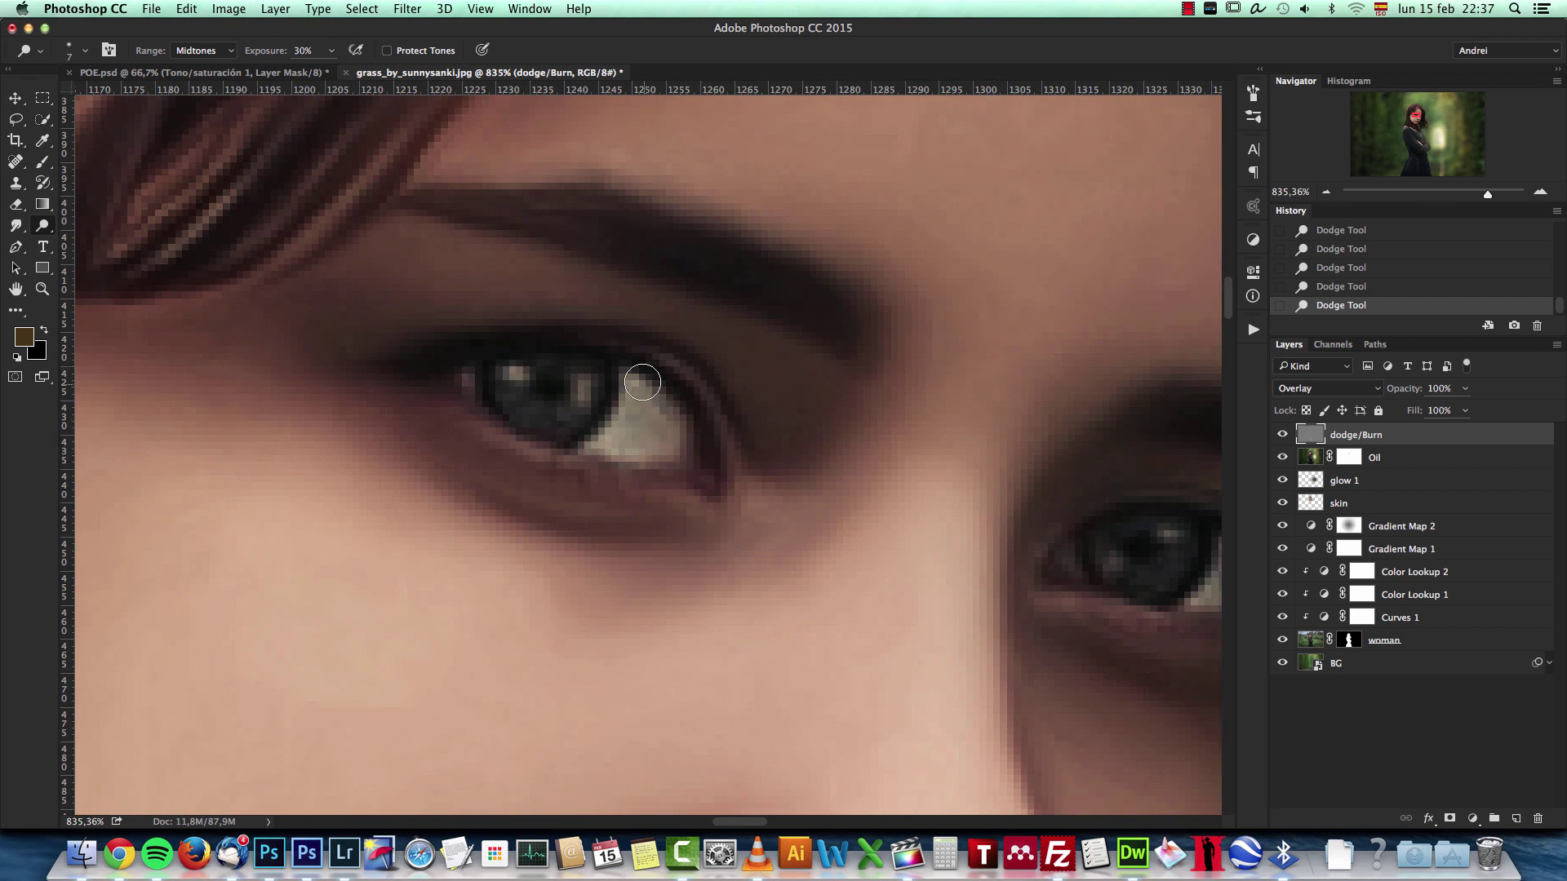
Dodge the iris and white of the woman's other eye, starting with a 3 px brush and enlarging it to 7 px
left_click_drag(675, 444, 511, 318)
key("bracketleft")
key("bracketleft")
key("bracketleft")
key("bracketleft")
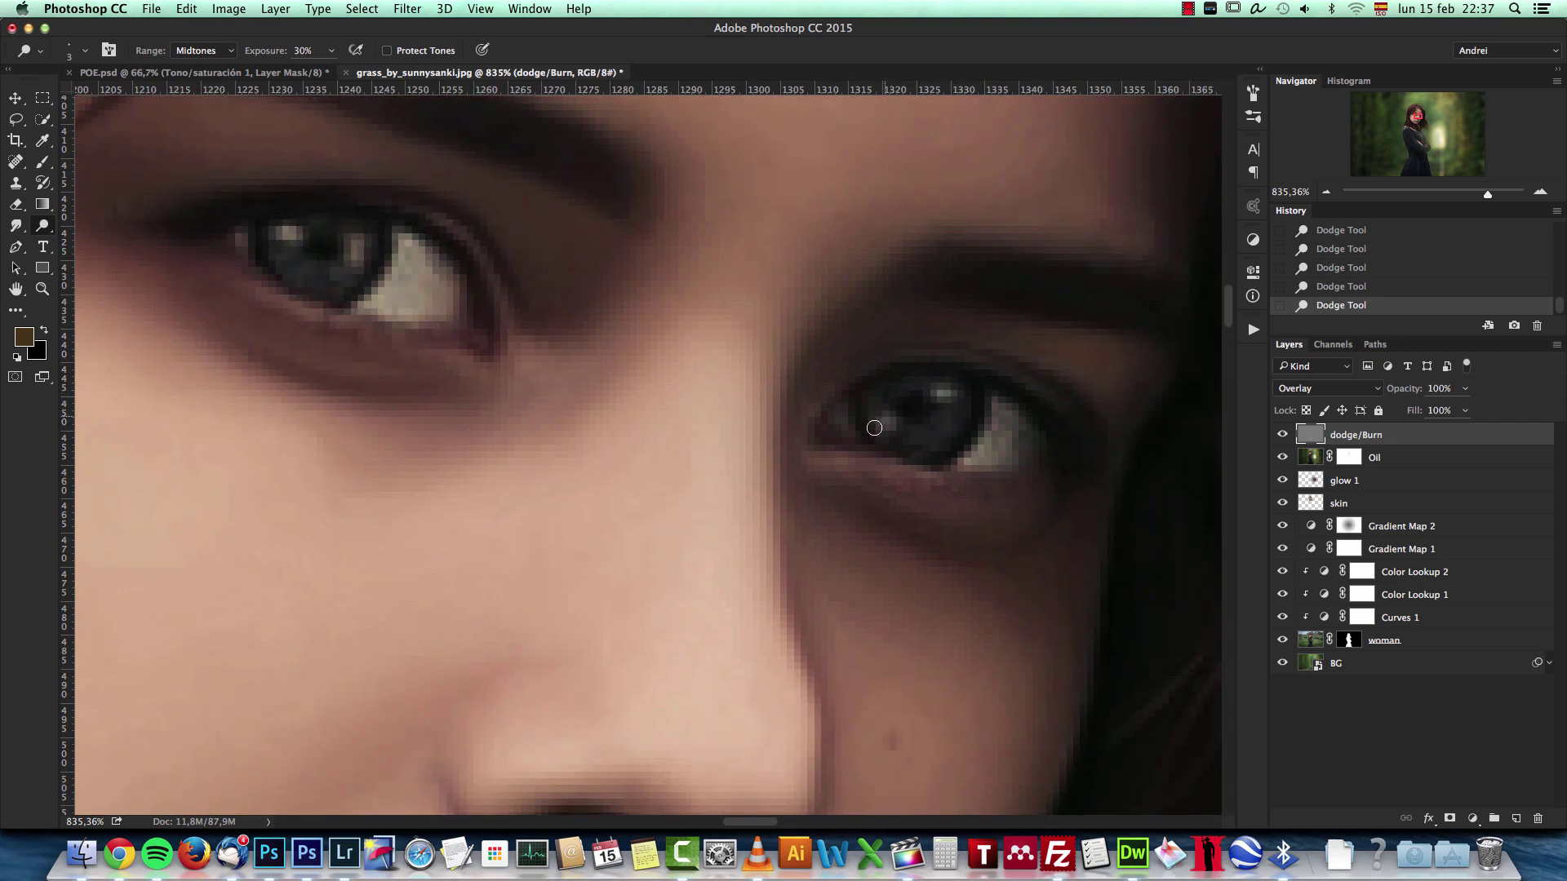
key("bracketright")
key("bracketright")
key("bracketright")
key("bracketright")
key("super+1")
Dodge the highlights on the lips and nose, starting with a 5 px brush and enlarging it
scroll(645, 538, "up", 4)
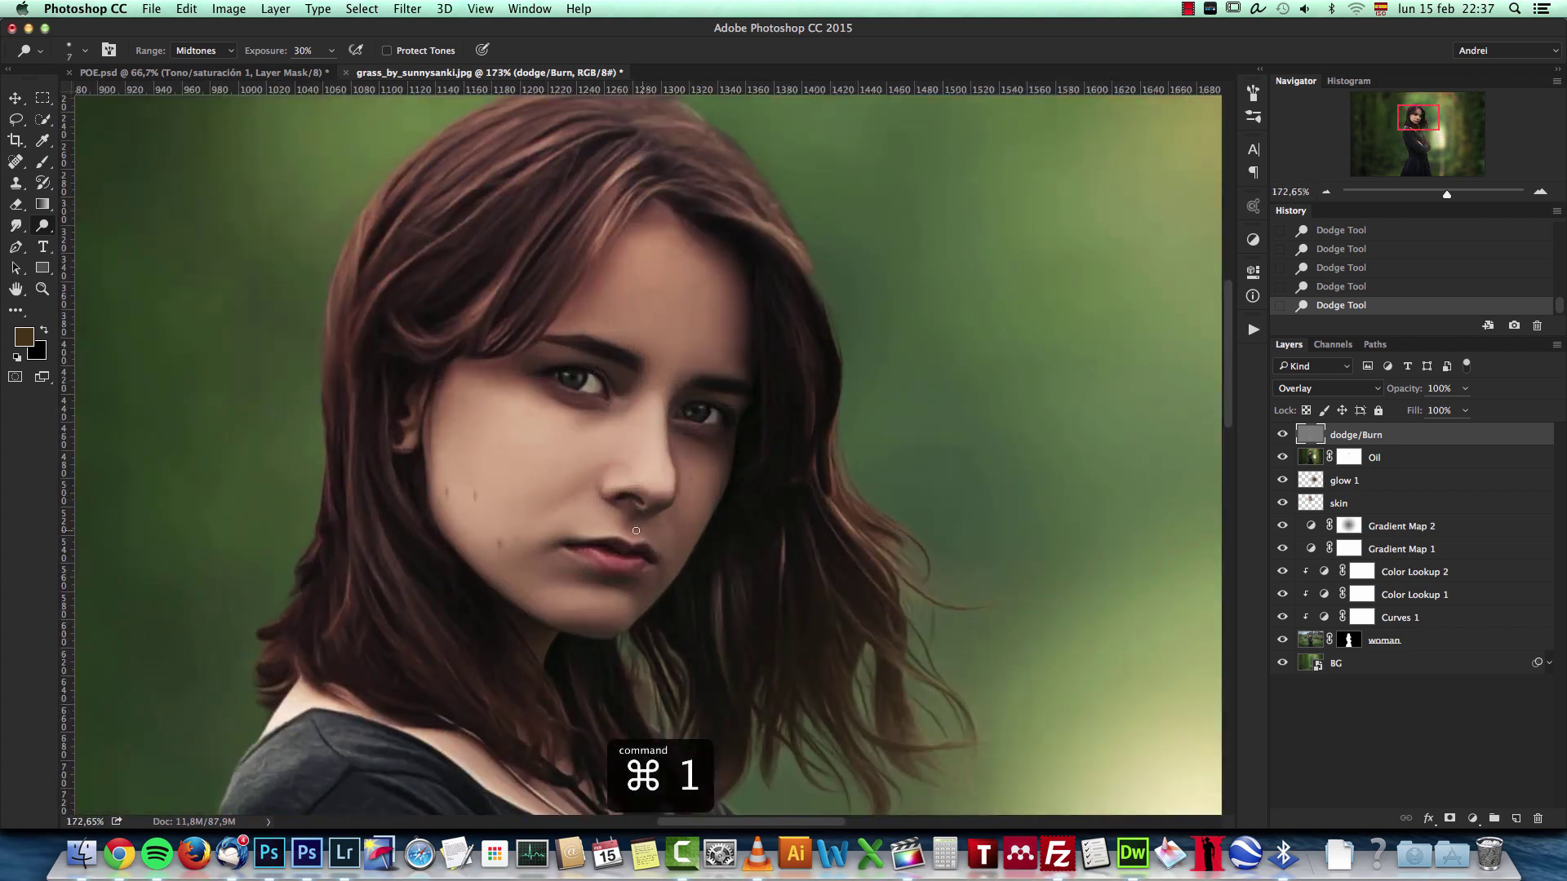
scroll(651, 543, "up", 2)
key("bracketleft")
key("bracketleft")
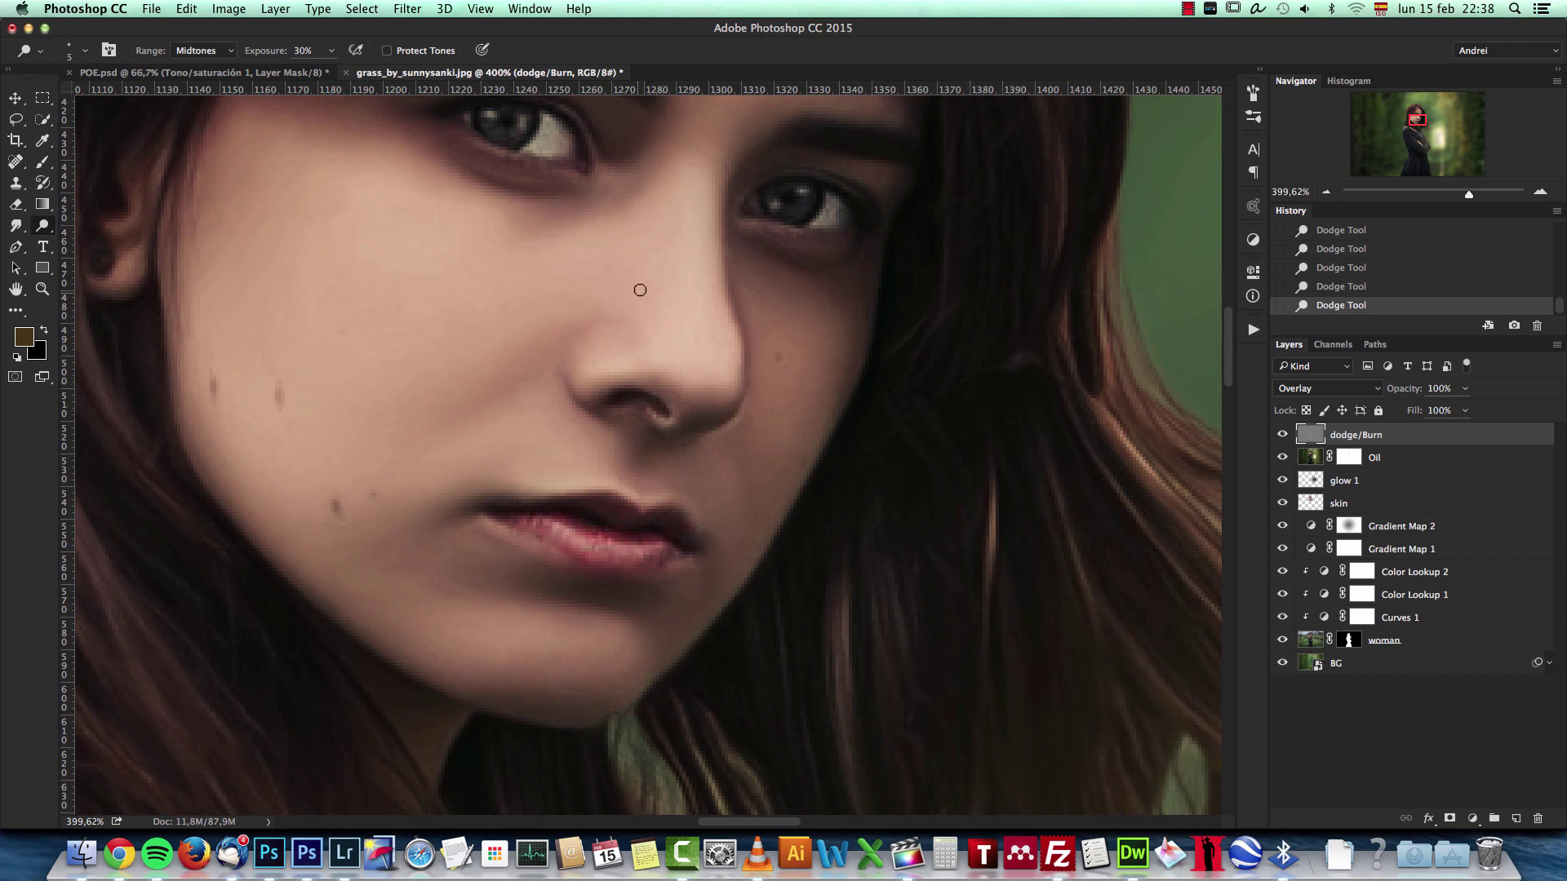
key("bracketright")
key("bracketright")
key("bracketright")
key("bracketright")
key("bracketright")
Dodge fine highlights on the face around the eyes with a 2 px brush
key("bracketleft")
key("bracketleft")
key("bracketleft")
key("bracketleft")
scroll(661, 319, "up", 5)
scroll(661, 319, "left", 2)
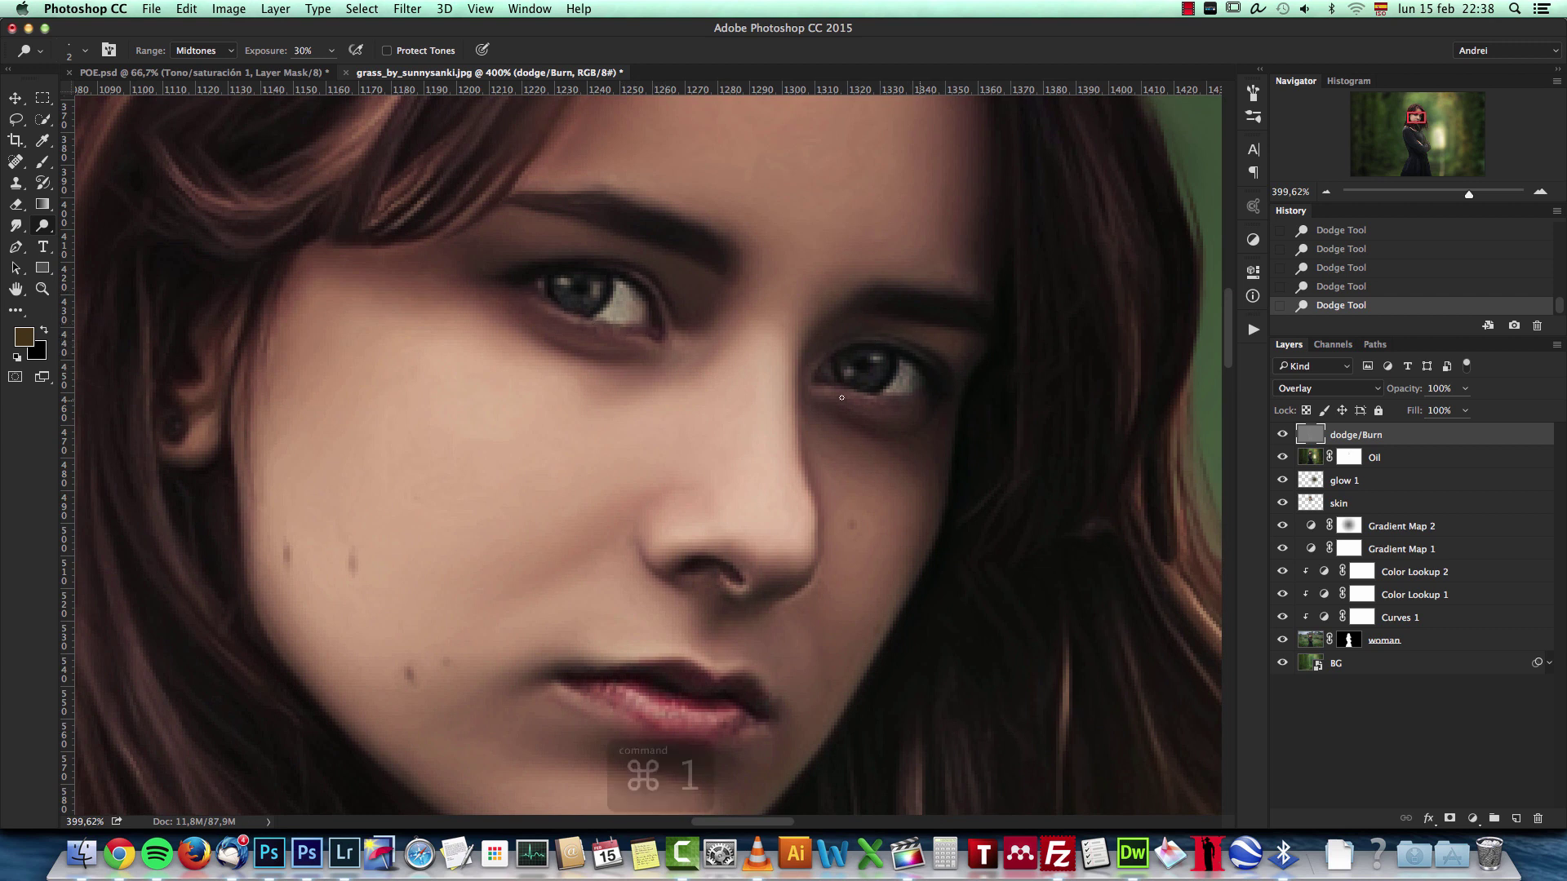
key("super+1")
scroll(693, 505, "up", 2)
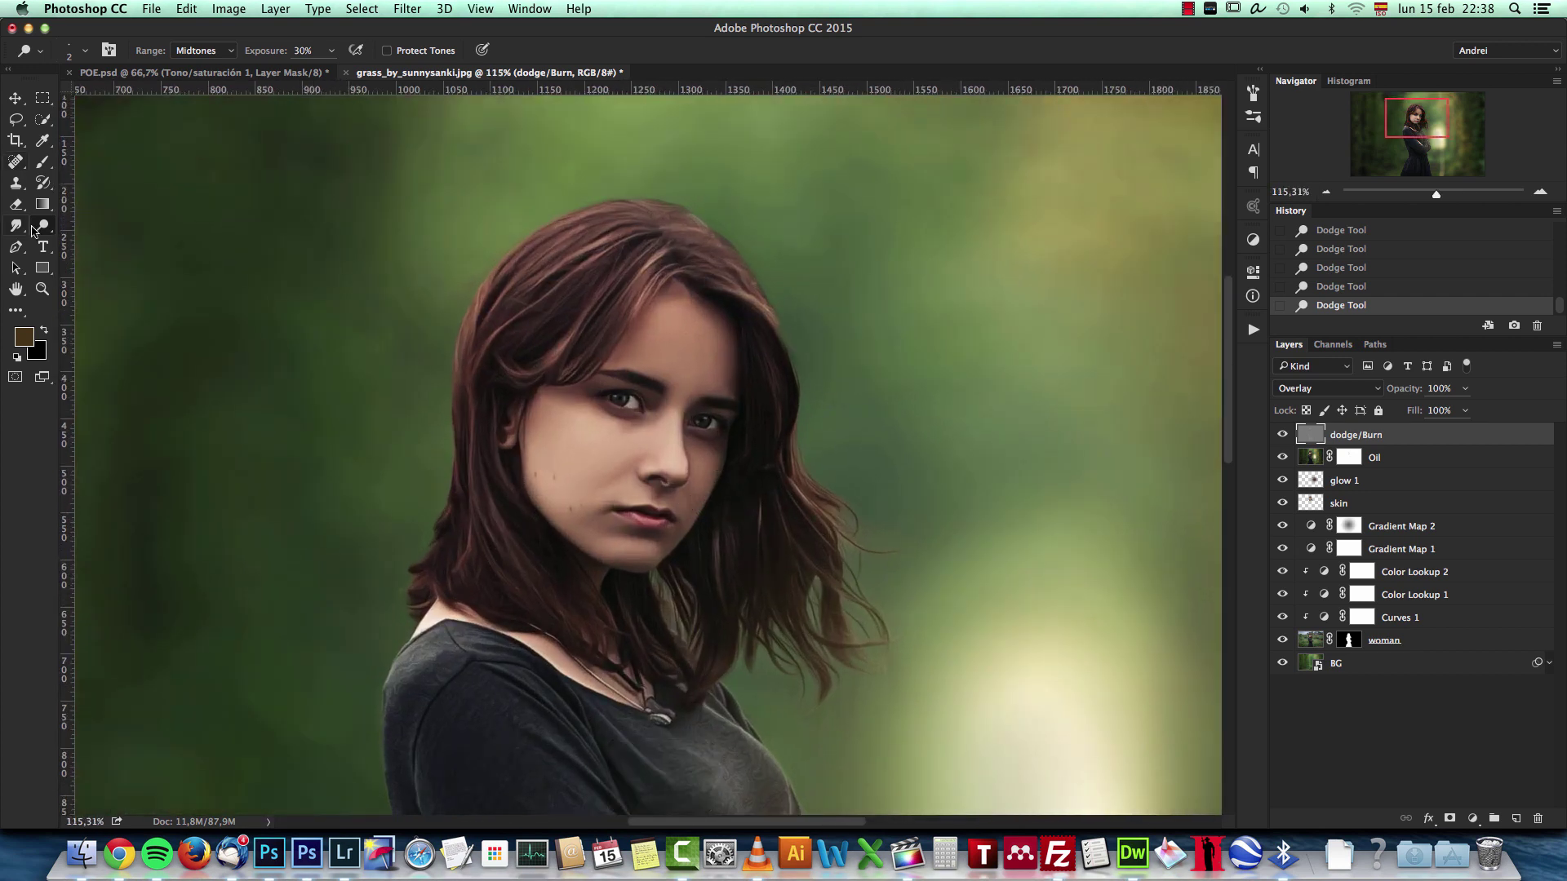
Burn the shadows between the hair strands with a 10 px Burn tool brush on Midtones, 20% exposure and Protect Tones off
left_click_drag(43, 226, 109, 245)
key("bracketleft")
scroll(690, 274, "up", 3)
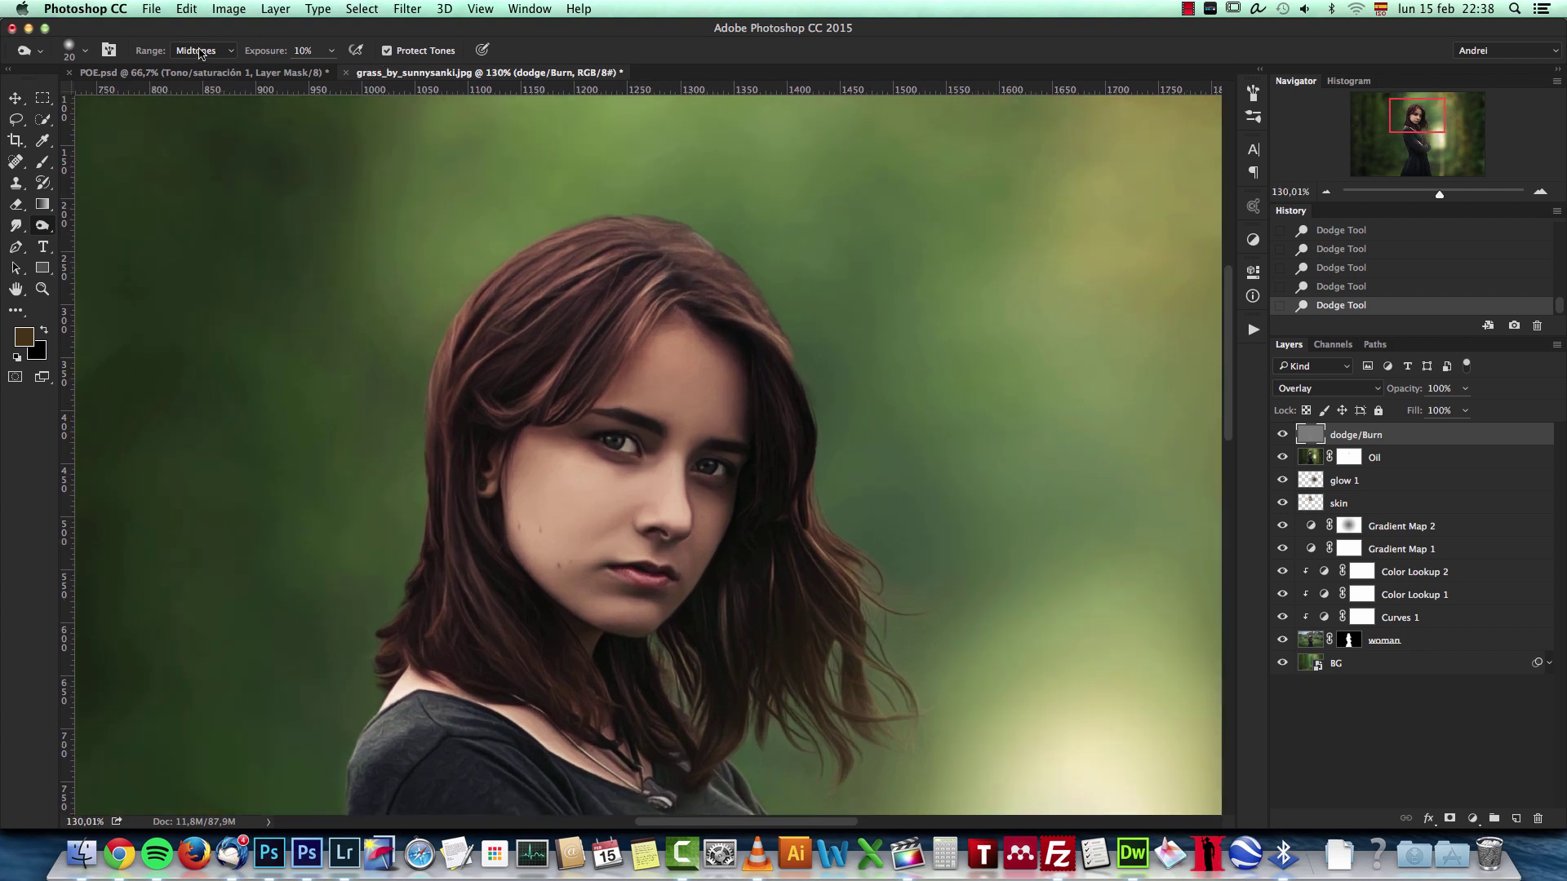
left_click(387, 51)
left_click_drag(735, 417, 713, 370)
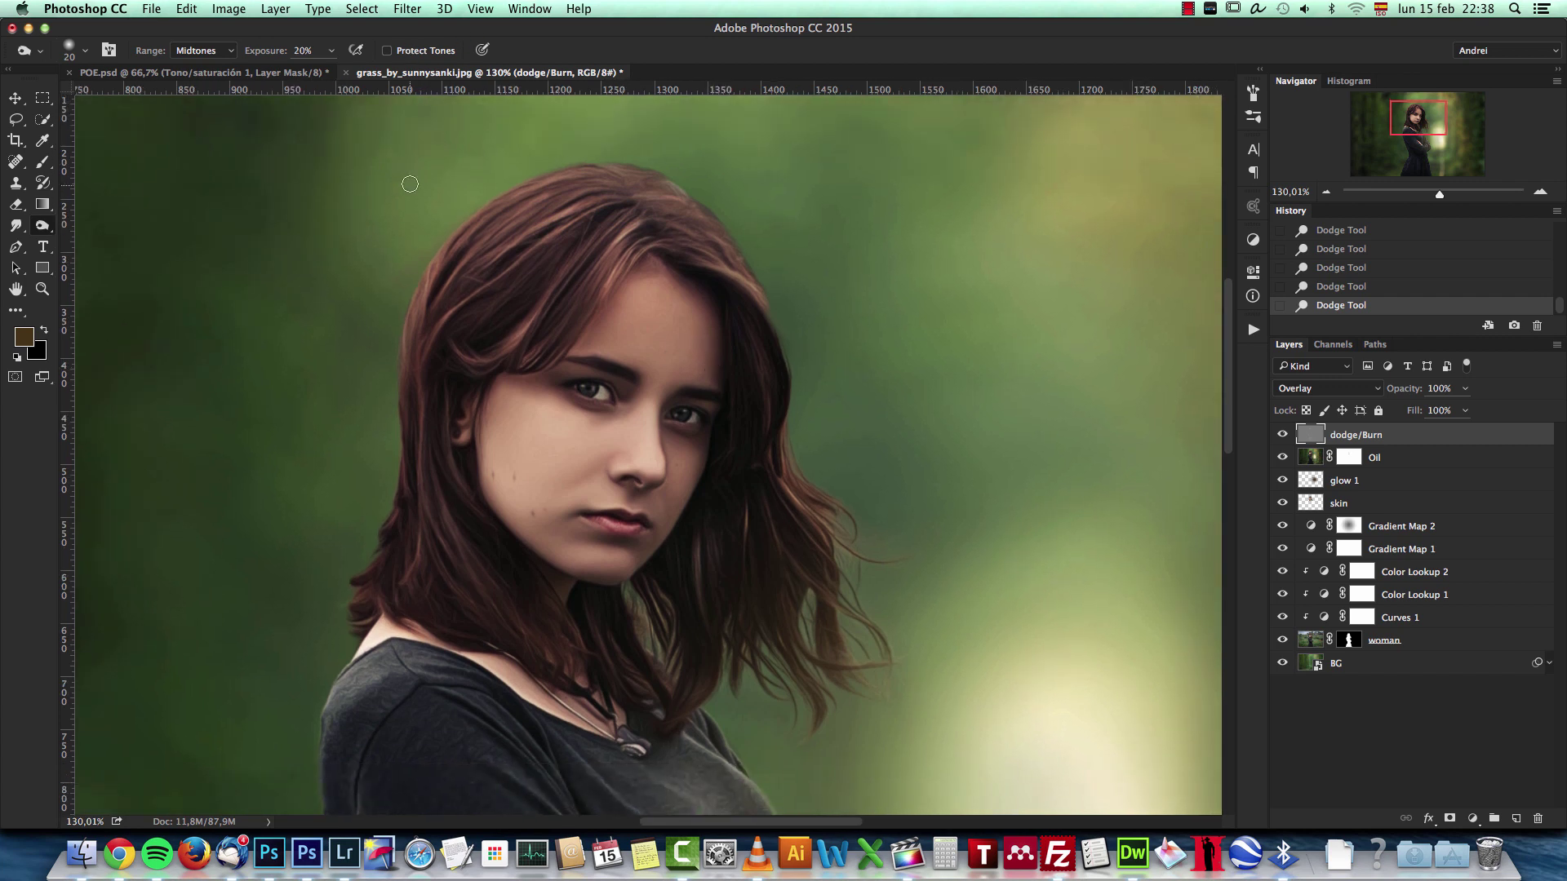
key("bracketleft")
left_click_drag(595, 227, 510, 310)
left_click_drag(556, 257, 489, 321)
left_click_drag(515, 261, 485, 288)
left_click_drag(579, 198, 537, 209)
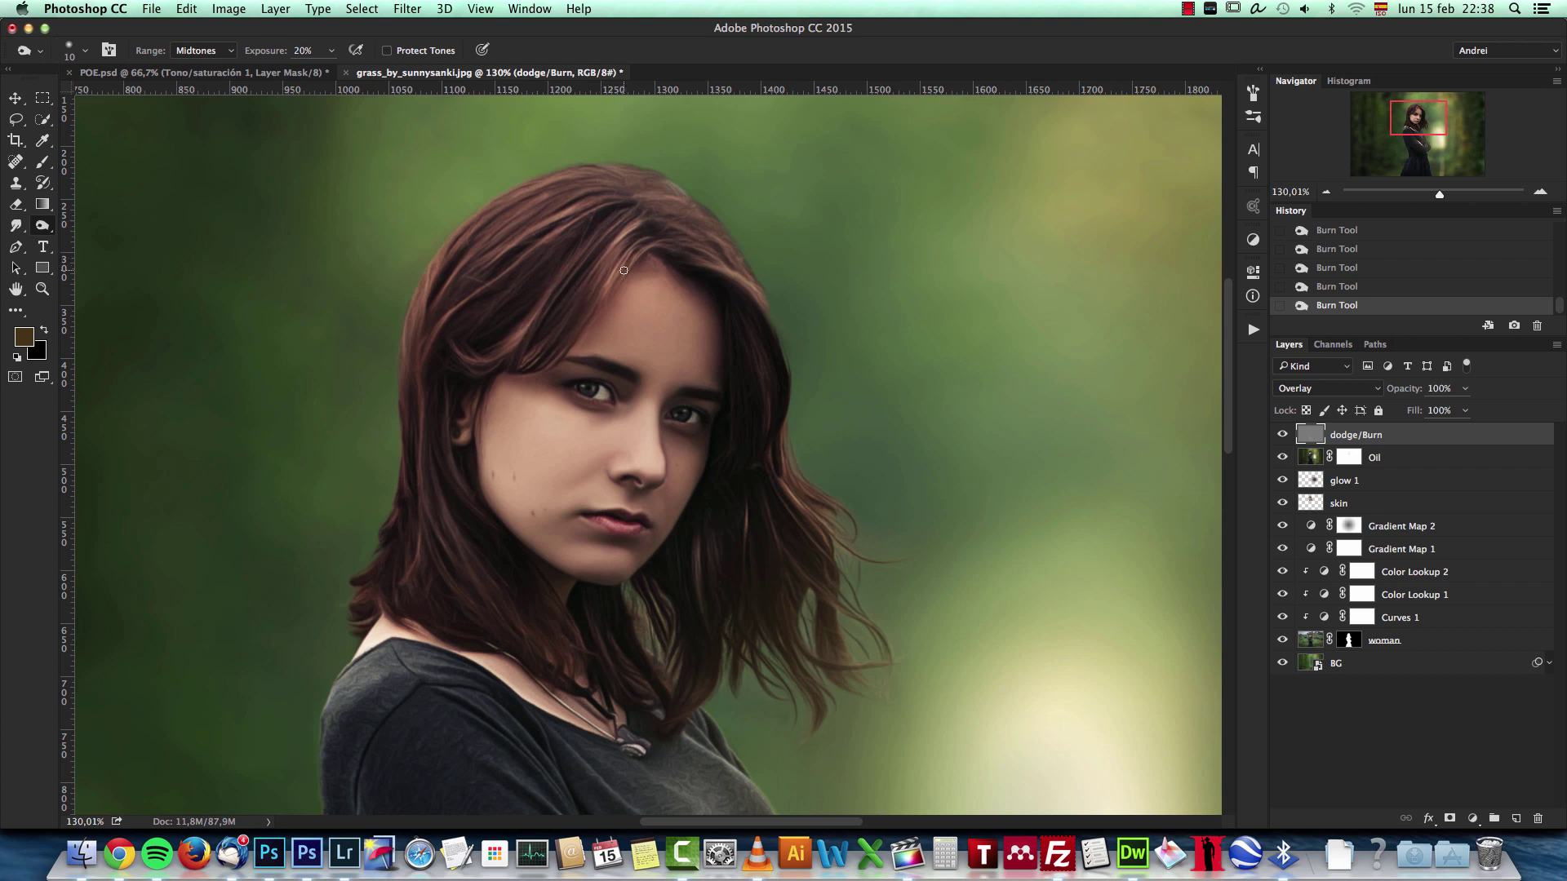
key("bracketright")
key("bracketright")
key("bracketright")
key("bracketleft")
key("bracketleft")
key("bracketleft")
Burn the shadows and folds on the top's body and sleeves with a 20 px brush
mouse_move(602, 705)
left_mouse_down()
mouse_move(710, 420)
mouse_move(733, 415)
left_mouse_up()
key("bracketright")
key("bracketright")
key("bracketright")
key("bracketright")
key("bracketright")
key("bracketleft")
key("bracketleft")
key("bracketleft")
scroll(718, 608, "down", 3)
scroll(718, 608, "right", 2)
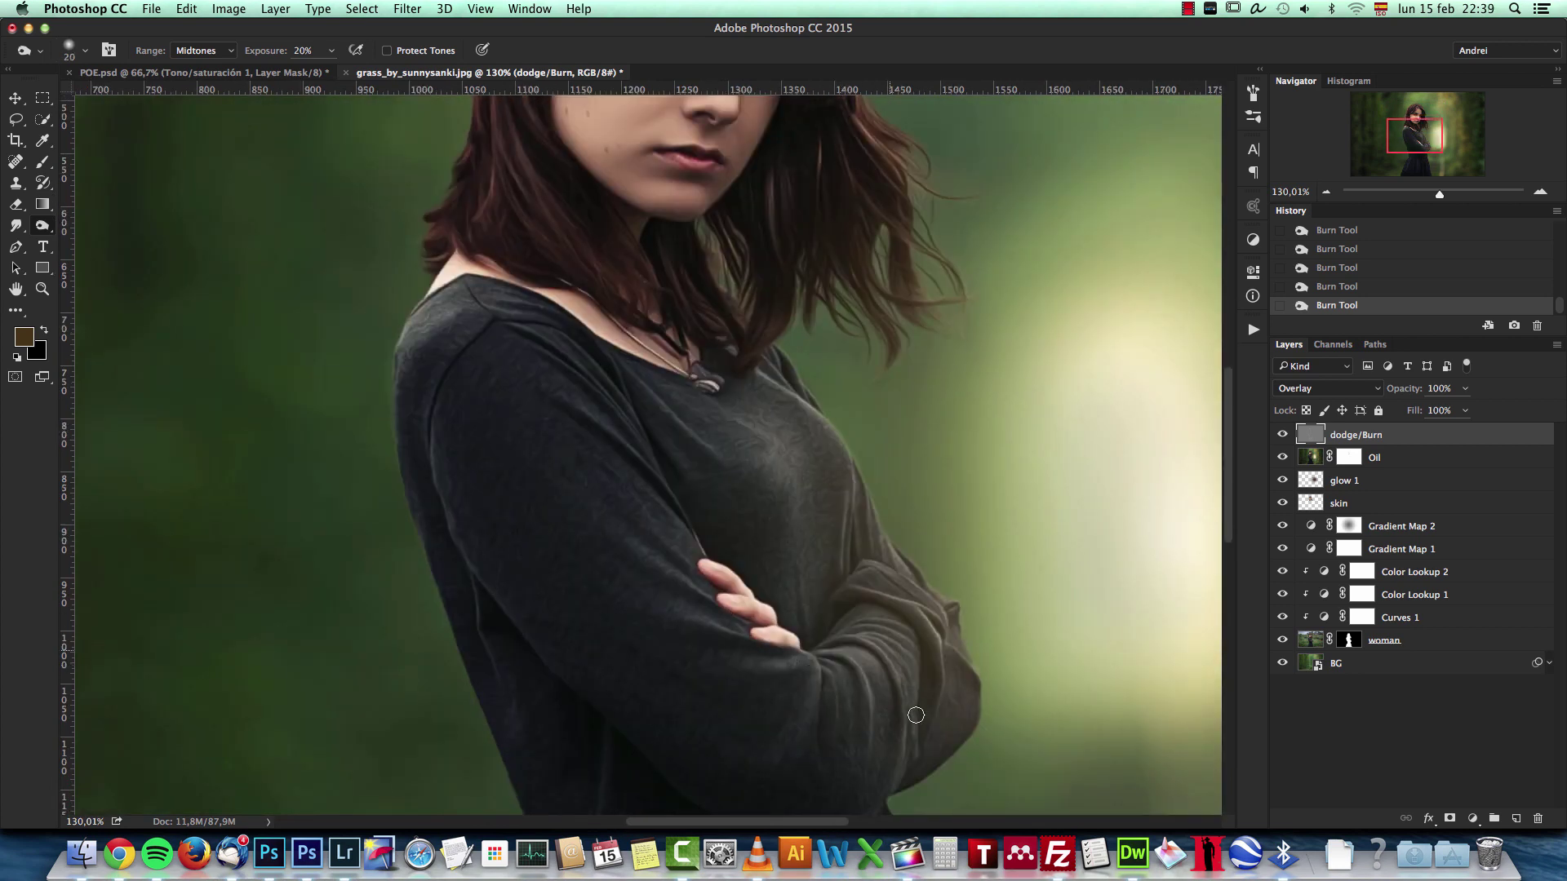
Burn the shadows between the skirt's folds, using a 30 px brush
key("bracketright")
scroll(745, 462, "down", 8)
scroll(745, 462, "right", 6)
key("bracketright")
key("bracketright")
scroll(629, 493, "down", 7)
key("bracketleft")
scroll(727, 546, "down", 5)
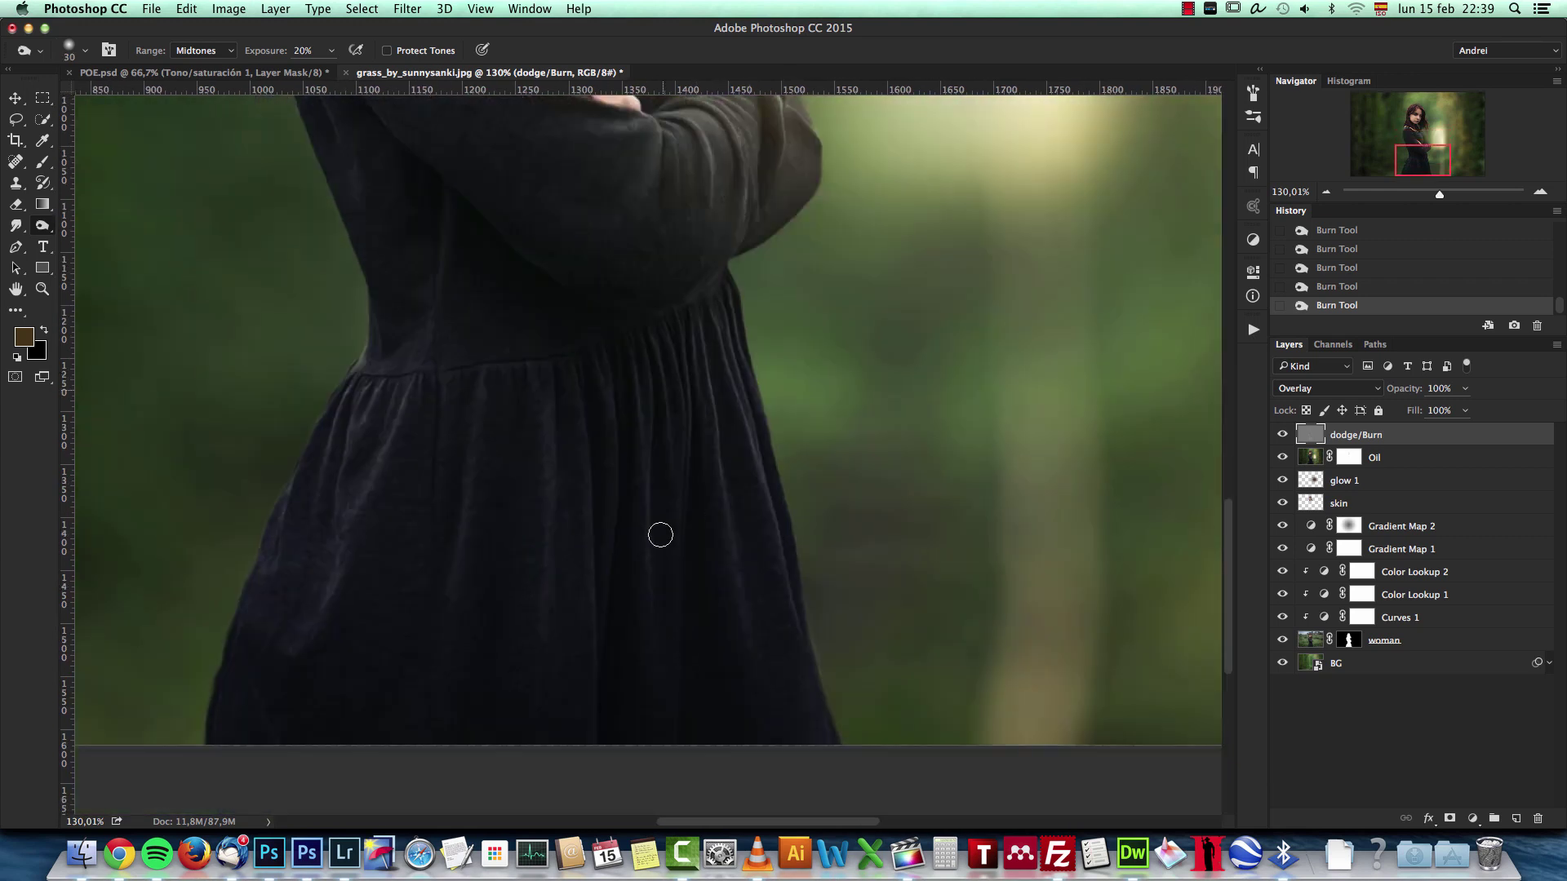
Burn broader shadows on the top around the crossed arms, enlarging the brush to 40 px and 45 px
scroll(658, 645, "up", 5)
scroll(706, 501, "up", 3)
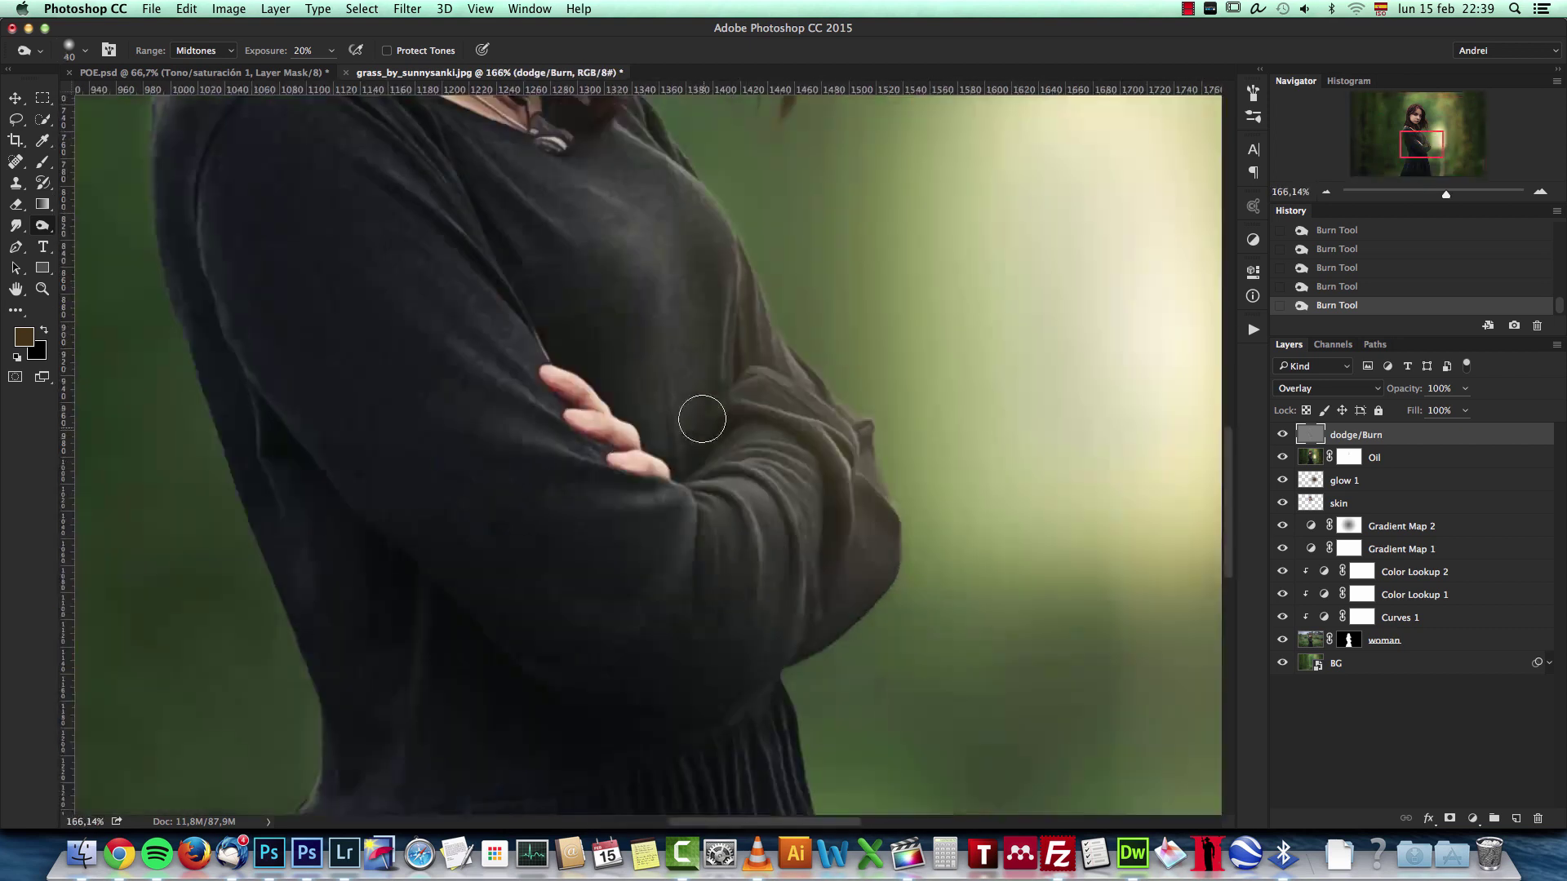
scroll(773, 372, "down", 7)
scroll(800, 424, "up", 5)
key("bracketright")
key("bracketright")
key("bracketright")
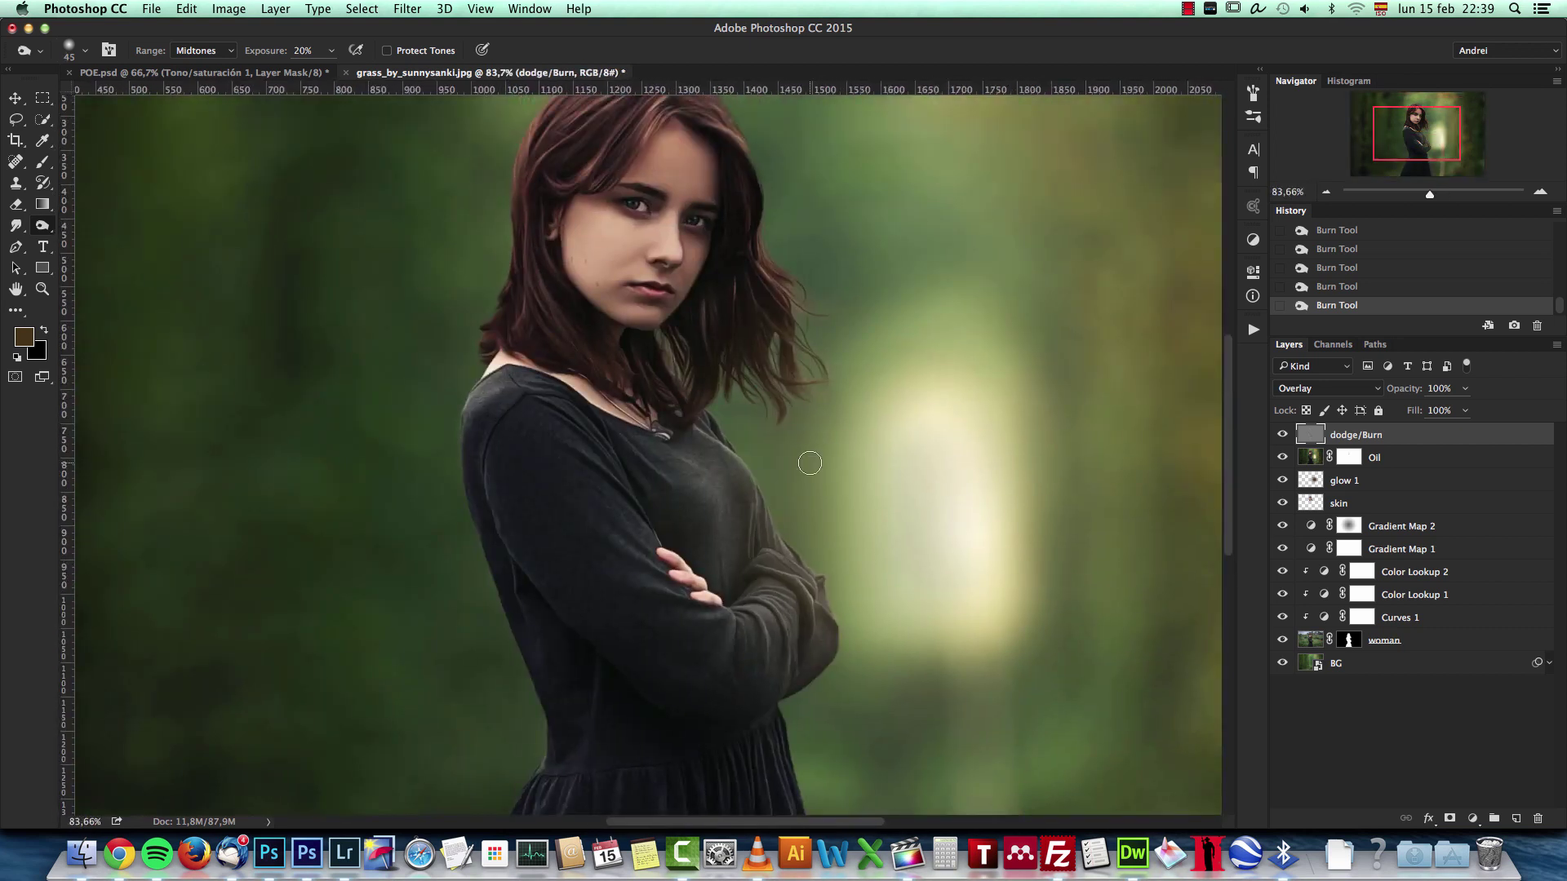
Compare the image with and without the dodge/Burn layer, examining the face, clothing and full composition
left_click(1281, 435)
left_click(1281, 435)
left_click(1280, 437)
left_click(1280, 436)
left_click(1280, 437)
left_click(1280, 436)
scroll(882, 489, "down", 5)
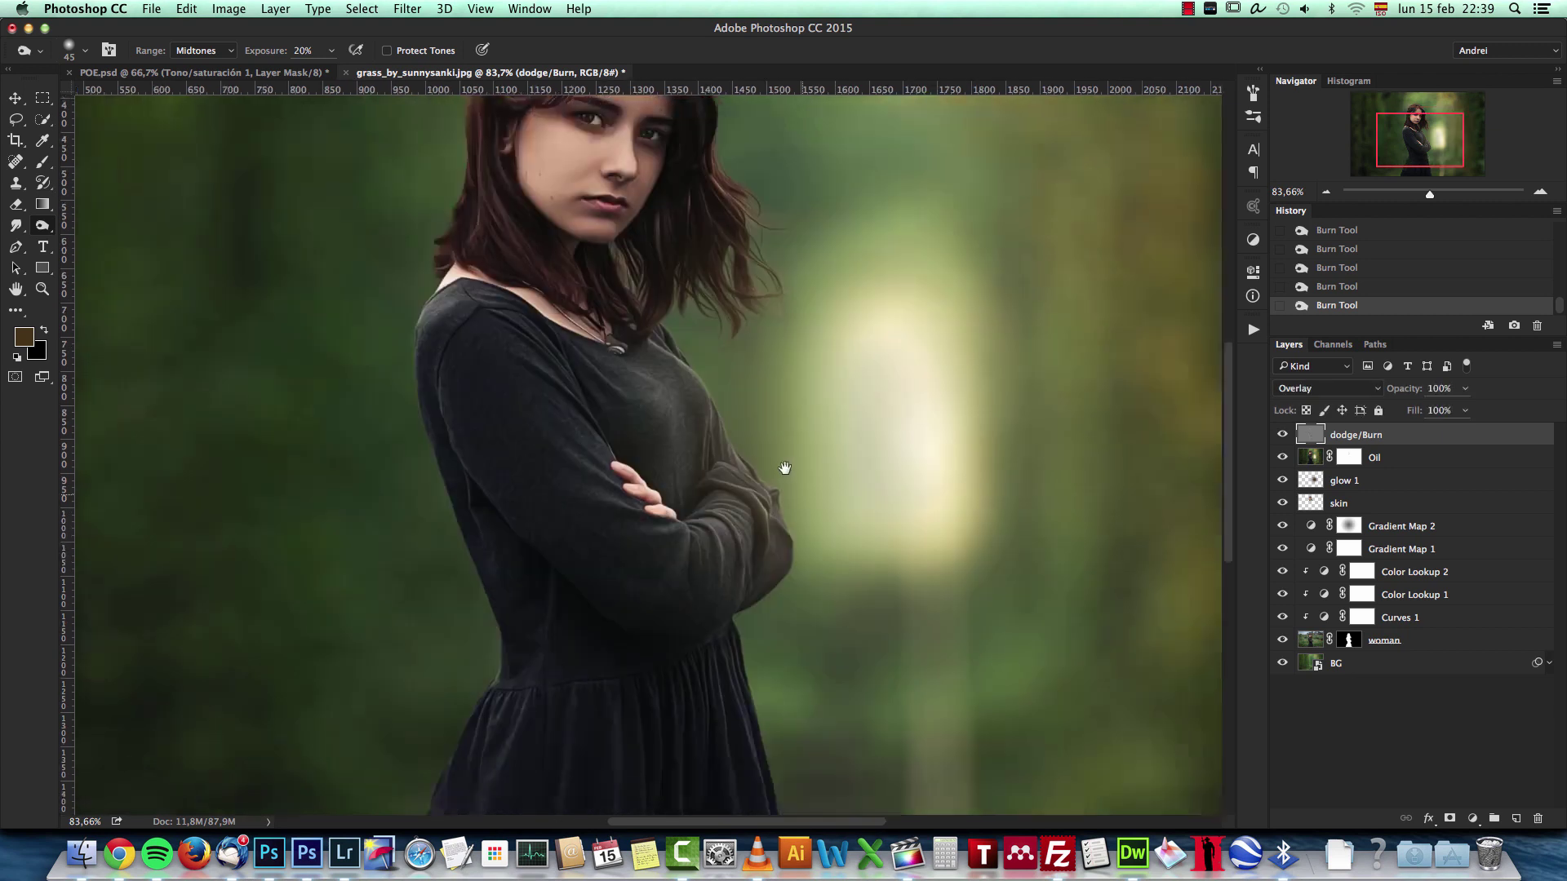
scroll(816, 474, "right", 2)
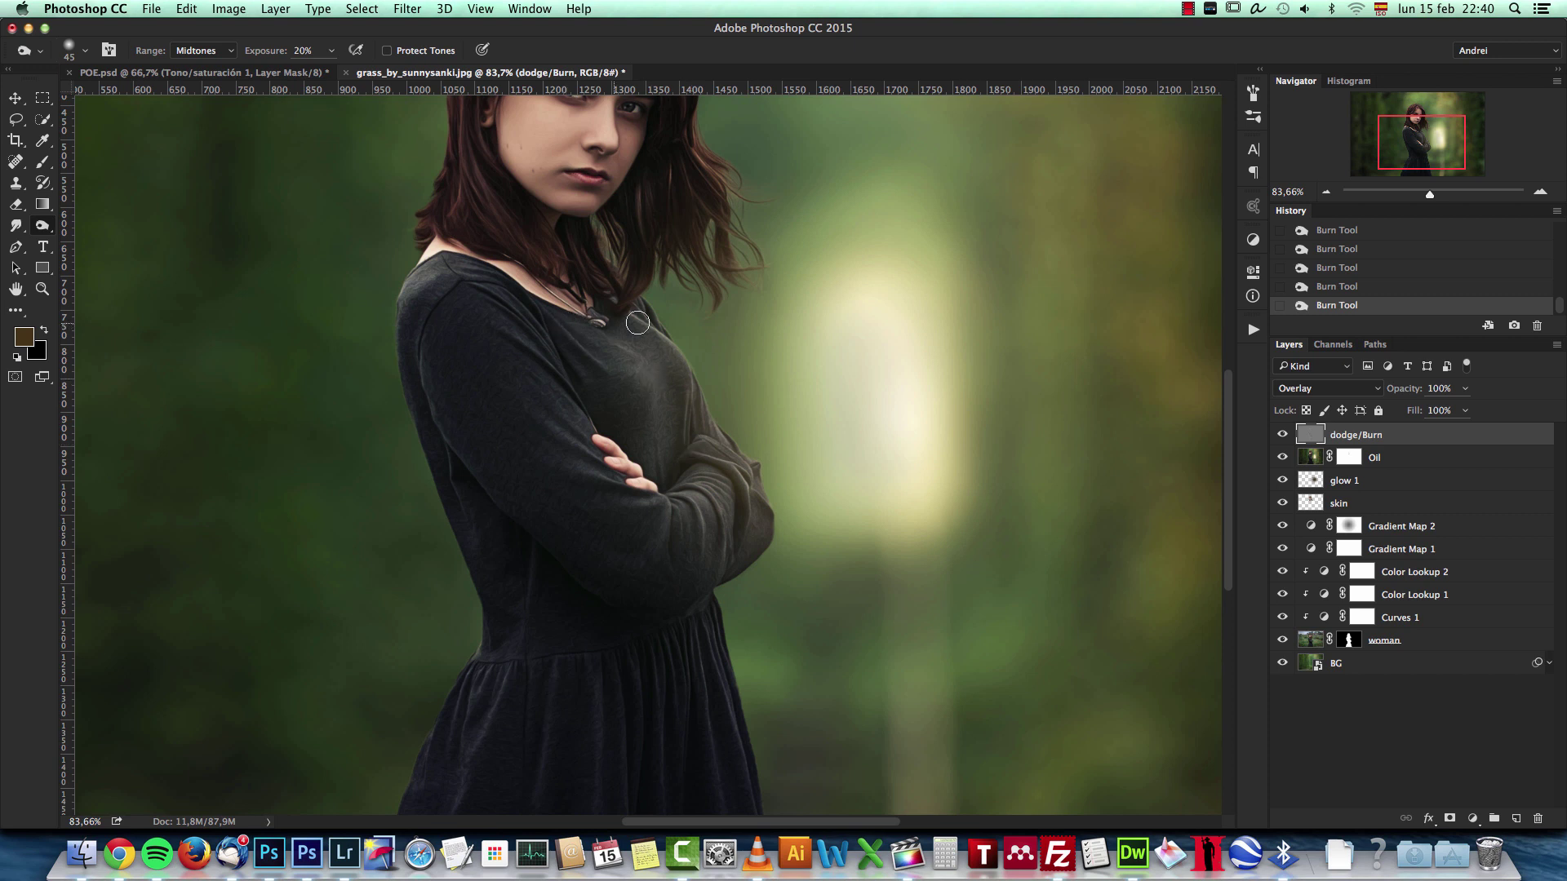
scroll(732, 424, "up", 5)
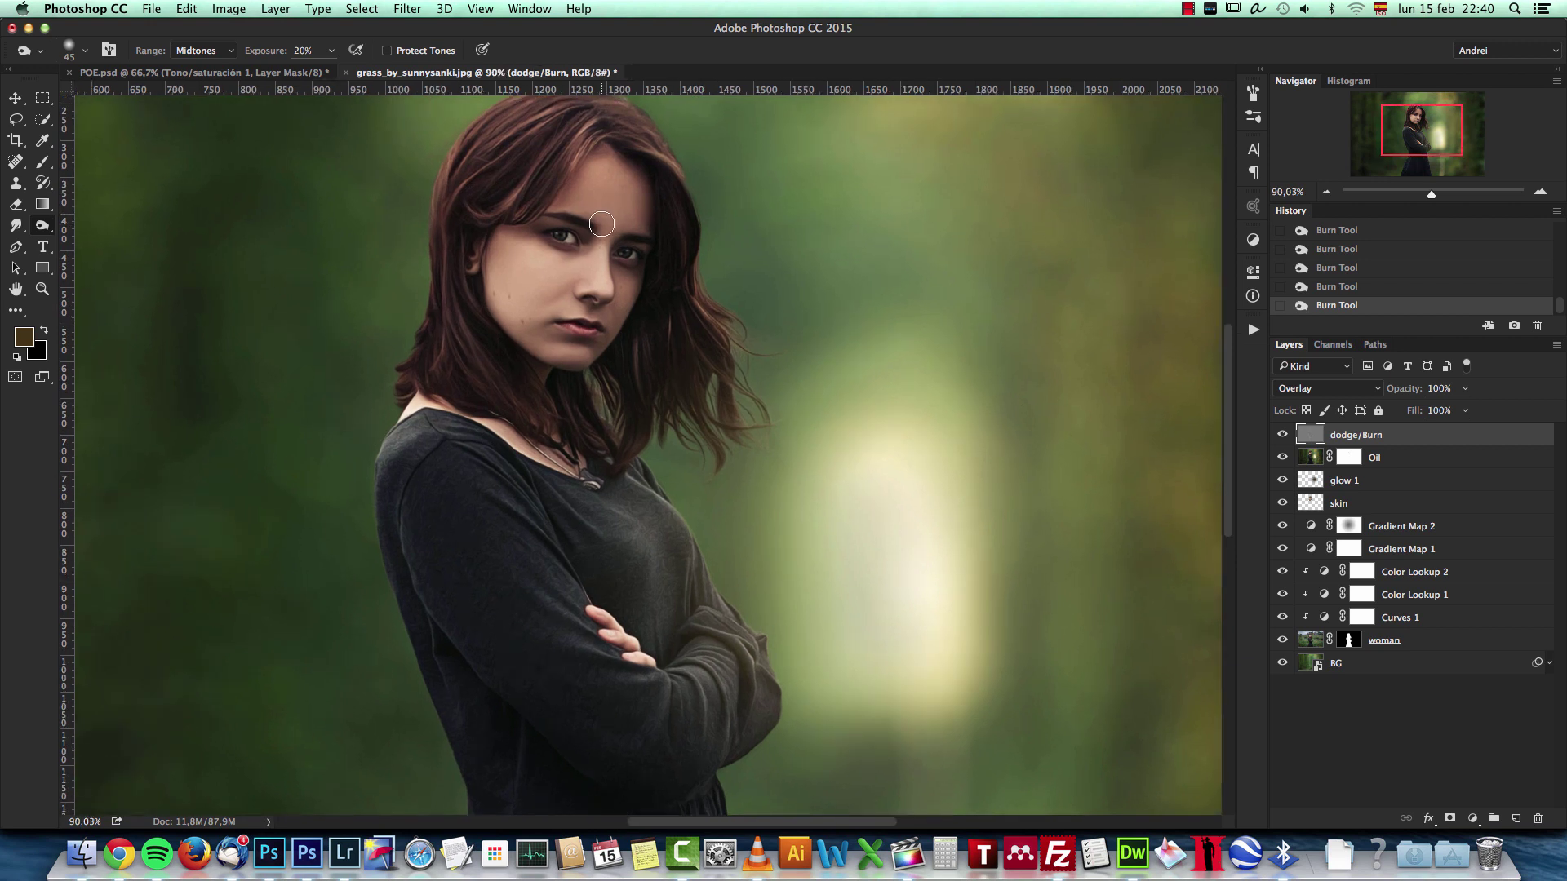
key("super+1")
key("super+0")
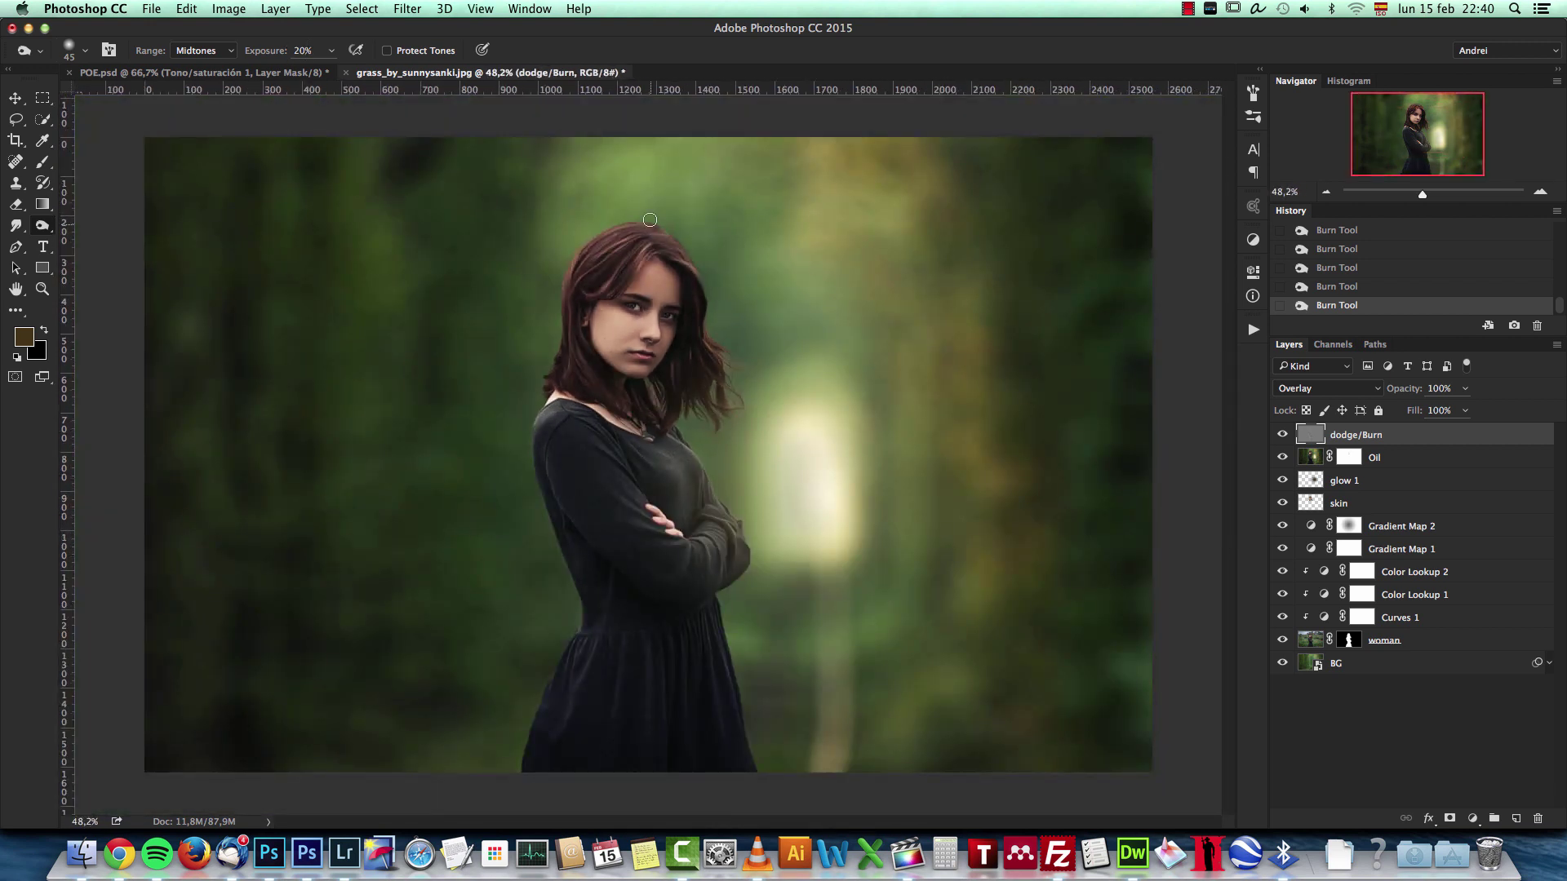
scroll(721, 406, "up", 3)
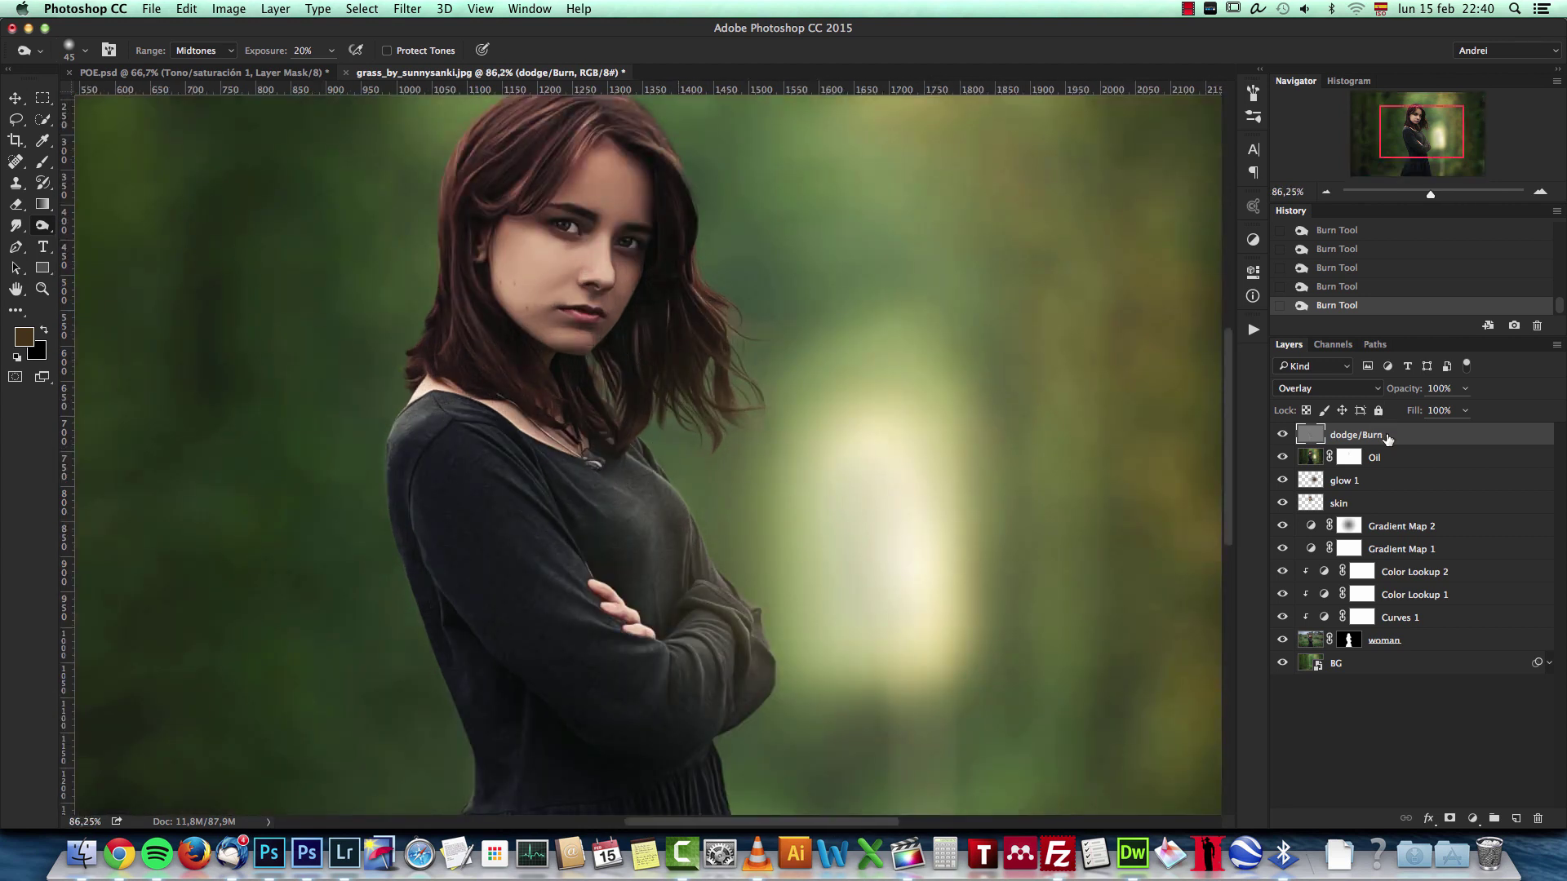
Duplicate the dodge/Burn layer three times to intensify its highlights and shadows
key("super+j")
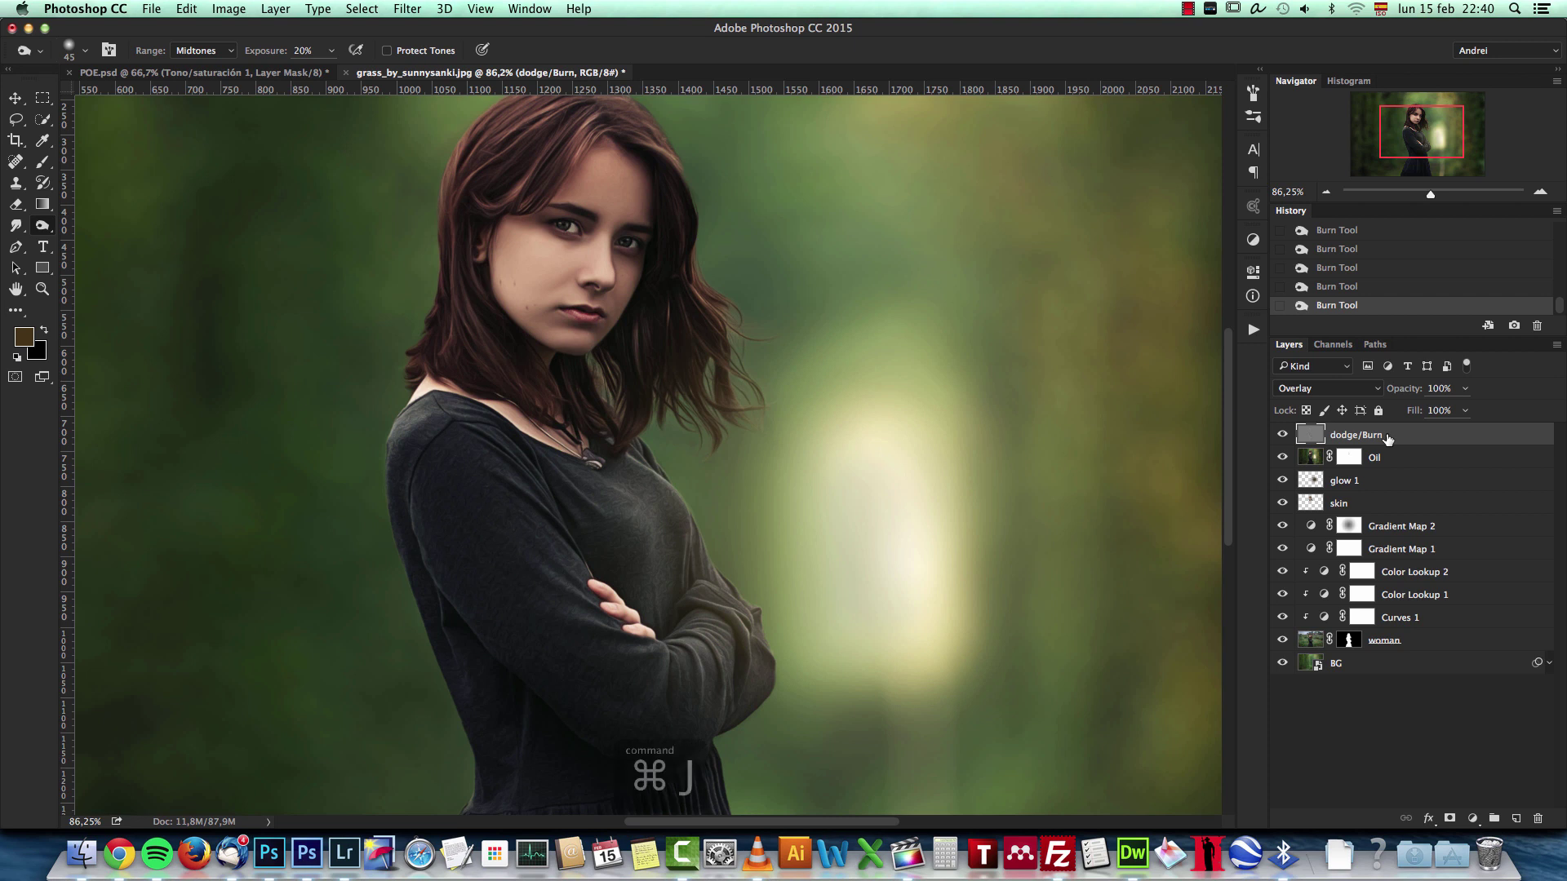
key("super+j")
key("super+j")
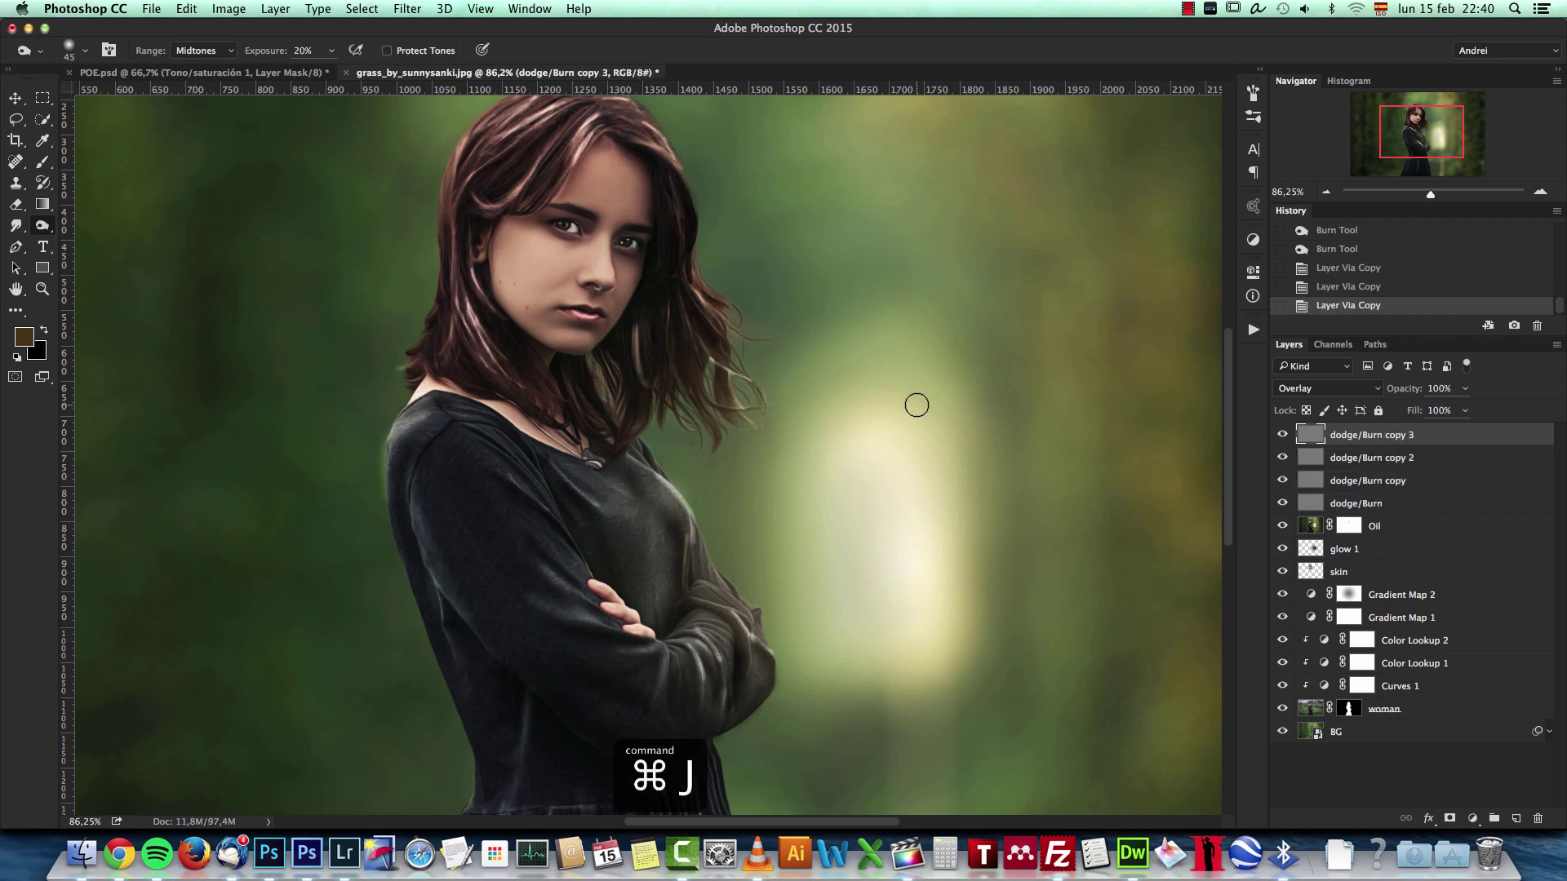
scroll(912, 405, "down", 2)
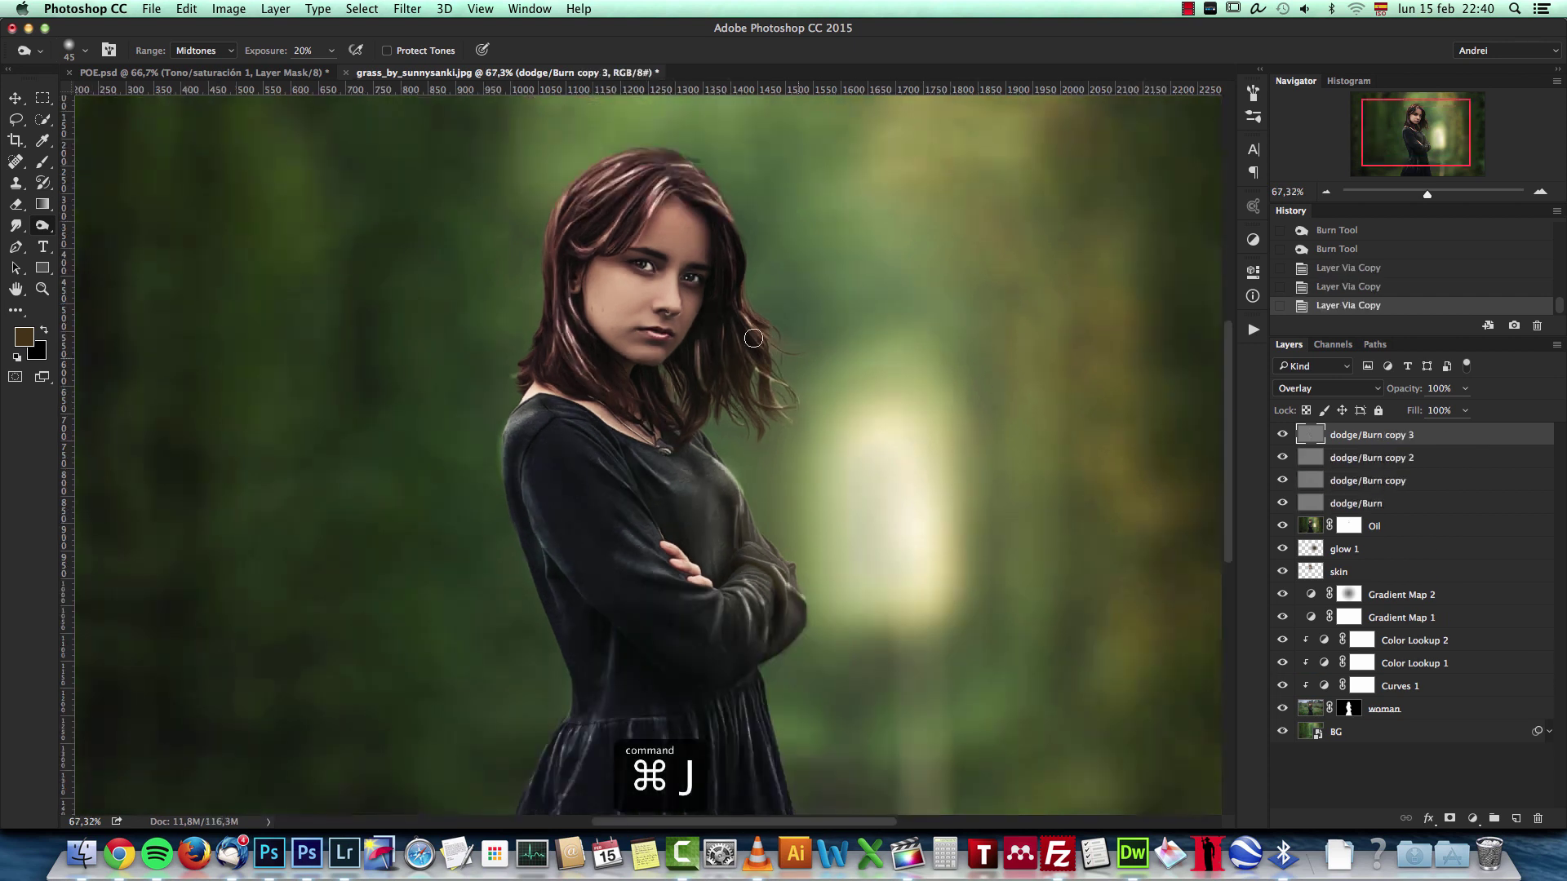
Delete the three dodge/Burn copies, keeping only the original layer
left_click(1508, 457, "shift")
left_click_drag(1525, 459, 1539, 817)
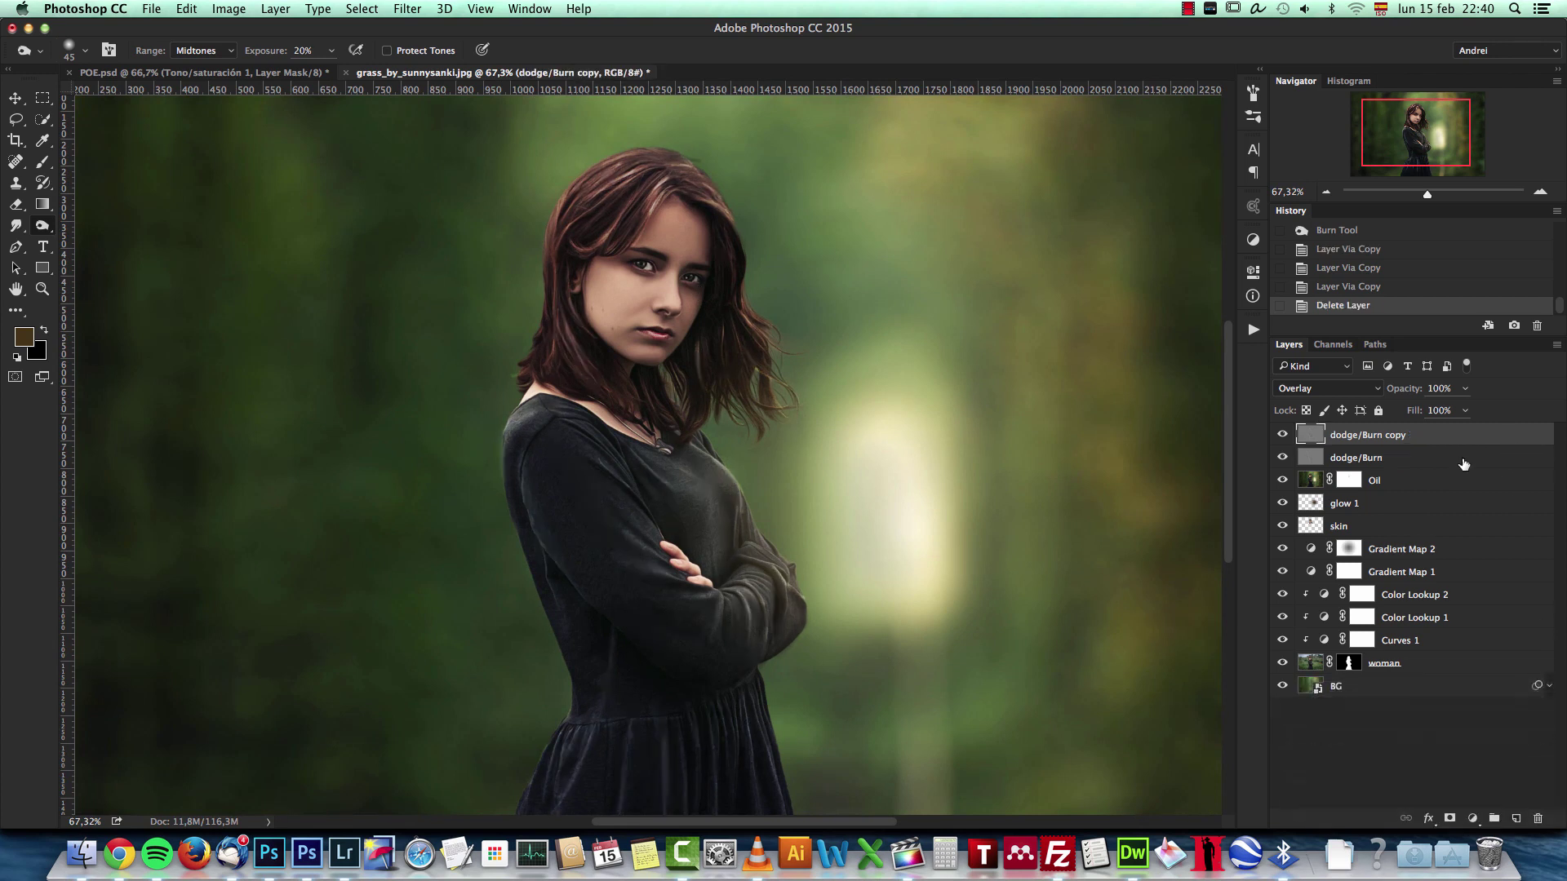
left_click_drag(1461, 435, 1539, 821)
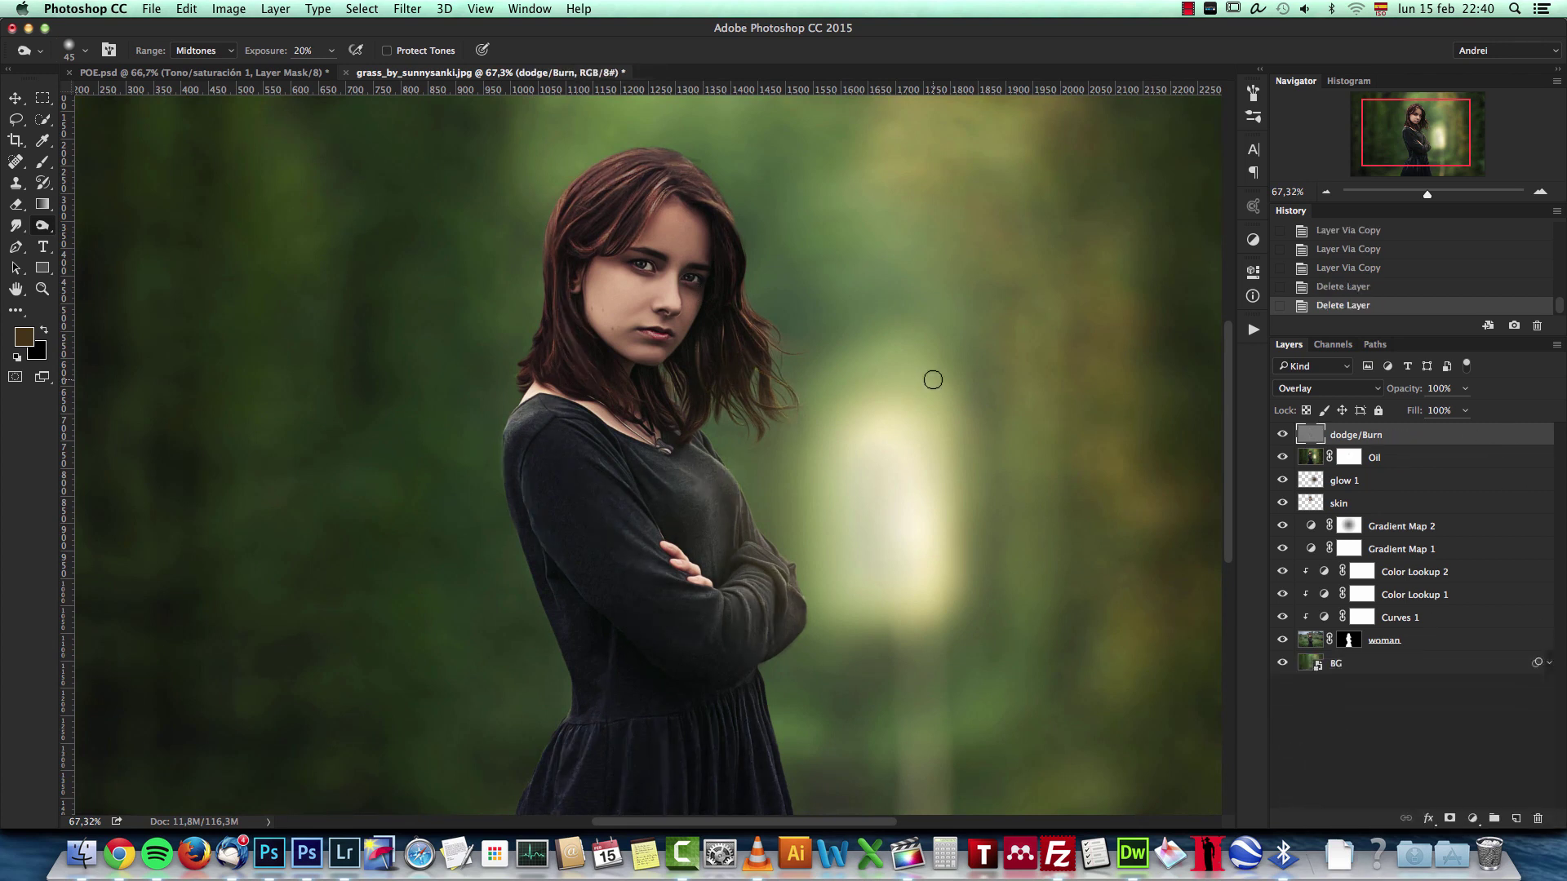
Check the dodge/Burn layer's contribution by hiding and showing it, and view the whole image
left_click(1283, 436)
left_click(1283, 436)
scroll(739, 383, "down", 2)
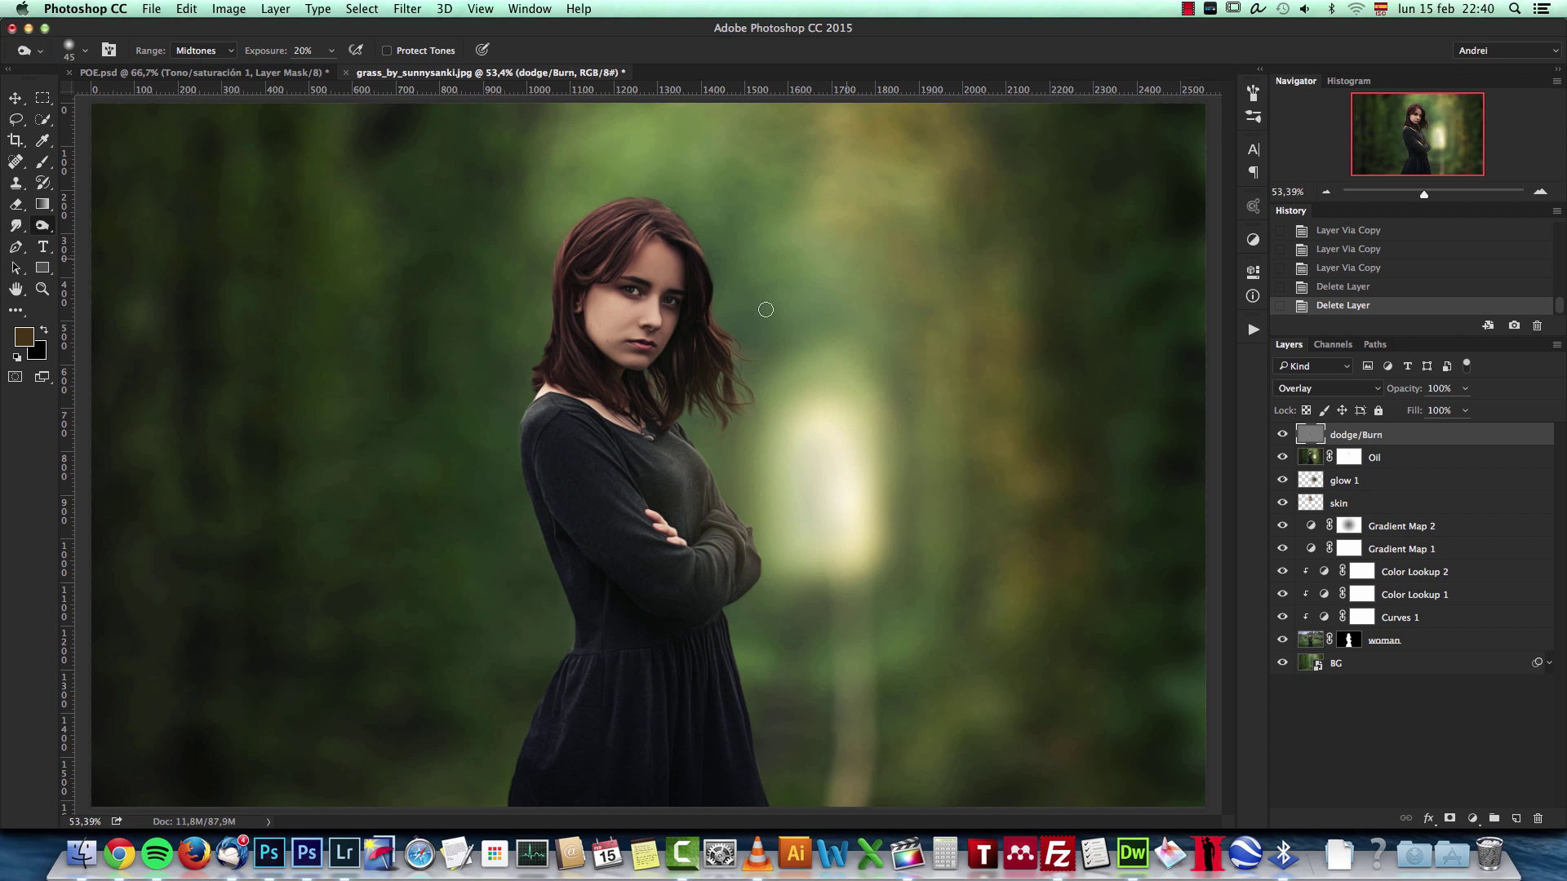
Stamp all visible layers into a new layer on top of the stack and name it RAW
scroll(898, 366, "down", 2)
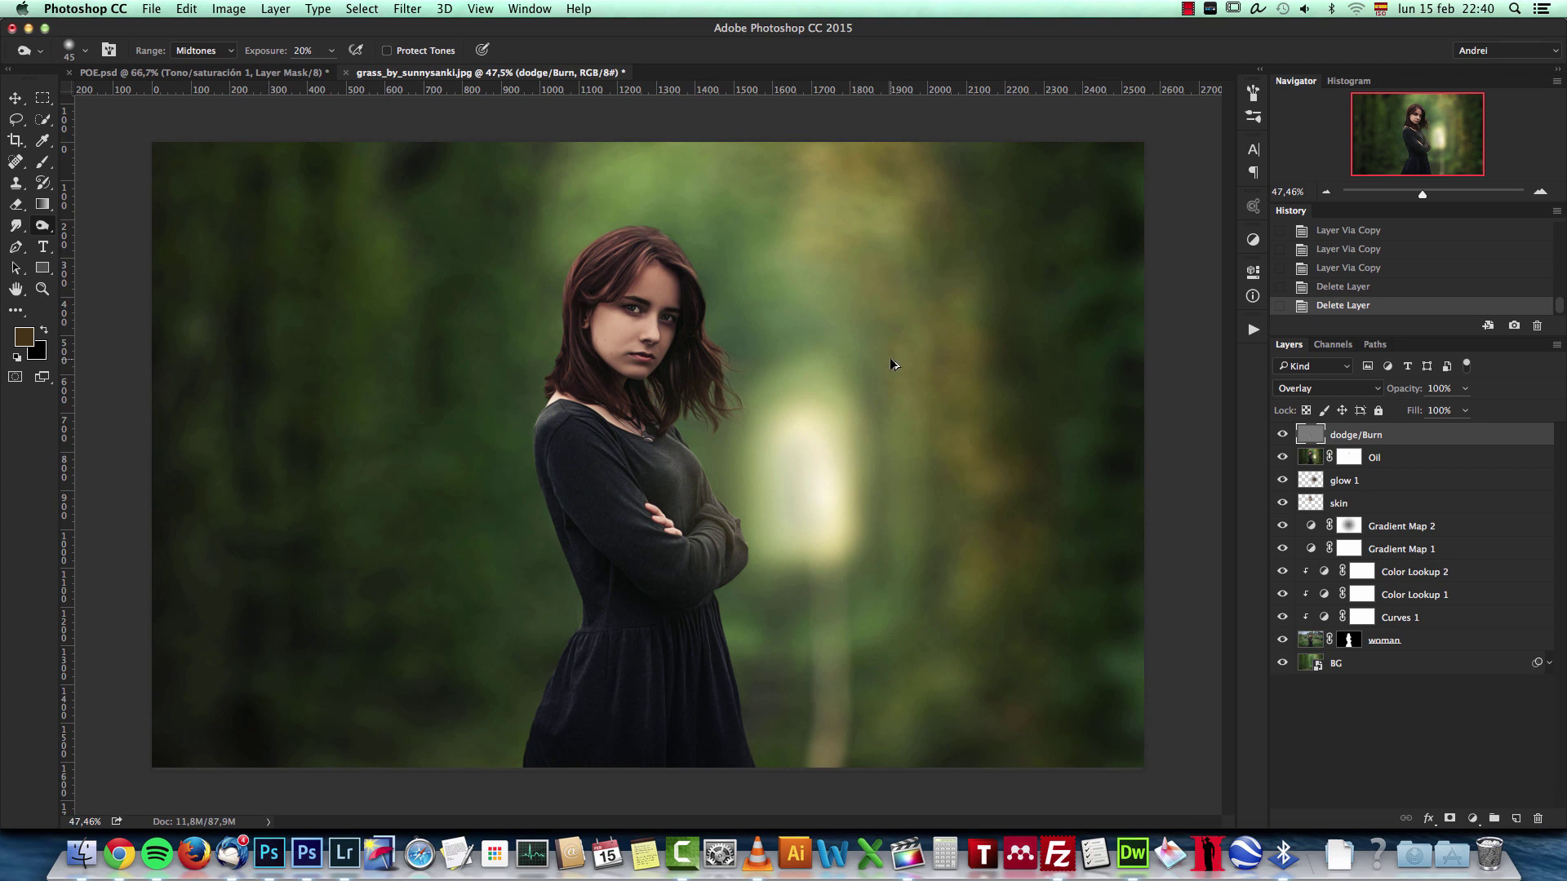
key("super+alt+shift+e")
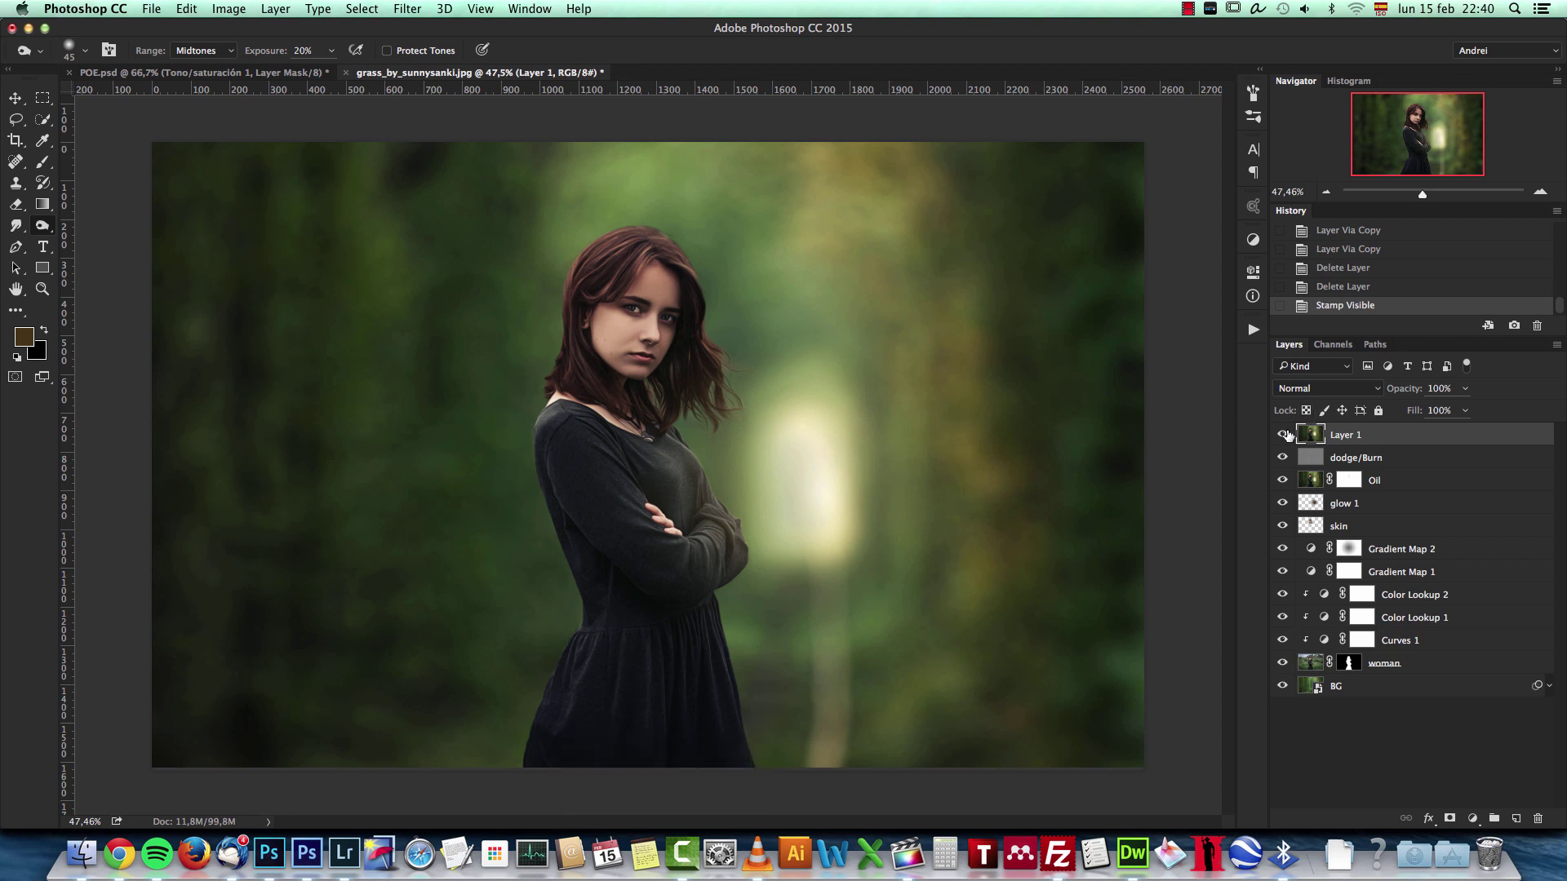
double_click(1345, 434)
type("RAW")
key("Return")
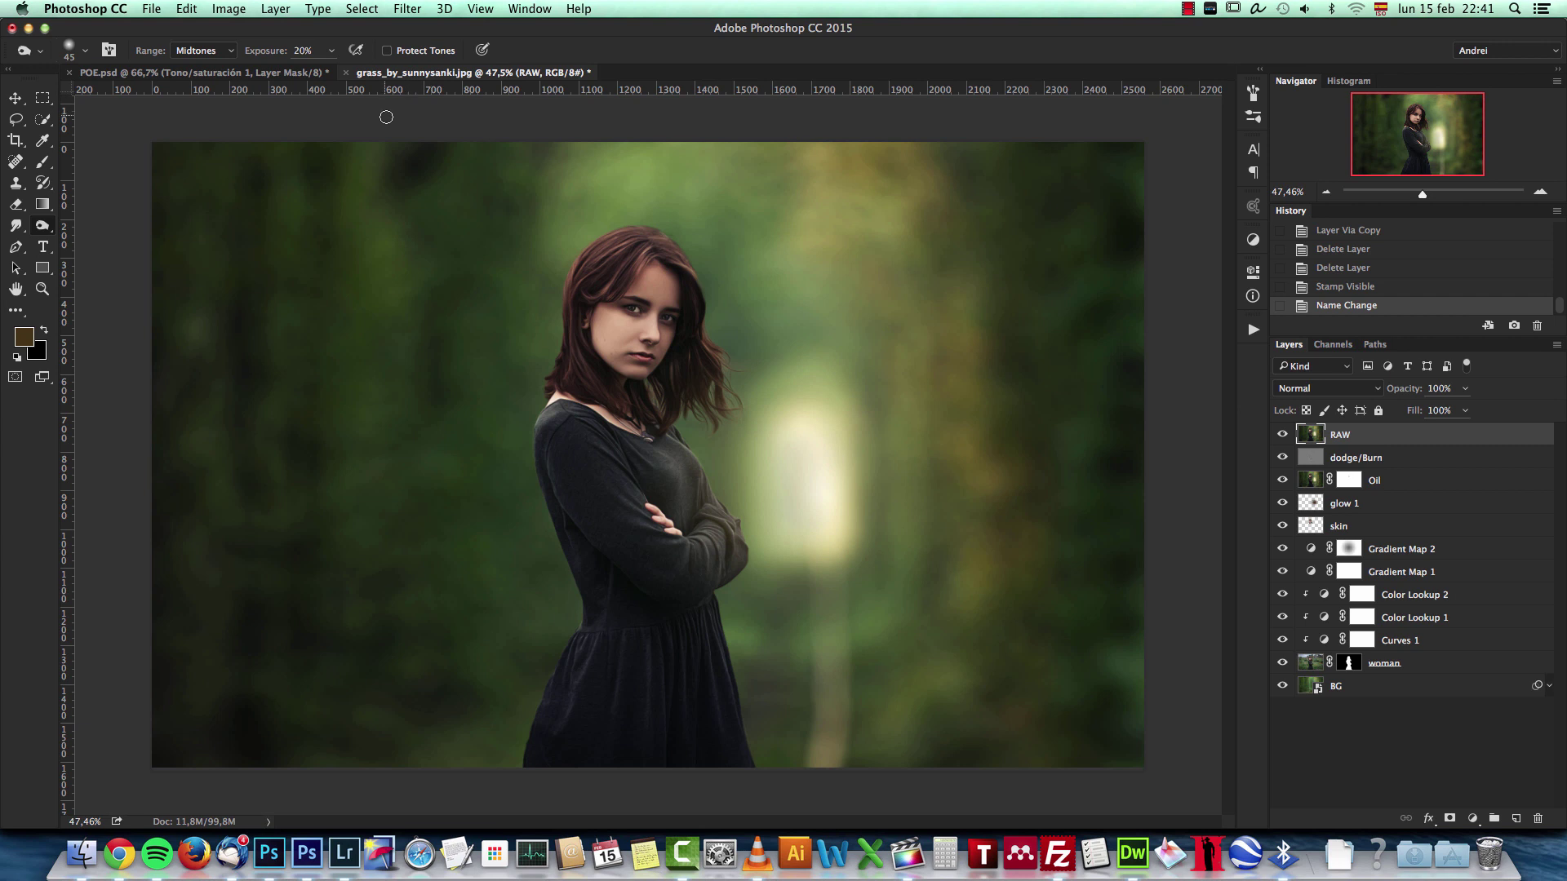
Review the JPEG handling options in the Camera Raw preferences and close the preferences without applying anything
left_click(96, 16)
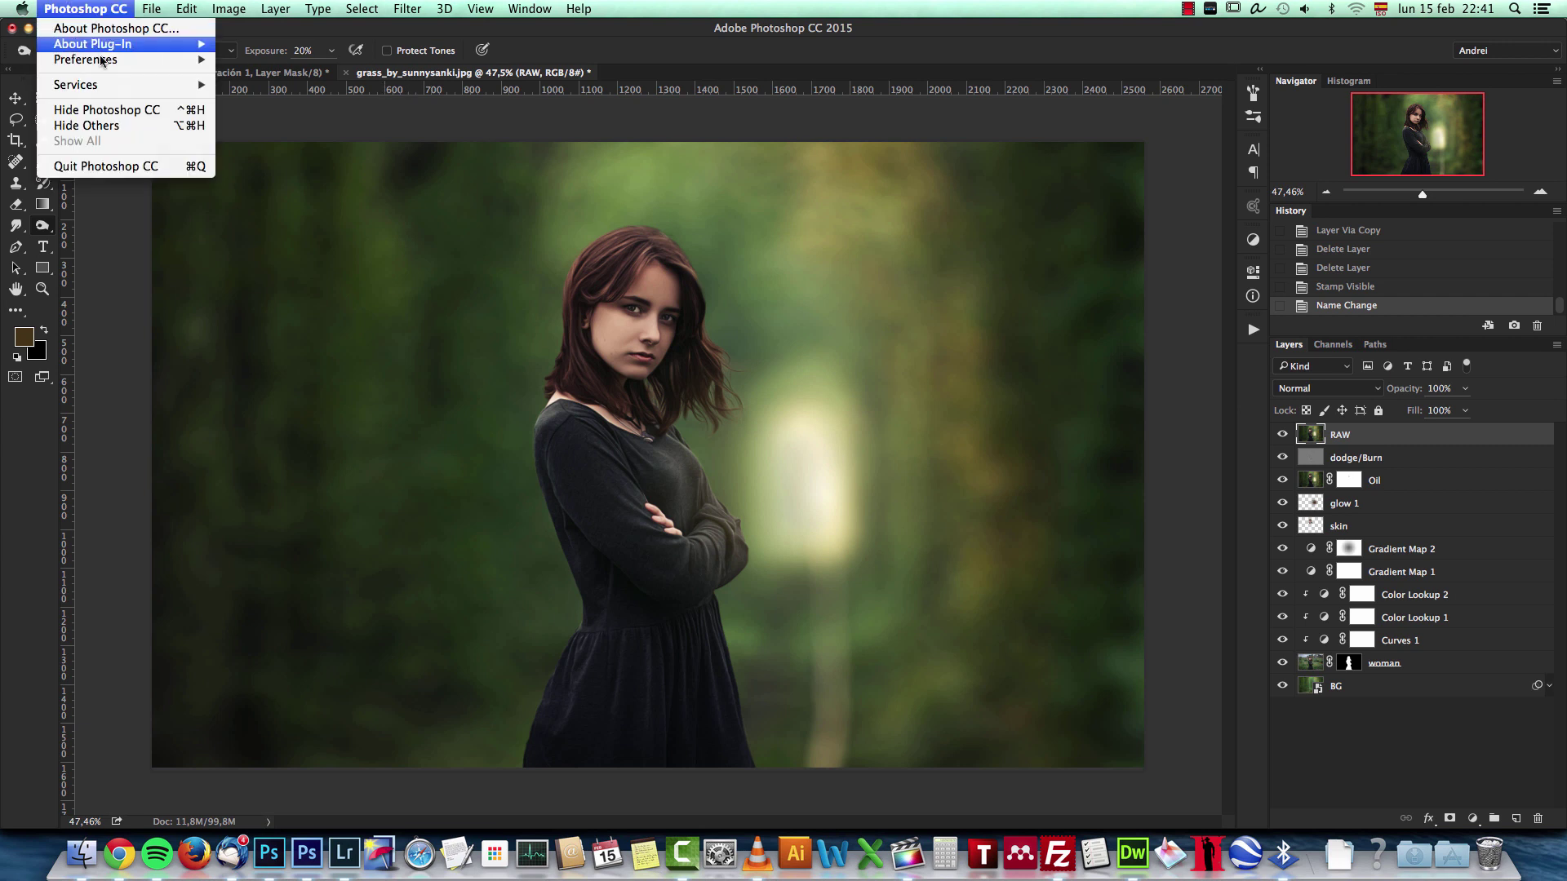
mouse_move(100, 60)
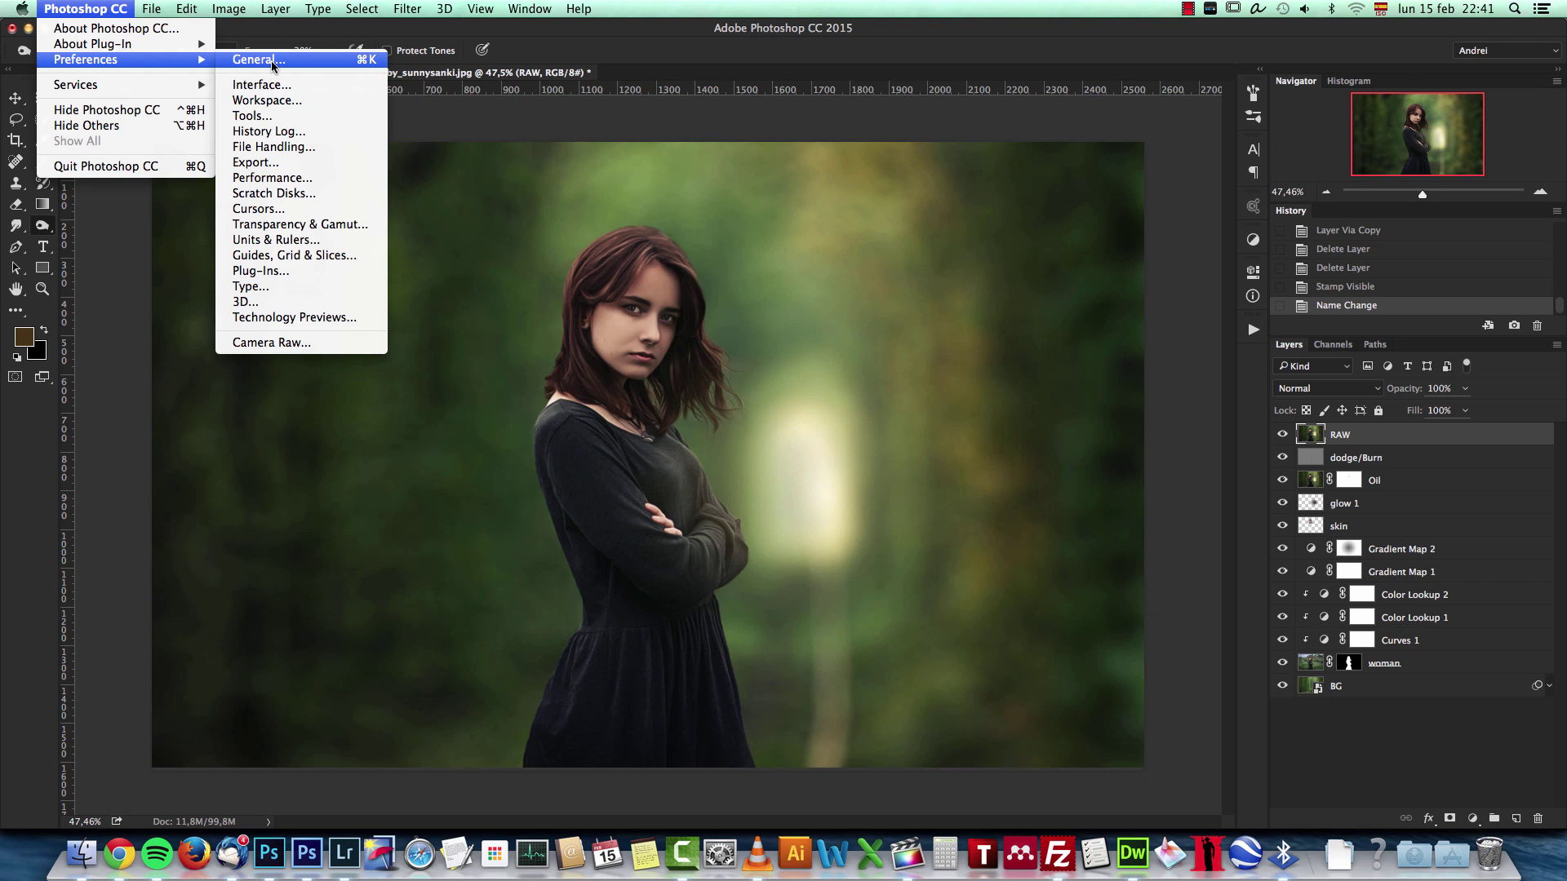
left_click(275, 85)
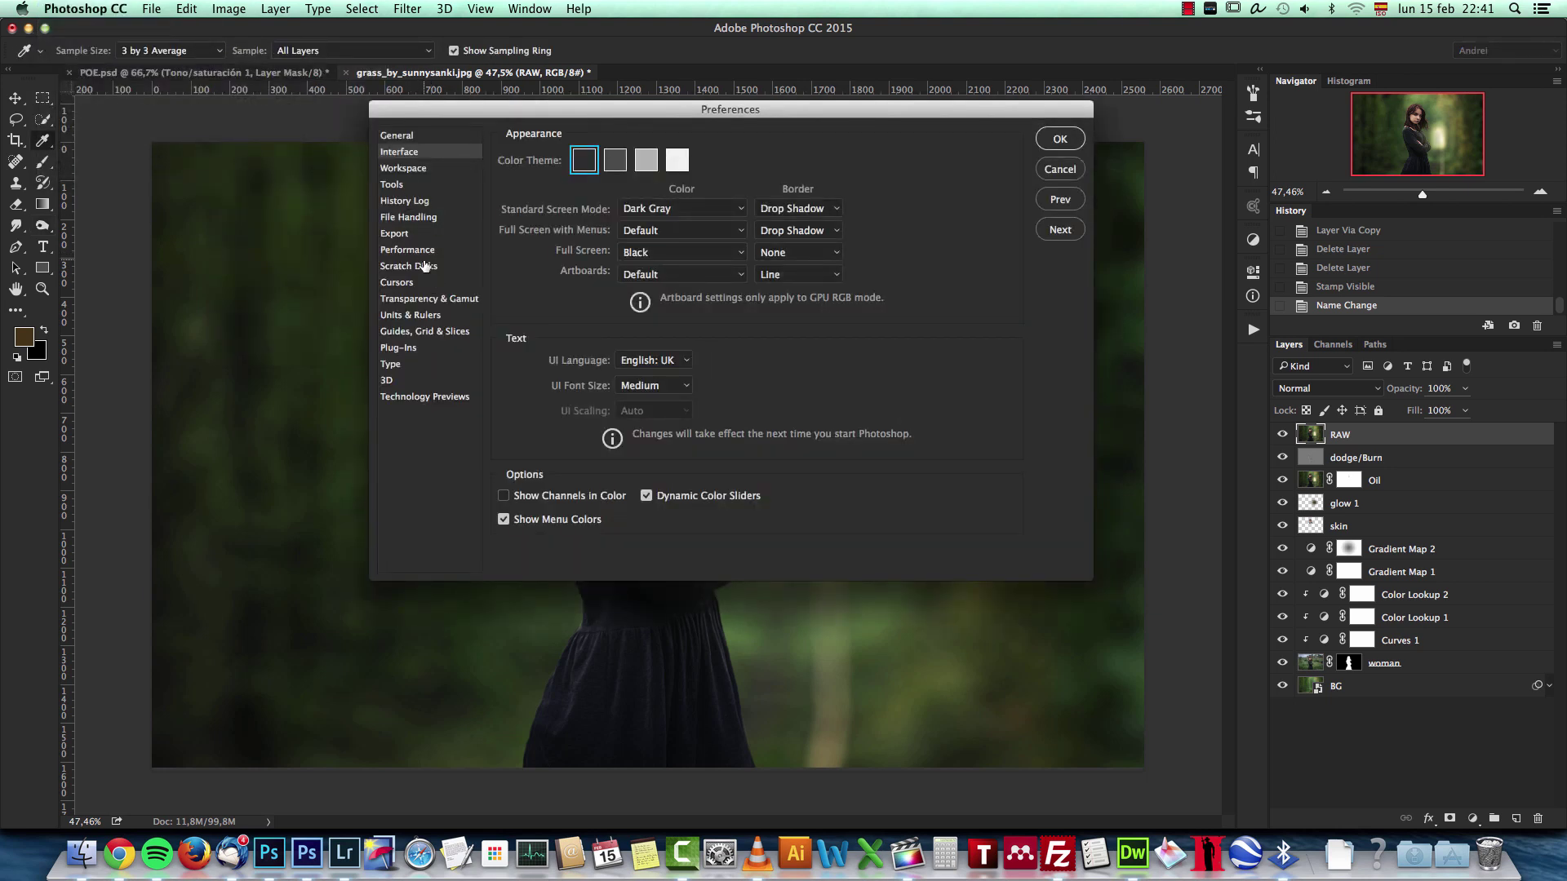
left_click(410, 219)
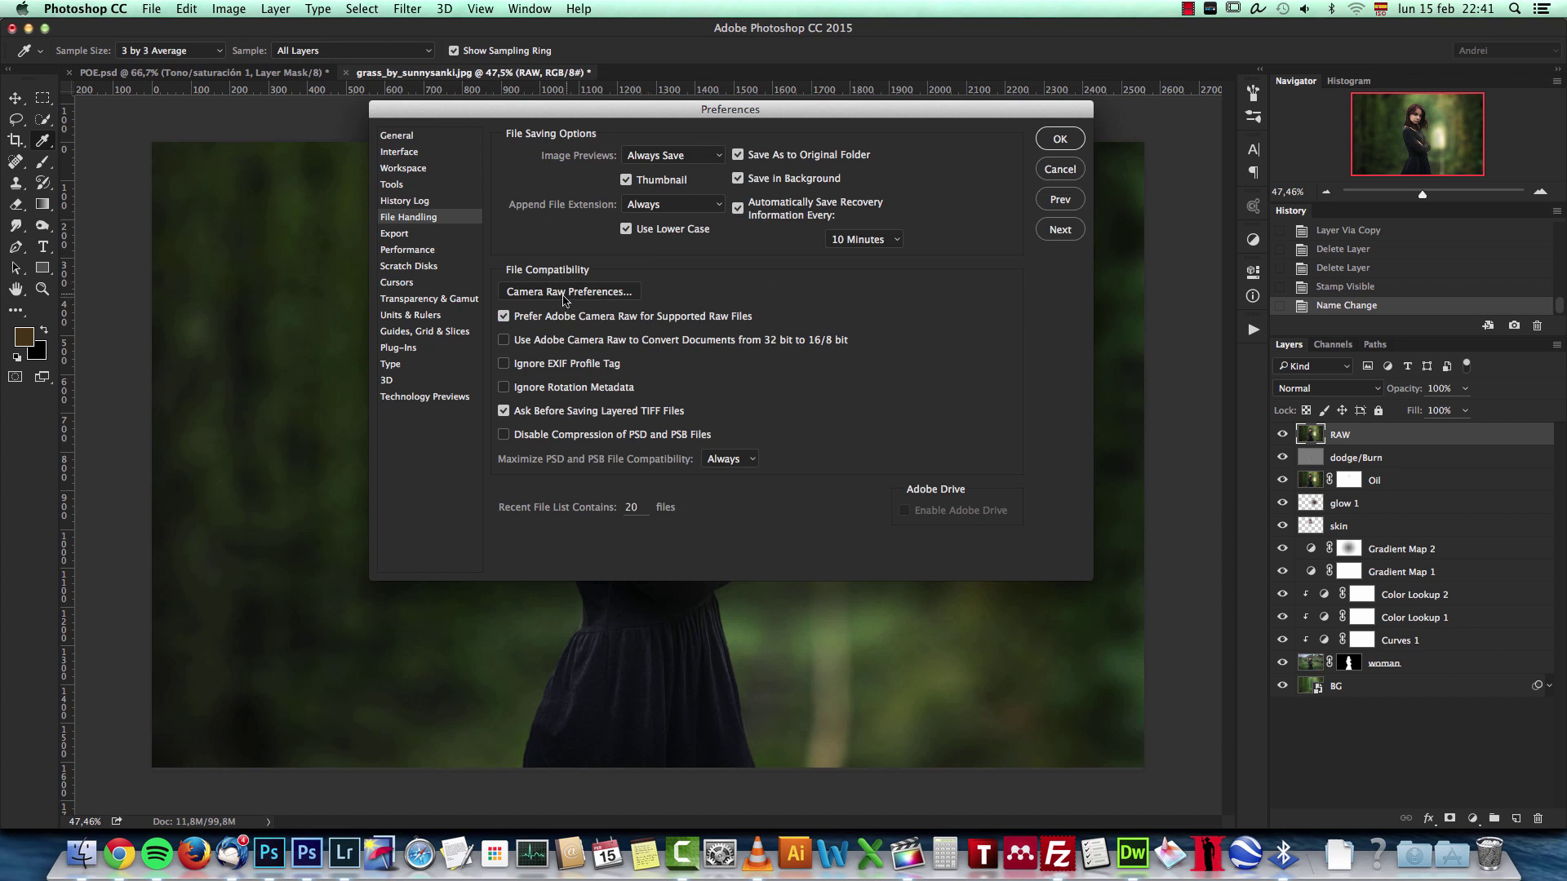
left_click(602, 294)
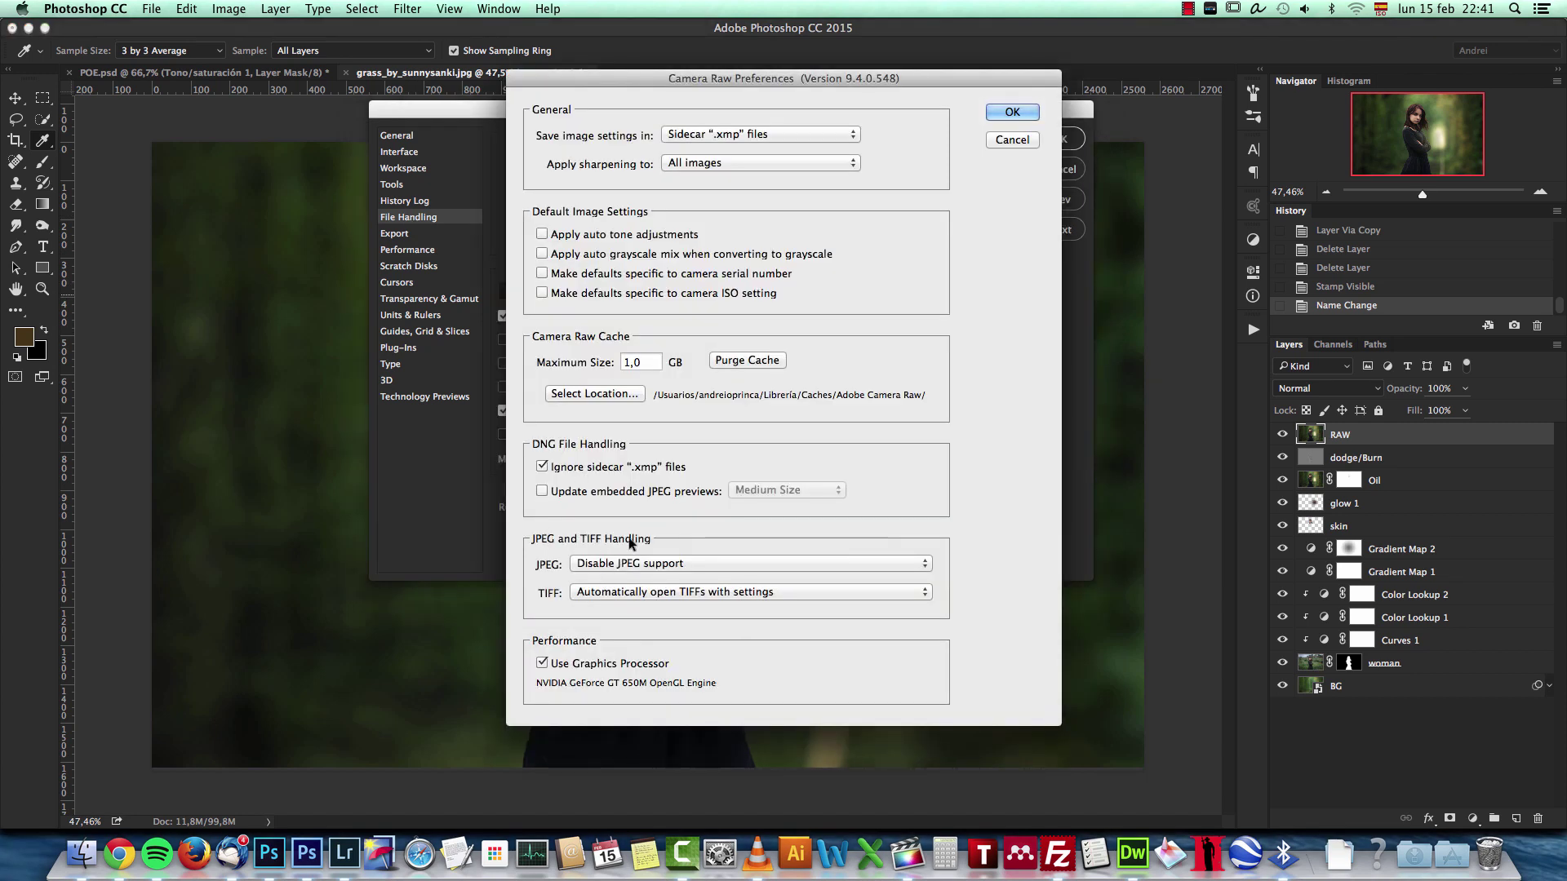
left_click(684, 565)
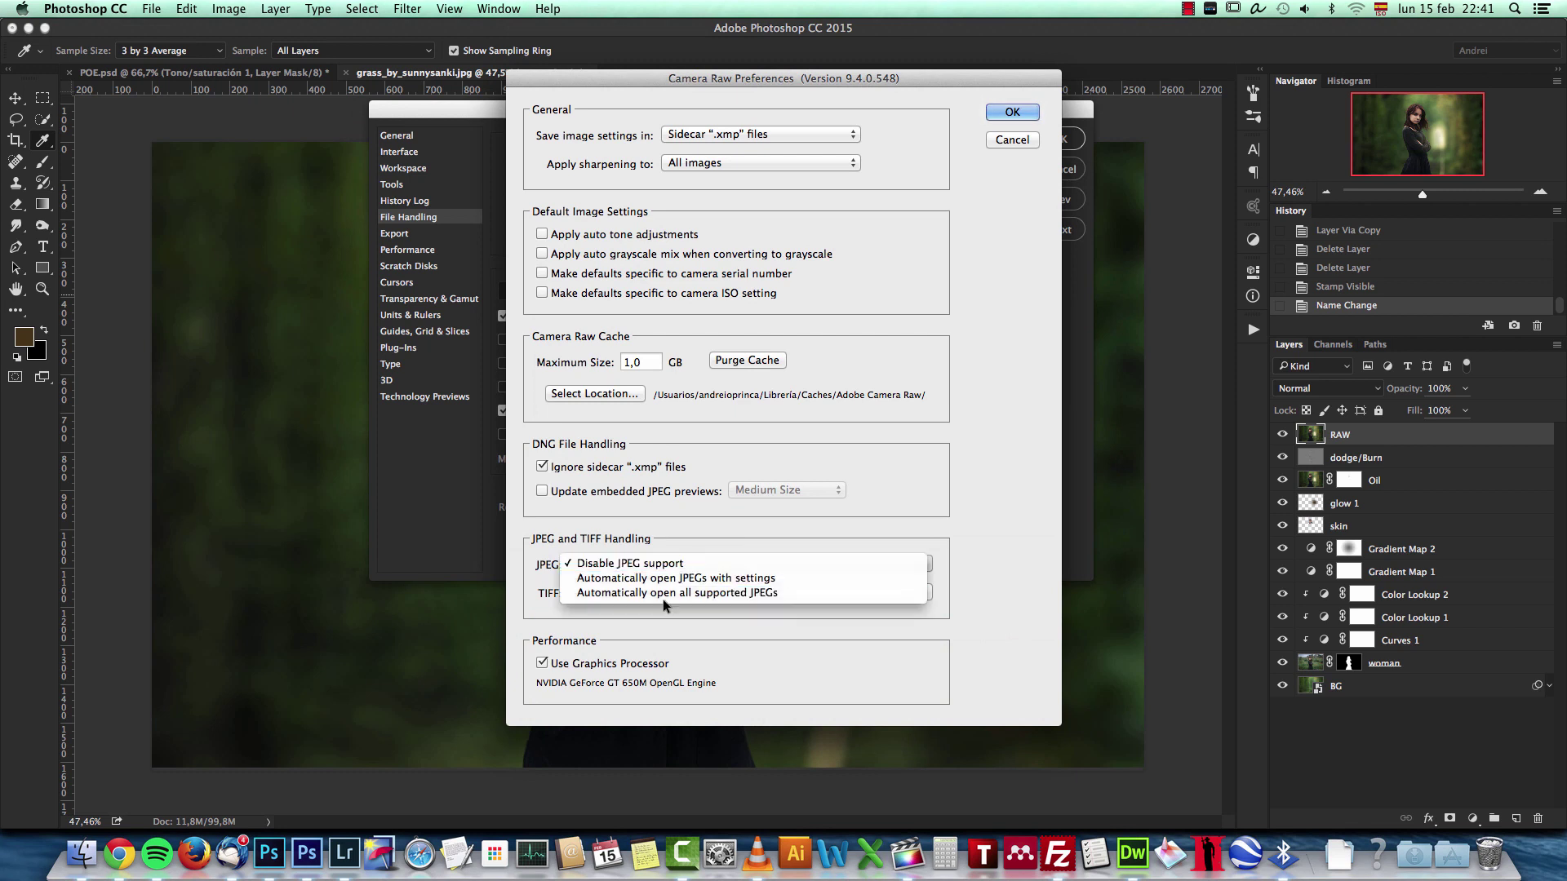
left_click(1029, 145)
left_click(1030, 145)
left_click(1052, 172)
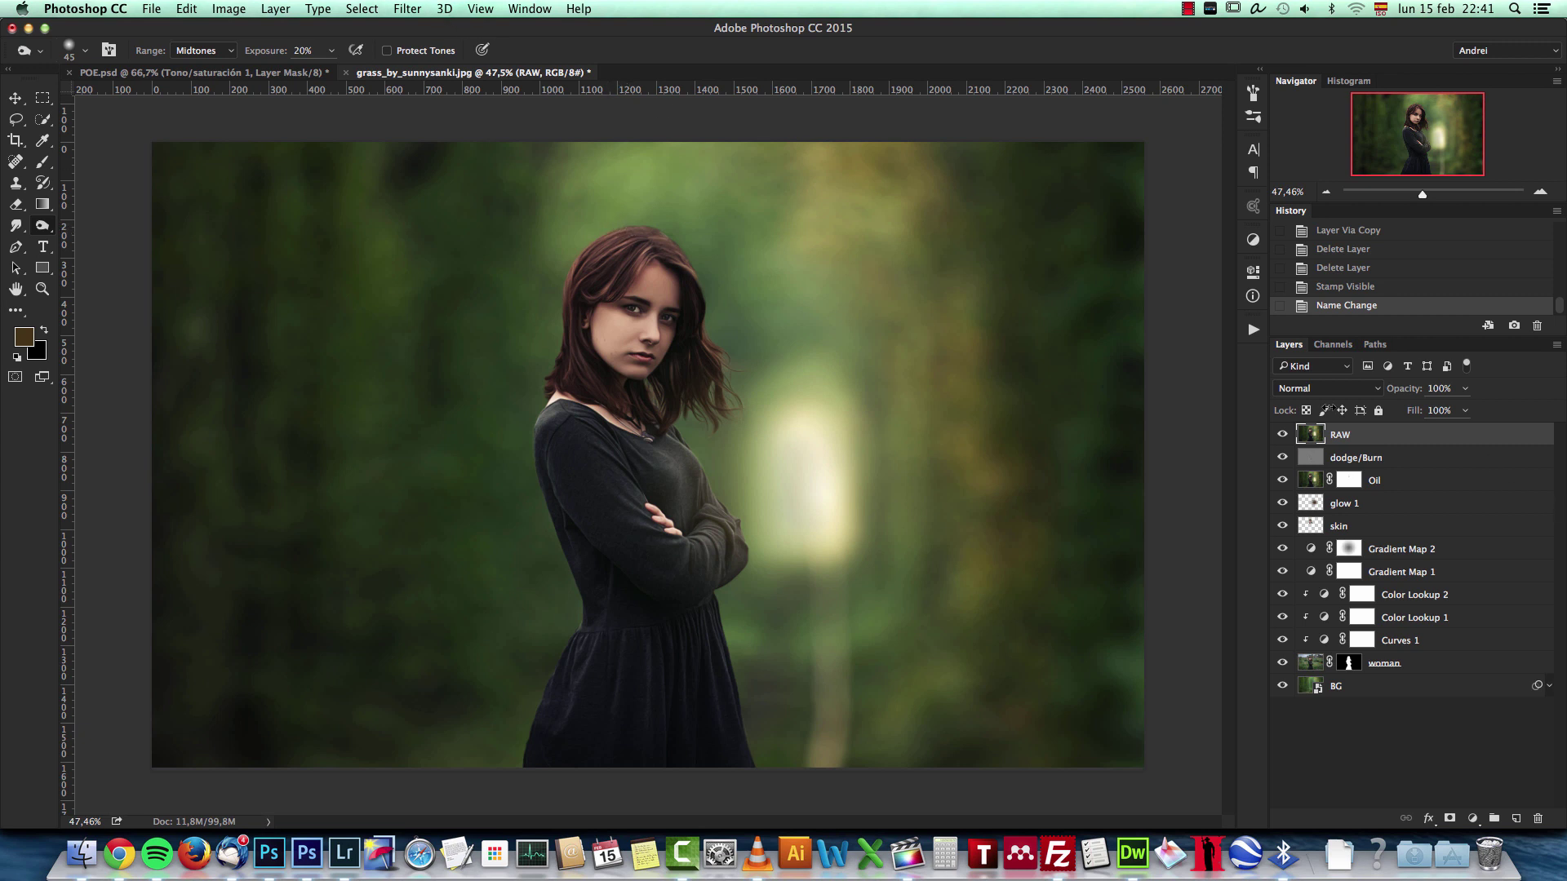
Convert the RAW layer to a smart object and open the Camera Raw Filter on it
right_click(1398, 434)
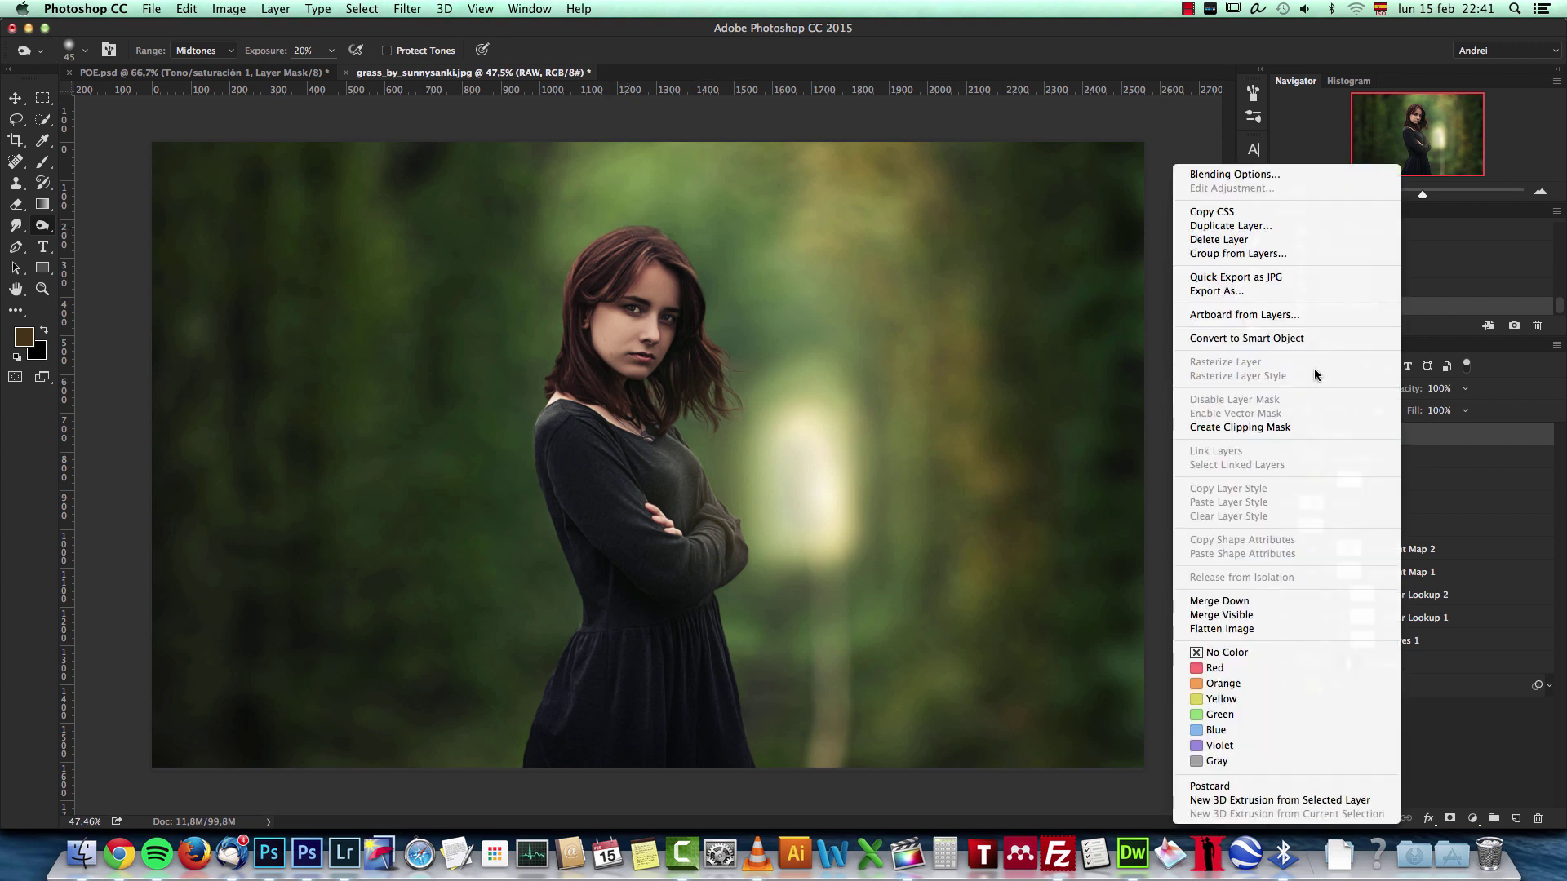
left_click(1280, 338)
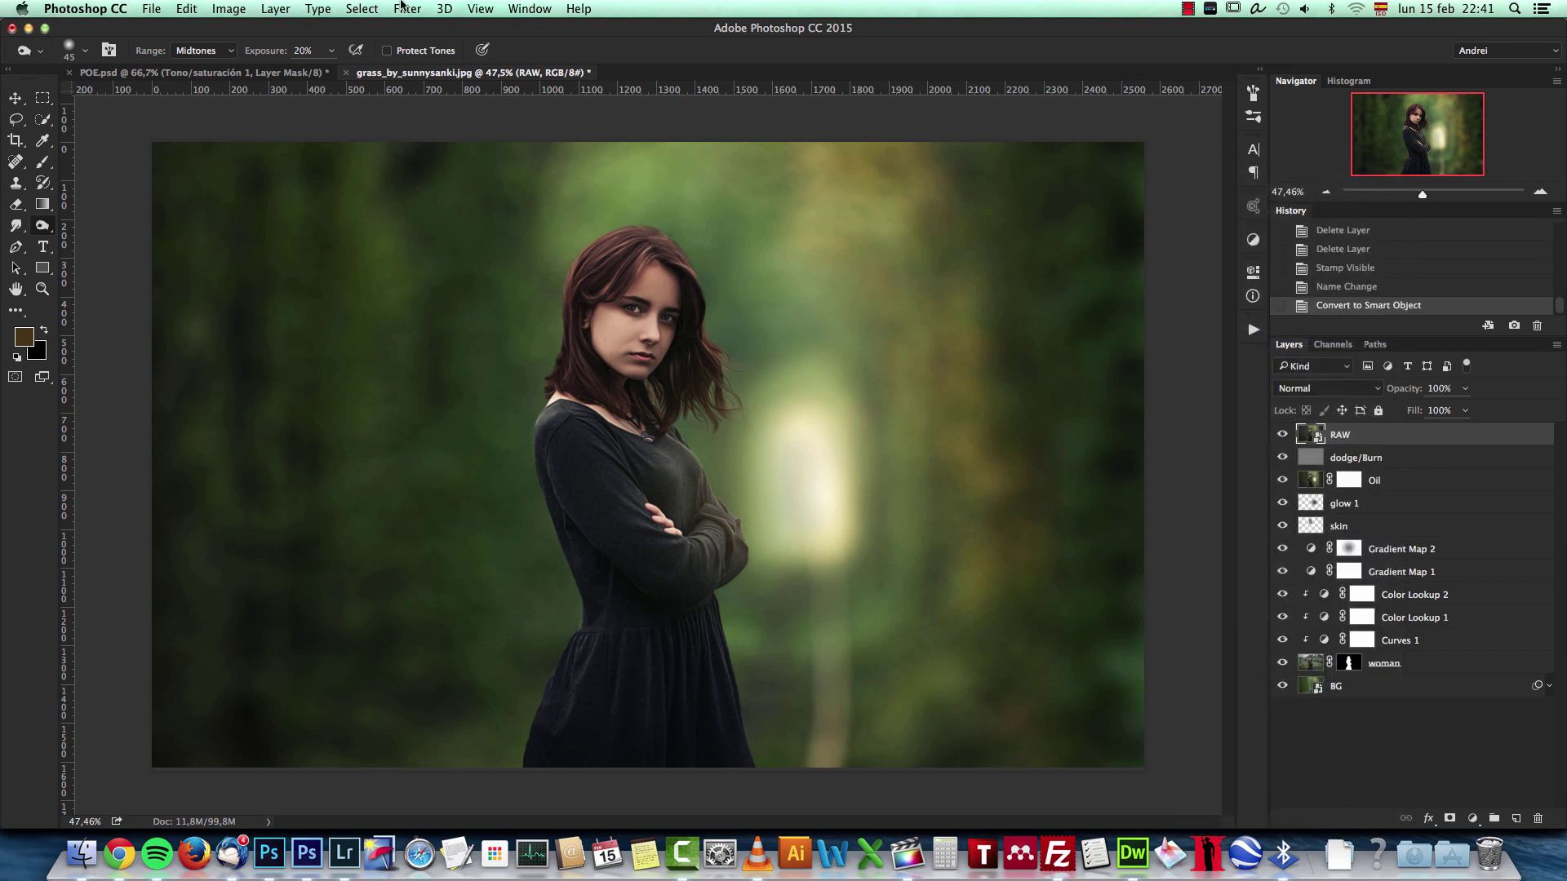
left_click(405, 8)
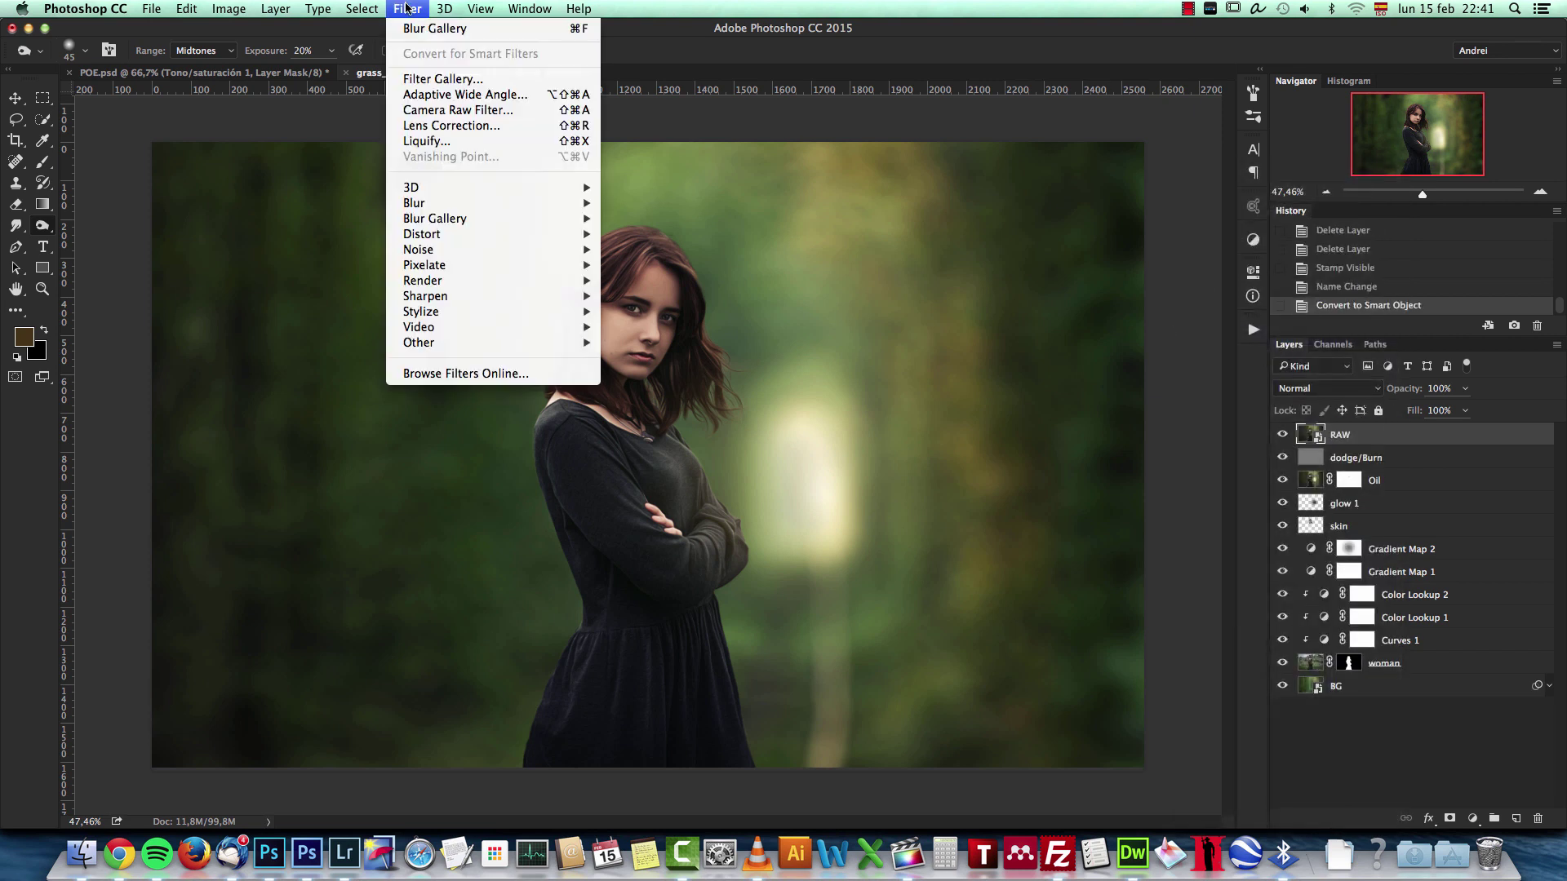
left_click(492, 117)
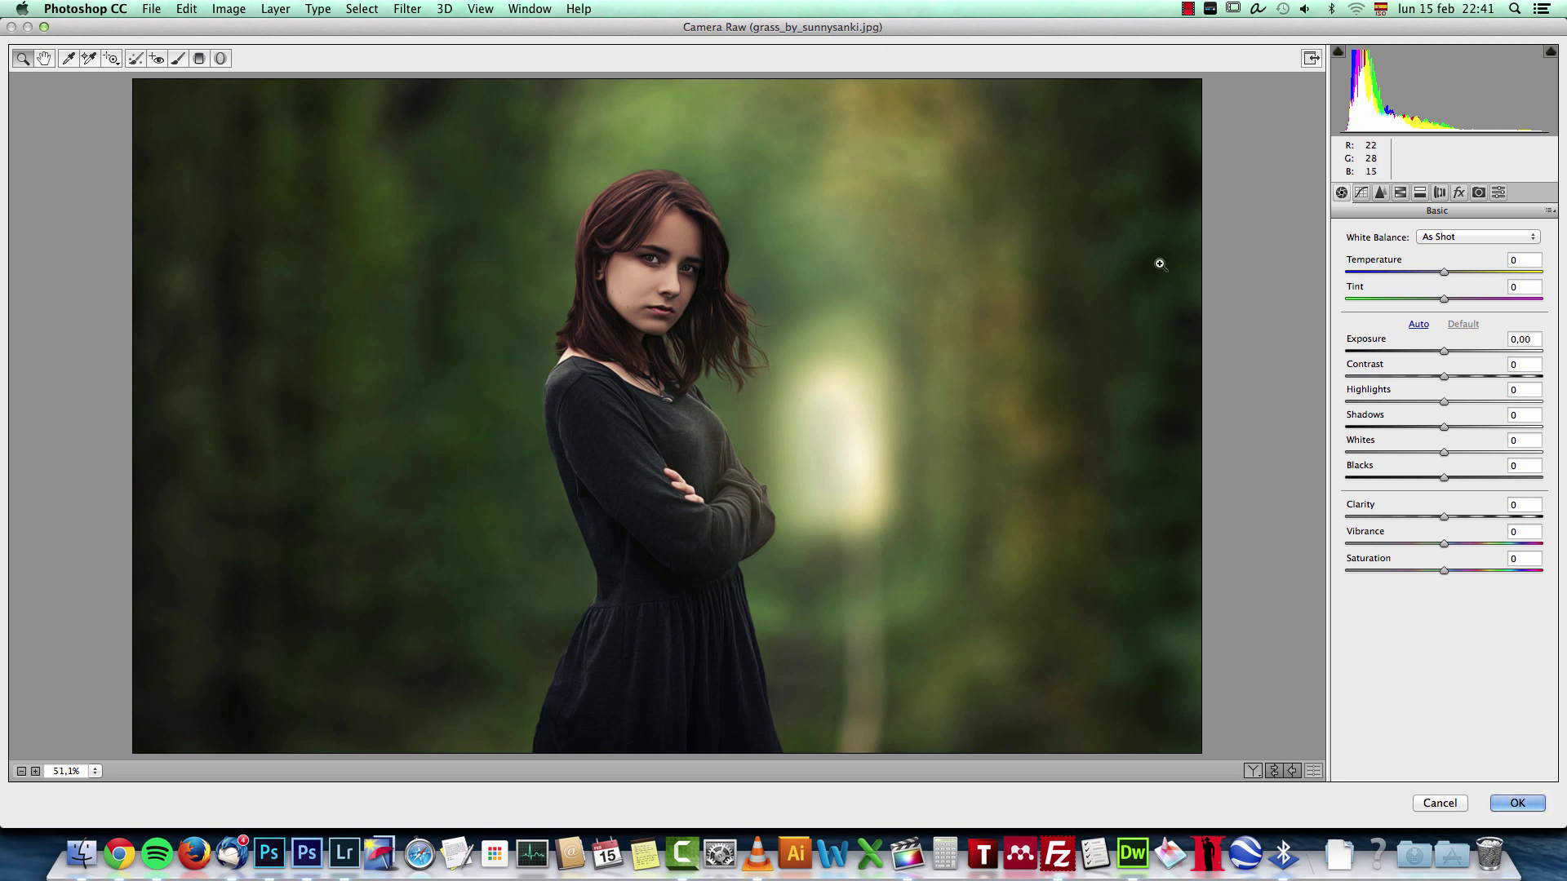
Cool the white balance by setting Temperature to -13 and Tint to -10
mouse_move(1442, 274)
left_mouse_down()
mouse_move(1429, 307)
mouse_move(1433, 273)
left_mouse_up()
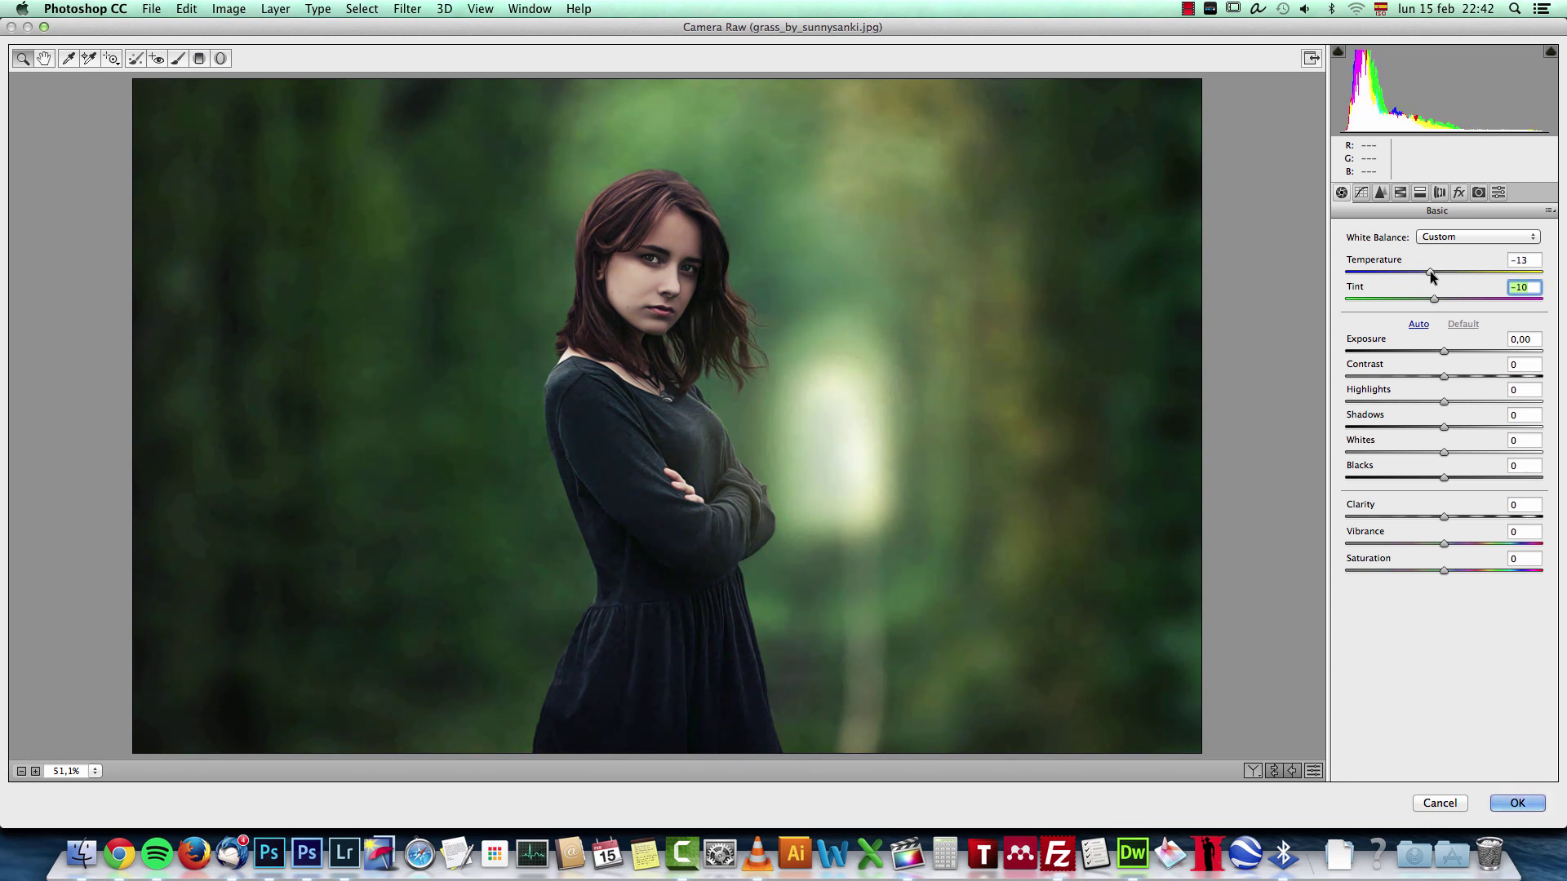
left_click(1434, 272)
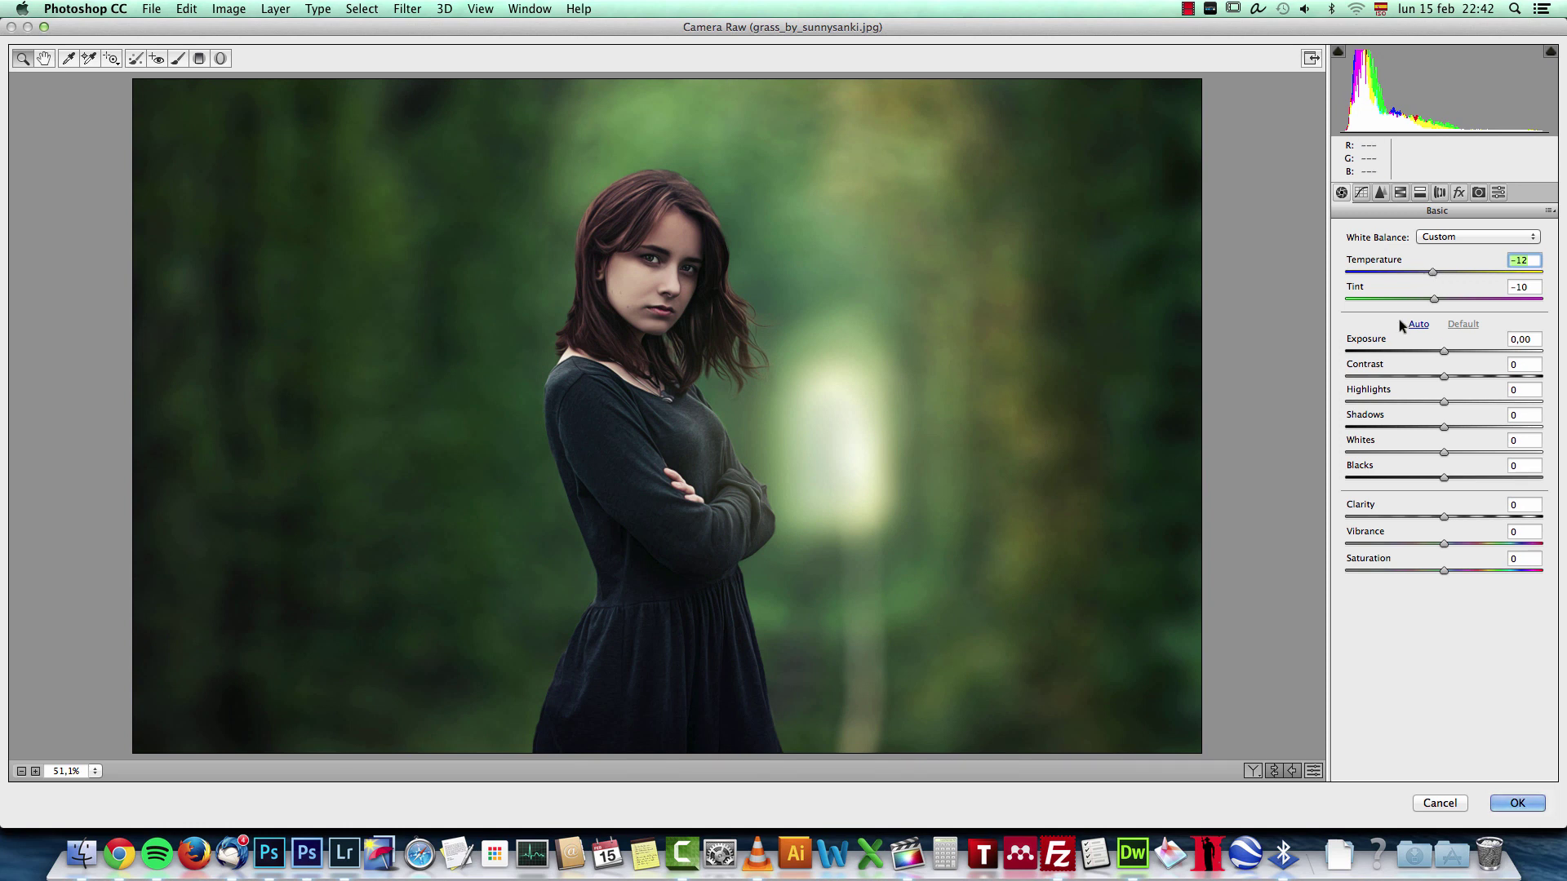
left_click_drag(1428, 273, 1434, 272)
left_click_drag(1430, 272, 1427, 273)
Try Clarity at +100 on a close view of the woman and settle on -16 for a softer look
left_click(632, 249)
left_click(634, 249)
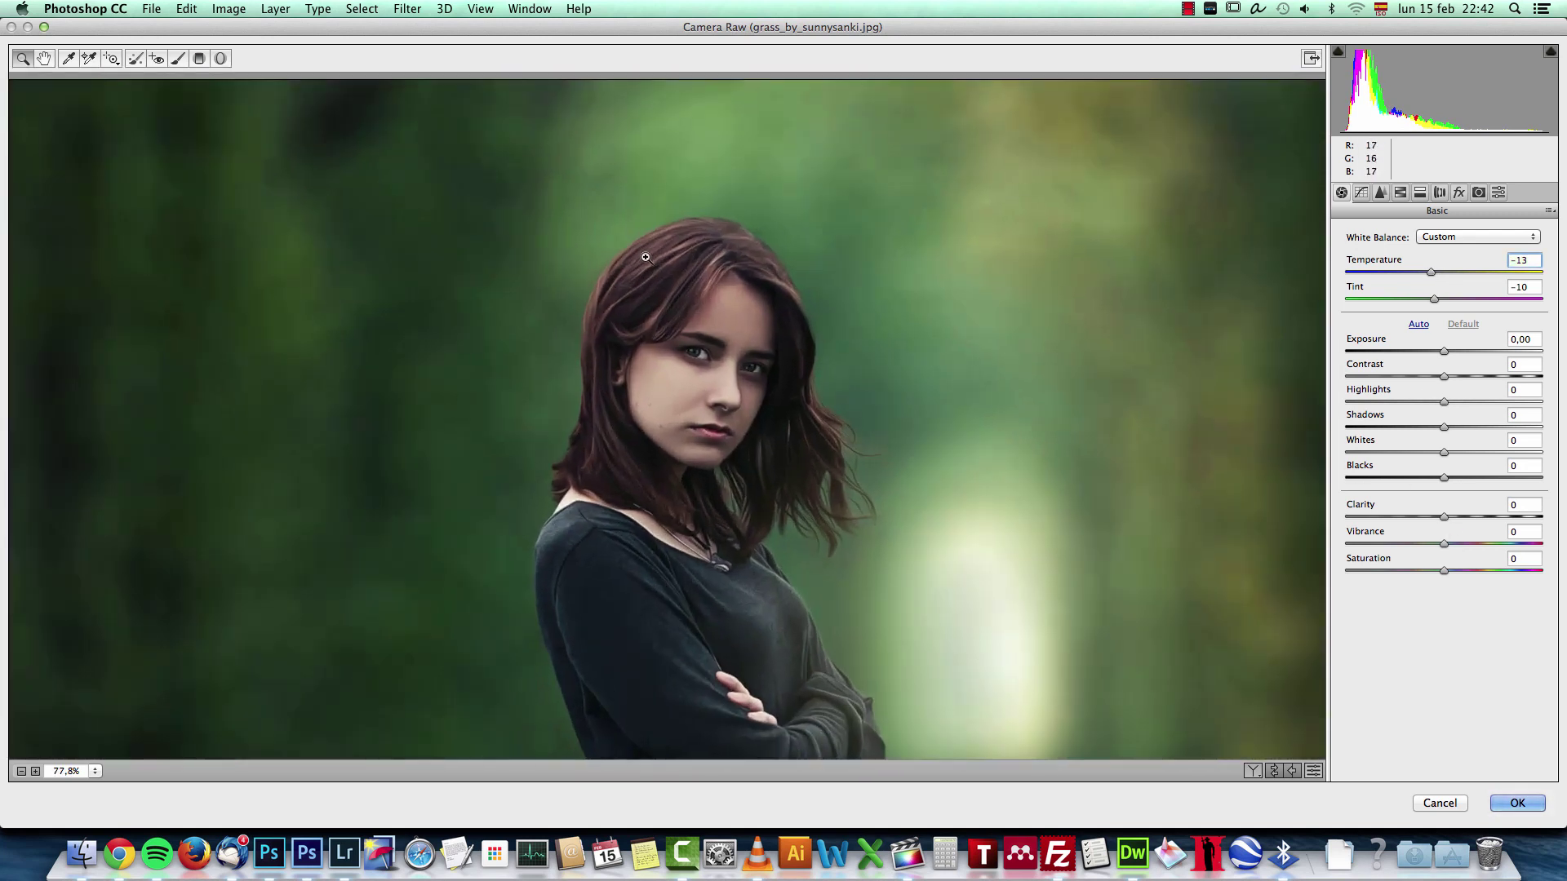
left_click_drag(846, 532, 764, 381)
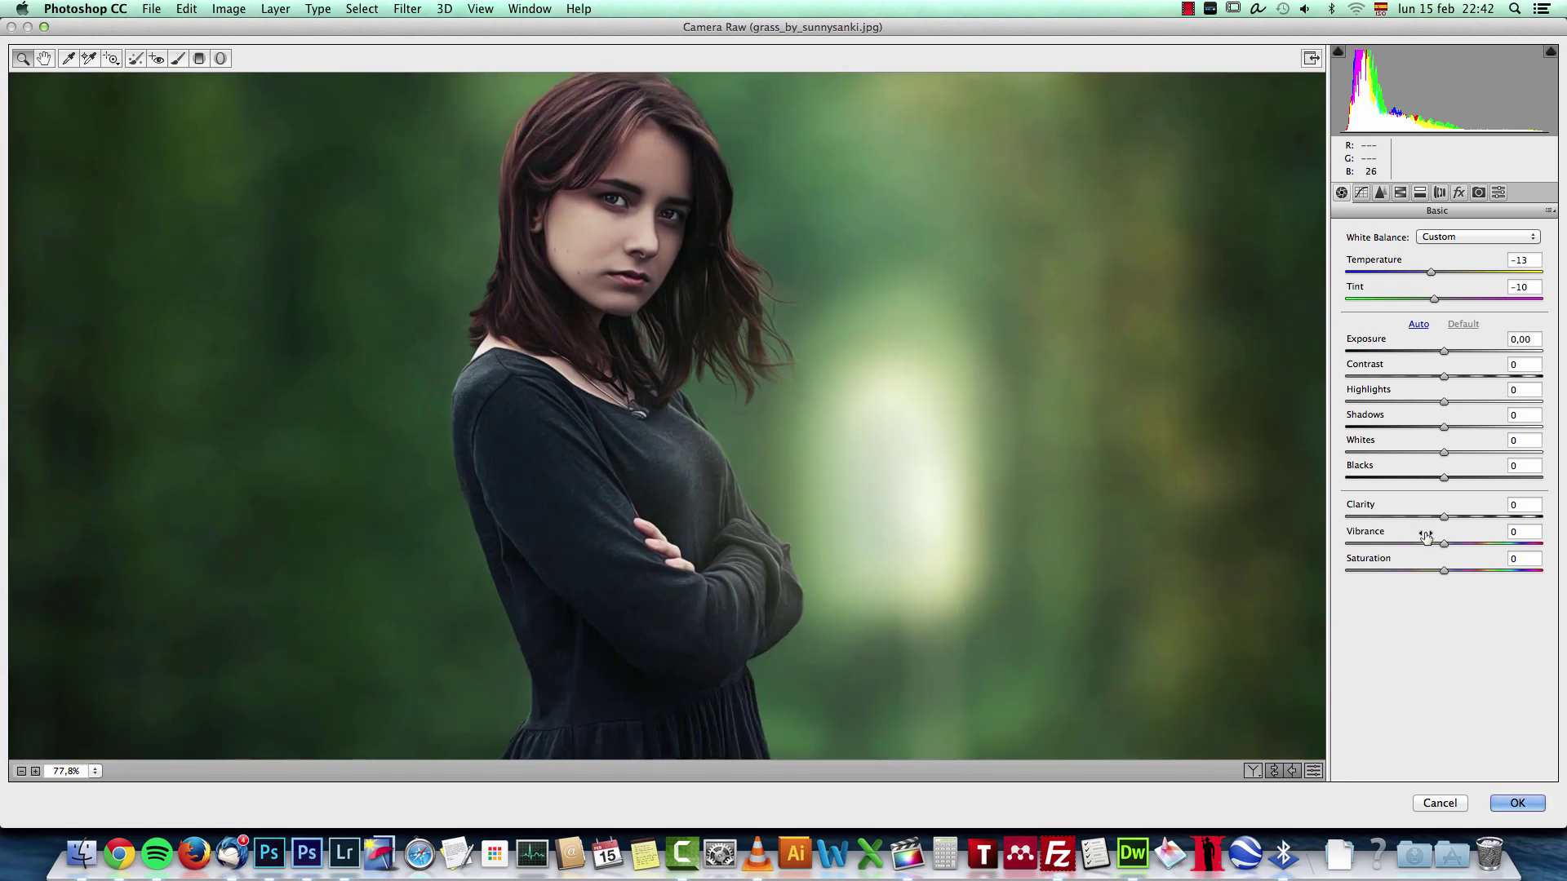
left_click_drag(1452, 517, 1557, 519)
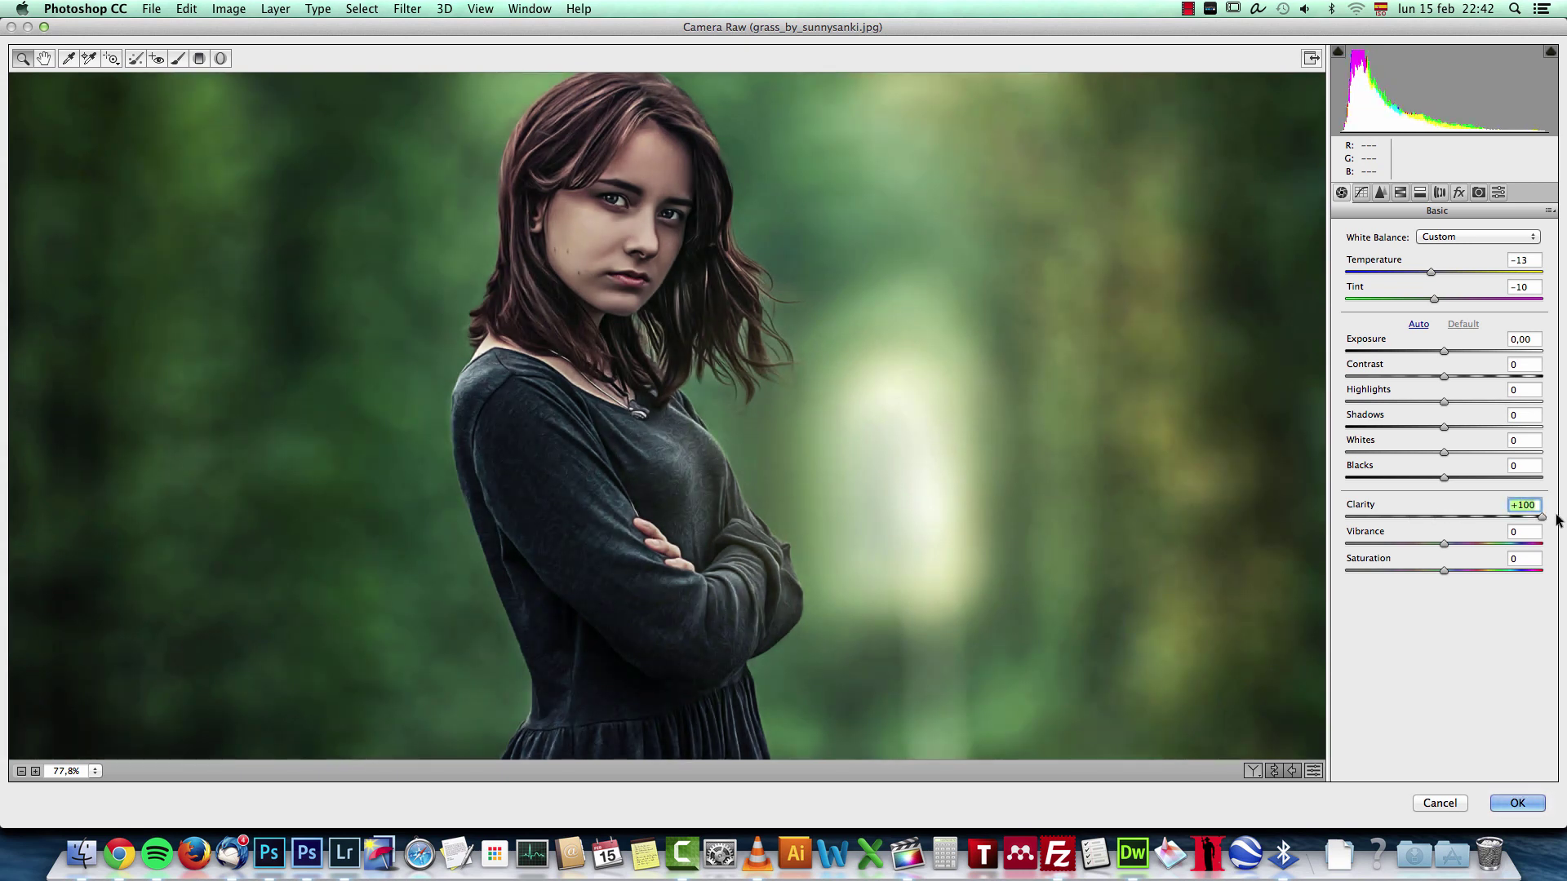
left_click_drag(1558, 519, 1421, 522)
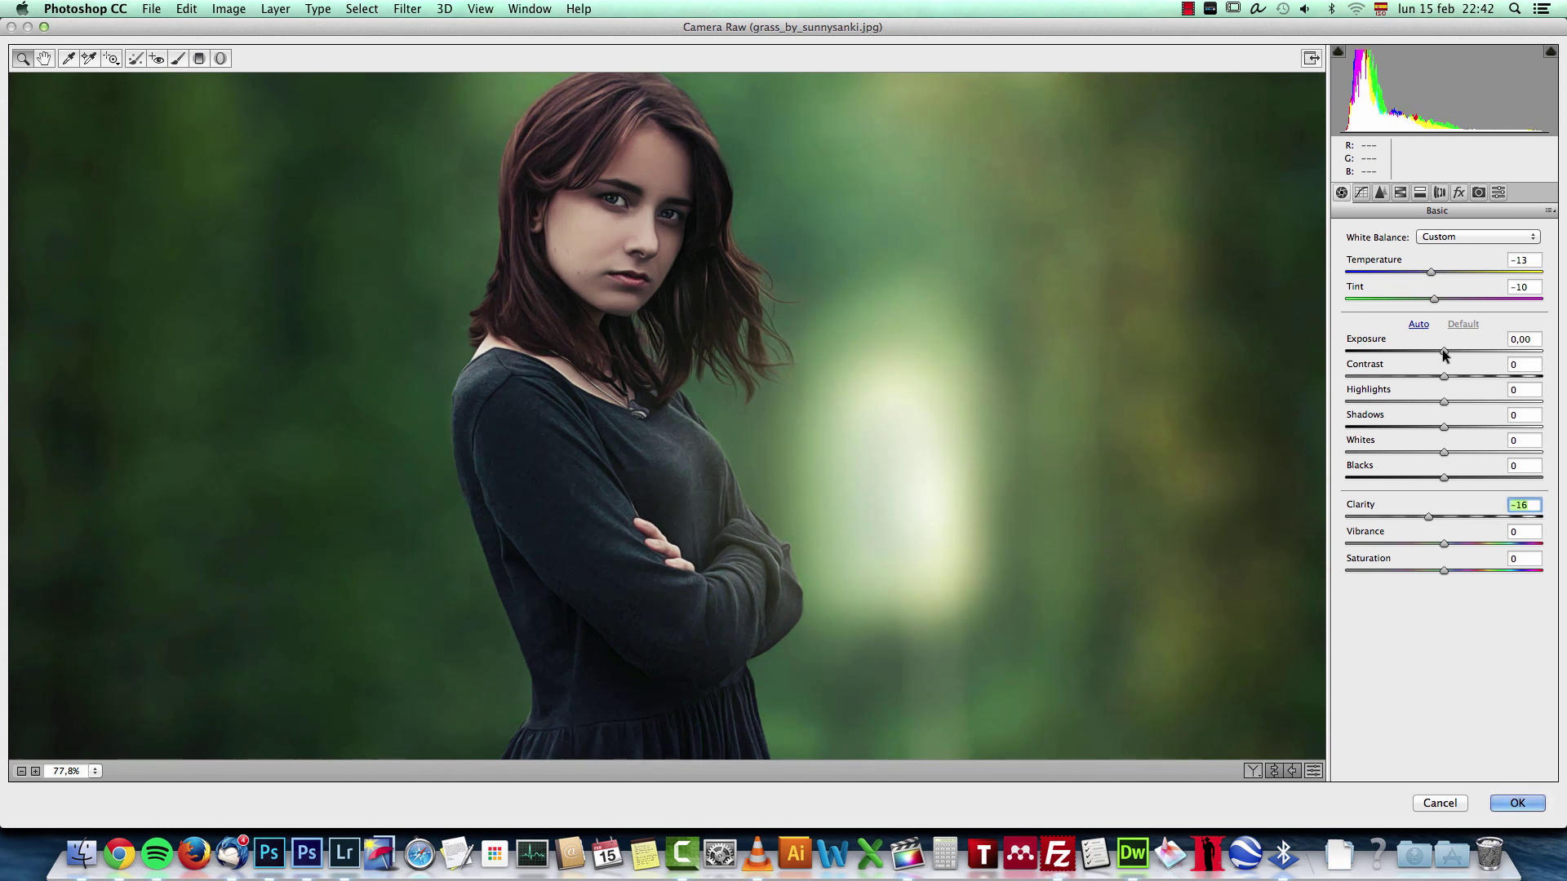
Set Contrast to +11 and Shadows to +23, checking the dress and face up close
left_click_drag(1444, 379, 1455, 376)
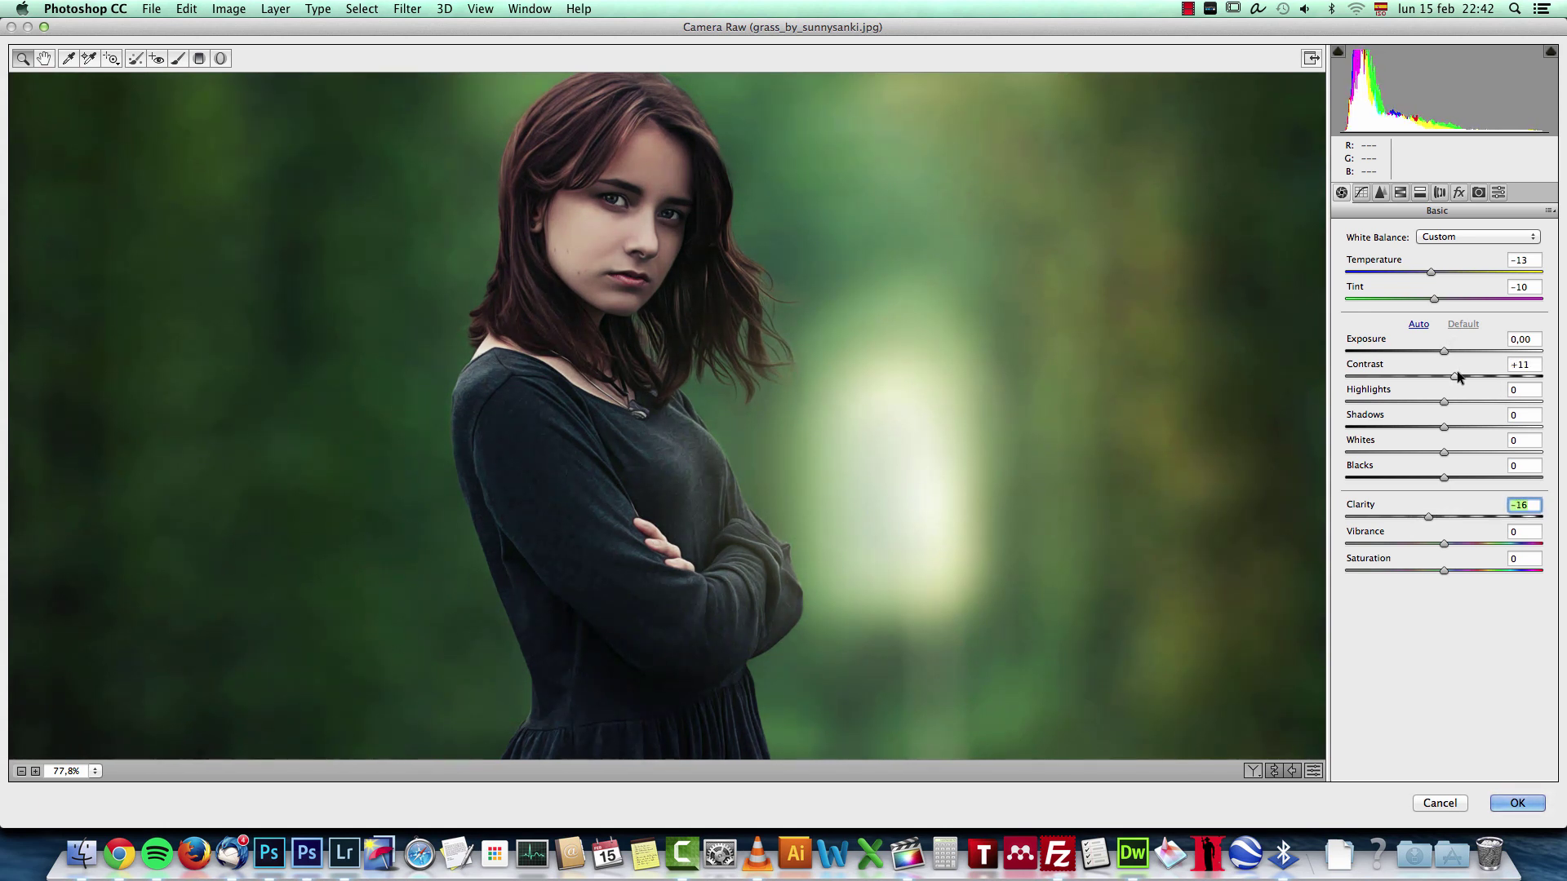
left_click_drag(1439, 430, 1467, 427)
left_click_drag(944, 644, 955, 343)
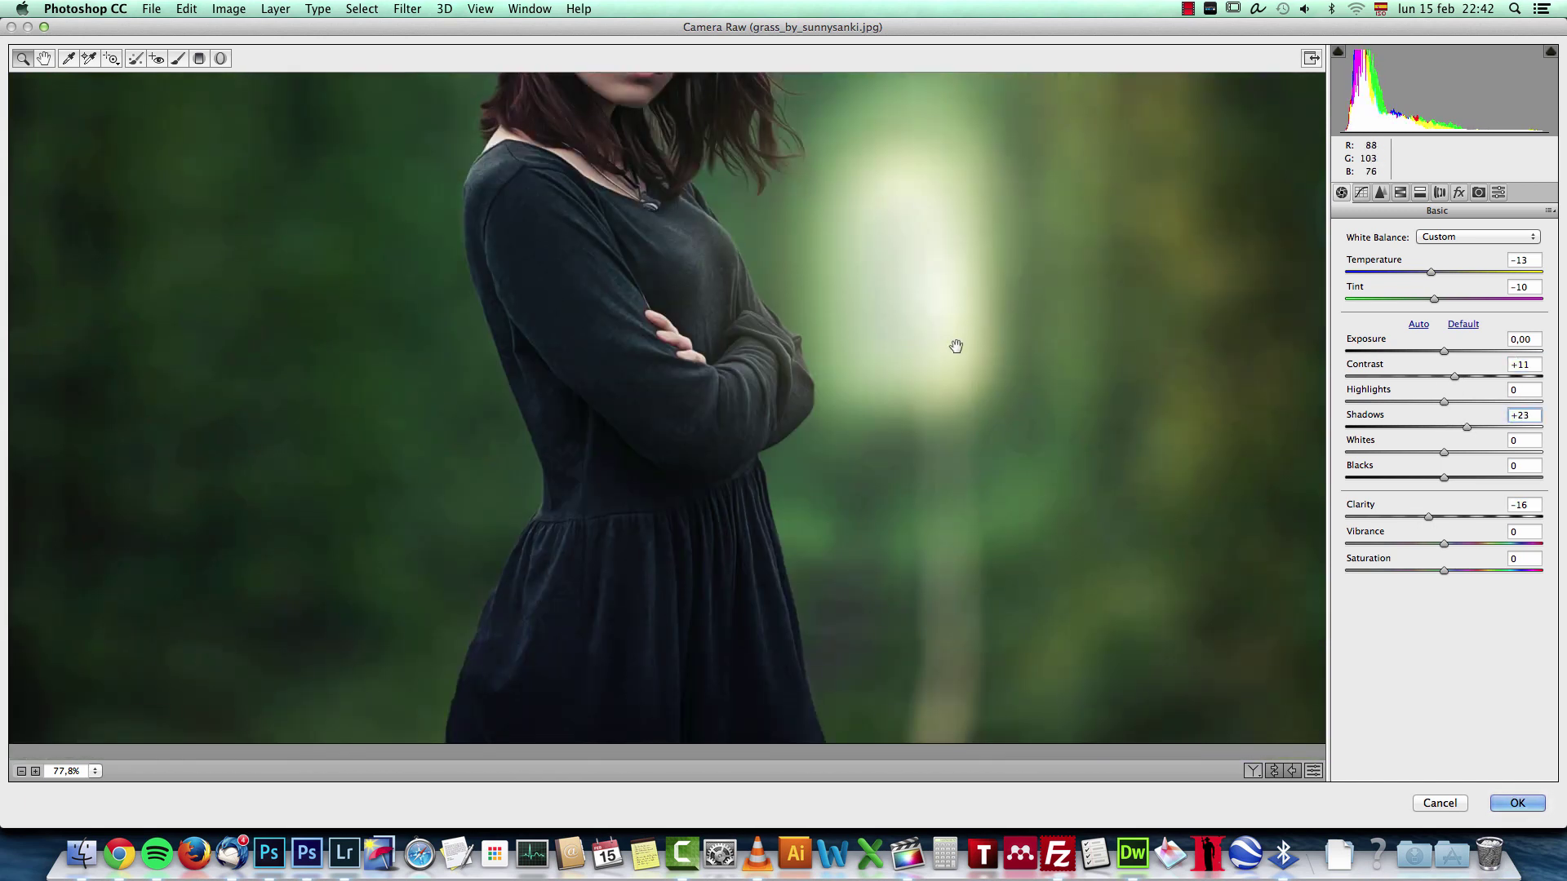
scroll(959, 523, "up", 5)
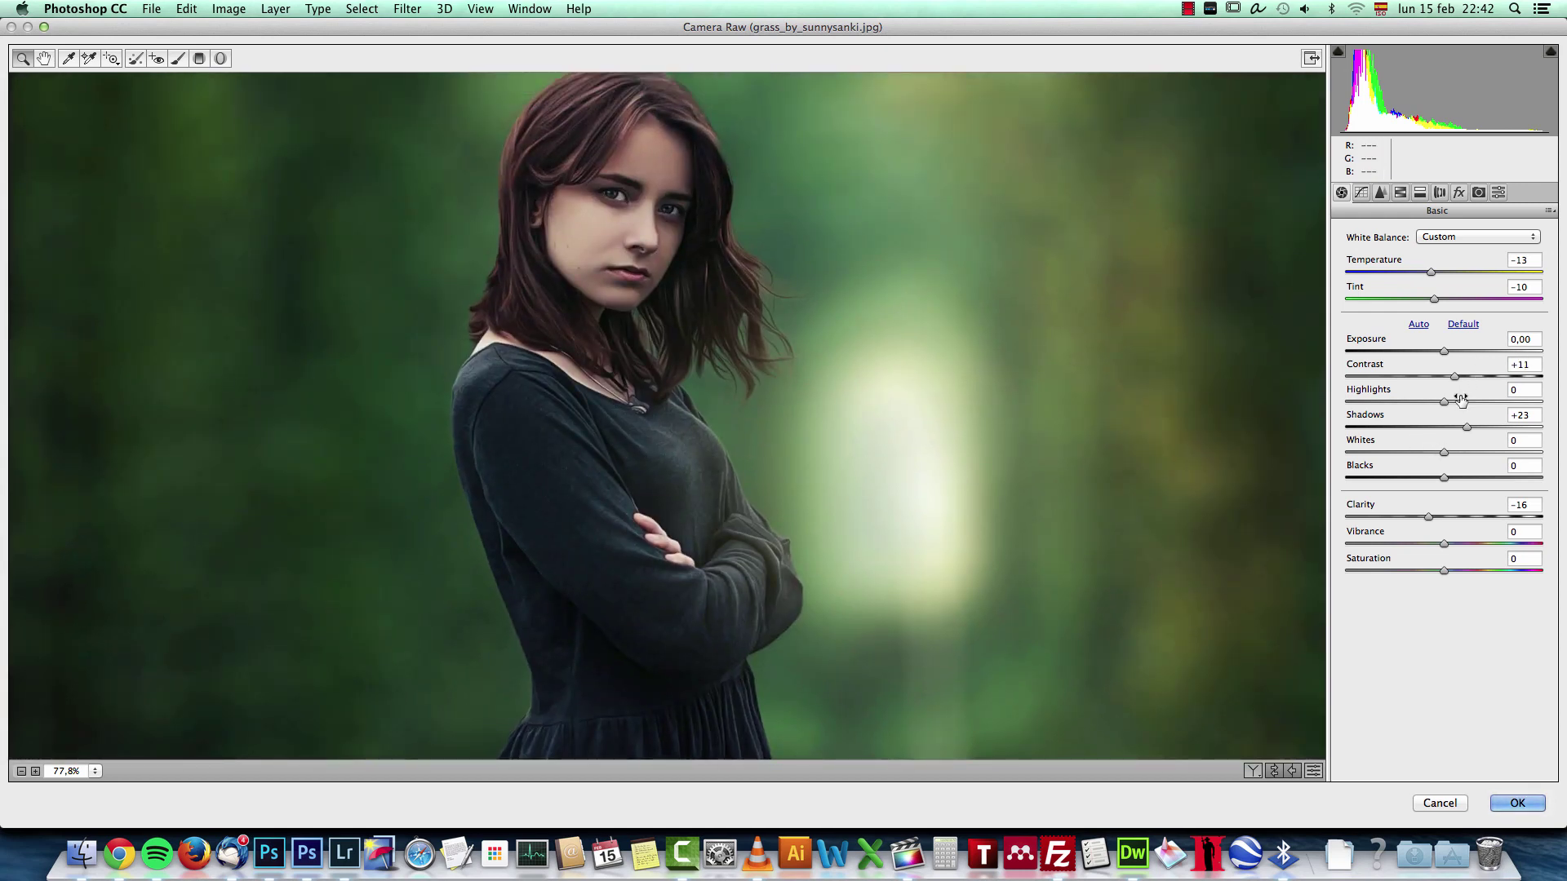
Cool the white balance further by setting Temperature to -18, and check the whole image
left_click_drag(1433, 274, 1423, 271)
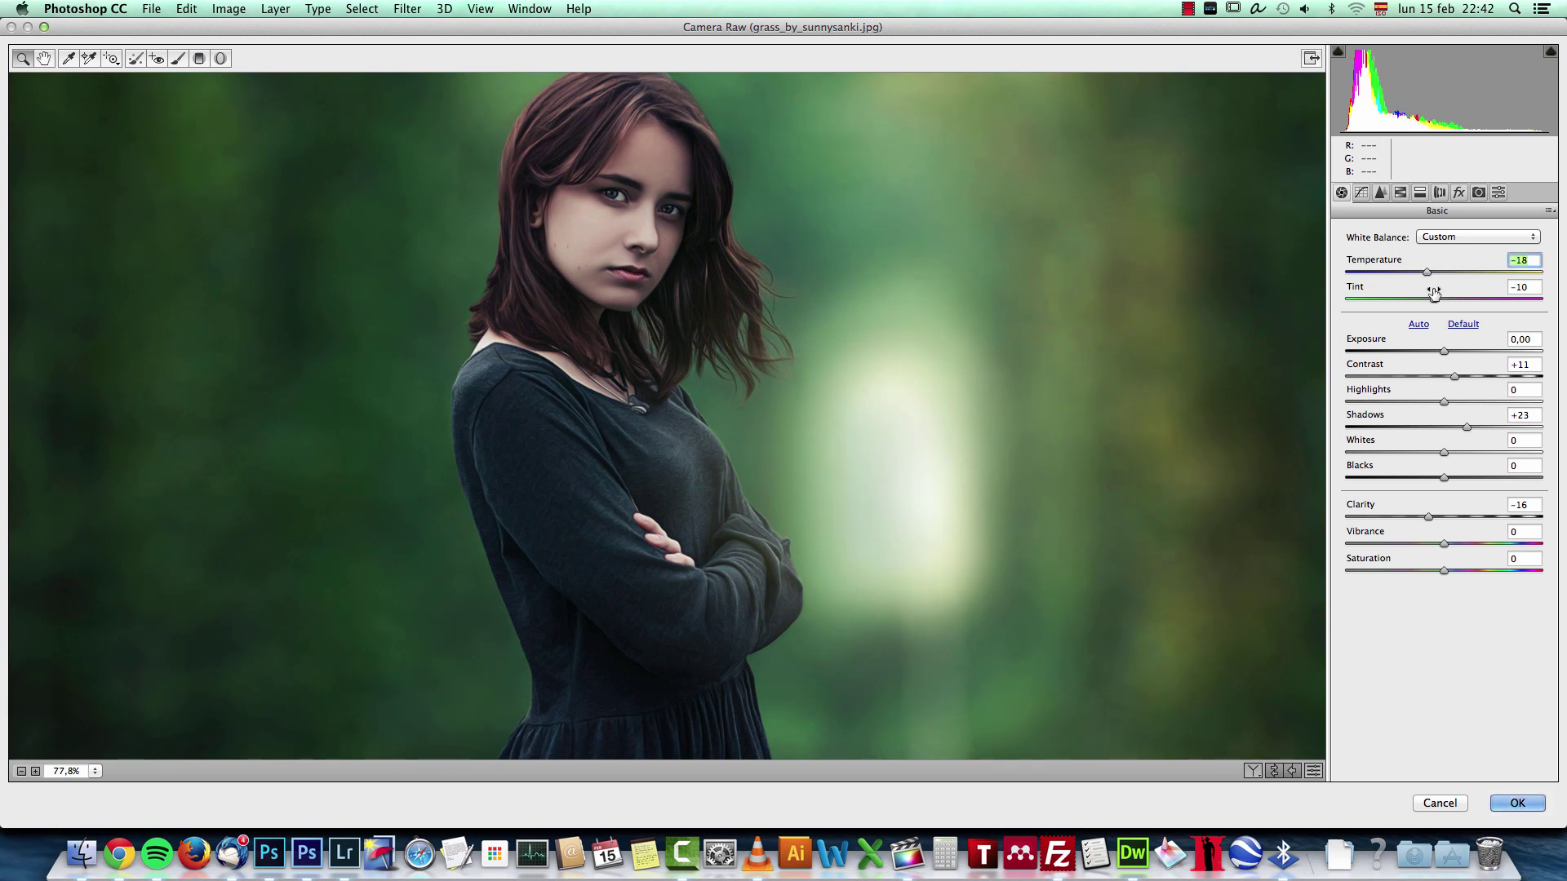
left_click(1523, 287)
key("alt")
left_click_drag(1025, 398, 976, 405)
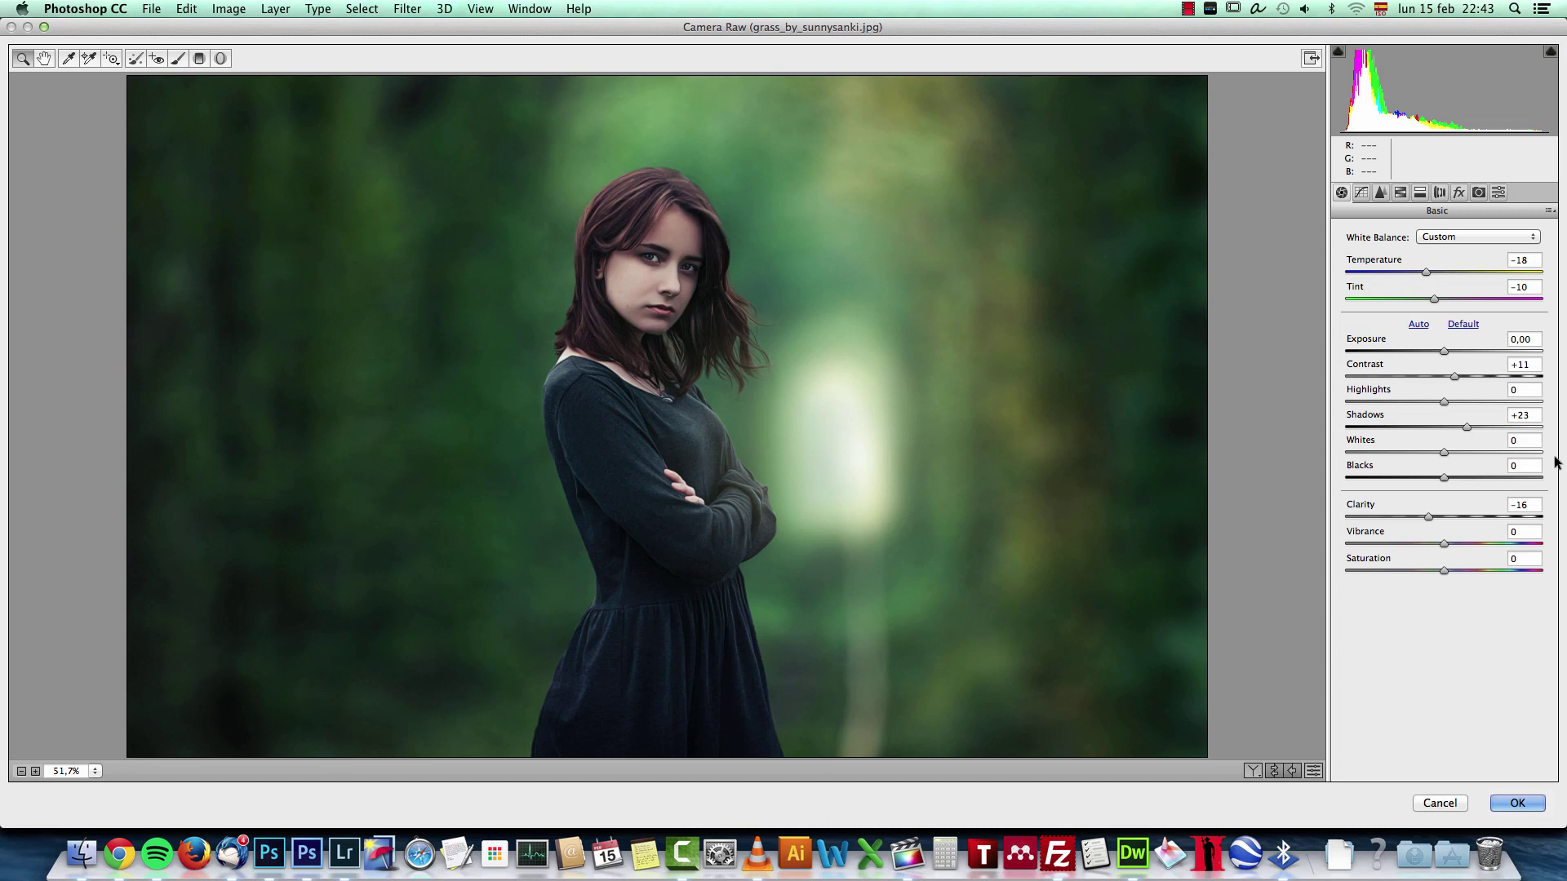
Raise Vibrance moderately and Saturation slightly to enrich the image's colours
left_click_drag(1444, 543, 1467, 543)
left_click(1451, 570)
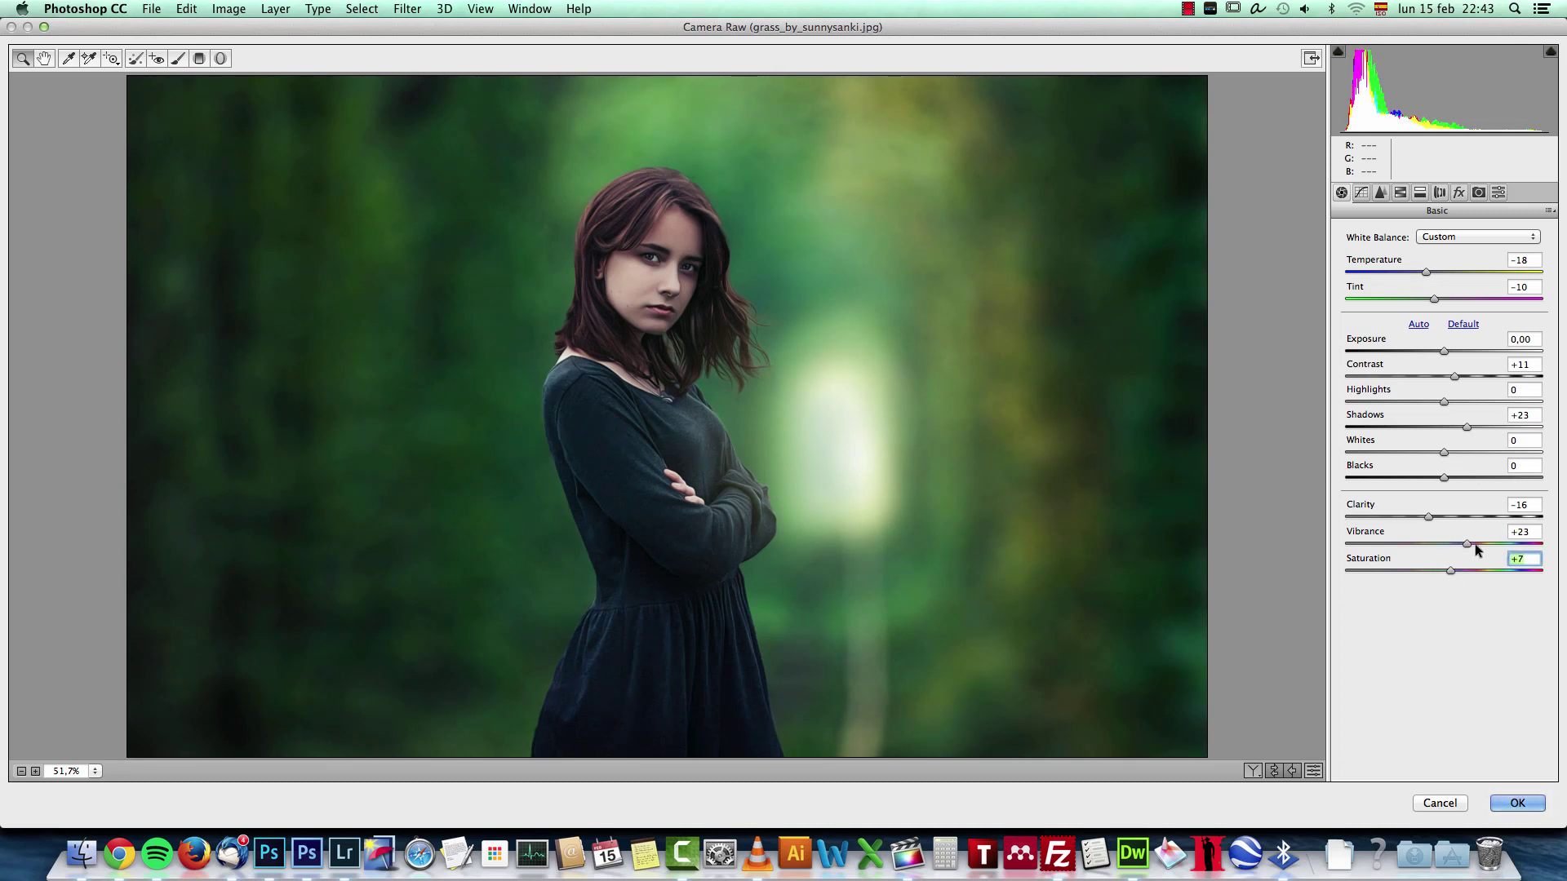
left_click_drag(1461, 541, 1458, 543)
left_click(1447, 570)
mouse_move(1458, 542)
left_mouse_down()
mouse_move(1555, 543)
mouse_move(1444, 542)
mouse_move(1483, 545)
mouse_move(1446, 547)
mouse_move(1459, 542)
left_mouse_up()
left_click_drag(1445, 571, 1451, 570)
Apply split toning with highlights at hue 47, saturation 14 and shadows at hue 156, saturation 15
left_click(1422, 192)
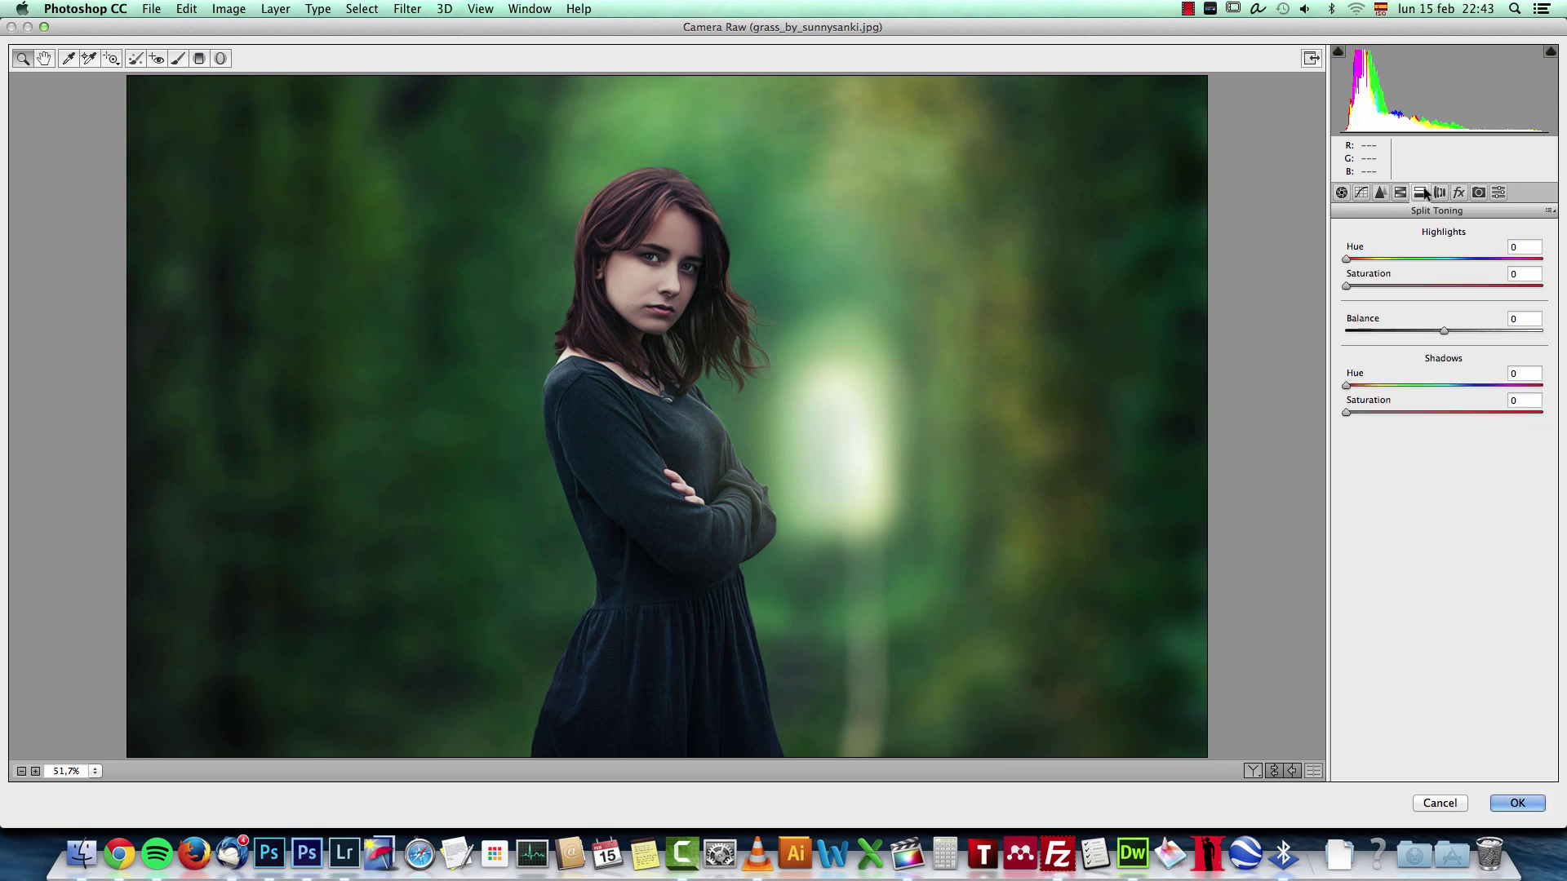
left_click_drag(1348, 262, 1372, 286)
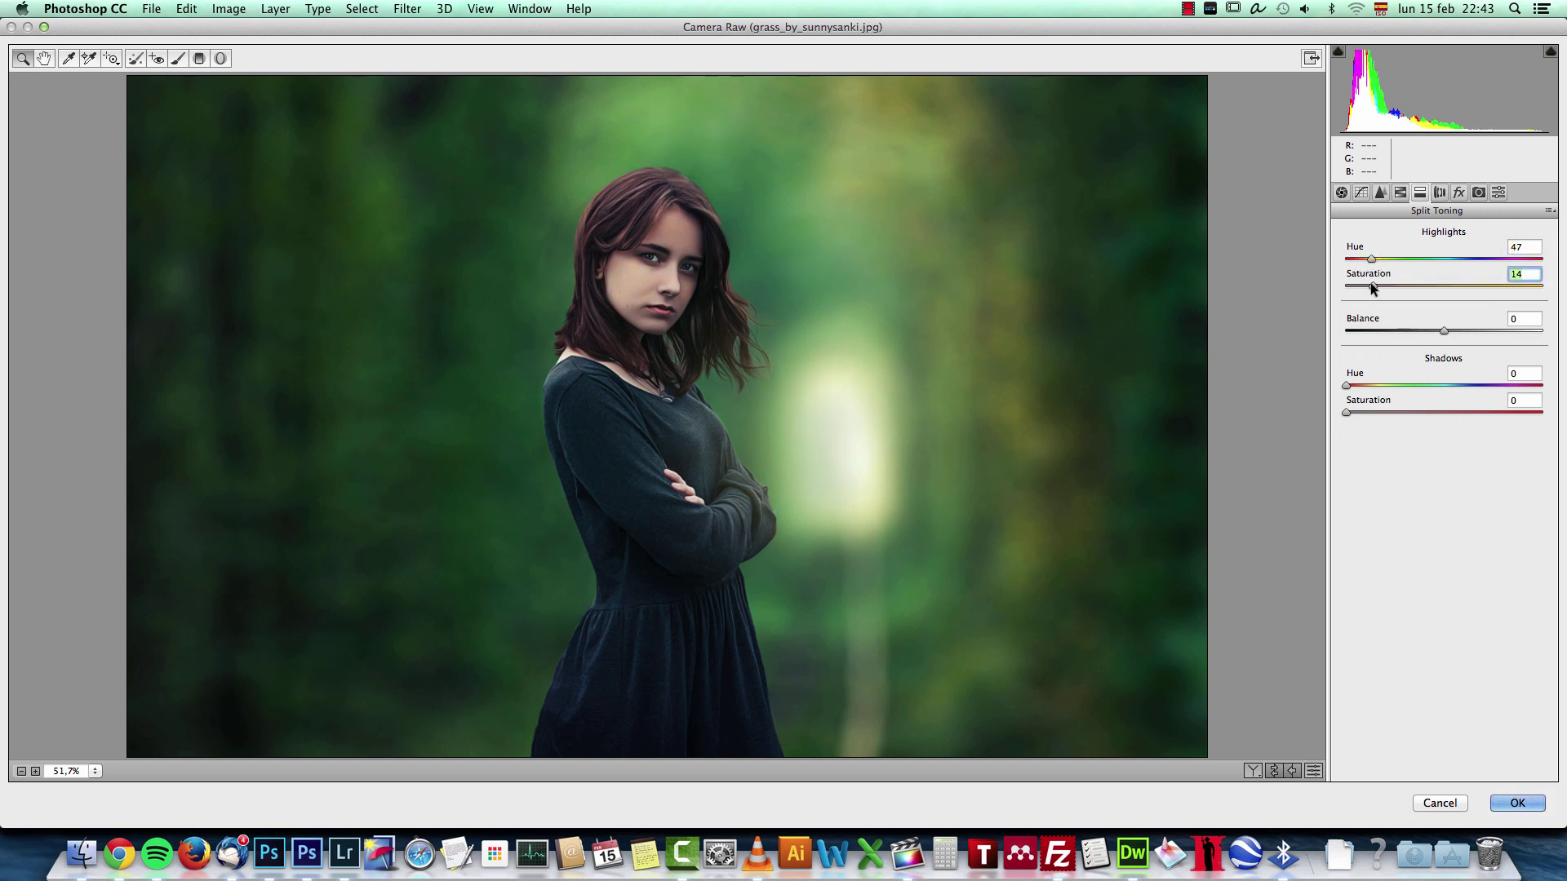
left_click(1527, 250)
left_click_drag(1345, 384, 1452, 383)
left_click_drag(1344, 413, 1430, 384)
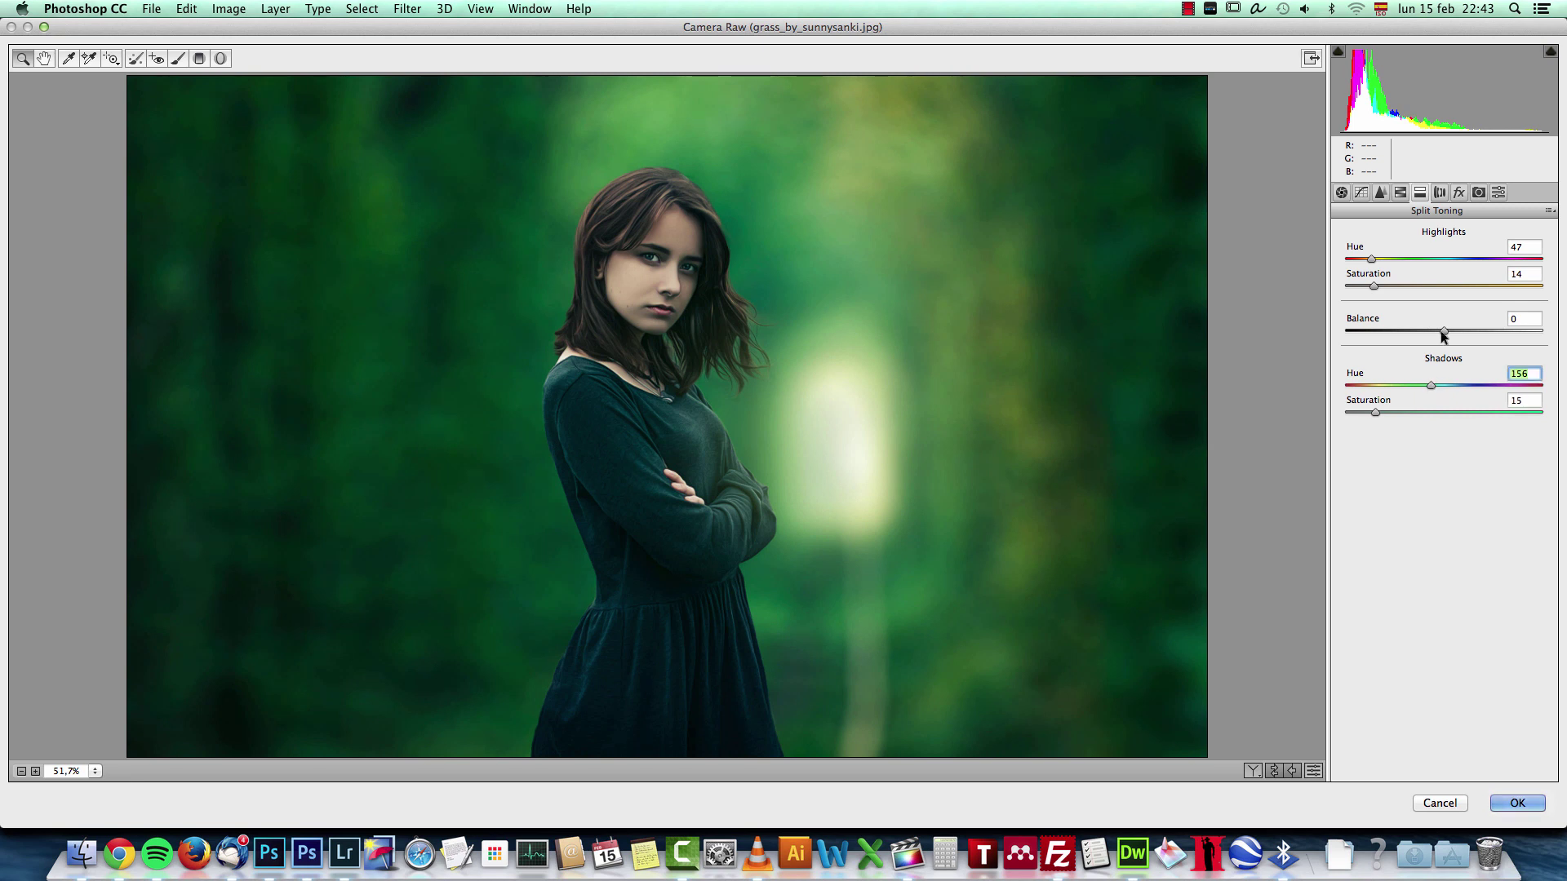
Refine the split toning to highlights hue 48, saturation 21, shadows hue 176, saturation 13, and balance +5
mouse_move(1443, 330)
left_mouse_down()
mouse_move(1412, 331)
mouse_move(1461, 331)
left_mouse_up()
left_click_drag(1374, 412, 1438, 384)
mouse_move(1378, 284)
left_mouse_down()
mouse_move(1399, 284)
mouse_move(1373, 264)
left_mouse_up()
left_click_drag(1466, 334, 1447, 335)
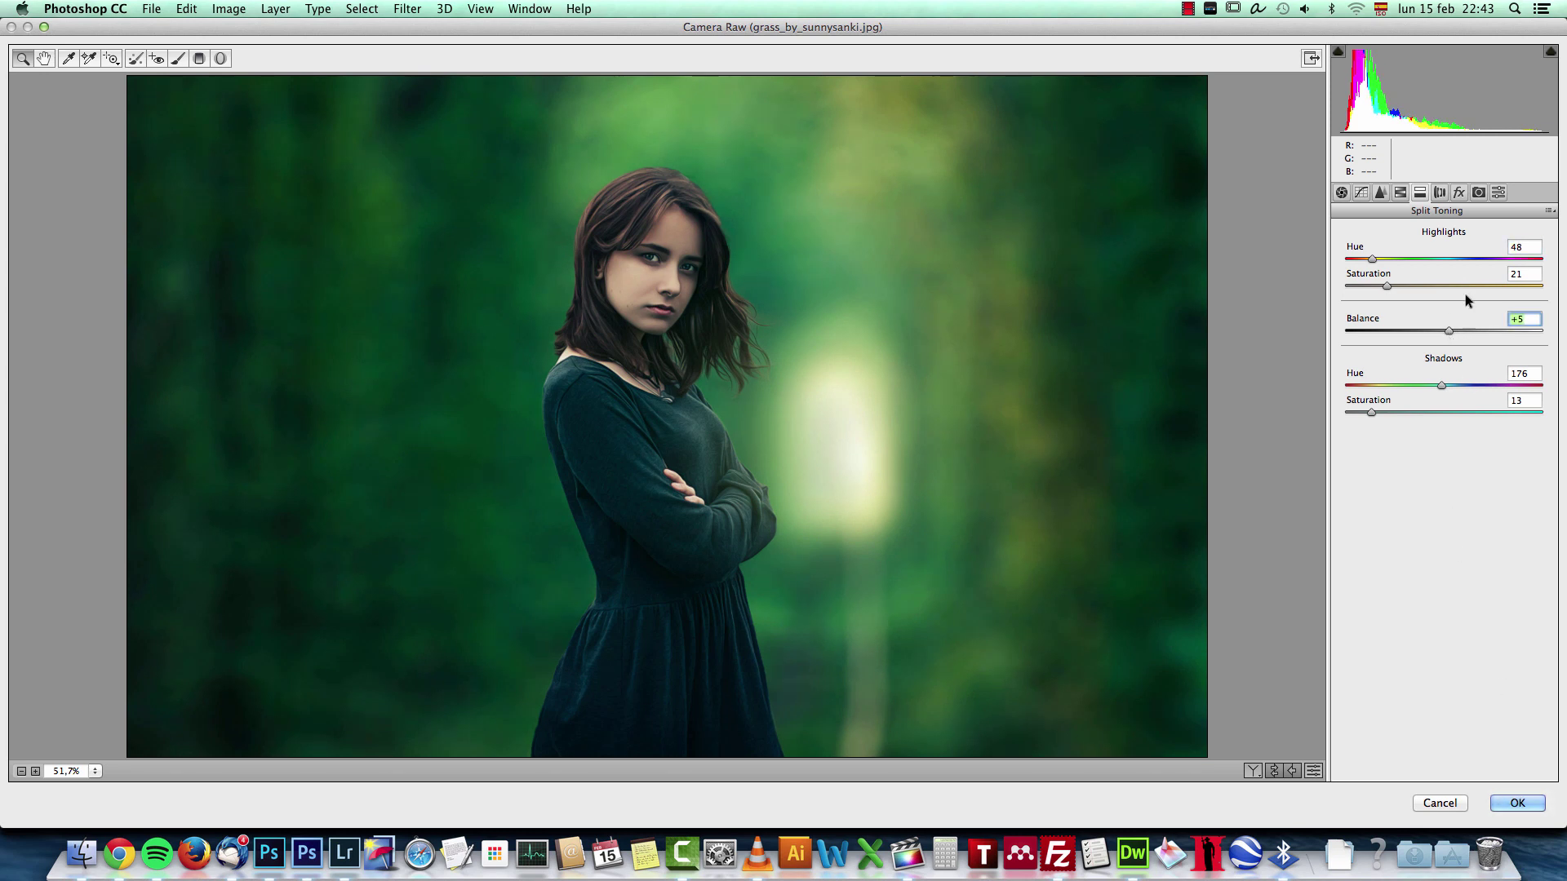
Add a dark post-crop vignette with Amount -23, Midpoint 10 and Roundness +100
left_click(1458, 194)
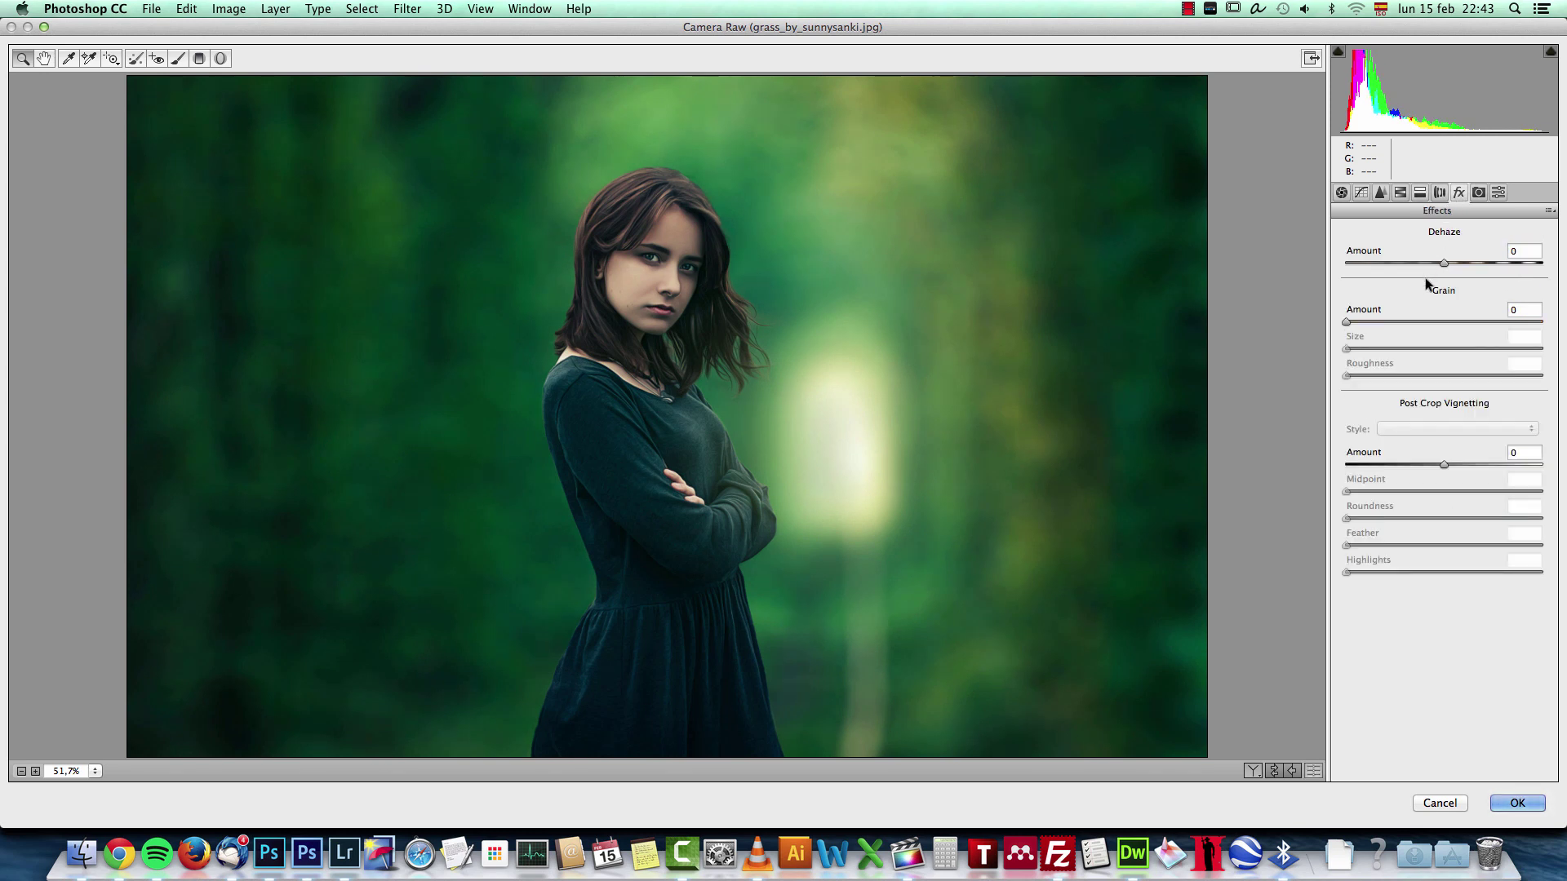
left_click_drag(1442, 463, 1107, 490)
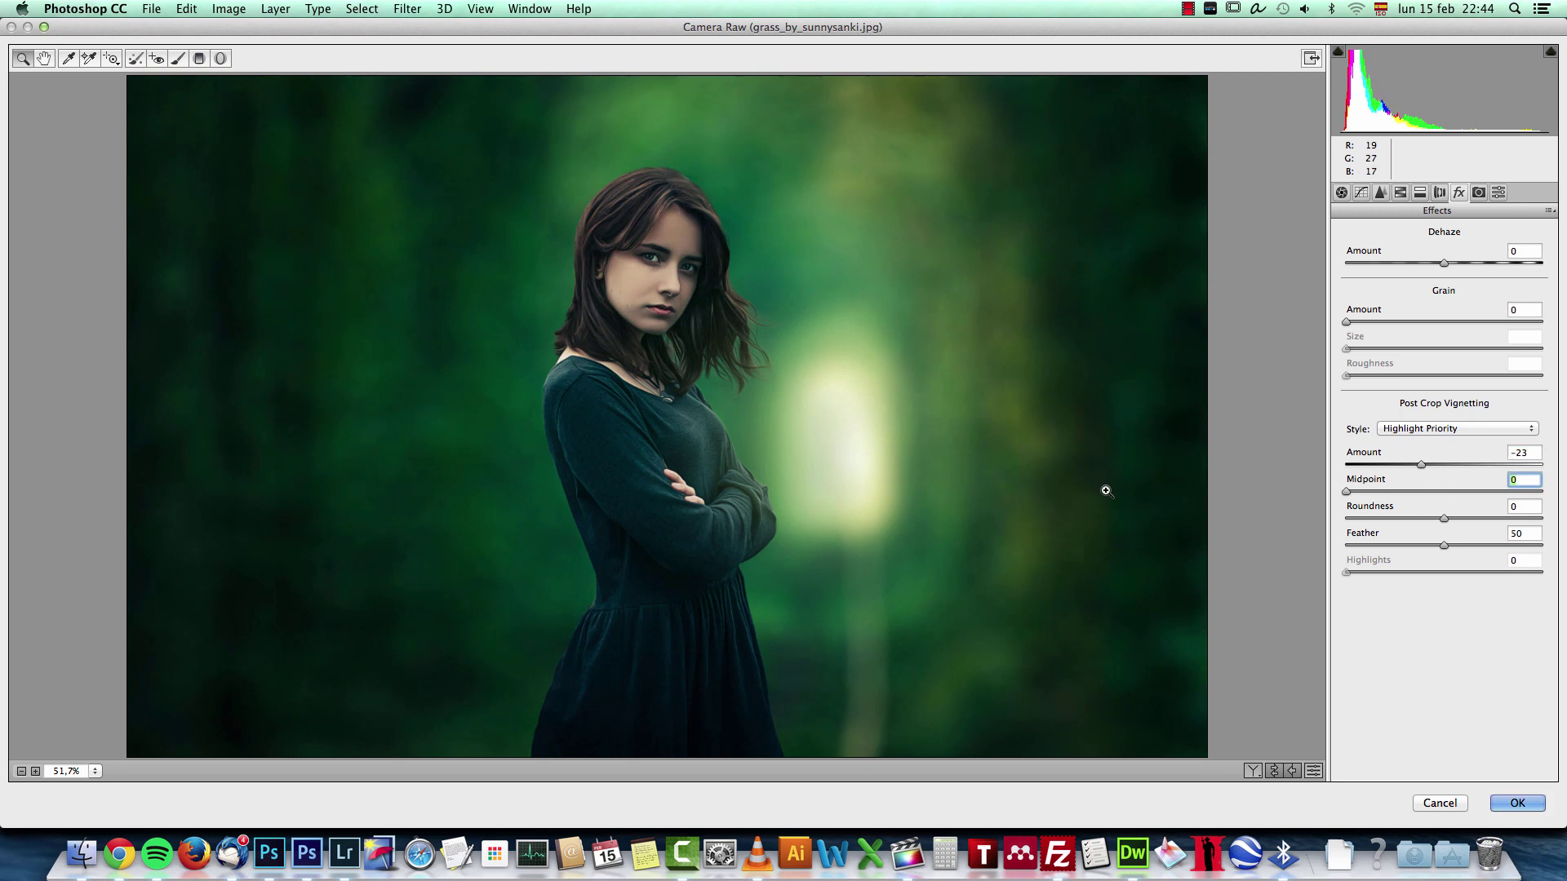
left_click_drag(1346, 492, 1417, 523)
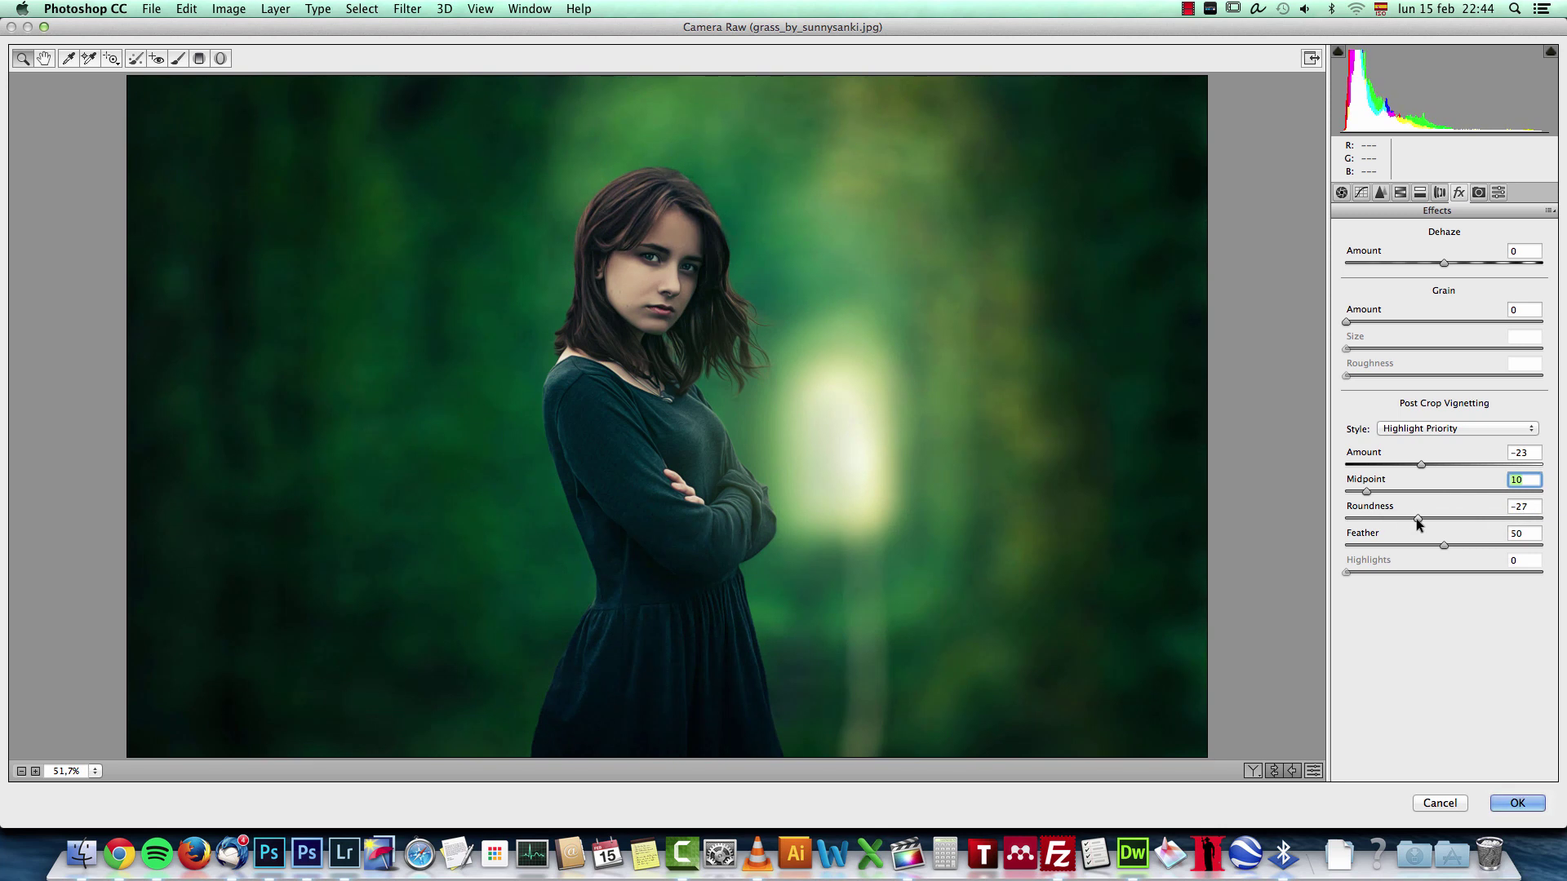
left_click_drag(1417, 522, 1382, 518)
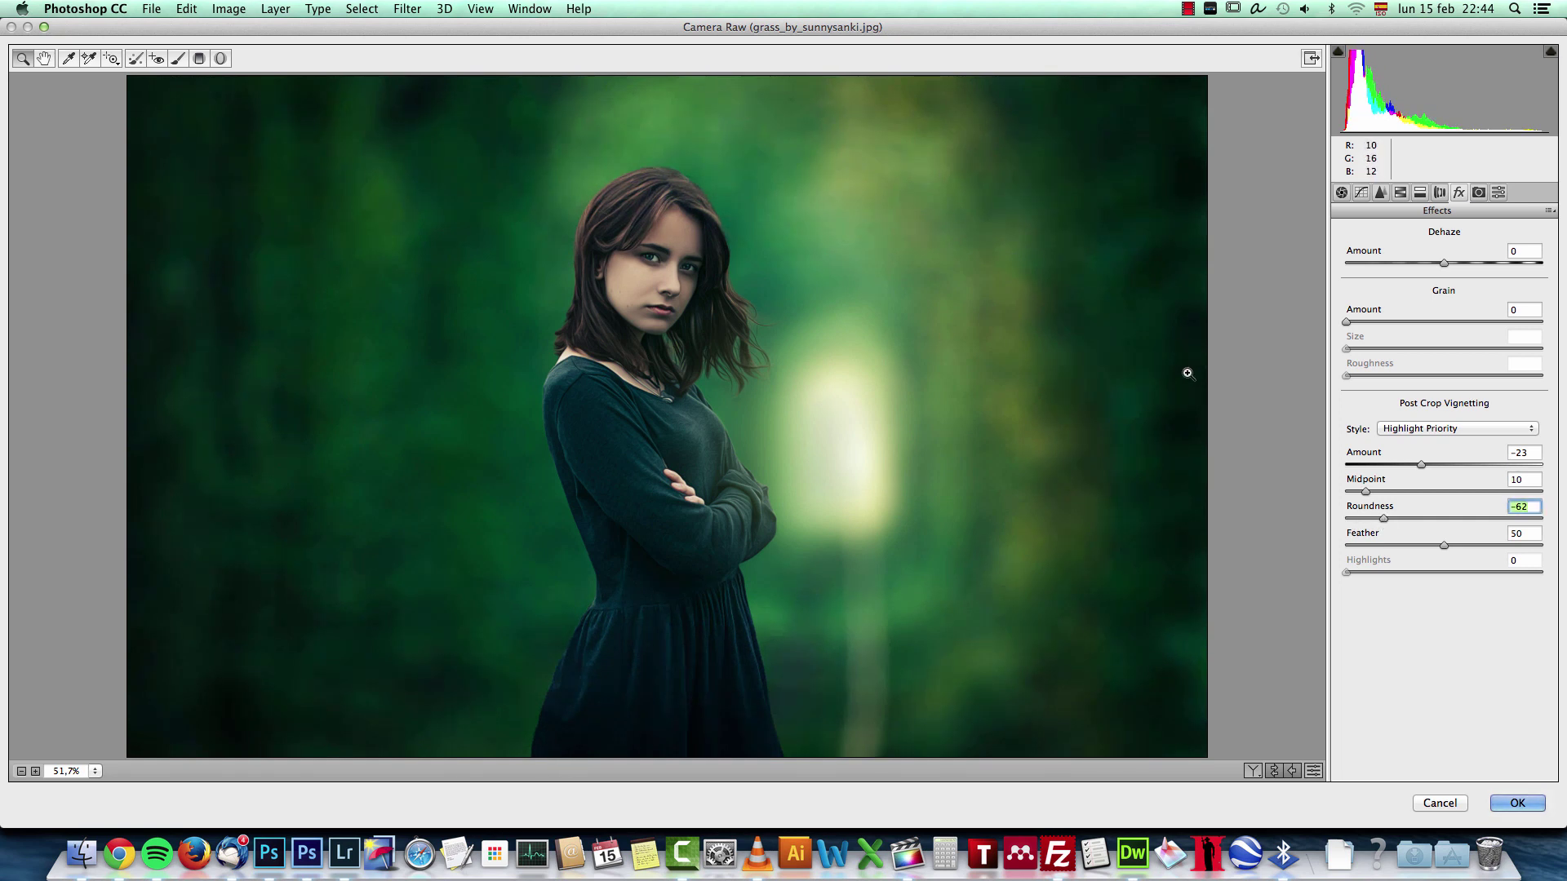
left_click_drag(1398, 517, 1542, 518)
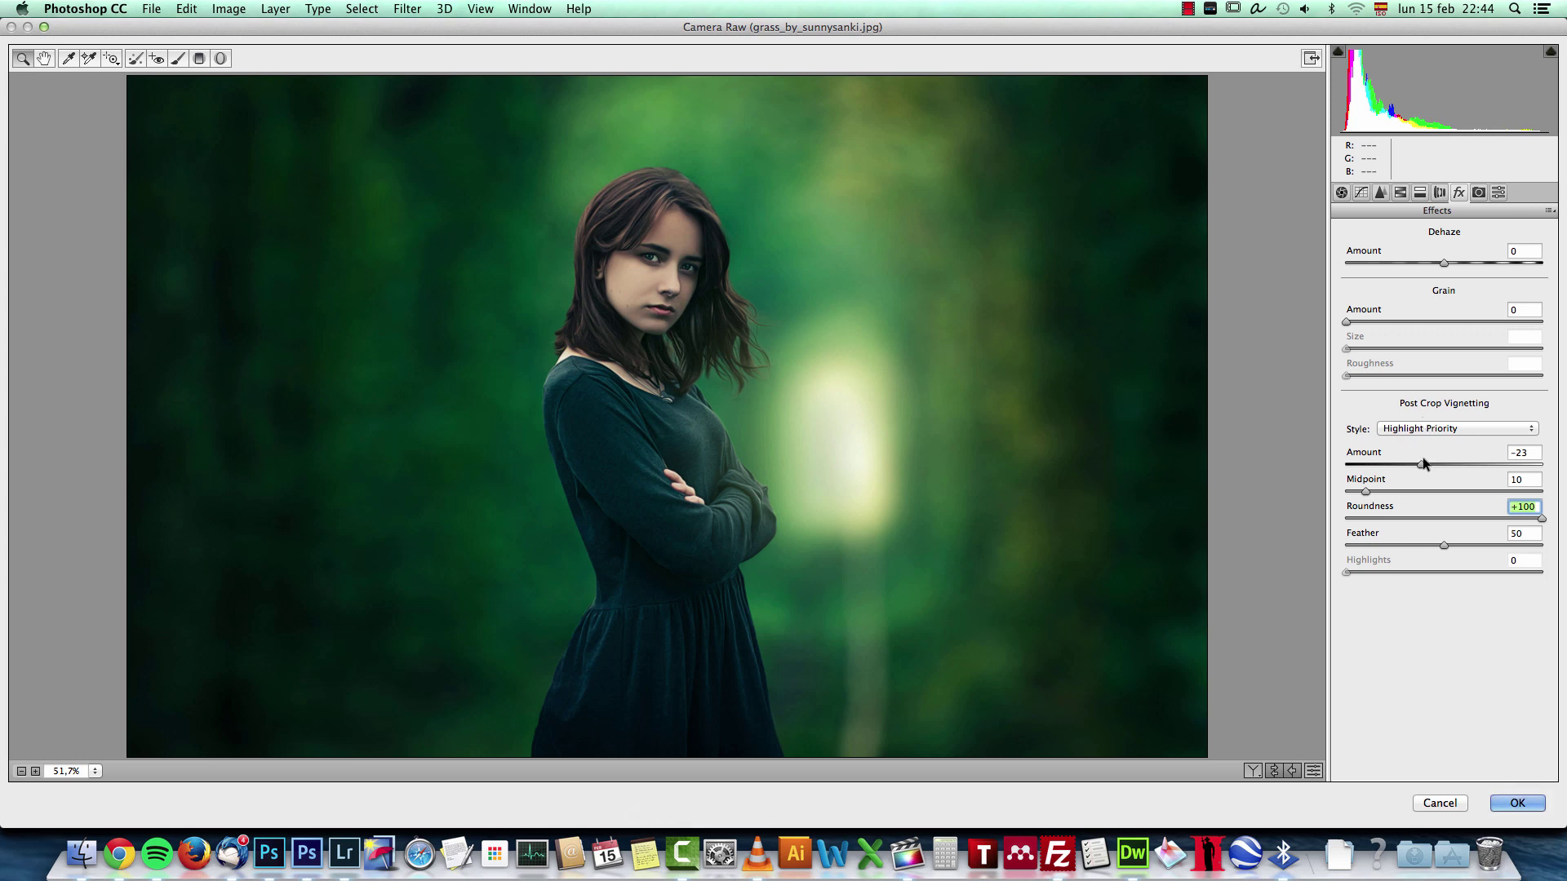
Weaken the post-crop vignette by setting its Amount to -15
left_click_drag(1422, 464, 1427, 465)
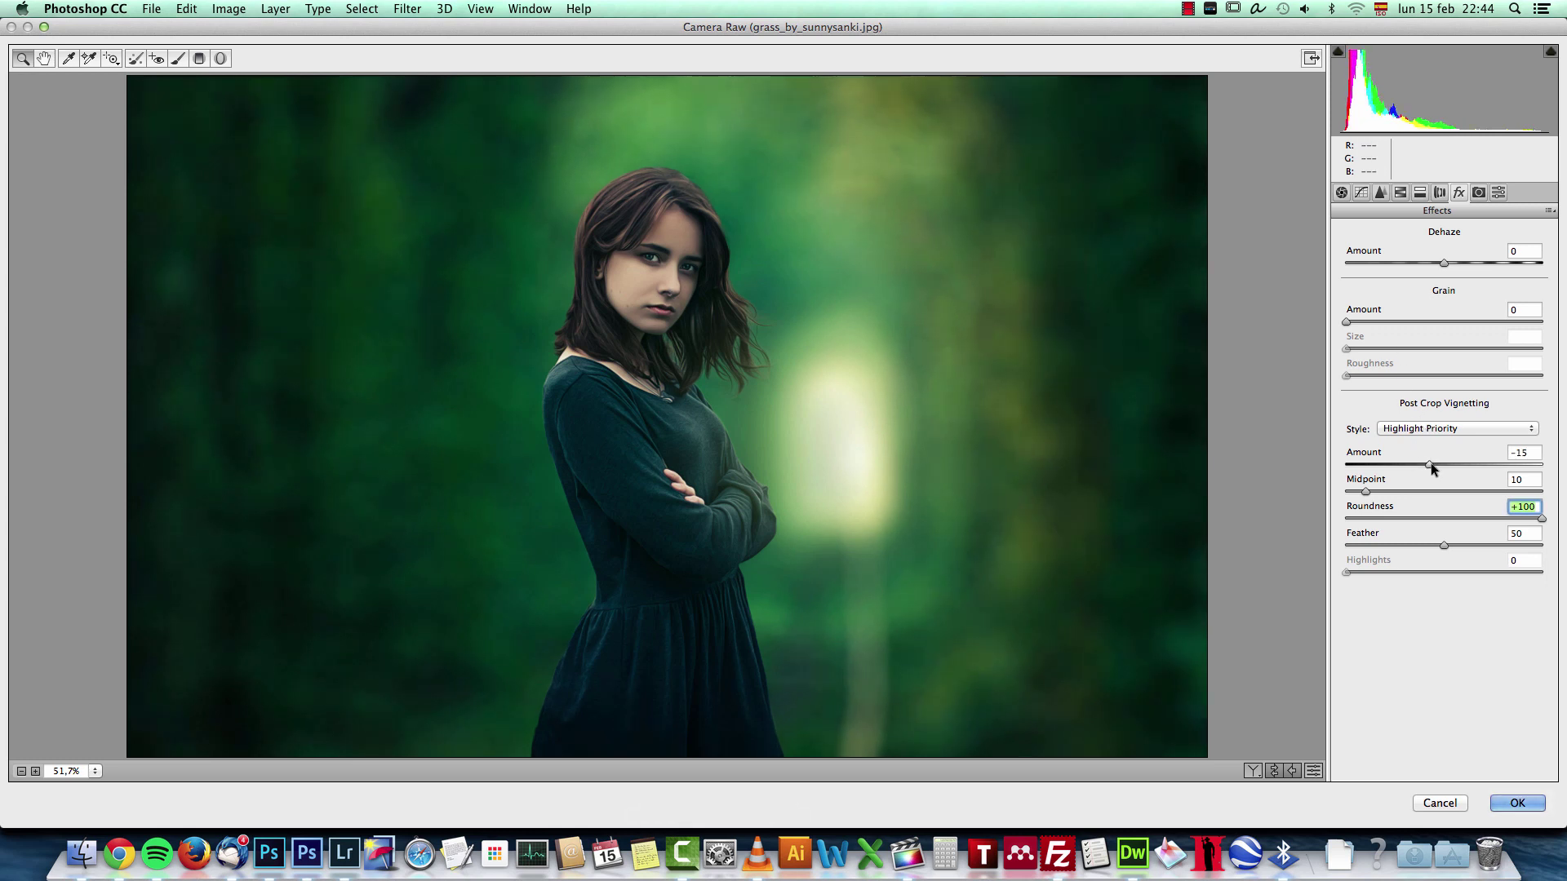
left_click(1431, 463)
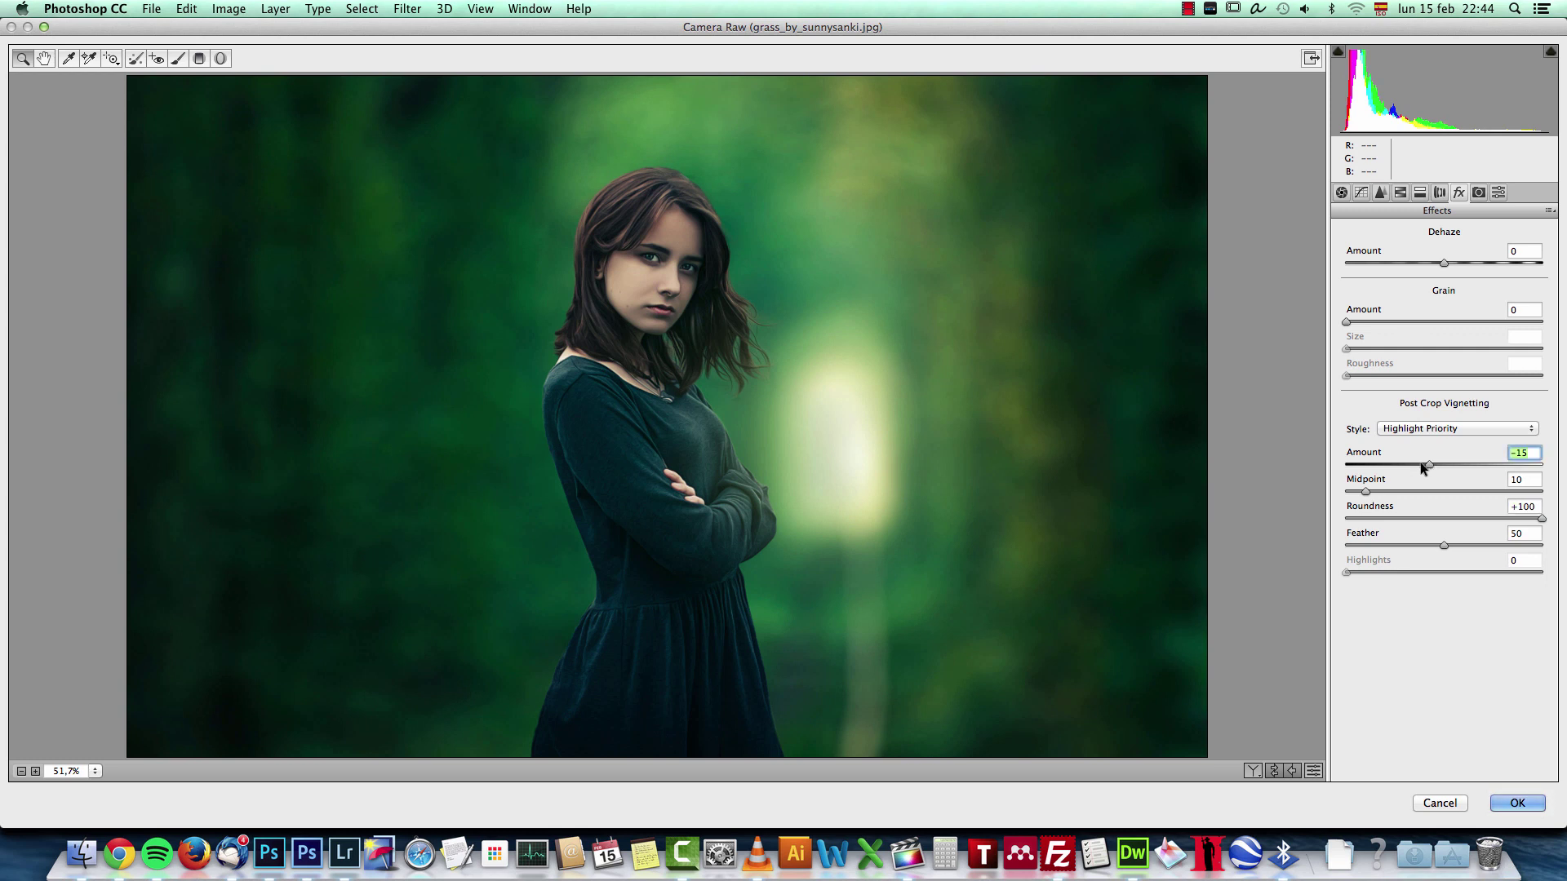
Set Temperature -18, Tint -8, Exposure +0,20, Highlights -15, Whites +3 and Blacks +13, and apply the Camera Raw filter
left_click(1342, 194)
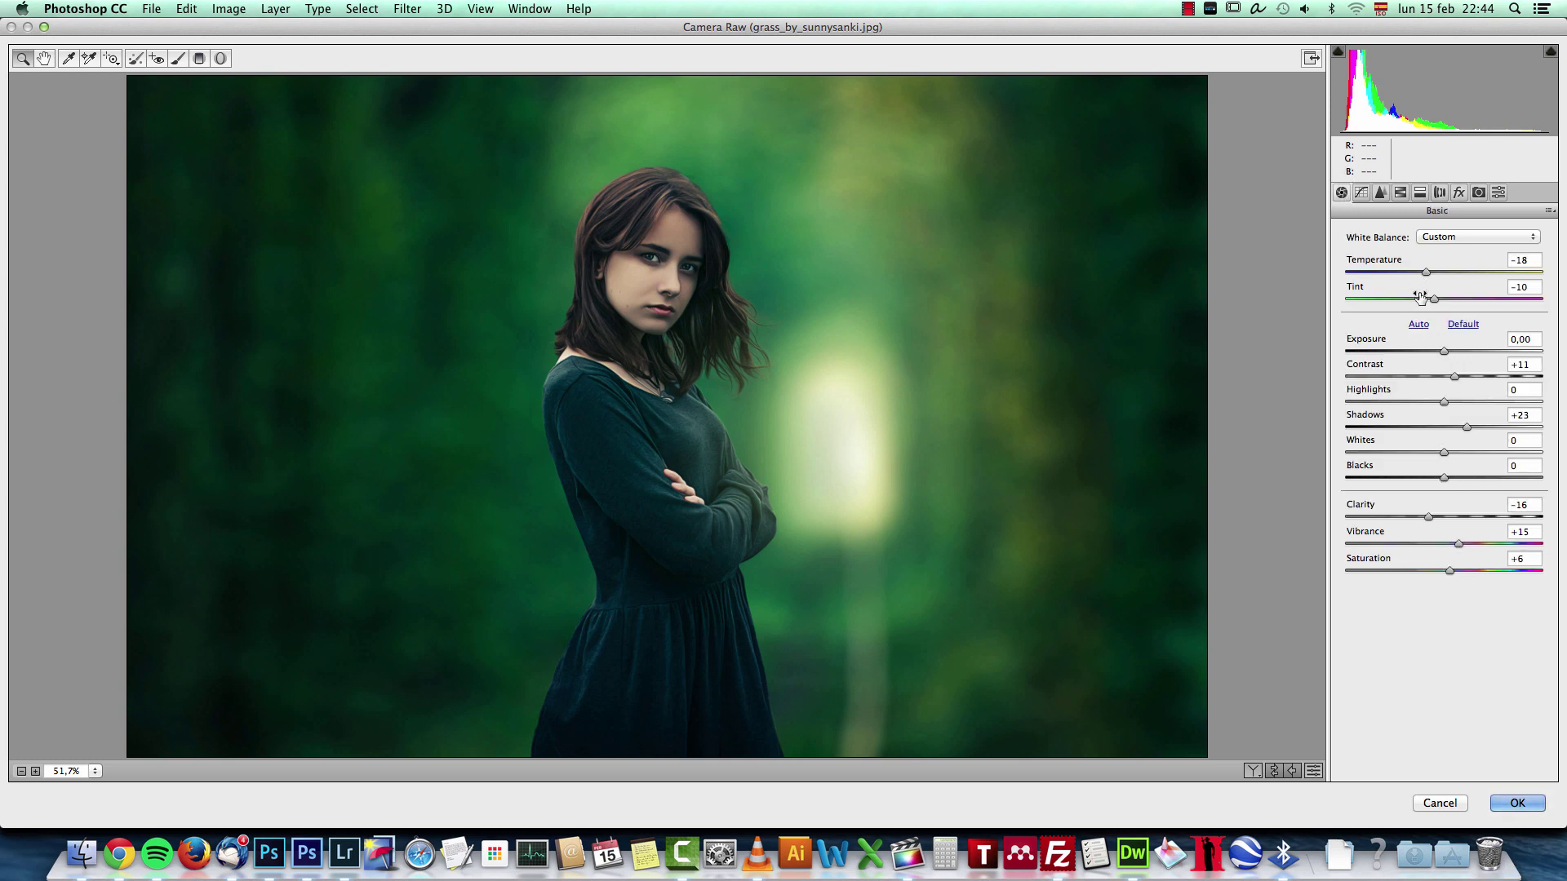
left_click_drag(1442, 297, 1431, 270)
left_click(1430, 272)
left_click_drag(1442, 352, 1447, 351)
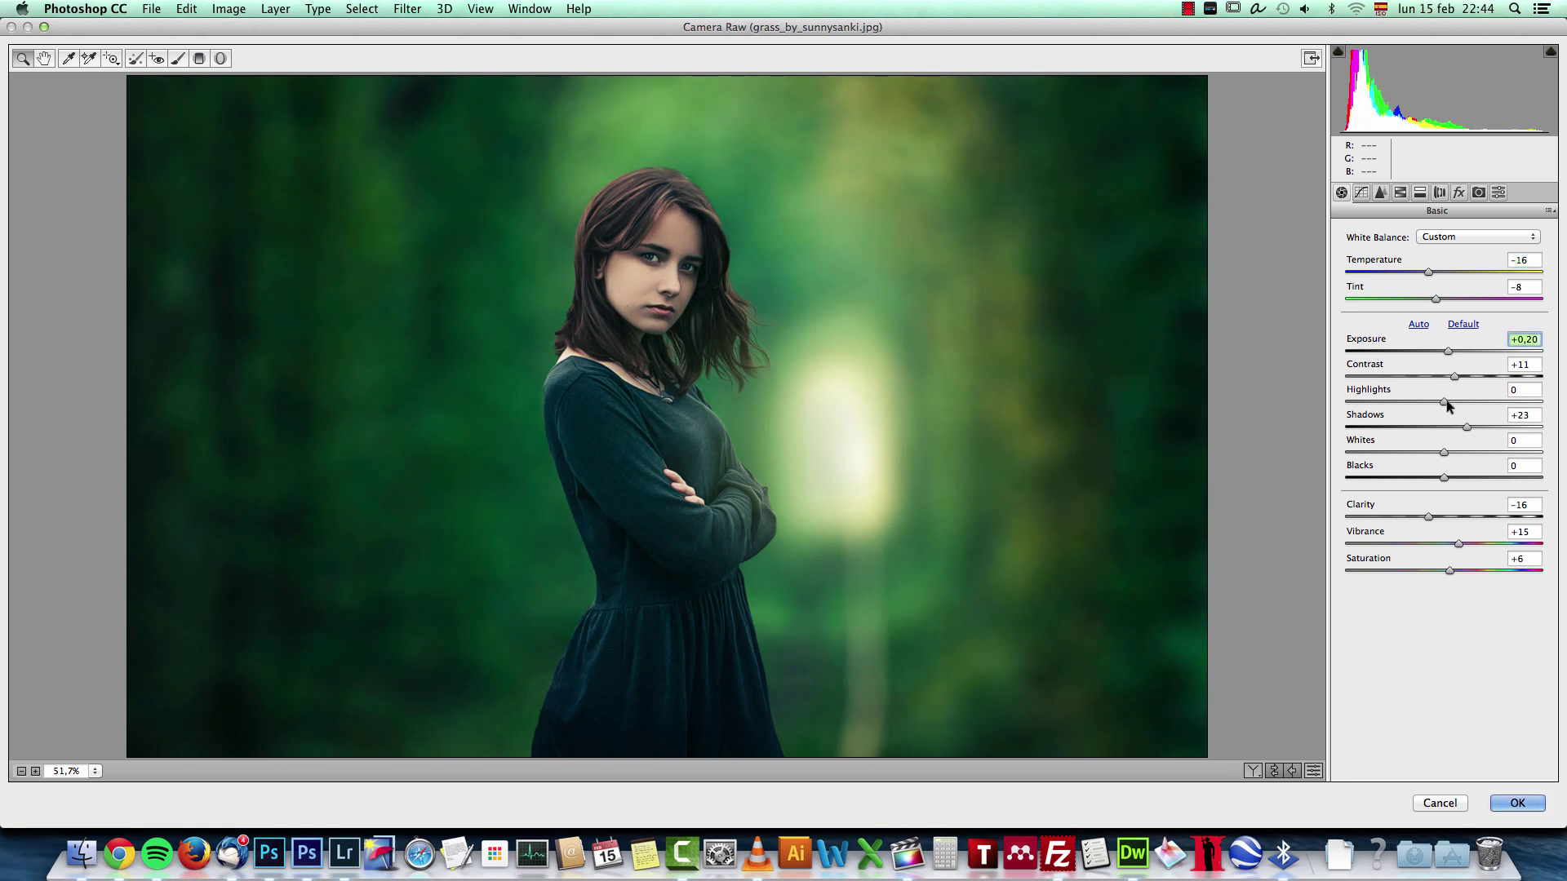
left_click_drag(1444, 402, 1457, 477)
left_click_drag(1428, 279, 1426, 279)
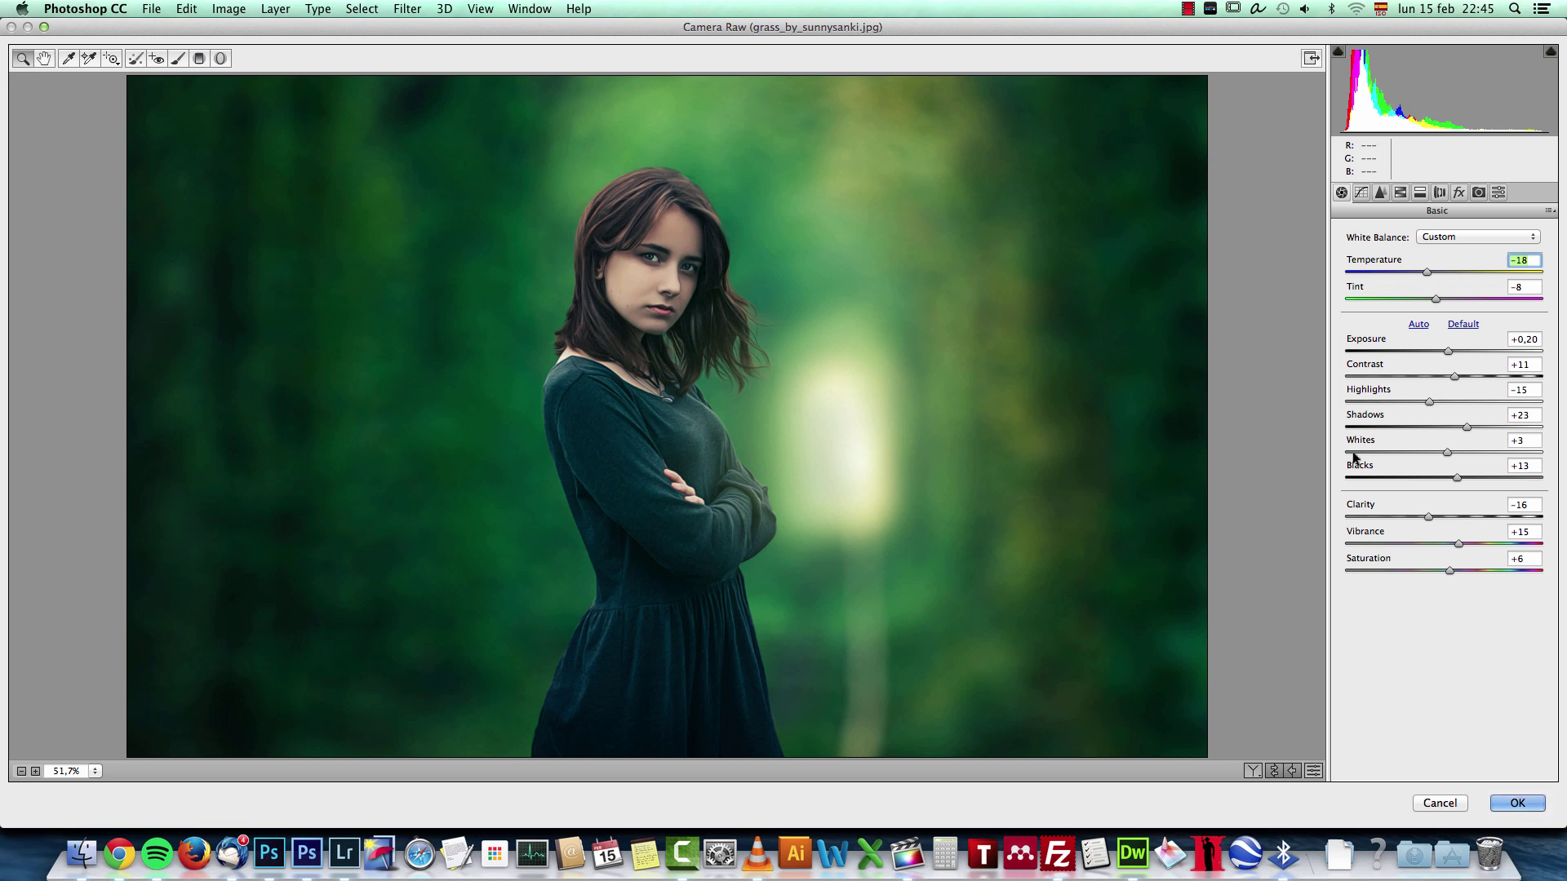
left_click(1517, 803)
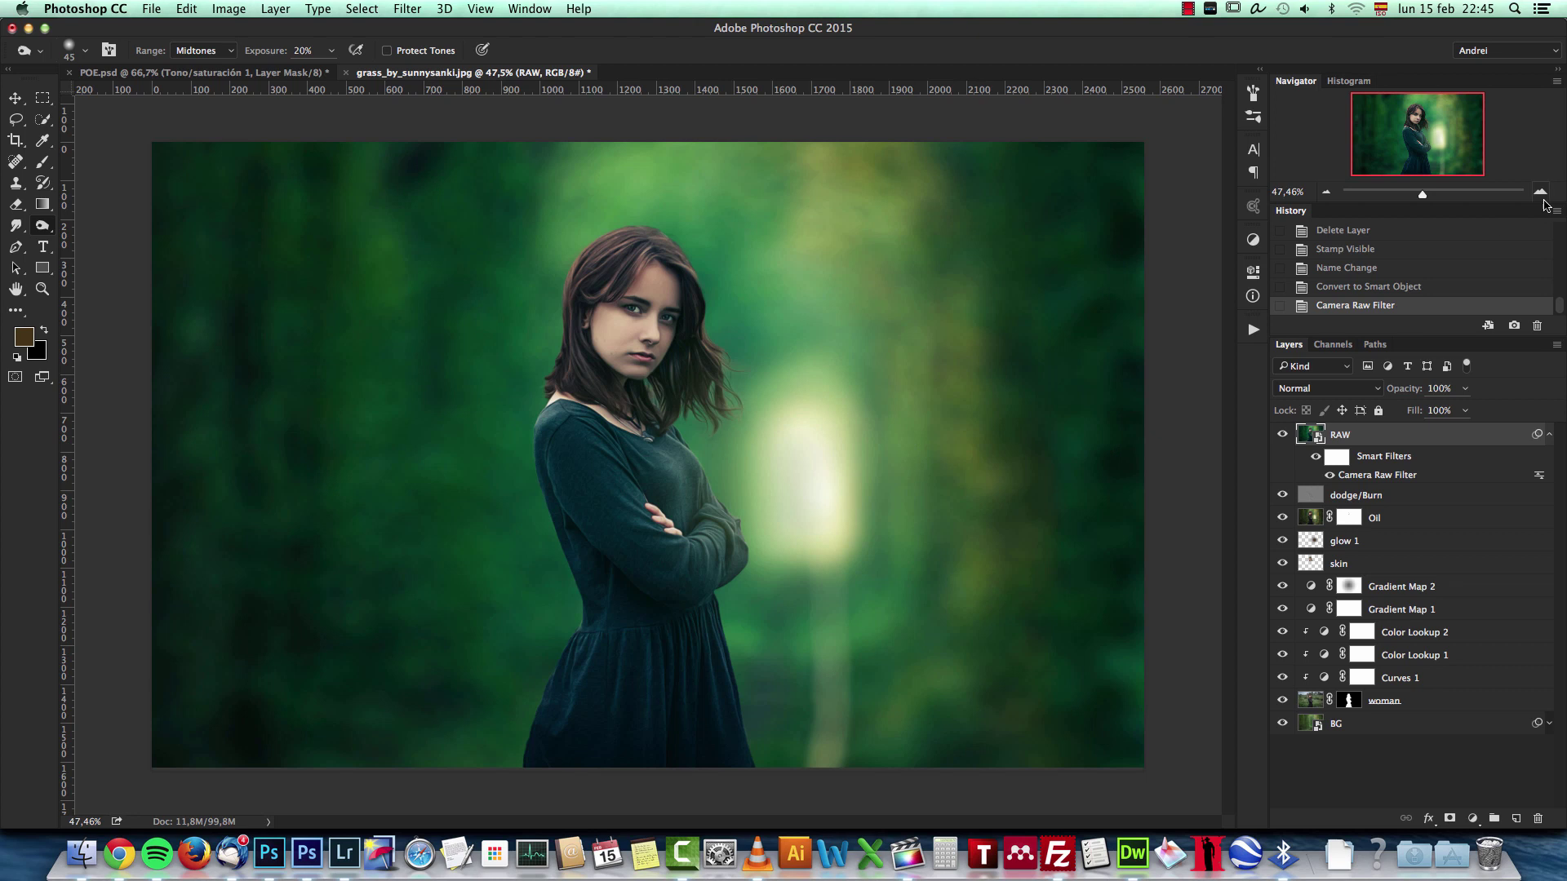
Hide and show the RAW layer to compare the portrait with and without the Camera Raw grading
left_click(1280, 435)
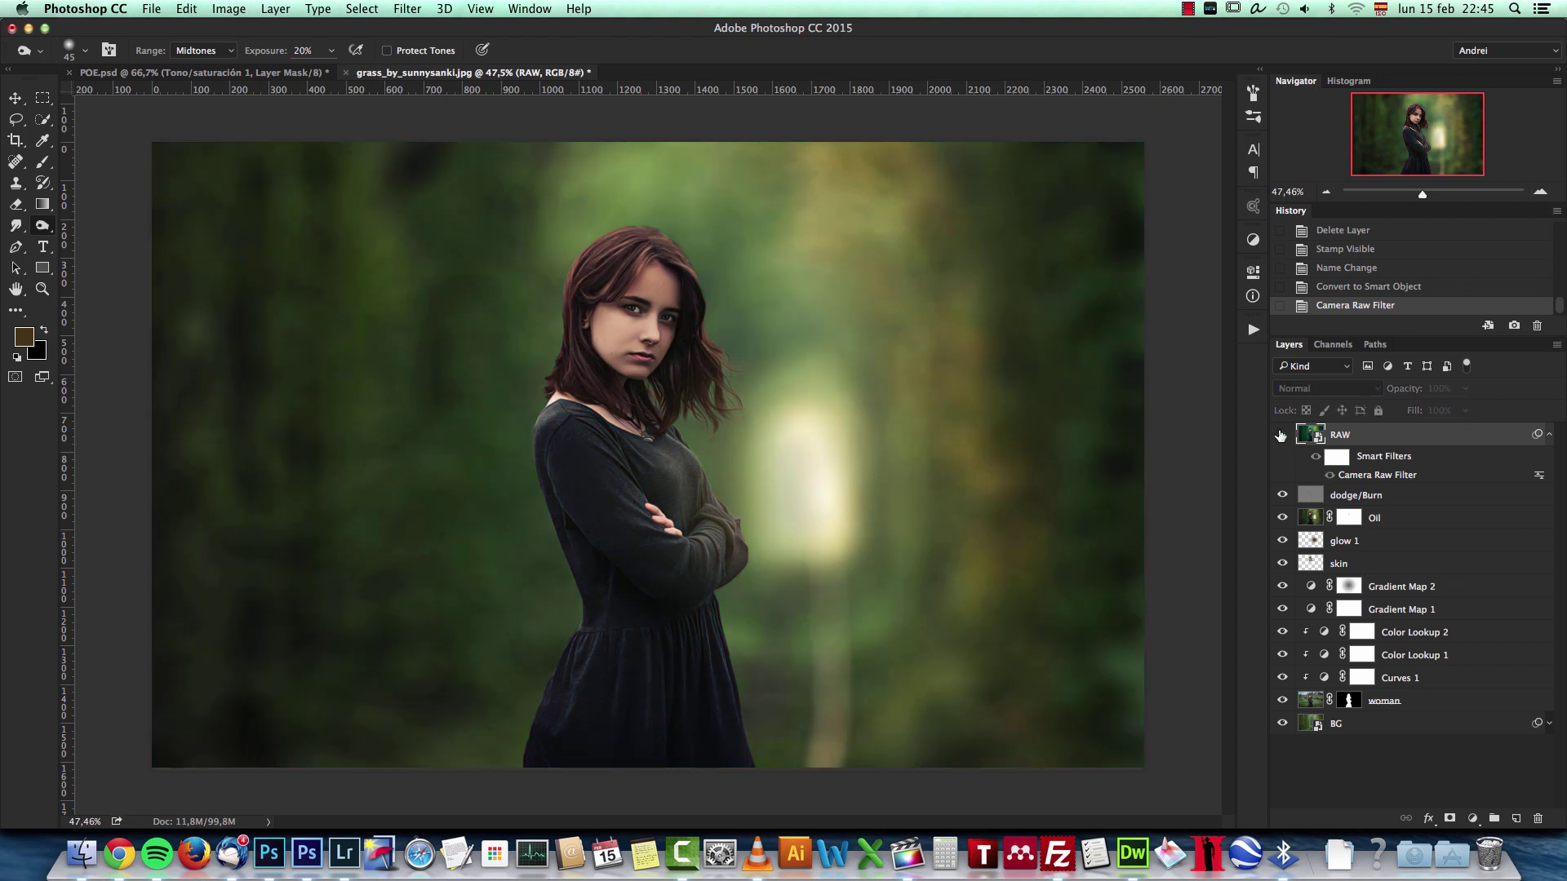
left_click(1281, 435)
left_click(1280, 435)
left_click(1281, 435)
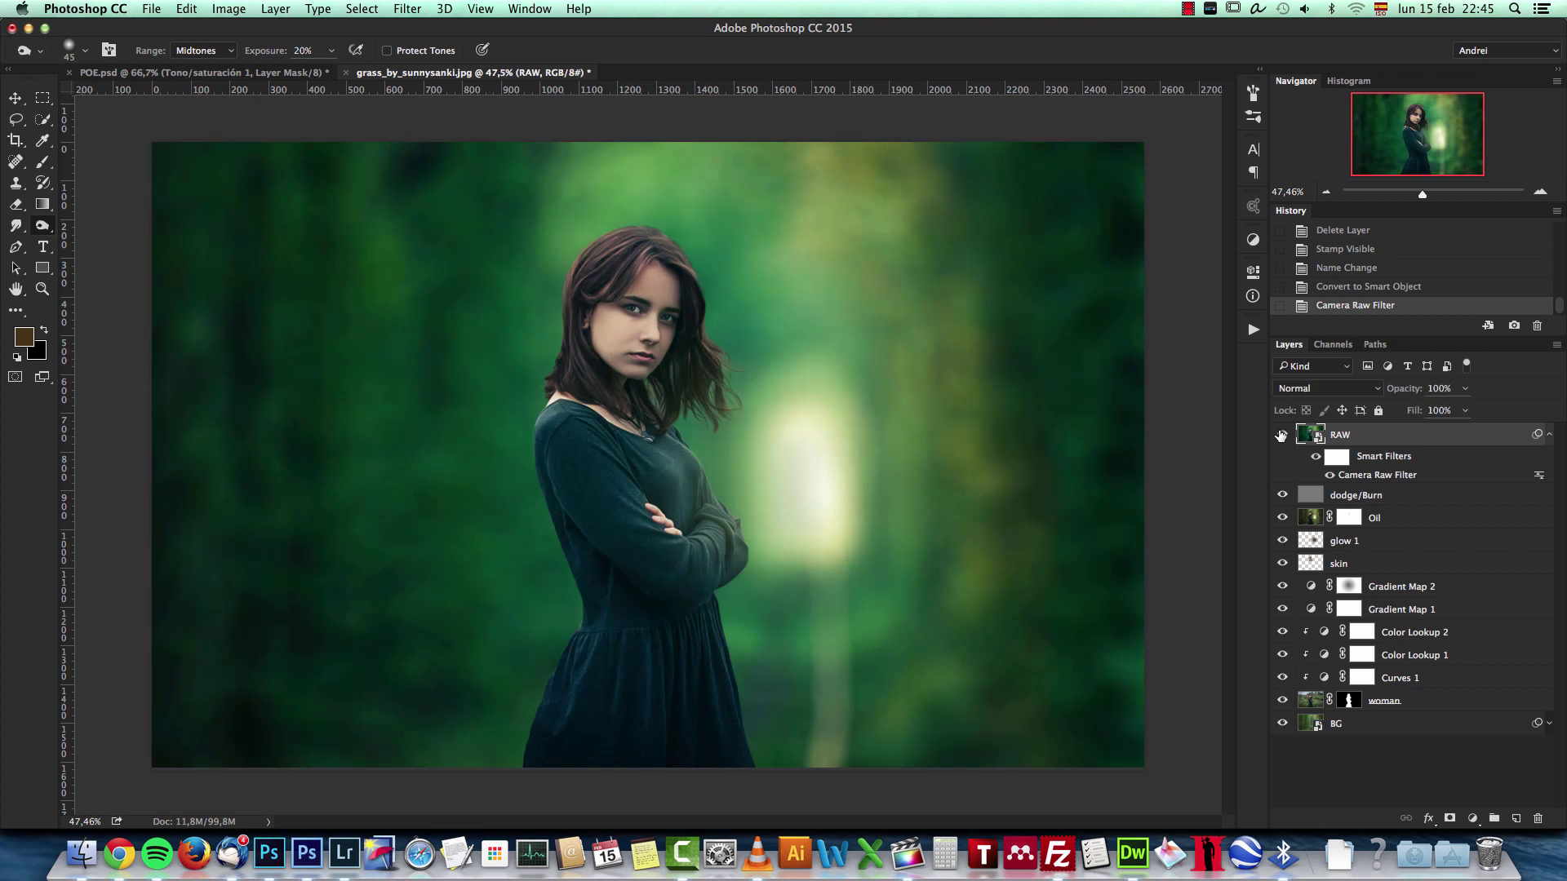
left_click(1546, 193)
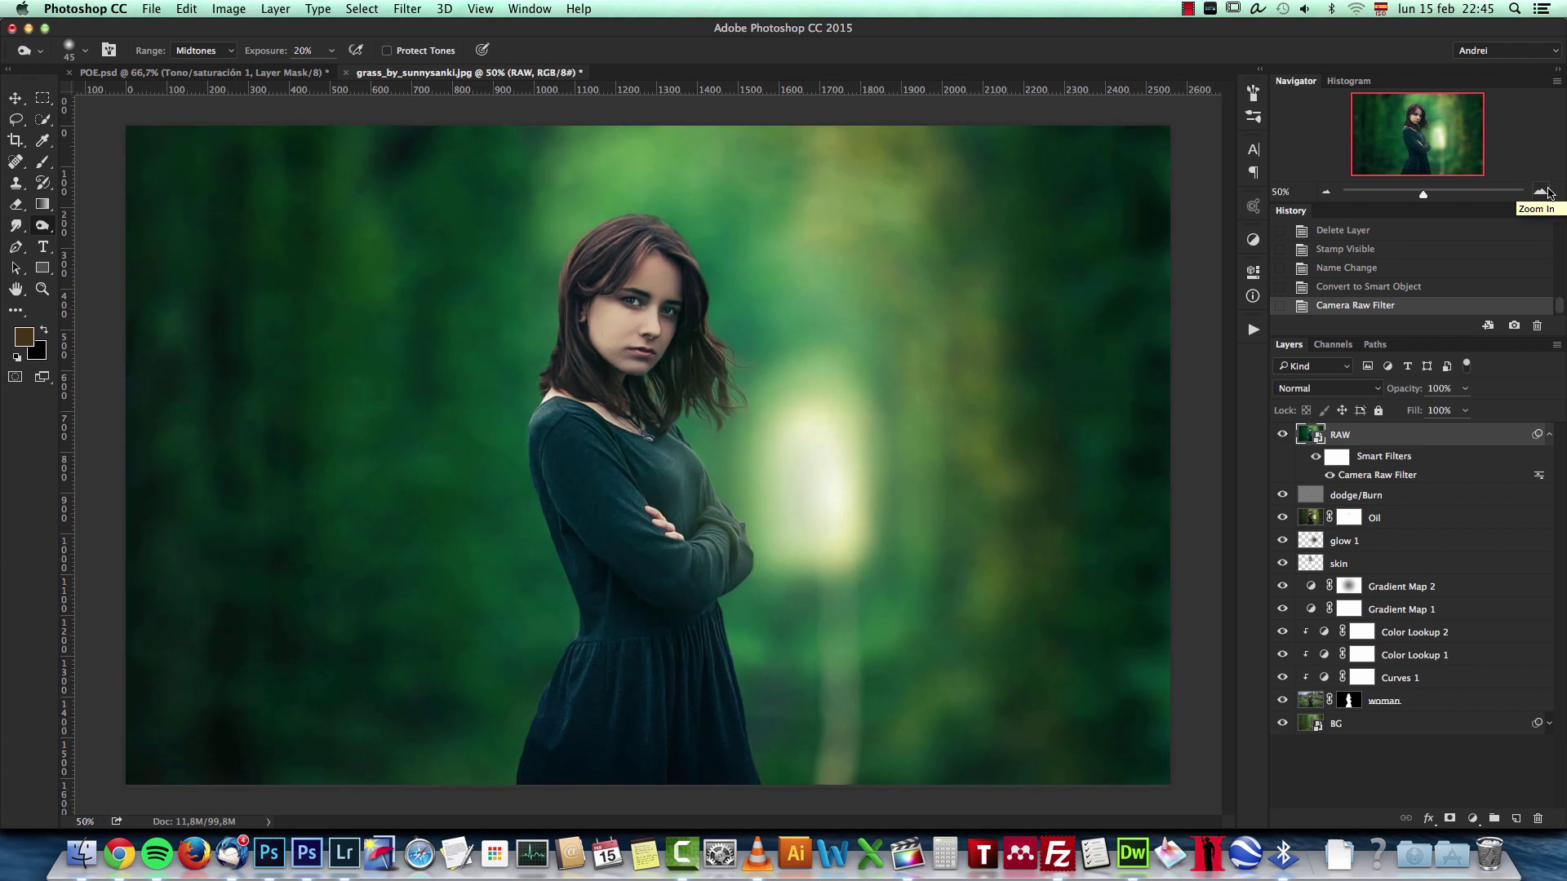
Add a new layer named "glow 2" above the RAW layer and set its blend mode to Screen
left_click(1474, 818)
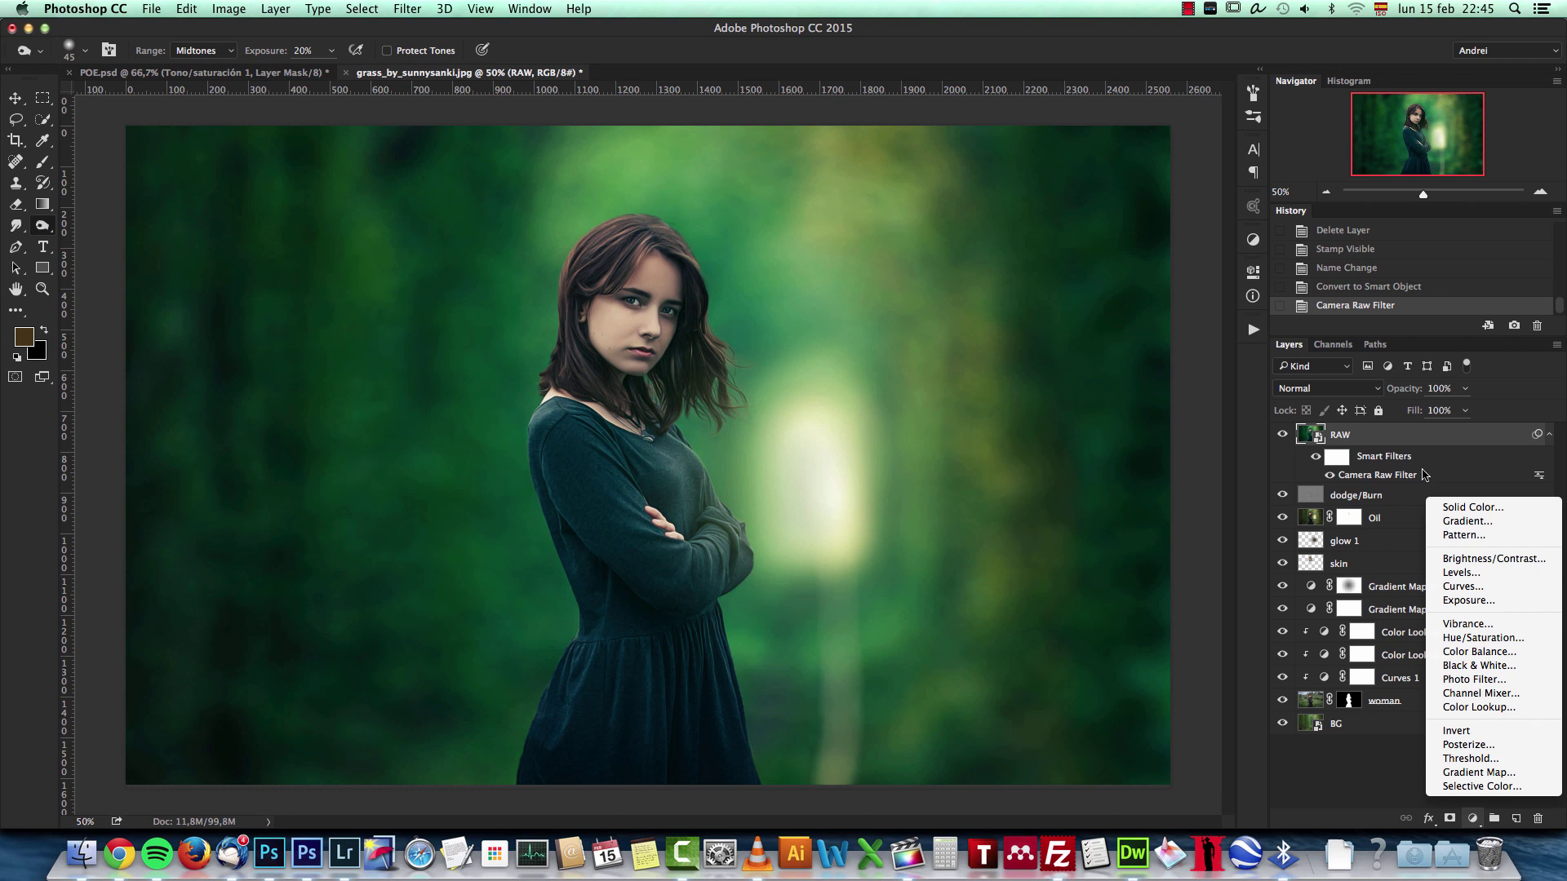
left_click(1420, 461)
left_click(1516, 818)
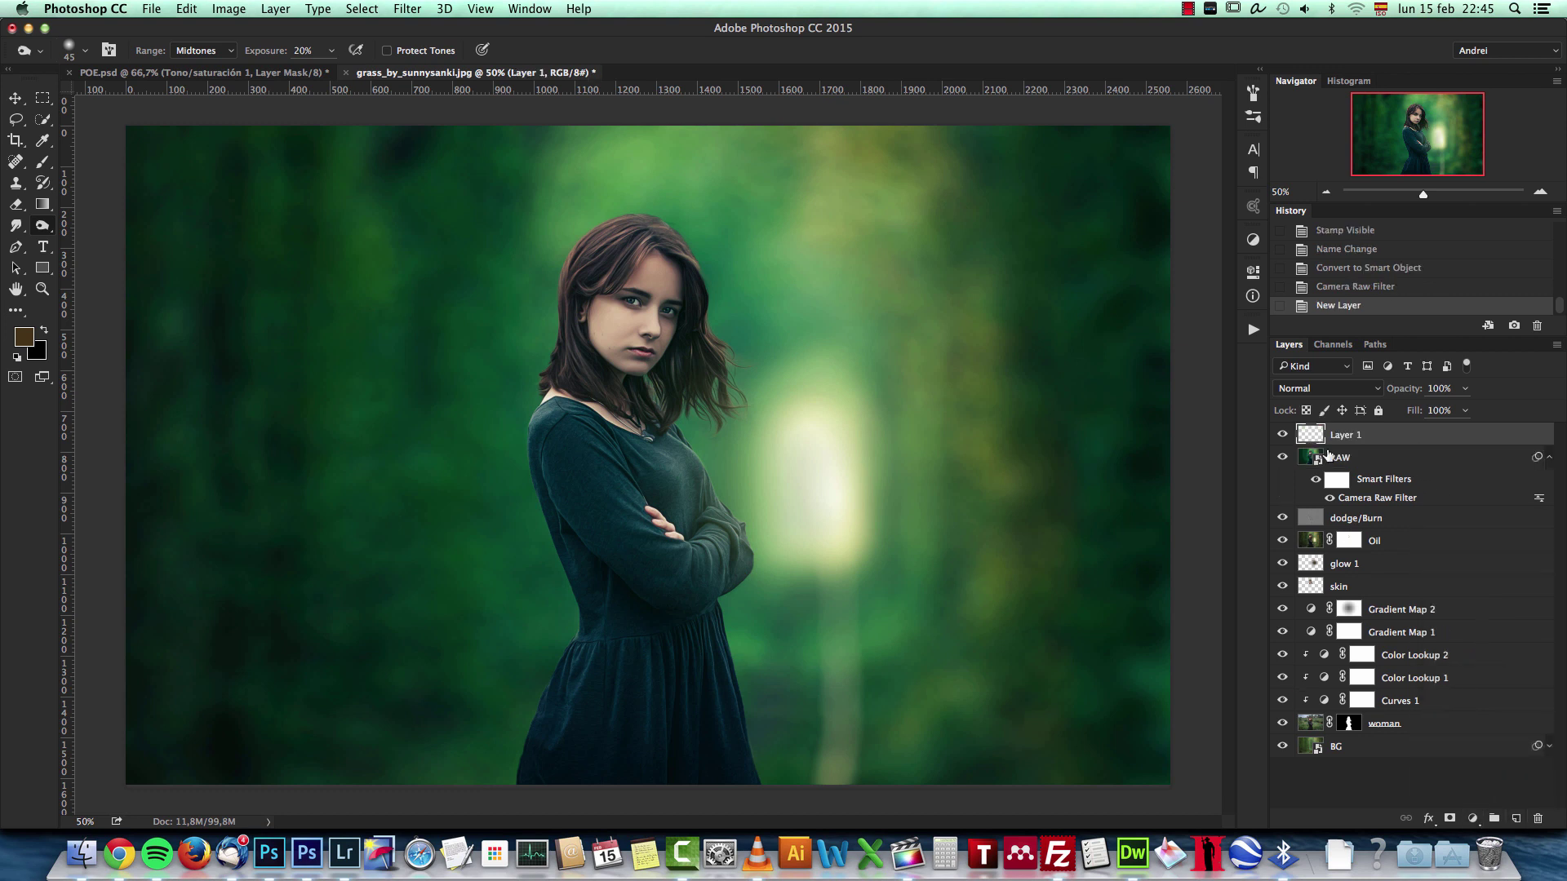
double_click(1342, 434)
type("glow 2")
key("Return")
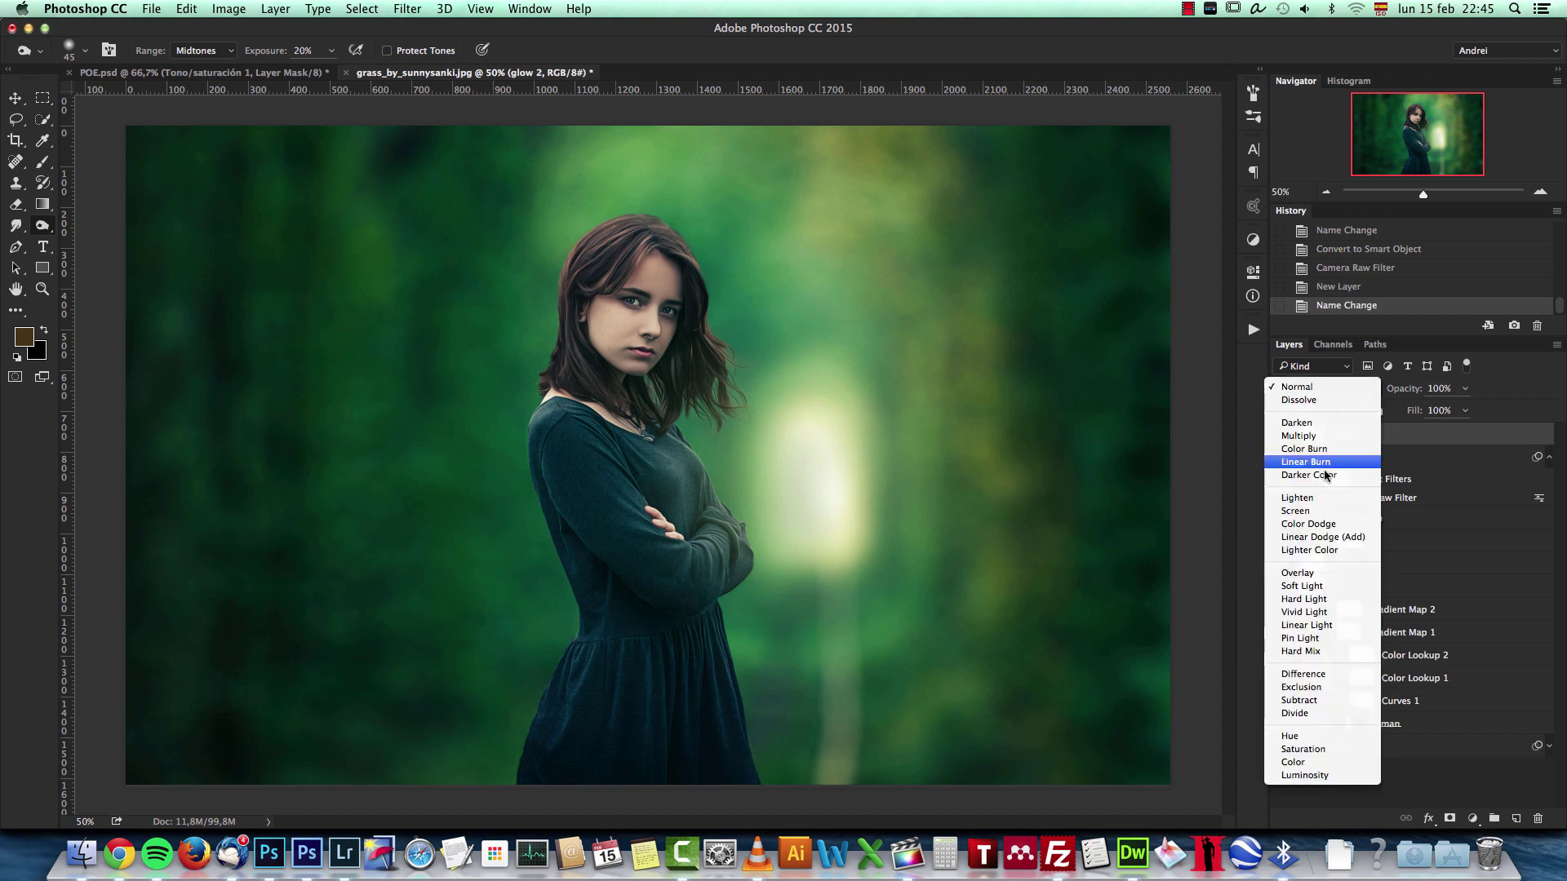
left_click(1297, 511)
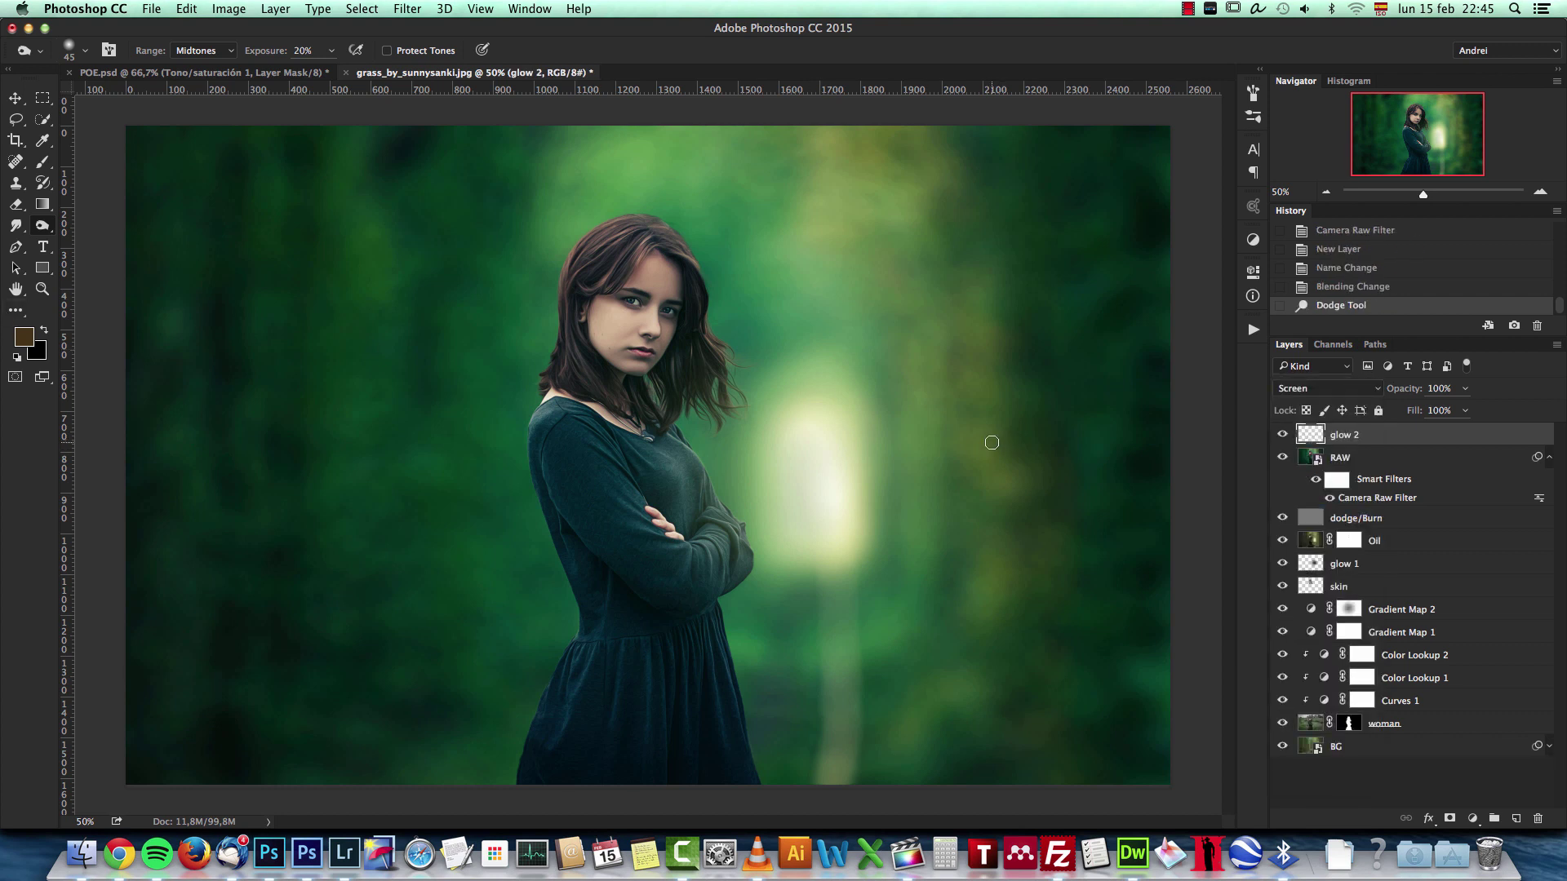
key("super+z")
key("super+z")
Choose the Brush tool and set the foreground colour to dark brown #4a391f
key("b")
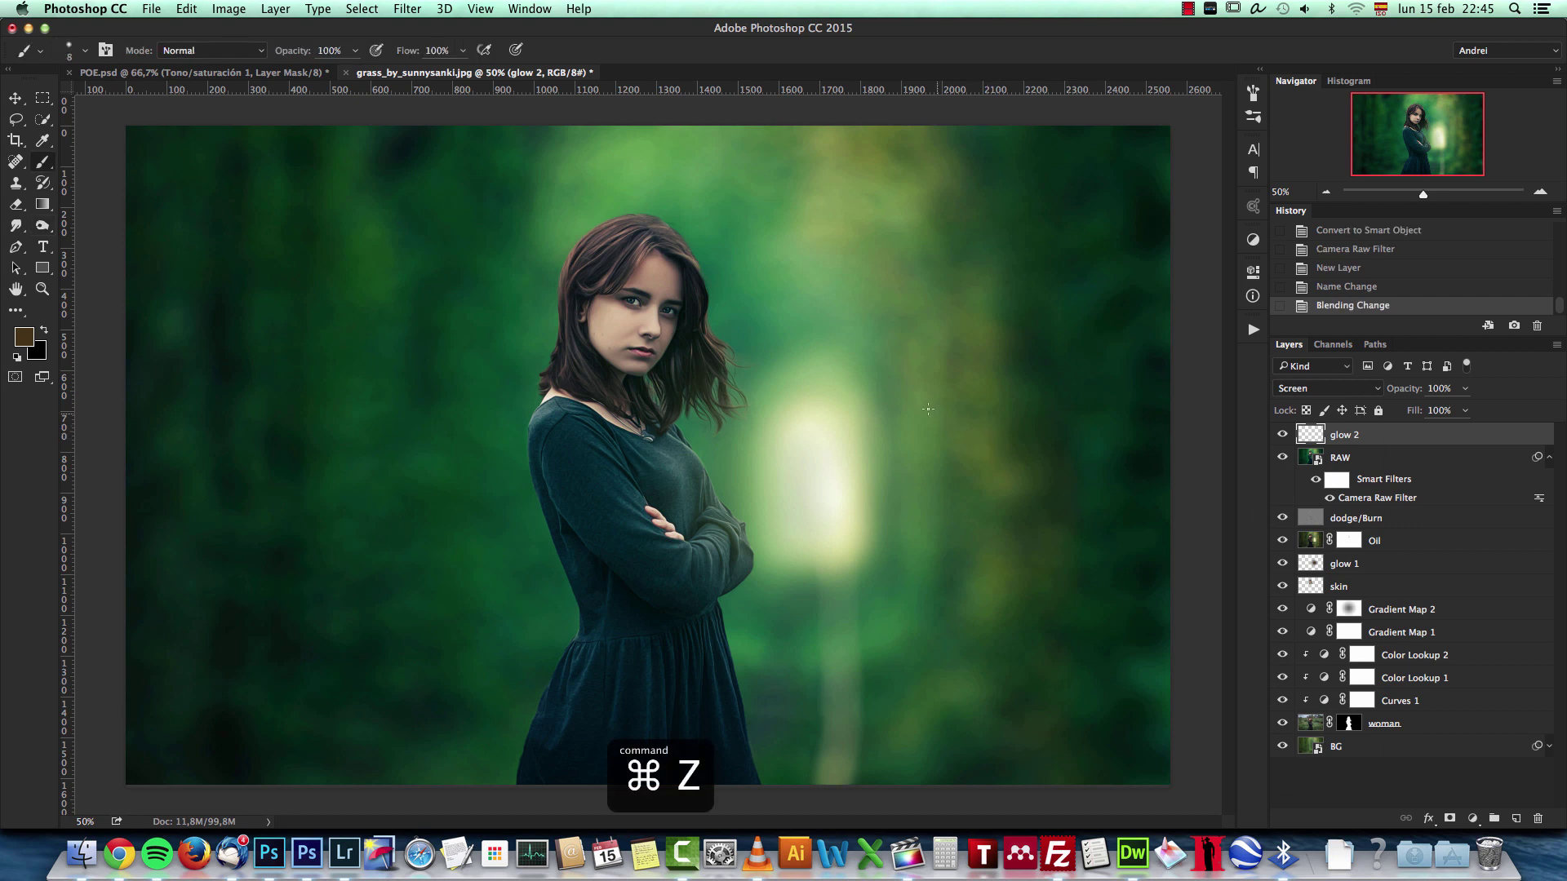
left_click(977, 397, "alt")
key("bracketright")
key("bracketright")
key("bracketright")
key("bracketright")
key("bracketright")
key("bracketright")
key("bracketright")
key("bracketright")
key("bracketright")
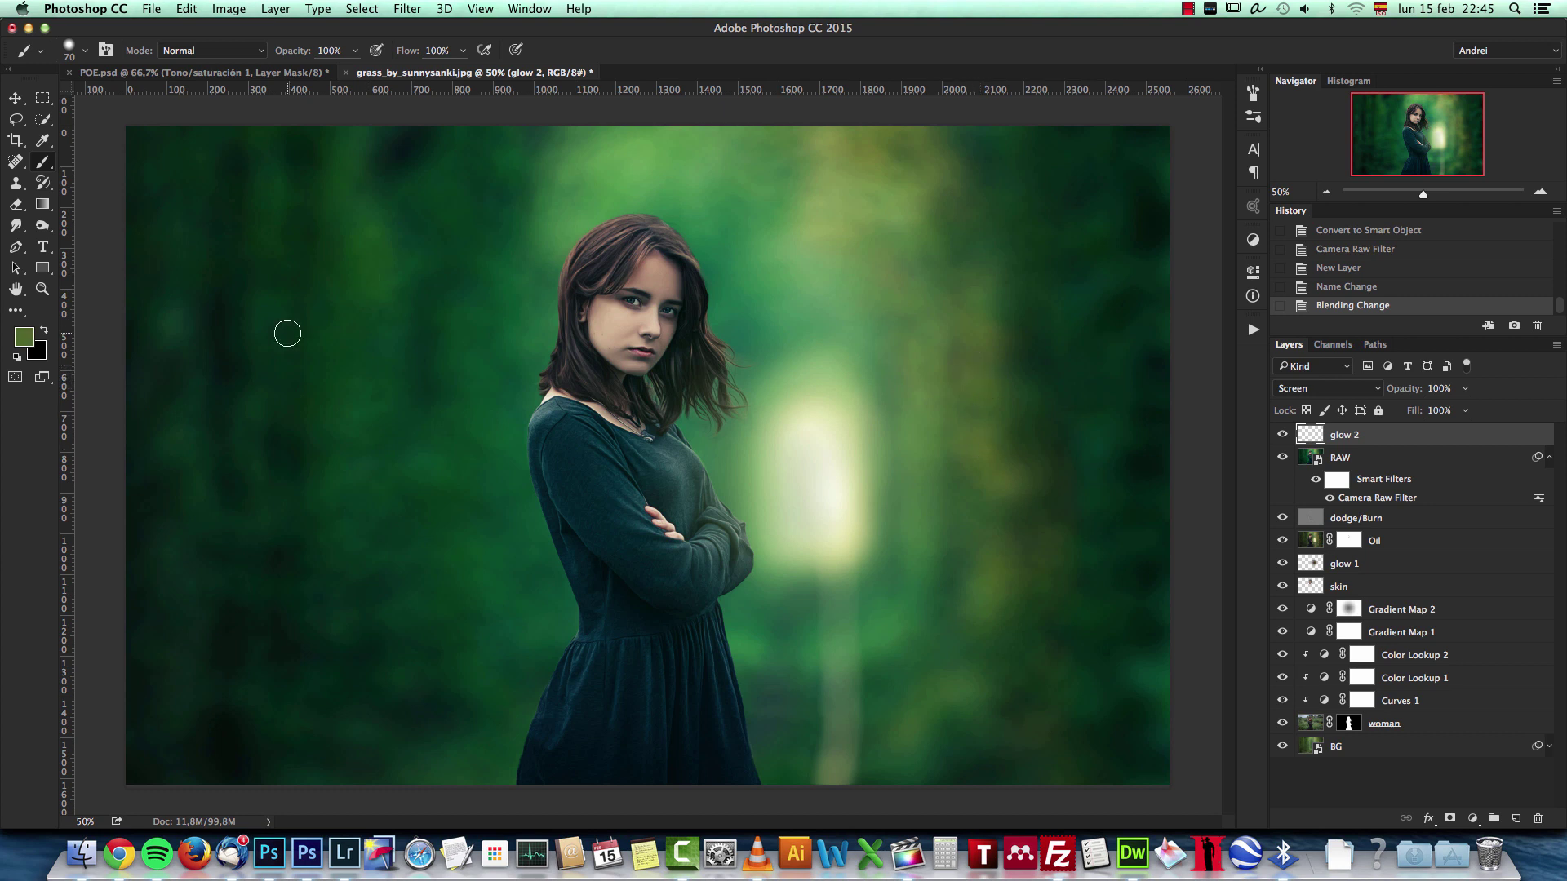
left_click(25, 338)
left_click_drag(1069, 363, 1079, 403)
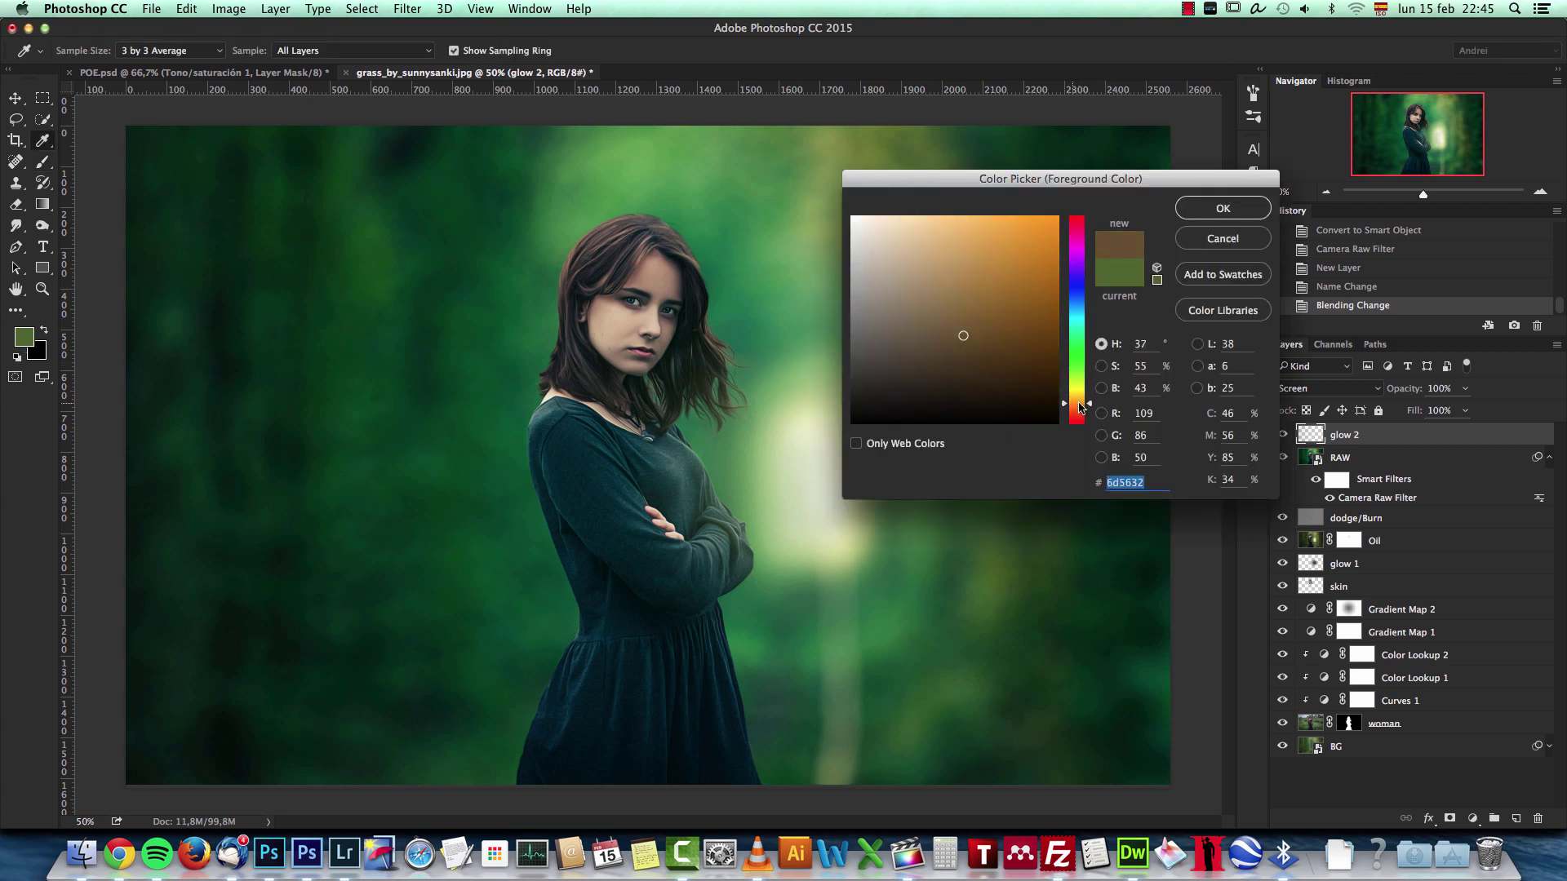
left_click_drag(961, 354, 972, 363)
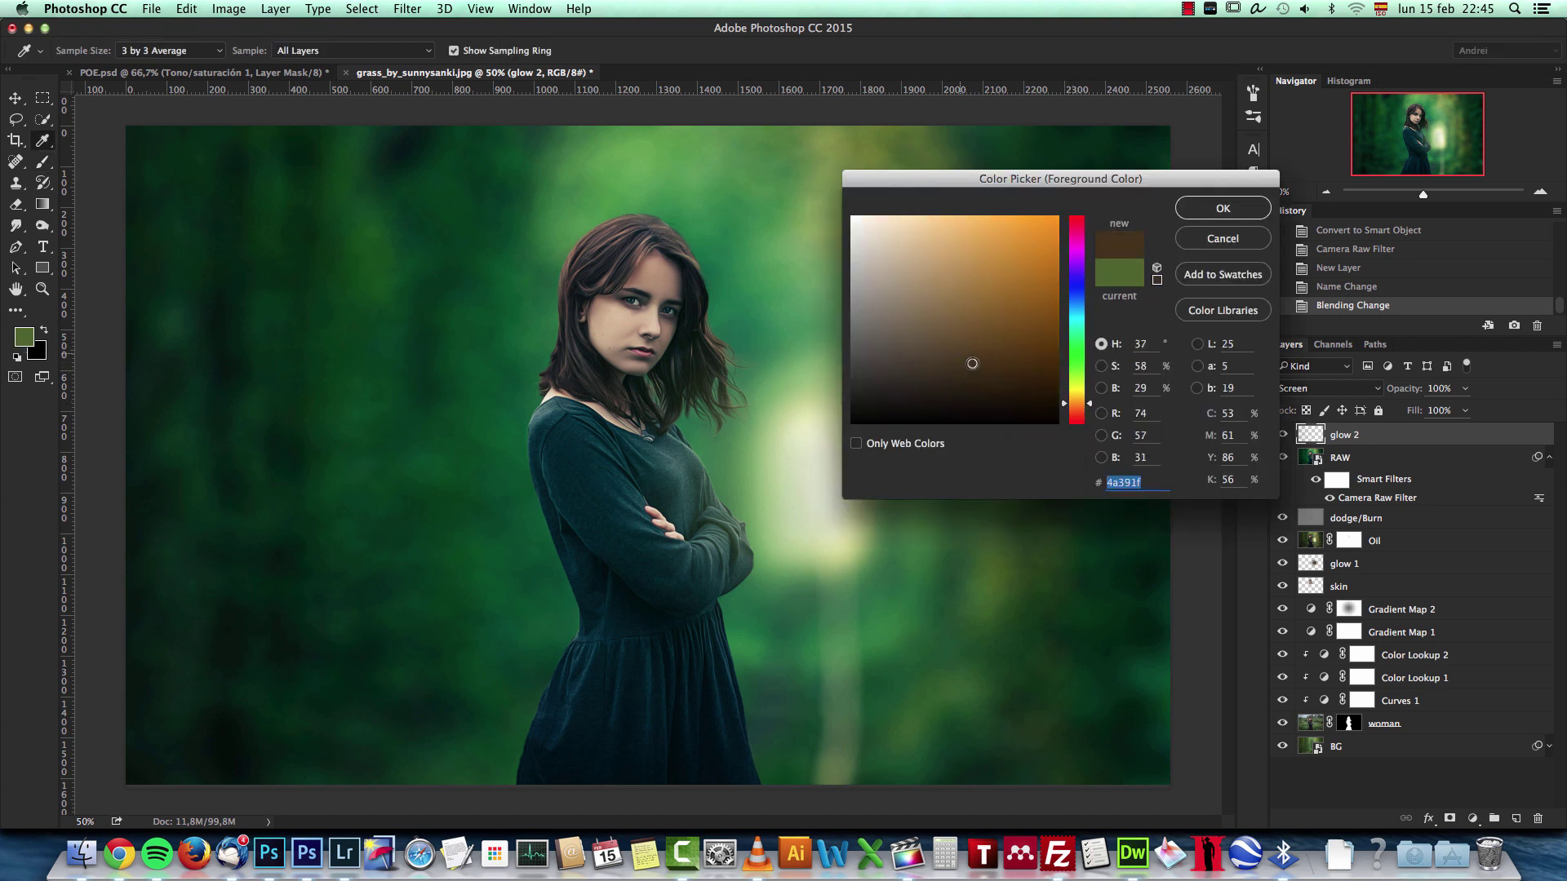
left_click(1214, 210)
Enlarge the brush to 1000 px so it covers the bright light beside the woman
key("bracketright")
key("bracketright")
key("bracketright")
key("bracketright")
key("bracketright")
key("bracketright")
key("bracketright")
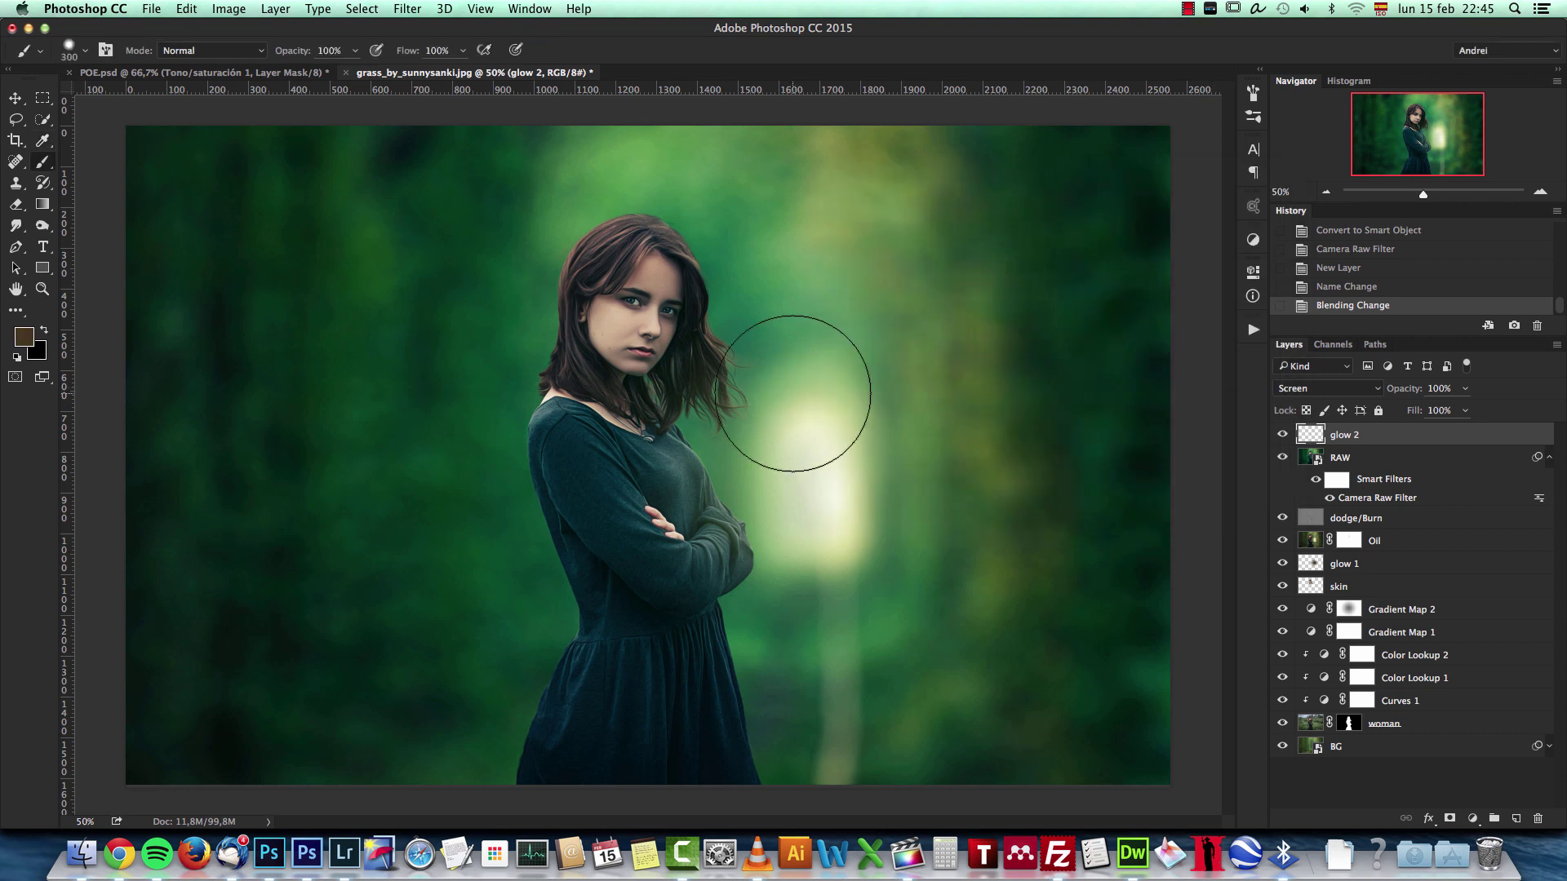
key("bracketright")
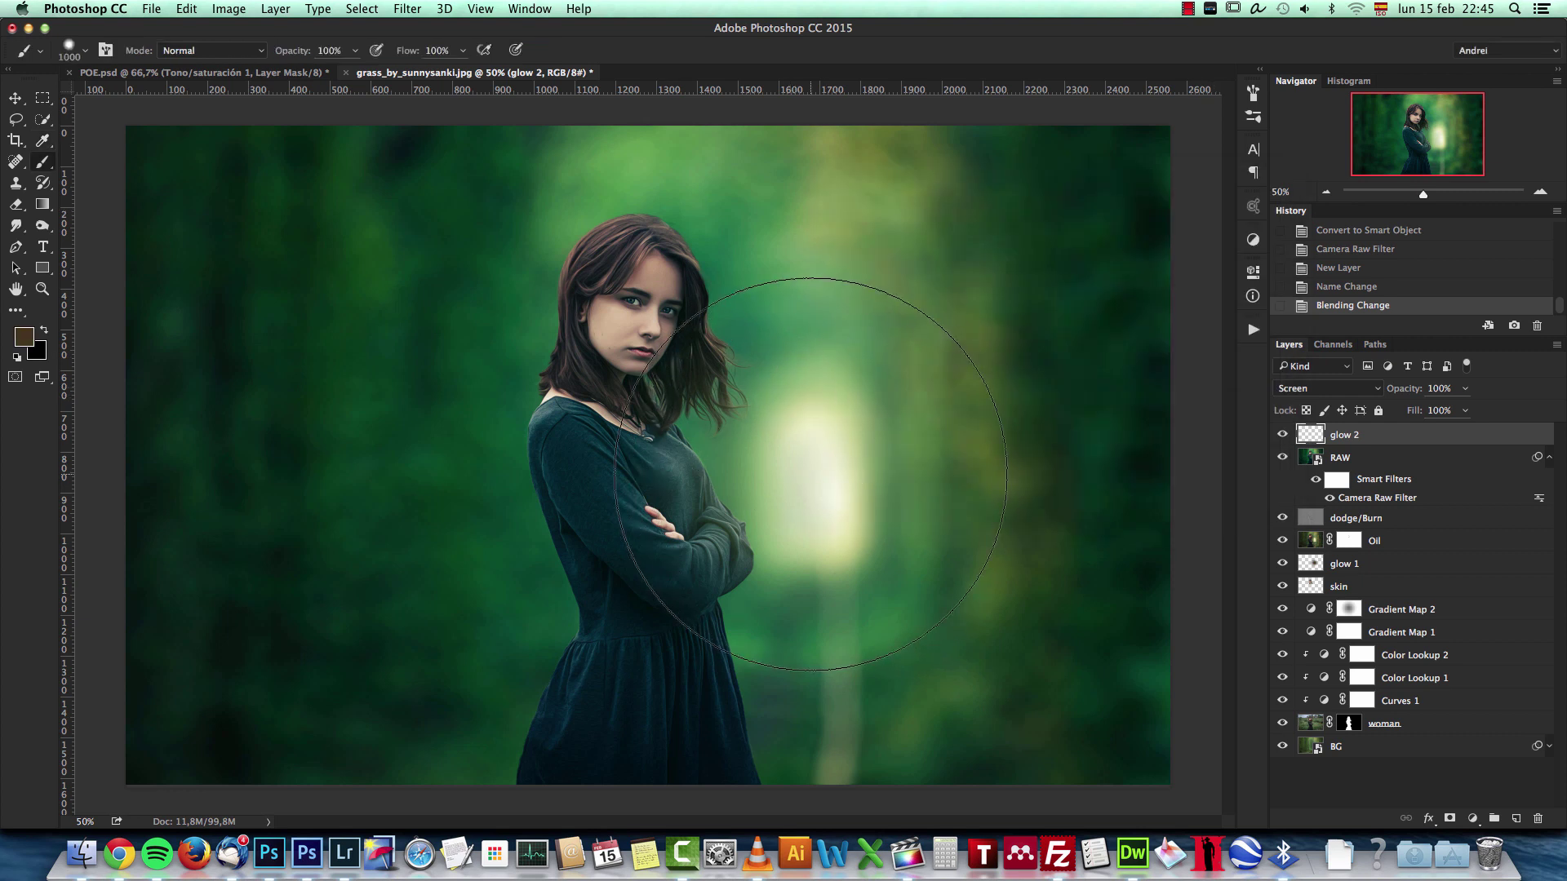
Try glow dabs over the bright light, first with the brown and again with a darker brown, undoing each one
left_click(808, 473)
key("super+z")
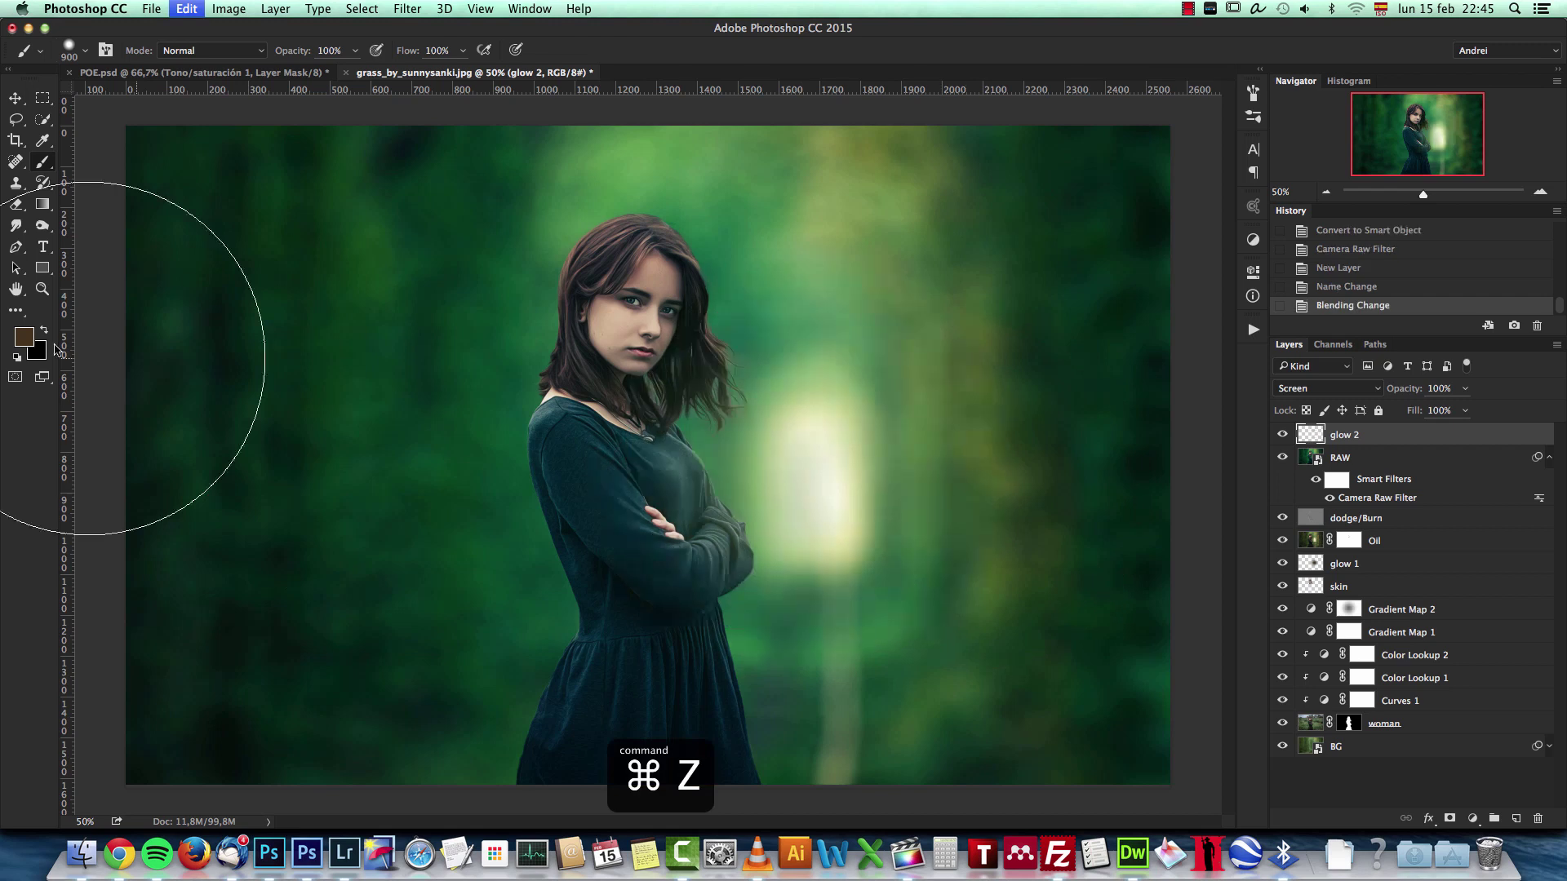
left_click(33, 338)
left_click(979, 383)
left_click(1222, 208)
key("]")
left_click(787, 456)
key("super+z")
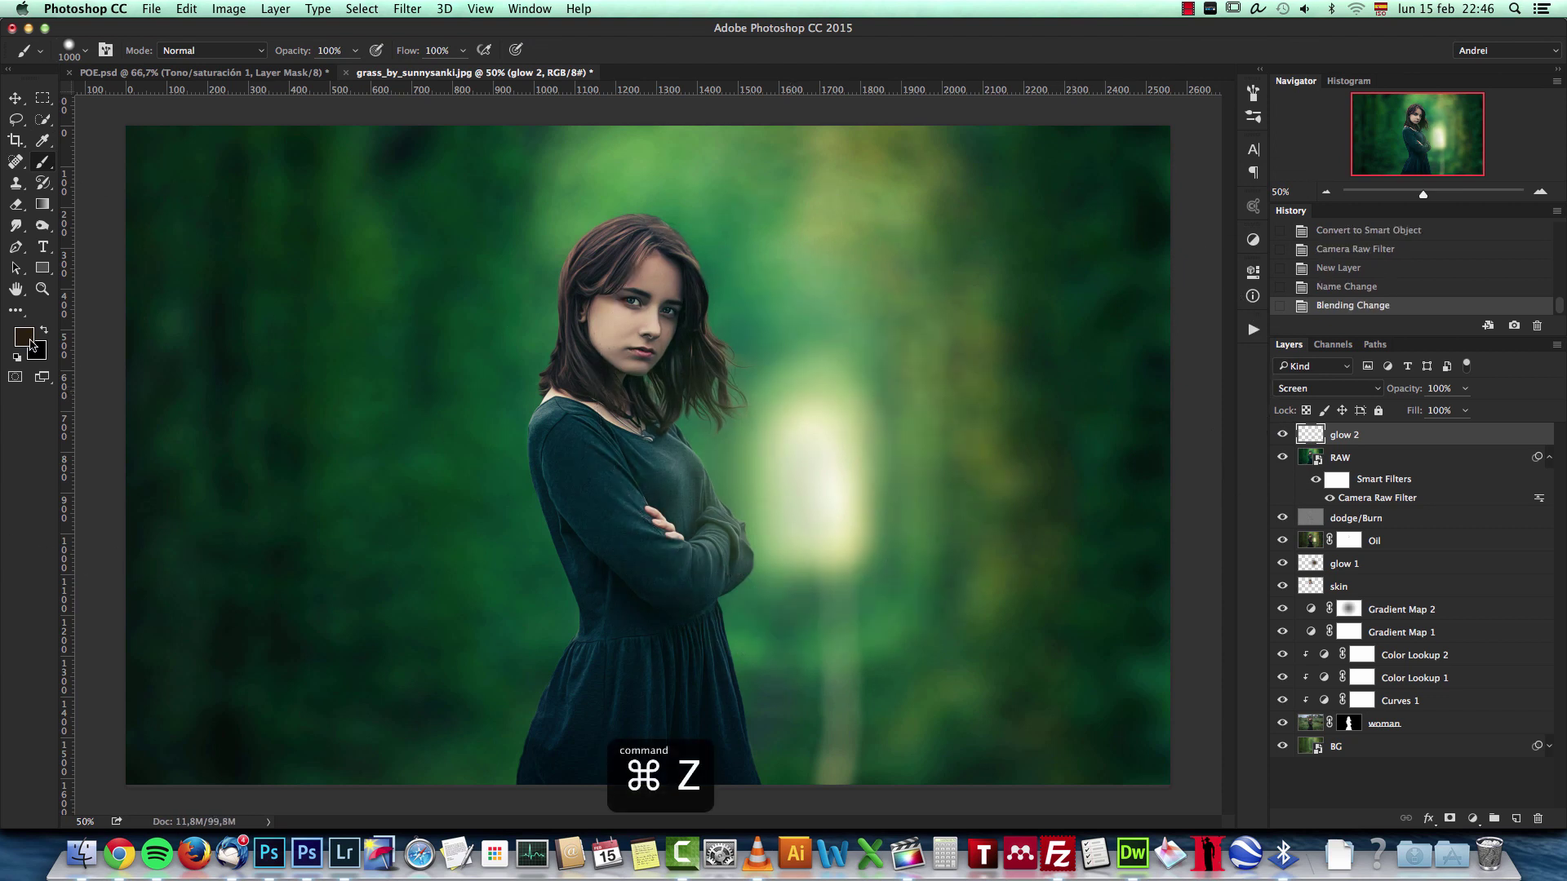
Darken the brush colour to a very dark brown and test a glow dab over the bright light, undoing it after comparing
left_click(37, 346)
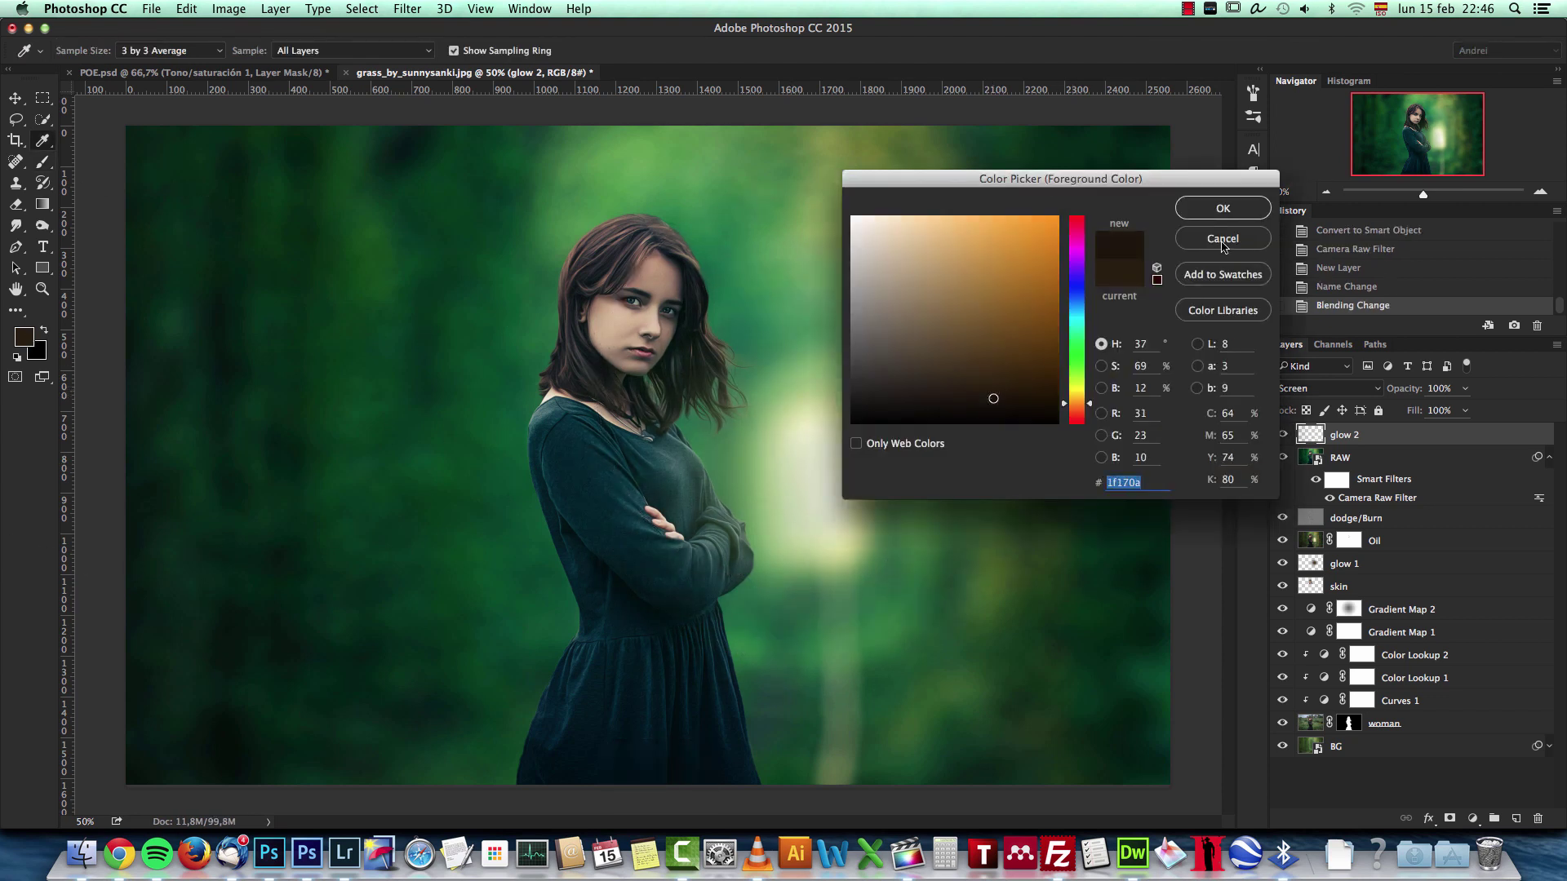
left_click(1222, 247)
left_click(800, 425)
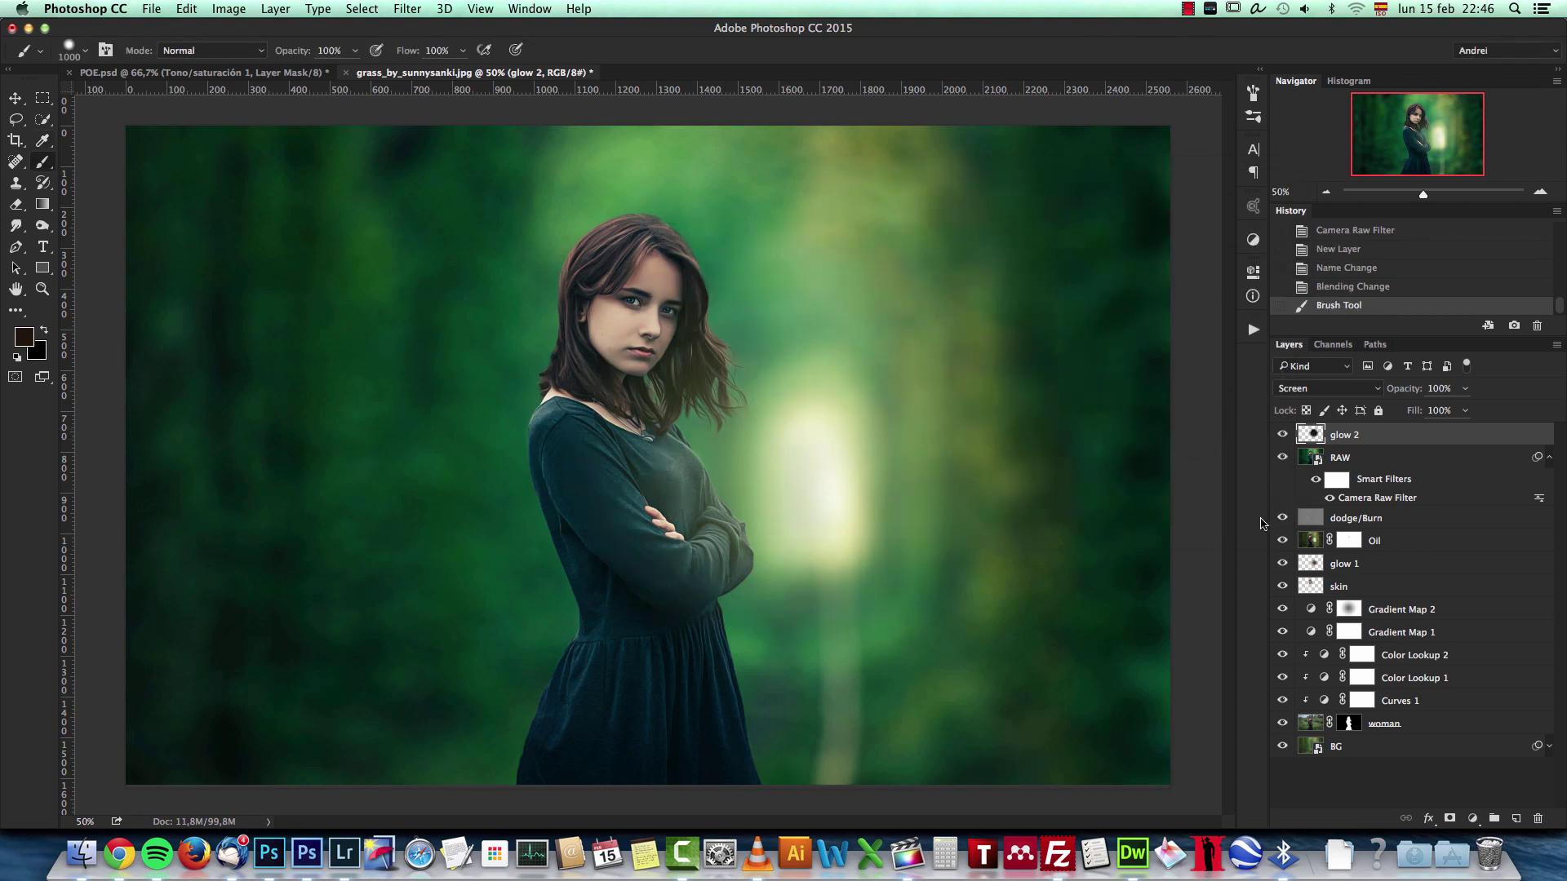
left_click(1283, 434)
left_click(1282, 434)
right_click(841, 392)
key("Escape")
key("super+z")
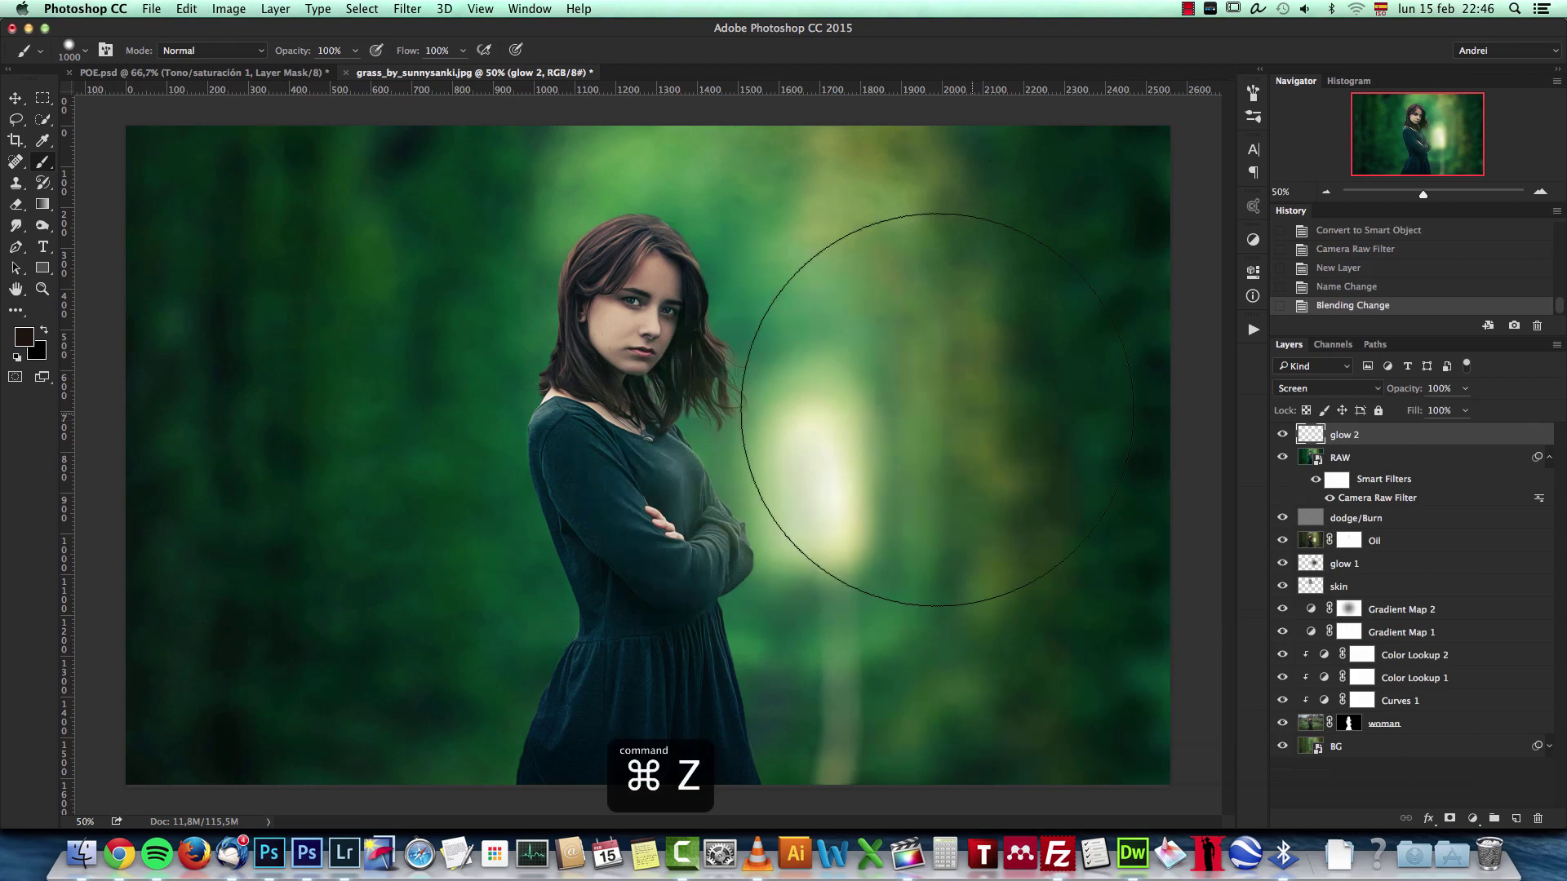
Paint a soft glow dab over the bright light on the glow 2 layer and compare the image without it
right_click(990, 421)
key("Escape")
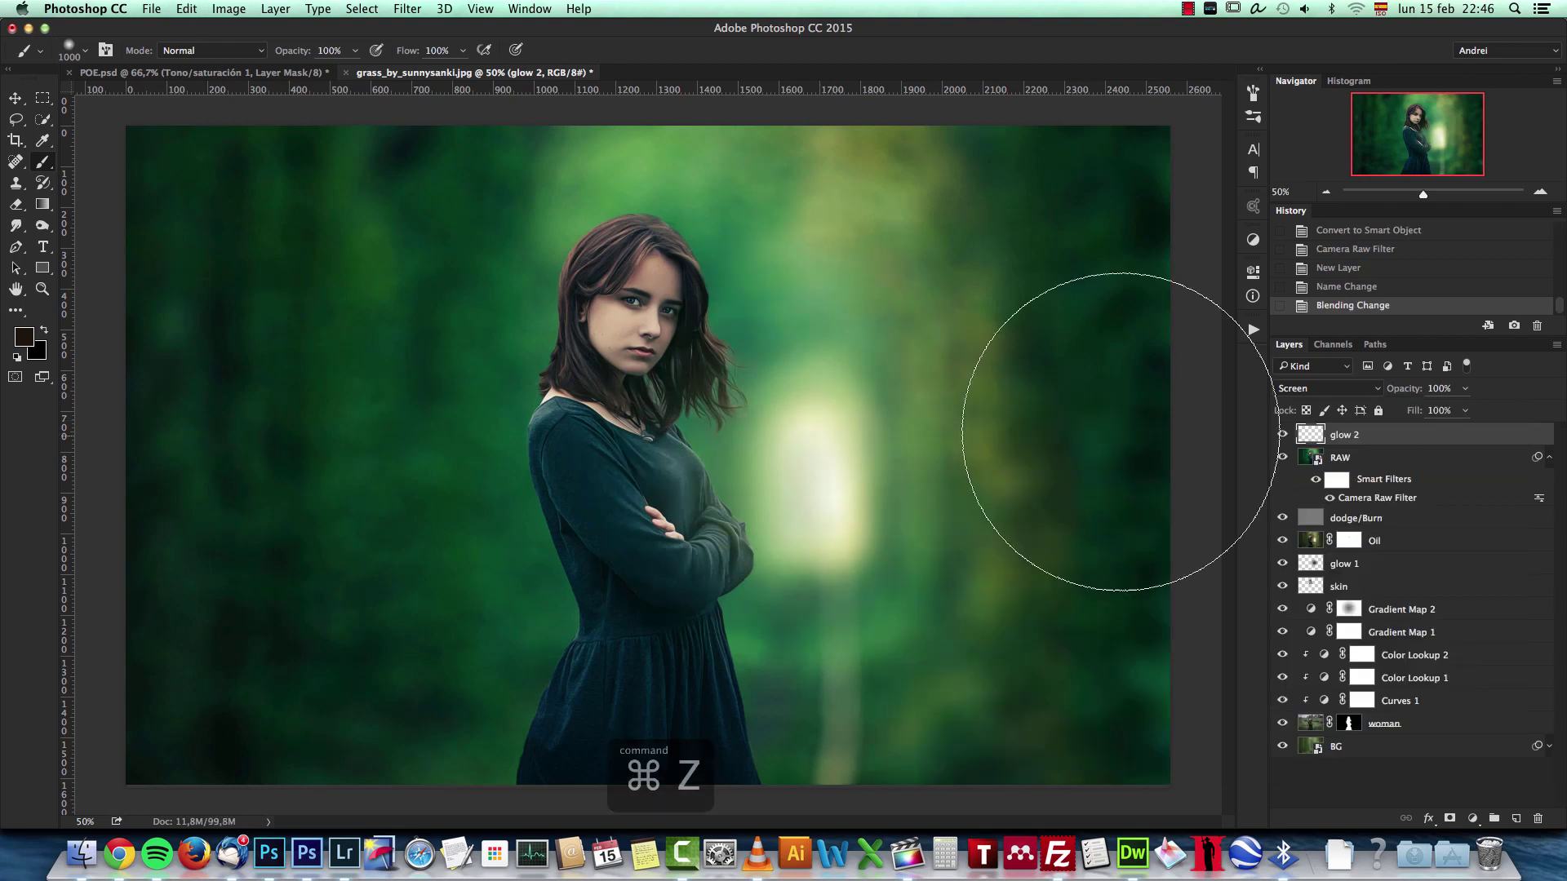
left_click(820, 433)
key("bracketright")
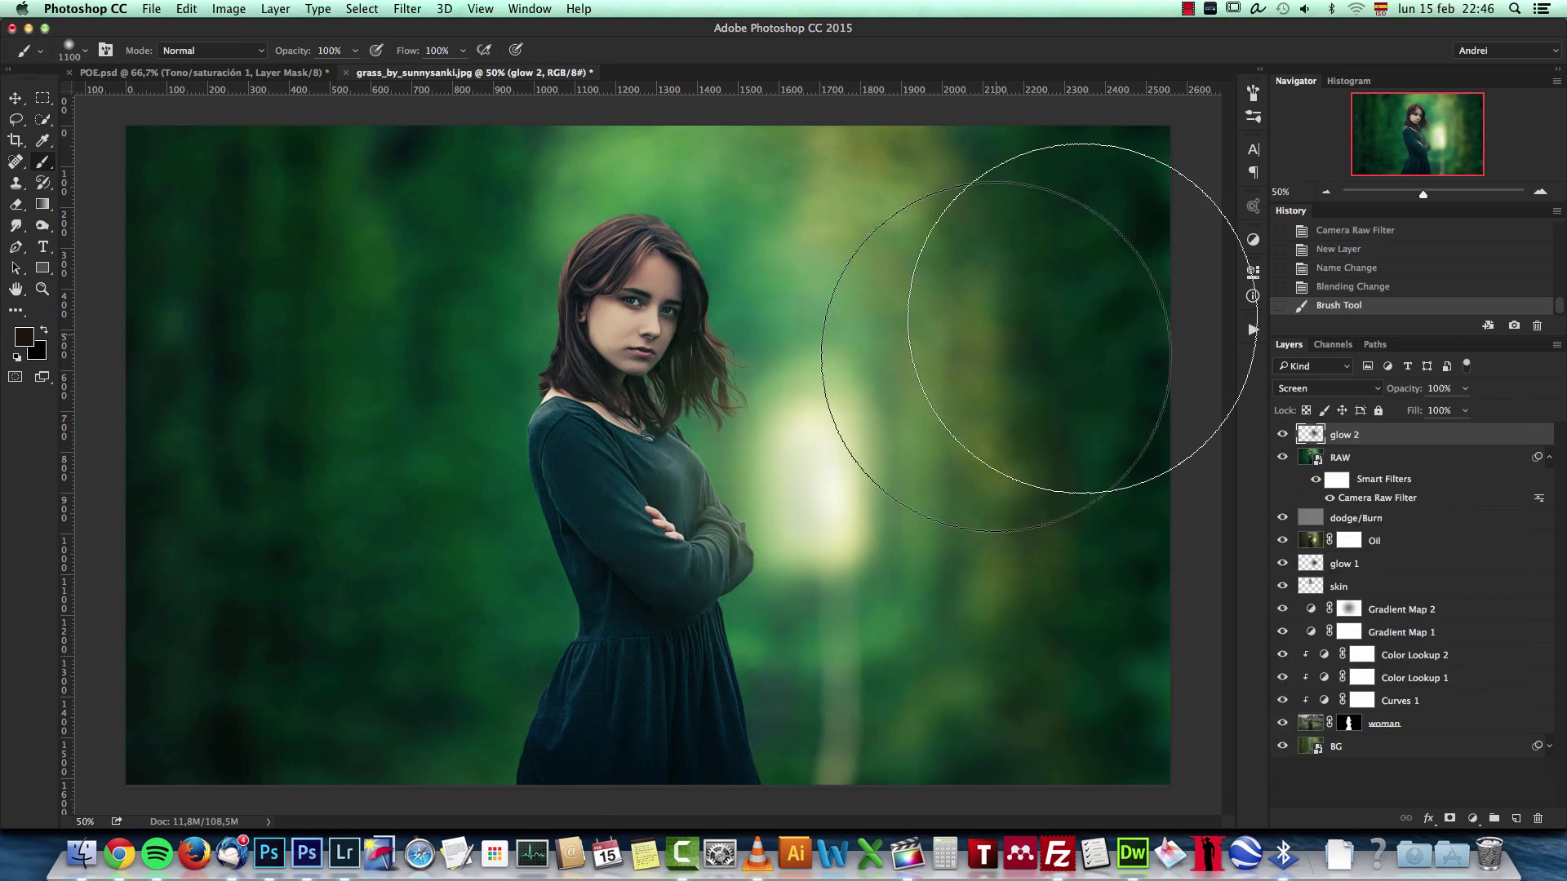
left_click(1287, 435)
left_click(1287, 434)
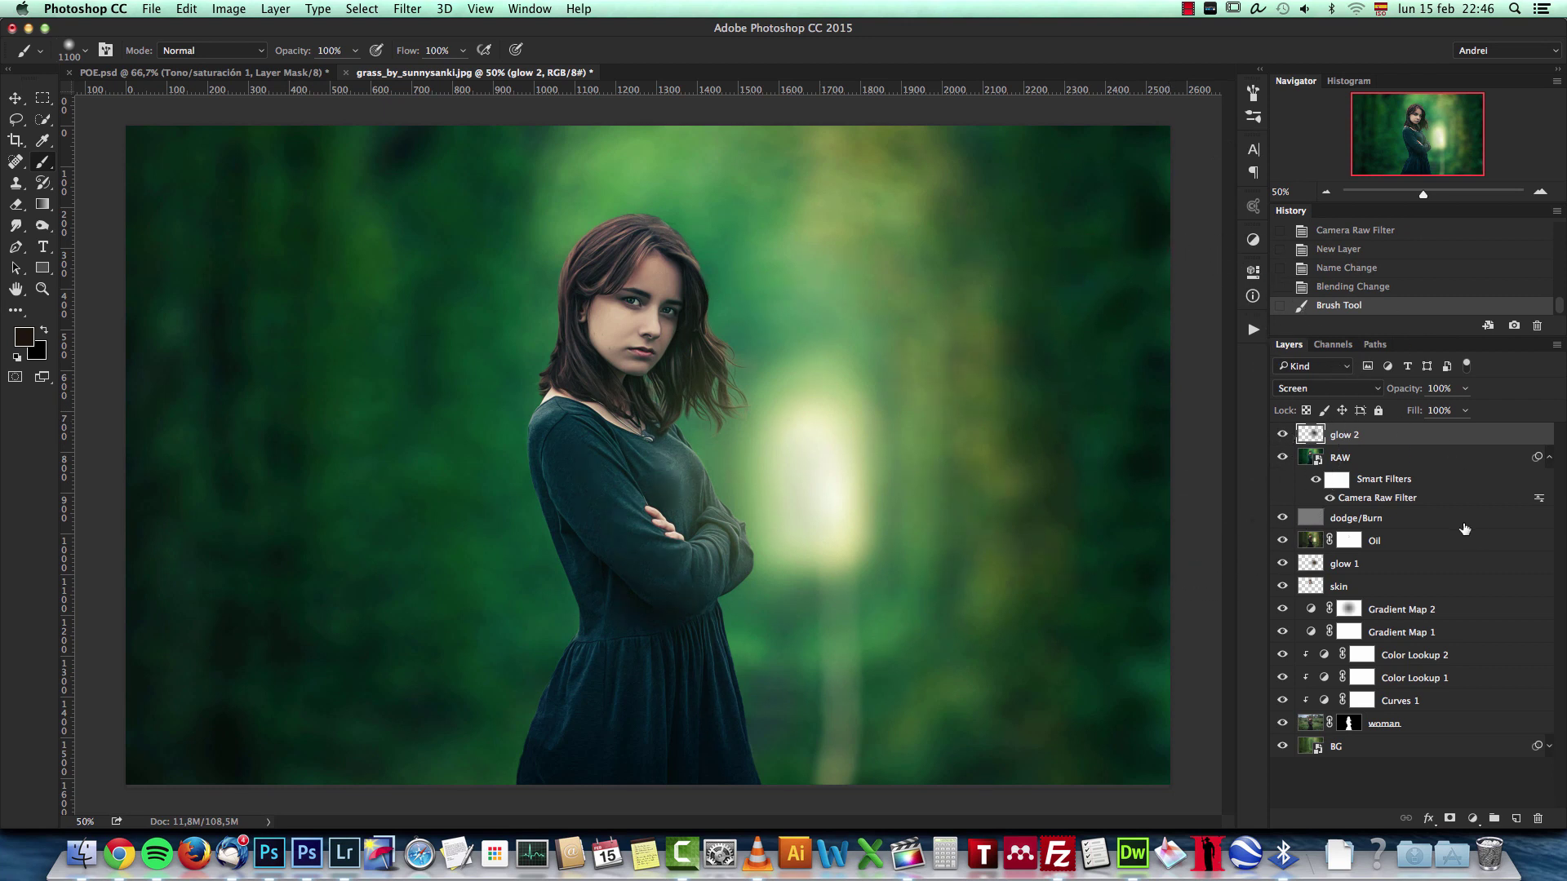
Add a Gradient Map adjustment layer above glow 2 using the Violet, Orange preset
left_click(1473, 817)
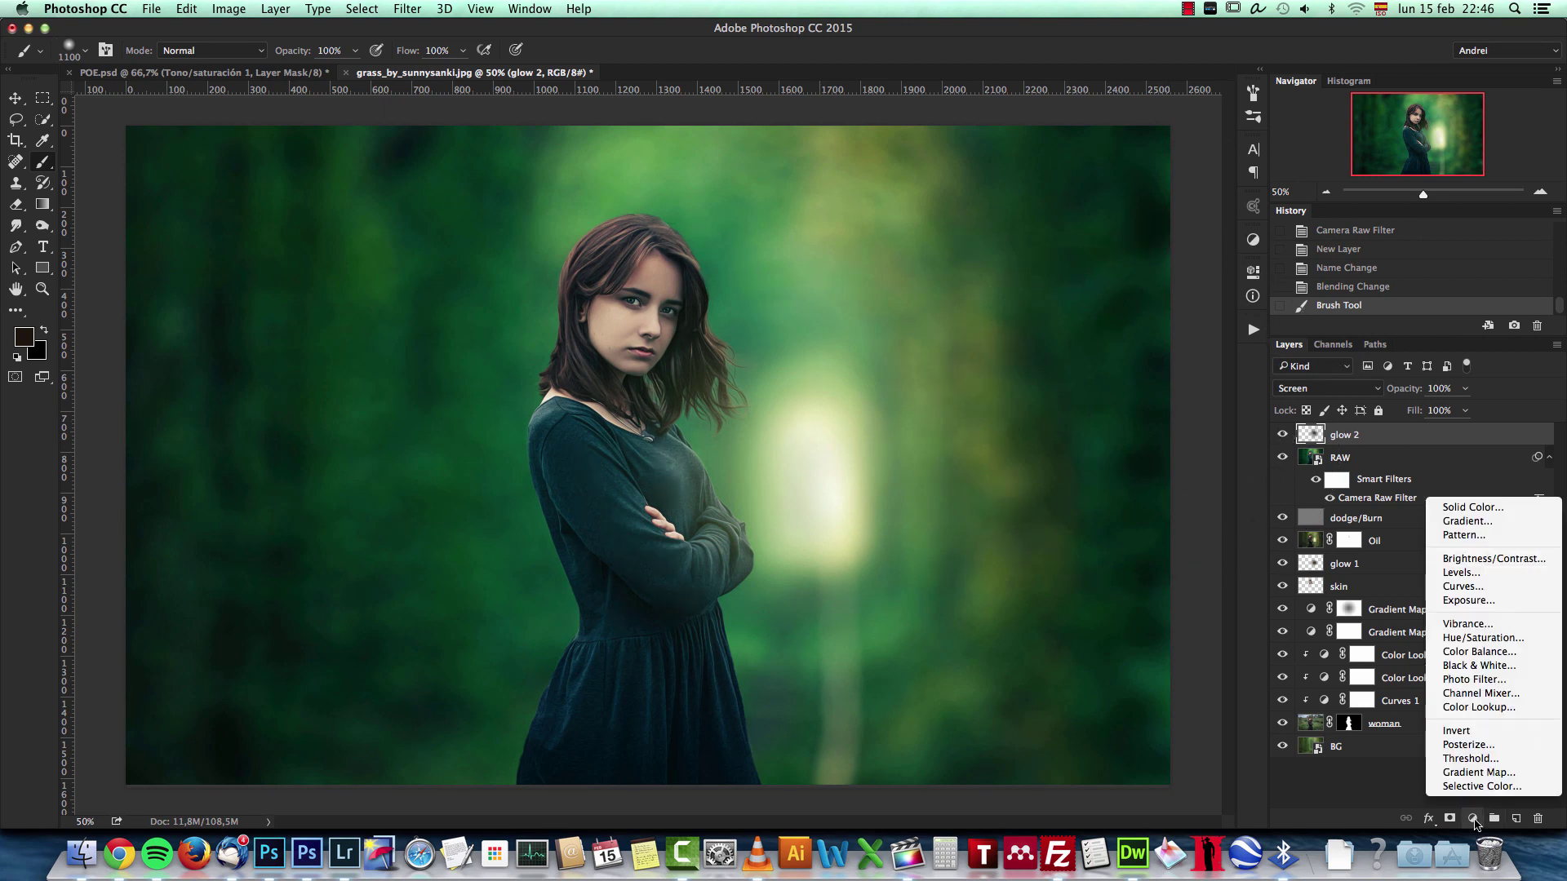
left_click(1497, 772)
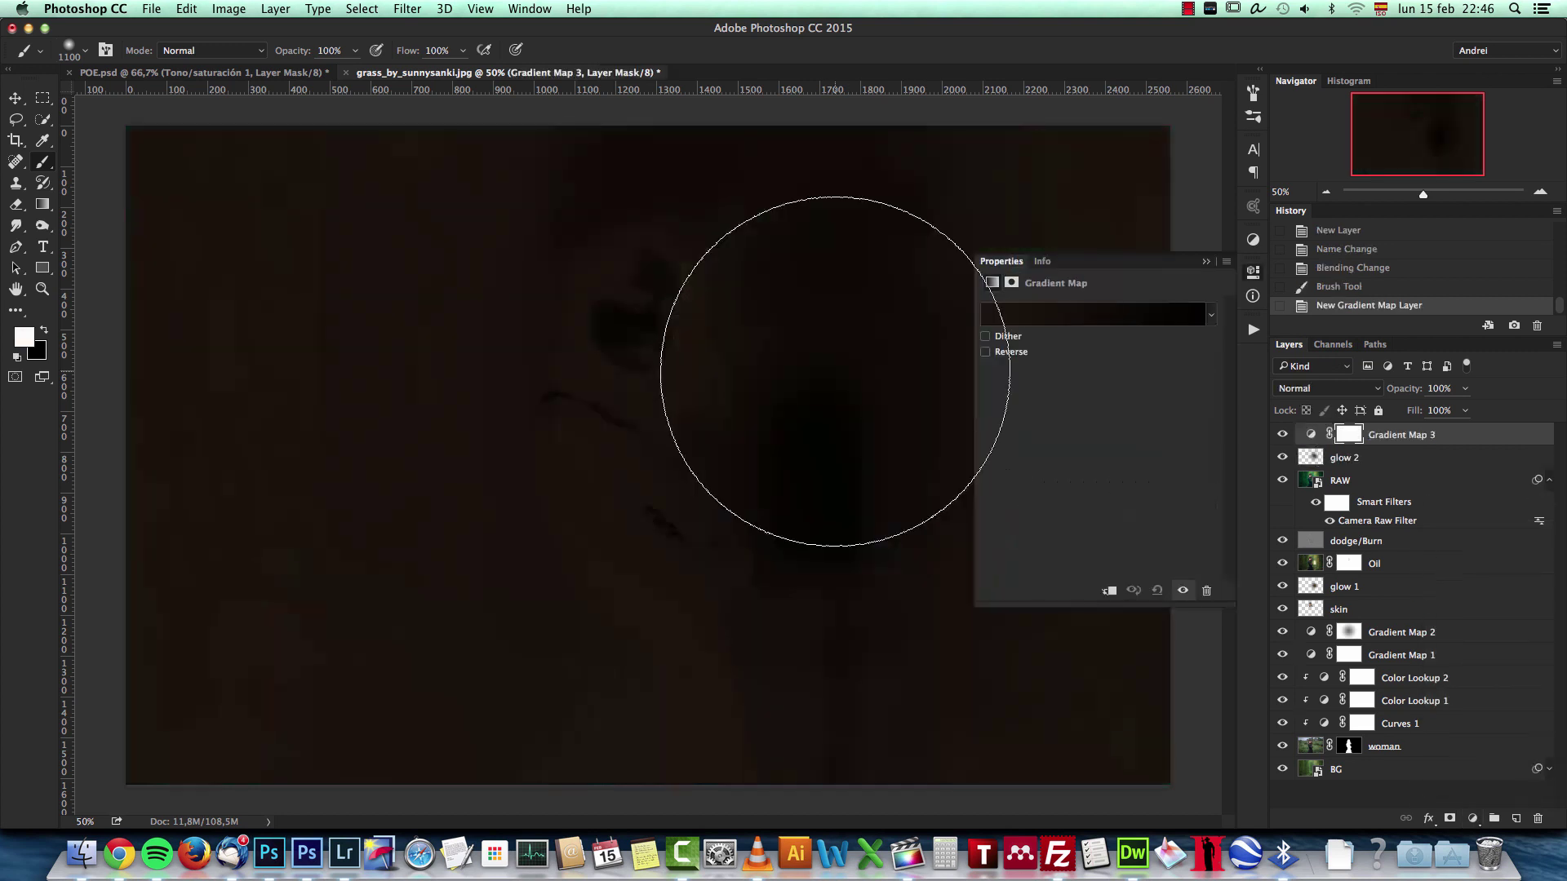
left_click(1066, 316)
left_click(791, 300)
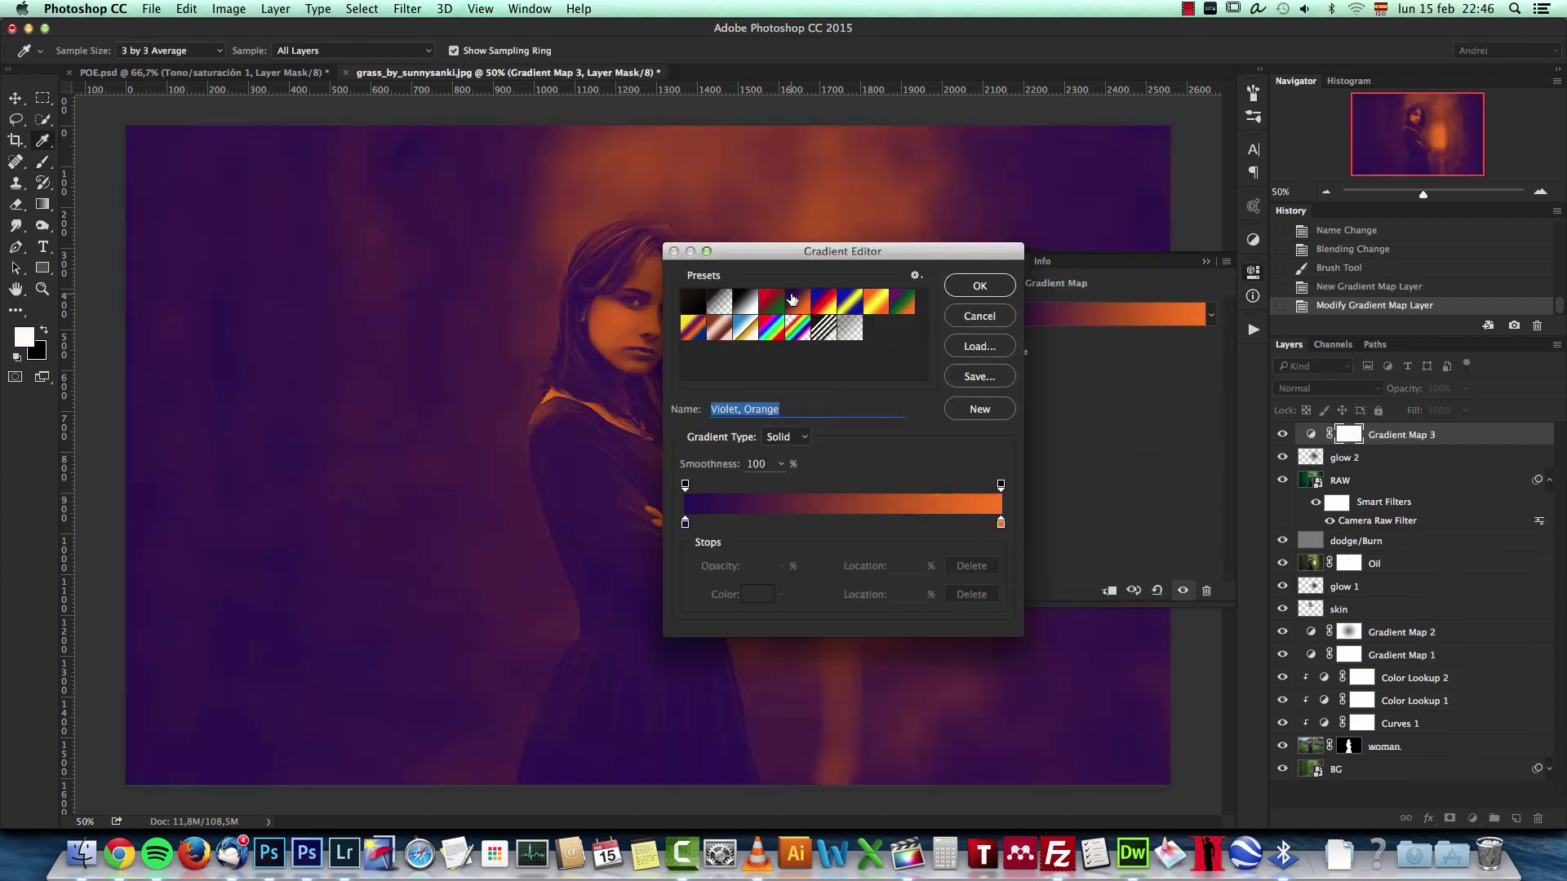
left_click(986, 286)
key("b")
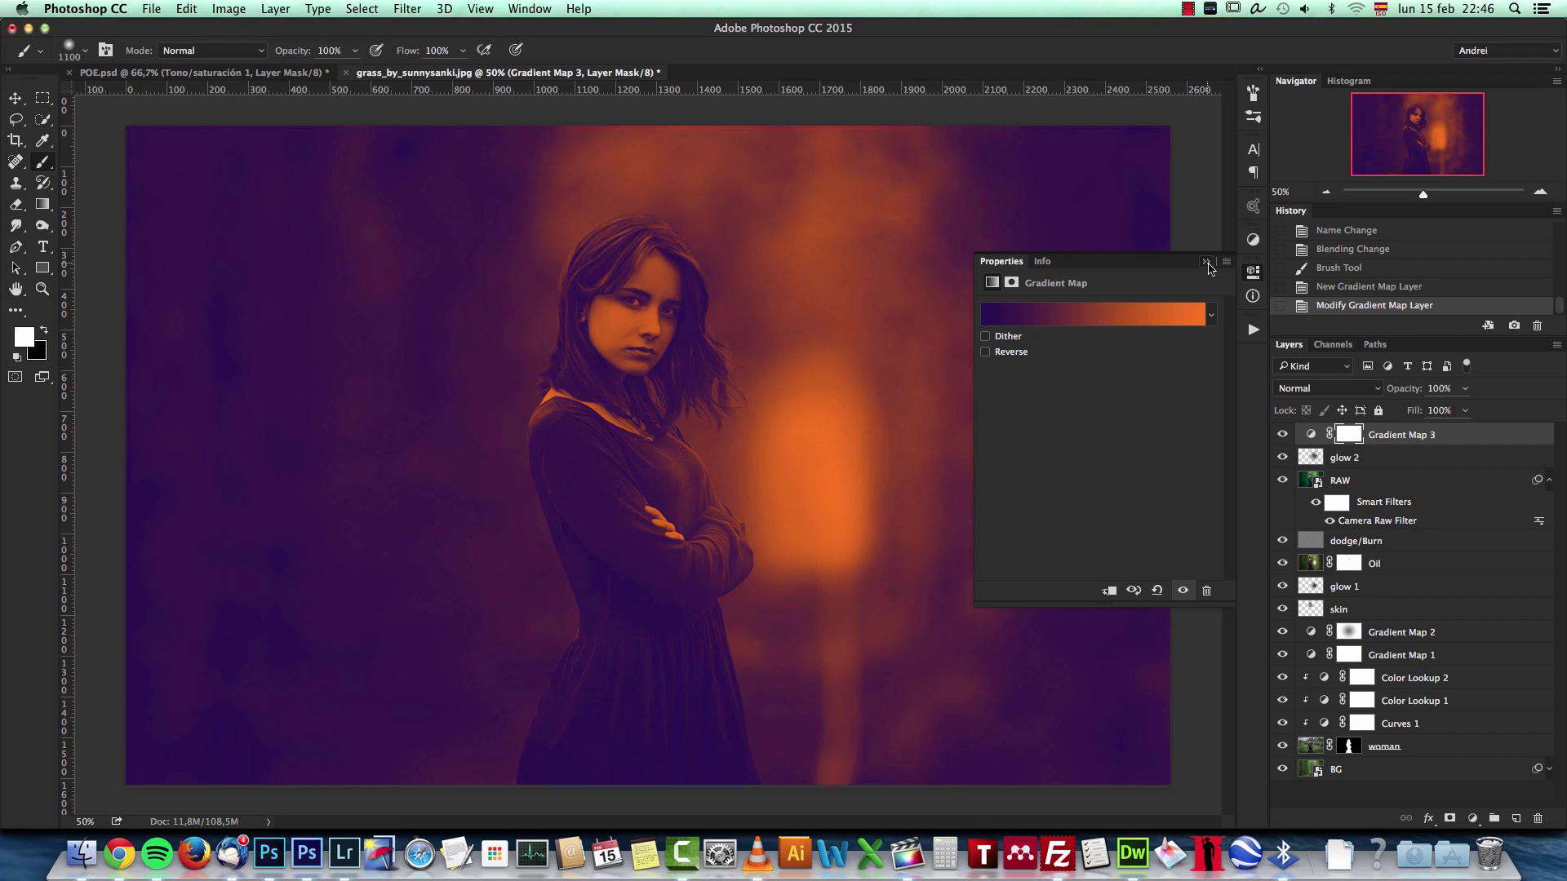
left_click(1206, 261)
Set the new gradient map layer's blend mode to Color and reduce its opacity to 27%
left_click(1343, 390)
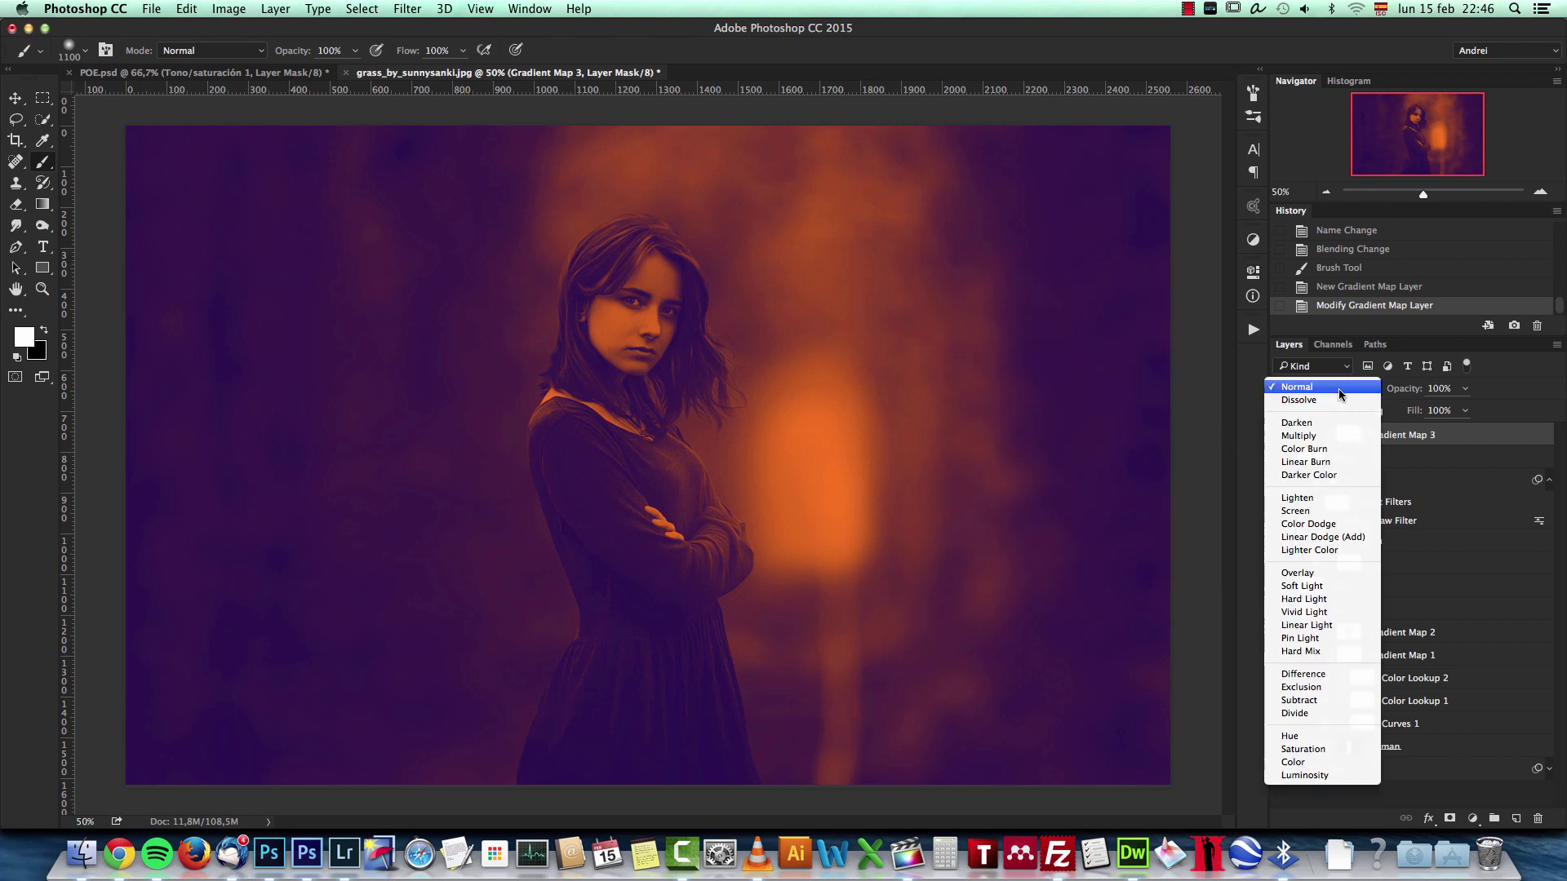
left_click(1297, 762)
left_click(1443, 388)
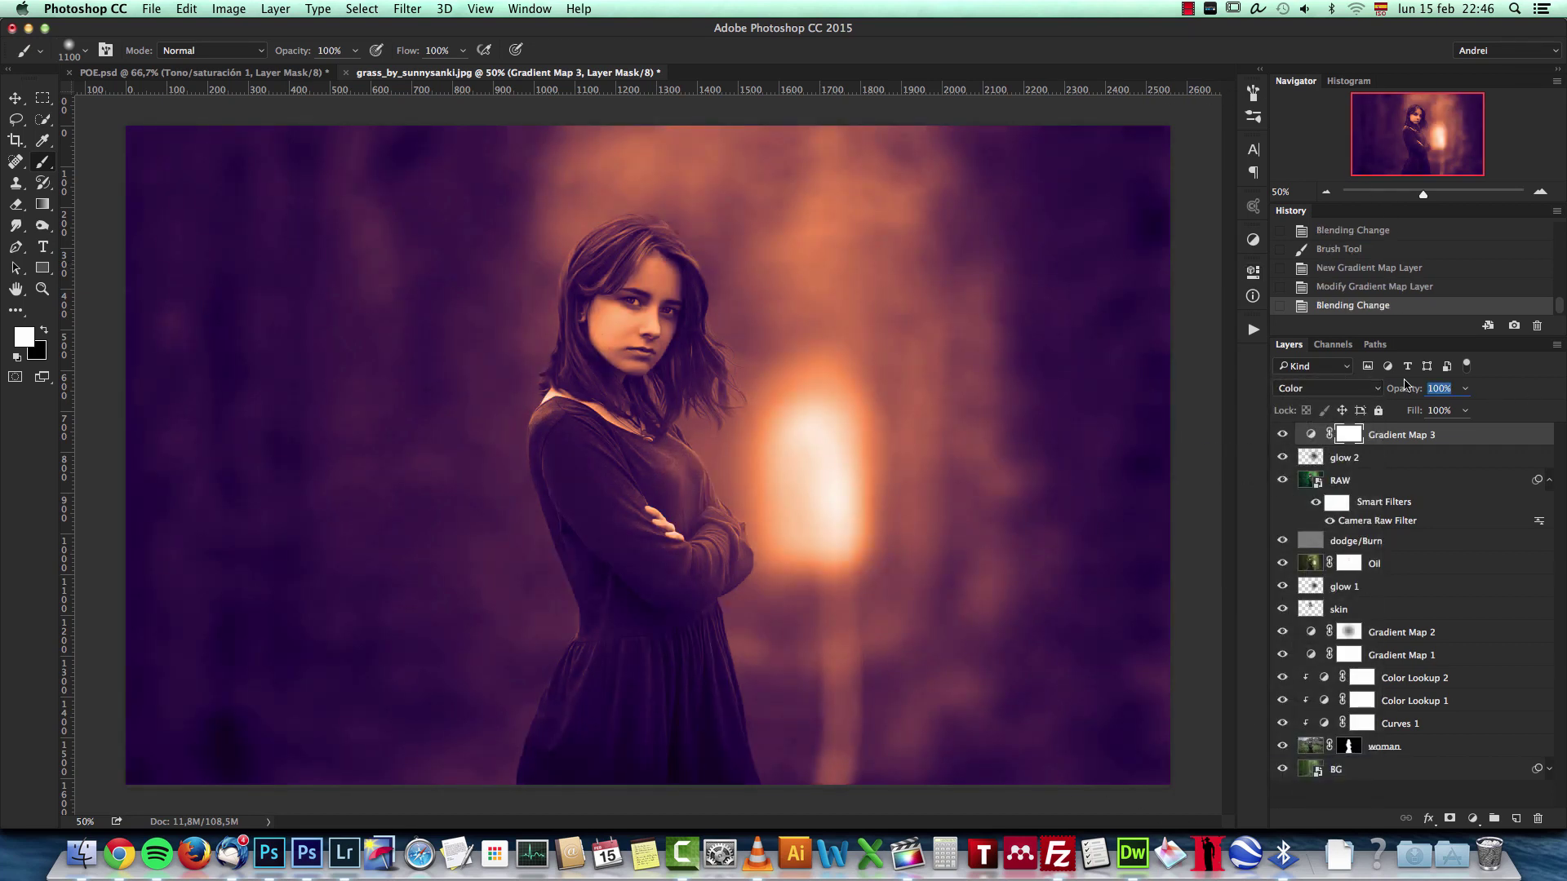
type("10")
left_click(1465, 389)
left_click_drag(1461, 410, 1471, 410)
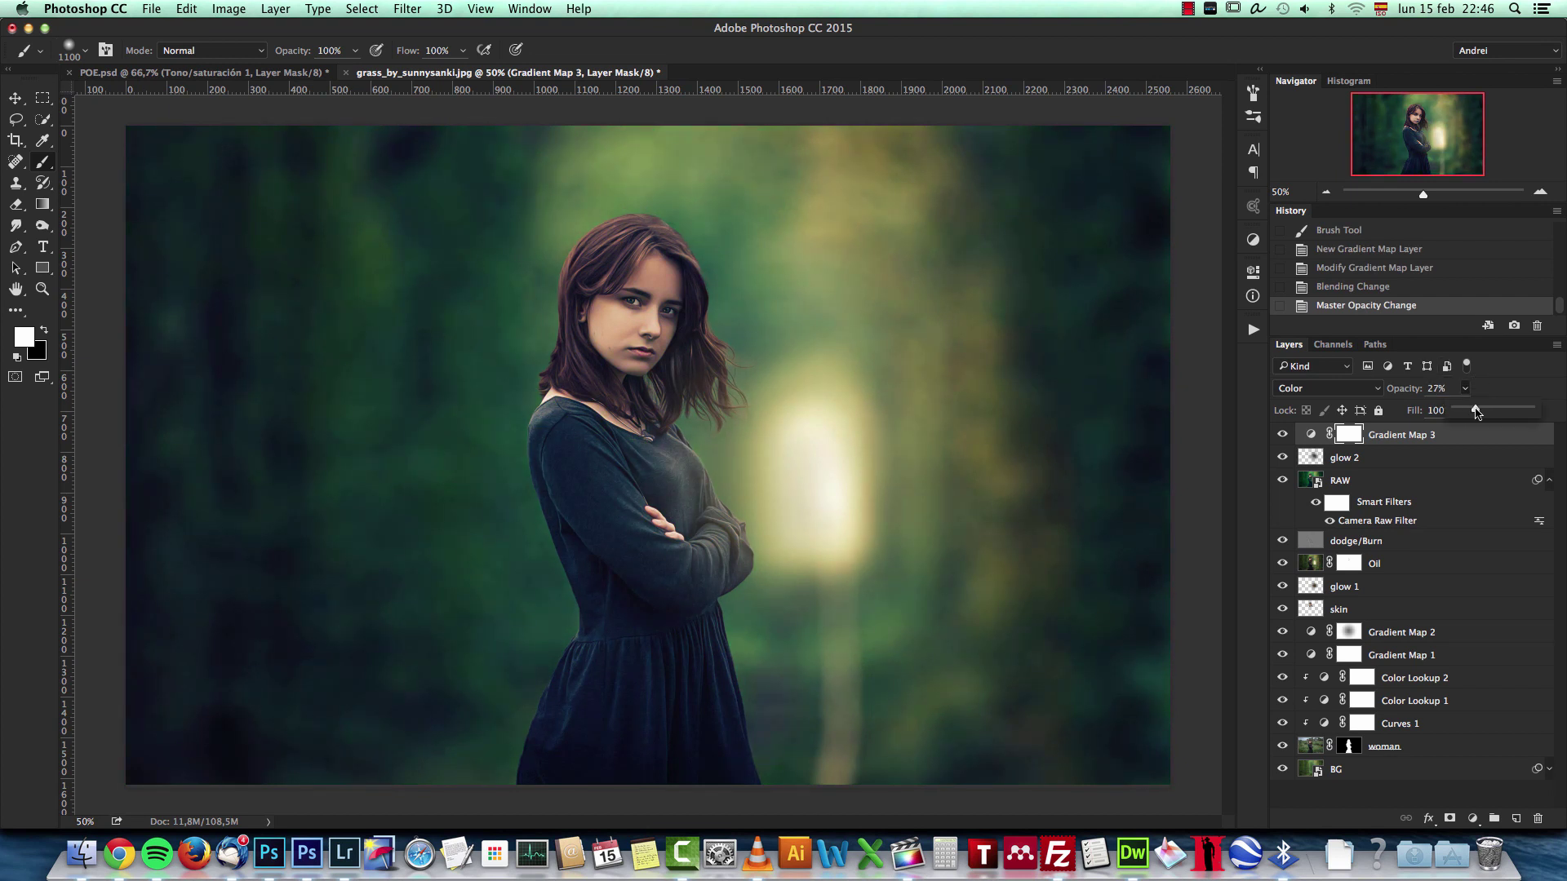
Try the Soft Light blend mode on the Gradient Map 3 layer with its opacity lowered to 25%
left_click(1311, 434)
left_click(1330, 388)
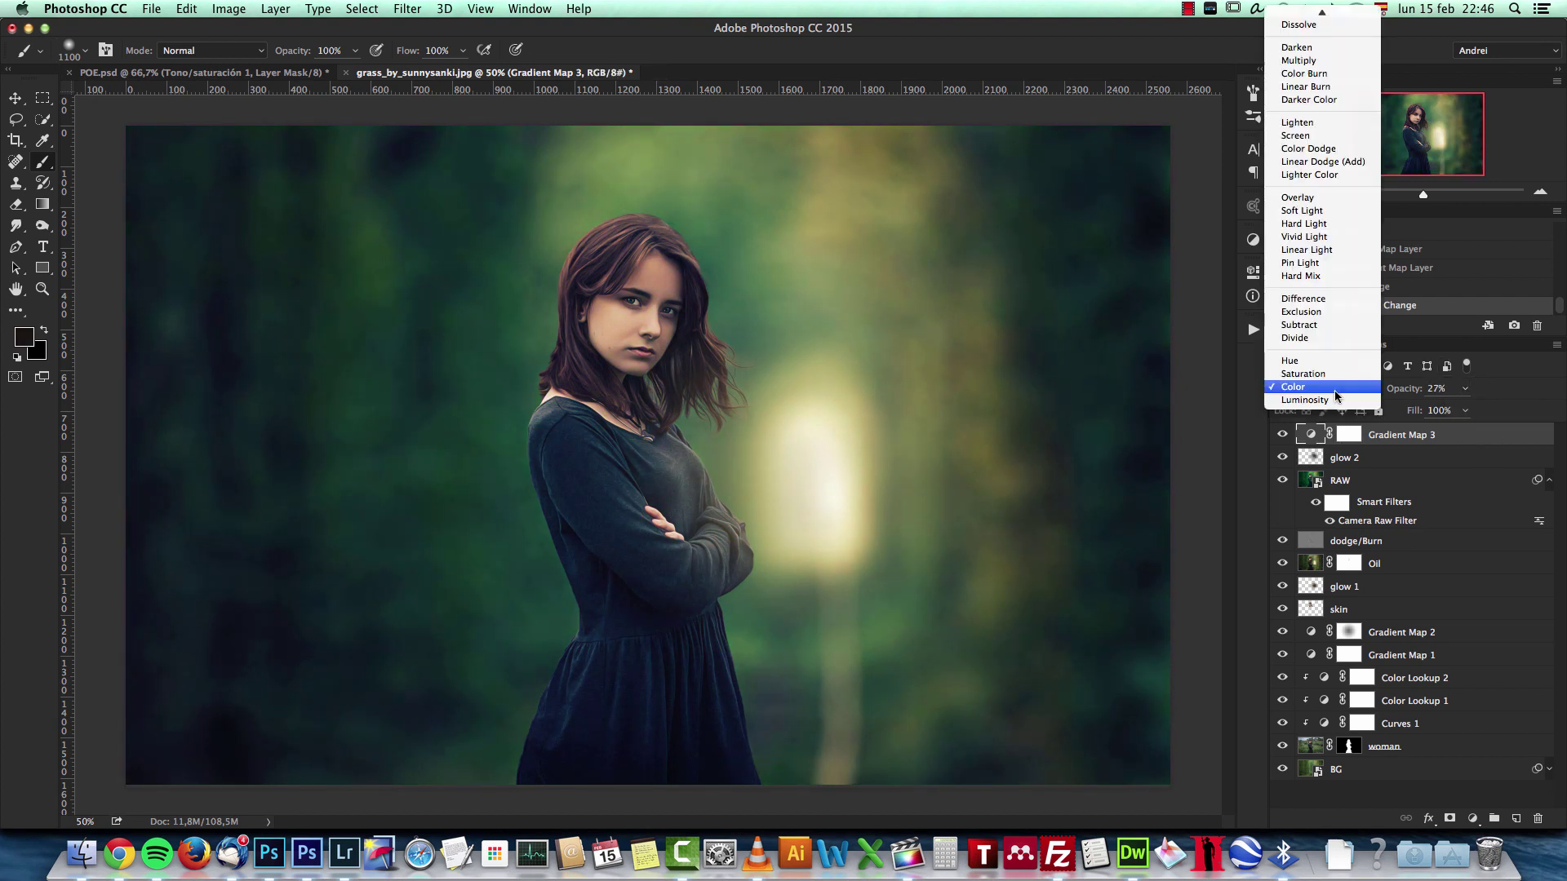
left_click(1304, 211)
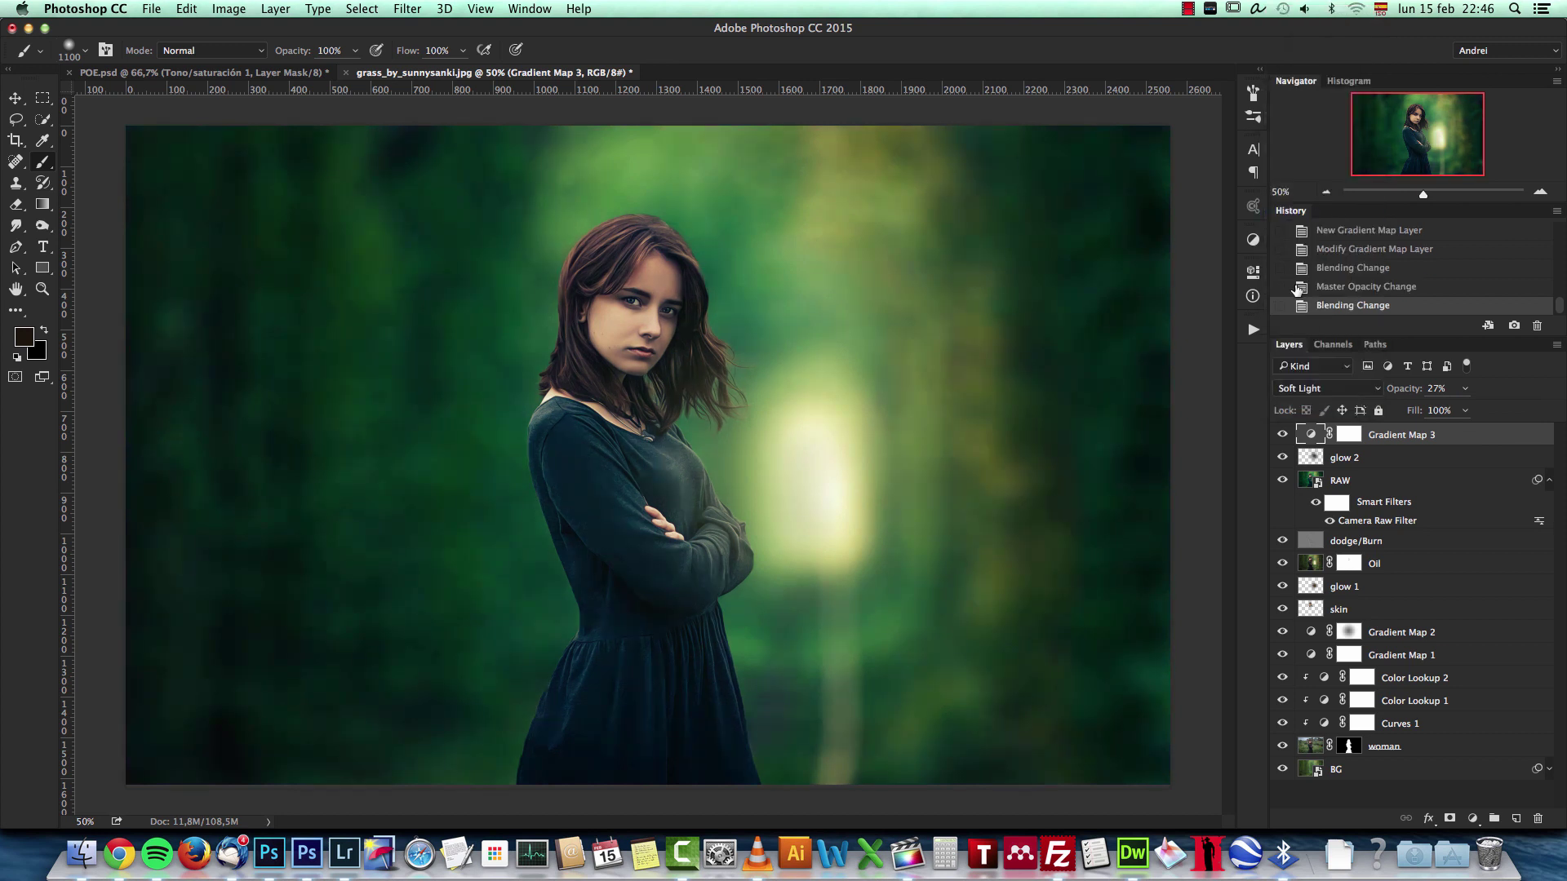
left_click(1466, 409)
left_click_drag(1473, 410, 1470, 409)
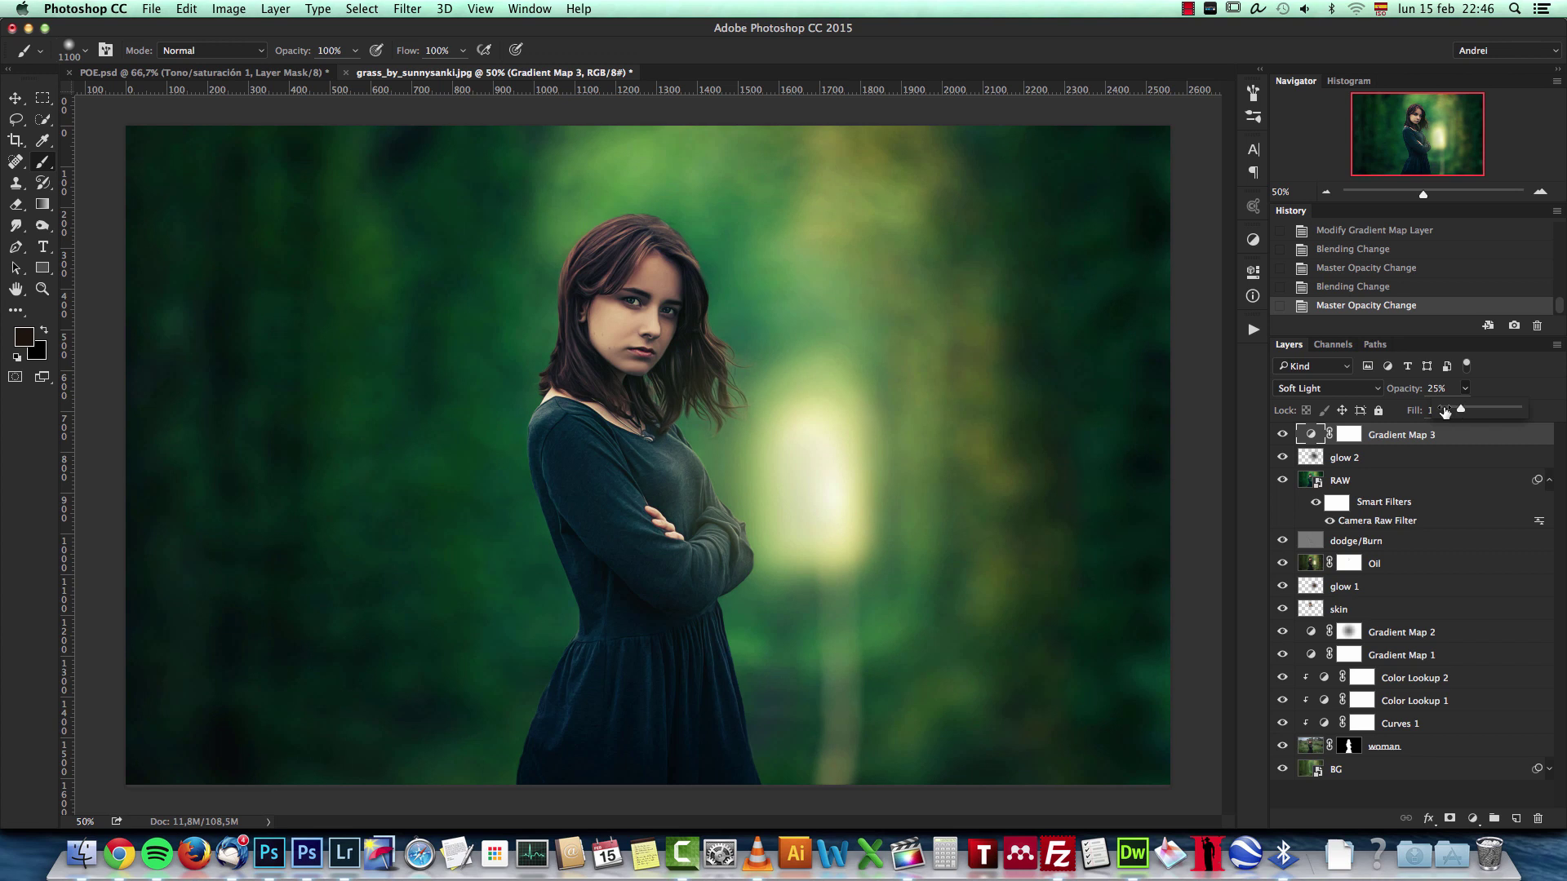
Set the Gradient Map 3 layer's blend mode to Color and its opacity to 20%
left_click(1376, 390)
left_click(1362, 571)
left_click(1463, 410)
left_click(1442, 389)
left_click_drag(1445, 389, 1403, 394)
type("20")
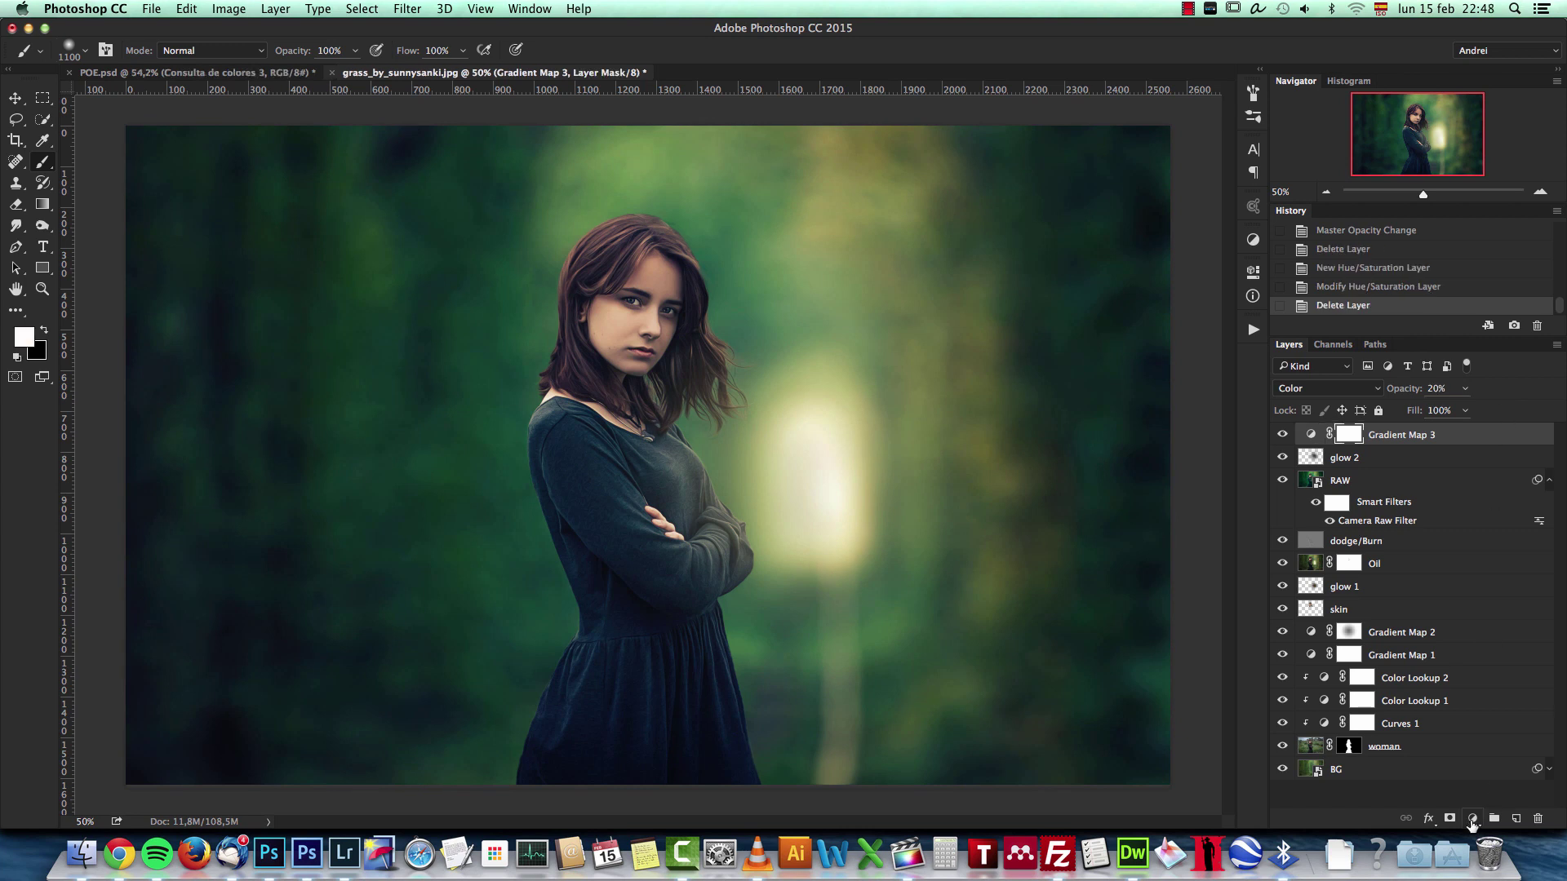
Add a Color Lookup adjustment layer above Gradient Map 3 using the Cobalt-Carmine abstract profile
left_click(1472, 819)
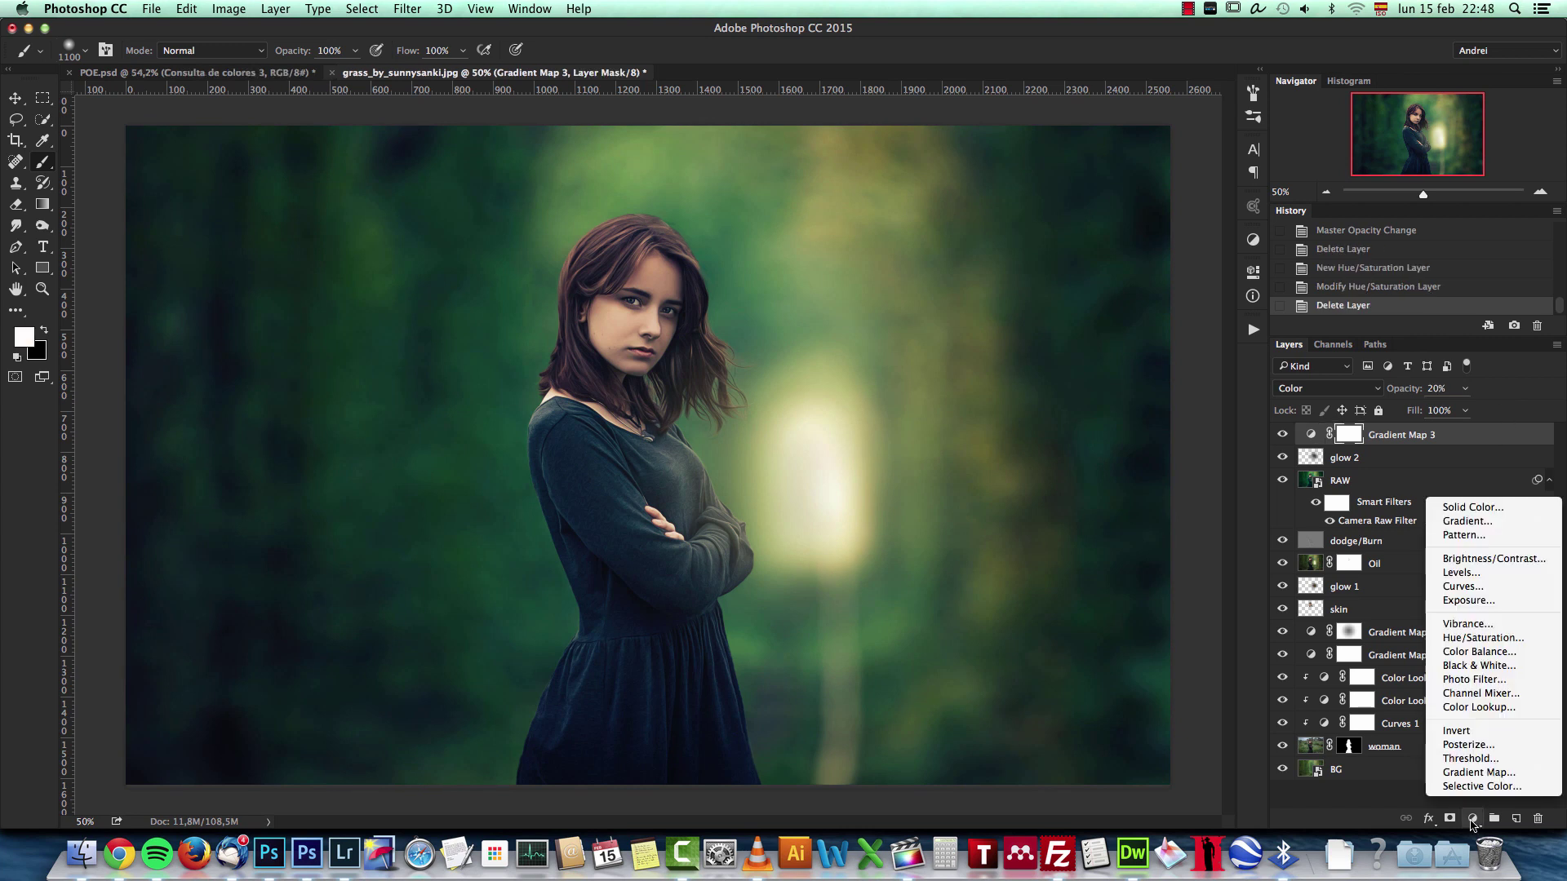
left_click(1479, 707)
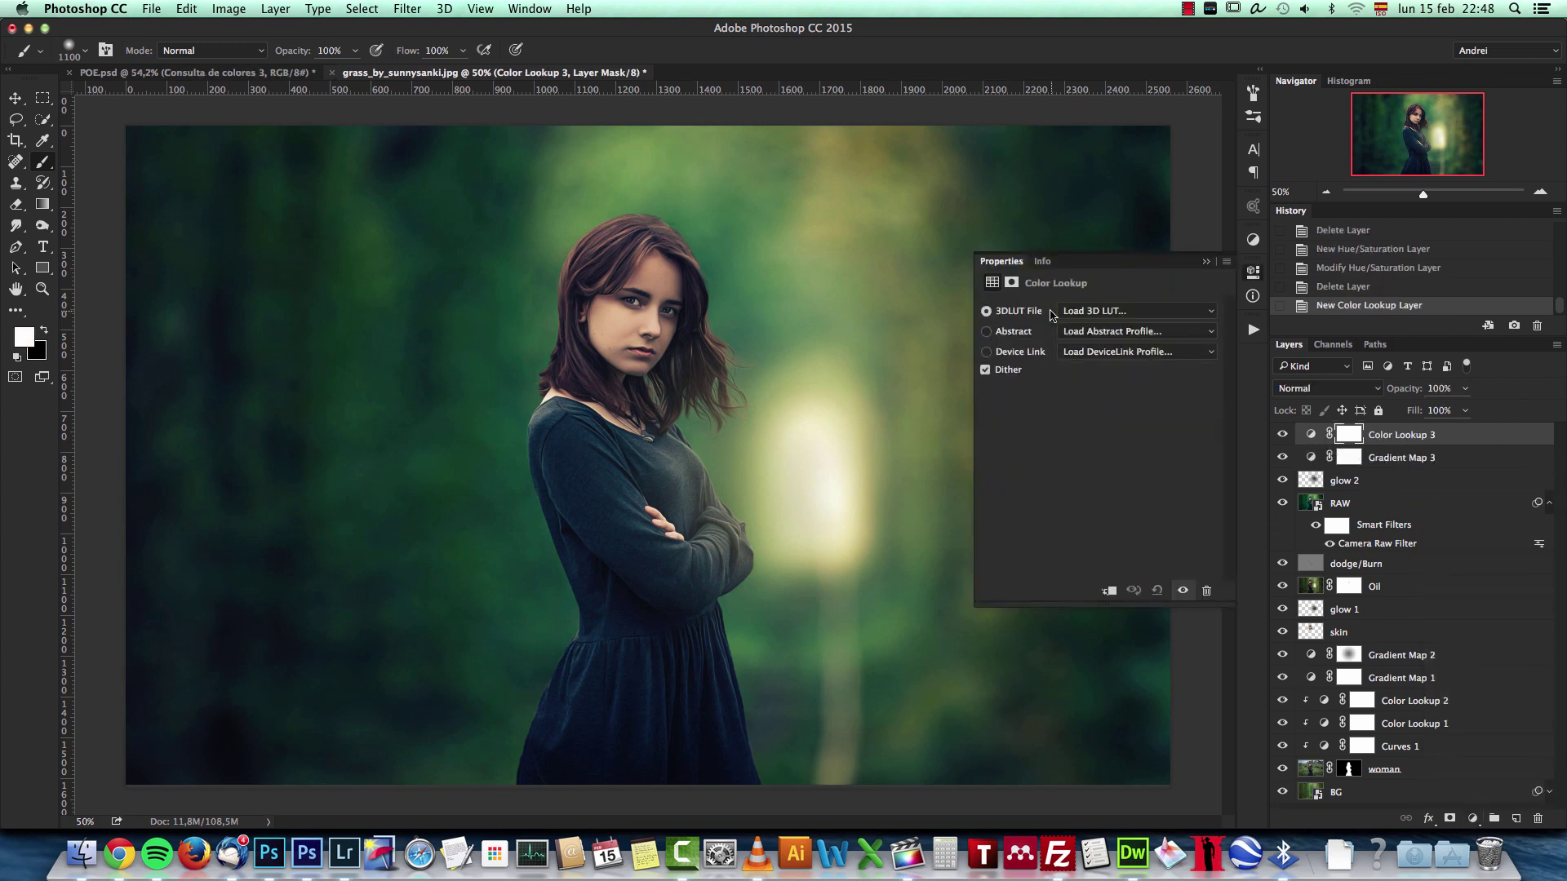
left_click(1172, 336)
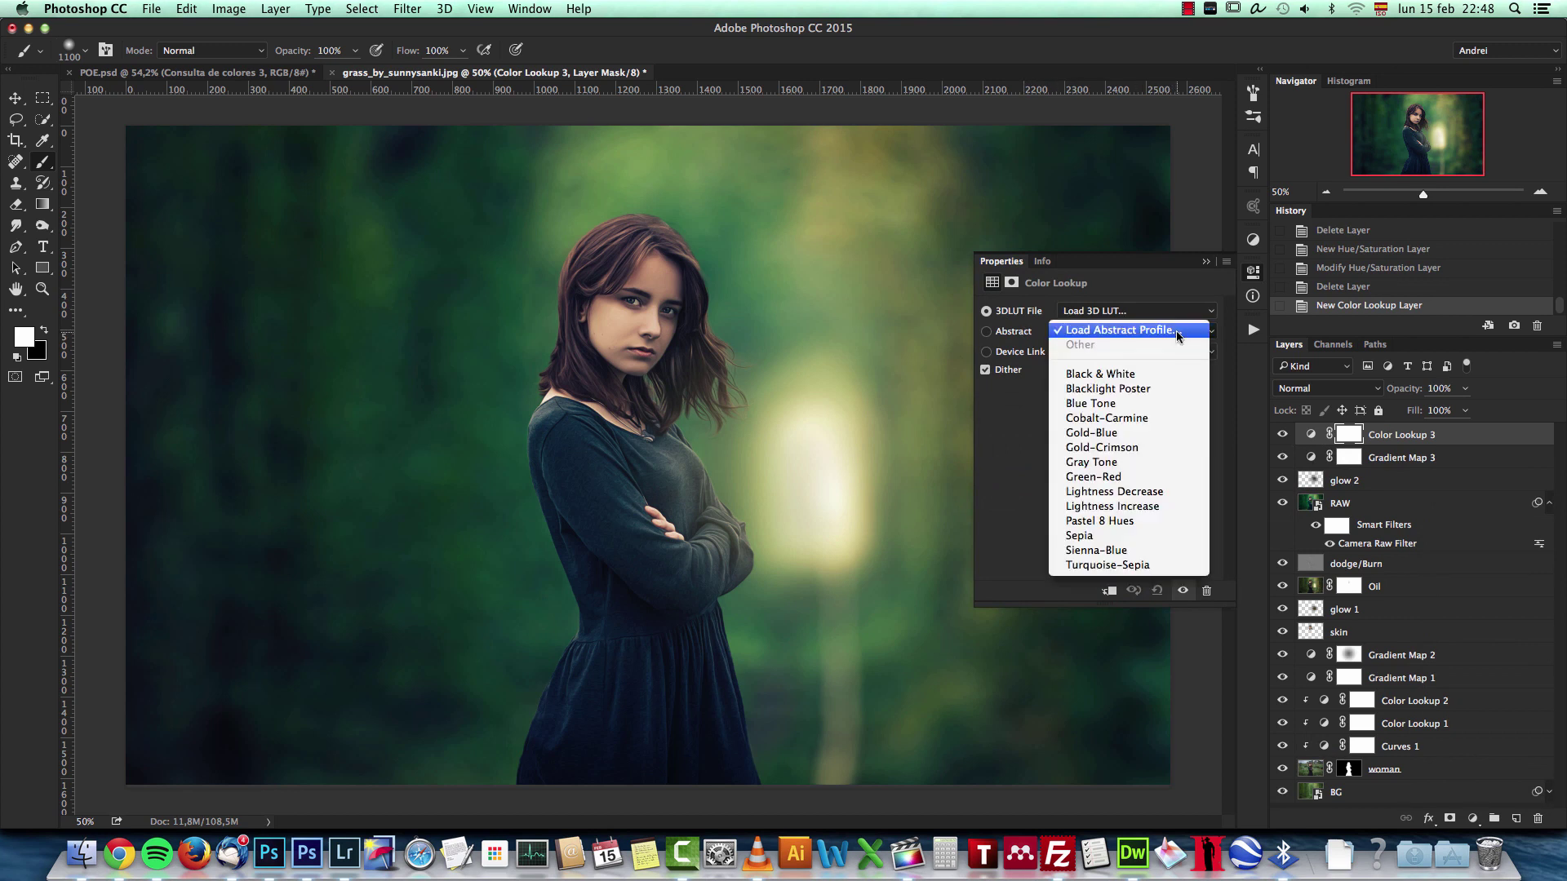
left_click(1124, 419)
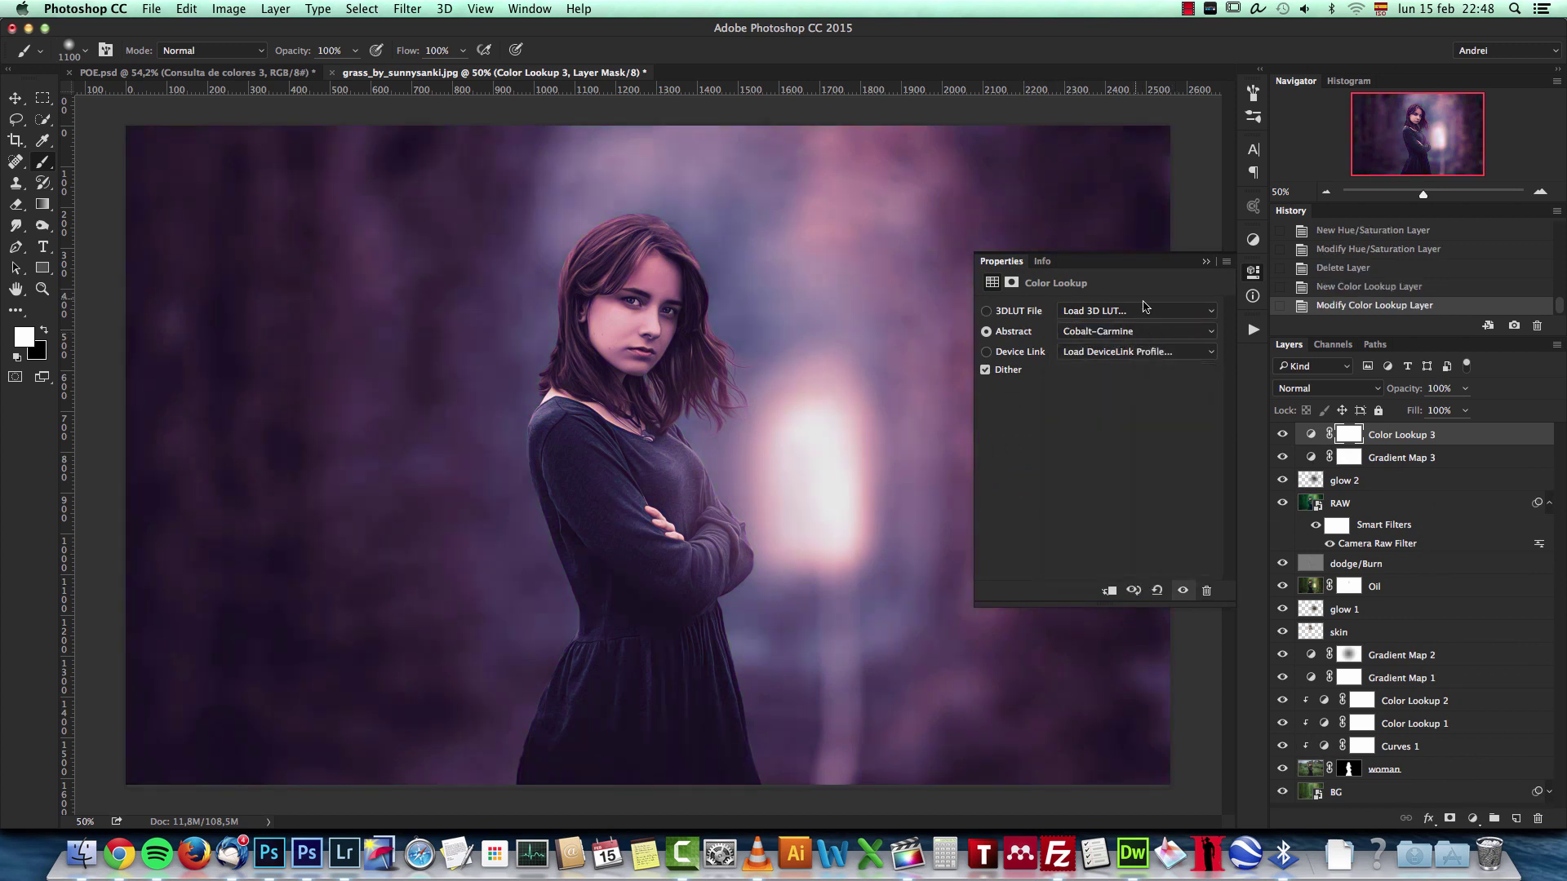
left_click(1207, 262)
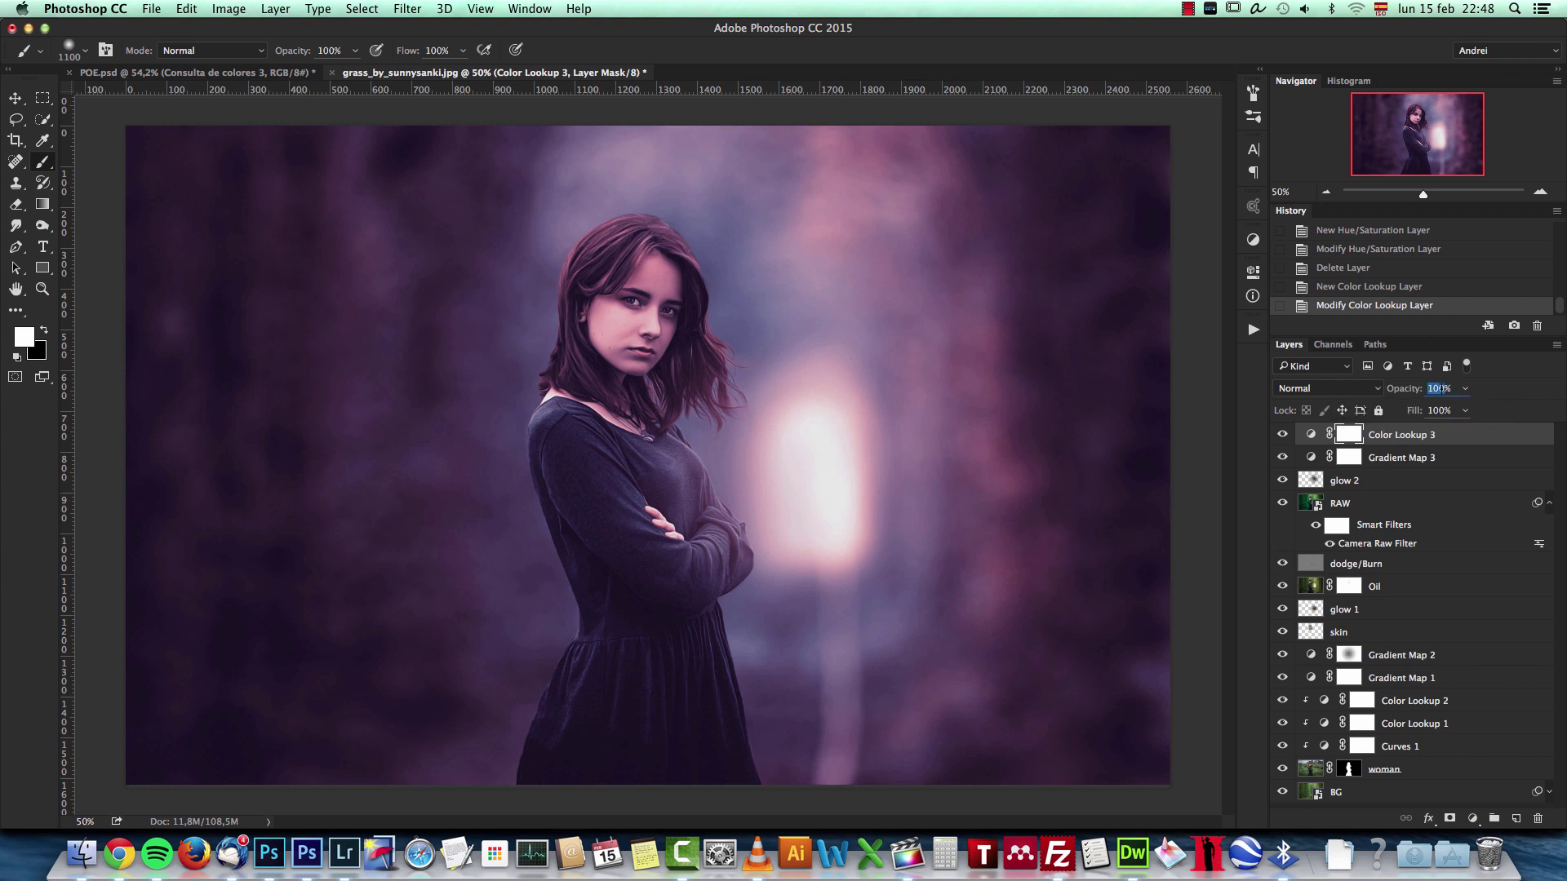
Set the new Color Lookup layer's opacity to 34% and compare the image with and without it
type("34")
key("Return")
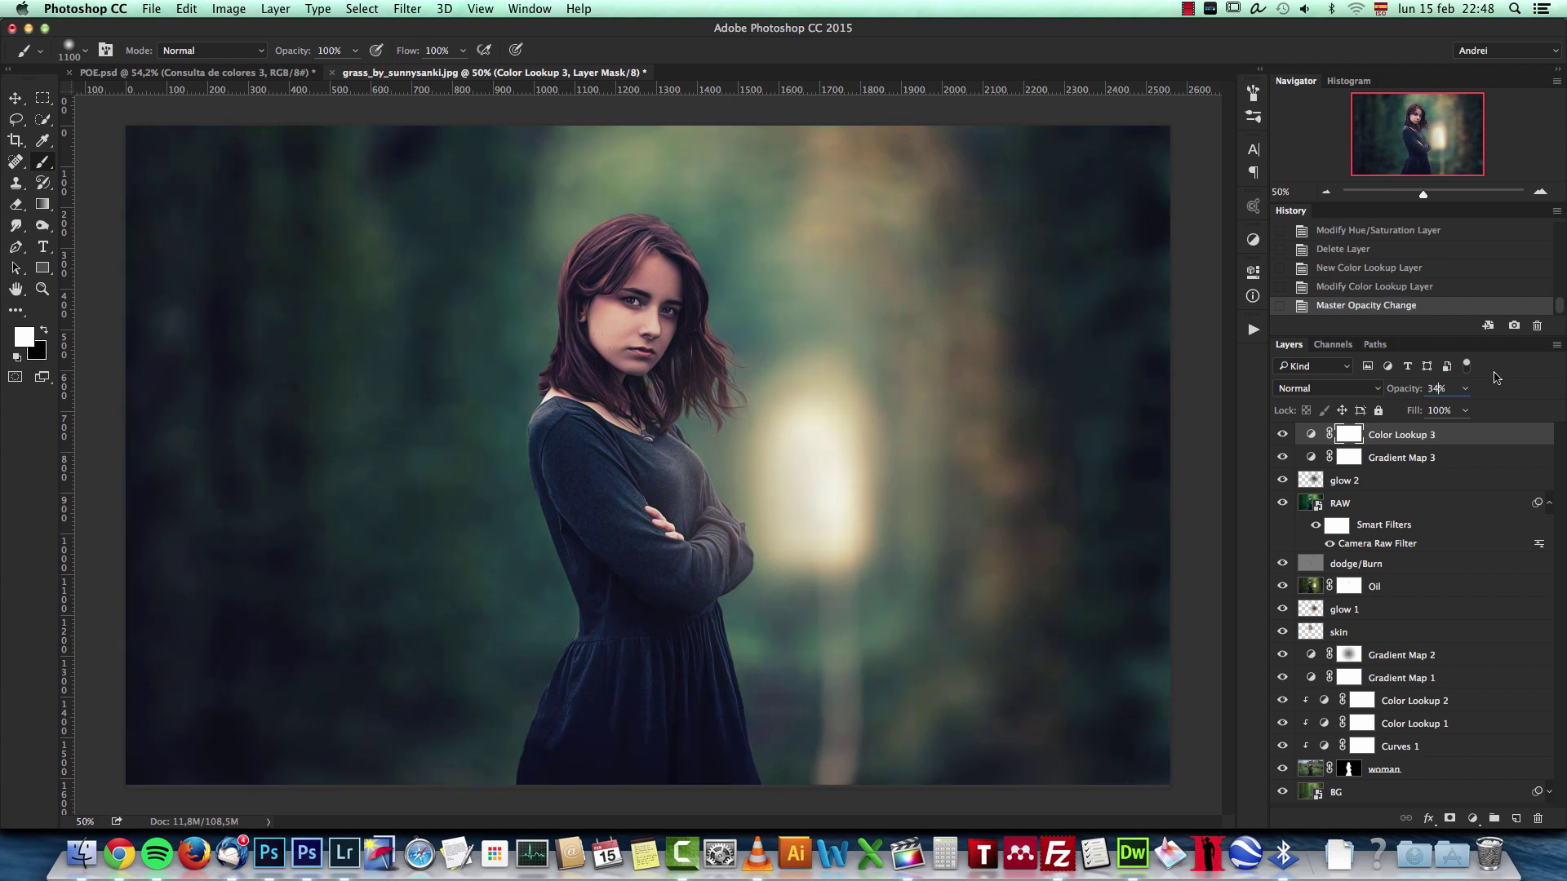
left_click(1475, 439)
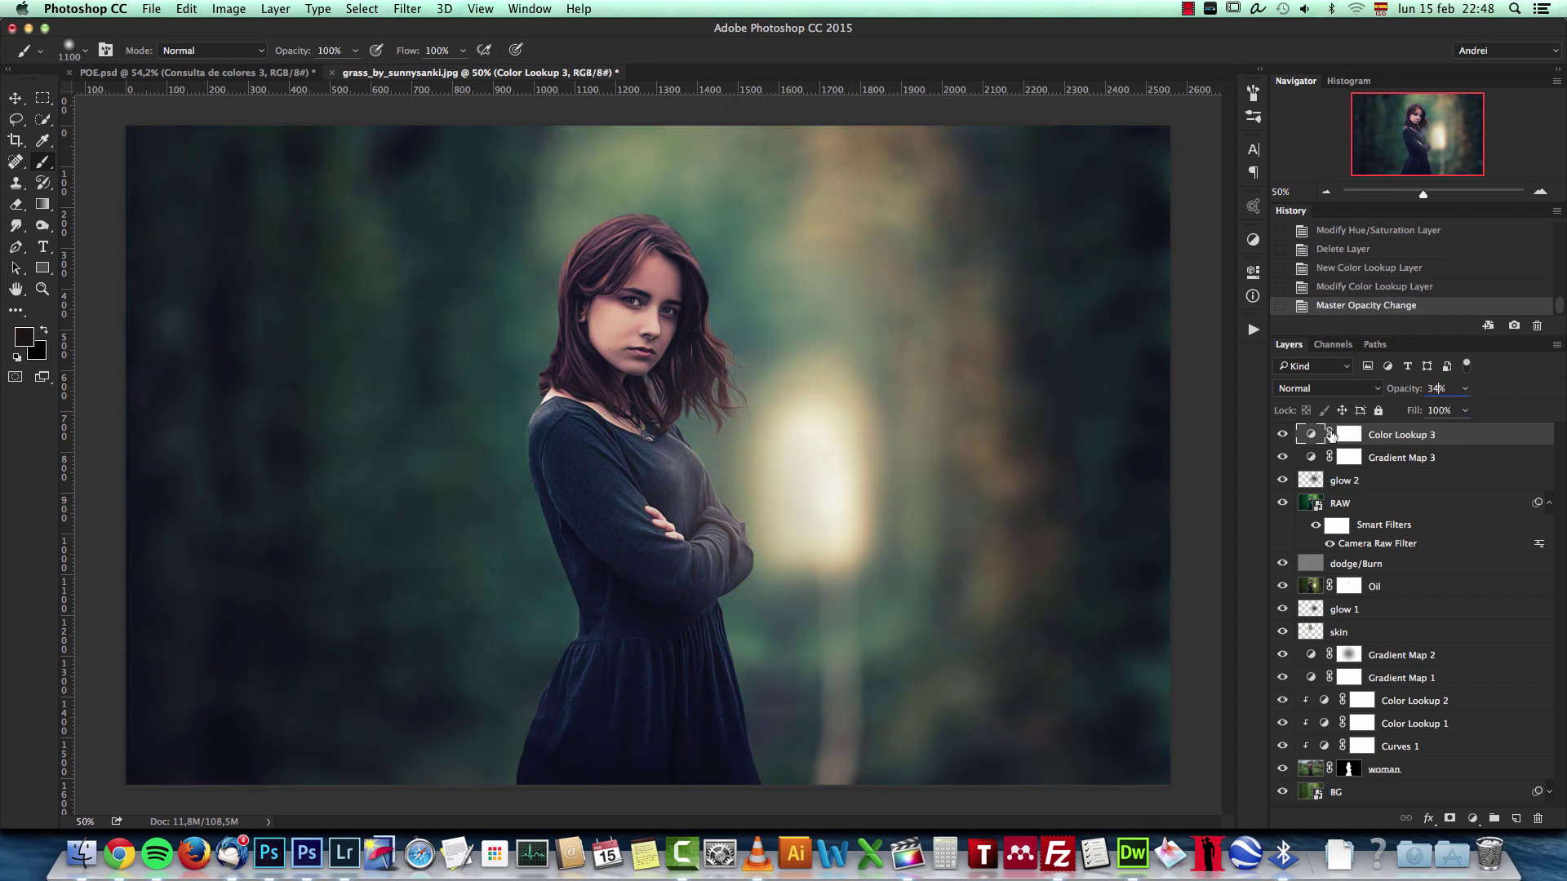
left_click(1285, 436)
left_click(1284, 436)
Add a Hue/Saturation adjustment layer on top of the stack with Saturation raised to +23
left_click(1472, 818)
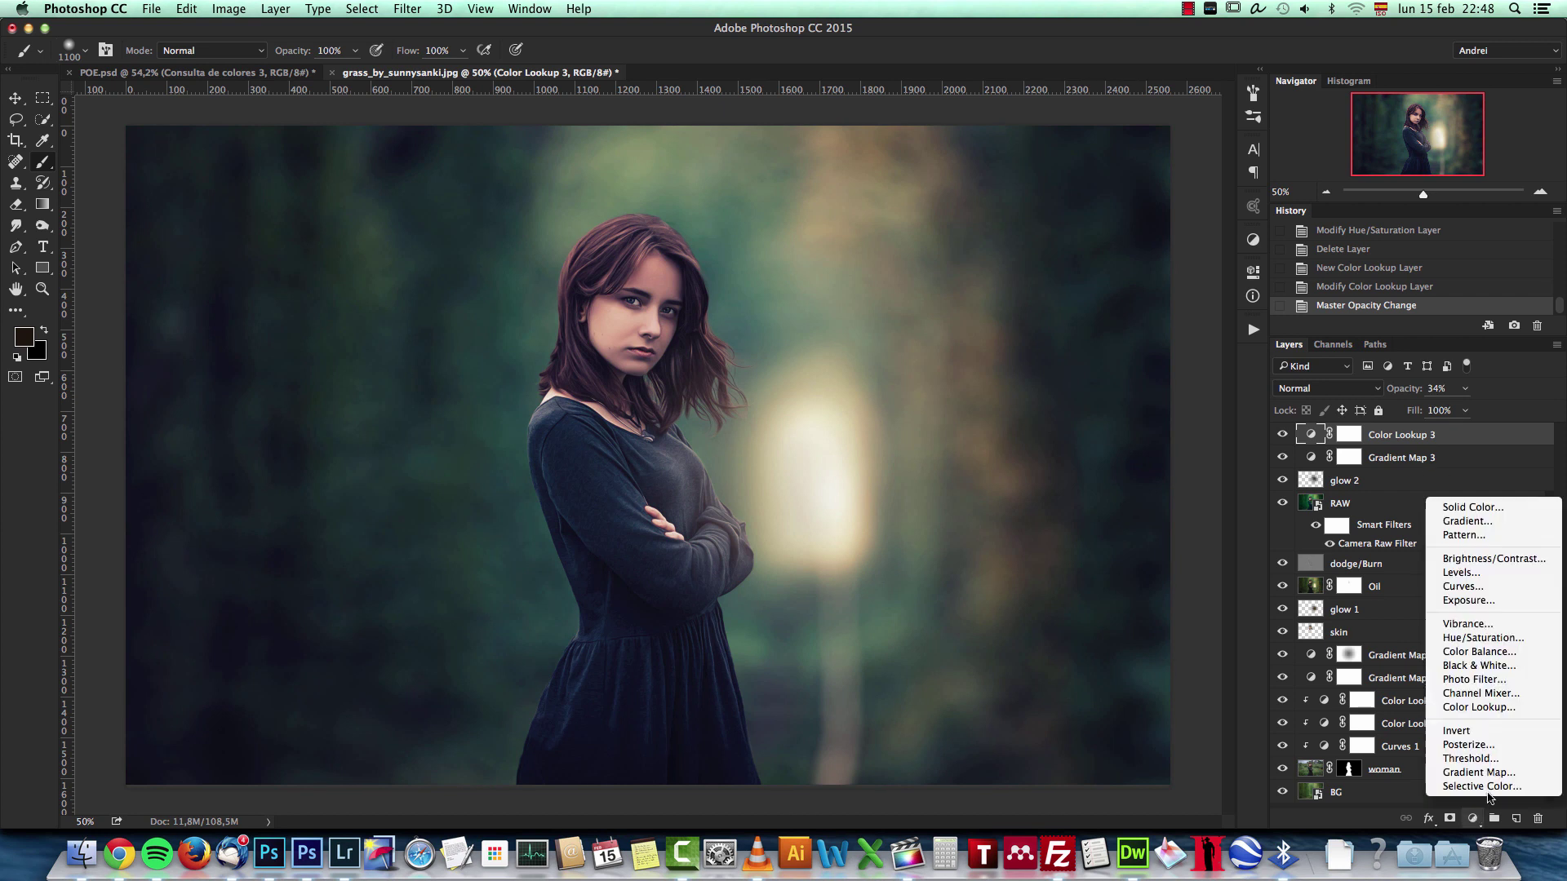
left_click(1502, 644)
left_click_drag(1098, 402, 1122, 408)
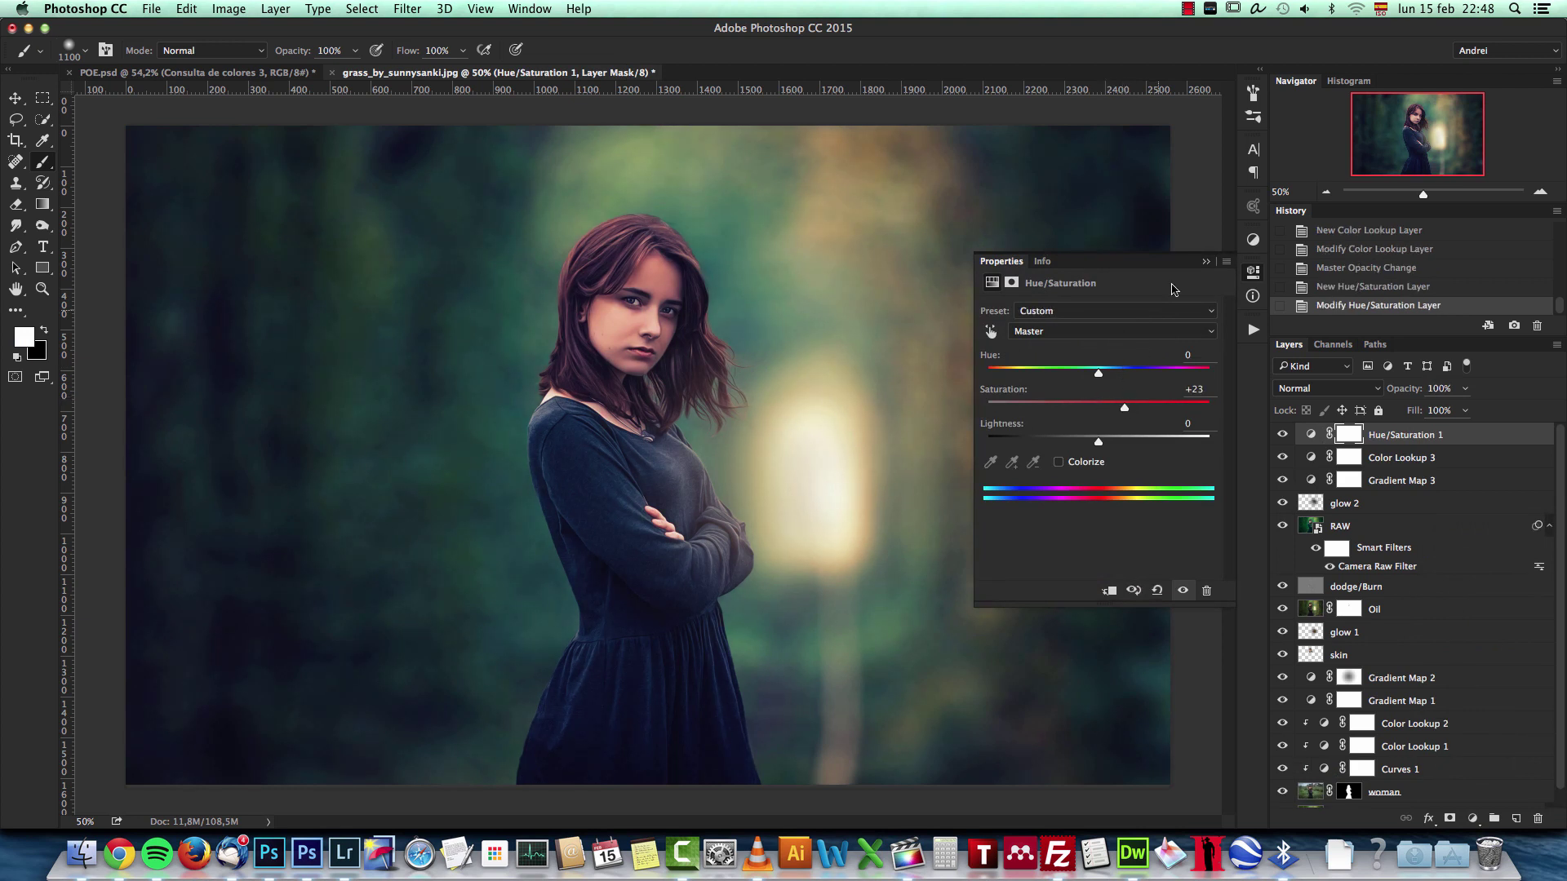
left_click(1201, 259)
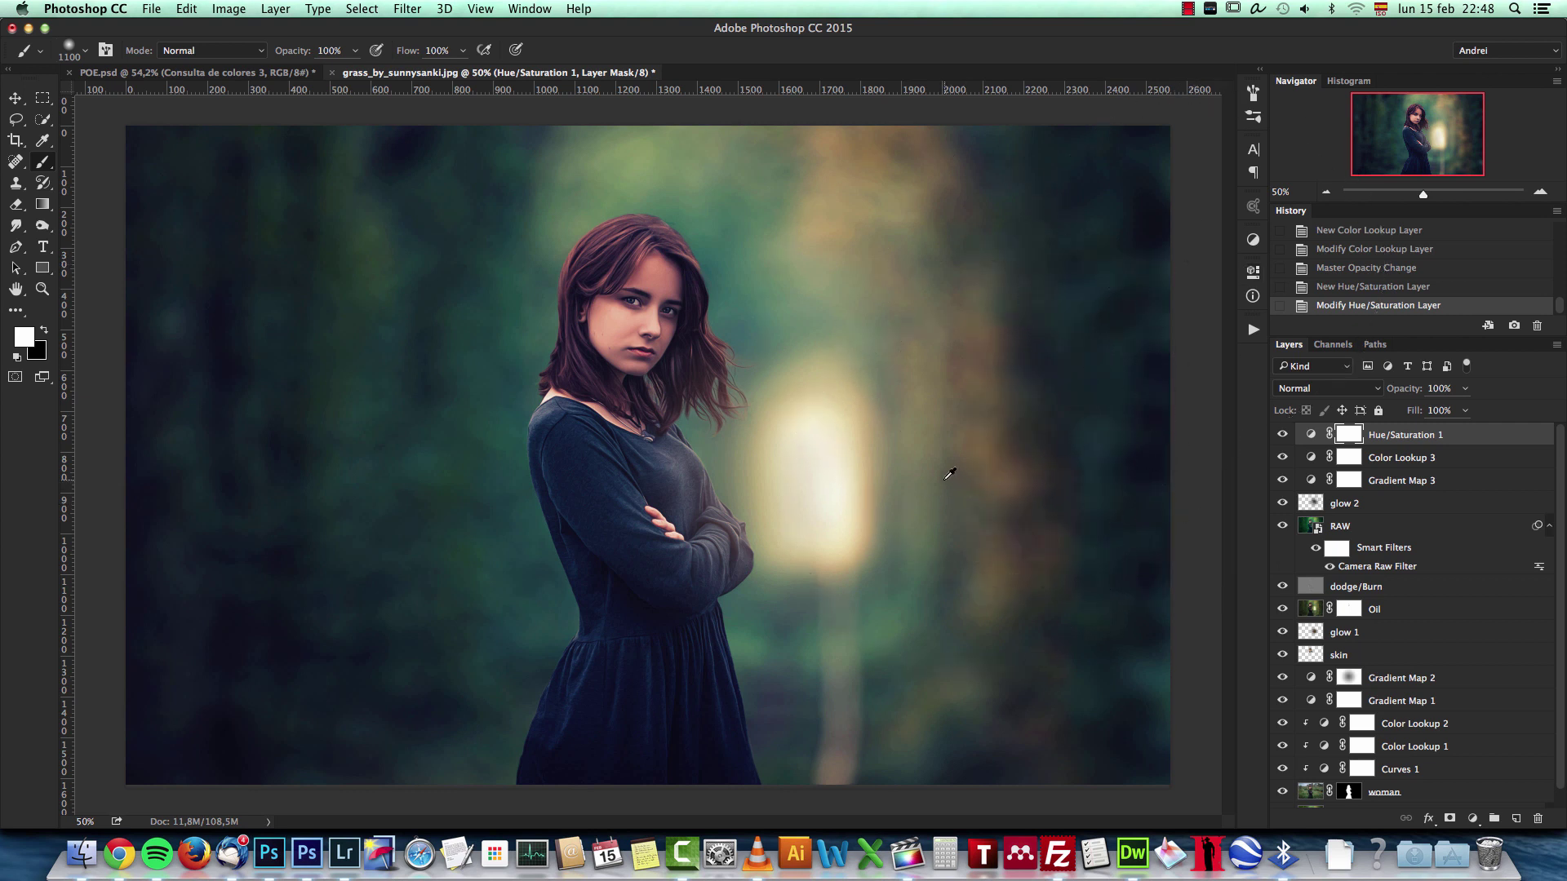
Paint black over the woman's face and hair on the Hue/Saturation mask with a smaller soft brush to remove the saturation boost there
scroll(947, 469, "up", 1)
key("bracketleft")
key("bracketleft")
key("bracketleft")
key("bracketleft")
key("bracketleft")
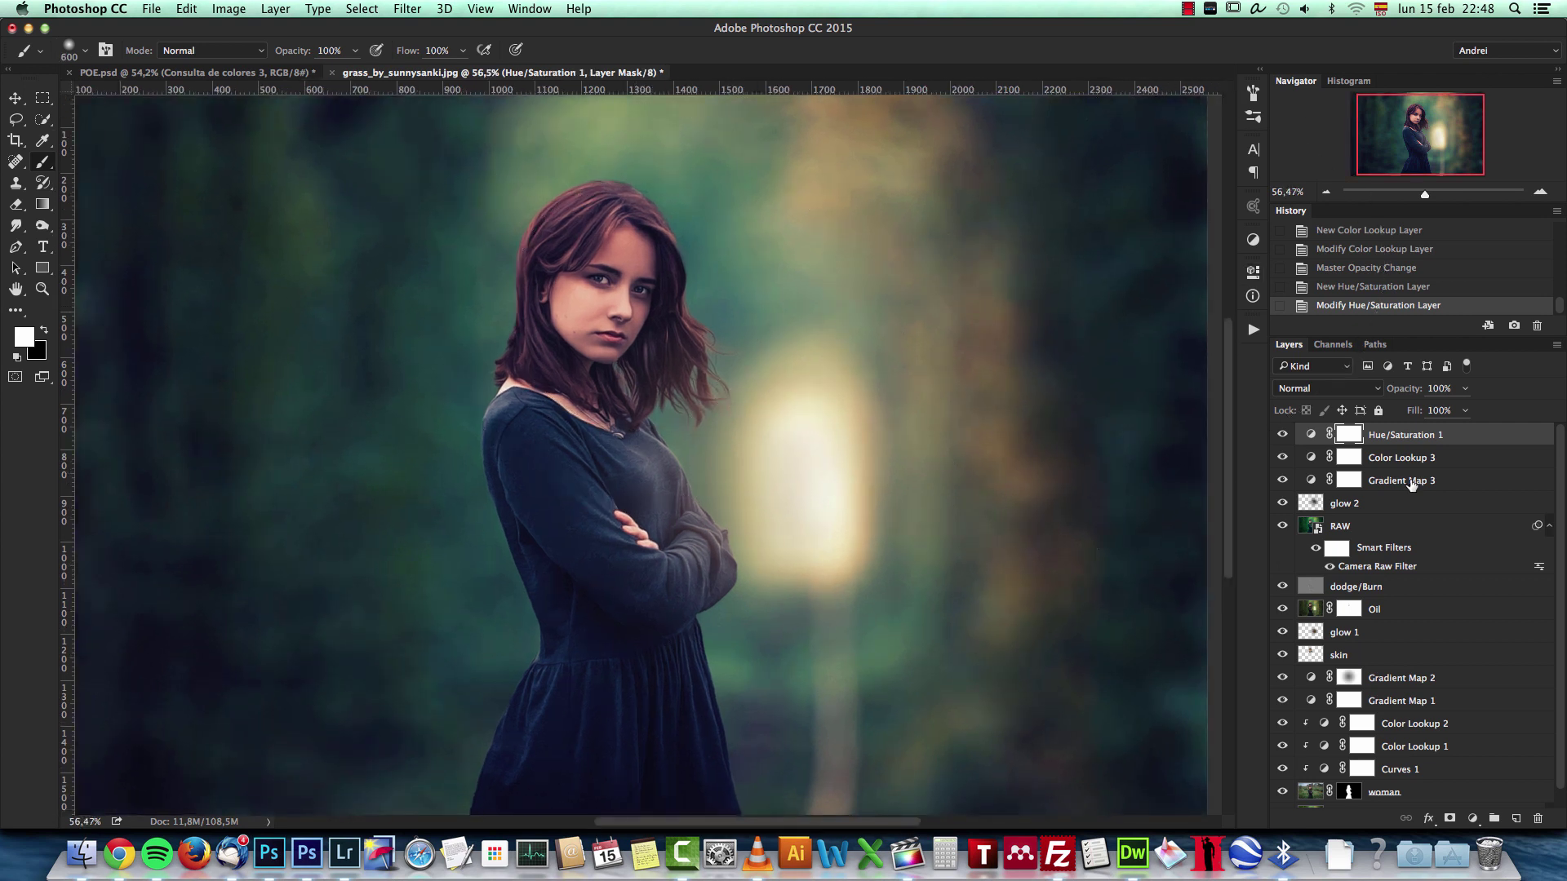
key("bracketleft")
key("bracketleft")
key("bracketleft")
key("bracketleft")
scroll(735, 228, "up", 1)
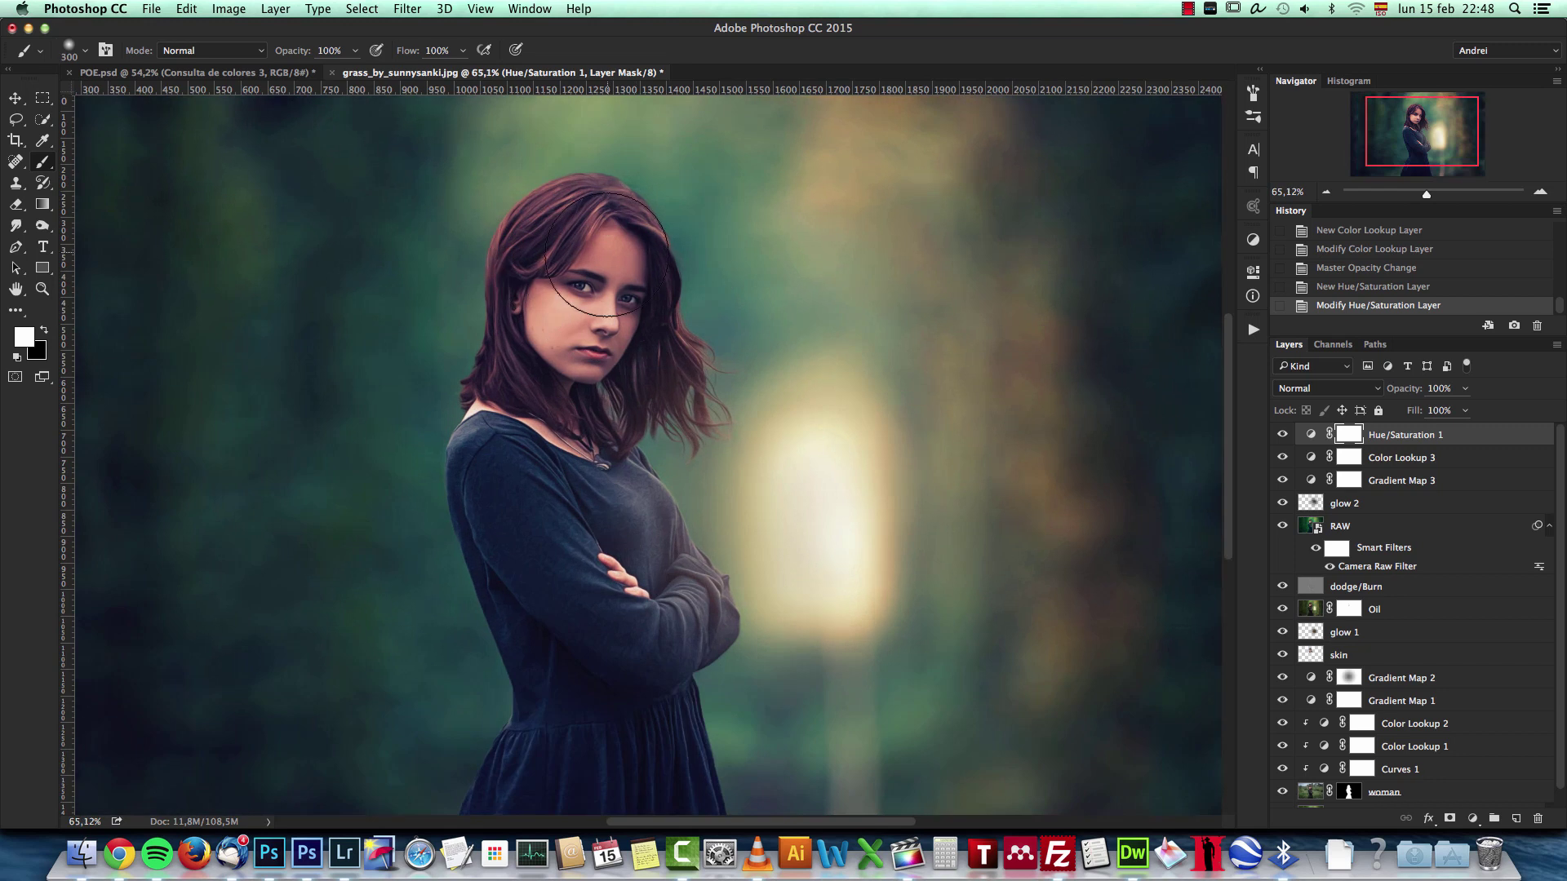
key("x")
mouse_move(542, 190)
left_mouse_down()
mouse_move(591, 222)
mouse_move(558, 258)
left_mouse_up()
left_click_drag(519, 309, 549, 266)
mouse_move(550, 276)
left_mouse_down()
mouse_move(546, 349)
mouse_move(608, 286)
mouse_move(628, 294)
left_mouse_up()
key("bracketleft")
key("bracketleft")
key("bracketleft")
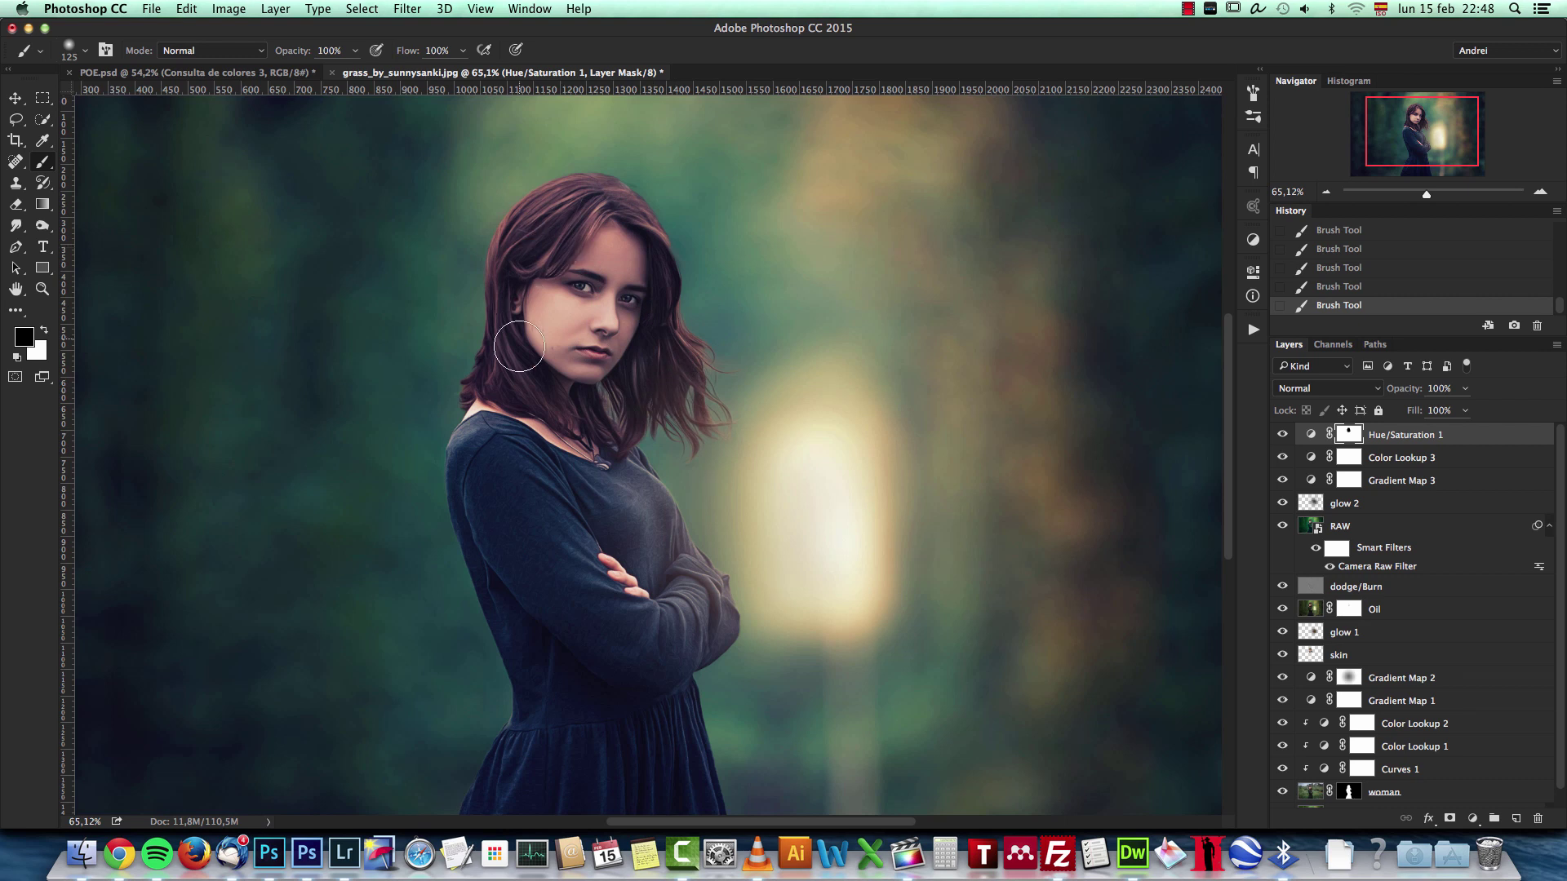
Lower the density of the Hue/Saturation layer's mask slightly to soften the painted area's effect
key("super+1")
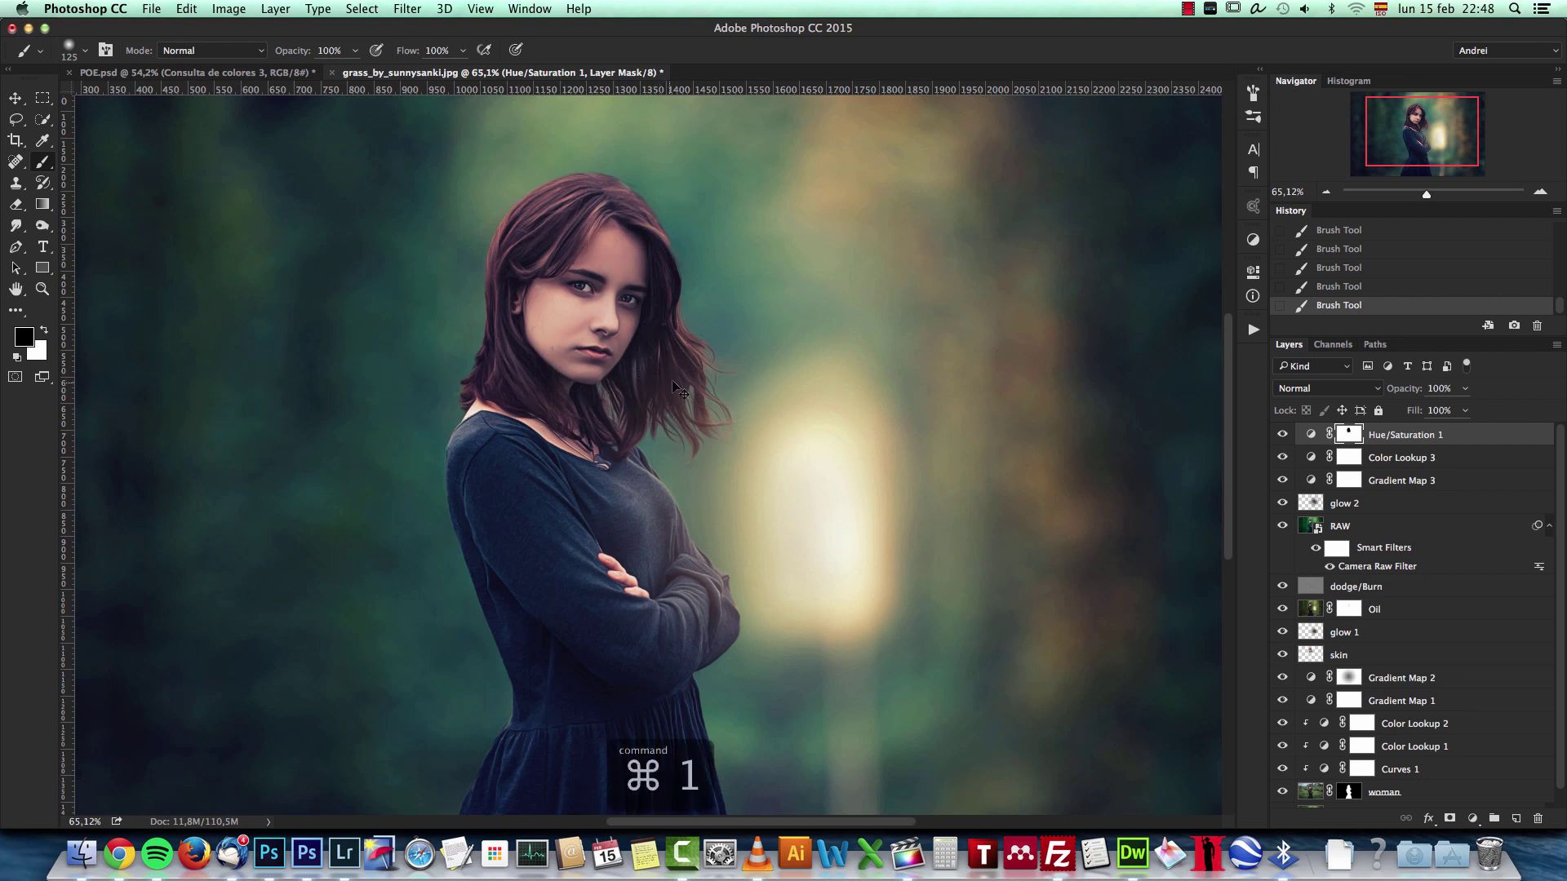
scroll(684, 374, "down", 5)
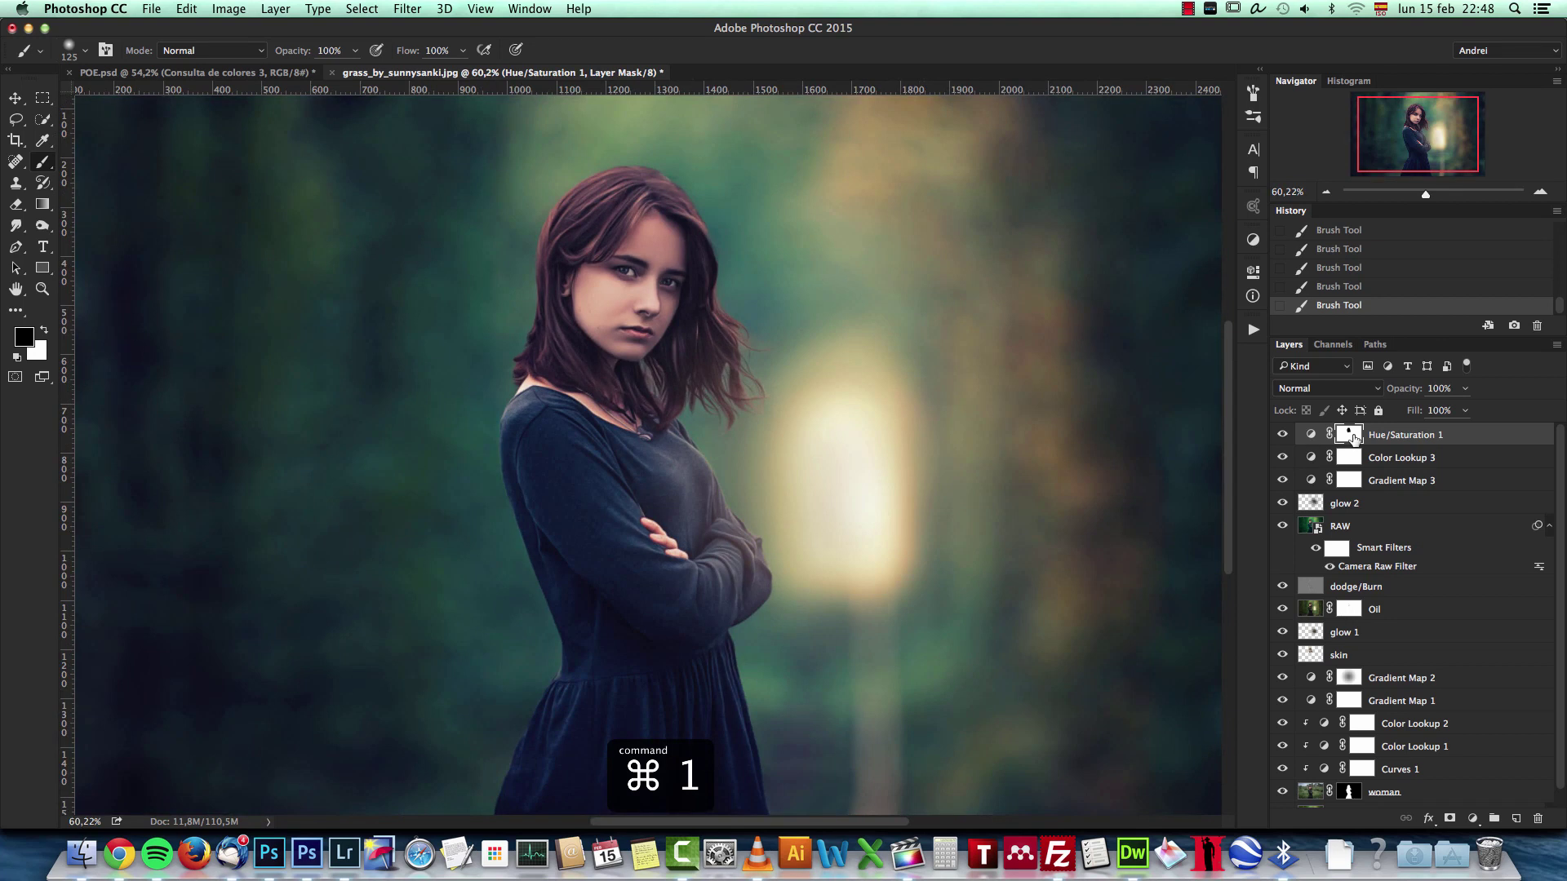
double_click(1350, 437)
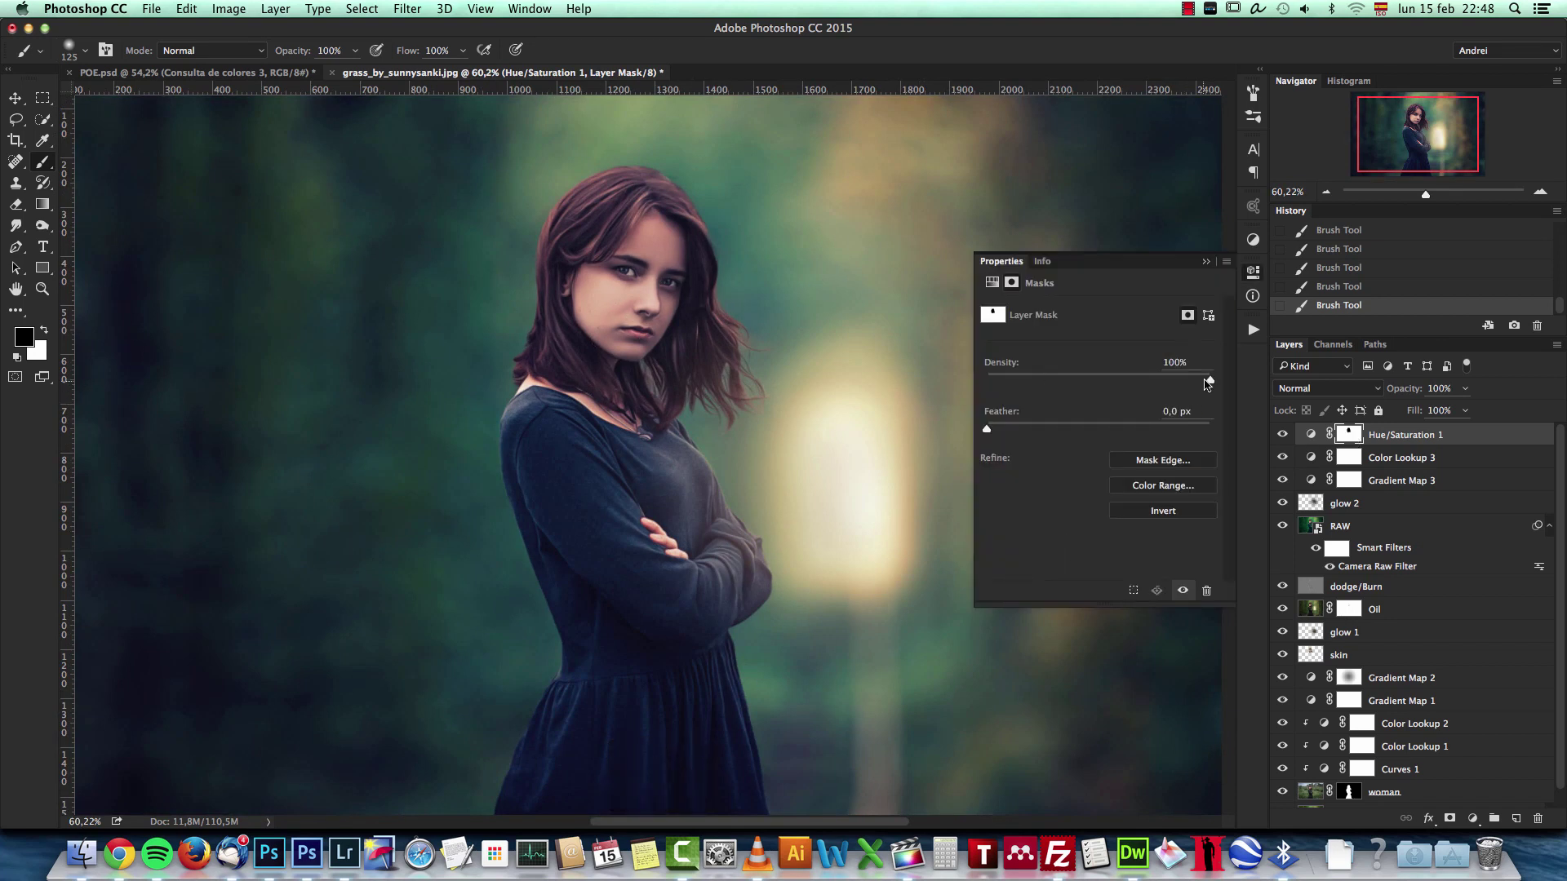
left_click_drag(1211, 384, 1167, 384)
left_click(1207, 263)
Shift the Hue of the Hue/Saturation layer slightly into negative values
scroll(839, 339, "down", 5)
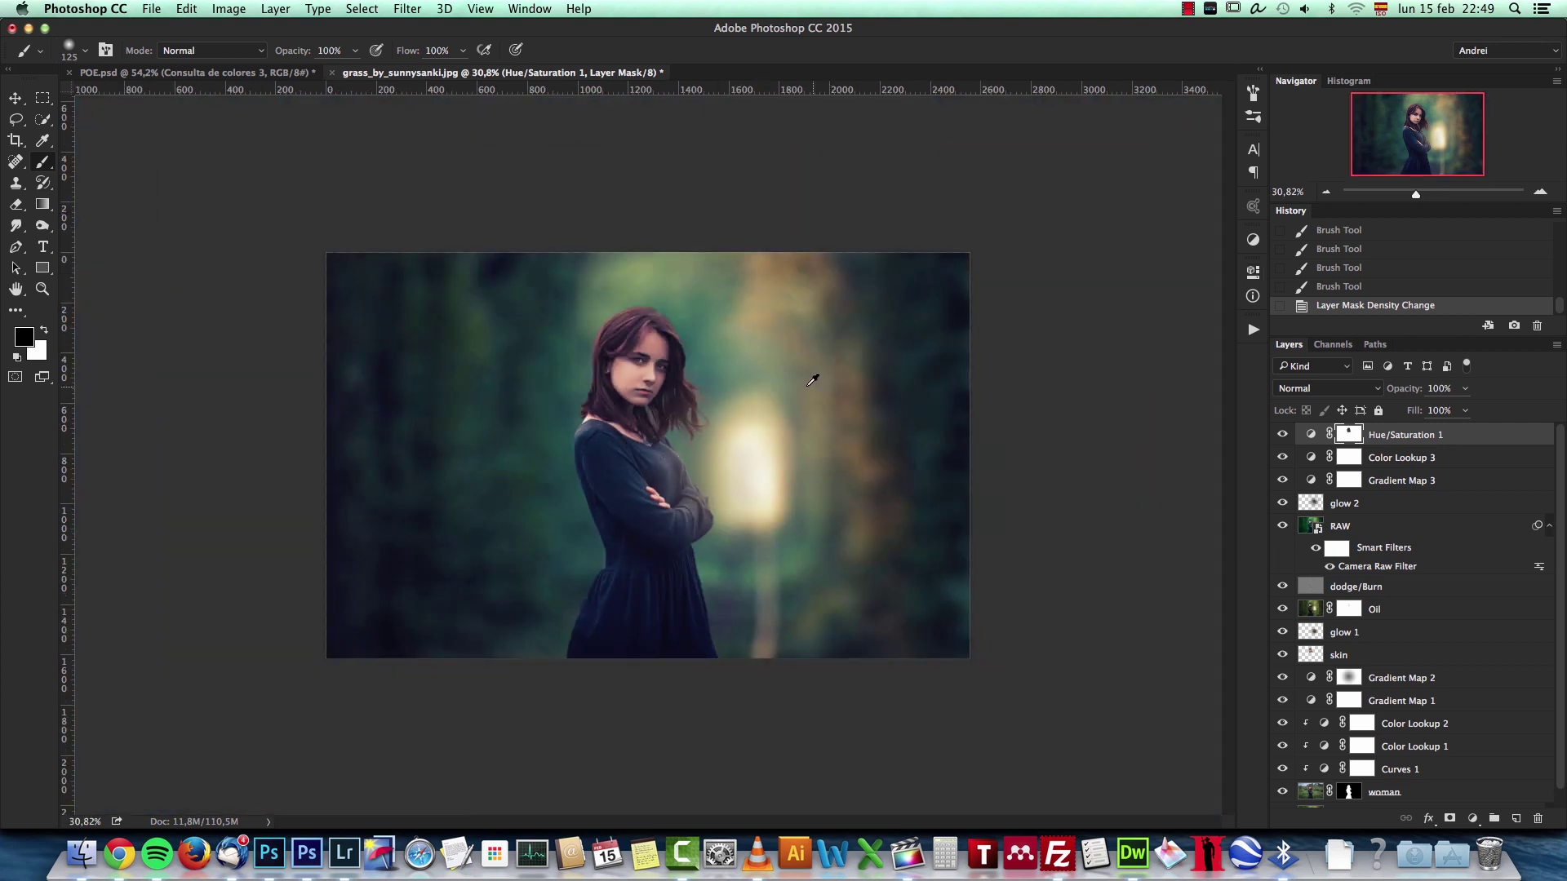
scroll(606, 383, "up", 3)
scroll(673, 293, "up", 1)
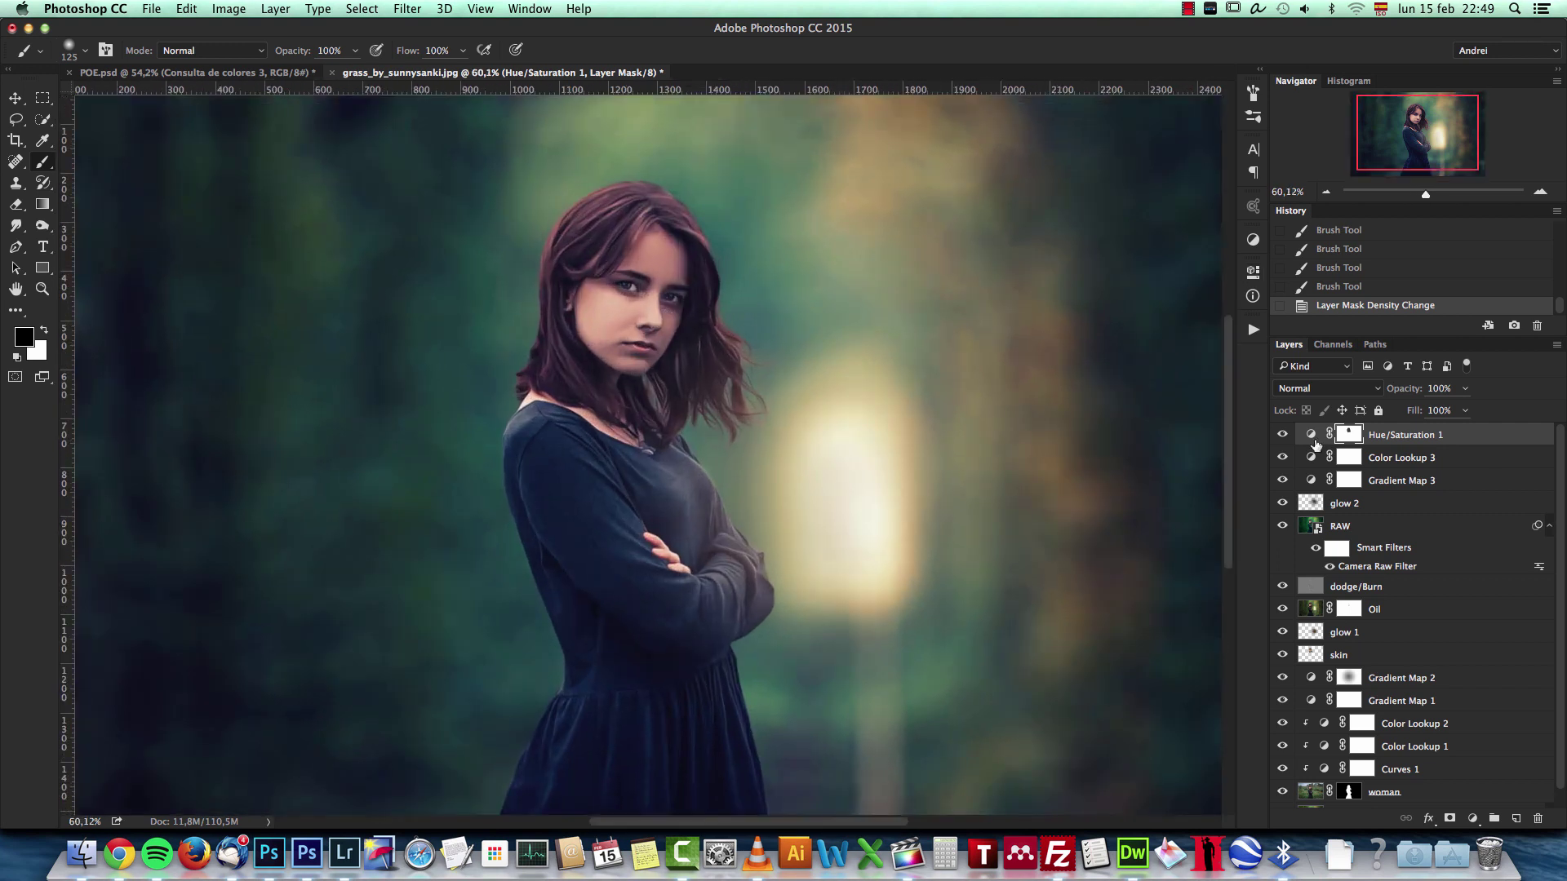
double_click(1311, 434)
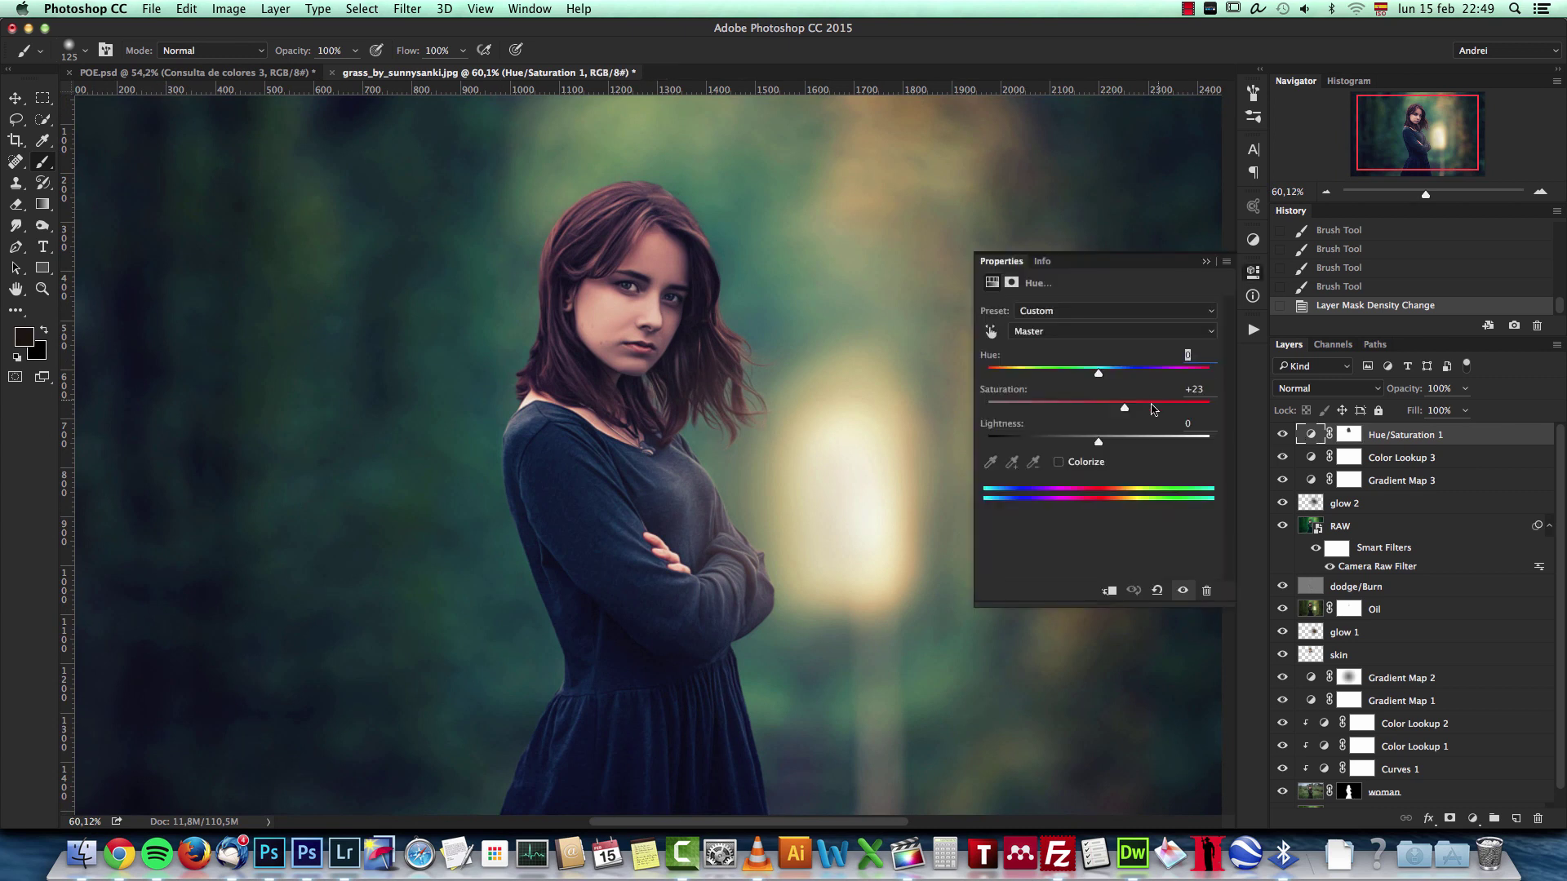
left_click_drag(1098, 375, 1096, 382)
left_click(1207, 263)
Take history snapshots of the graded image and of the woman layer shown alone with its mask disabled
scroll(945, 354, "down", 10)
scroll(702, 459, "up", 9)
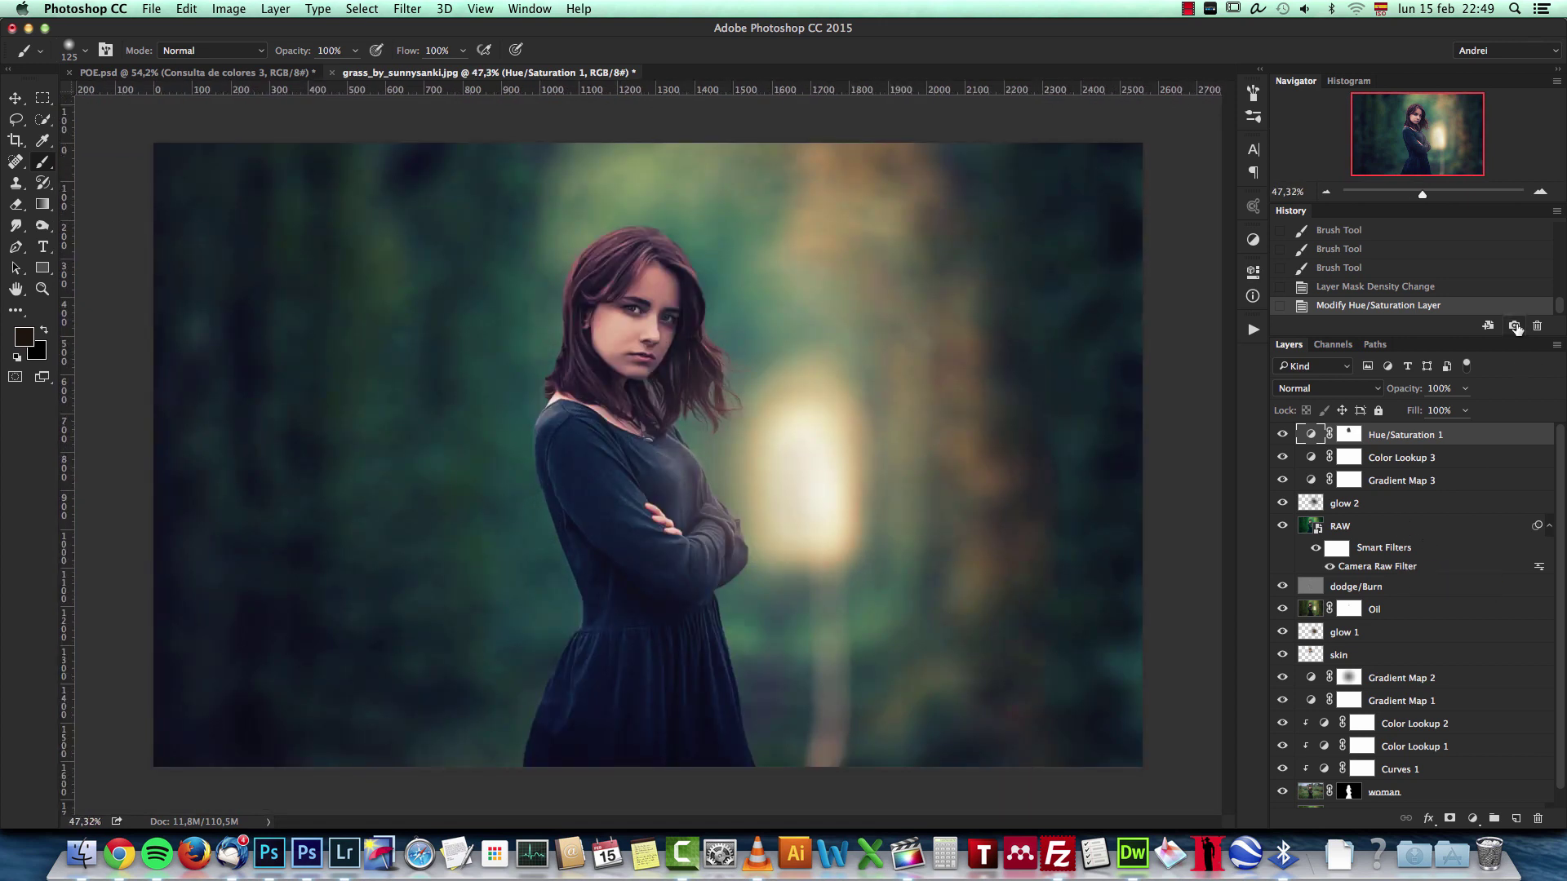
left_click(1282, 791, "alt")
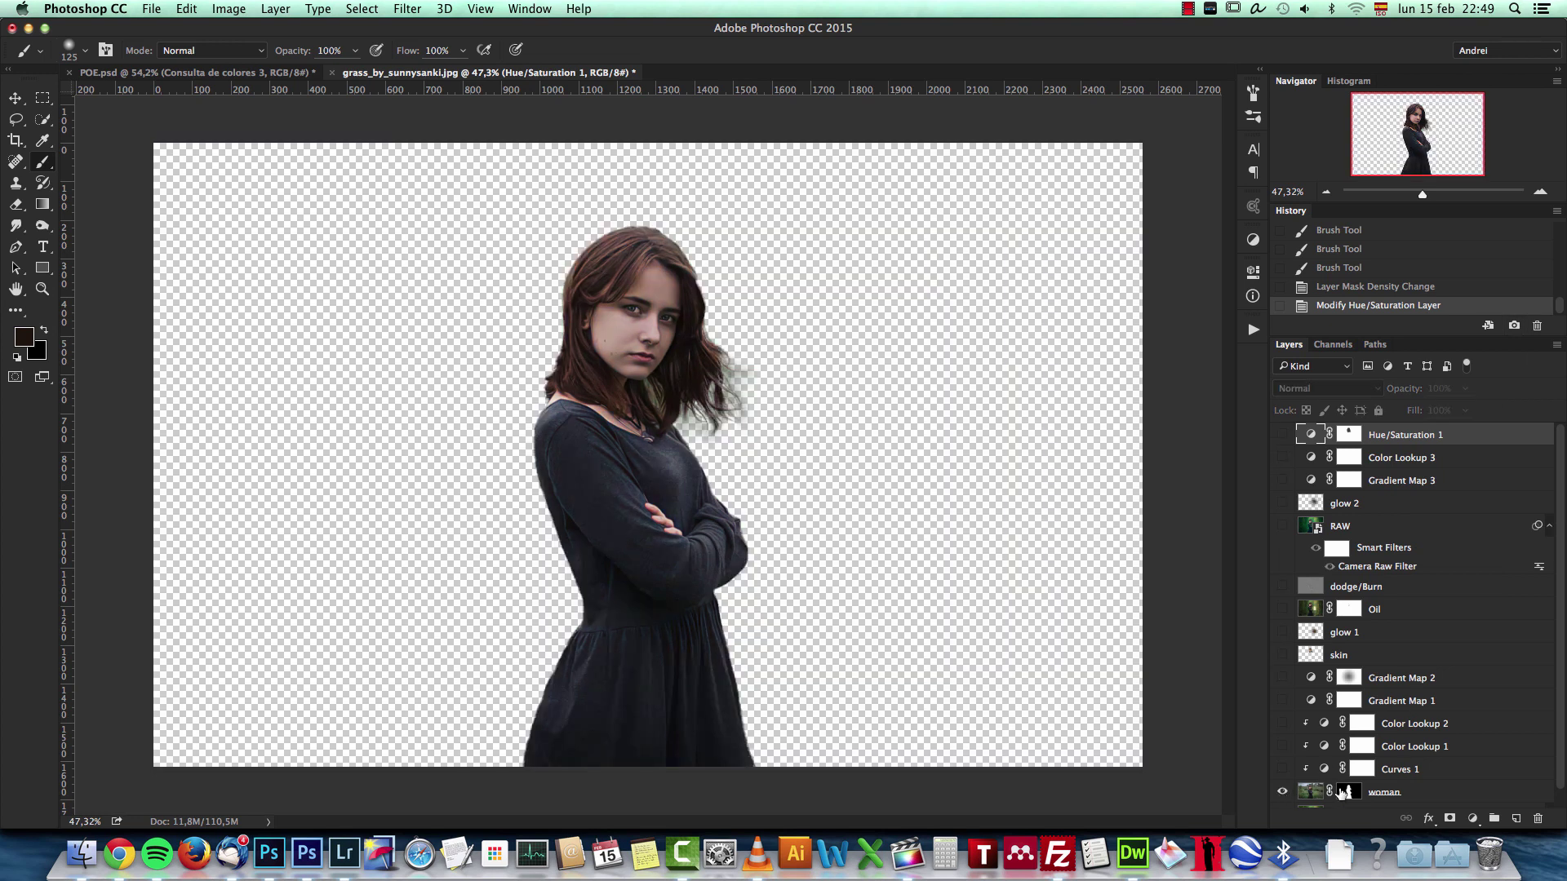
left_click(1349, 791, "shift")
scroll(1343, 261, "up", 10)
Compare the original photo in Snapshot 2 with the graded image in Snapshot 1, finishing on Snapshot 1
left_click(1346, 272)
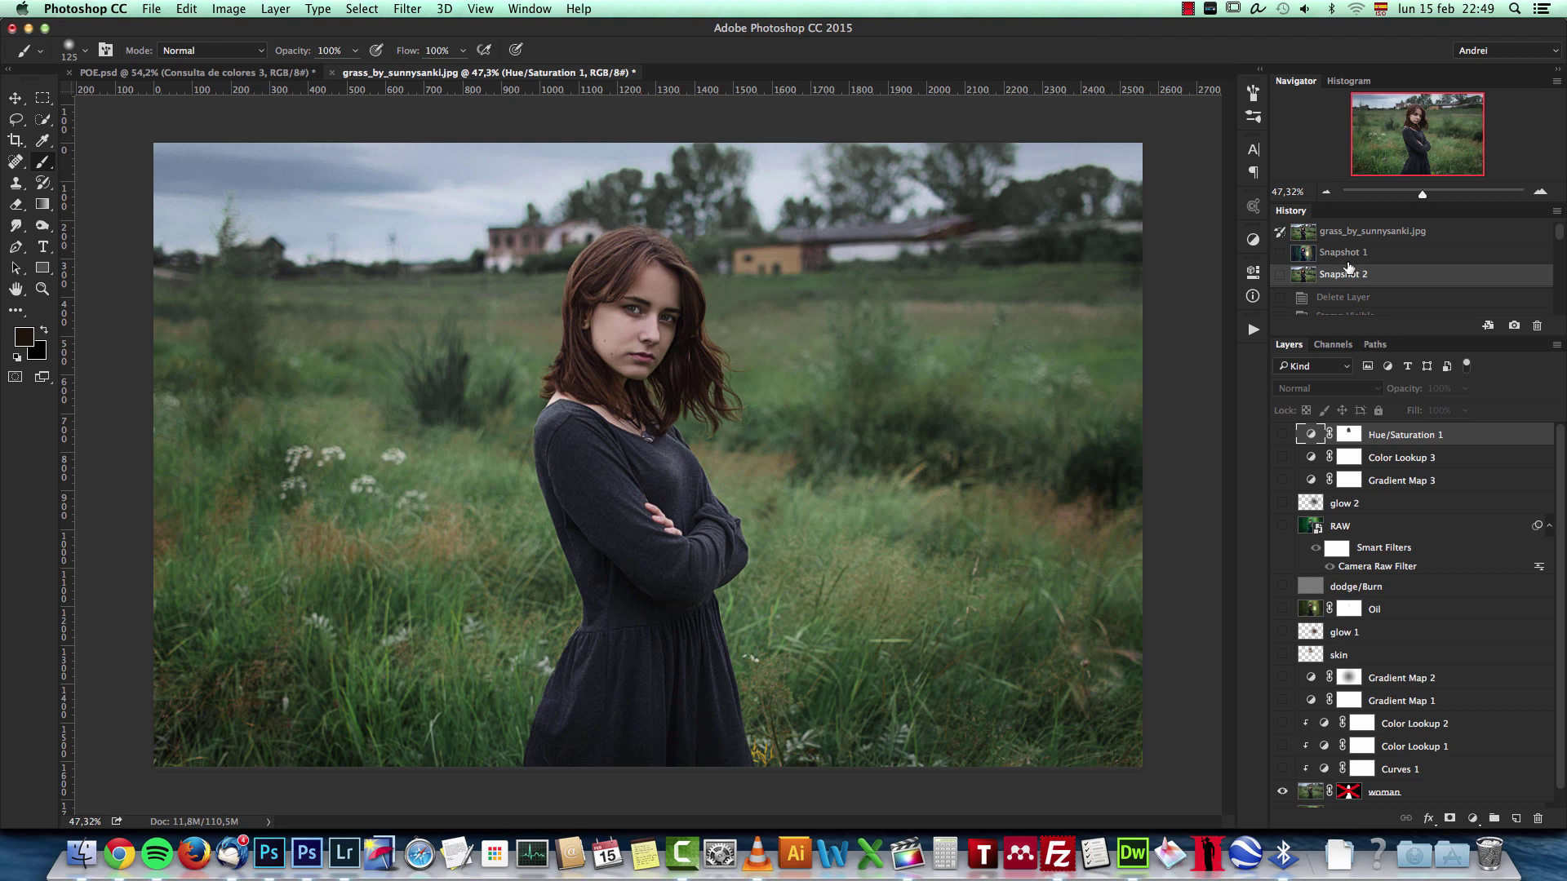
left_click(1338, 253)
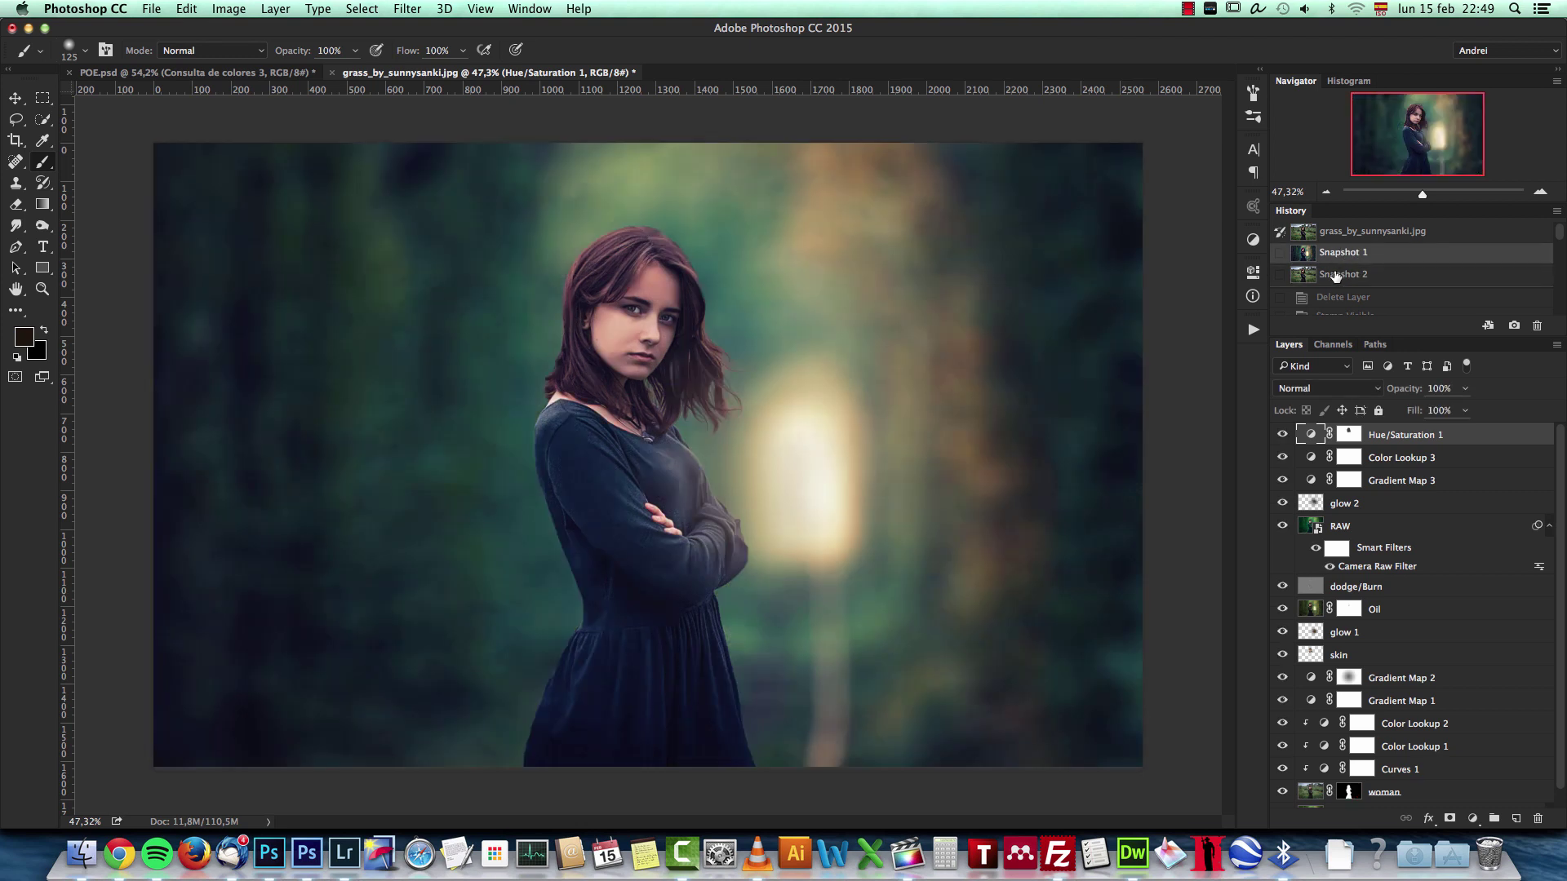
left_click(1336, 276)
left_click(1341, 256)
left_click(1339, 275)
left_click(1336, 255)
left_click(1542, 193)
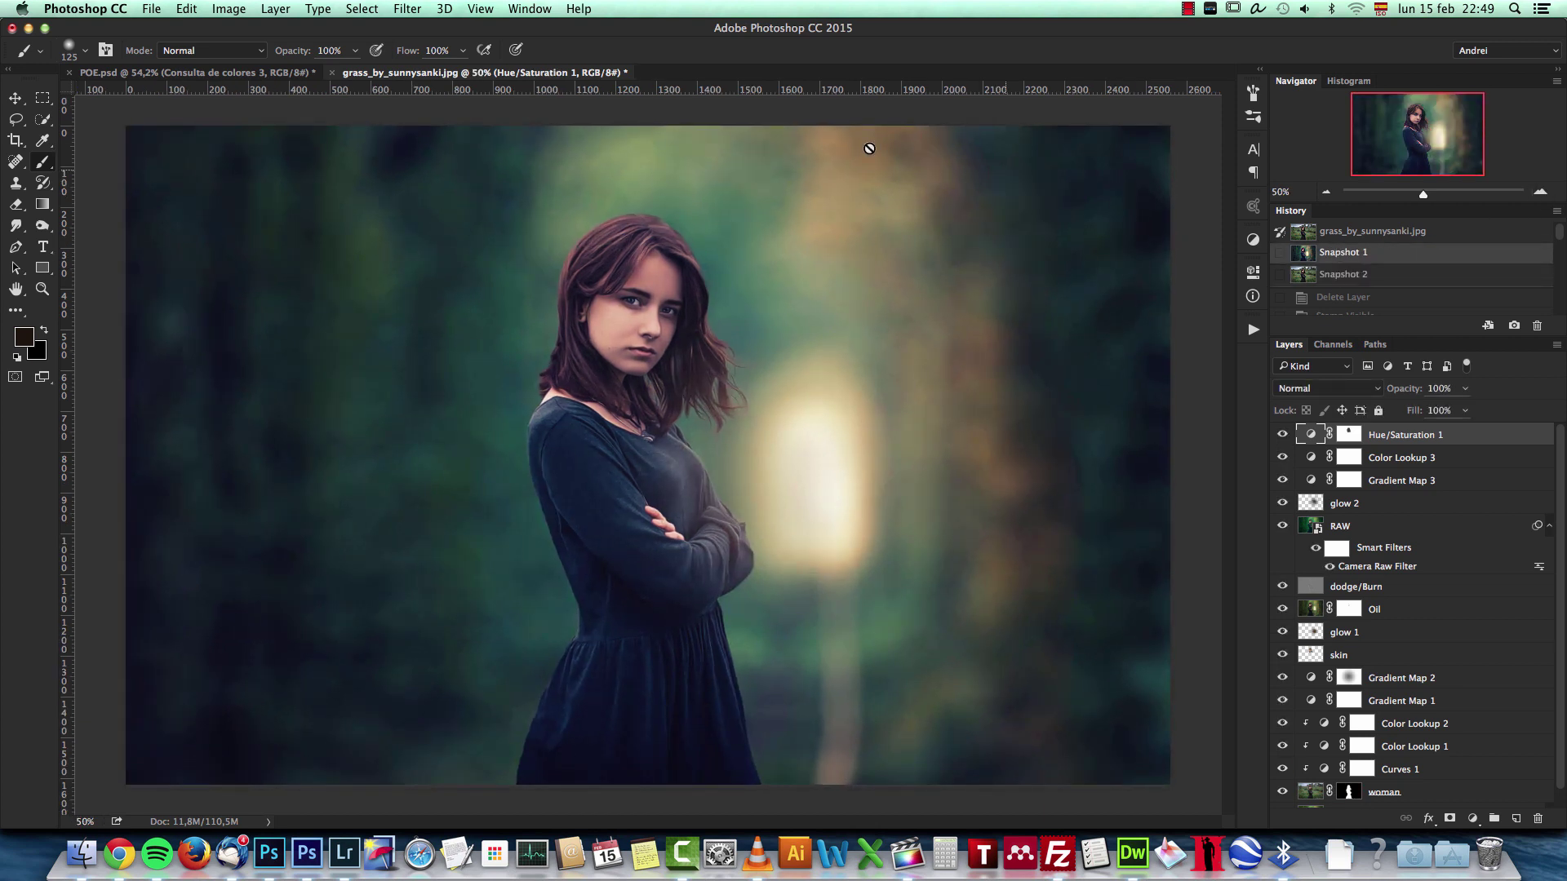